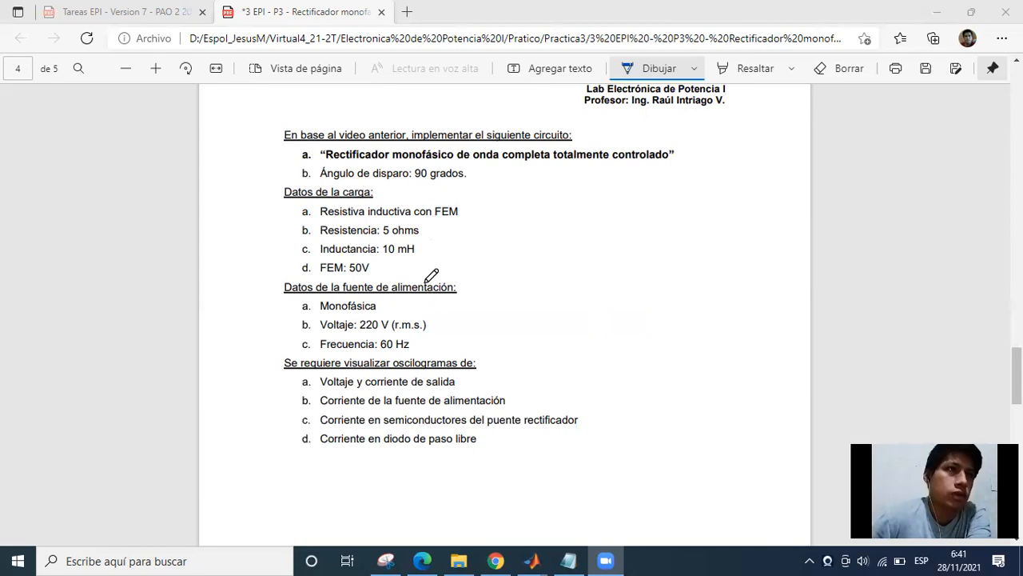
Review the practice sheet's load data, supply data and required oscillograms for the fully controlled single-phase full-wave rectifier.
scroll(493, 289, down, 1)
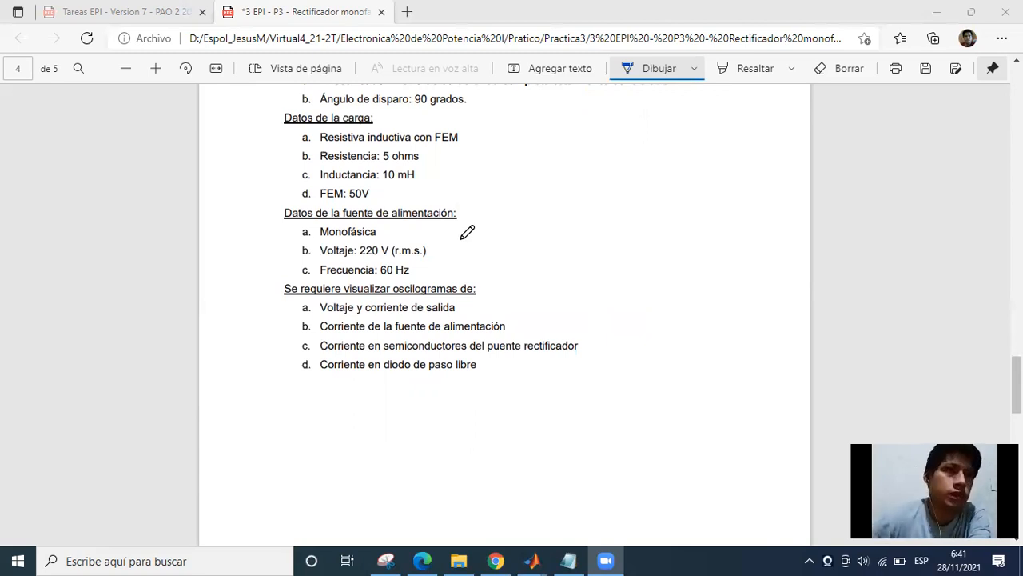
scroll(496, 230, down, 2)
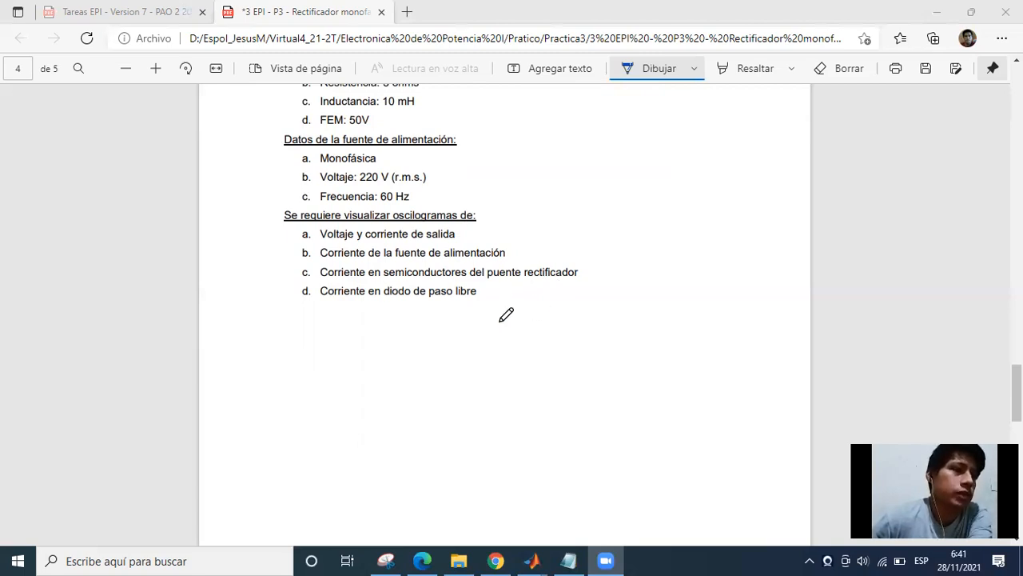
scroll(543, 393, up, 1)
scroll(605, 516, up, 1)
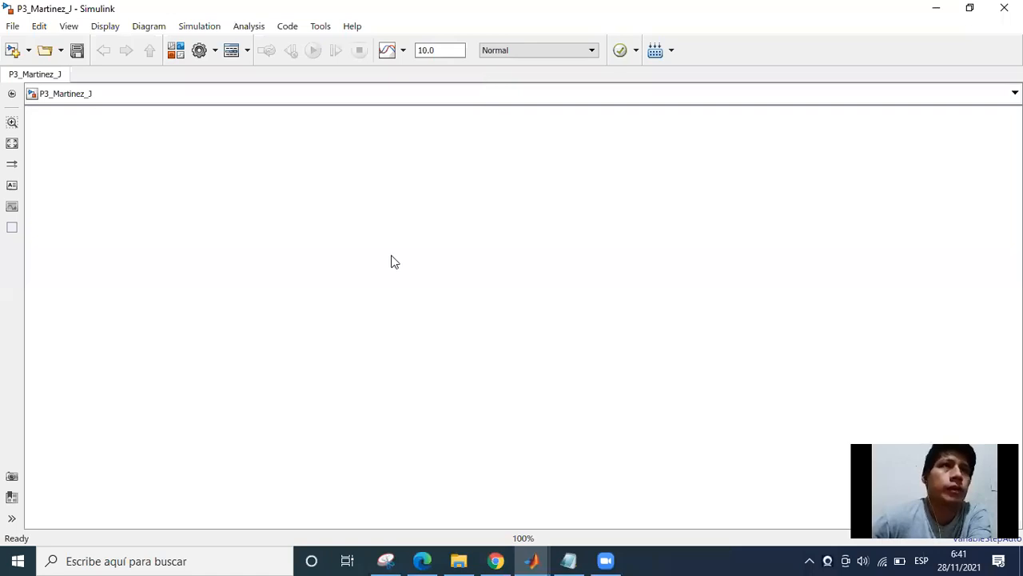
Open the Simulink Library Browser from the empty model and expand the Simscape library.
click(178, 53)
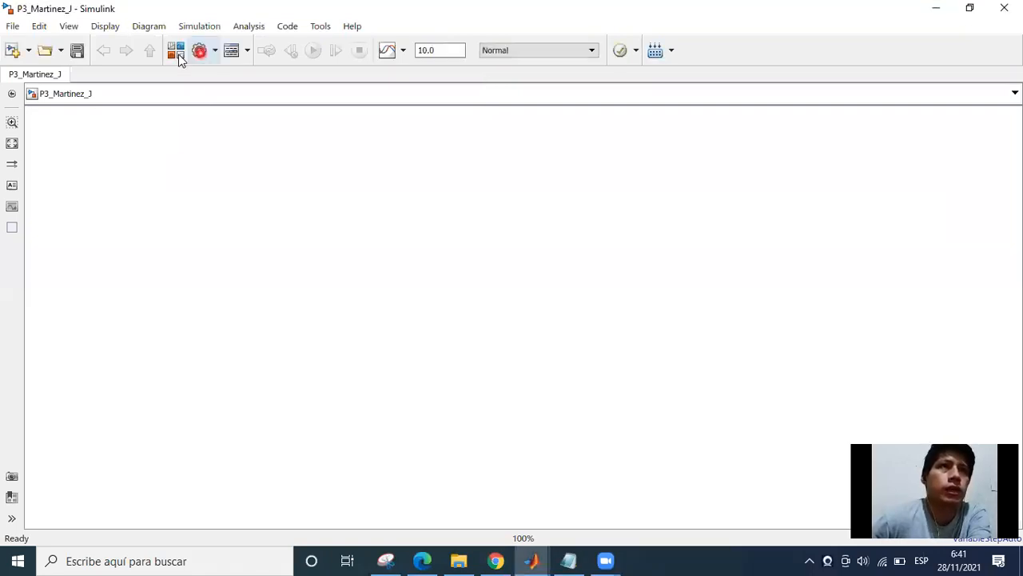
click(118, 83)
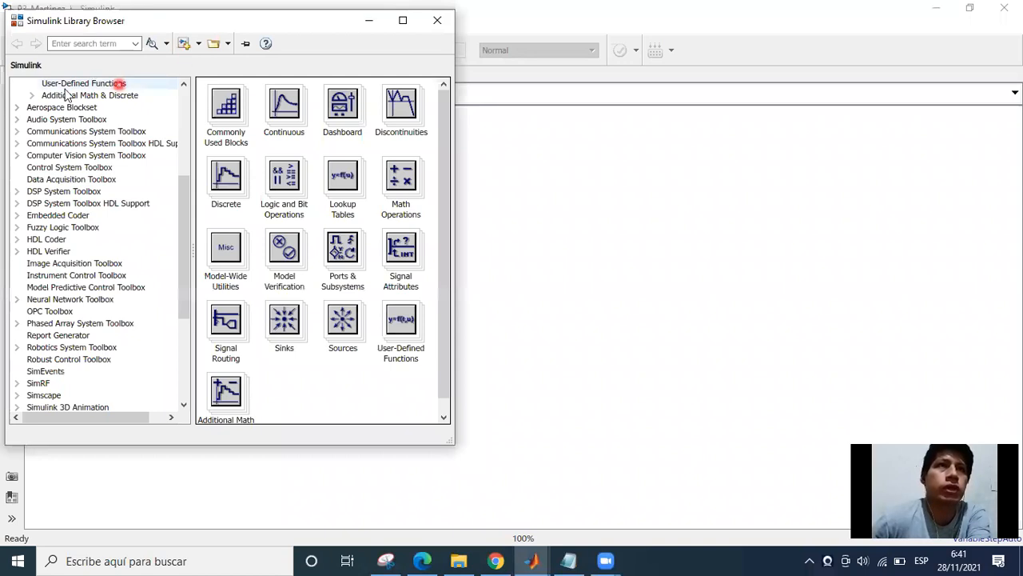
click(60, 167)
click(89, 181)
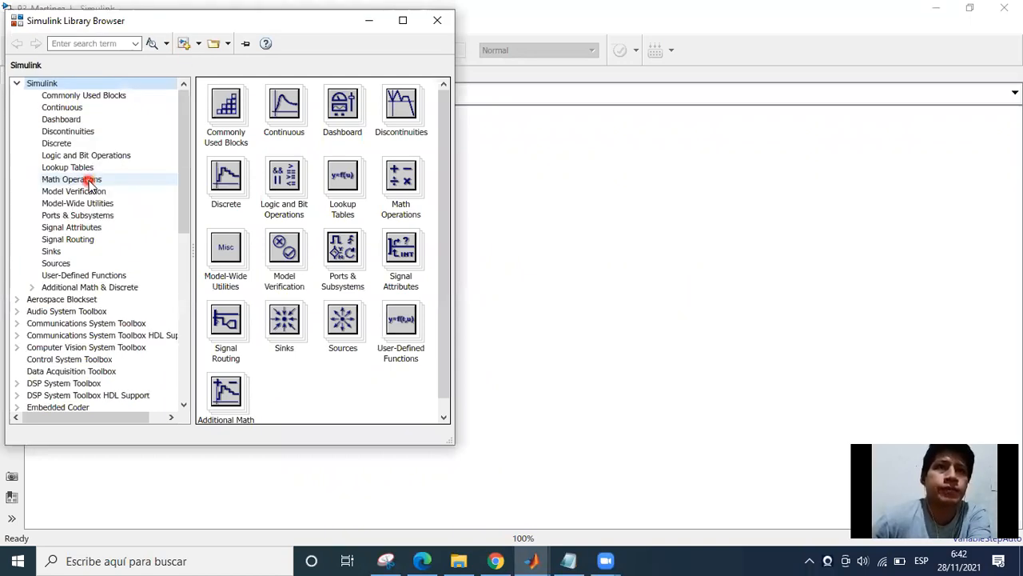
scroll(90, 182, down, 7)
scroll(84, 262, down, 1)
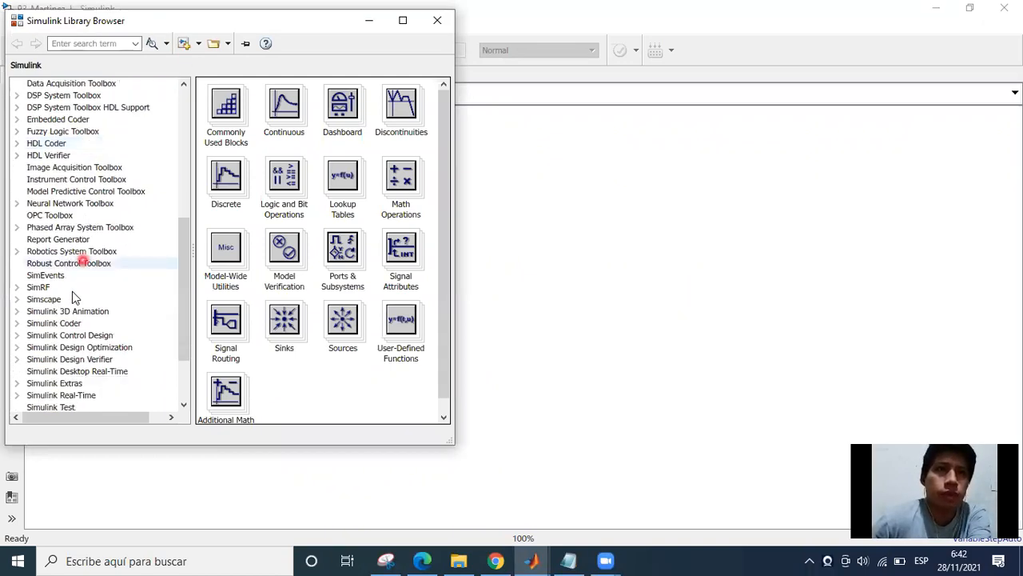
scroll(87, 294, down, 2)
scroll(83, 284, up, 1)
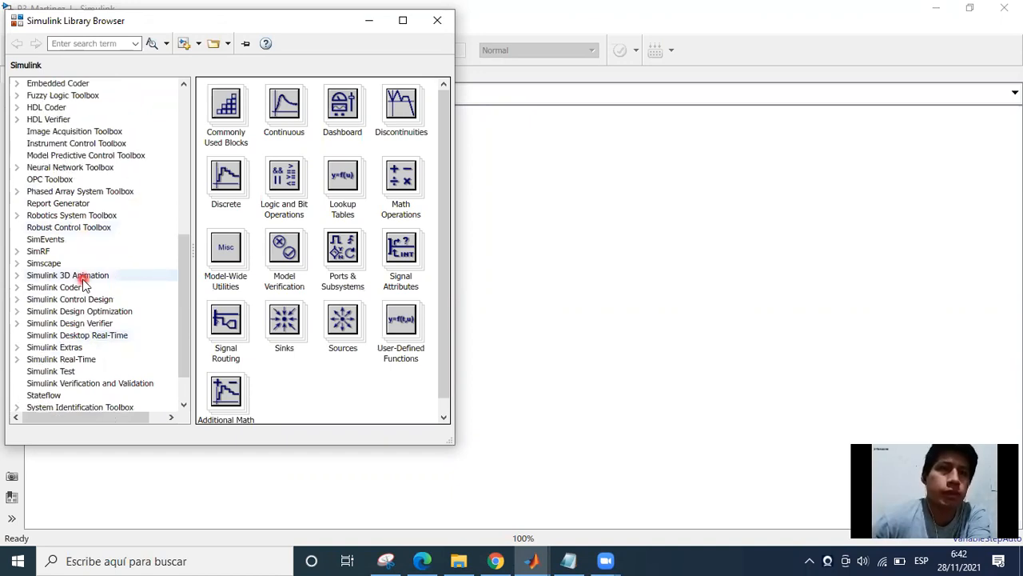
scroll(83, 284, down, 1)
scroll(83, 286, up, 2)
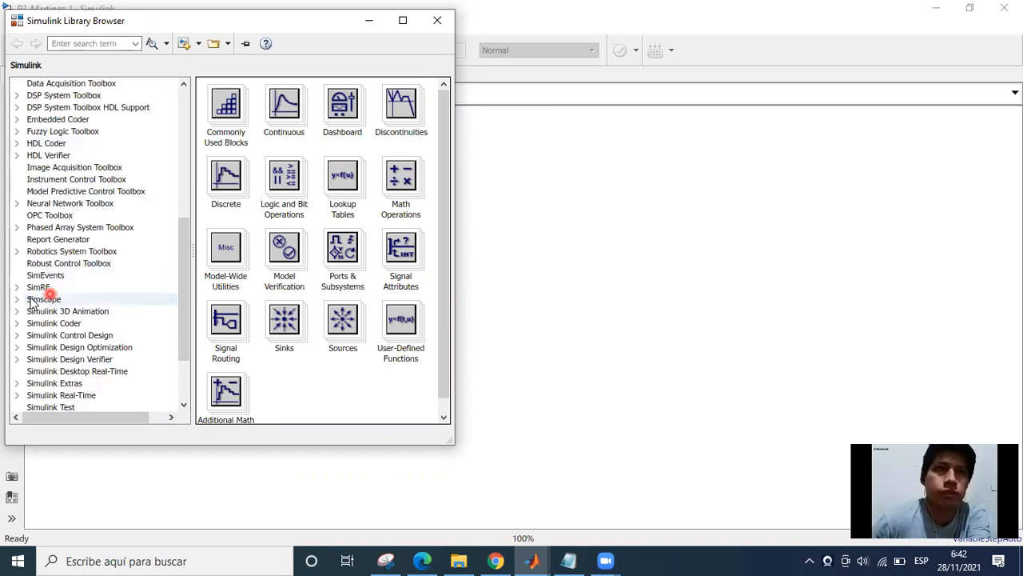
double_click(61, 301)
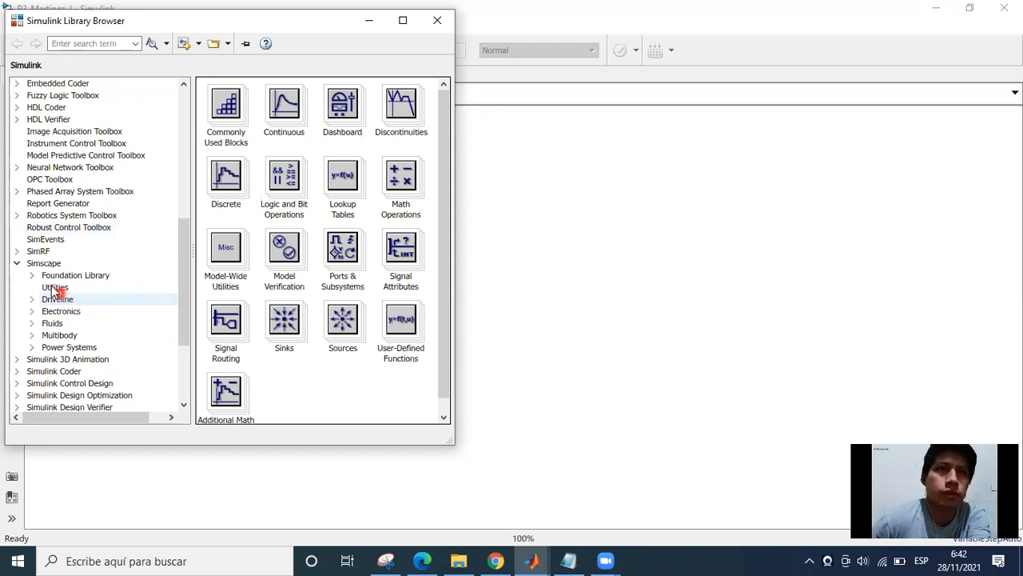
Show the Electrical Sources blocks within Power Systems, Specialized Technology, Fundamental Blocks.
scroll(45, 280, down, 2)
click(75, 274)
scroll(72, 245, down, 1)
click(73, 239)
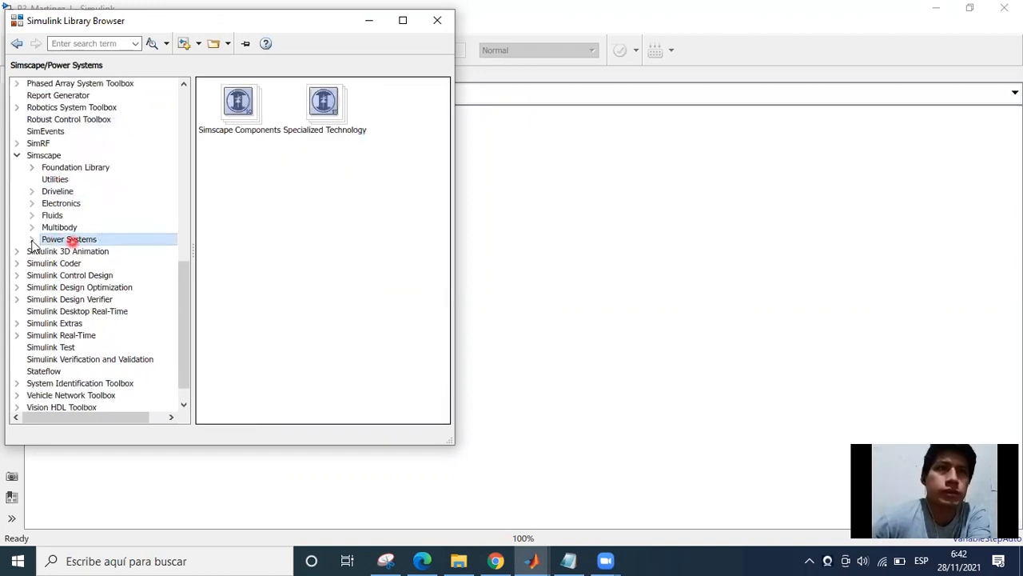
double_click(70, 239)
click(47, 263)
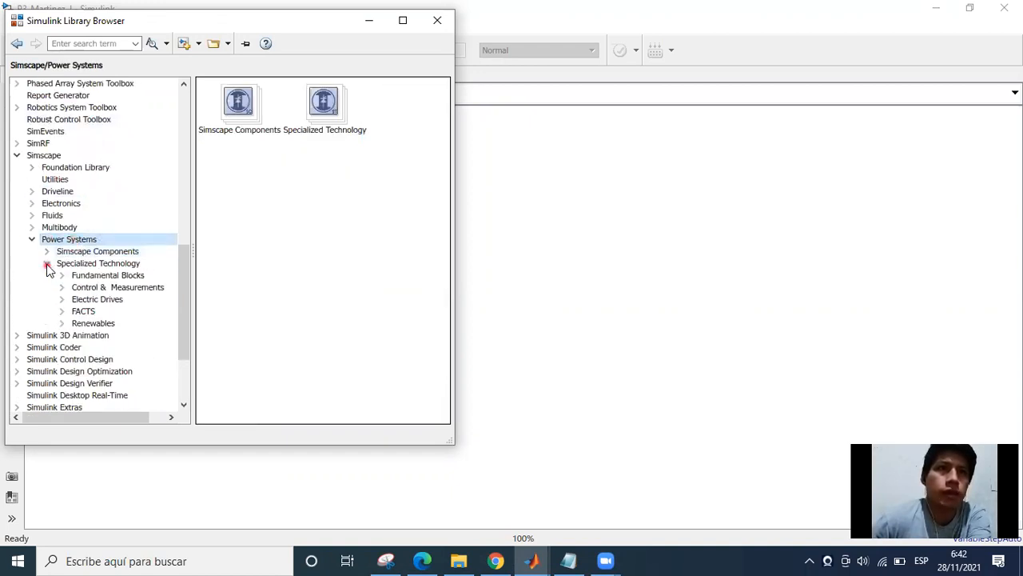
scroll(80, 276, down, 1)
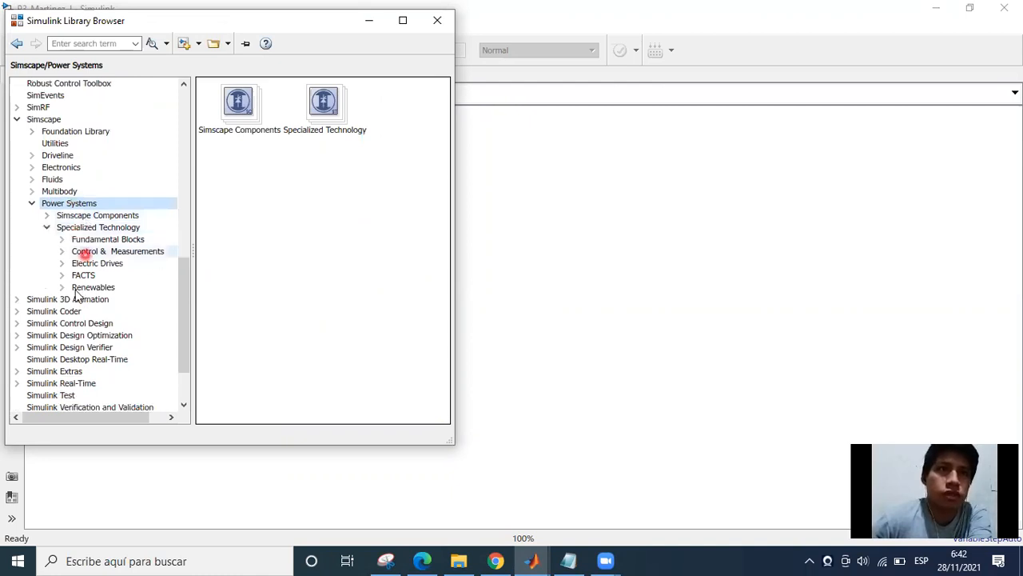
scroll(84, 295, down, 1)
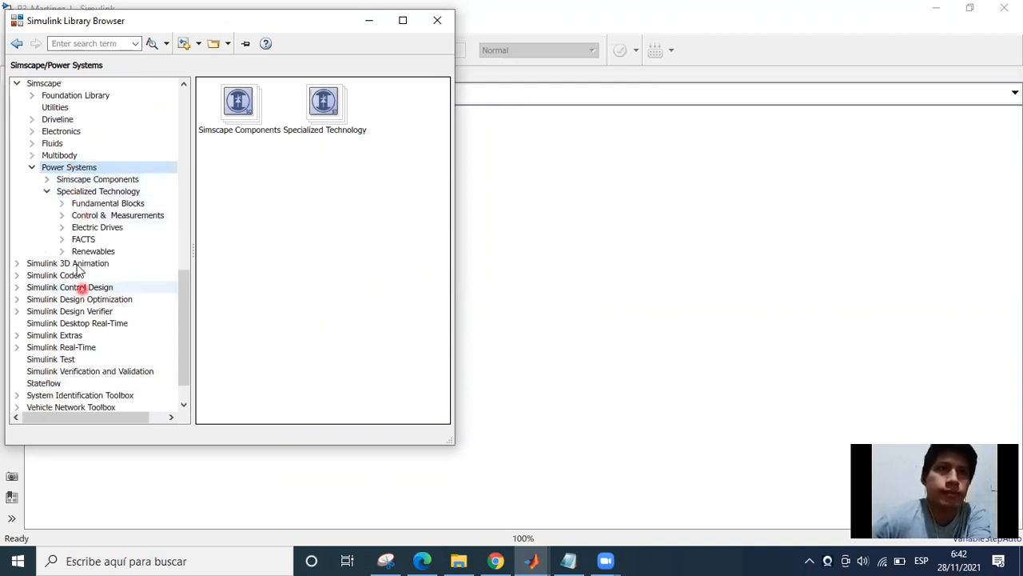
click(61, 204)
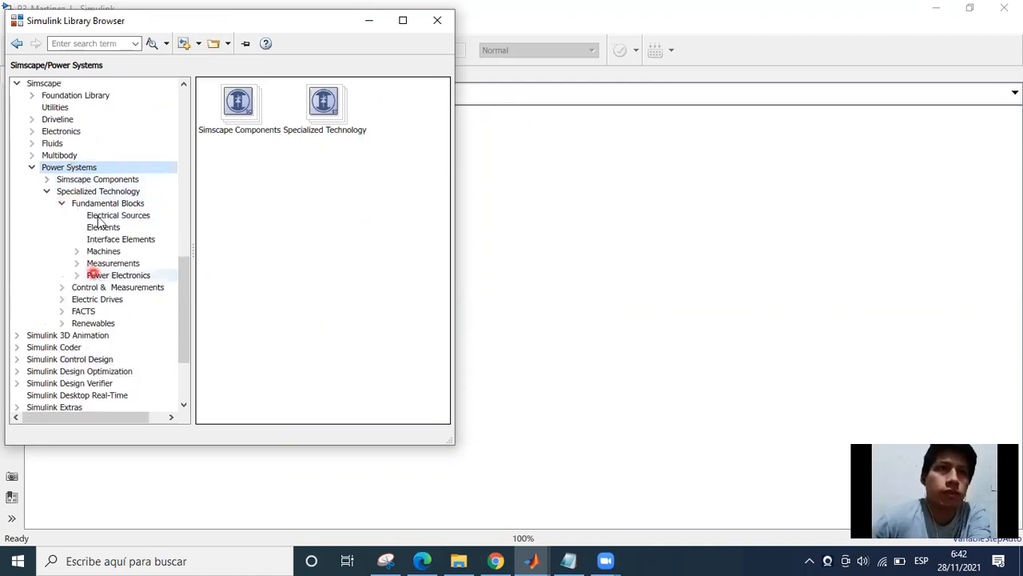
click(97, 214)
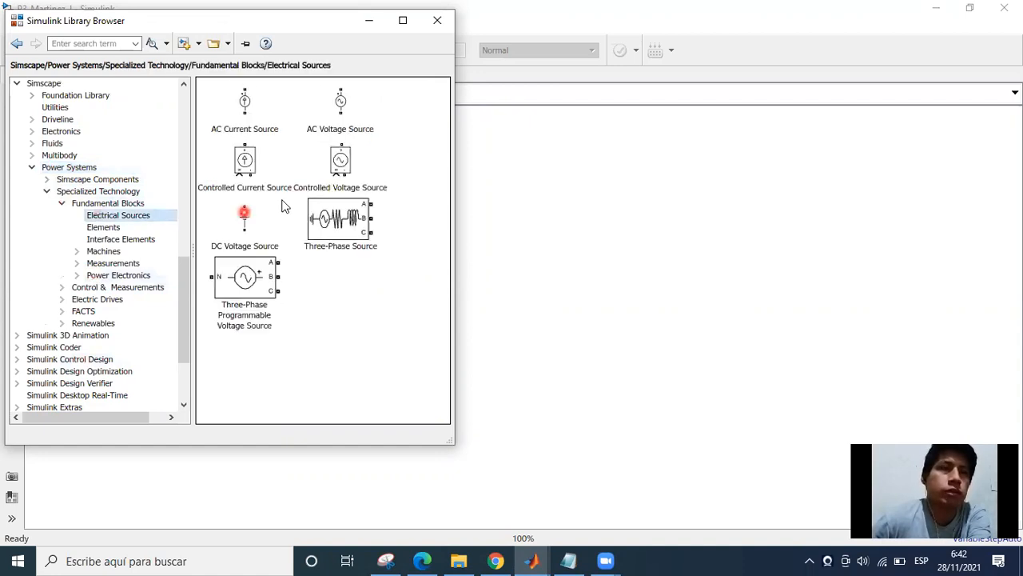
Add an AC Voltage Source block to the model and a DC Voltage Source block below it.
click(335, 131)
click(344, 121)
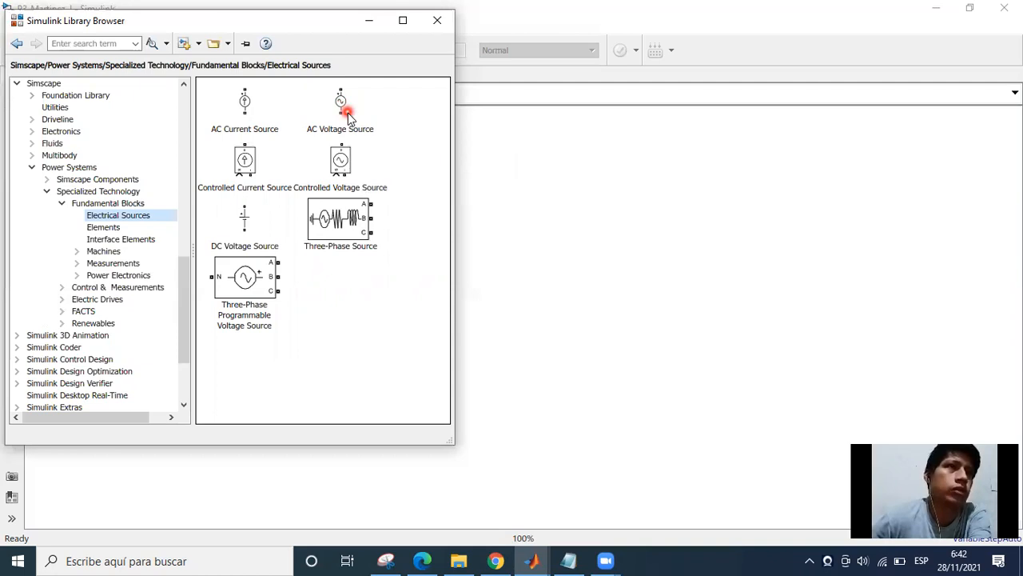
click(238, 229)
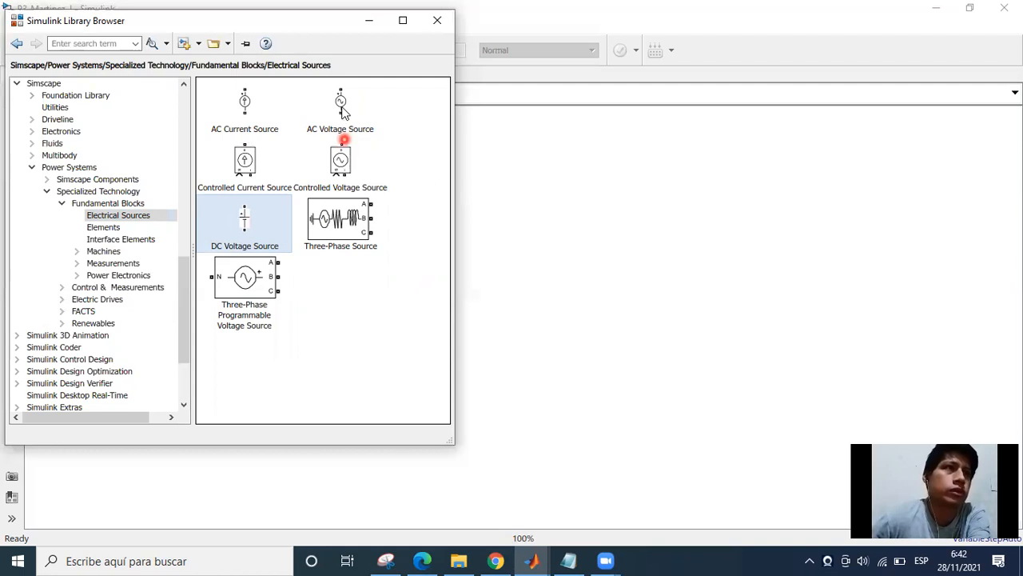
drag(562, 205, 571, 205)
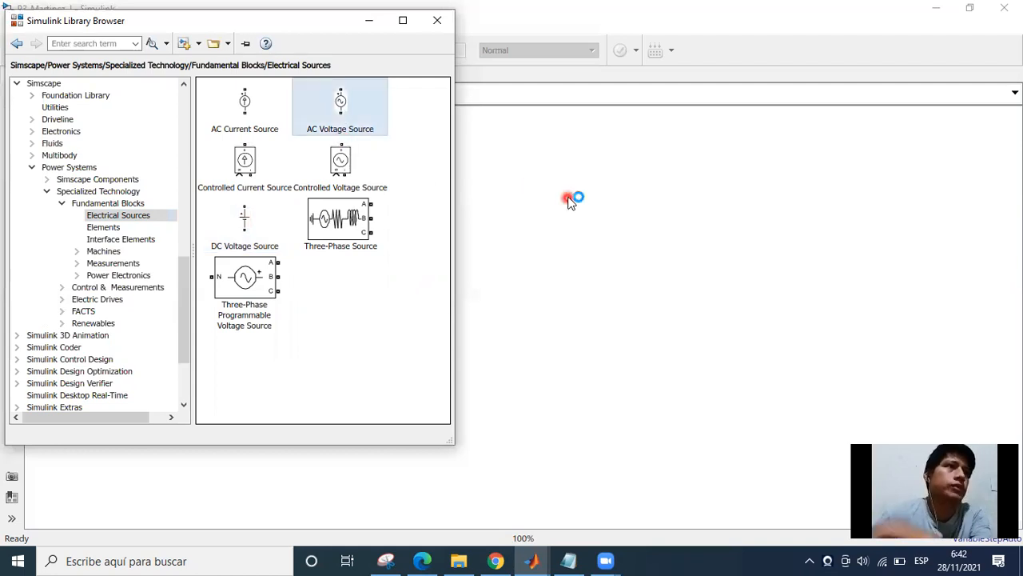
click(564, 197)
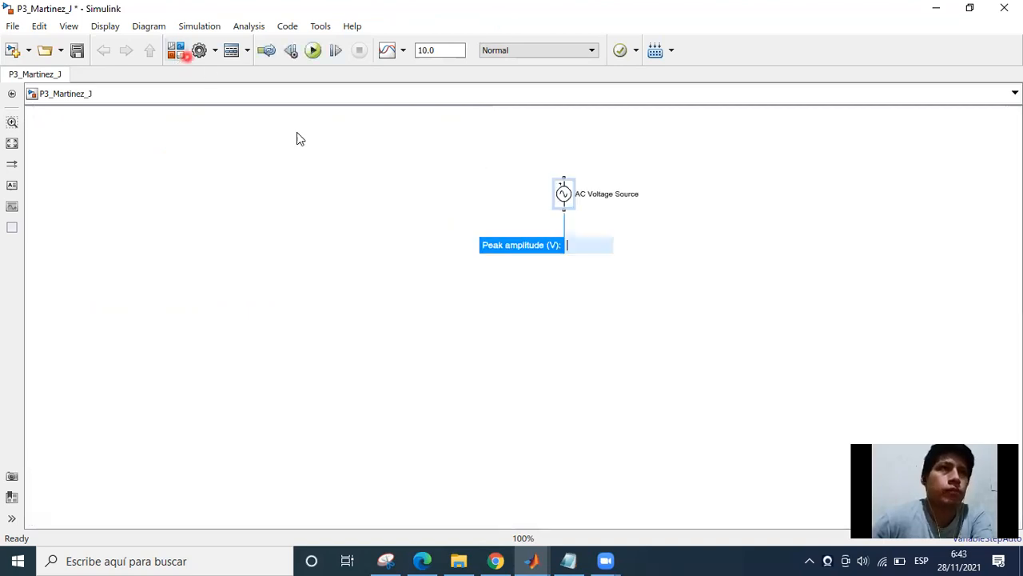
drag(253, 215, 587, 270)
click(501, 257)
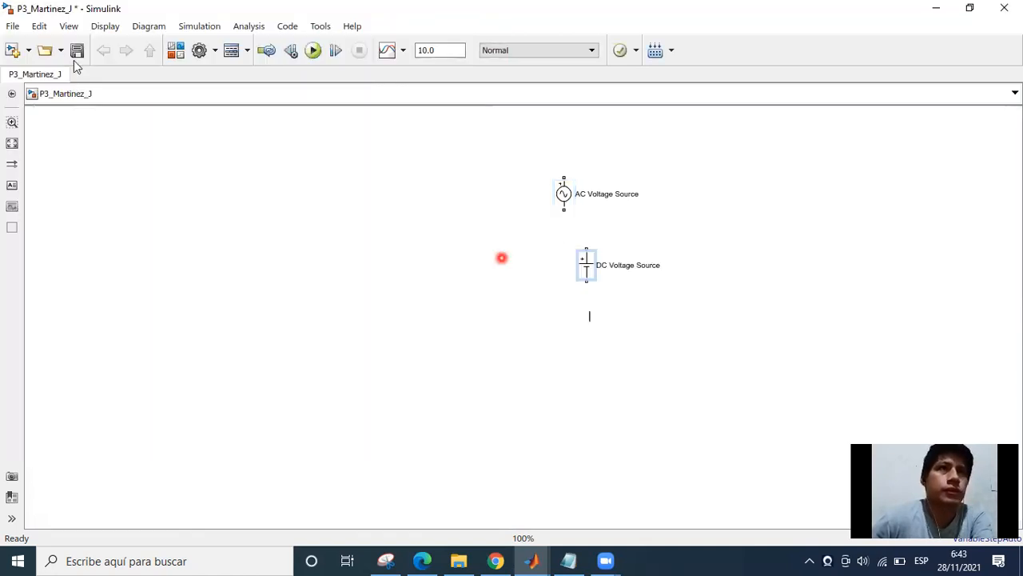
Add a Series RLC Branch from the Elements library to the model, below the DC Voltage Source.
click(180, 54)
click(236, 130)
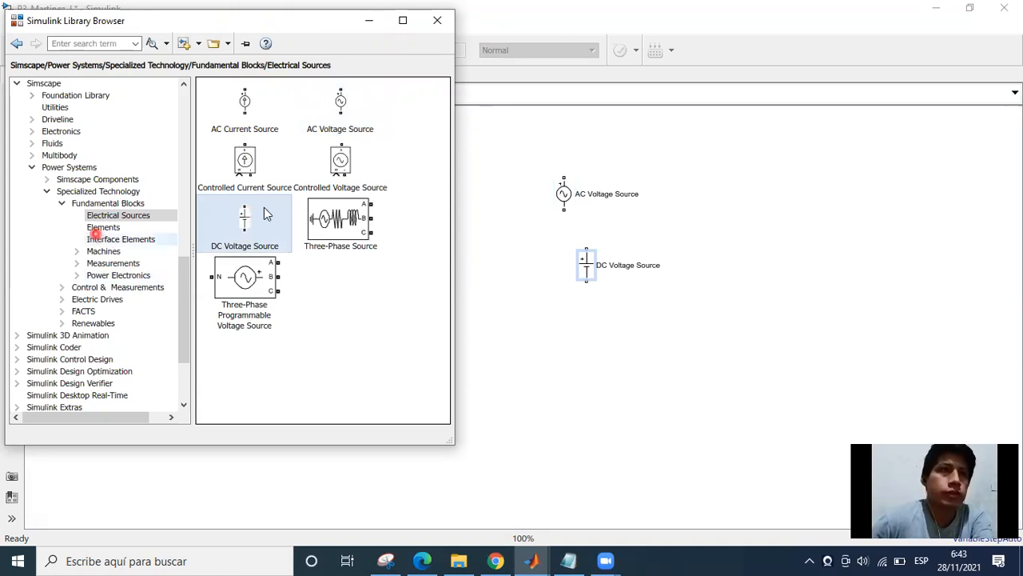
click(116, 228)
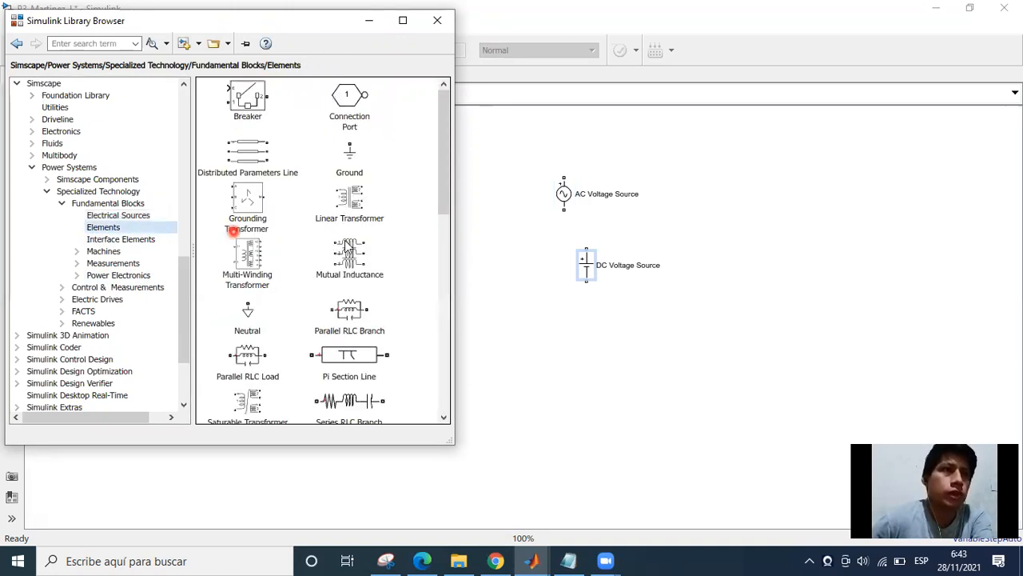
scroll(334, 326, down, 2)
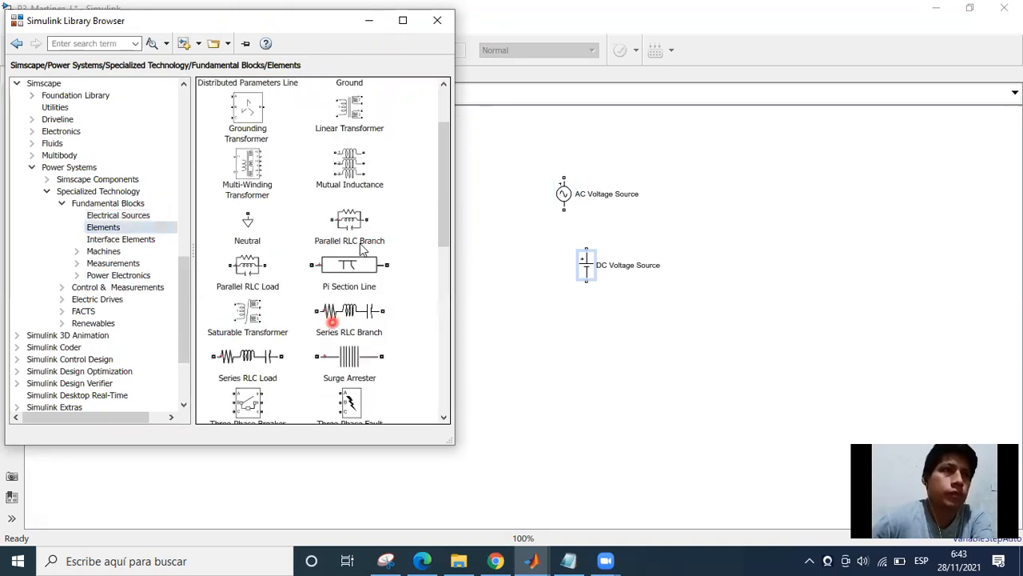
scroll(344, 304, down, 1)
click(350, 276)
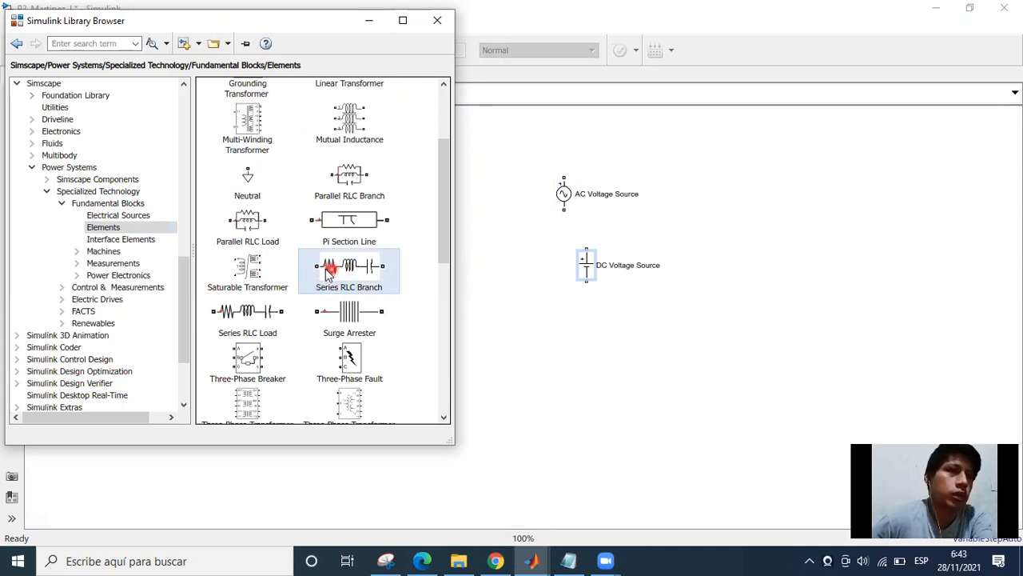
drag(342, 272, 598, 334)
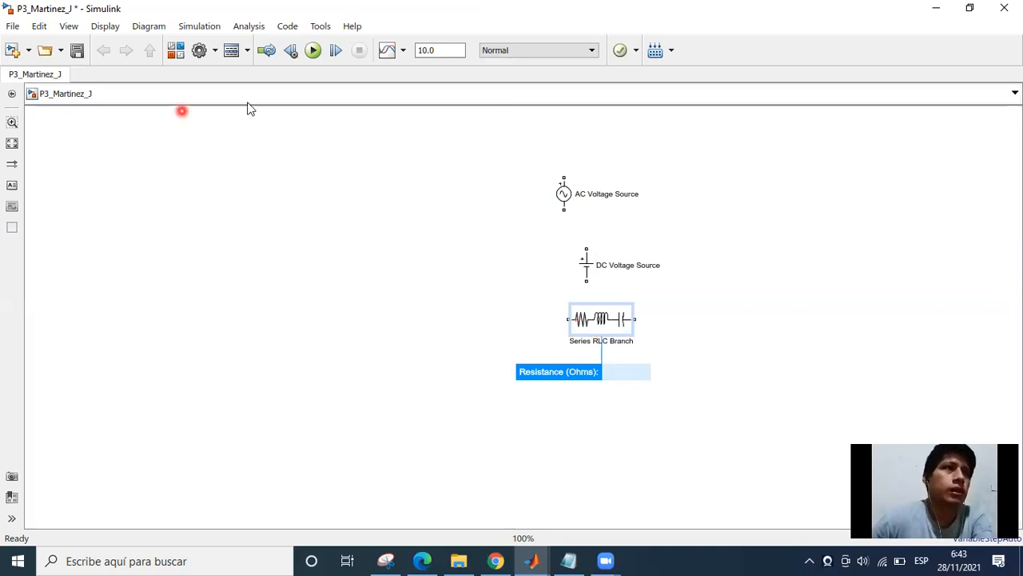
Add a Current Measurement block from the Measurements library to the model, above the AC Voltage Source.
click(173, 51)
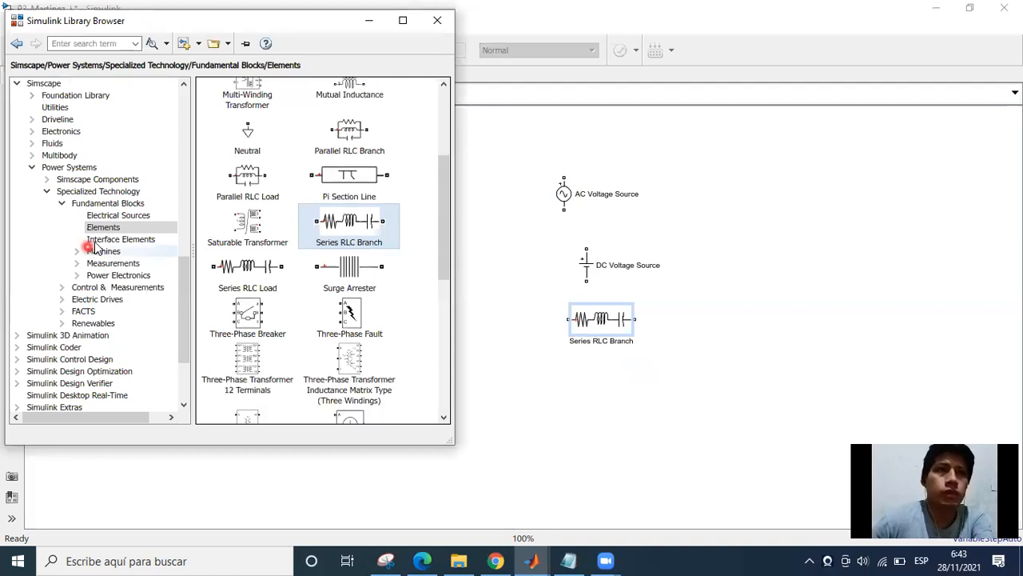
click(87, 263)
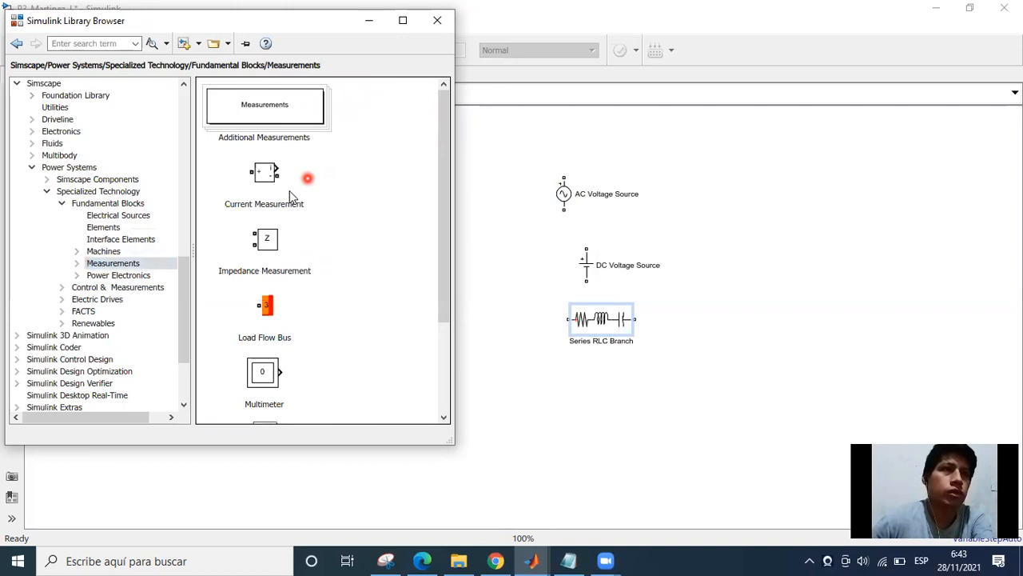
scroll(296, 360, down, 3)
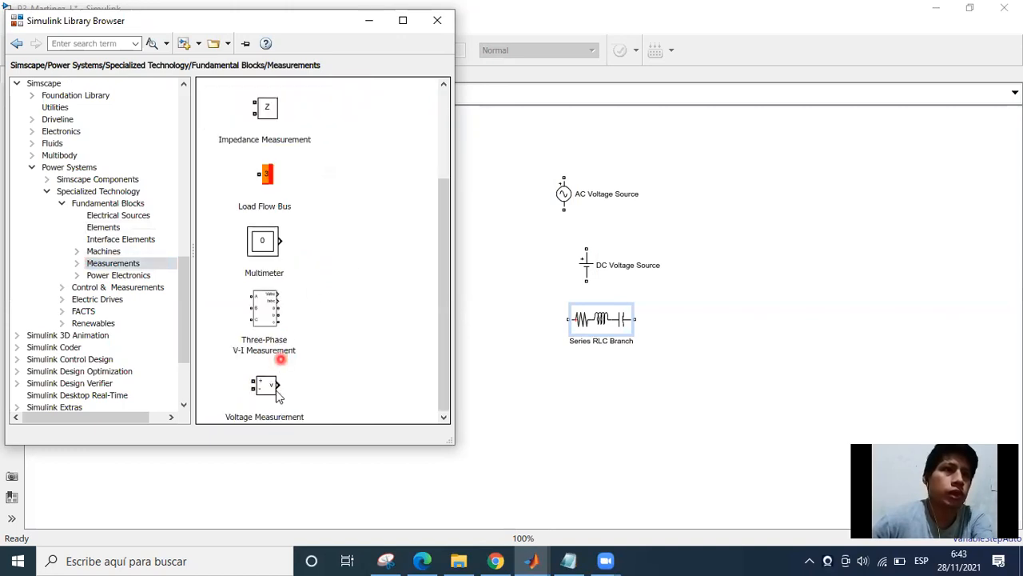
scroll(286, 154, up, 3)
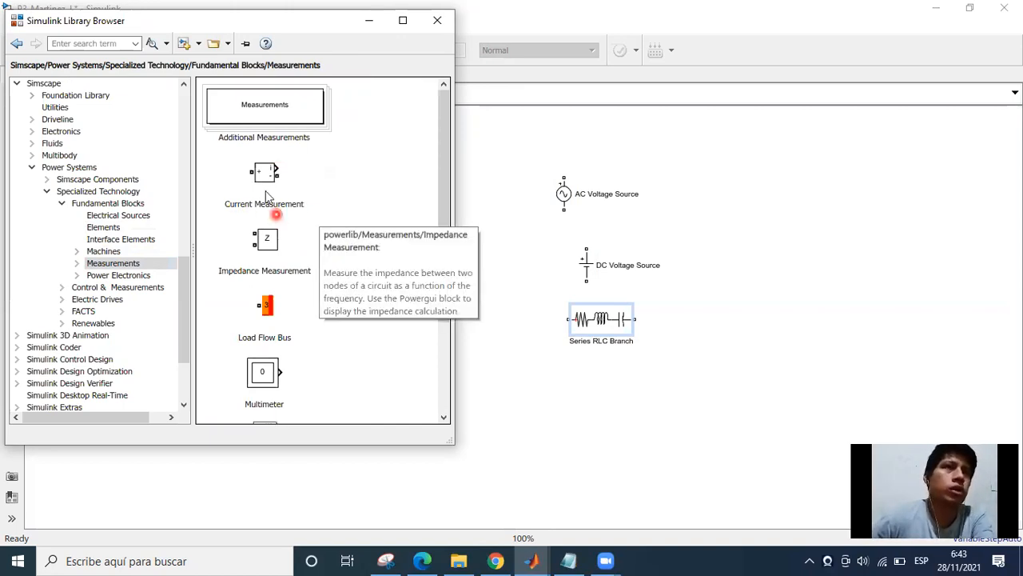
drag(271, 172, 582, 182)
drag(588, 144, 578, 142)
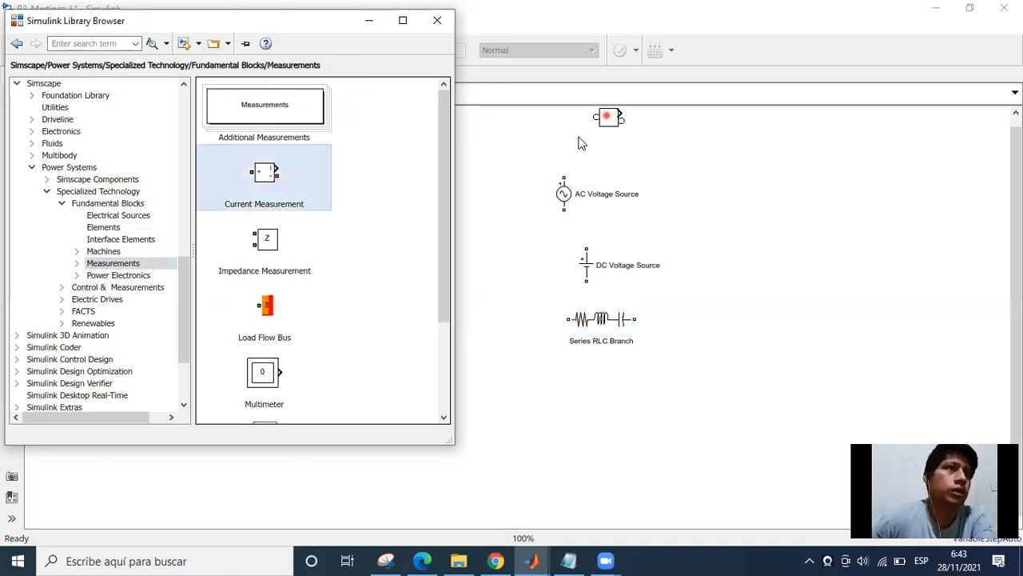
click(351, 230)
Add a Voltage Measurement block to the model, below the Series RLC Branch.
click(176, 62)
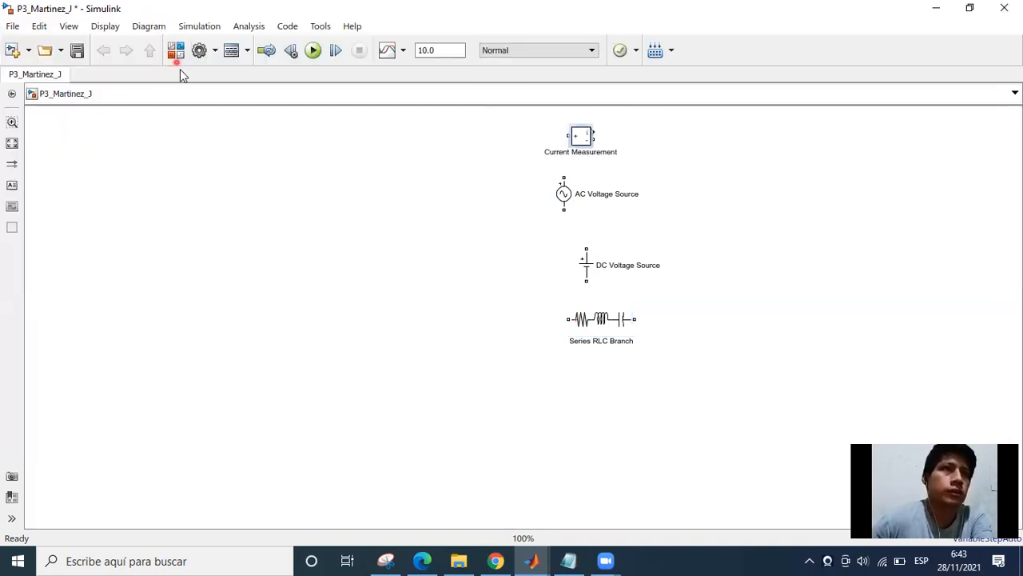
click(255, 386)
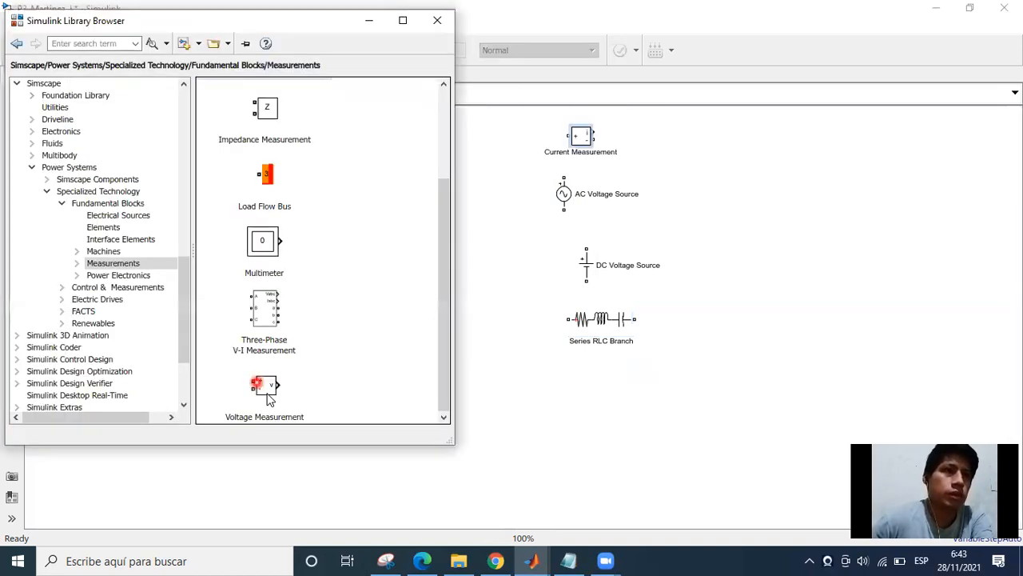
drag(619, 389, 617, 389)
Add a Diode block from the Power Electronics library to the model, to the left of the Current Measurement block.
click(199, 47)
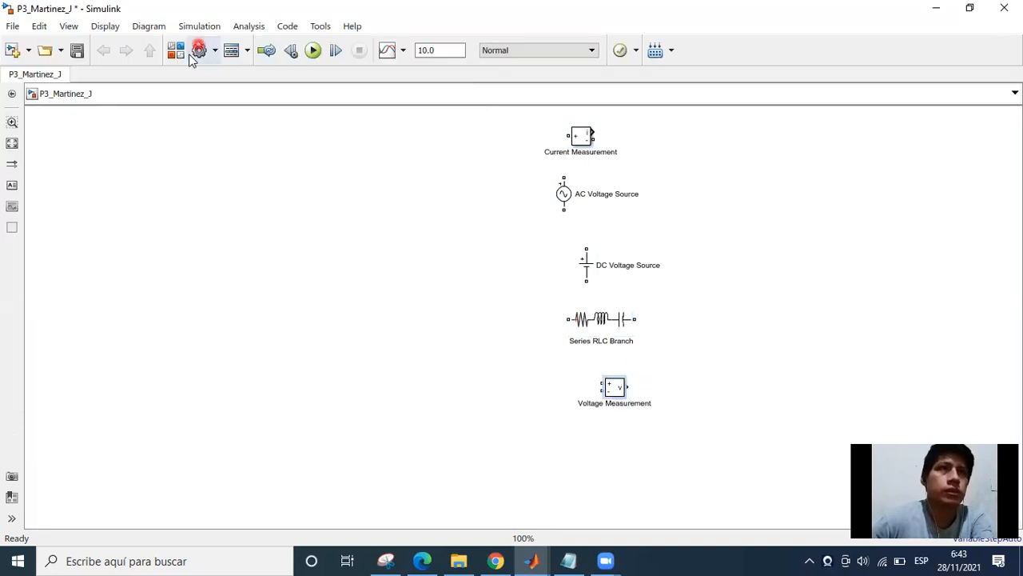
click(179, 54)
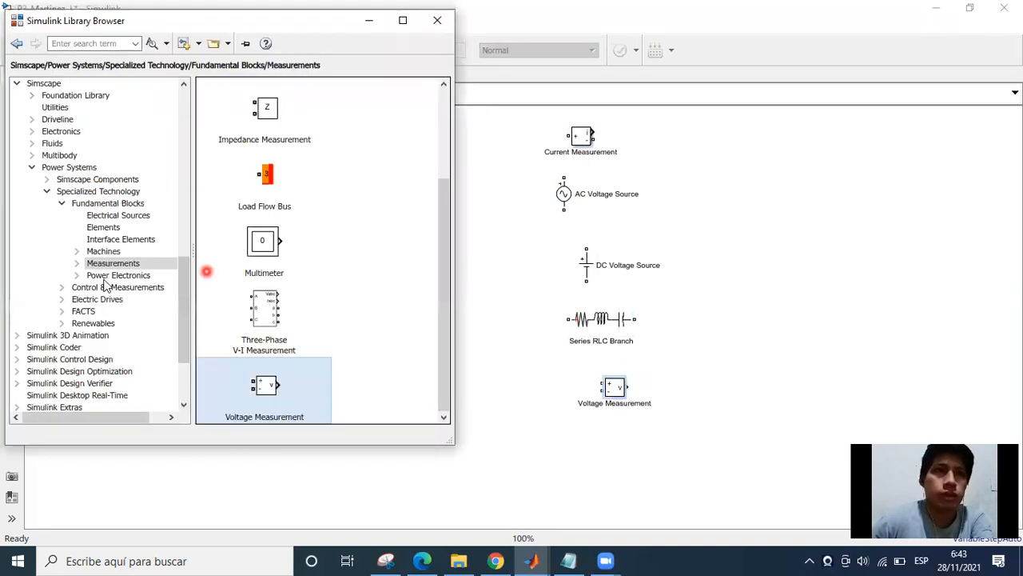
click(109, 275)
click(81, 276)
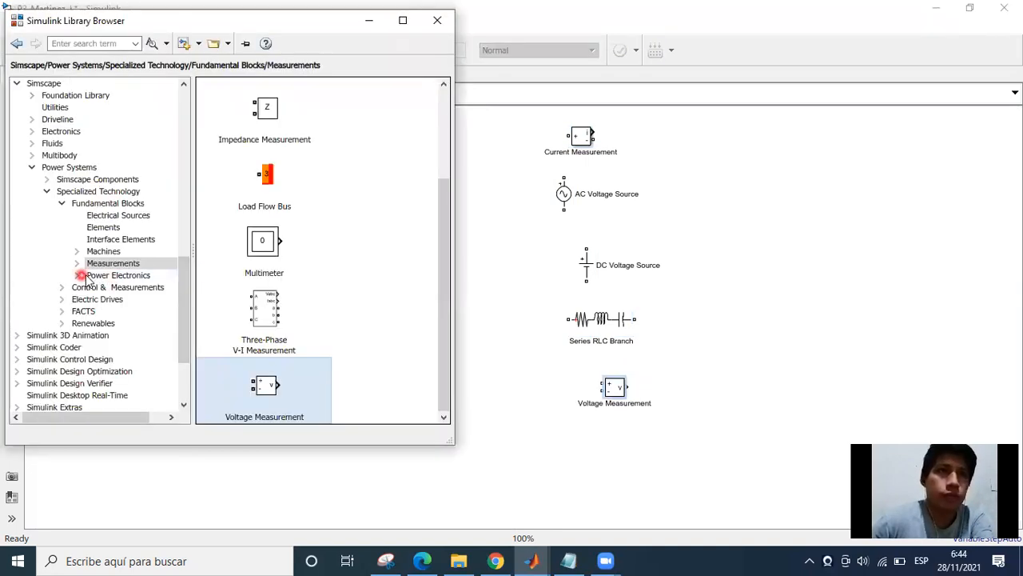
click(122, 286)
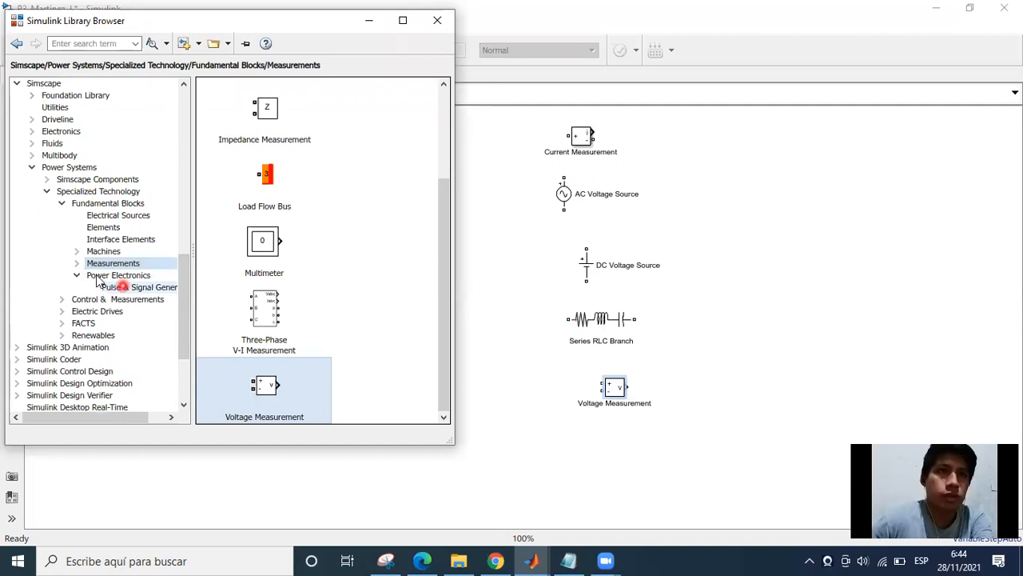
click(141, 275)
scroll(403, 286, down, 1)
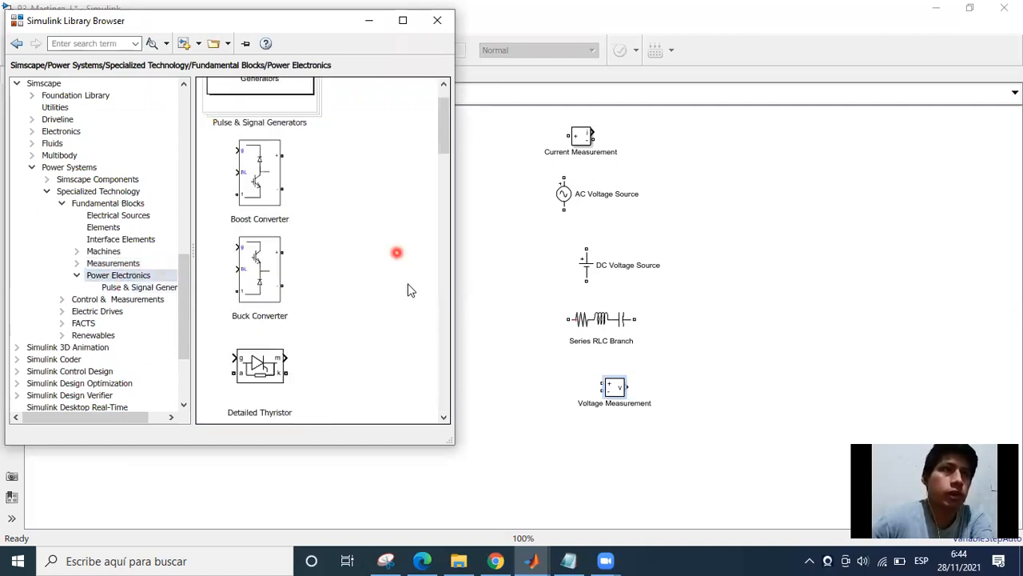
scroll(404, 289, down, 2)
scroll(408, 284, down, 3)
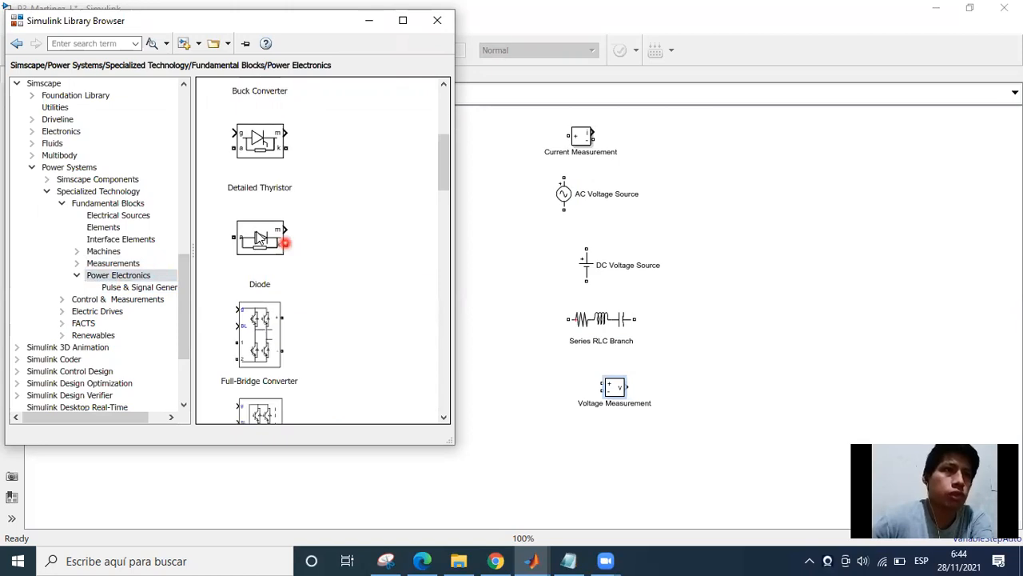
drag(283, 237, 674, 265)
drag(499, 147, 292, 137)
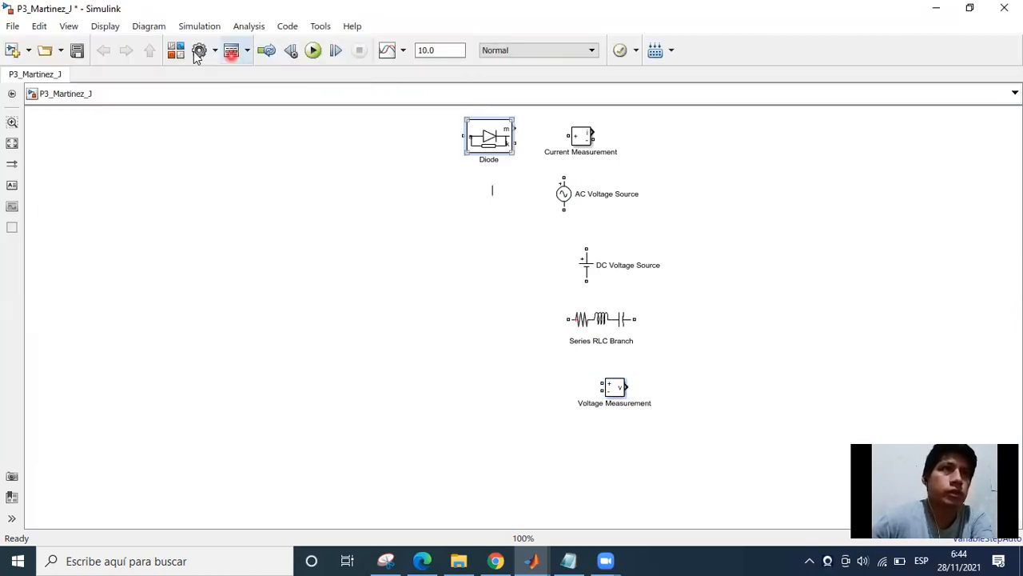
Add a Thyristor block from the Power Electronics library to the model, directly below the Diode.
click(180, 51)
click(299, 260)
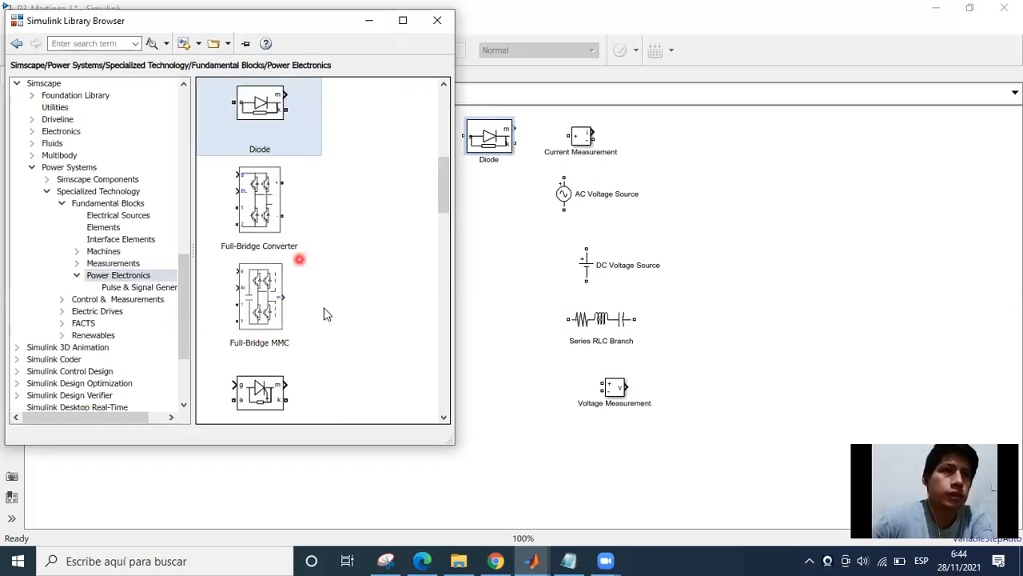
click(343, 282)
scroll(343, 282, down, 5)
scroll(355, 299, down, 5)
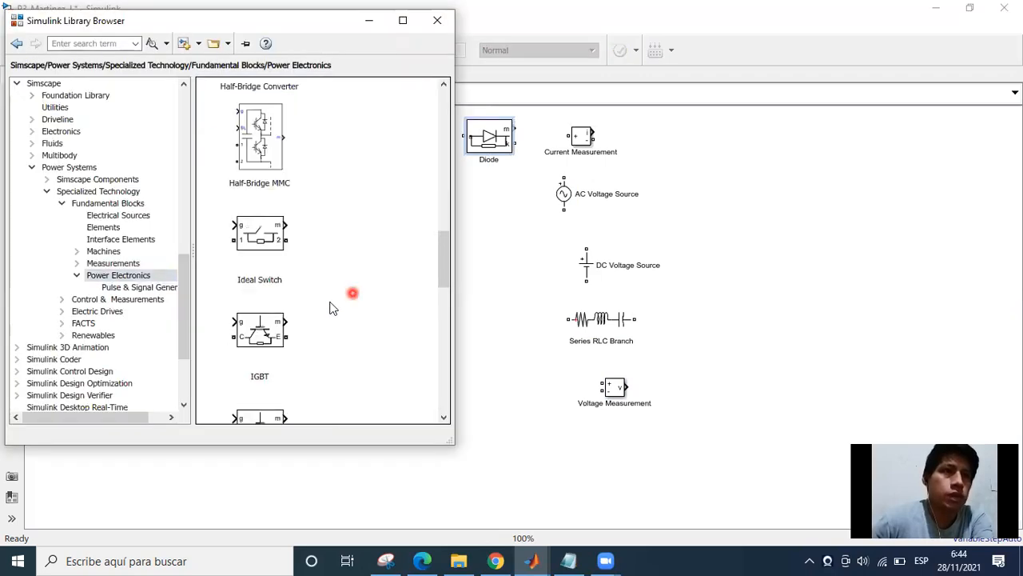
scroll(300, 319, down, 4)
scroll(310, 315, down, 3)
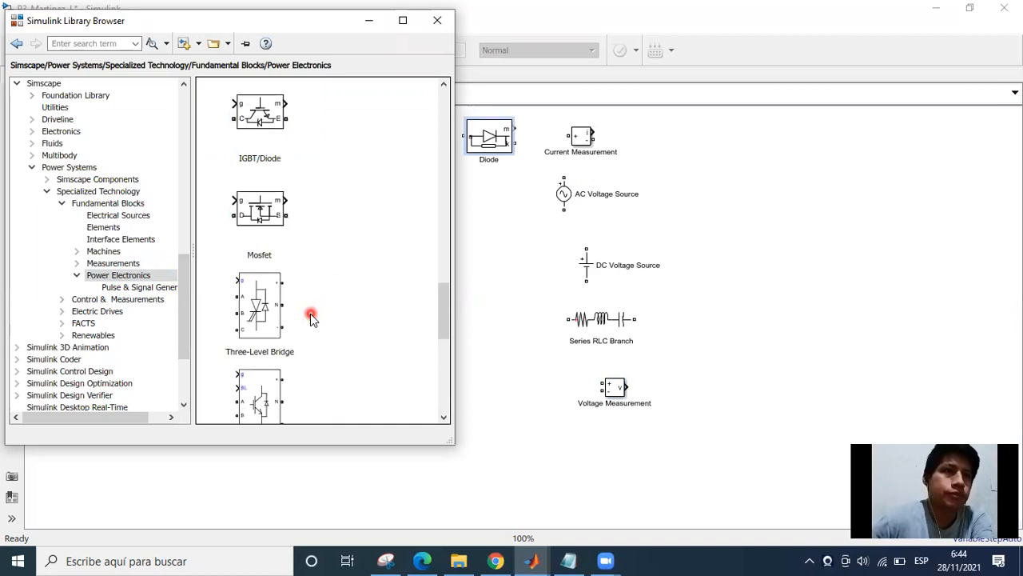
scroll(312, 318, down, 3)
scroll(370, 303, down, 2)
drag(261, 283, 502, 192)
click(468, 200)
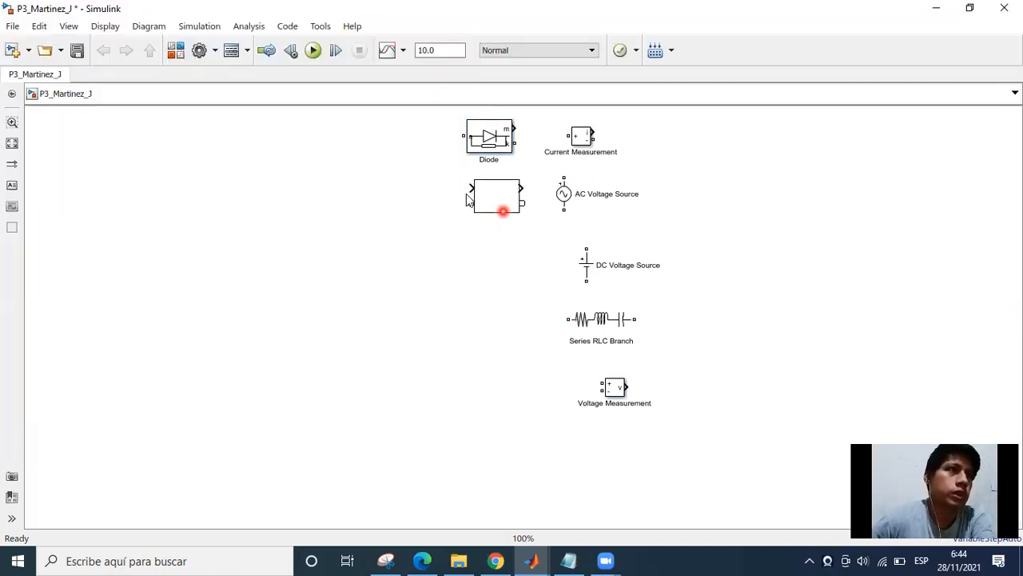
Add a powergui block from the Fundamental Blocks library to the model, to the right of the Current Measurement block.
click(179, 51)
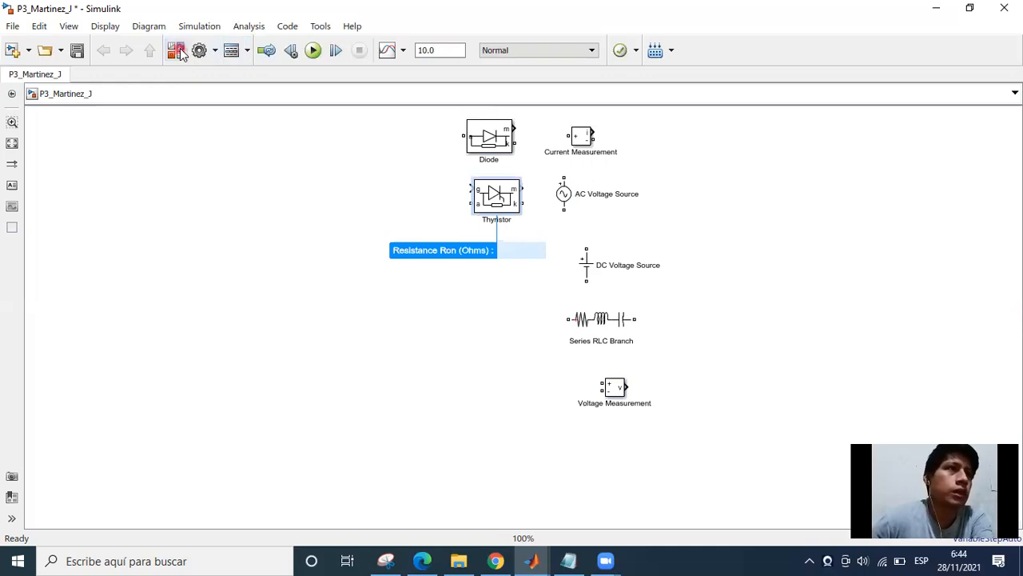
scroll(371, 300, down, 3)
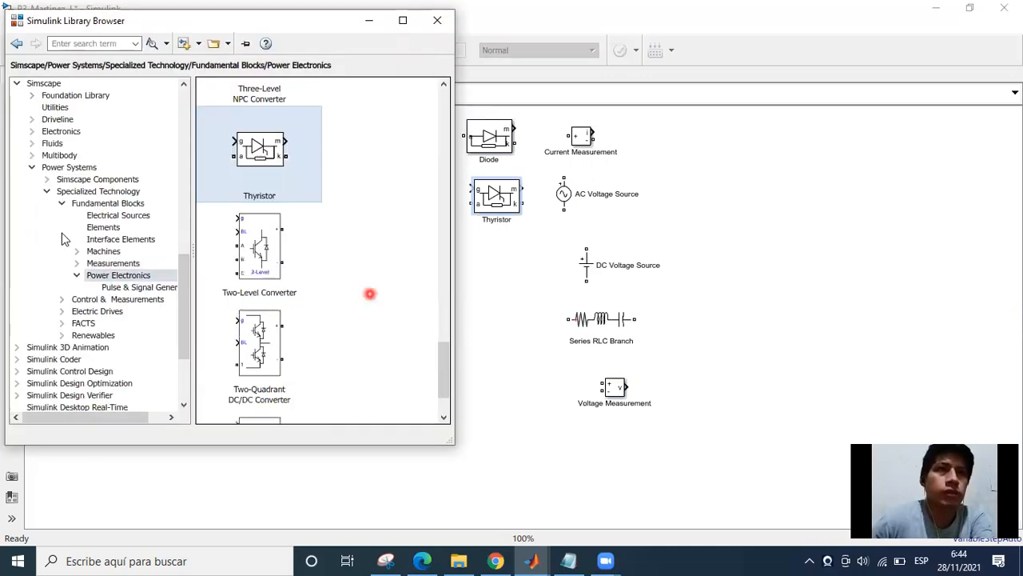
click(97, 311)
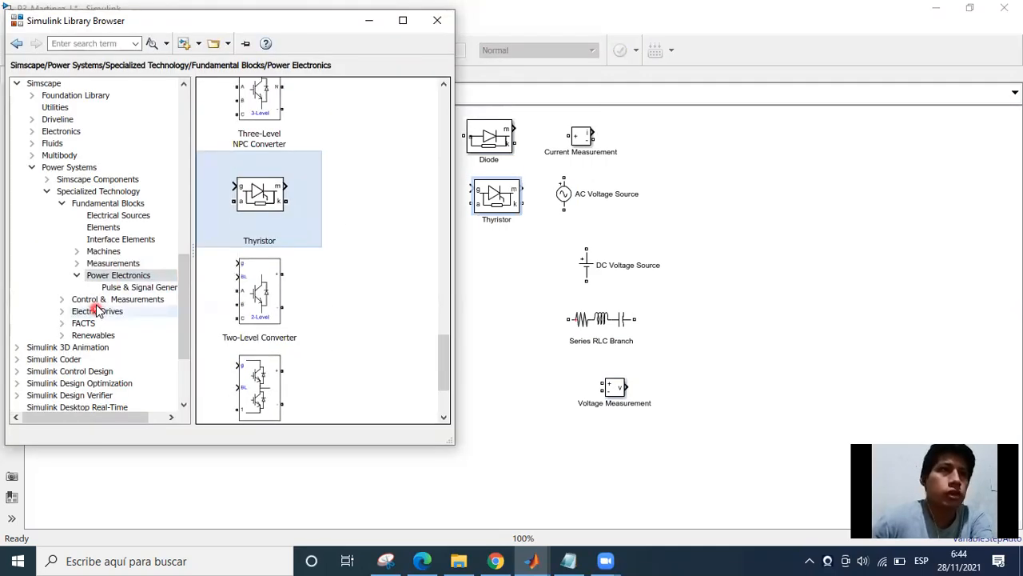
scroll(96, 306, up, 10)
scroll(95, 306, down, 14)
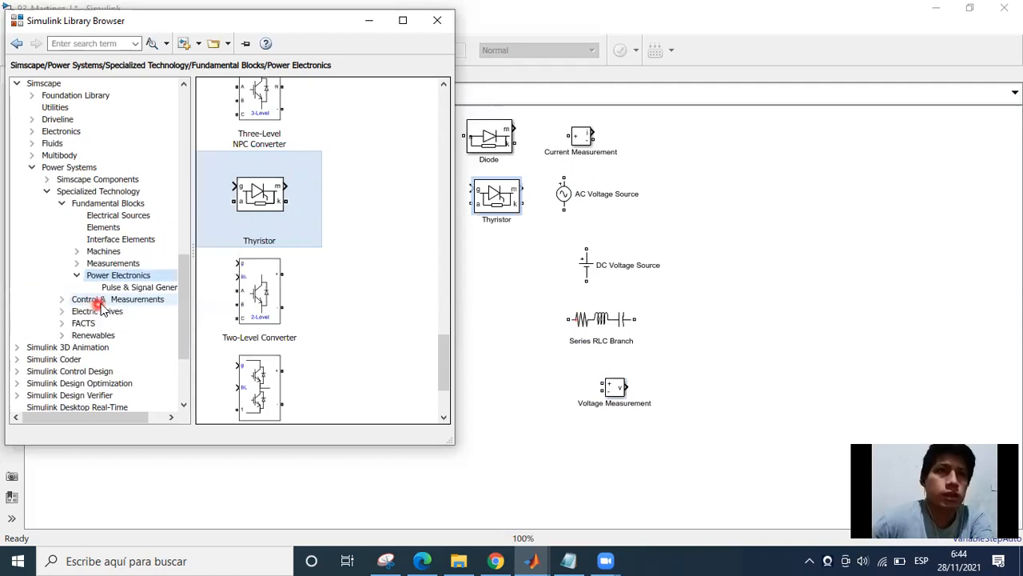
click(80, 203)
drag(230, 248, 696, 145)
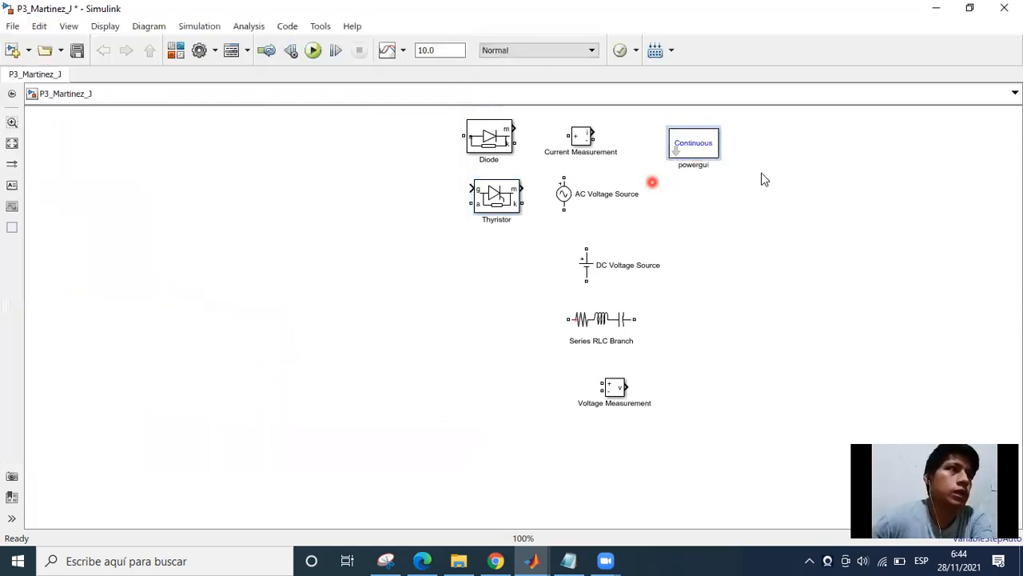
click(197, 116)
Add a Scope block from the Simulink Sinks library to the model, below the powergui block.
click(181, 51)
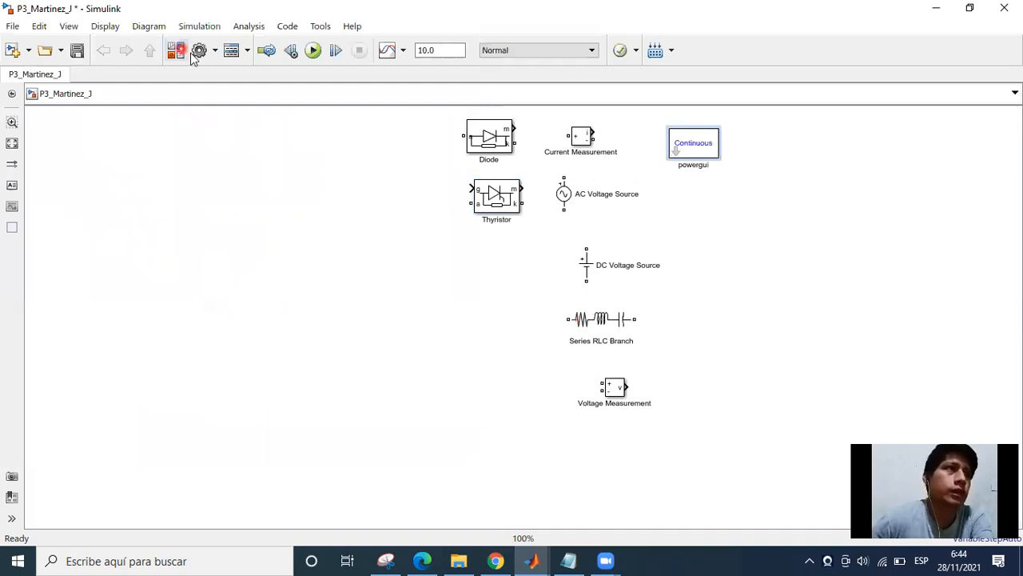
click(374, 238)
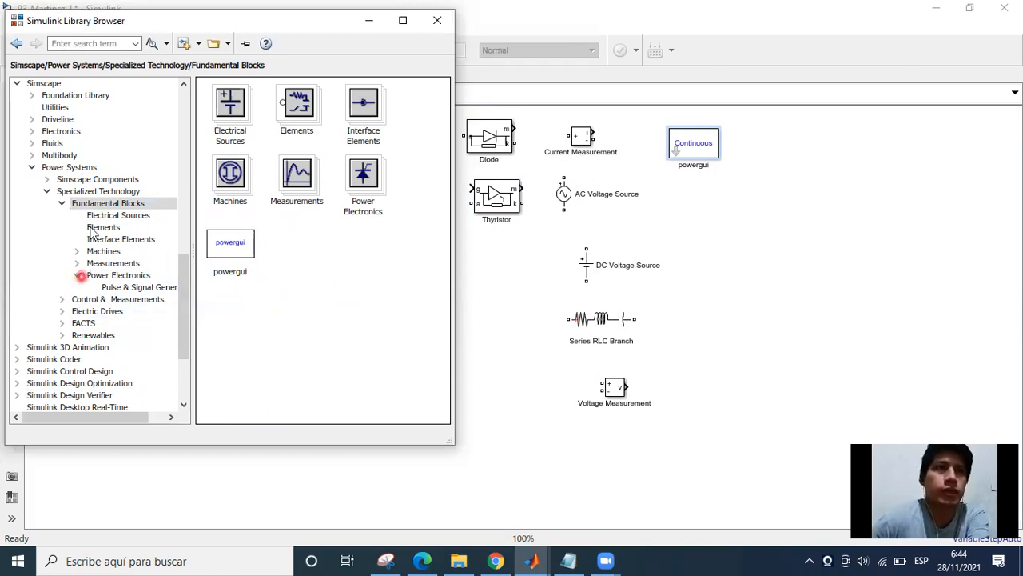
scroll(80, 208, up, 3)
scroll(28, 187, up, 10)
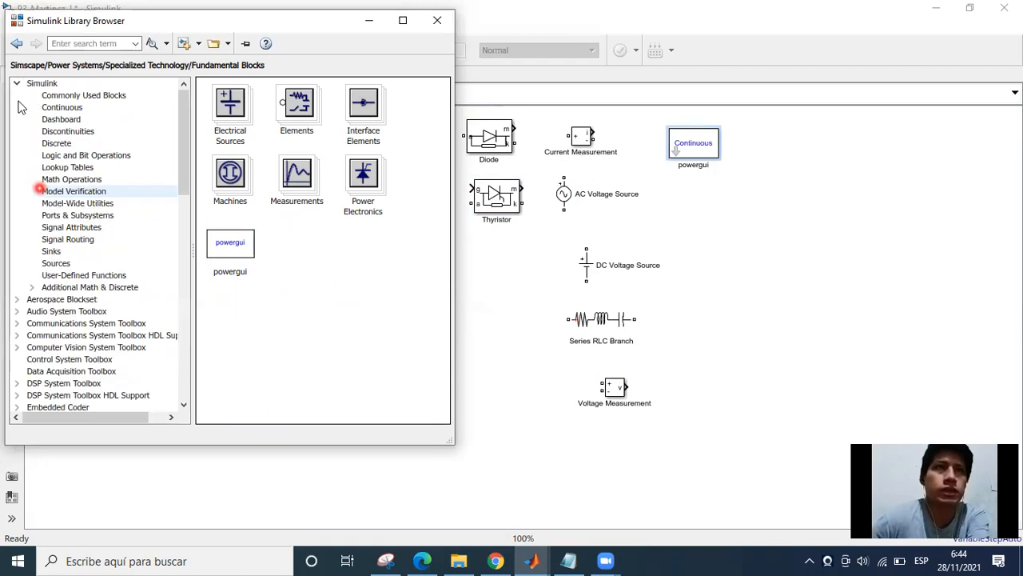
click(32, 84)
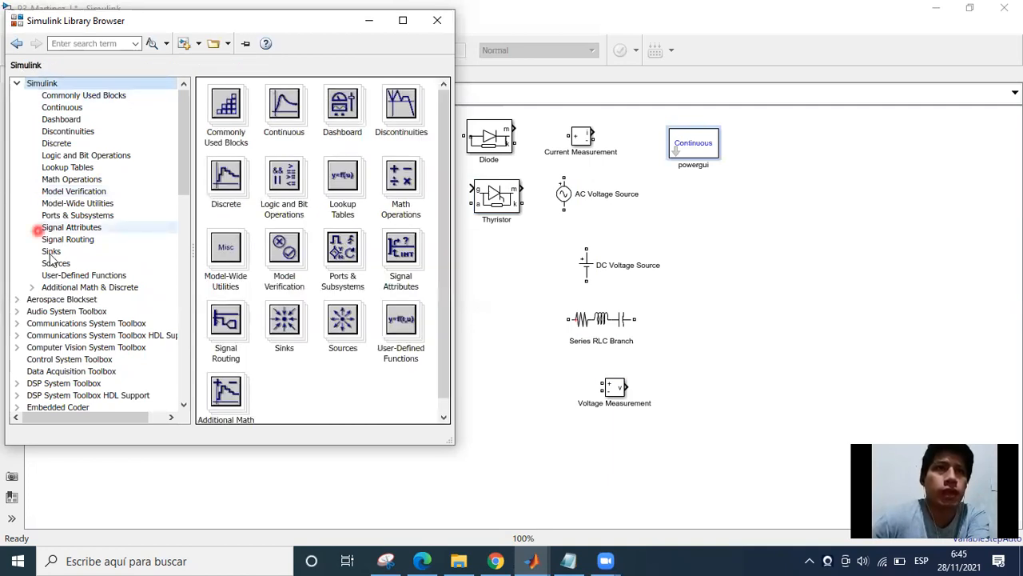
click(152, 250)
drag(231, 160, 710, 219)
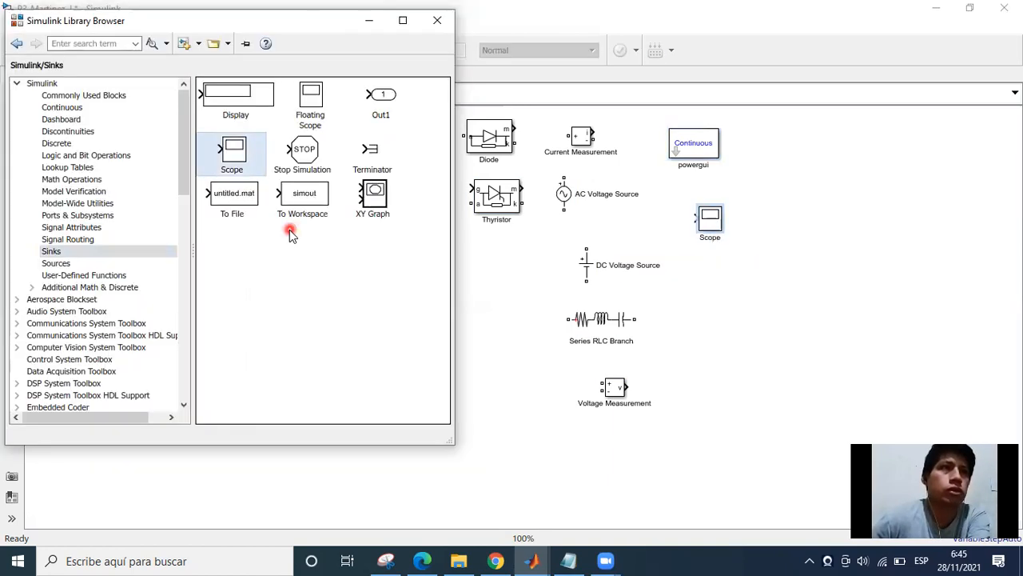
Add a Pulse Generator block from the Simulink Sources library to the model, below the Scope.
click(56, 265)
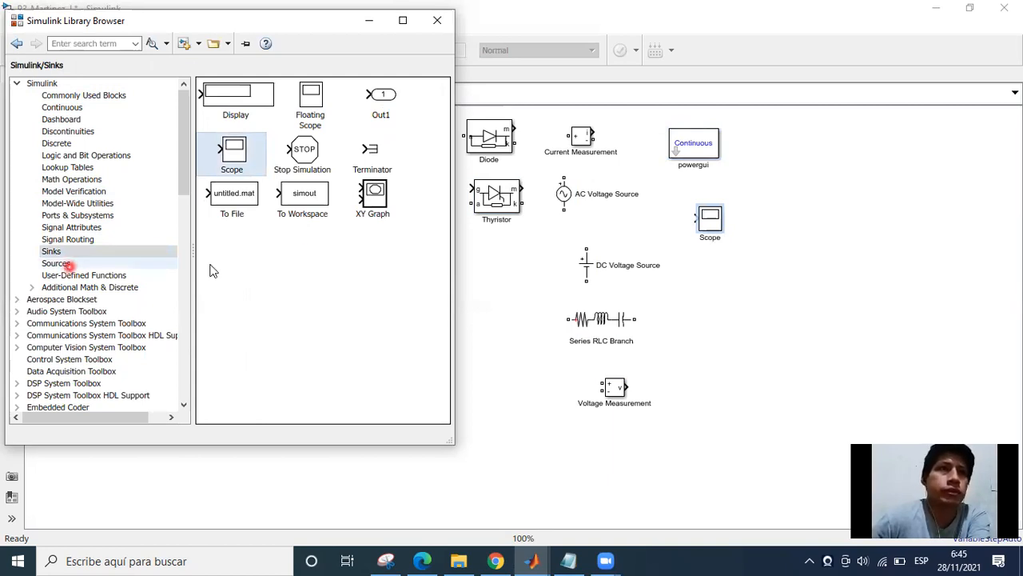
scroll(382, 336, down, 3)
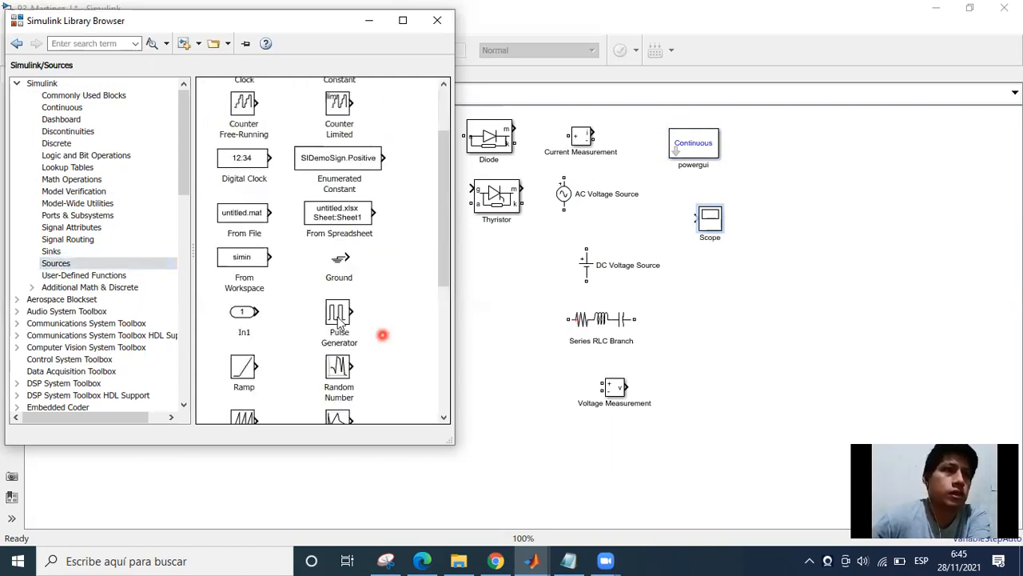
drag(339, 320, 714, 296)
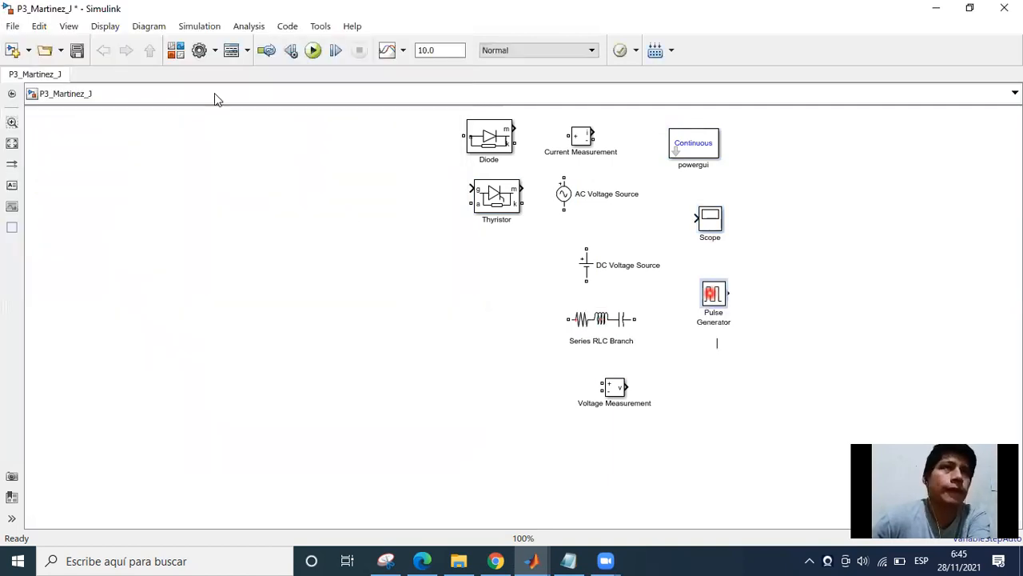
Add a Mux block from the Simulink Signal Routing library to the model, below the Pulse Generator.
click(179, 55)
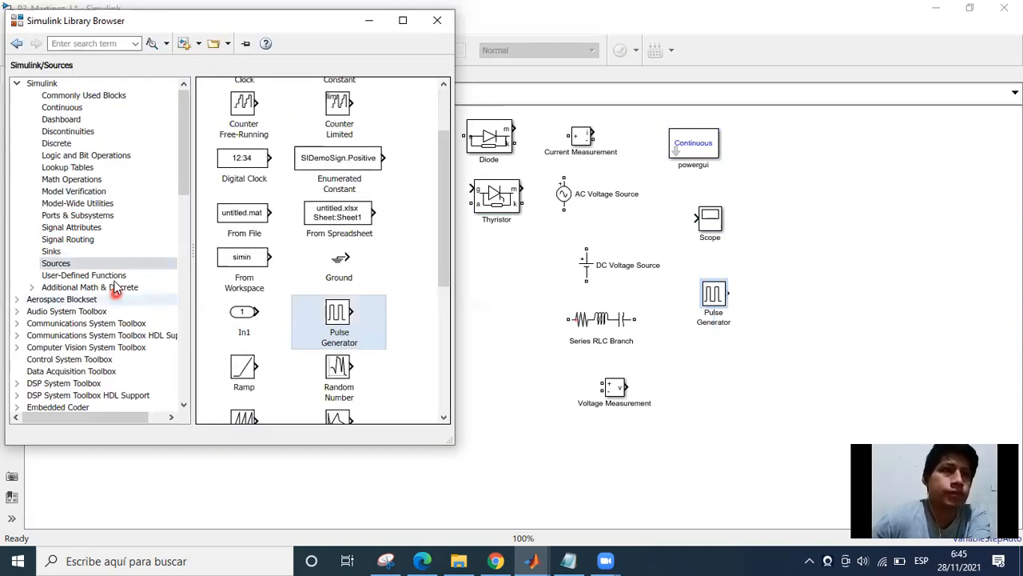
scroll(268, 352, down, 3)
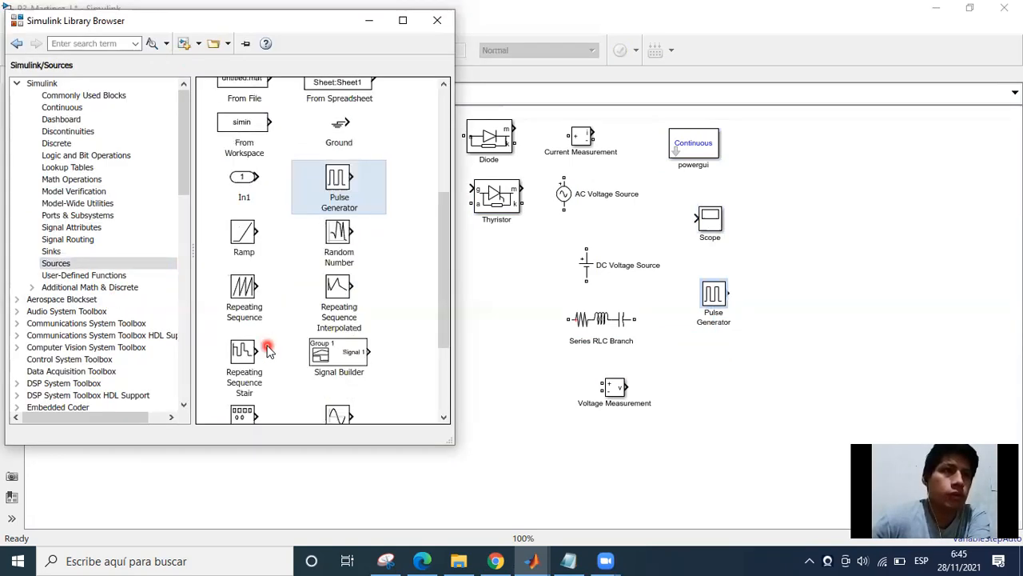
scroll(269, 352, down, 2)
scroll(269, 344, up, 6)
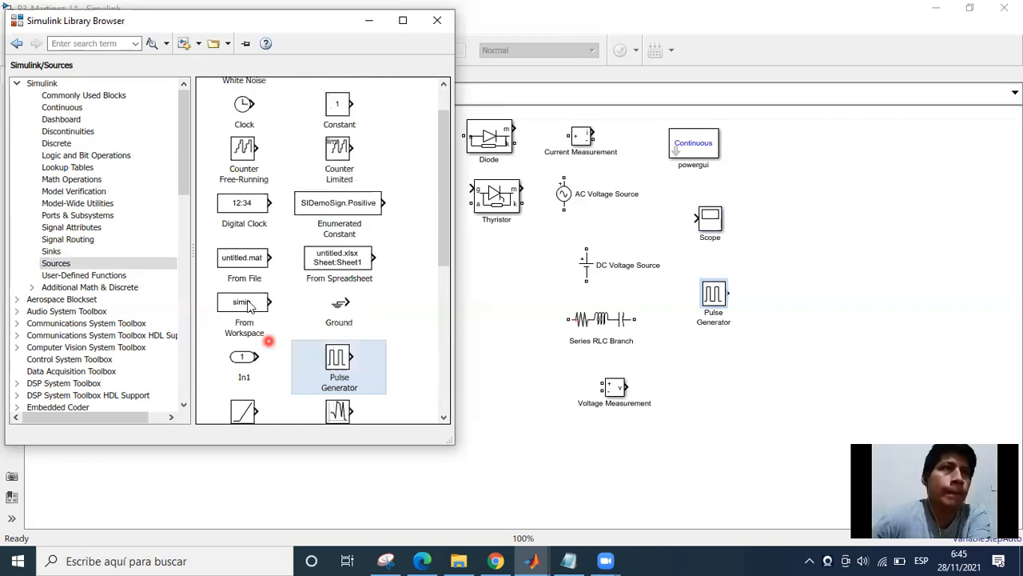
click(80, 240)
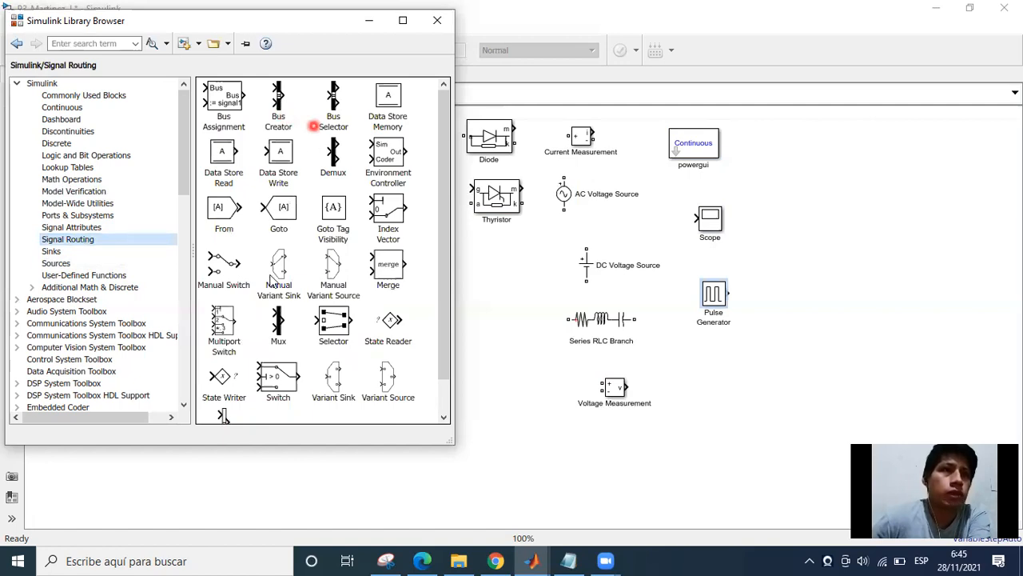
scroll(279, 298, down, 1)
drag(281, 287, 712, 365)
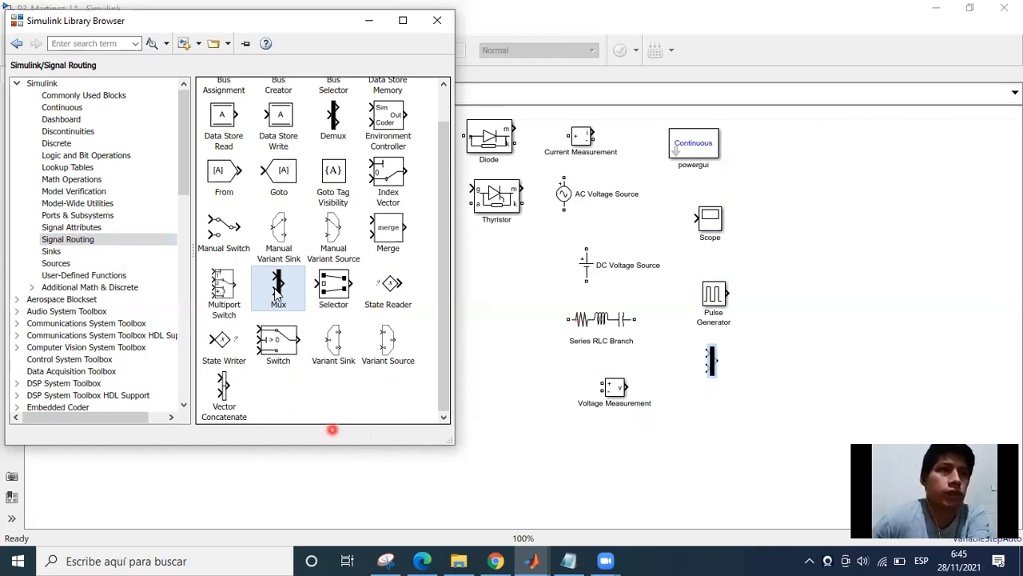
Add a From block from the Signal Routing library to the model, to the right of the powergui block.
click(221, 174)
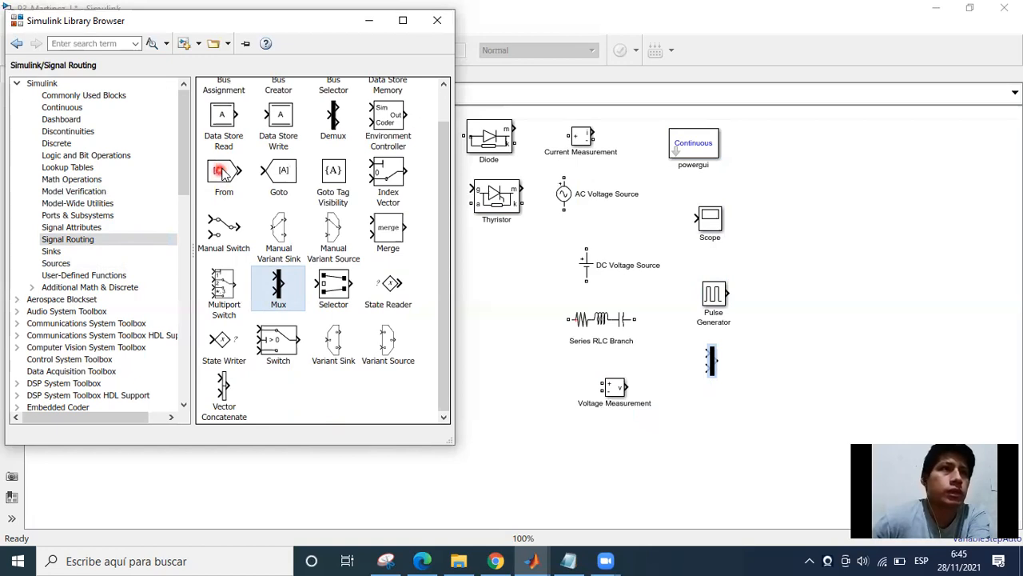
drag(237, 191, 557, 228)
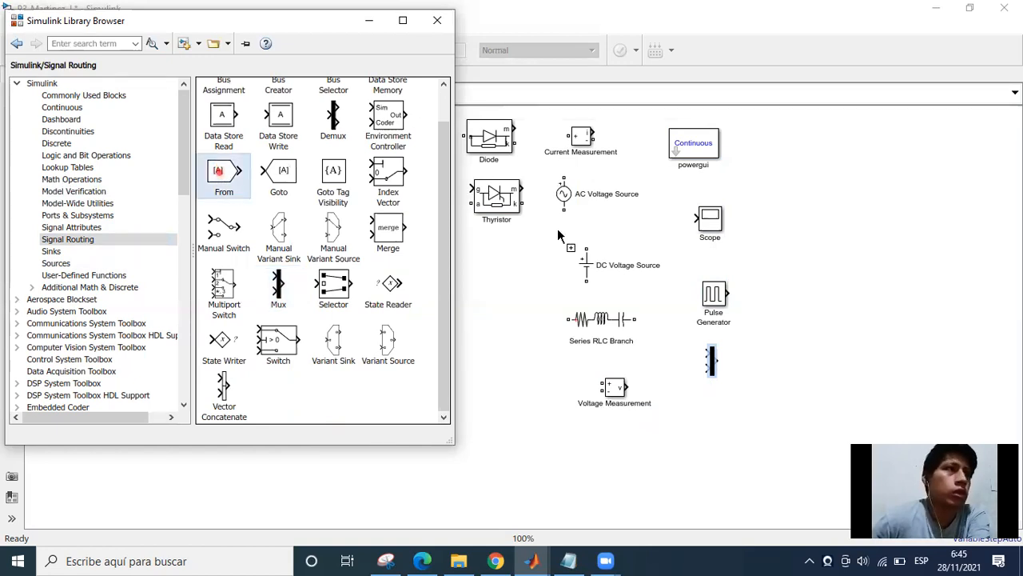
drag(797, 174, 754, 165)
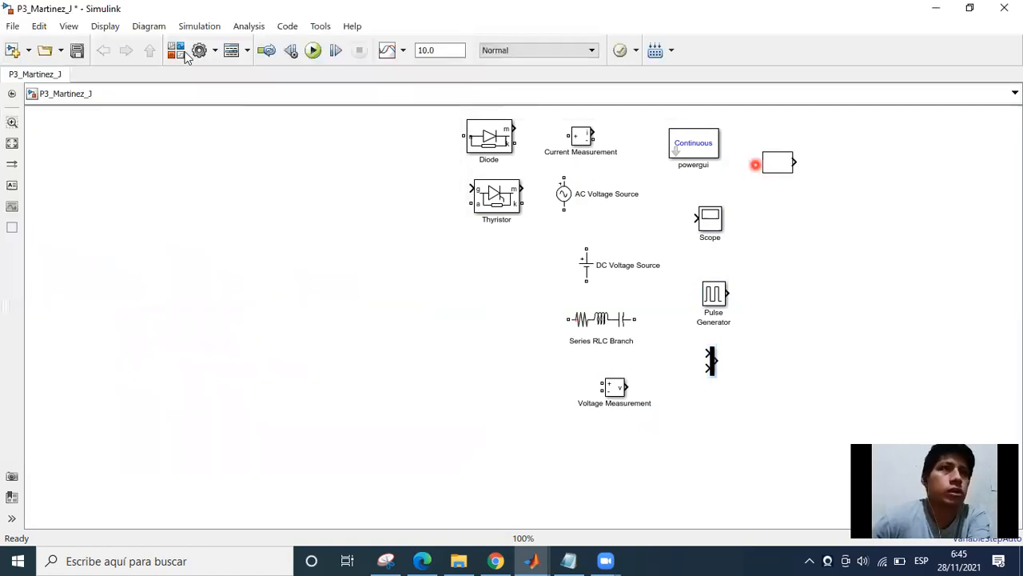
Add a Goto block to the right of the From block and connect the From output to its input.
click(190, 53)
drag(280, 184, 824, 185)
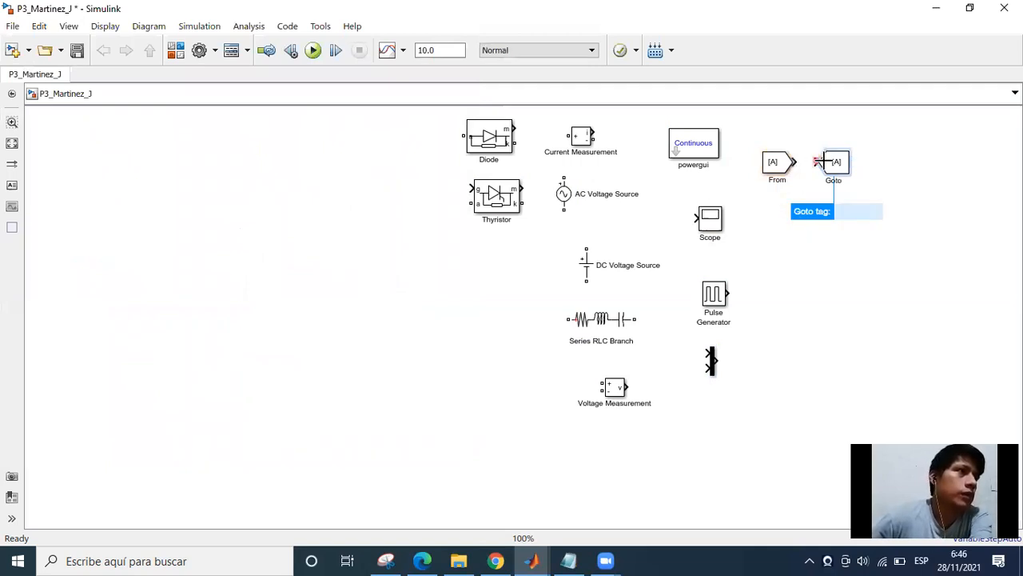
drag(816, 164, 795, 163)
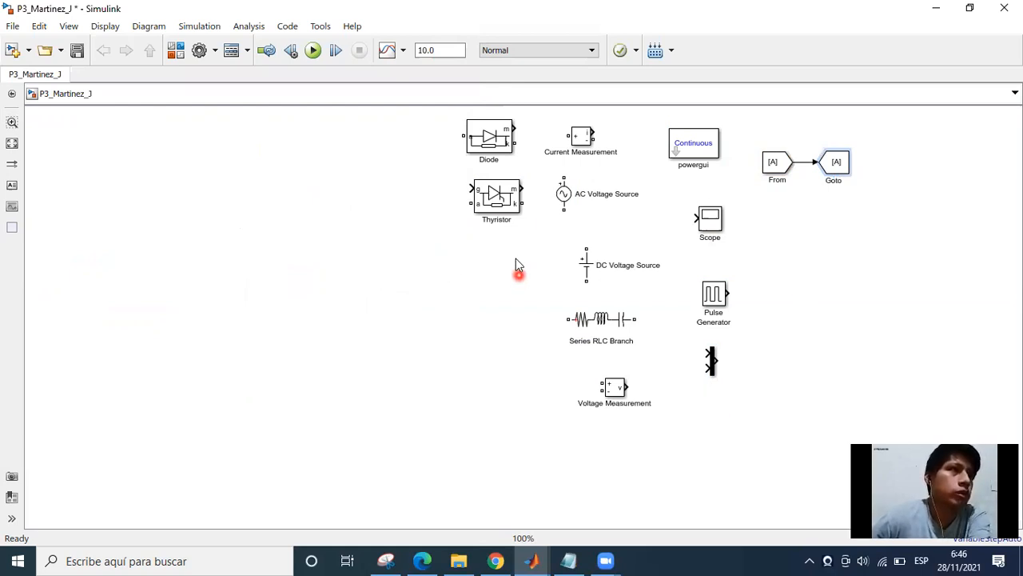
Move the AC Voltage Source into the empty area below and to the left of the Thyristor.
click(562, 195)
drag(566, 206, 409, 281)
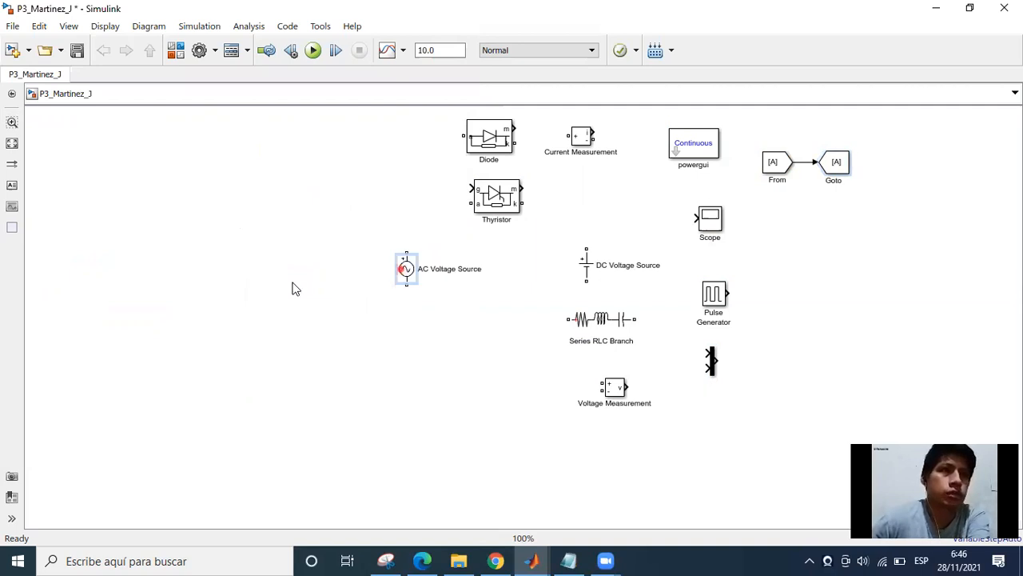
Enlarge the AC Voltage Source block and set its peak amplitude to 220*sqrt(2) V.
mouse_move(233, 311)
mouse_down()
mouse_move(218, 333)
mouse_move(217, 320)
mouse_move(237, 366)
mouse_move(255, 366)
mouse_up()
click(229, 331)
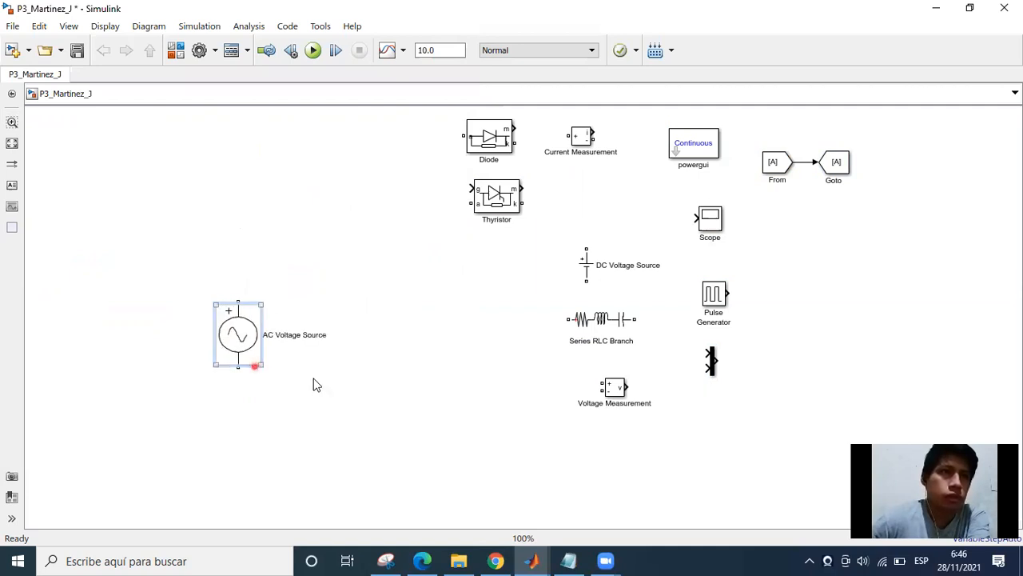
click(235, 346)
click(396, 304)
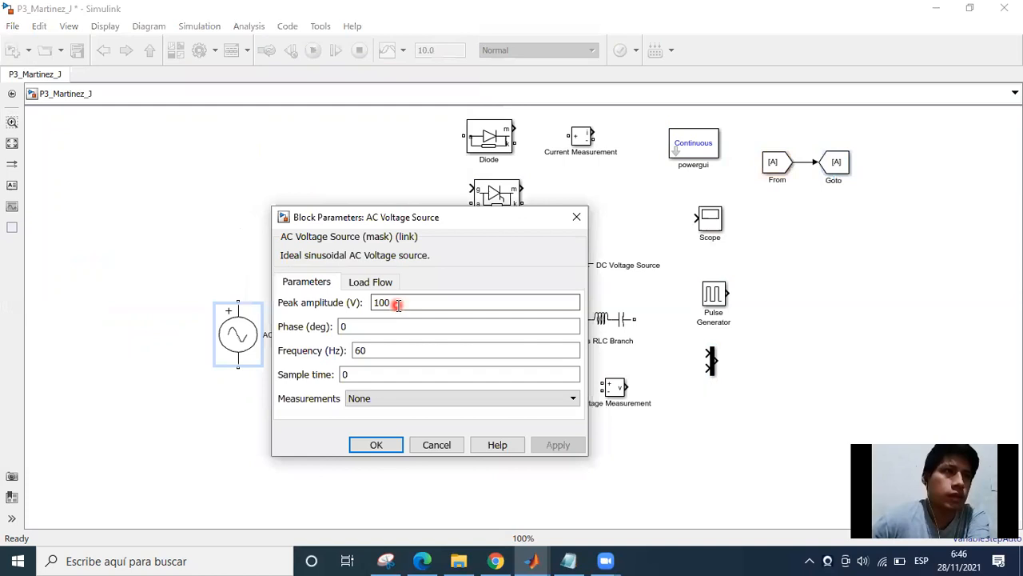
double_click(397, 304)
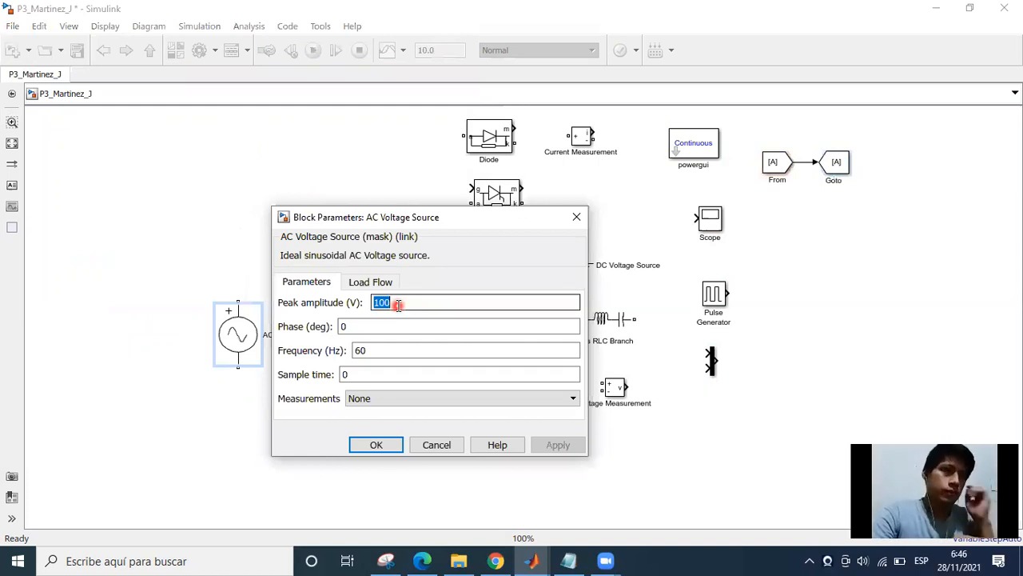
text(220*)
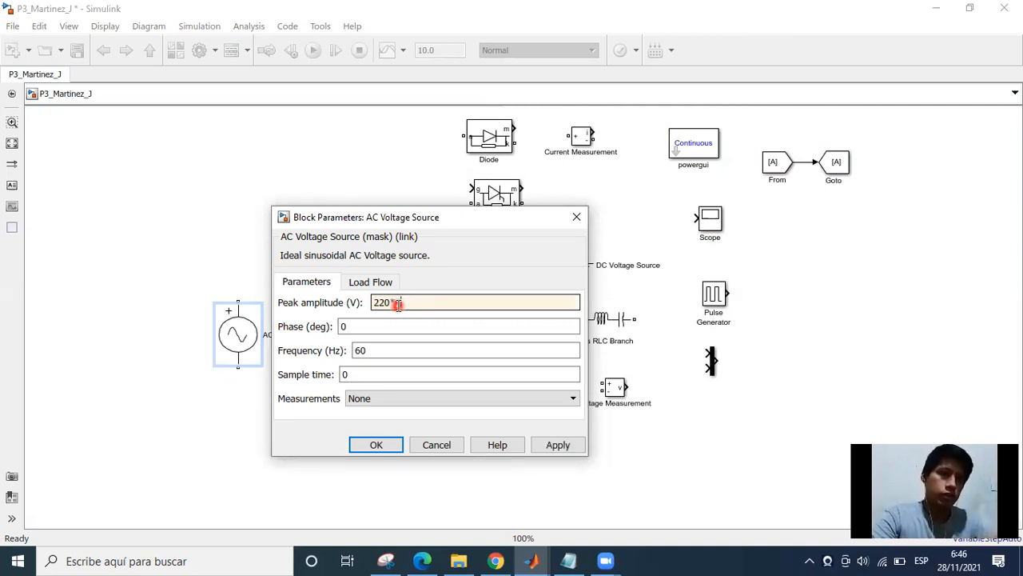
text(SQ)
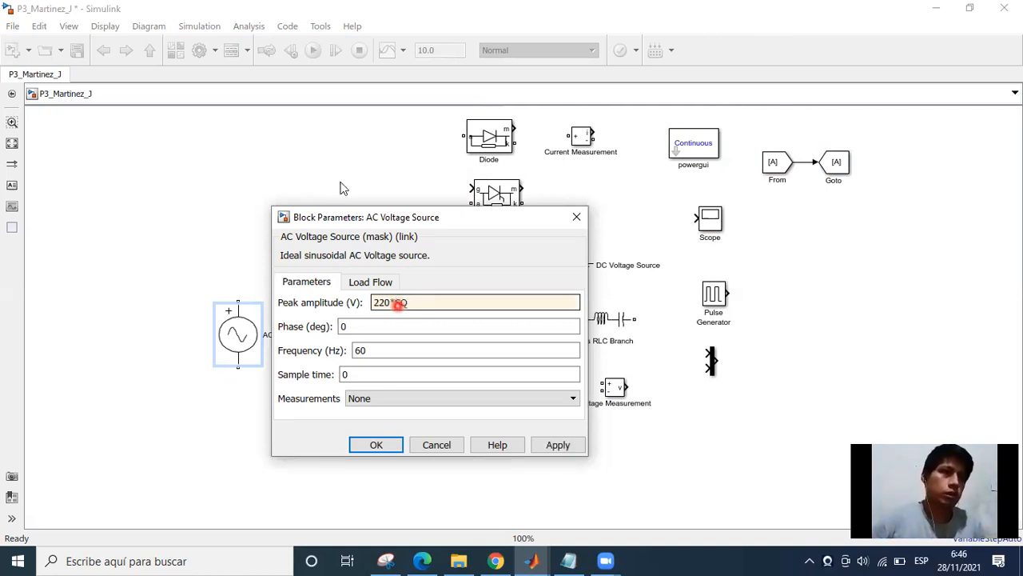
key(BackSpace)
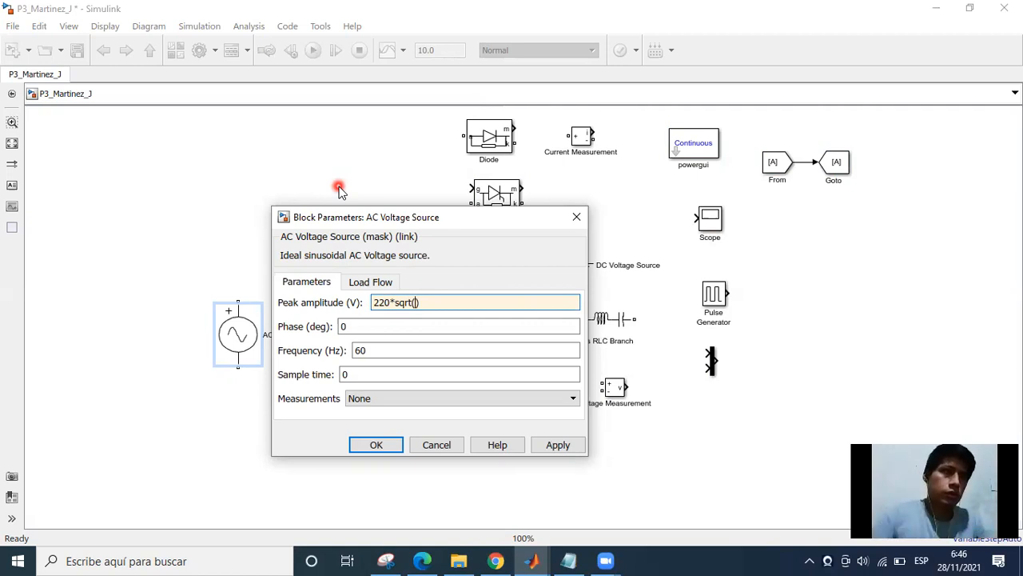
text(2)
click(405, 353)
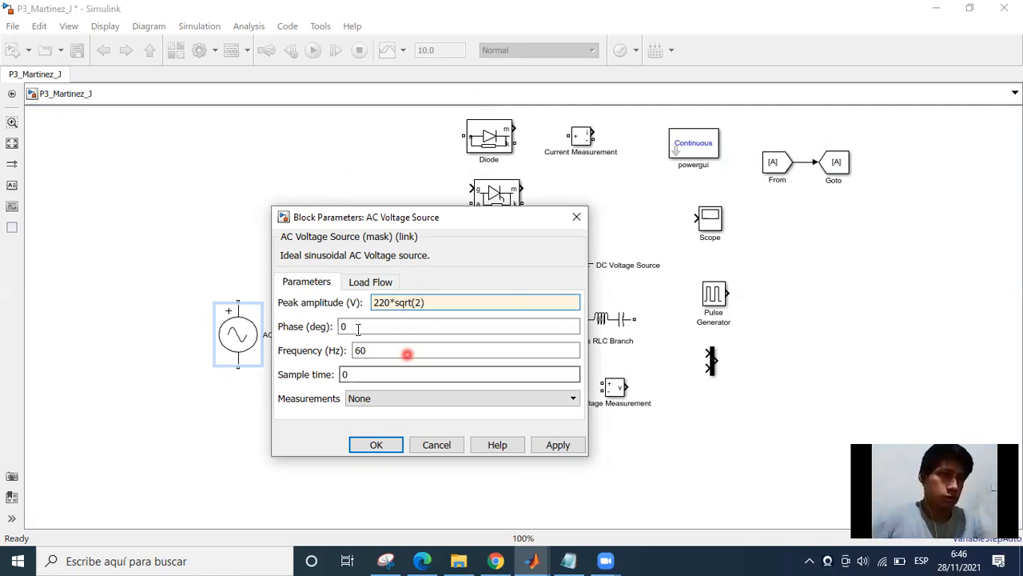
click(362, 335)
click(382, 346)
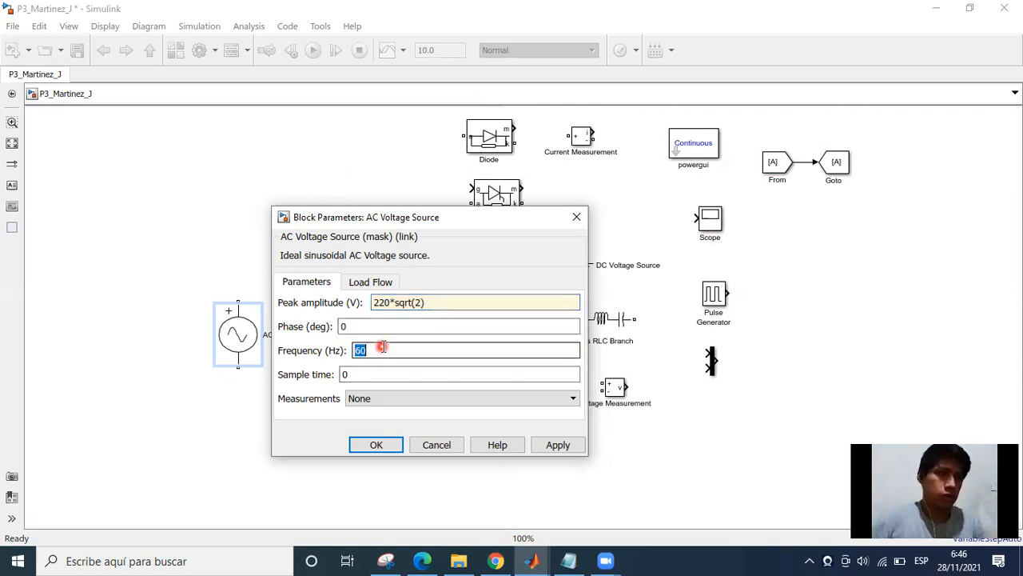
click(410, 414)
click(383, 447)
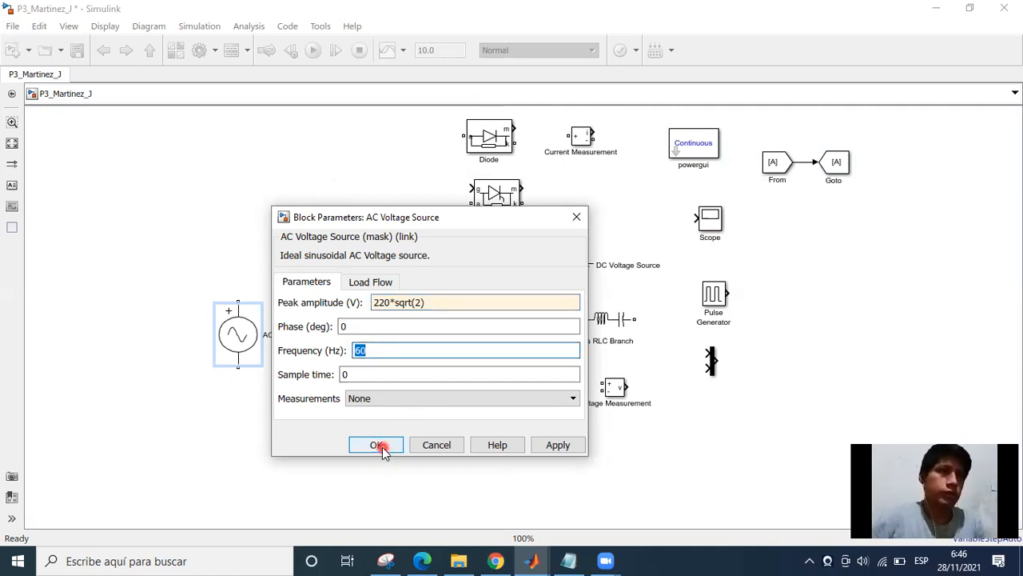
click(382, 447)
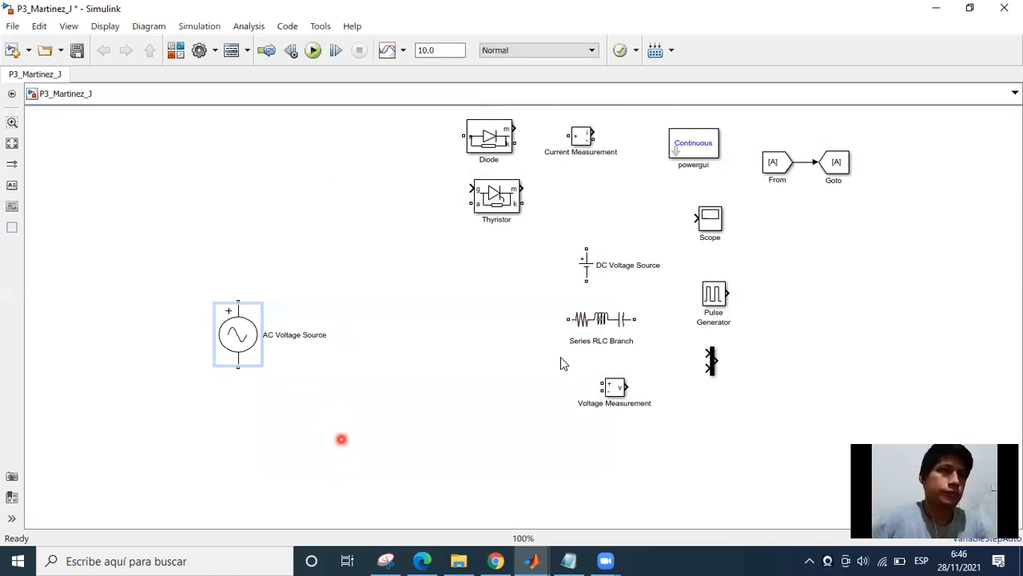
Move the Thyristor away from the Diode to the empty area above and to the right of the AC Voltage Source.
click(513, 338)
click(478, 287)
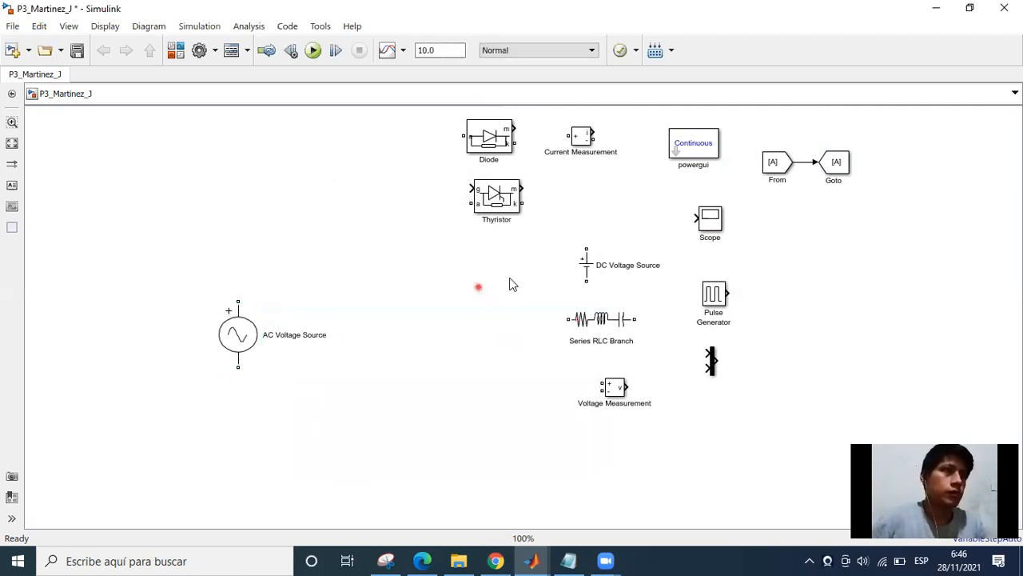
mouse_move(481, 289)
mouse_down()
mouse_move(530, 272)
mouse_move(505, 295)
mouse_up()
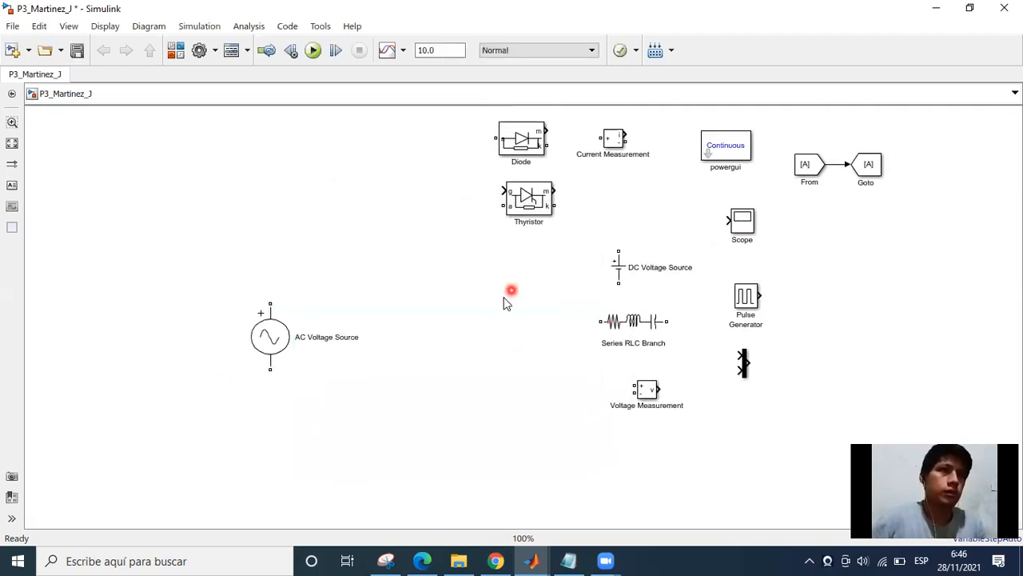
click(408, 304)
drag(515, 210, 377, 249)
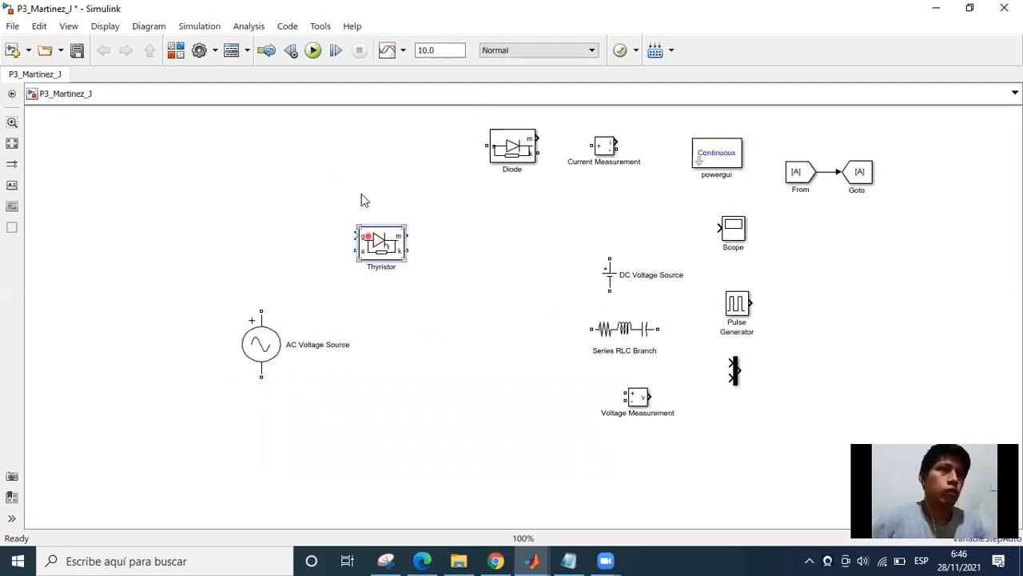
drag(370, 191, 370, 192)
Shift the Diode and all the other unused blocks together further right to free space beside the Thyristor.
click(472, 118)
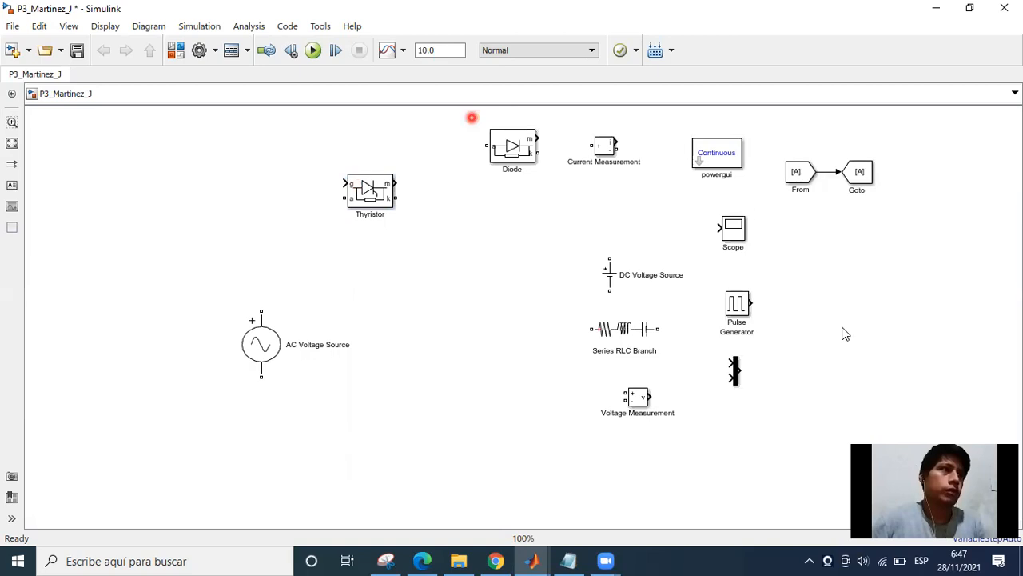
drag(472, 117, 863, 418)
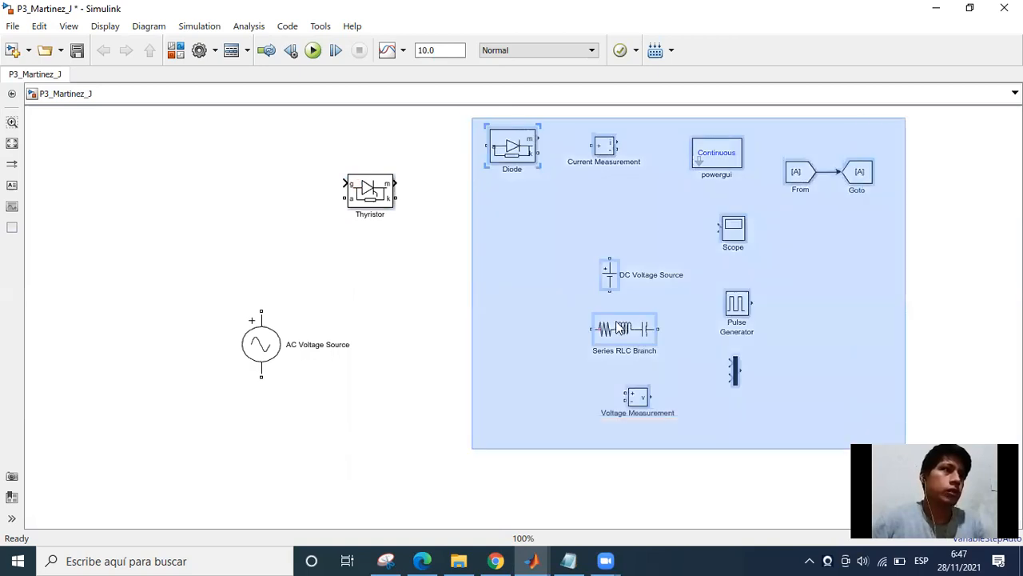
drag(624, 329, 733, 328)
Rotate the Thyristor by three quarter turns so it points upward, and place it above and to the right of the AC Voltage Source.
click(357, 175)
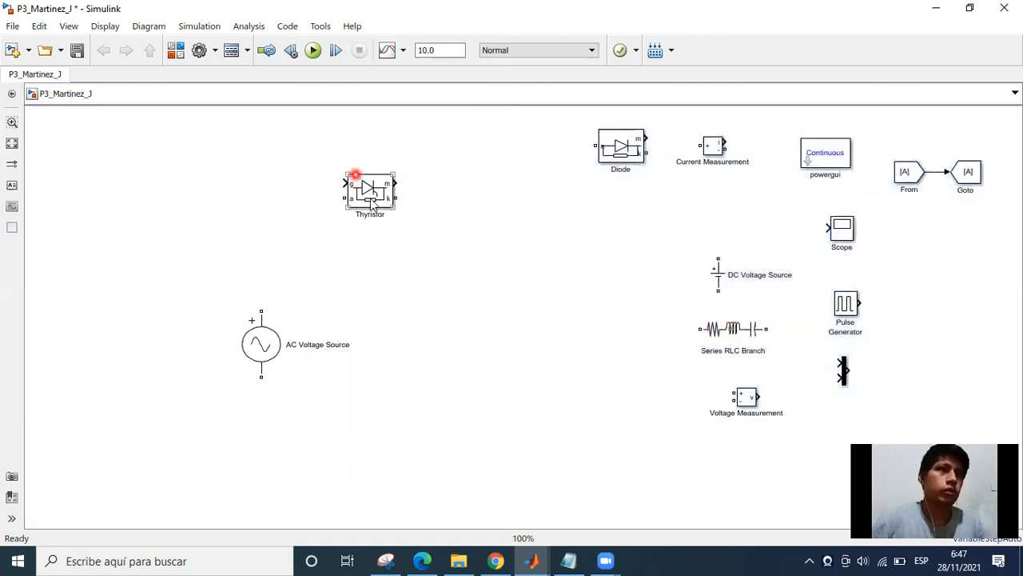
click(342, 315)
click(350, 320)
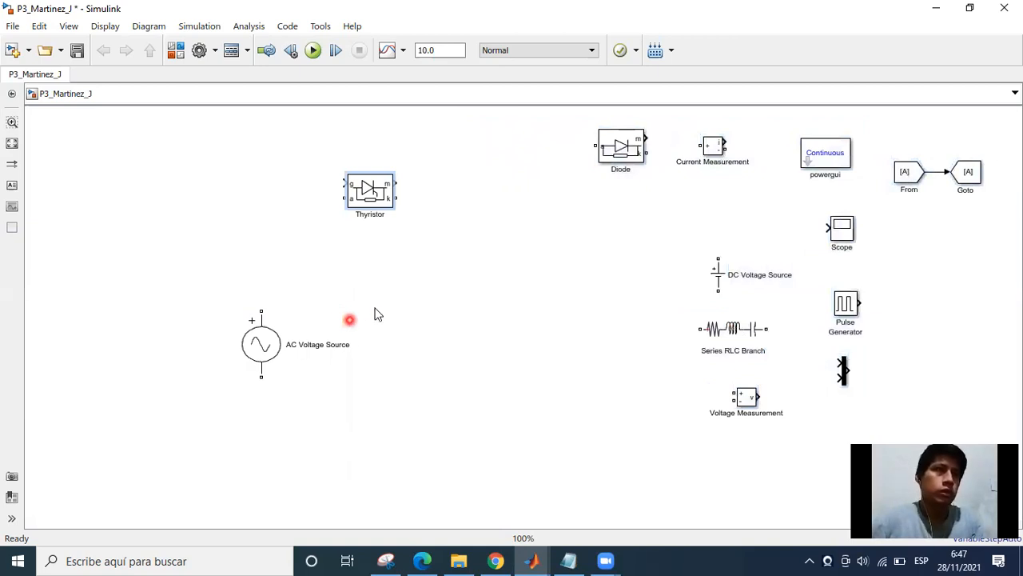
key(ctrl+r)
key(ctrl+r)
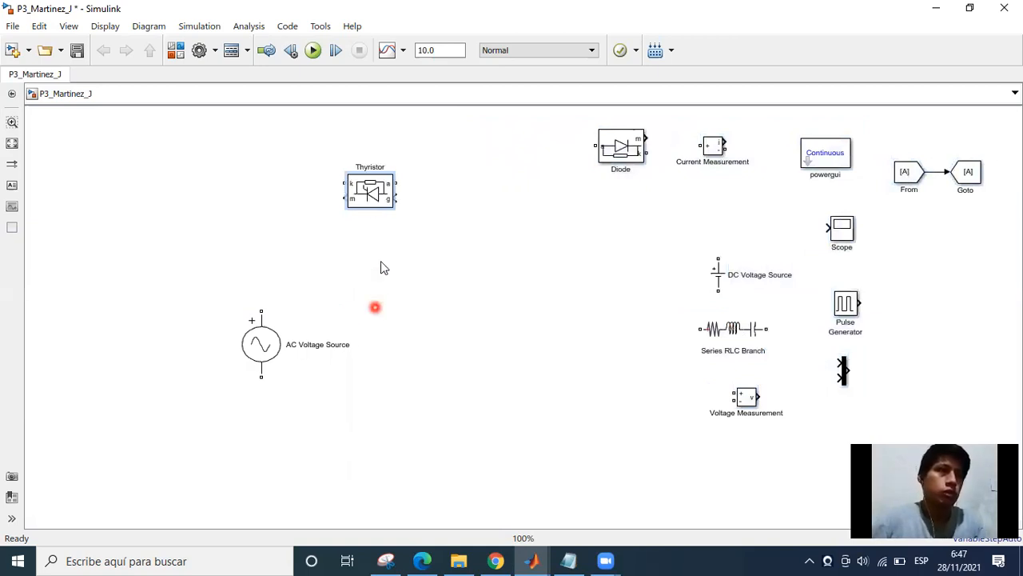
key(ctrl+r)
drag(393, 210, 412, 221)
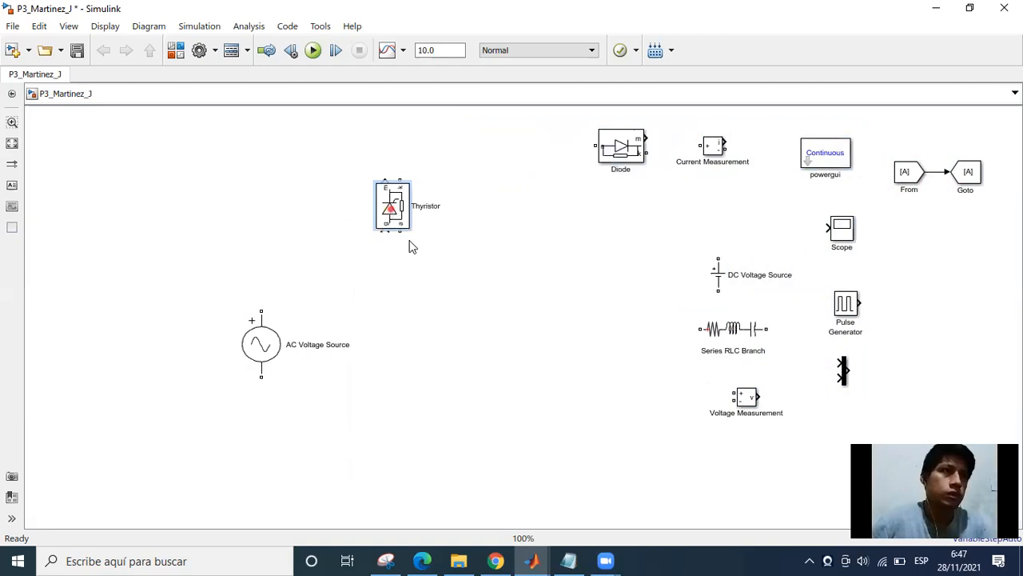
click(399, 236)
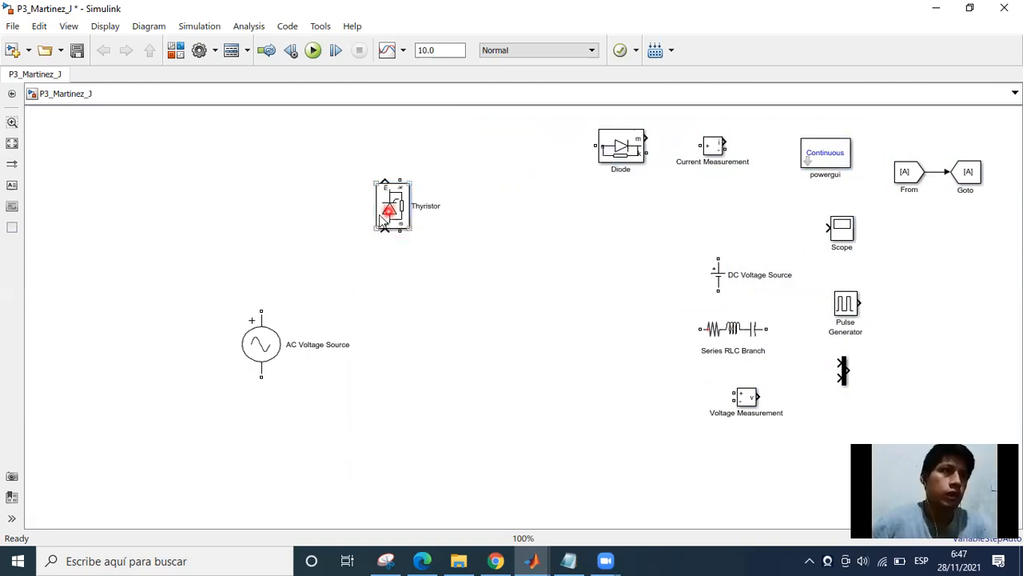
drag(390, 210, 365, 218)
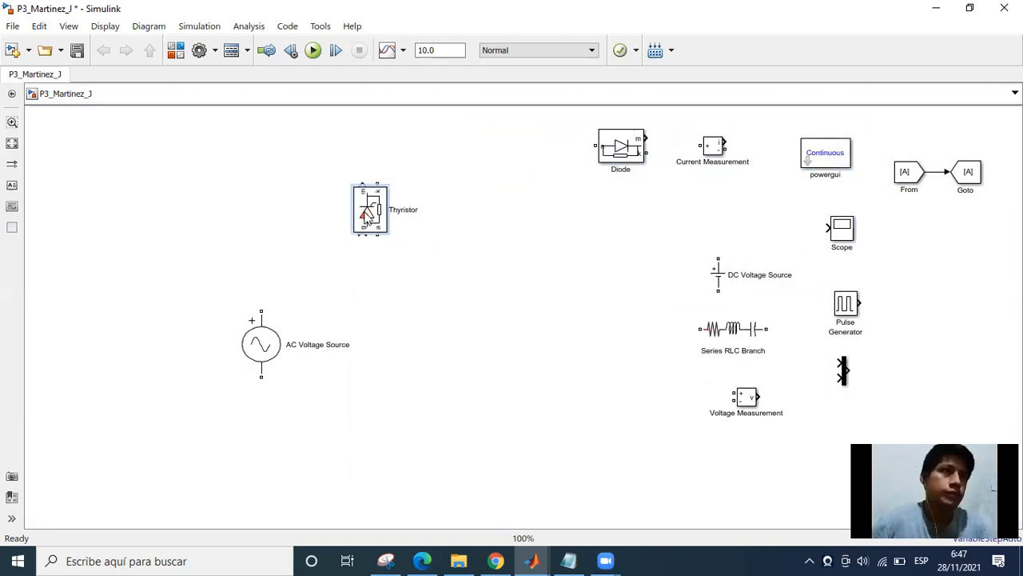
click(444, 268)
click(375, 371)
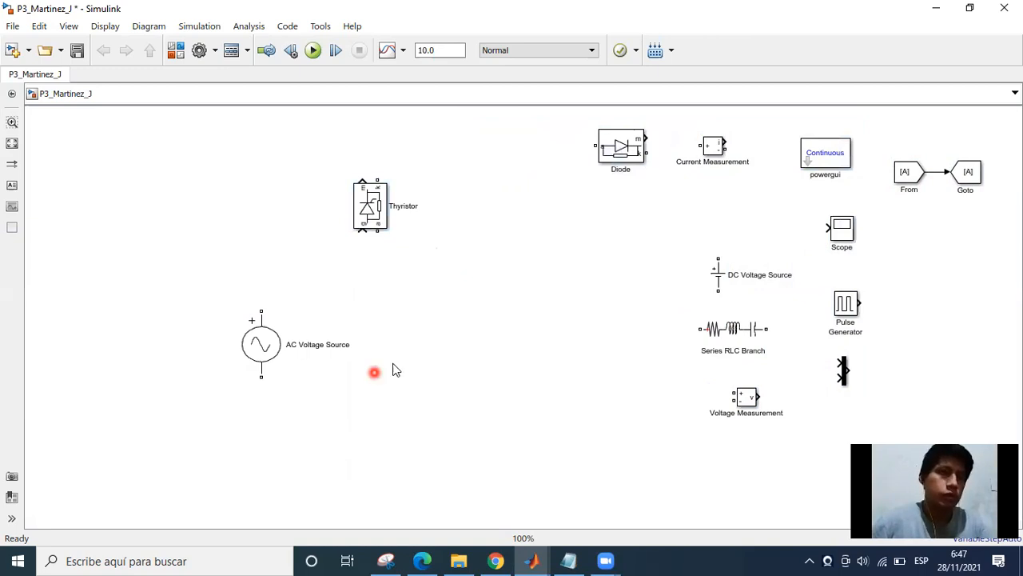
Duplicate the Thyristor into three more copies to form a two-by-two bridge: one beside it and two below.
click(365, 219)
drag(365, 219, 491, 222)
drag(367, 218, 368, 445)
drag(484, 218, 484, 446)
click(451, 310)
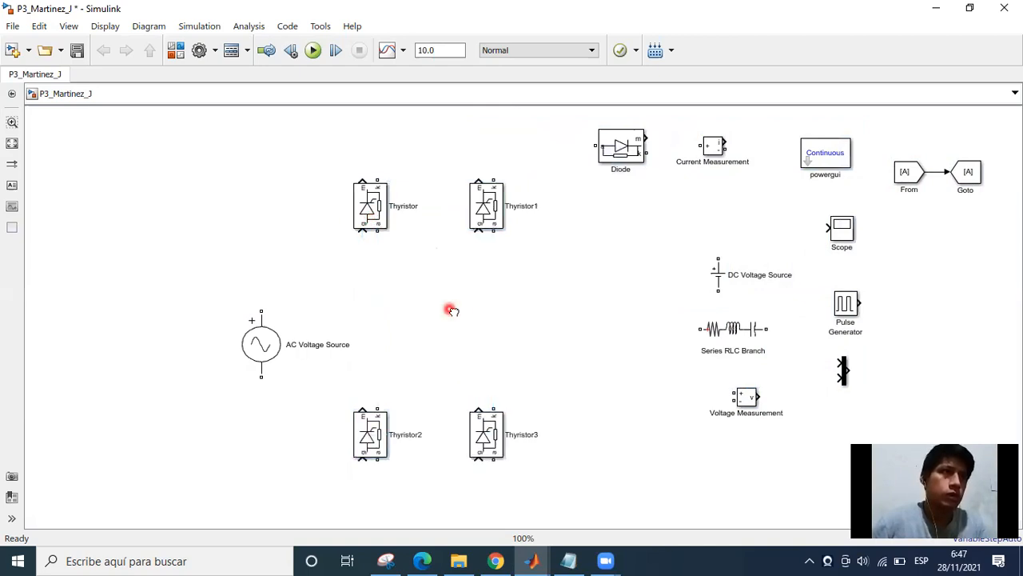
Adjust the bridge layout by aligning Thyristor2 and Thyristor3 in one row and lowering Thyristor and Thyristor1 slightly.
drag(399, 443, 385, 435)
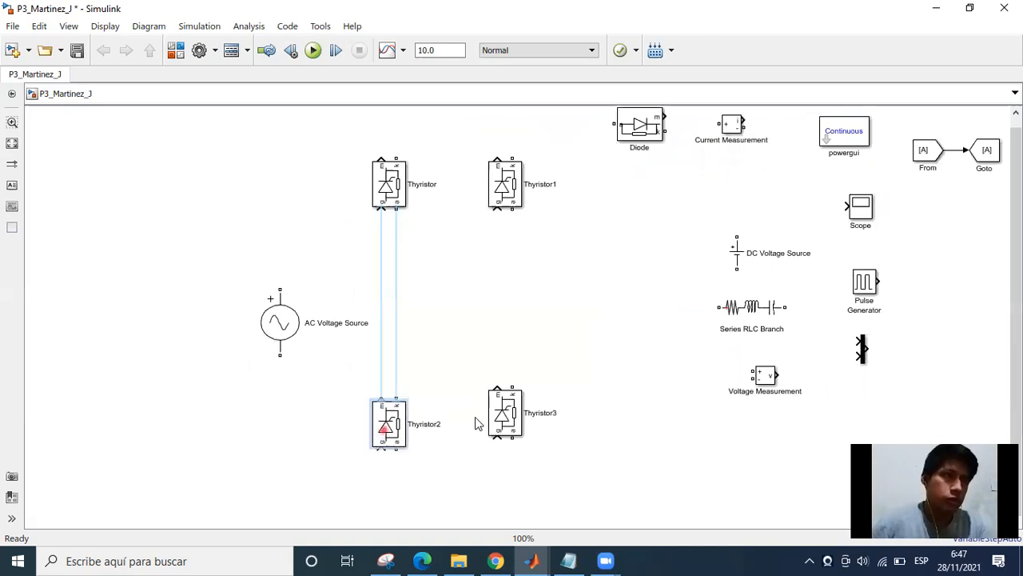
click(501, 411)
drag(517, 431, 524, 439)
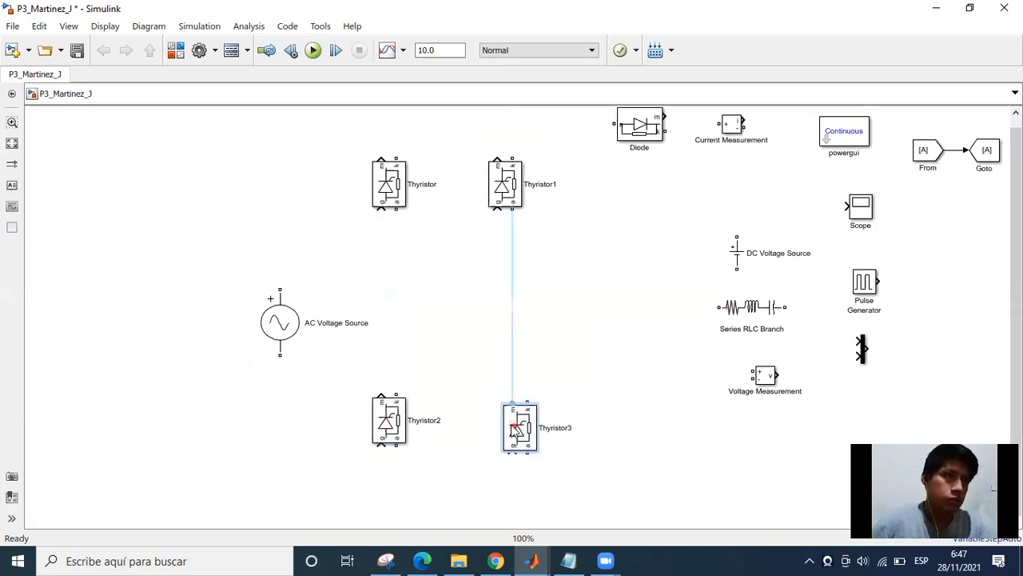
click(466, 332)
drag(394, 213, 394, 231)
click(518, 184)
mouse_move(510, 209)
mouse_down()
mouse_move(517, 226)
mouse_move(507, 216)
mouse_up()
click(438, 207)
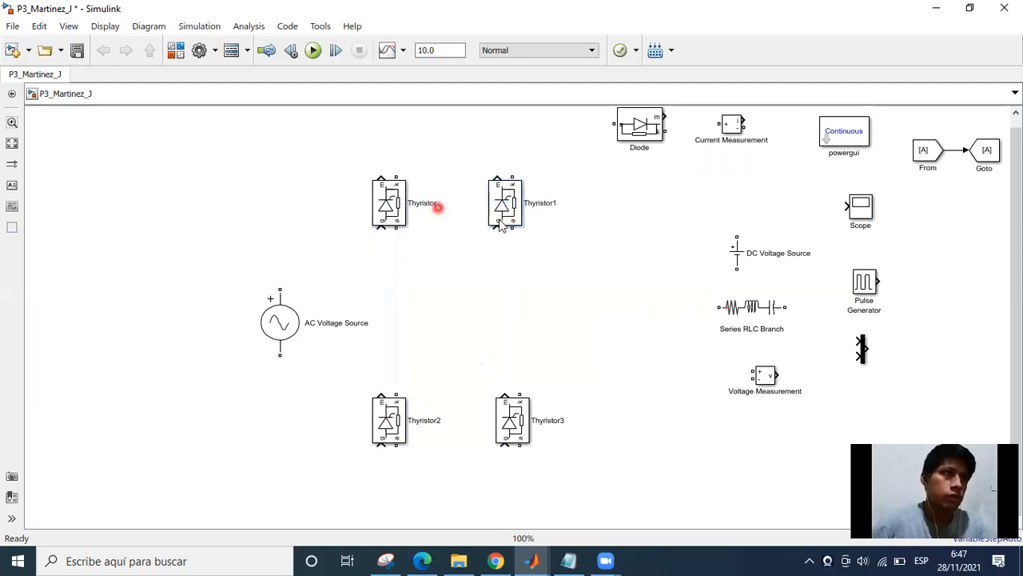
Connect the AC Voltage Source's positive terminal to the anode of Thyristor1 and lower the wire's horizontal segment.
click(247, 289)
drag(280, 292, 275, 270)
drag(526, 254, 512, 227)
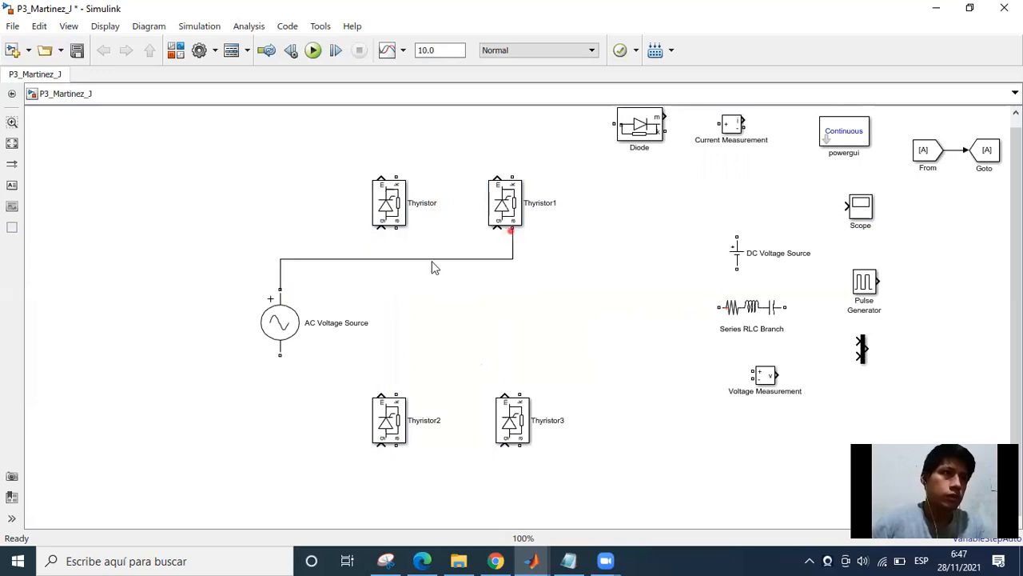
click(427, 259)
Wire Thyristor's anode to Thyristor2's cathode, and Thyristor3's cathode to the wire corner below Thyristor1.
drag(398, 230, 387, 315)
drag(388, 308, 397, 391)
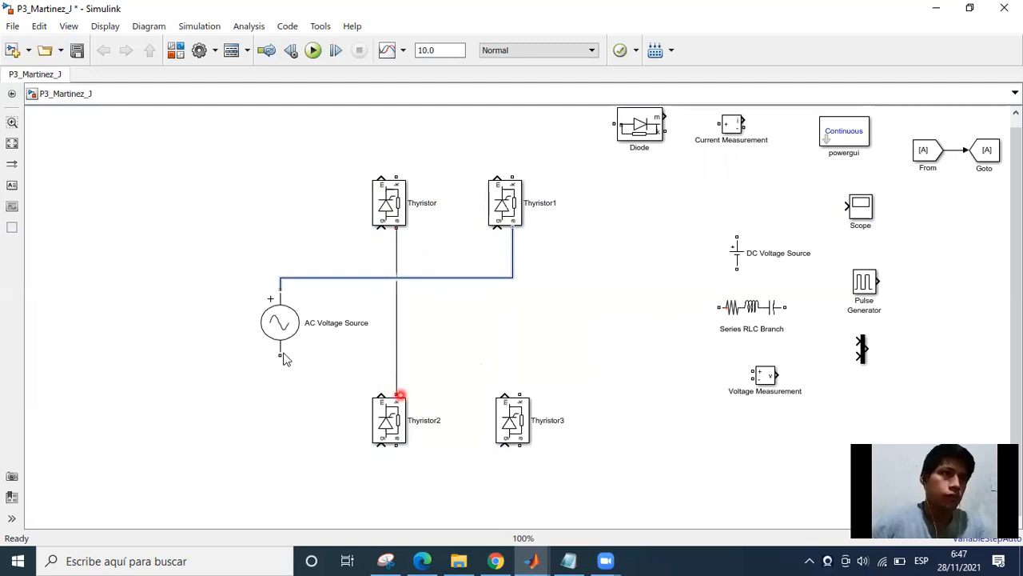
click(279, 353)
drag(518, 392, 512, 279)
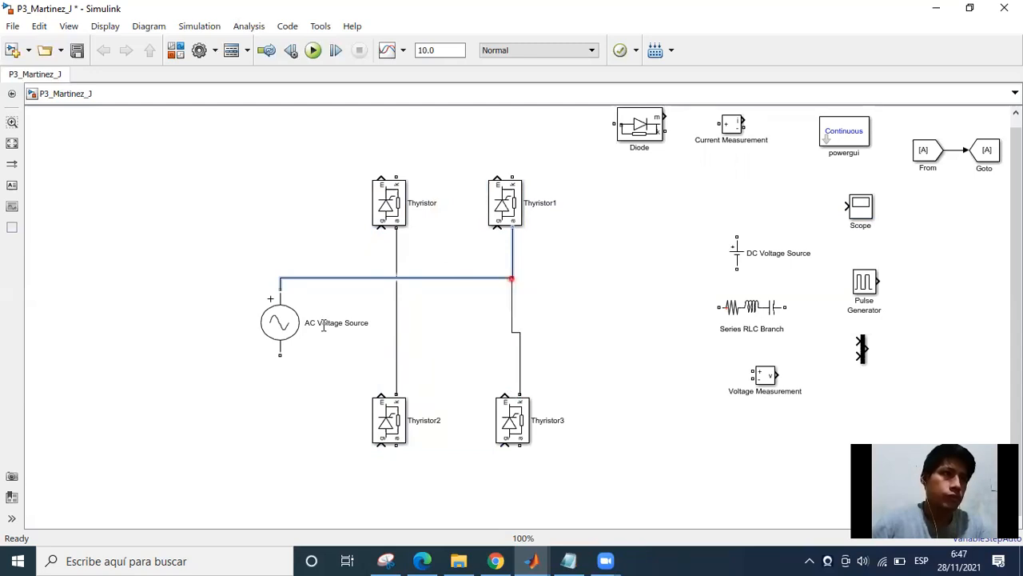
Connect the AC Voltage Source's negative terminal to Thyristor3's cathode wire and align Thyristor3 under Thyristor1 to straighten that wire.
click(281, 357)
mouse_move(282, 375)
mouse_down()
mouse_move(530, 372)
mouse_move(519, 365)
mouse_up()
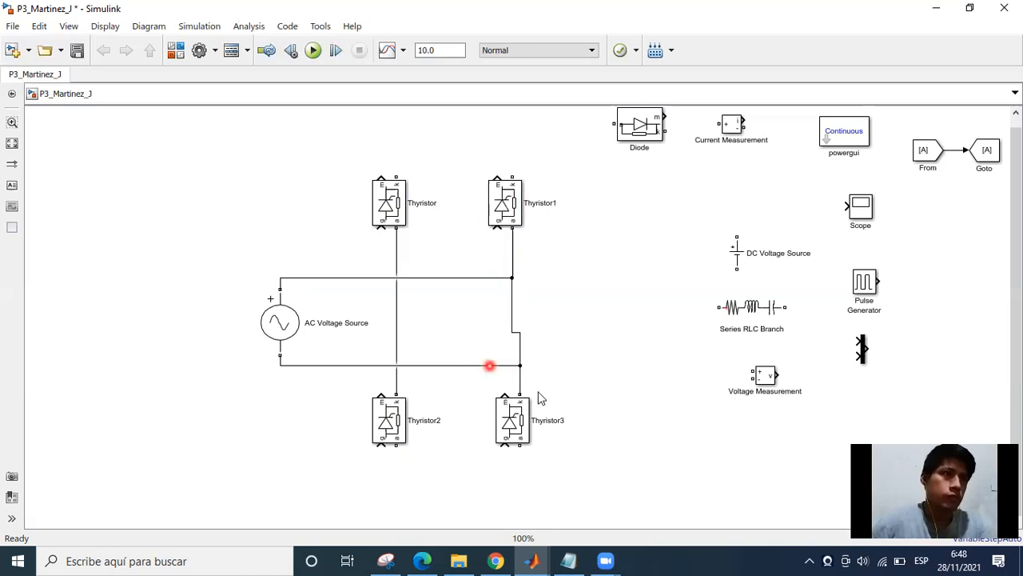
click(516, 417)
drag(525, 388, 511, 347)
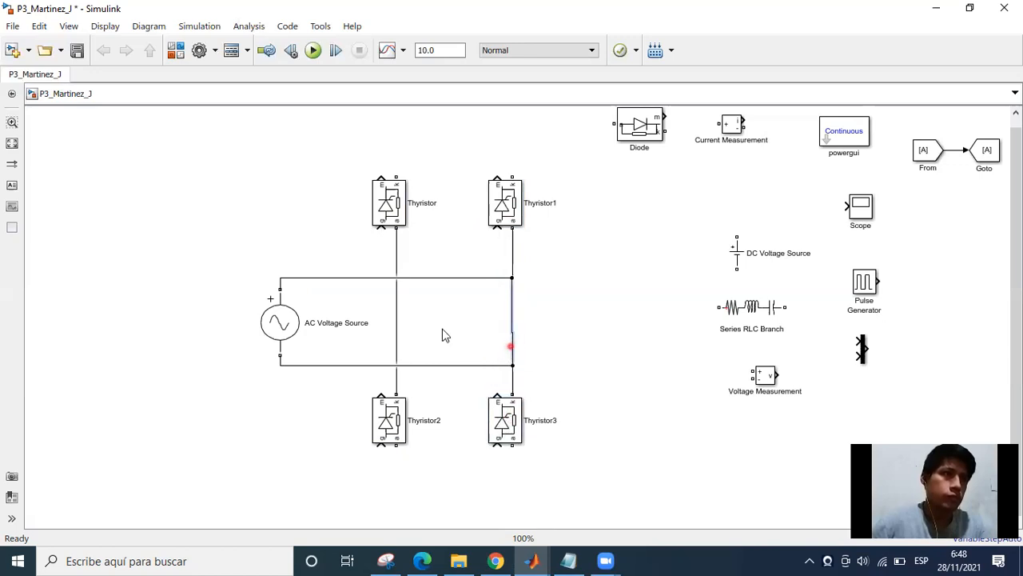
Delete the vertical wire between Thyristor and Thyristor2.
click(398, 278)
click(376, 277)
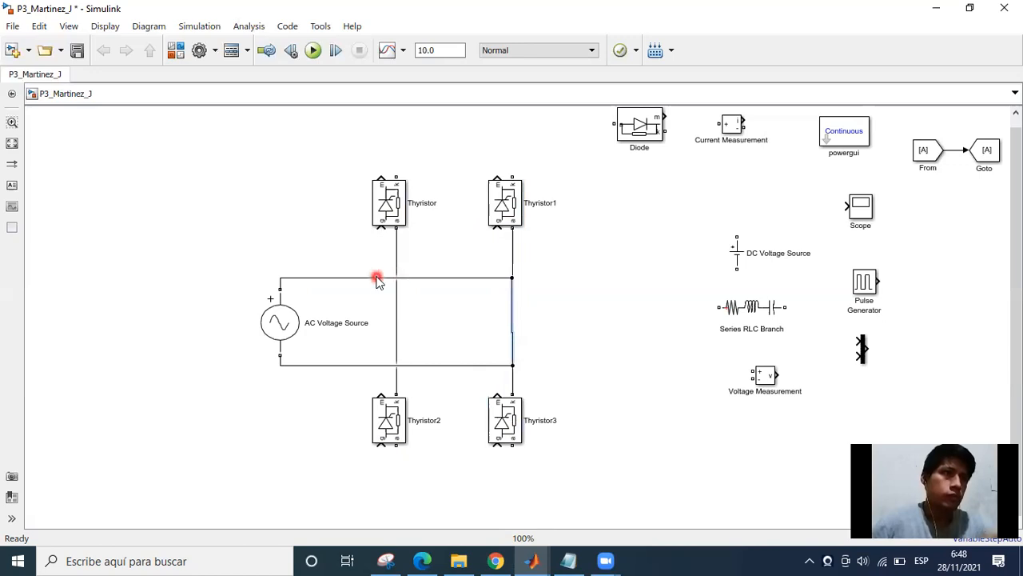
click(396, 263)
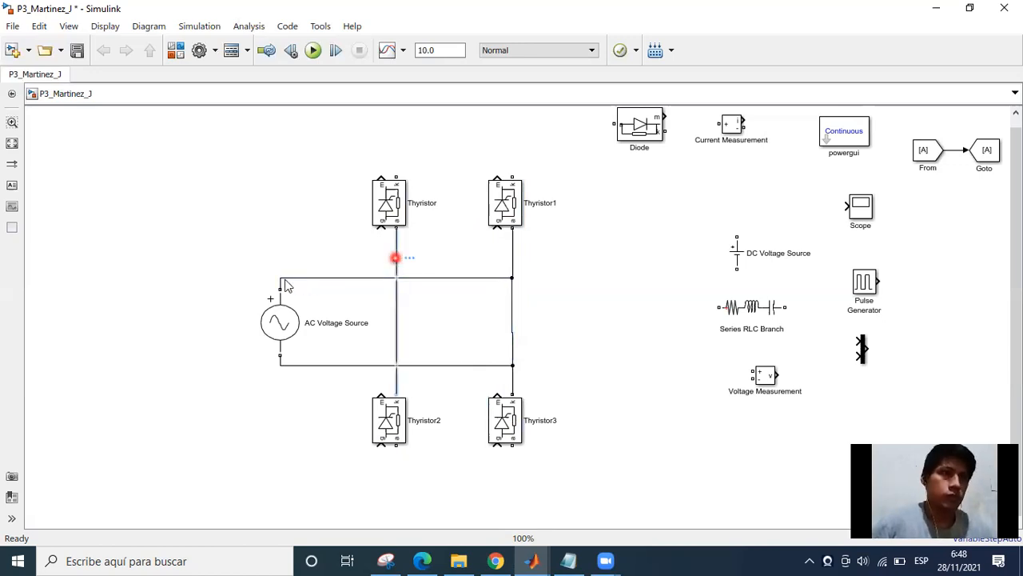
key(Delete)
Connect Thyristor's anode to the source's positive wire and remove the wire segment running on to the Thyristor1 leg.
click(392, 231)
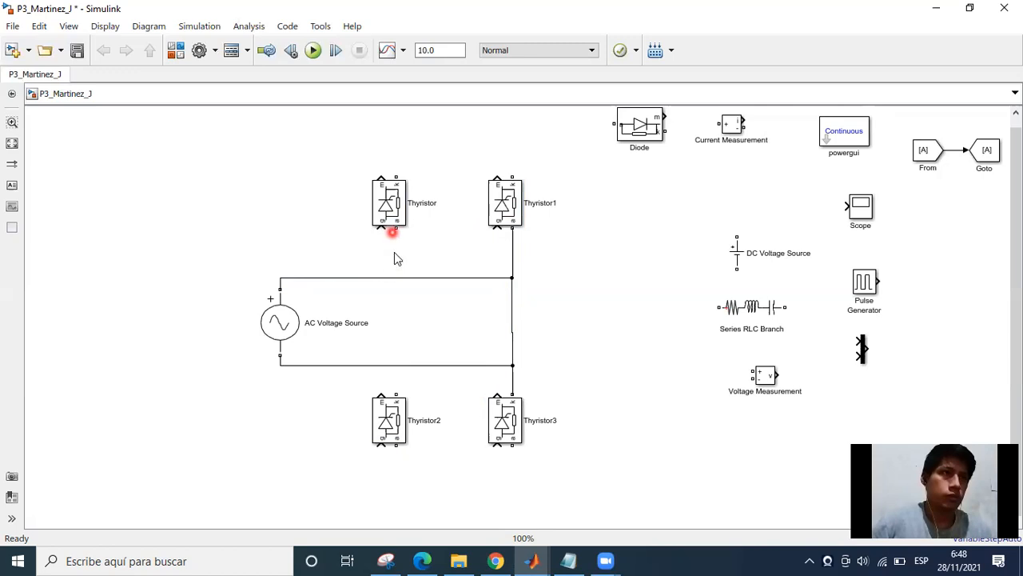
drag(395, 229, 396, 279)
click(450, 291)
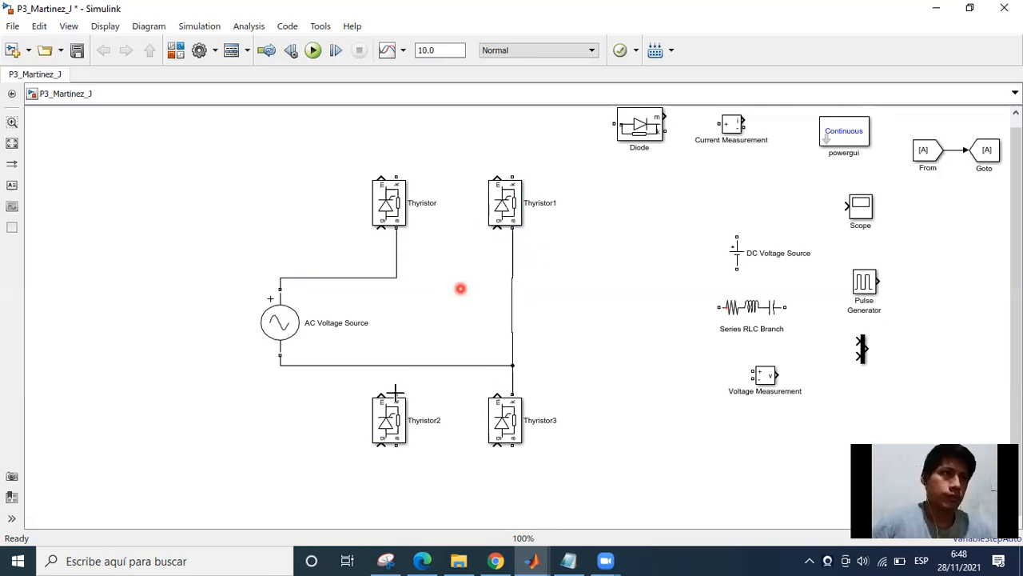
Wire Thyristor2's cathode to the junction of Thyristor's anode and the AC source's positive wire, and straighten the wire between Thyristor1 and Thyristor3.
drag(398, 392, 395, 278)
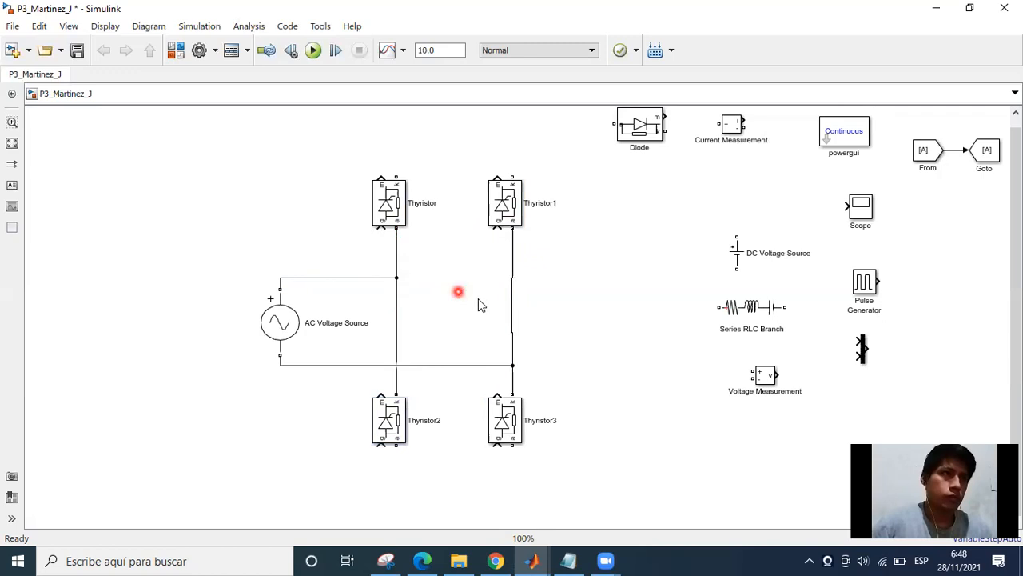
click(512, 301)
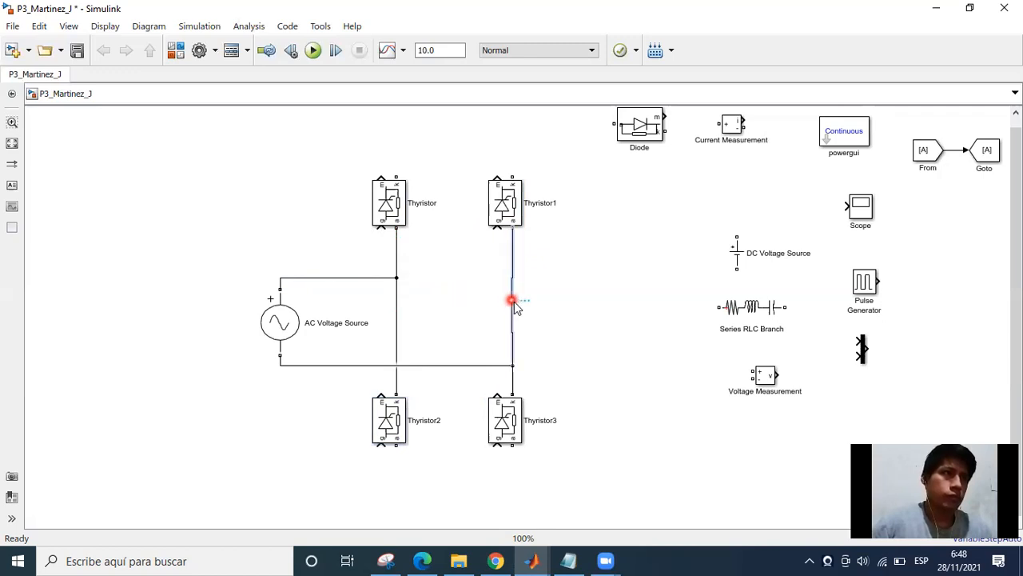
click(484, 283)
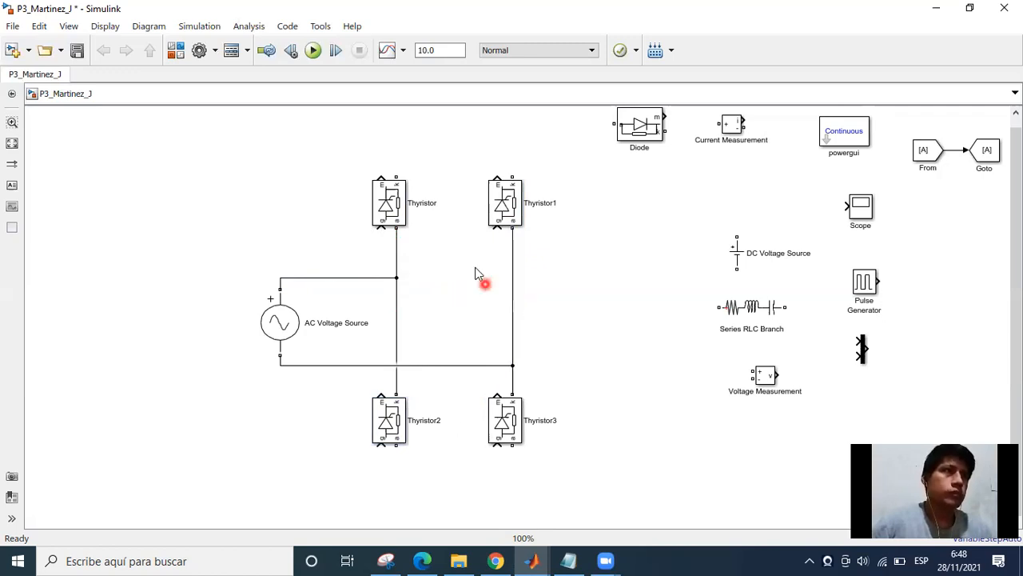
Move the Series RLC Branch nearer to the thyristor bridge, rotate it to vertical and enlarge it.
drag(464, 289, 294, 277)
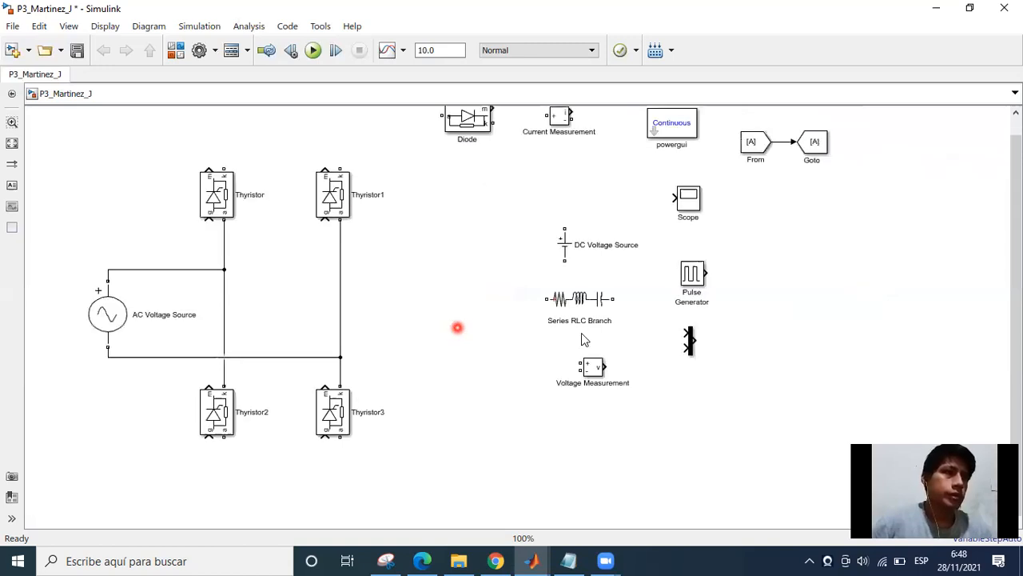
drag(577, 316, 465, 300)
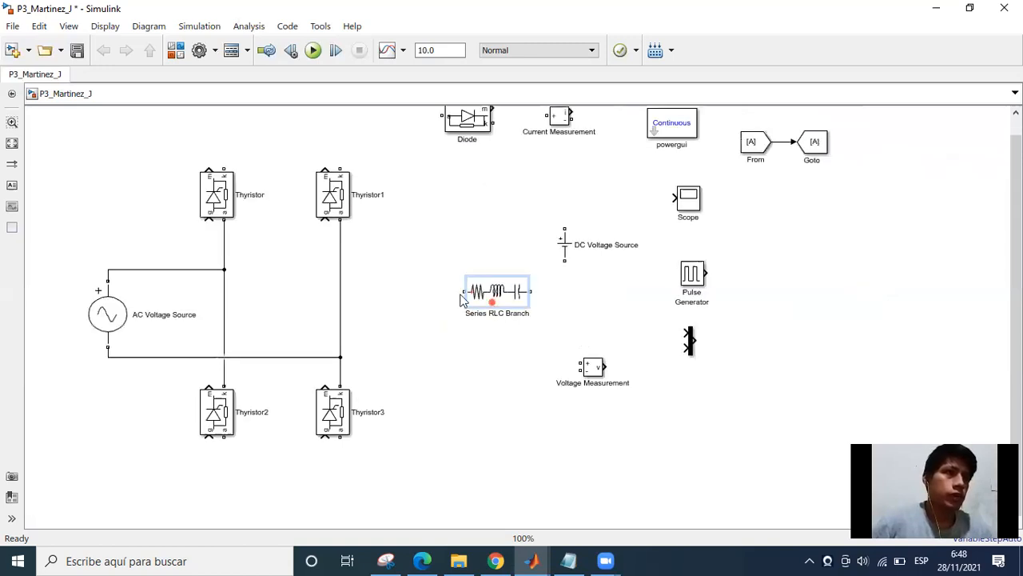
click(478, 406)
click(477, 294)
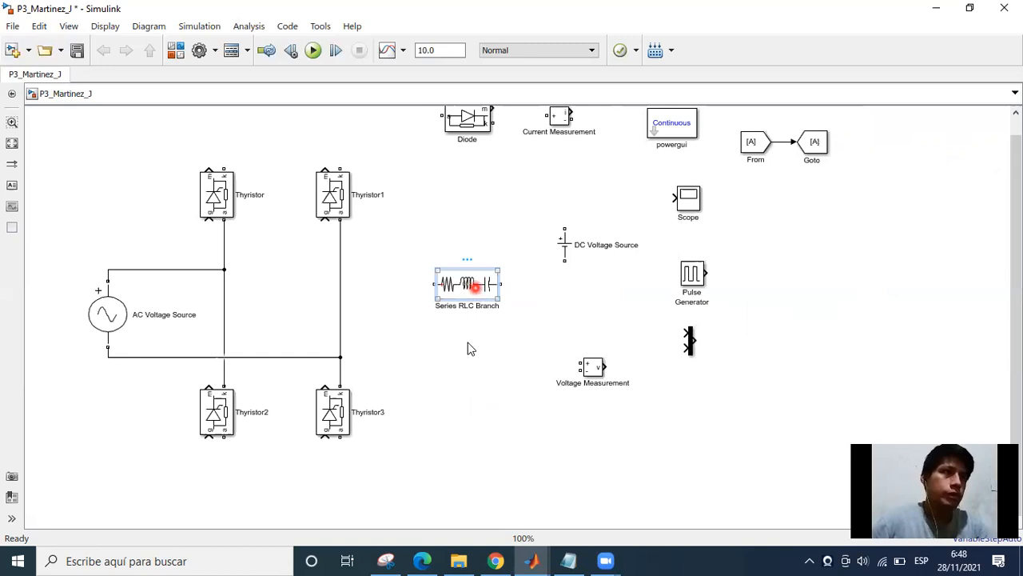
key(ctrl+r)
drag(484, 316, 488, 340)
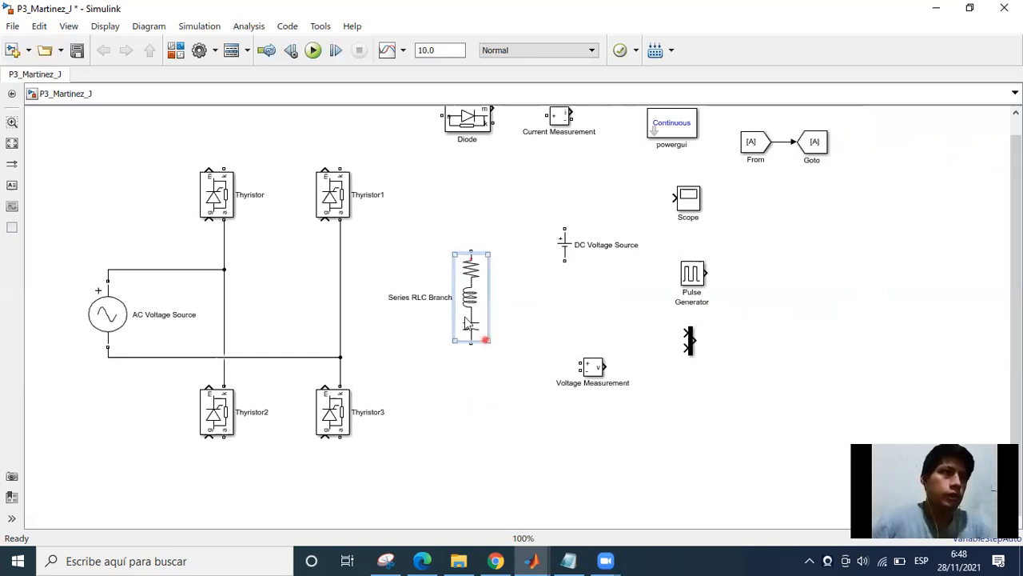
Set the Series RLC Branch's branch type to RL.
double_click(462, 307)
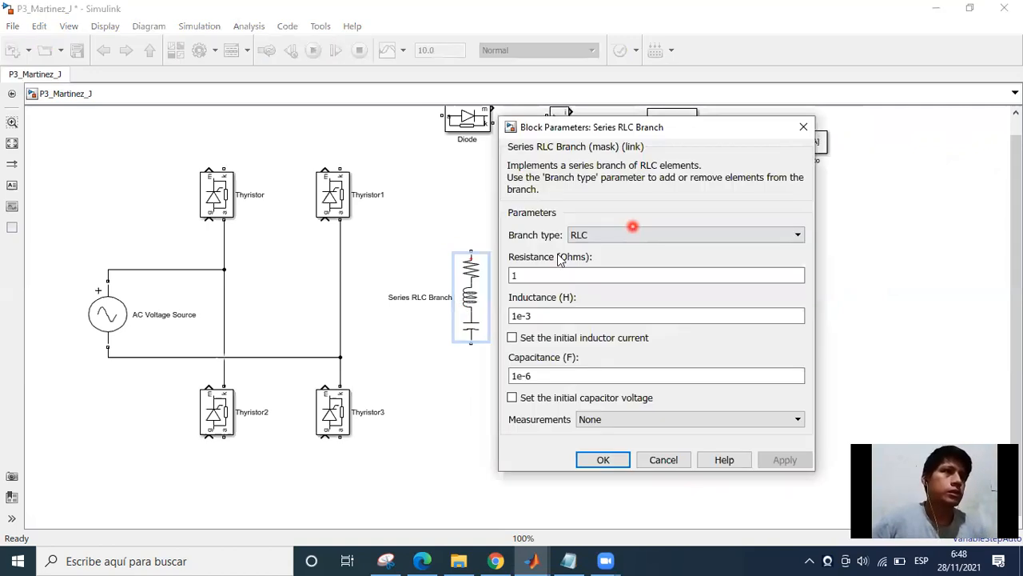
click(620, 236)
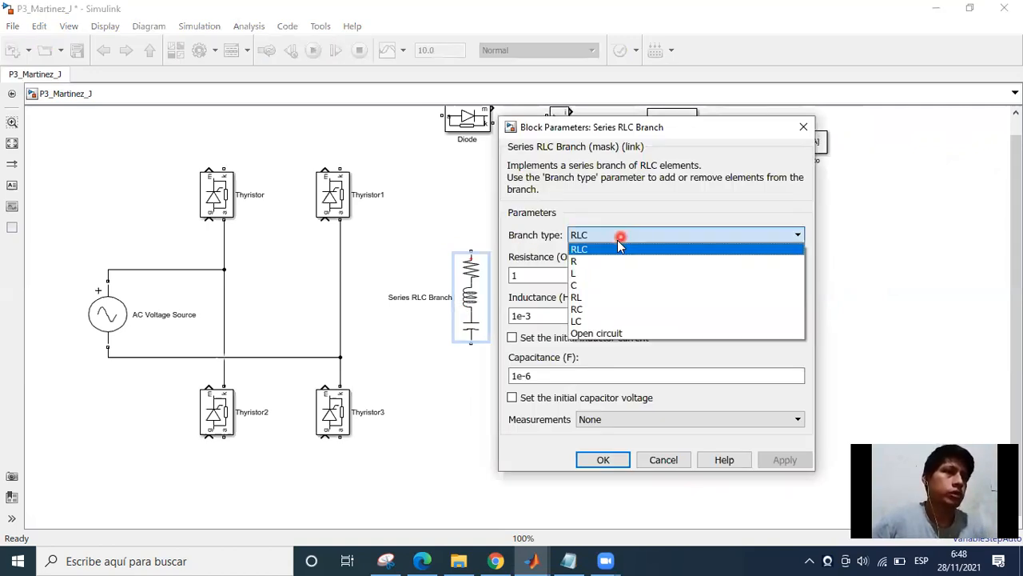
key(Down)
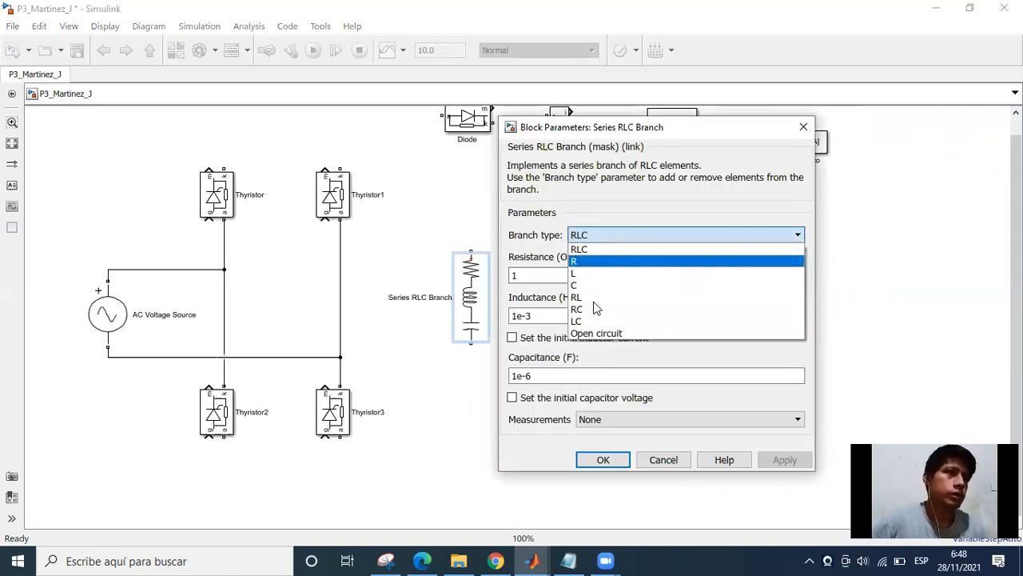
key(Down)
key(Down)
key(Down)
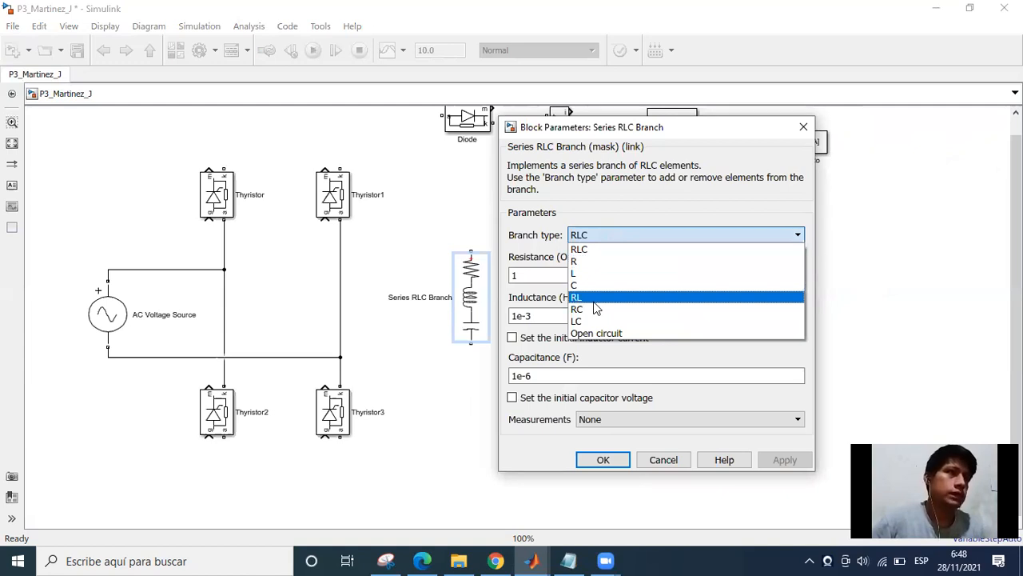
key(Return)
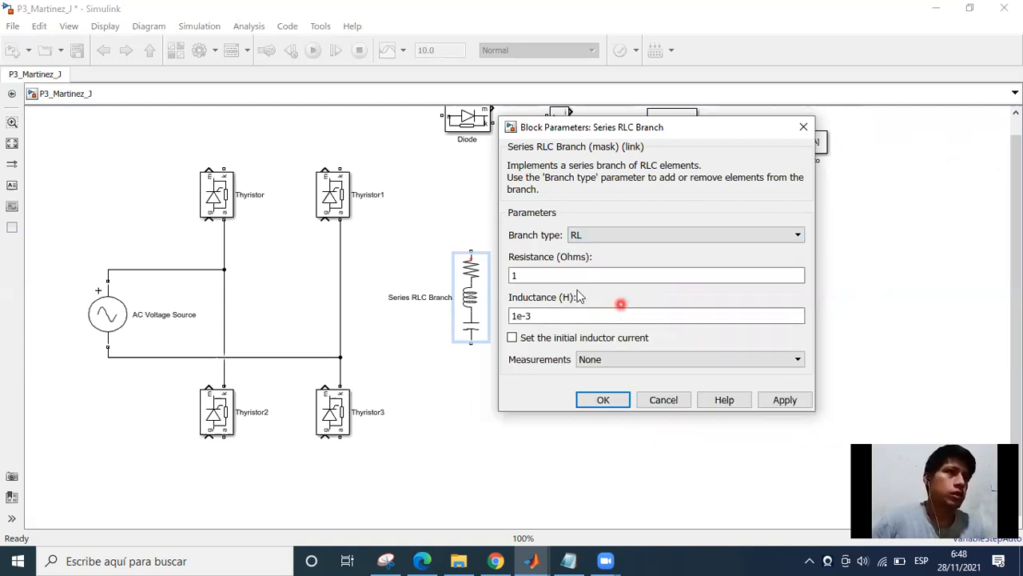
double_click(553, 276)
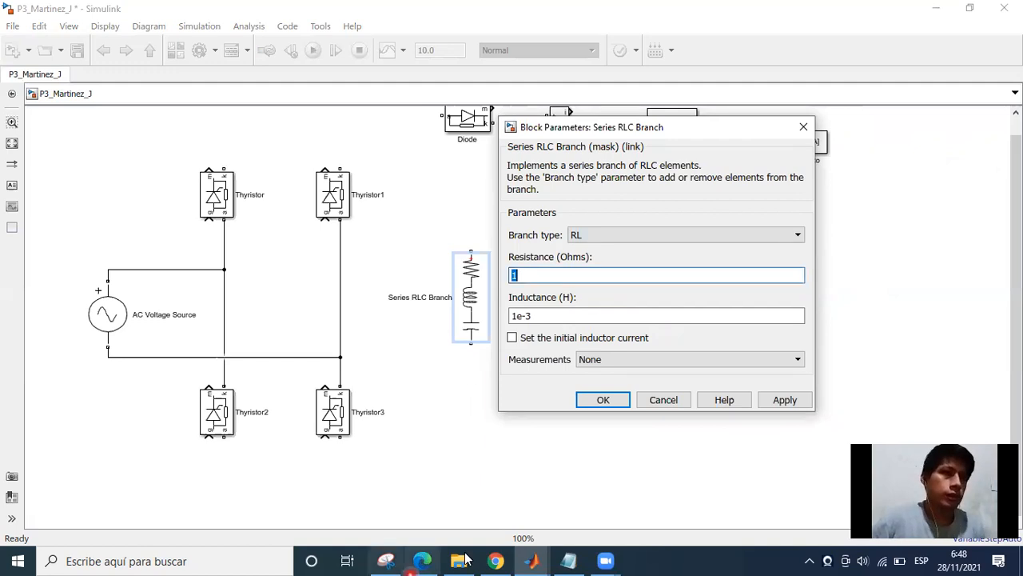
Switch to the practice PDF in Edge and tick off the resistance, inductance, single-phase supply, voltage and frequency items with the pen.
key(alt+Tab)
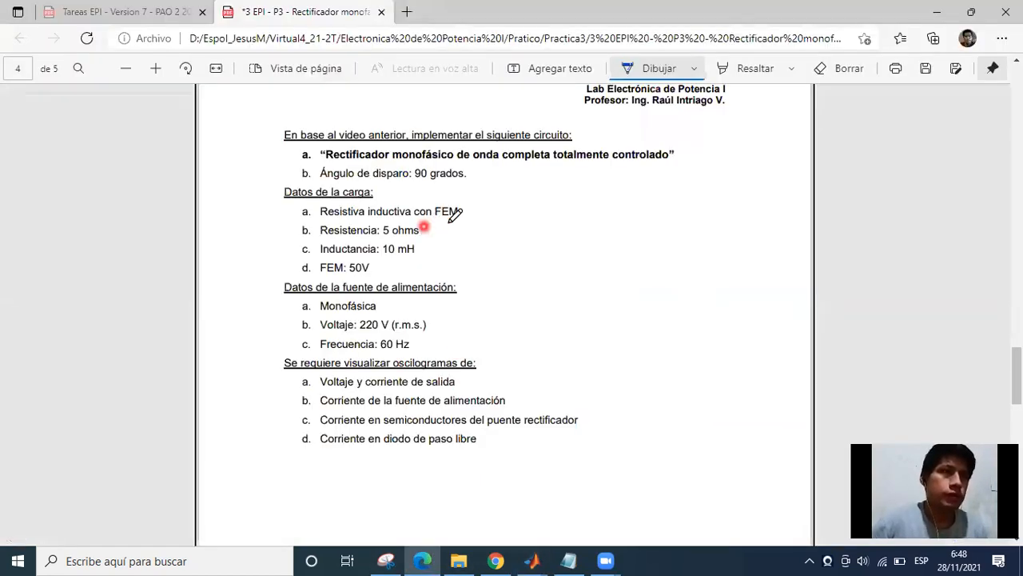
mouse_move(423, 235)
mouse_down()
mouse_move(452, 224)
mouse_move(433, 248)
mouse_up()
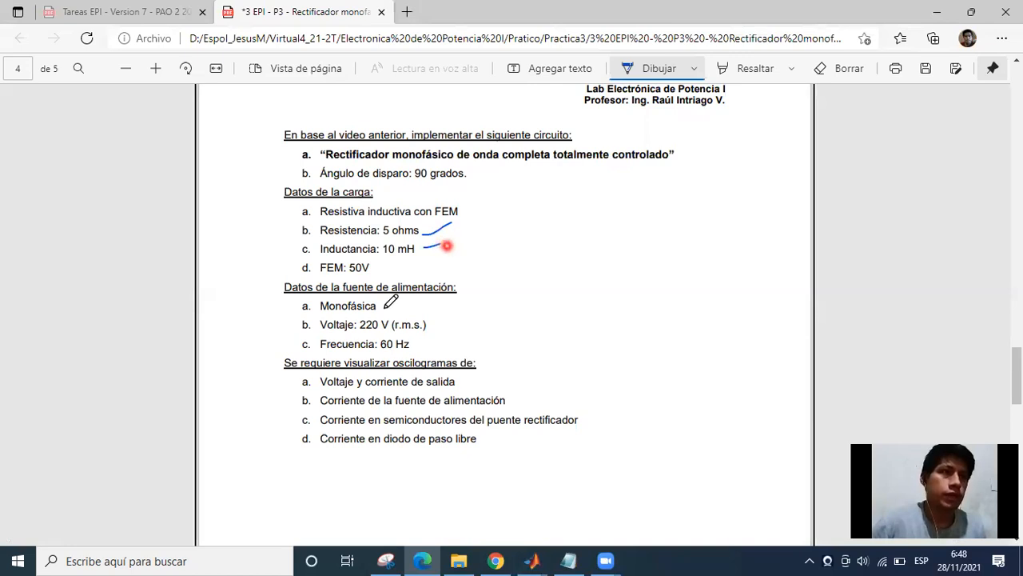
drag(385, 307, 406, 302)
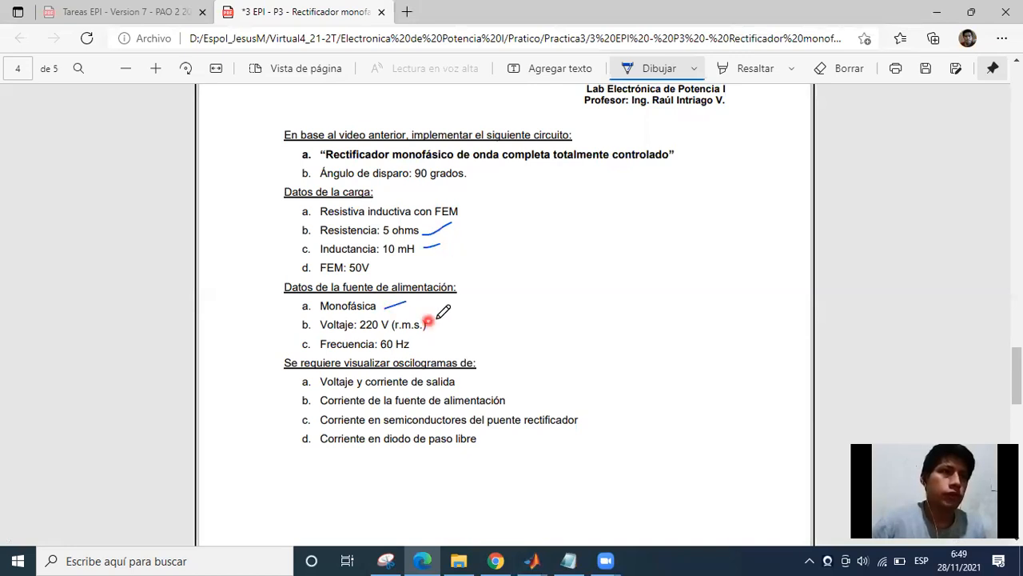
drag(411, 346, 438, 319)
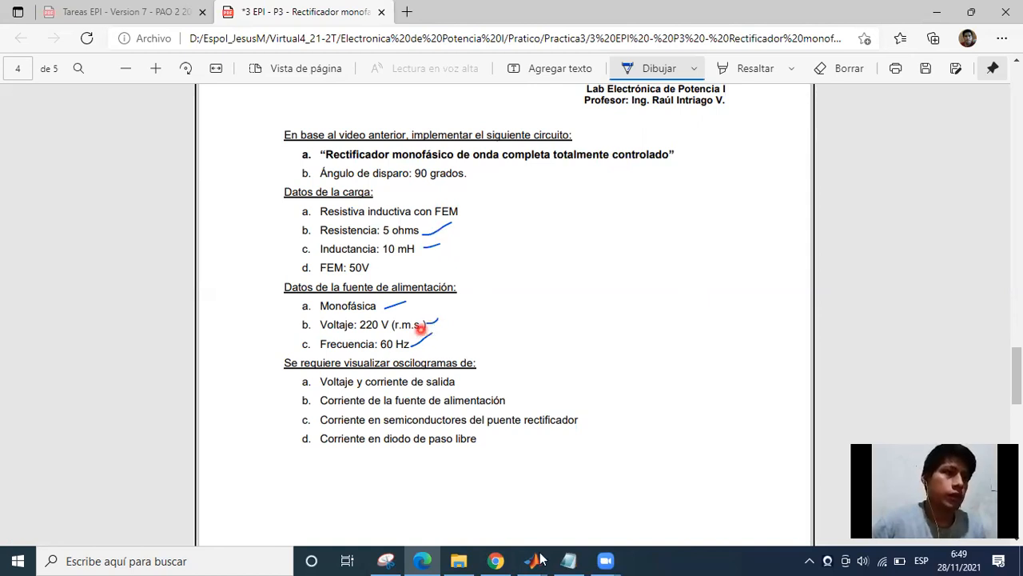
Switch back to Simulink and set the Series RLC Branch's resistance to 5 ohms and its inductance to 10e-3 H.
click(522, 508)
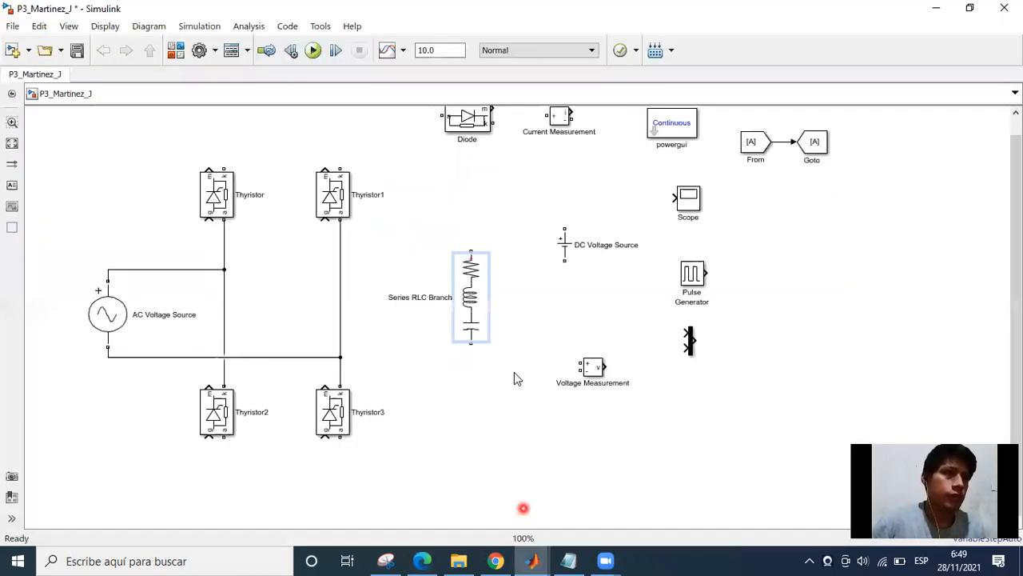
double_click(480, 315)
double_click(544, 276)
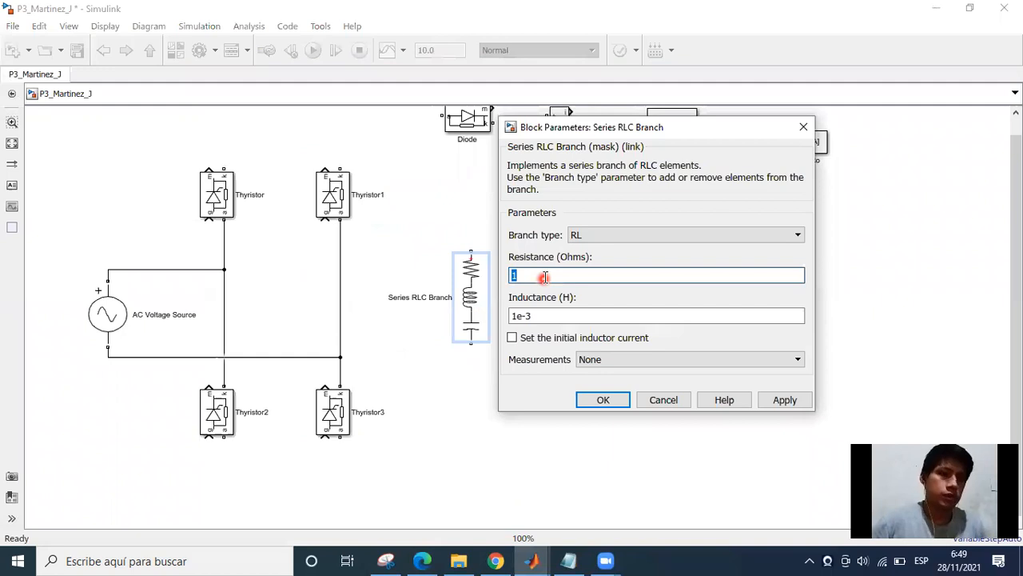
text(5)
click(523, 316)
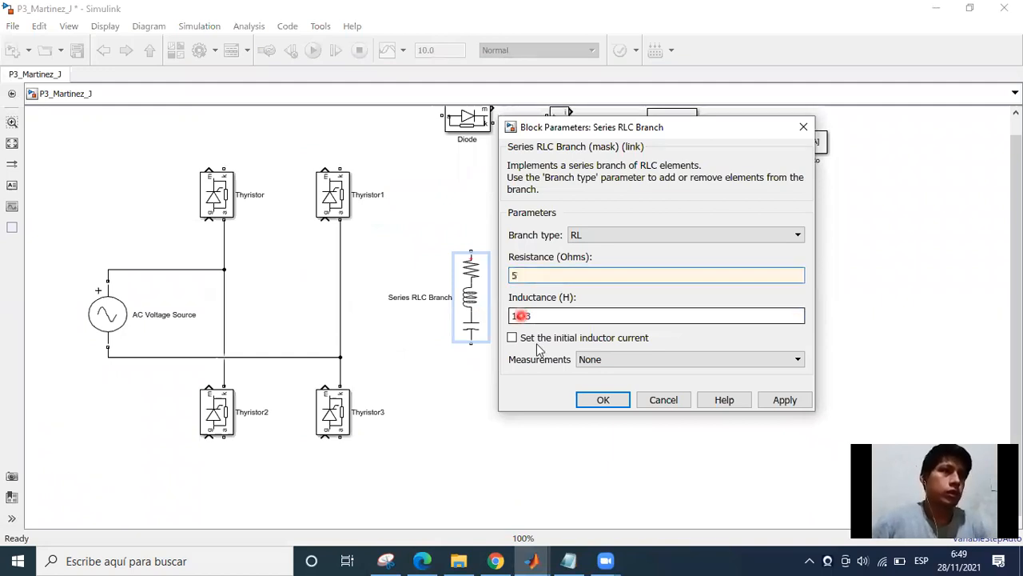
click(536, 342)
text(0)
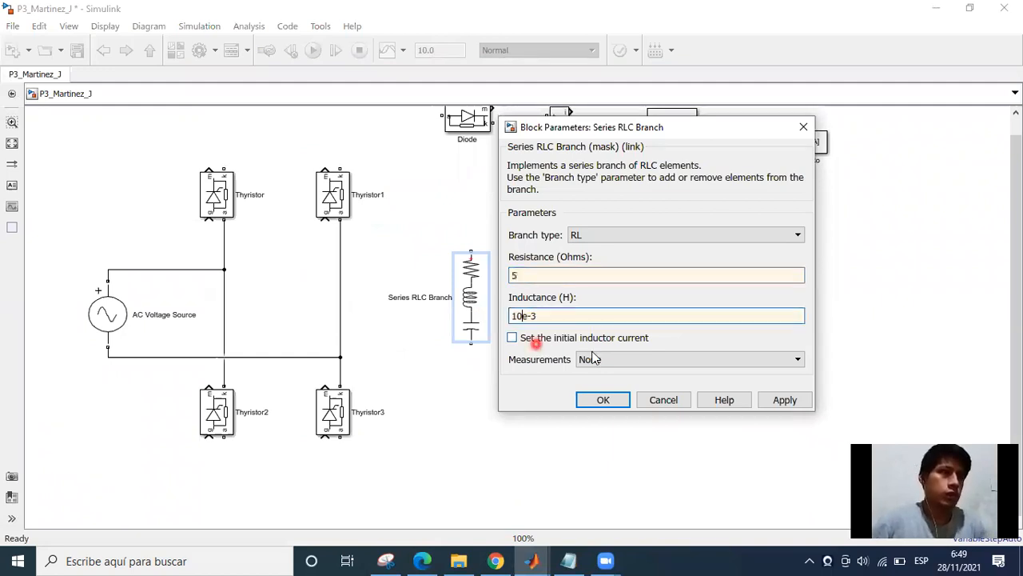
click(603, 400)
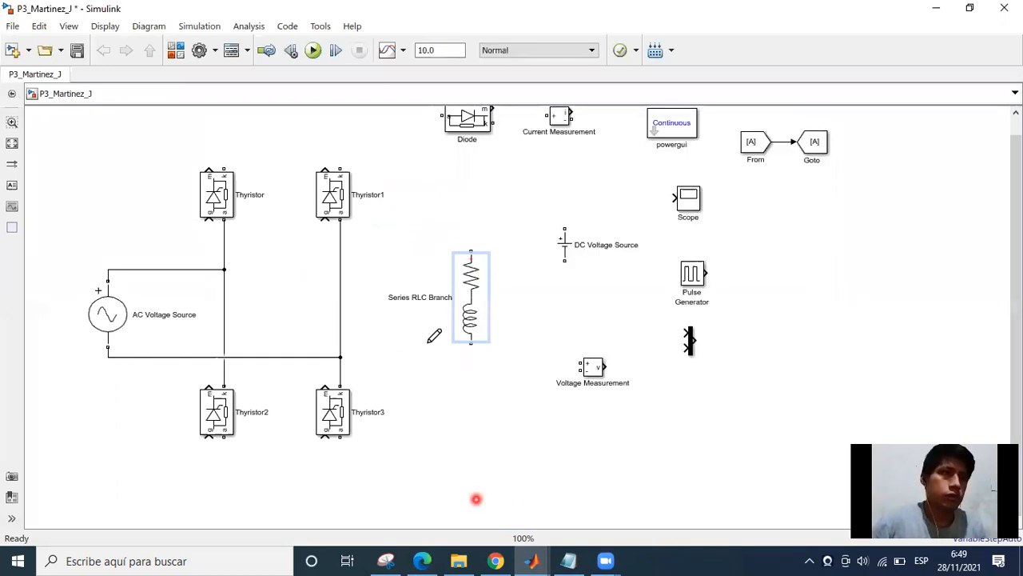
Switch to the practice PDF in Edge and tick off the "FEM: 50V" load item.
click(431, 557)
drag(440, 234, 452, 223)
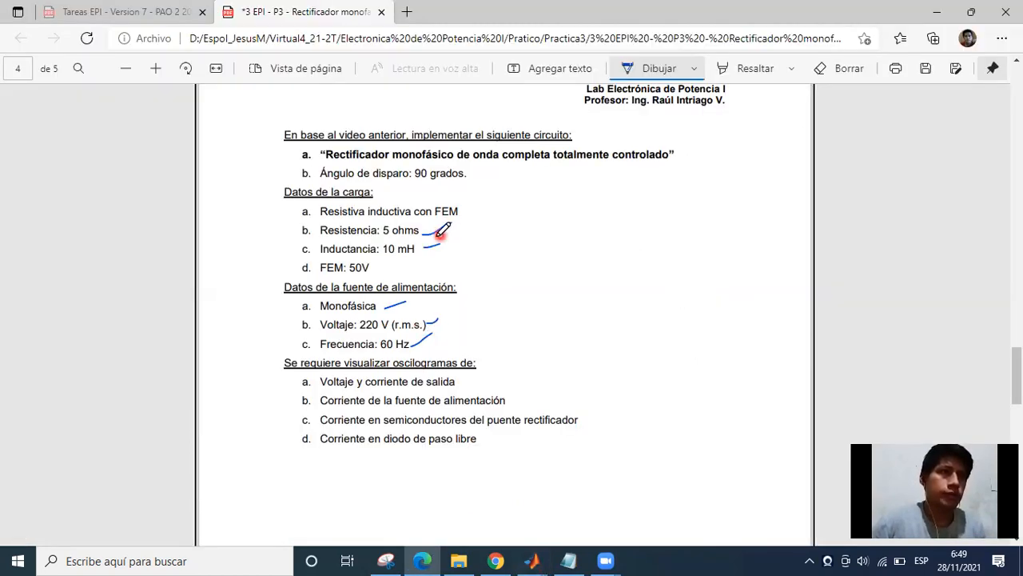
click(379, 265)
Switch back to Simulink, place the DC Voltage Source directly below the Series RLC Branch and set its amplitude to 50 V.
click(531, 559)
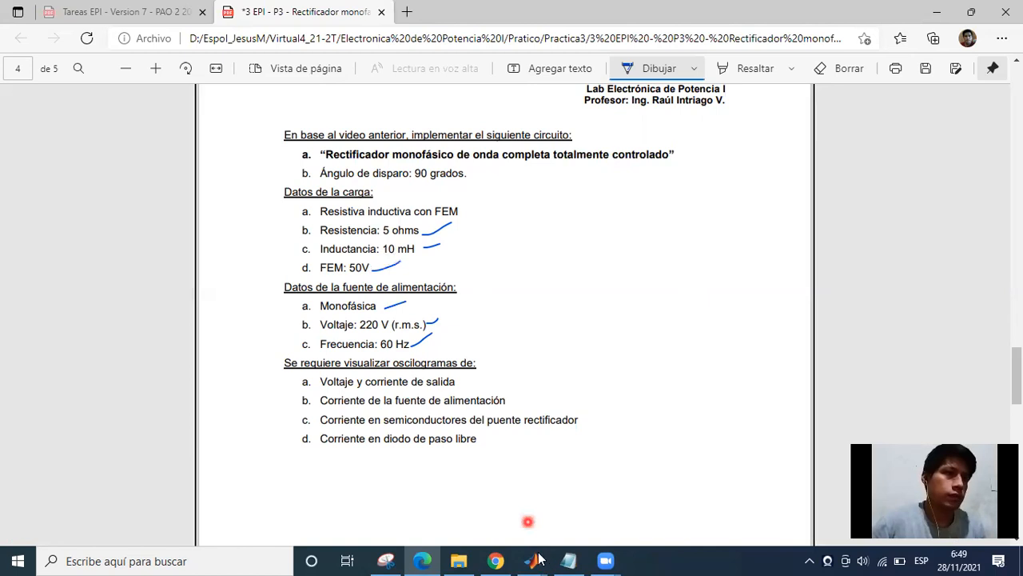
click(557, 444)
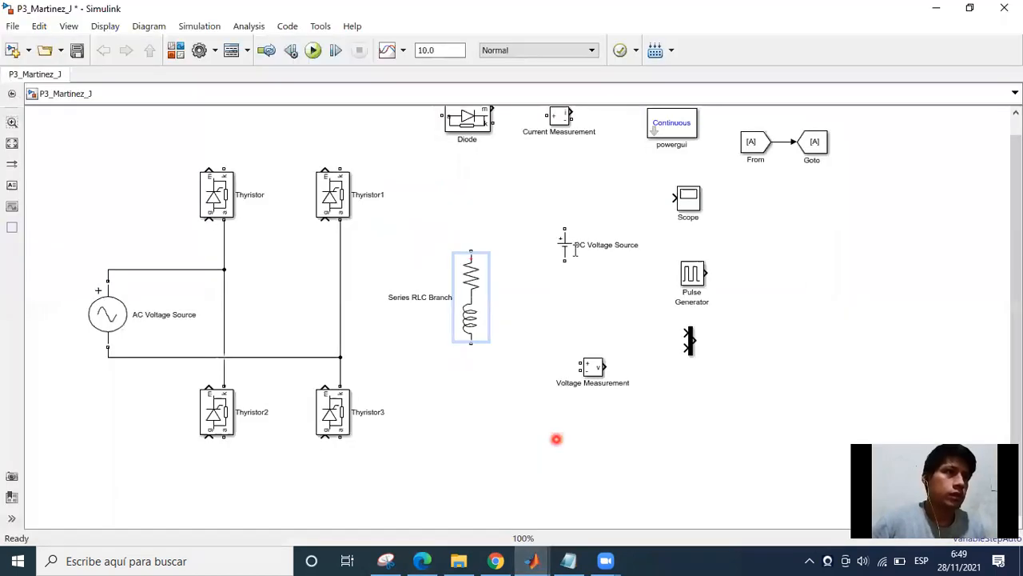
drag(565, 245, 471, 403)
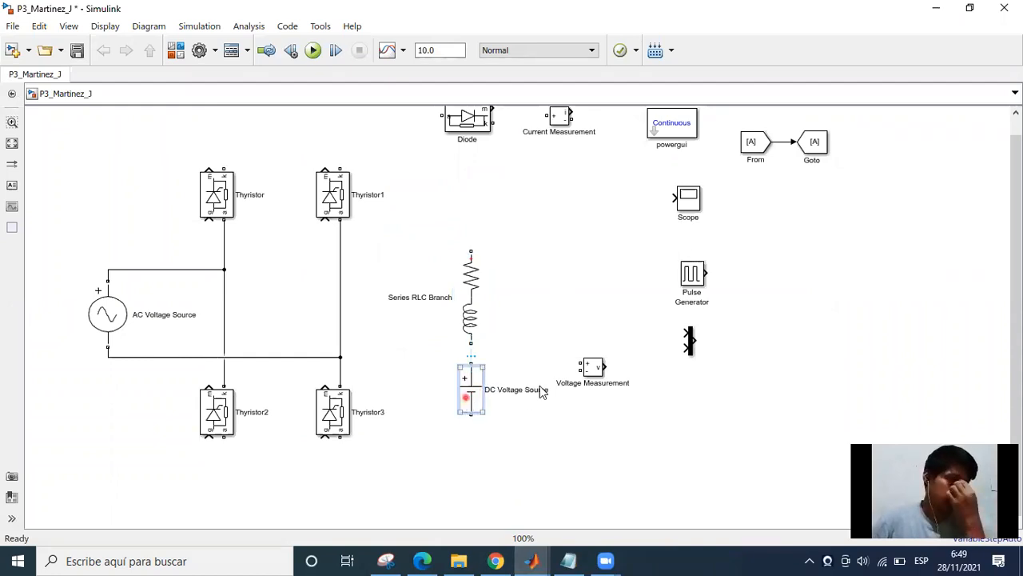
drag(586, 312, 594, 197)
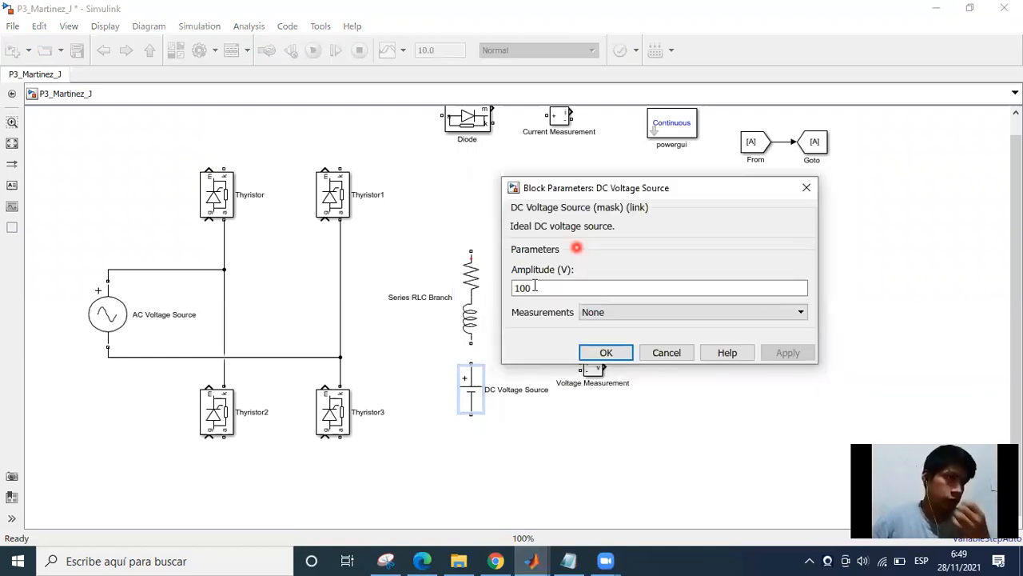
double_click(534, 287)
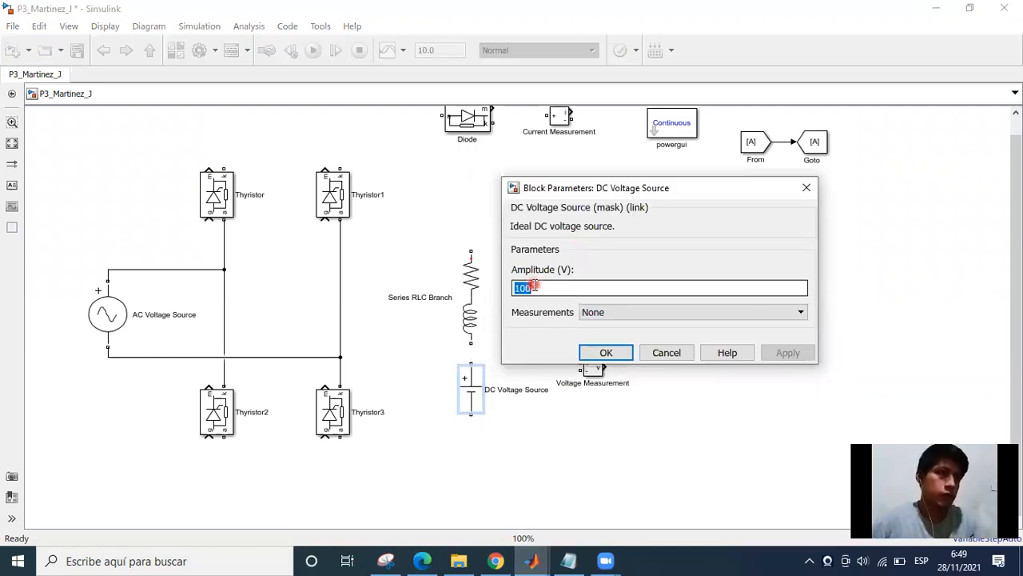
text(50)
click(619, 350)
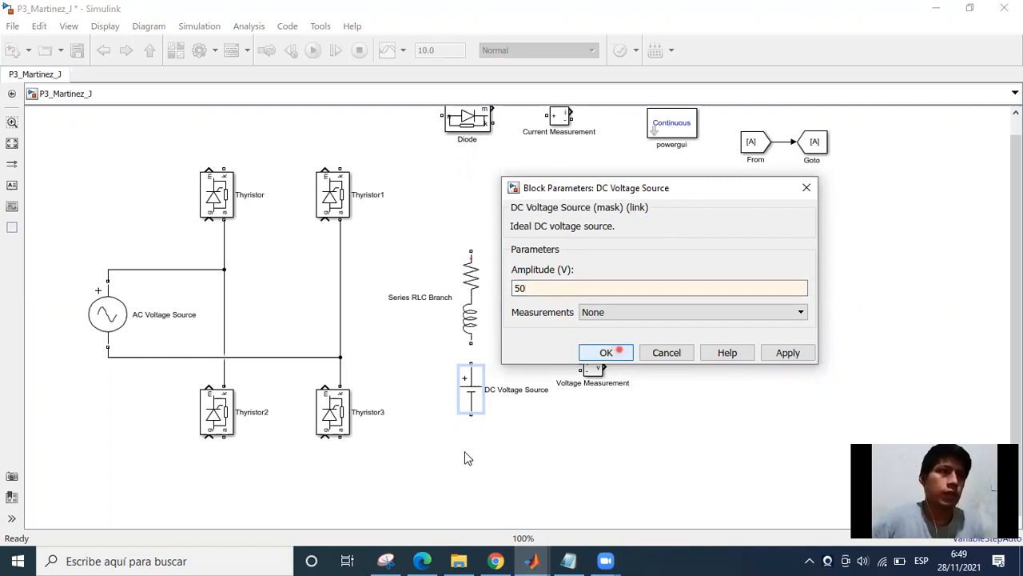
Move the Voltage Measurement block out of the way and shift the Series RLC Branch and DC Voltage Source together farther from the thyristor bridge.
drag(437, 211, 490, 447)
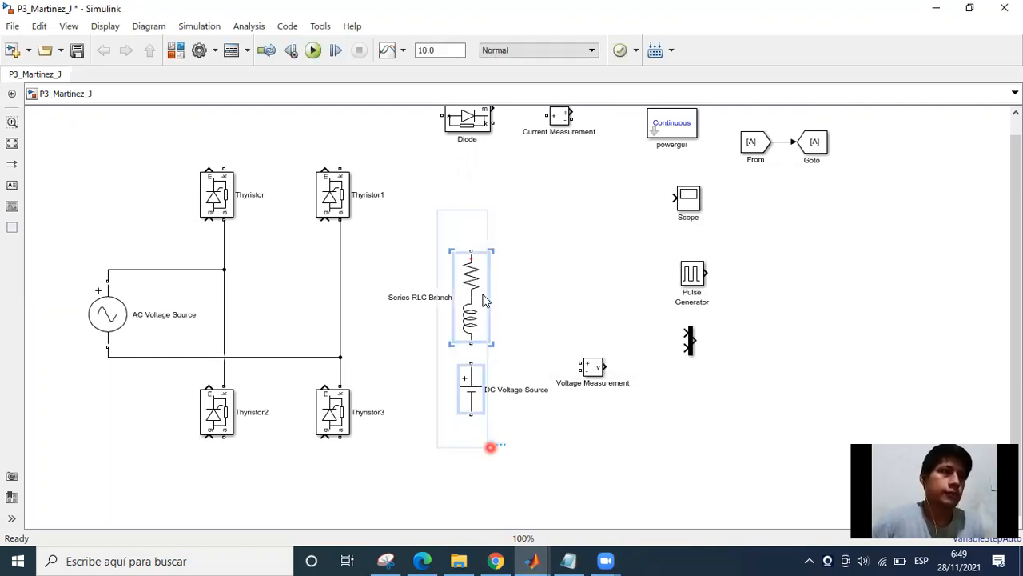
drag(490, 305, 534, 300)
drag(600, 371, 734, 393)
drag(467, 208, 528, 387)
drag(511, 286, 601, 272)
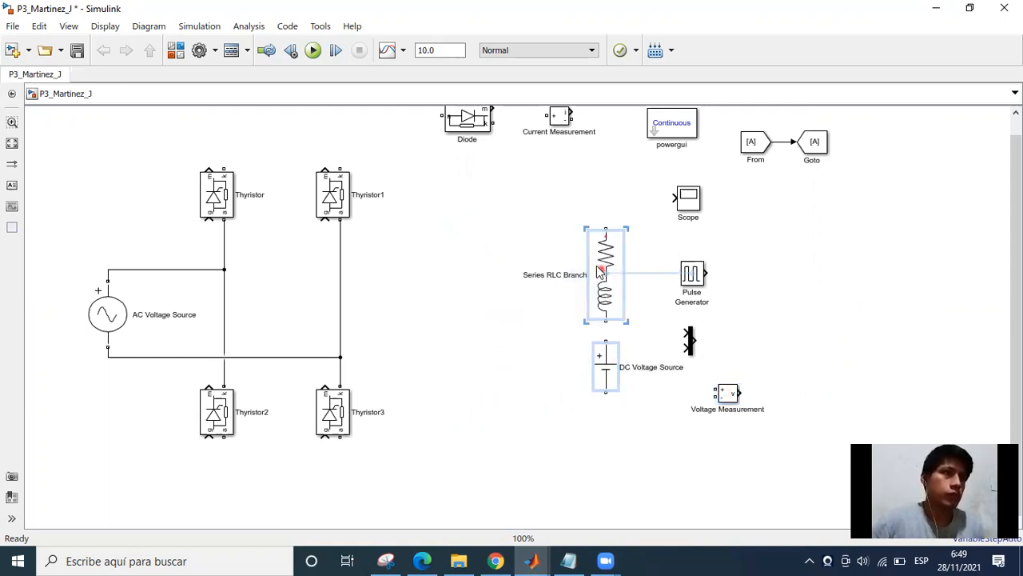
click(407, 275)
Place the Diode block between the thyristor bridge and the Series RLC Branch.
drag(470, 132, 477, 294)
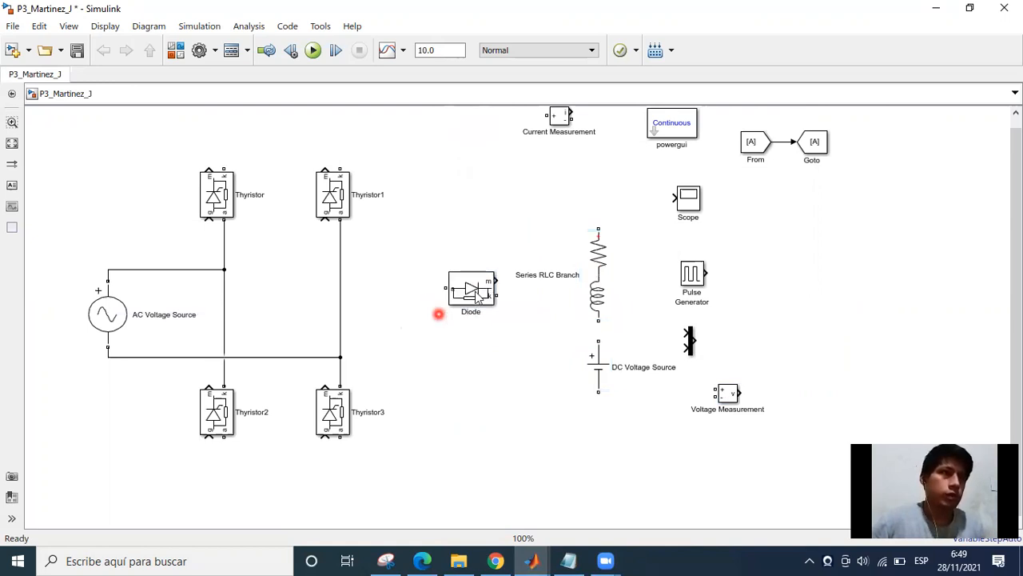
click(450, 288)
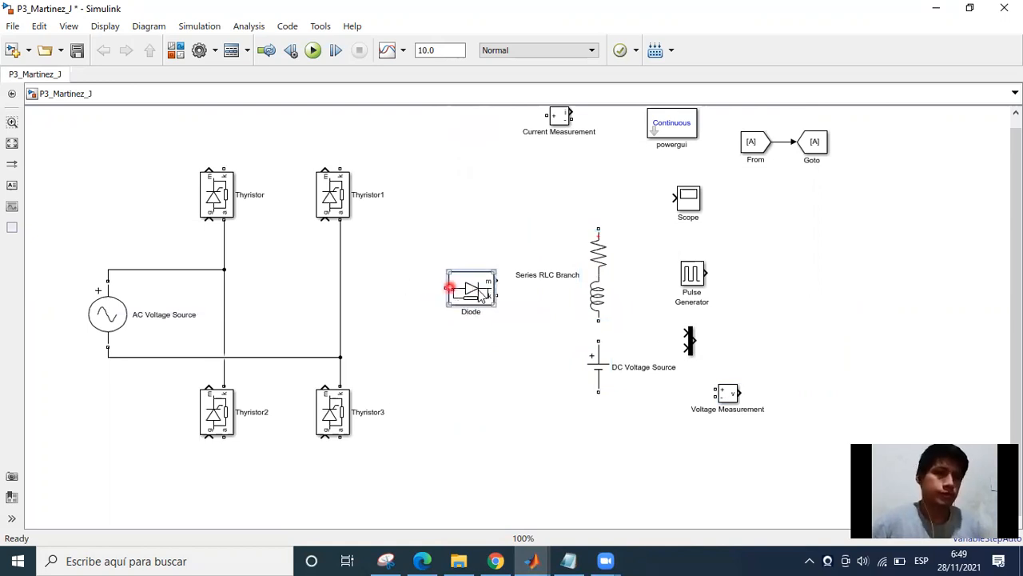
click(477, 288)
click(496, 280)
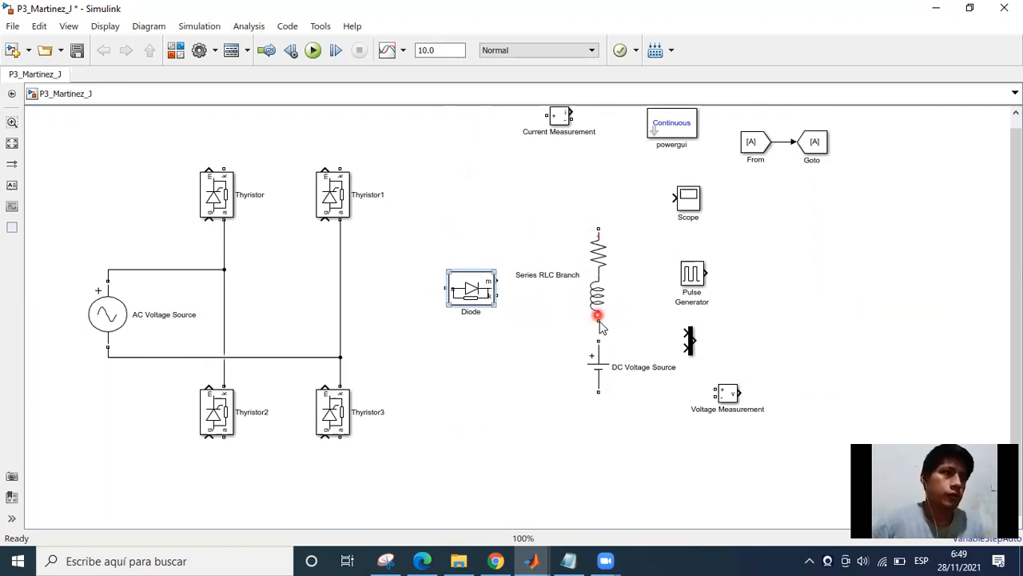
right_click(477, 295)
click(421, 338)
Wire the Series RLC Branch to the DC Voltage Source and connect its upper terminal to the cathodes of Thyristor and Thyristor1.
drag(600, 318, 595, 341)
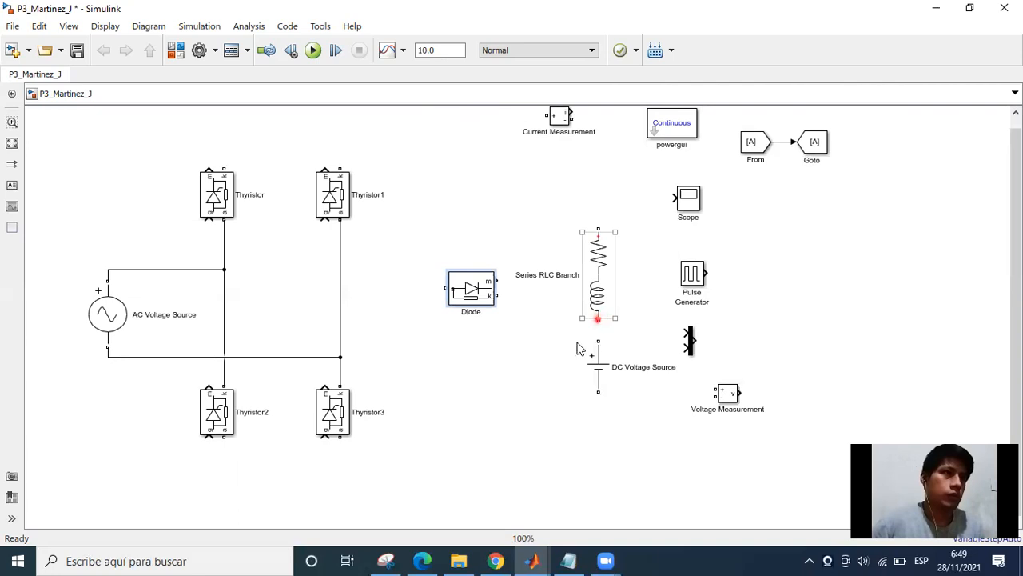
drag(601, 230, 350, 163)
mouse_move(255, 140)
mouse_down()
mouse_move(227, 147)
mouse_move(224, 164)
mouse_up()
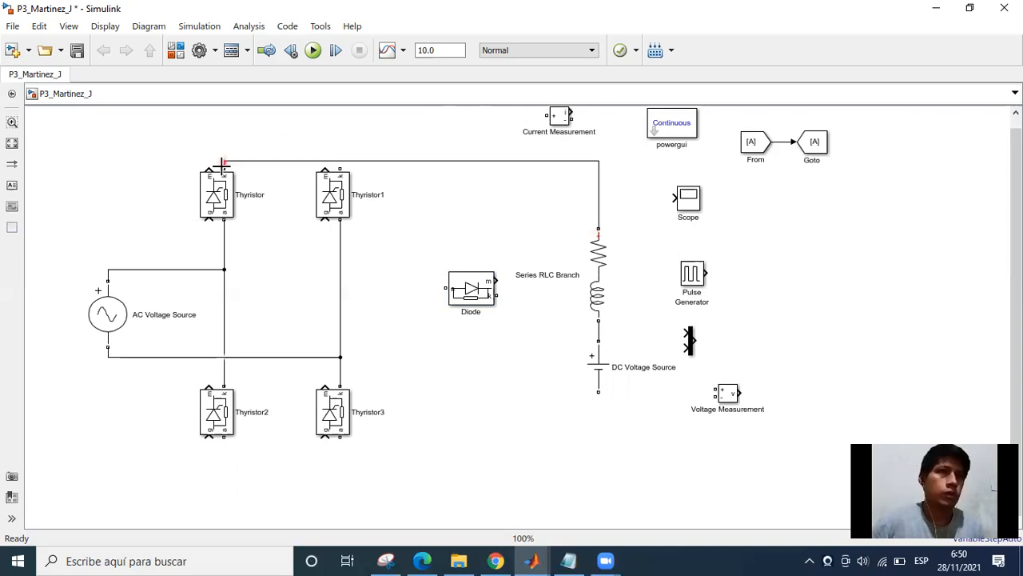
click(390, 159)
drag(340, 166, 340, 133)
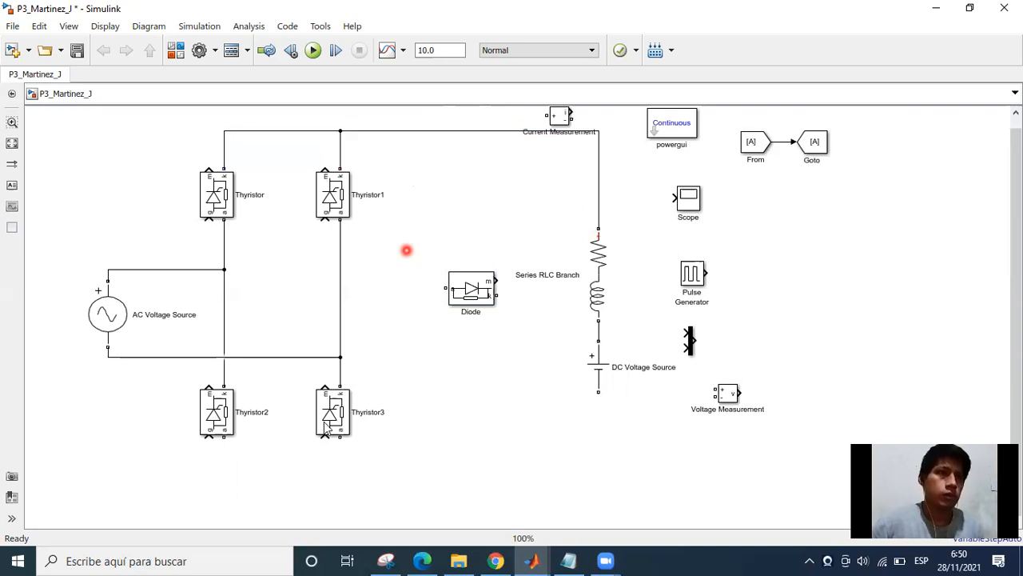
Wire the negative terminal of the DC Voltage Source to the anodes of Thyristor2 and Thyristor3.
click(543, 439)
drag(600, 390, 221, 498)
drag(221, 438, 222, 434)
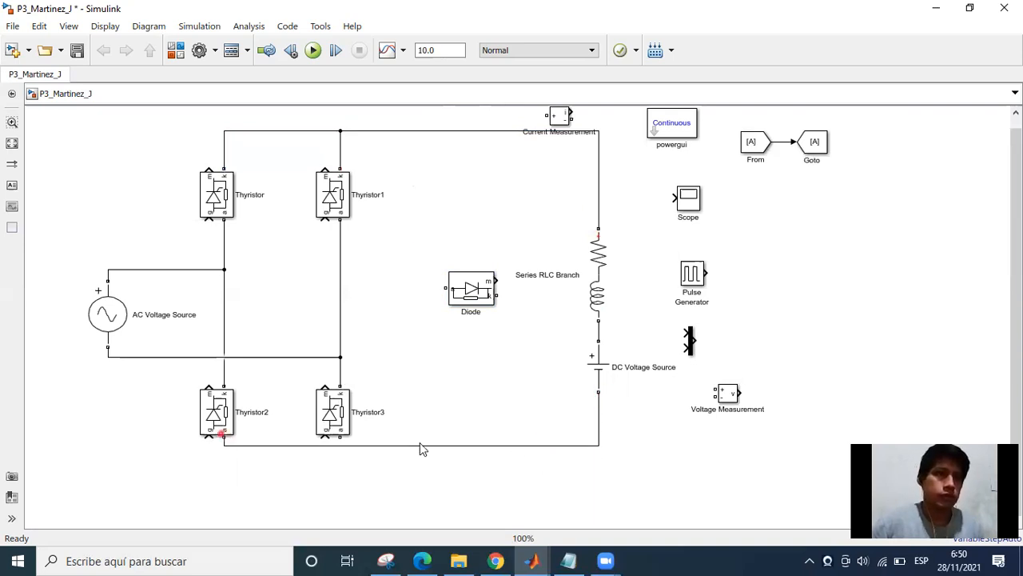
drag(416, 445, 380, 502)
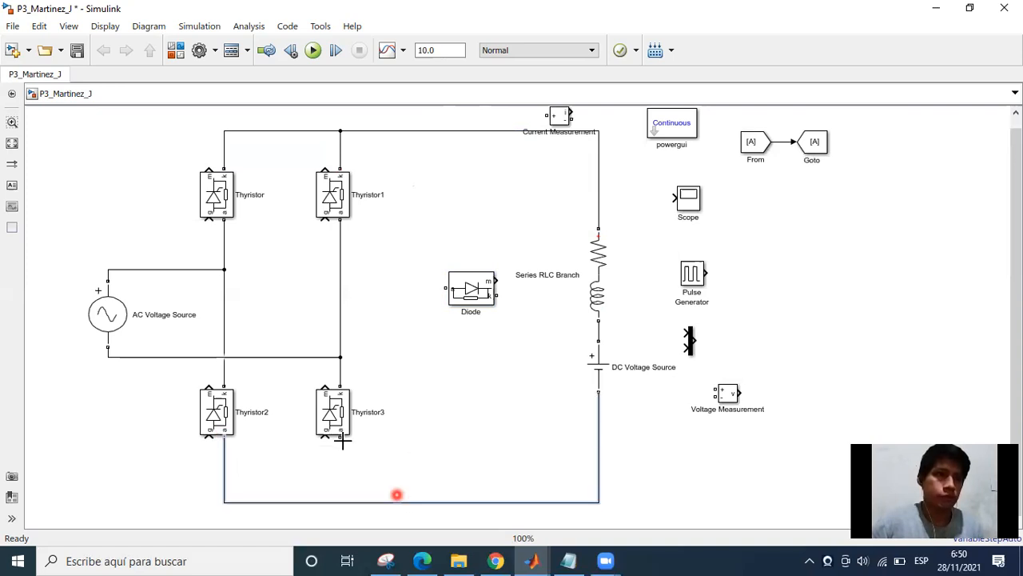
drag(340, 440, 340, 501)
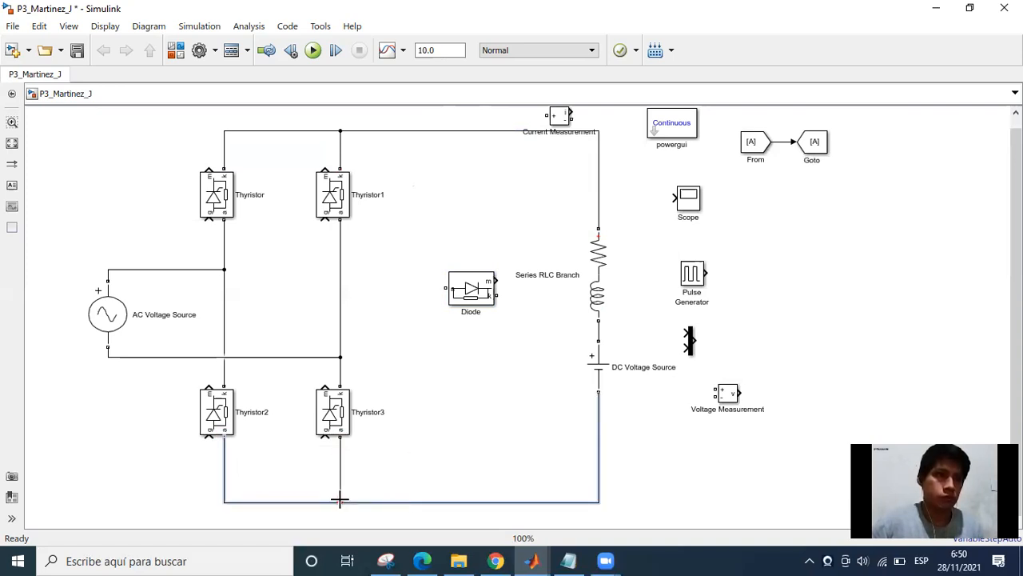
Shift Thyristor3 and Thyristor2 farther down from the upper thyristors and align the bridge's lower wire into one straight line.
drag(339, 463, 316, 482)
drag(334, 448, 334, 477)
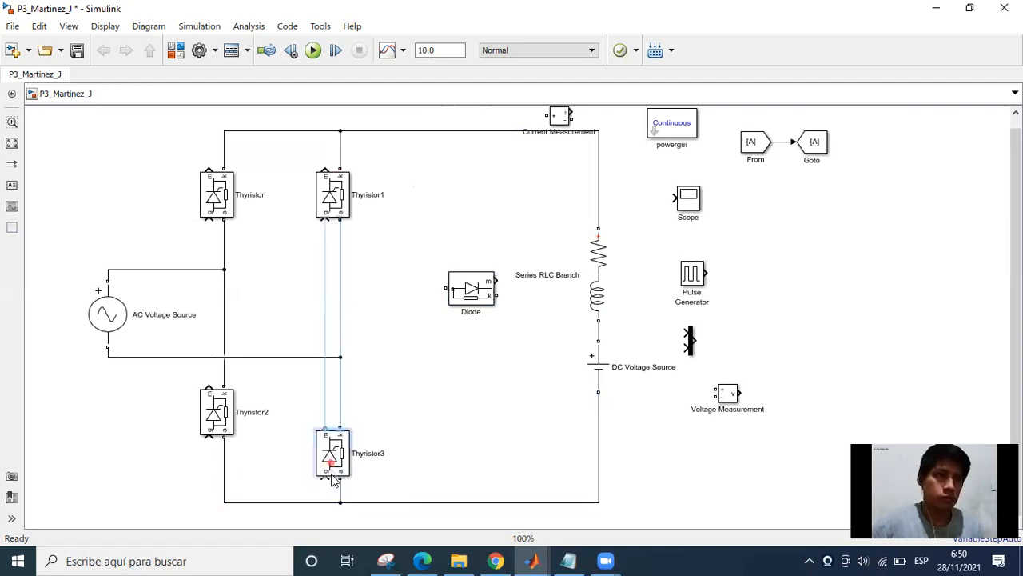
drag(220, 429, 296, 516)
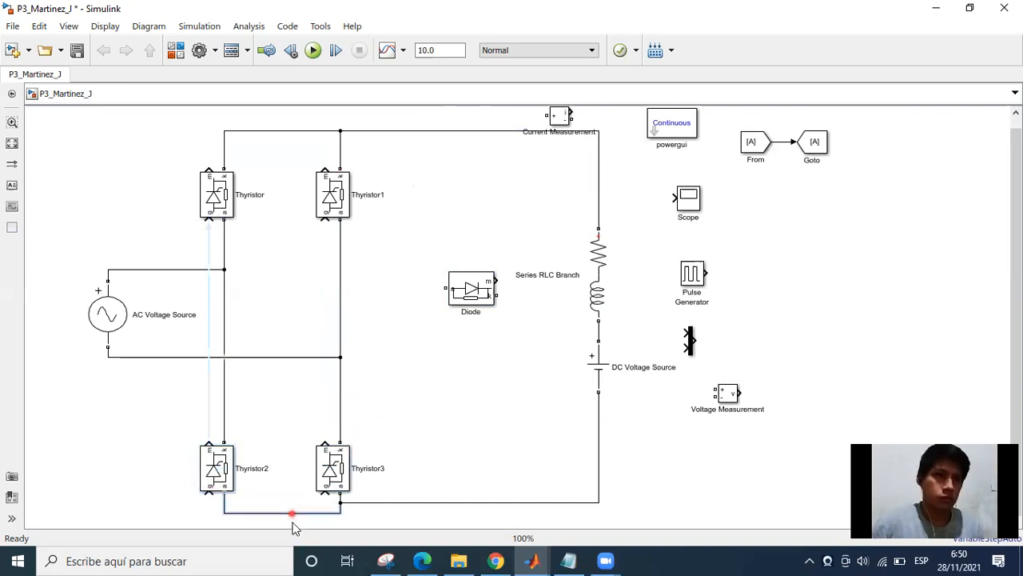
mouse_move(397, 476)
mouse_down()
mouse_move(403, 490)
mouse_move(399, 465)
mouse_up()
click(276, 478)
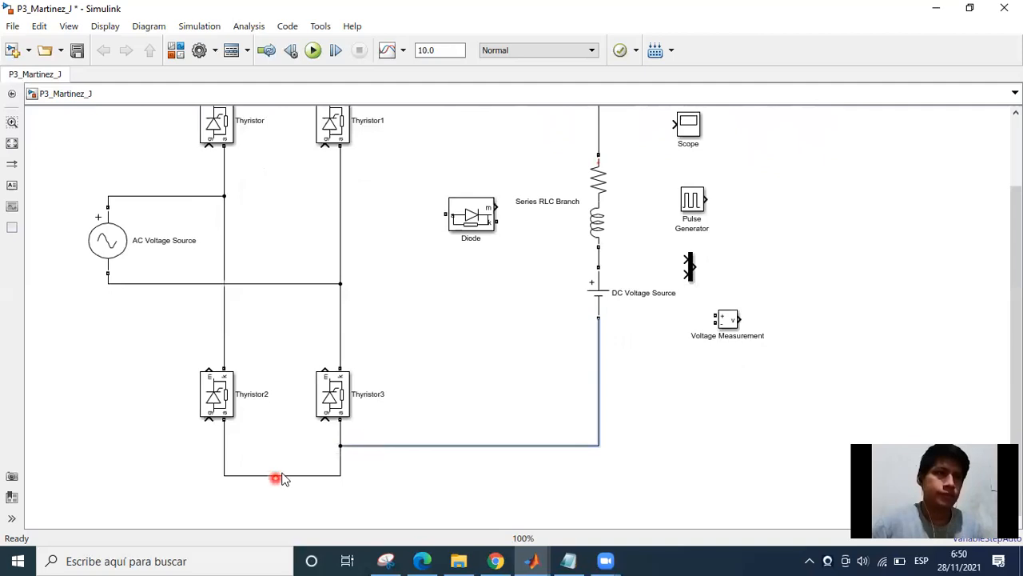
drag(280, 473, 290, 446)
Flip Thyristor3 horizontally and move it so its terminals line up with the vertical wire of Thyristor1.
click(339, 400)
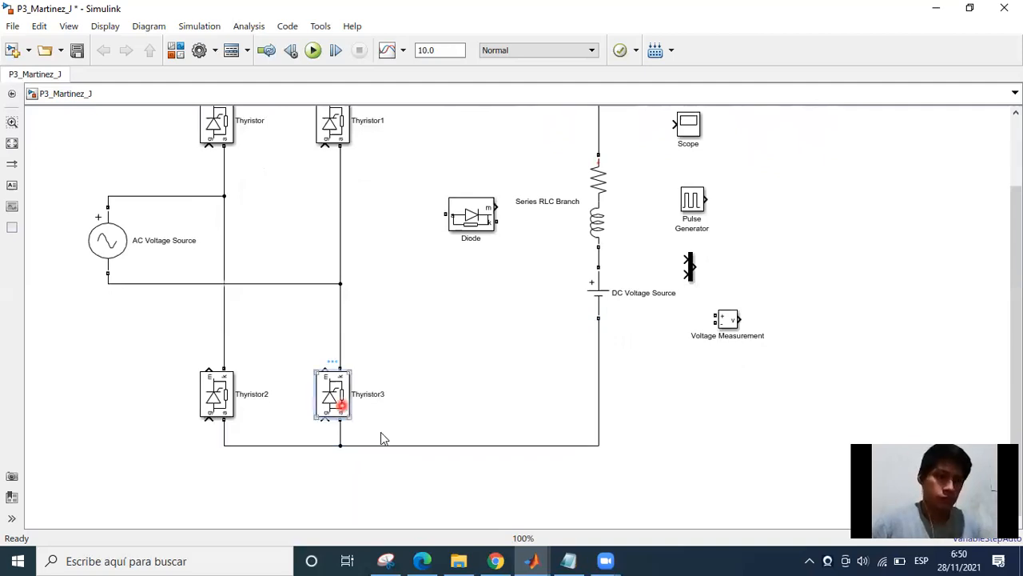
key(ctrl+i)
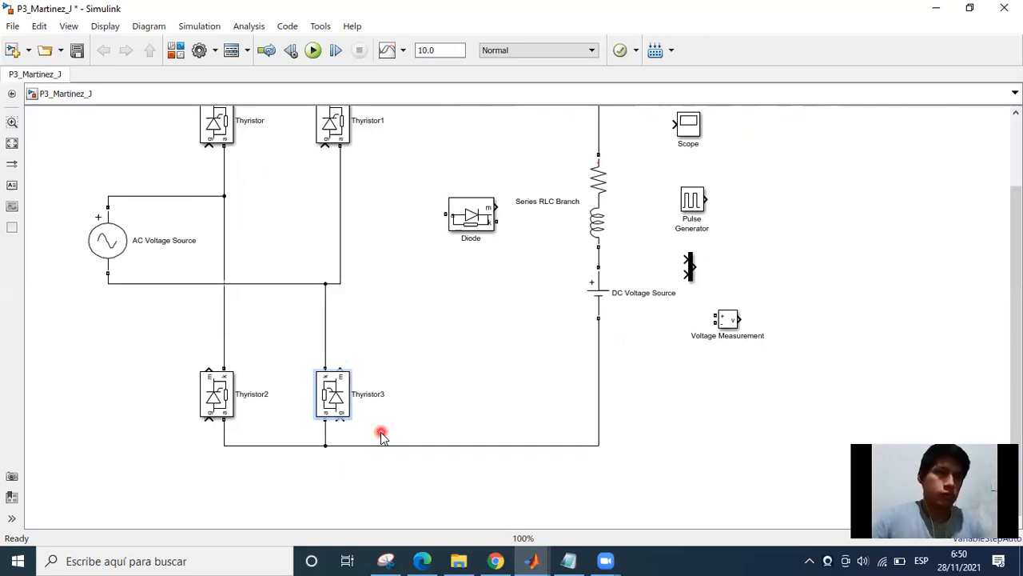
click(322, 365)
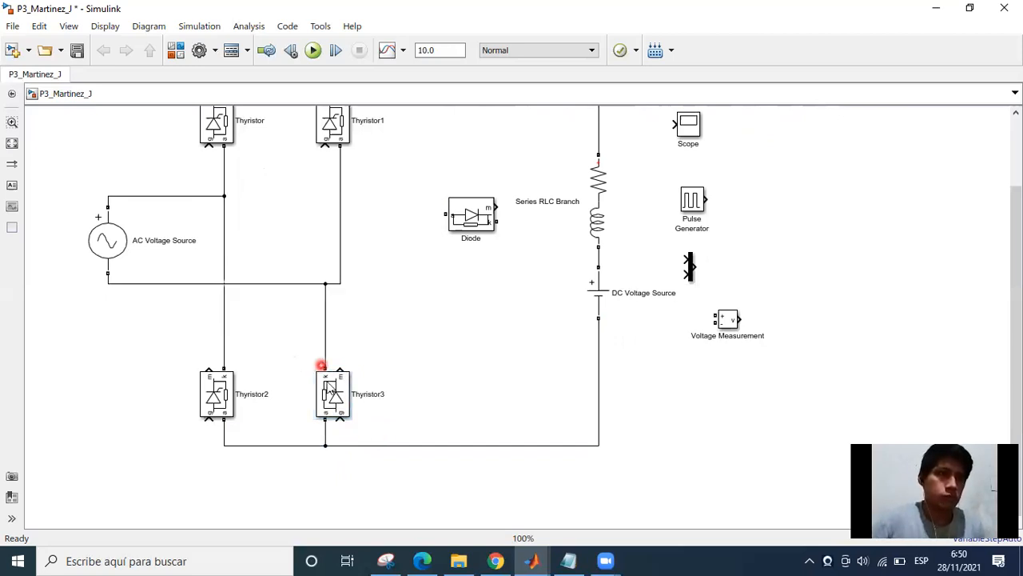
drag(336, 392, 351, 393)
click(302, 363)
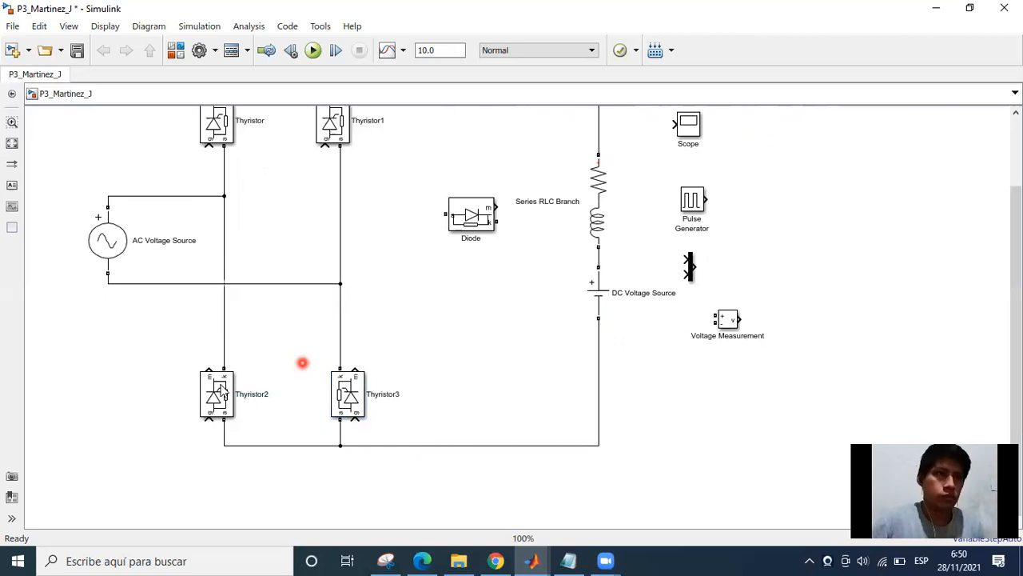
click(215, 390)
click(282, 420)
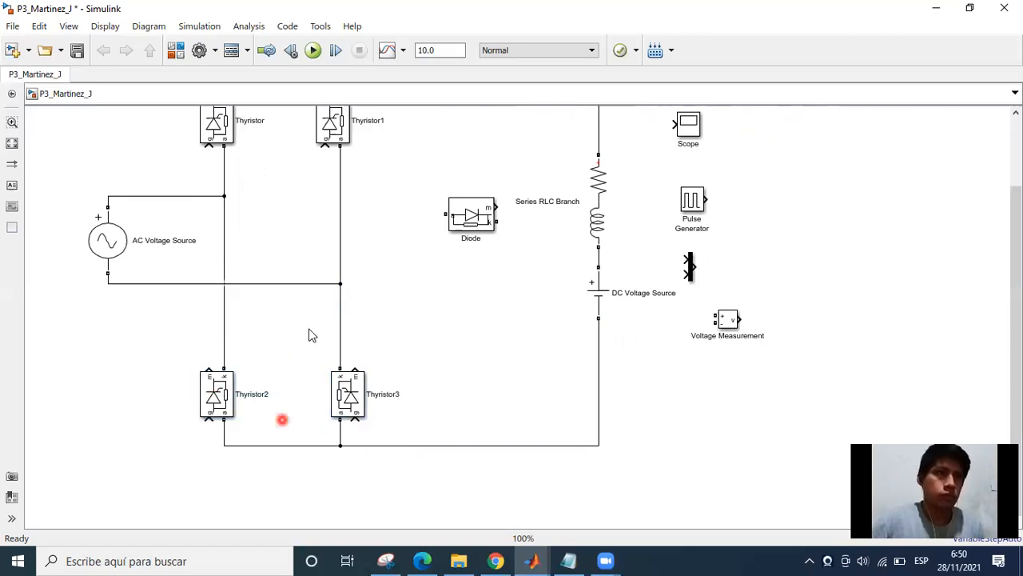
Lower Thyristor1 and Thyristor toward the AC Voltage Source wires and straighten the bridge's upper wire.
drag(299, 369, 293, 390)
drag(333, 150, 328, 277)
drag(200, 246, 203, 283)
drag(272, 183, 271, 169)
drag(439, 174, 439, 169)
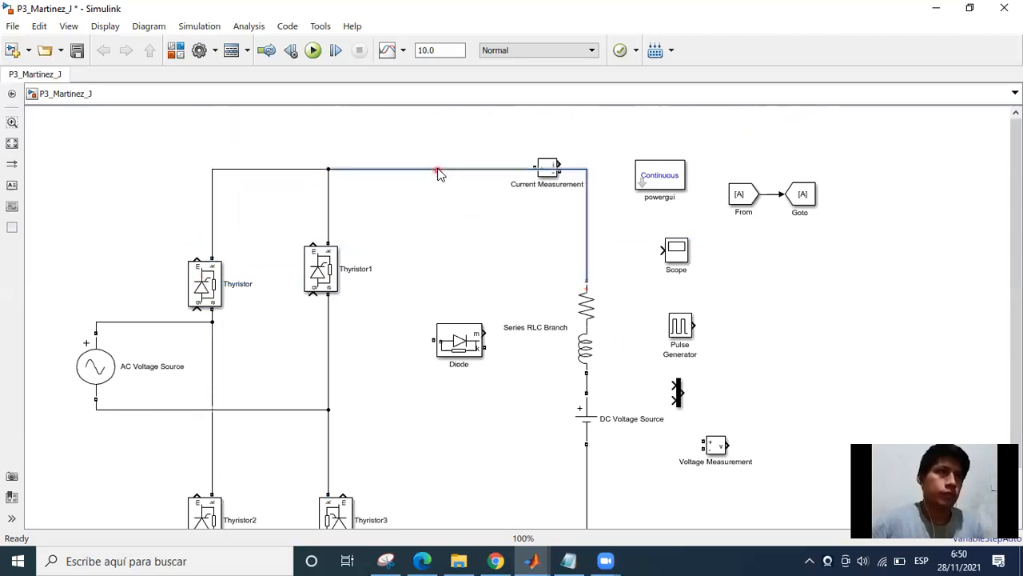
click(495, 169)
click(492, 137)
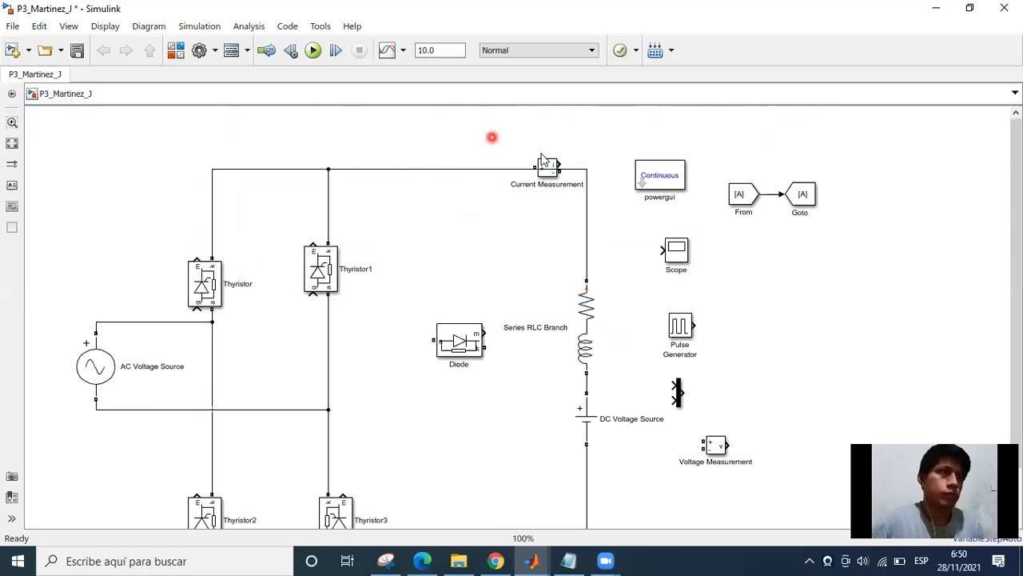
Move the Current Measurement block clear of the upper wire and place powergui below the AC Voltage Source.
drag(547, 165, 645, 127)
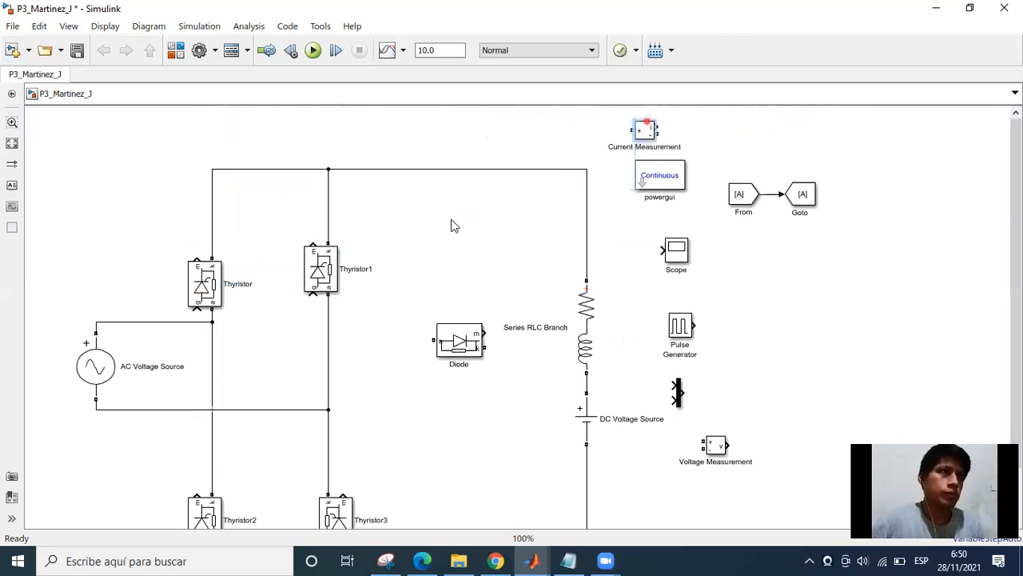
click(772, 121)
key(Delete)
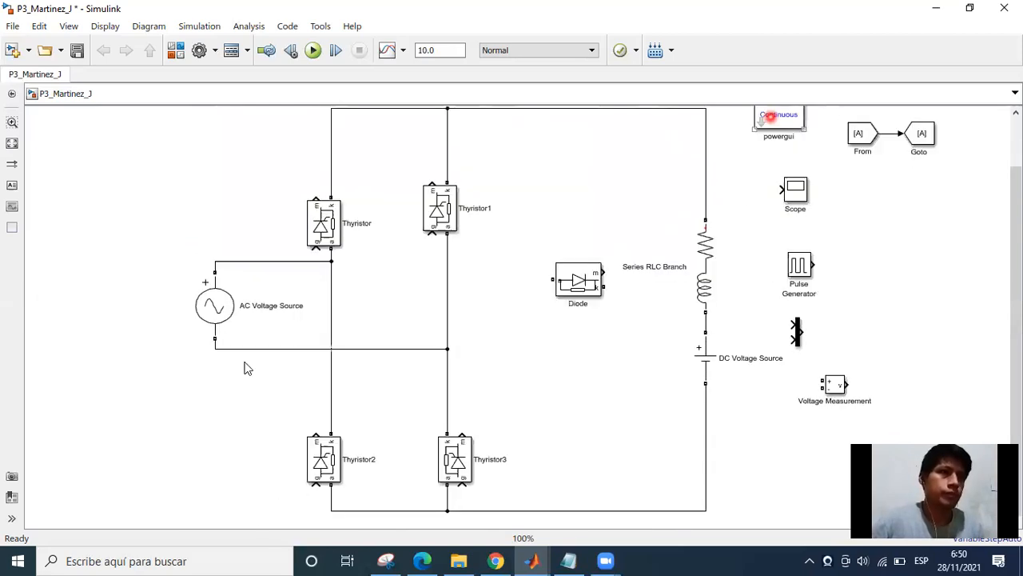
drag(772, 117, 229, 408)
click(528, 381)
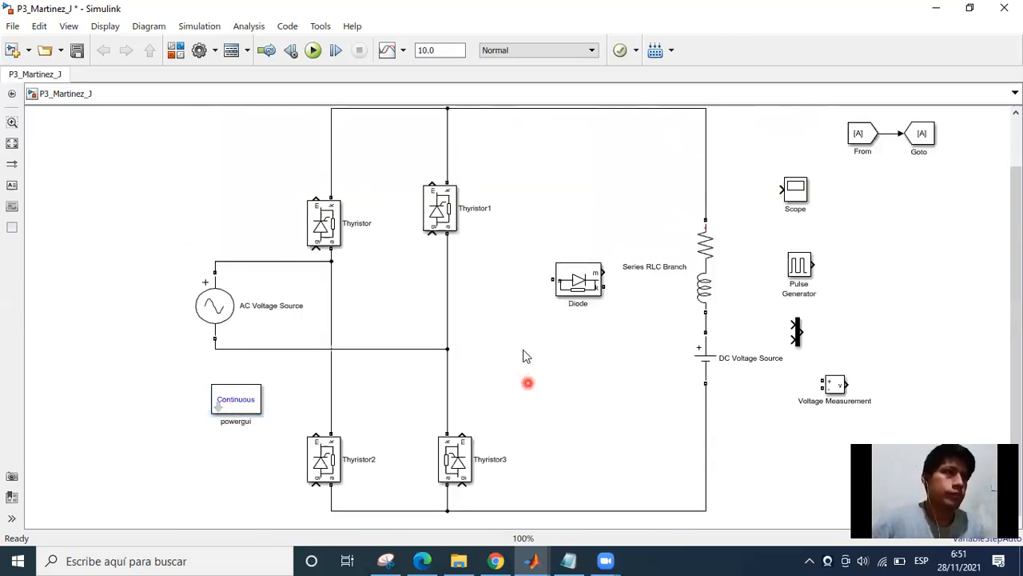
Flip and rotate the Diode so it points upward and position it between the bridge and the load.
click(573, 316)
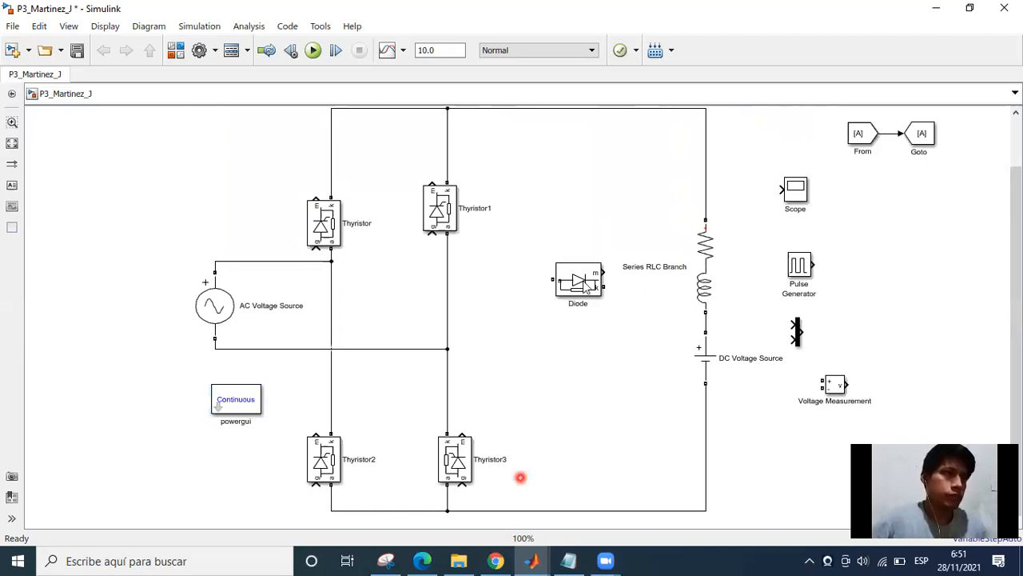
click(602, 293)
key(ctrl+i)
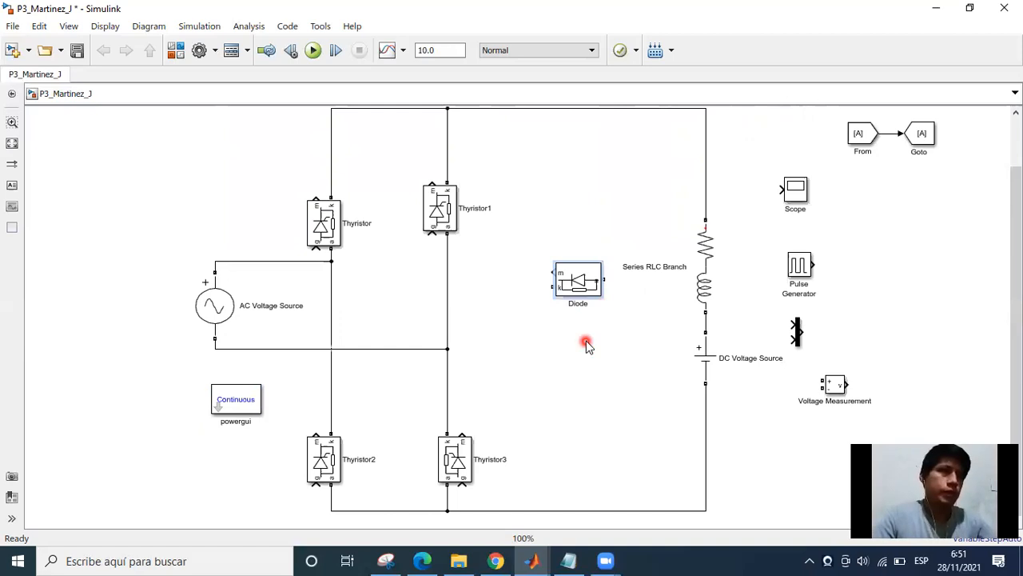
key(ctrl+r)
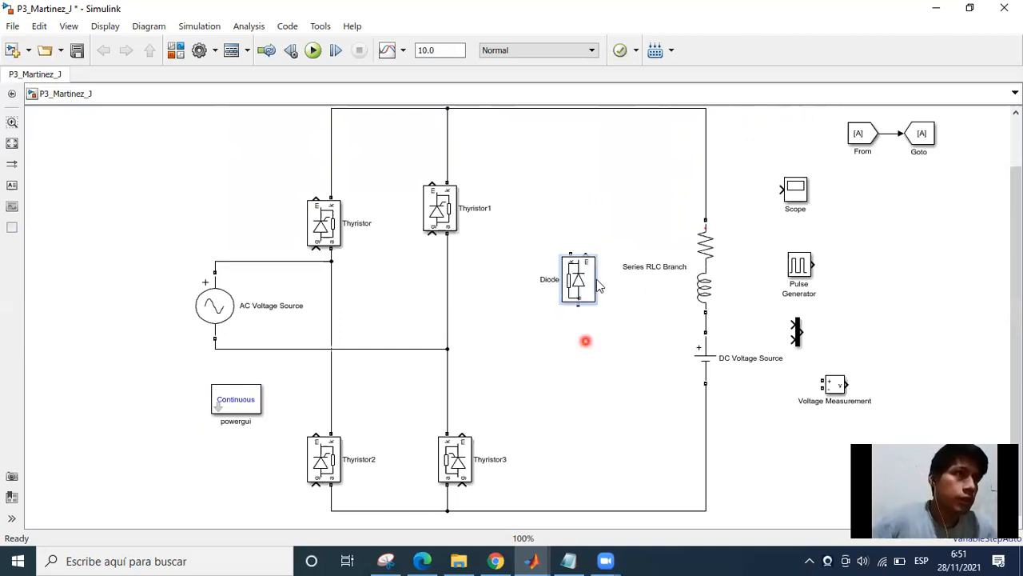
drag(576, 292, 572, 319)
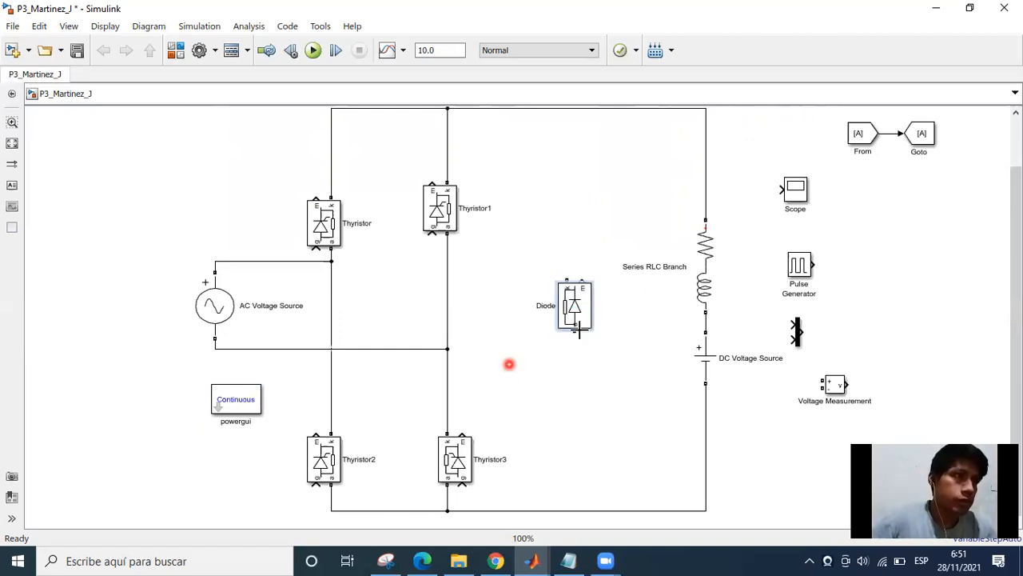
Wire the Diode's anode to the bridge's lower wire and its cathode to the upper wire.
click(572, 328)
mouse_move(574, 331)
mouse_down()
mouse_move(583, 482)
mouse_move(574, 509)
mouse_up()
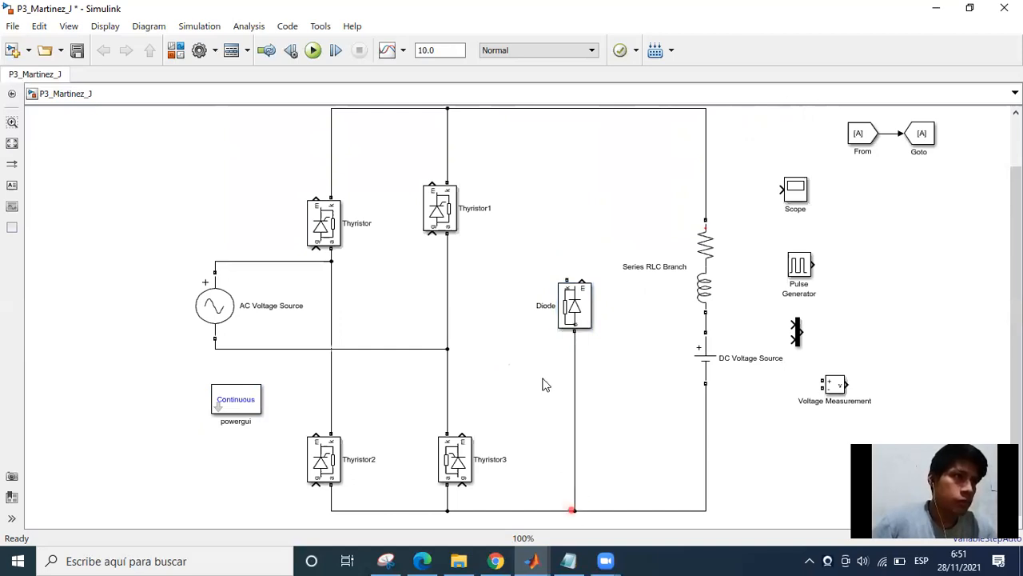
scroll(535, 448, up, 1)
scroll(566, 387, up, 3)
mouse_move(563, 376)
mouse_down()
mouse_move(553, 237)
mouse_move(561, 204)
mouse_up()
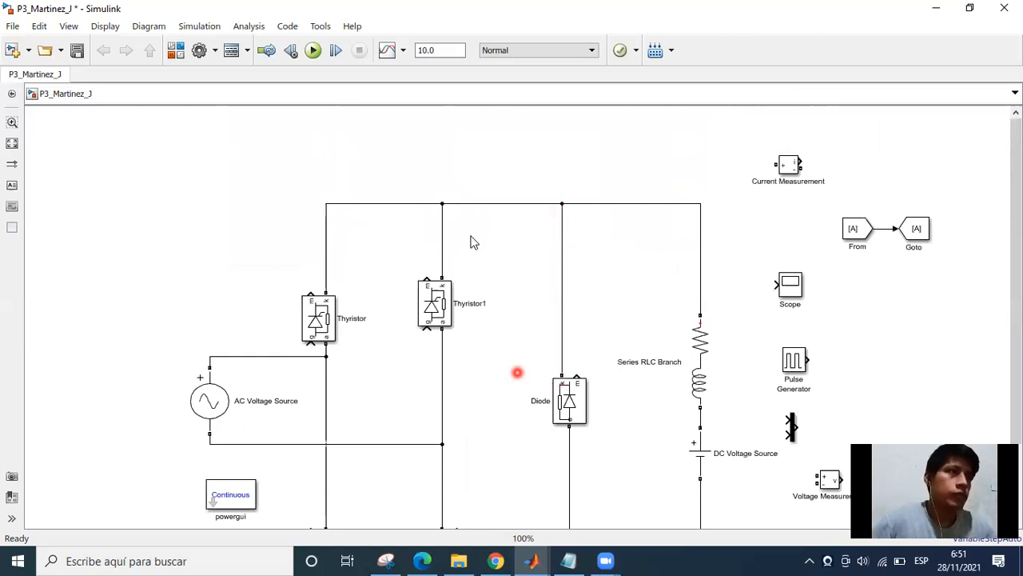
Increase the spacing between the Series RLC Branch and the DC Voltage Source by lowering the source and raising the branch slightly.
scroll(603, 297, down, 6)
scroll(641, 345, up, 1)
drag(644, 334, 648, 375)
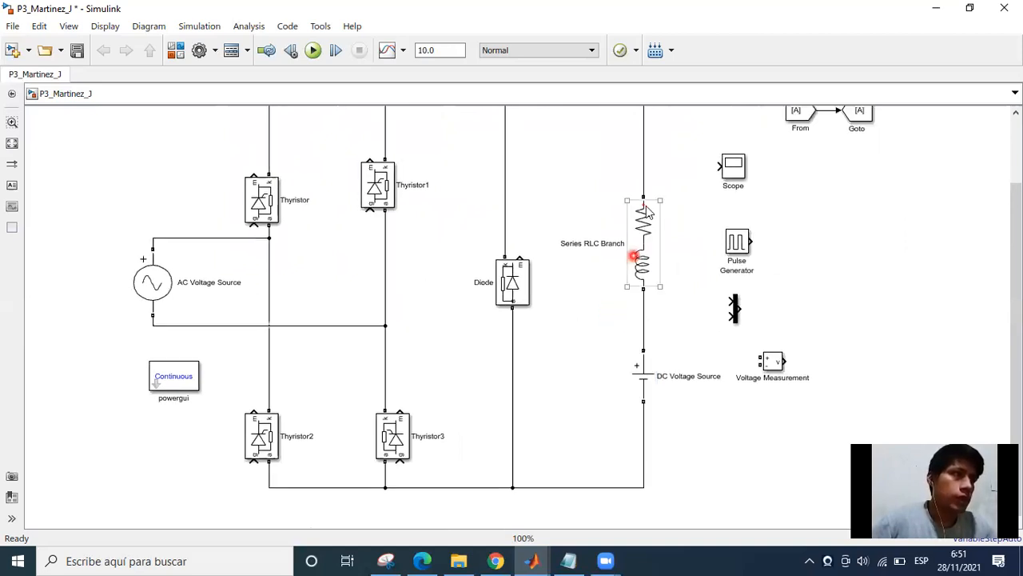
mouse_move(647, 224)
mouse_down()
mouse_move(647, 197)
mouse_move(646, 218)
mouse_up()
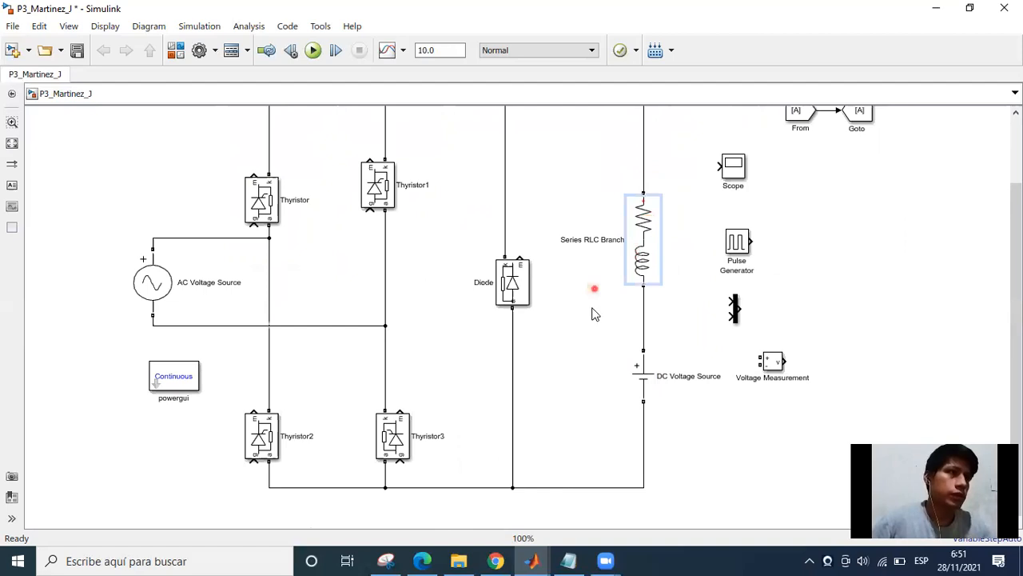
click(581, 349)
drag(566, 382, 597, 406)
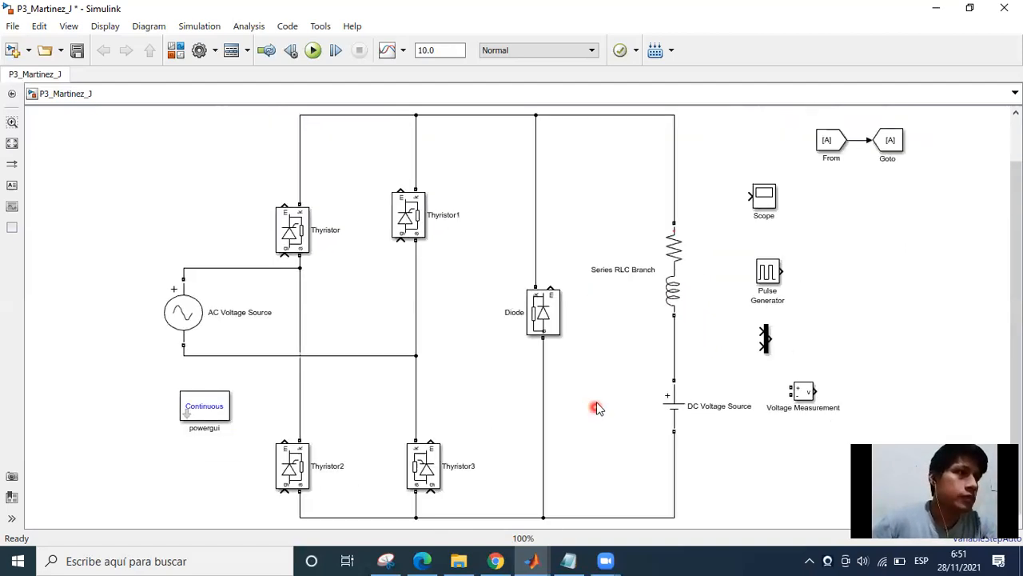
Place the Pulse Generator beside Thyristor, above the AC Voltage Source.
drag(747, 280, 210, 159)
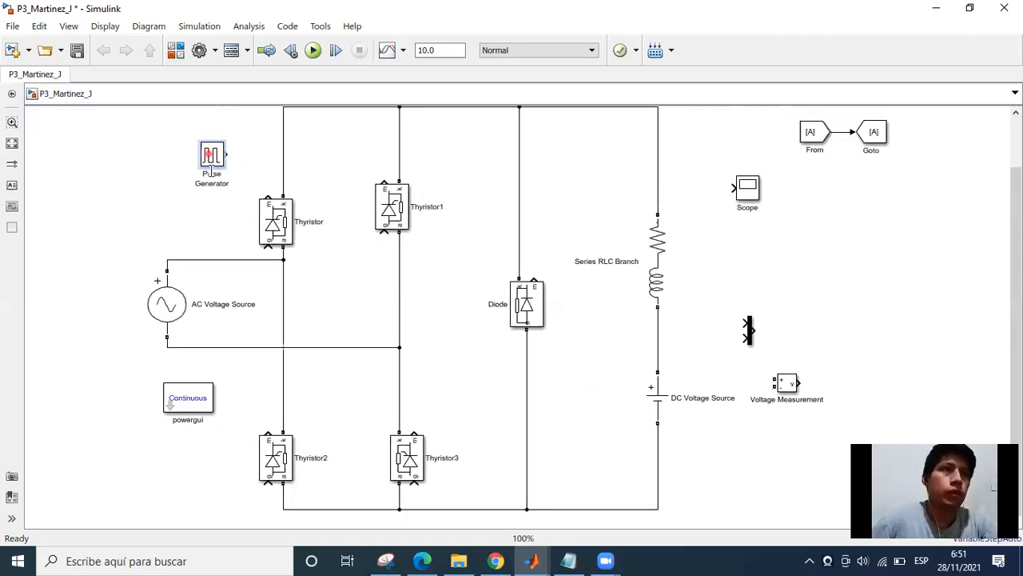
click(277, 212)
drag(213, 158, 209, 183)
click(313, 222)
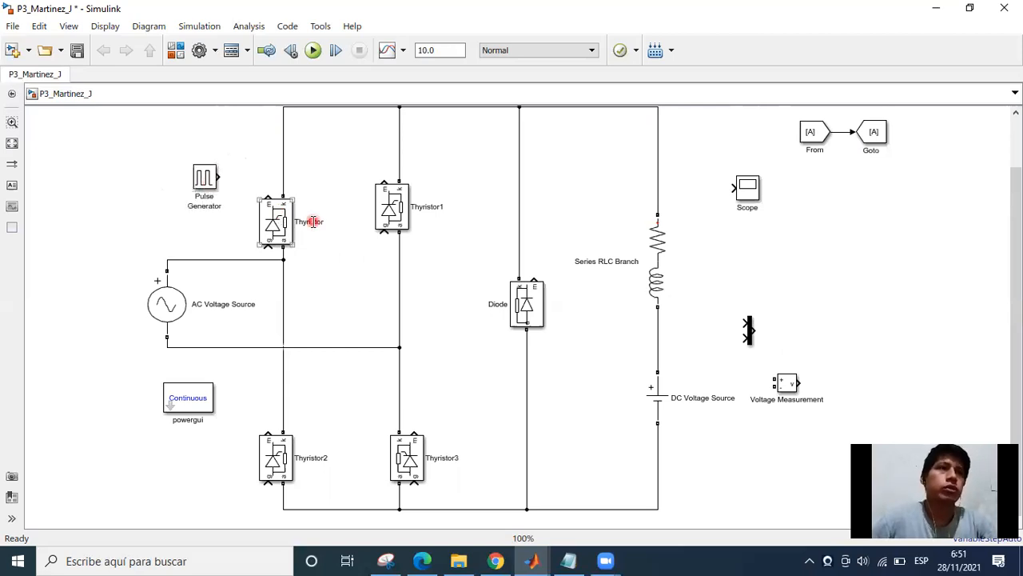
click(200, 180)
double_click(203, 177)
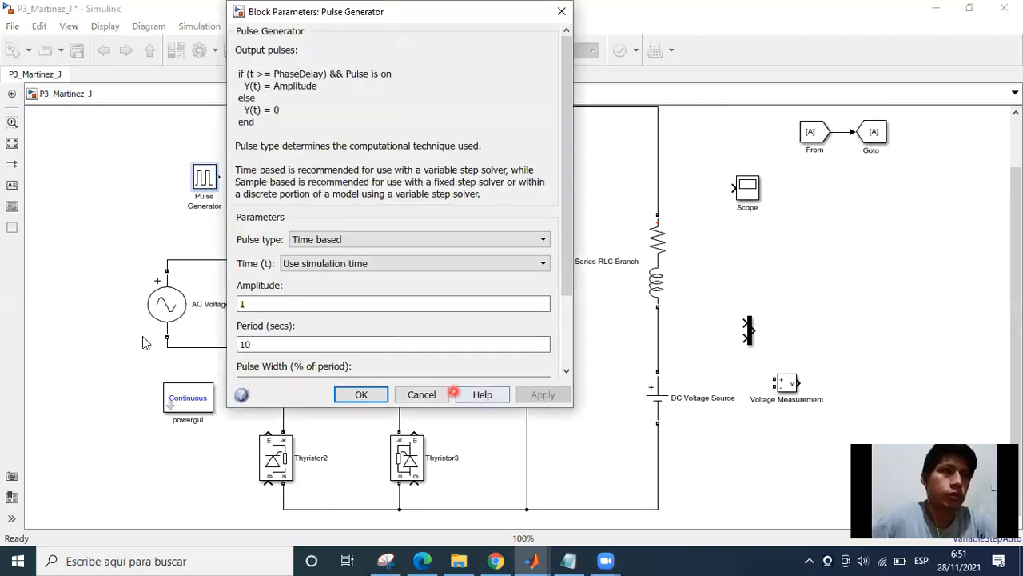
click(442, 394)
Copy the Pulse Generator three times and place one copy beside each of Thyristor1, Thyristor2 and Thyristor3.
click(201, 186)
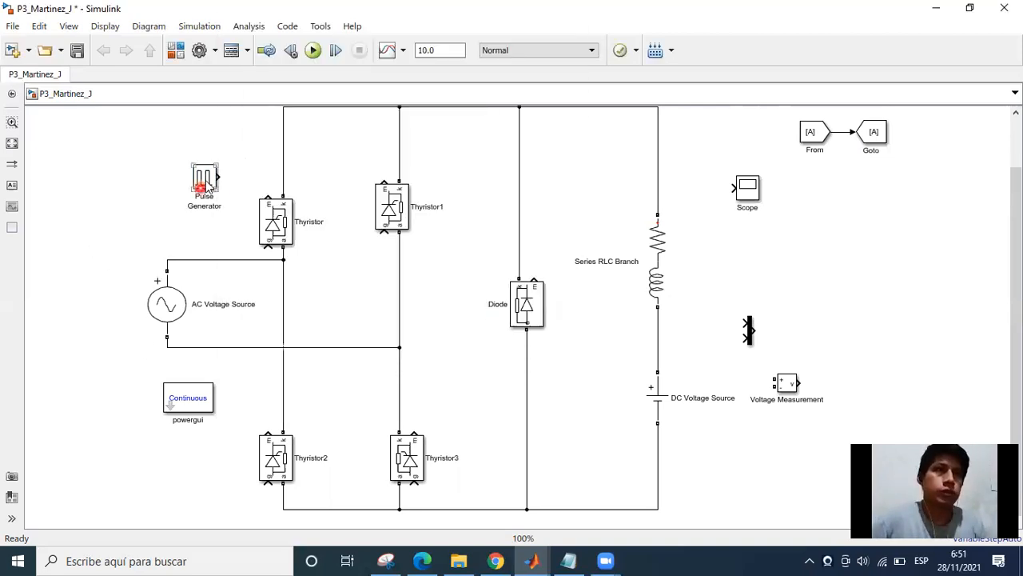
key(ctrl+c)
key(ctrl+v)
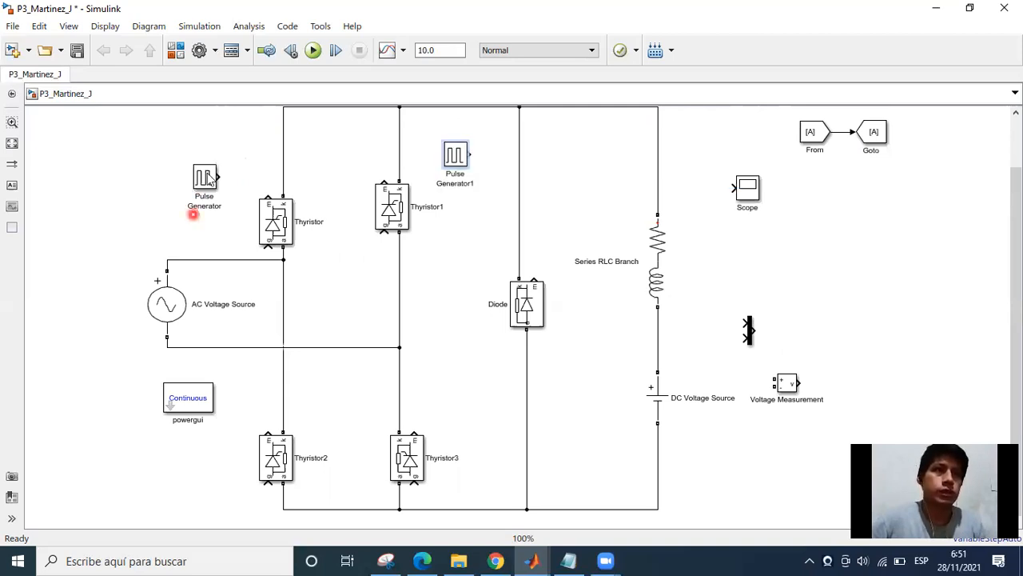
key(ctrl+v)
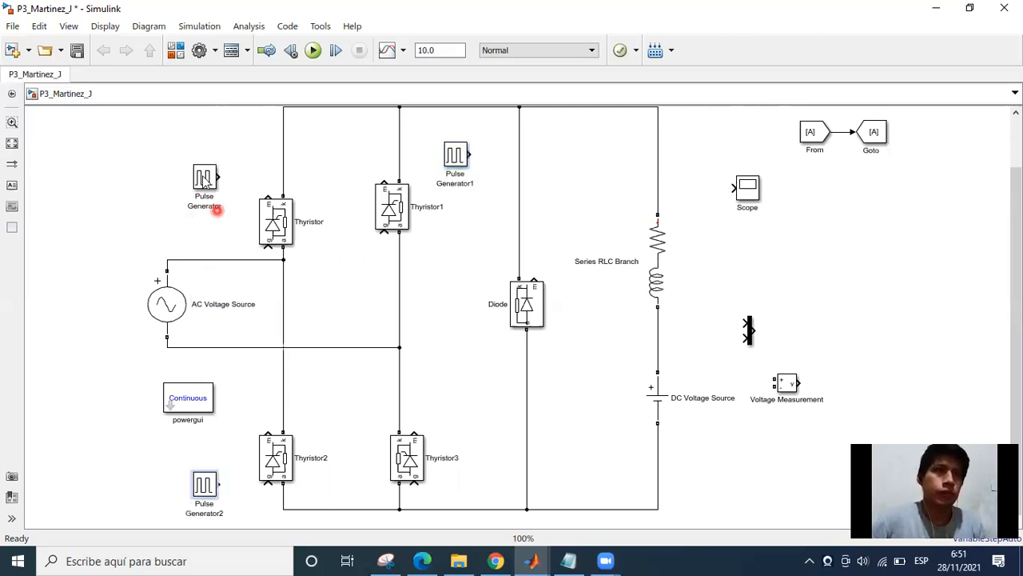
key(ctrl+v)
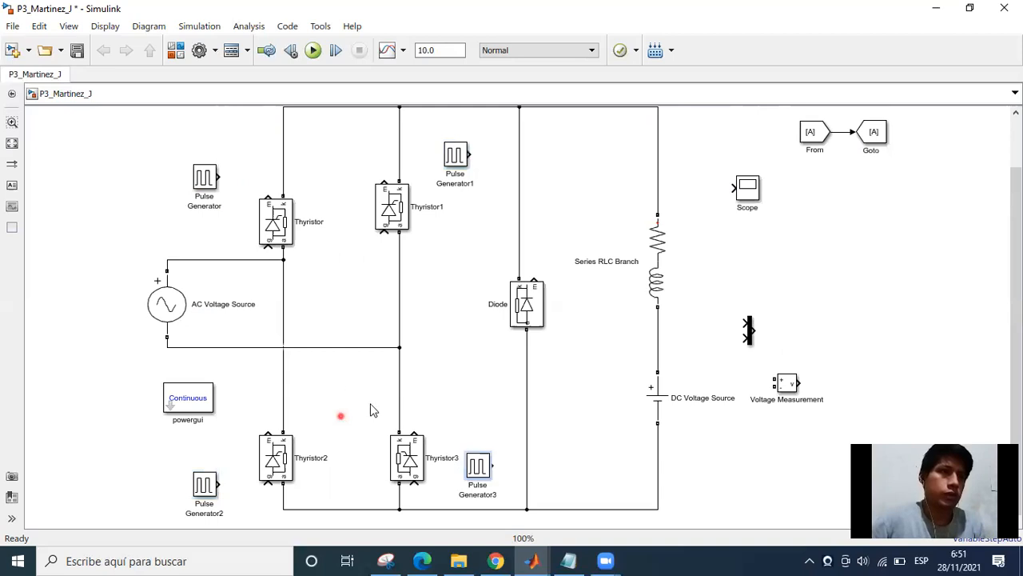
Raise Thyristor slightly so it lines up horizontally with Thyristor1.
click(370, 400)
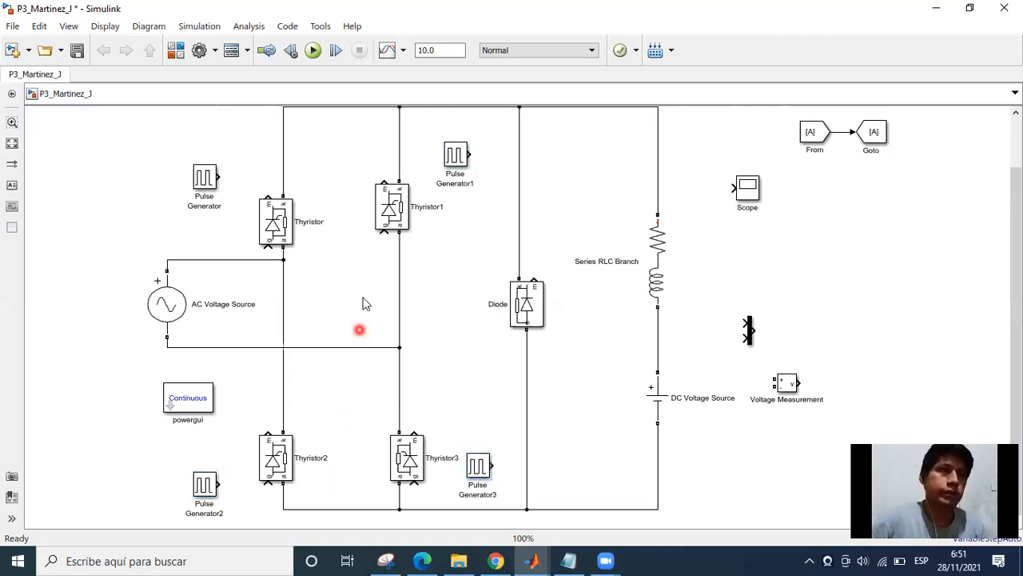
click(284, 212)
click(336, 225)
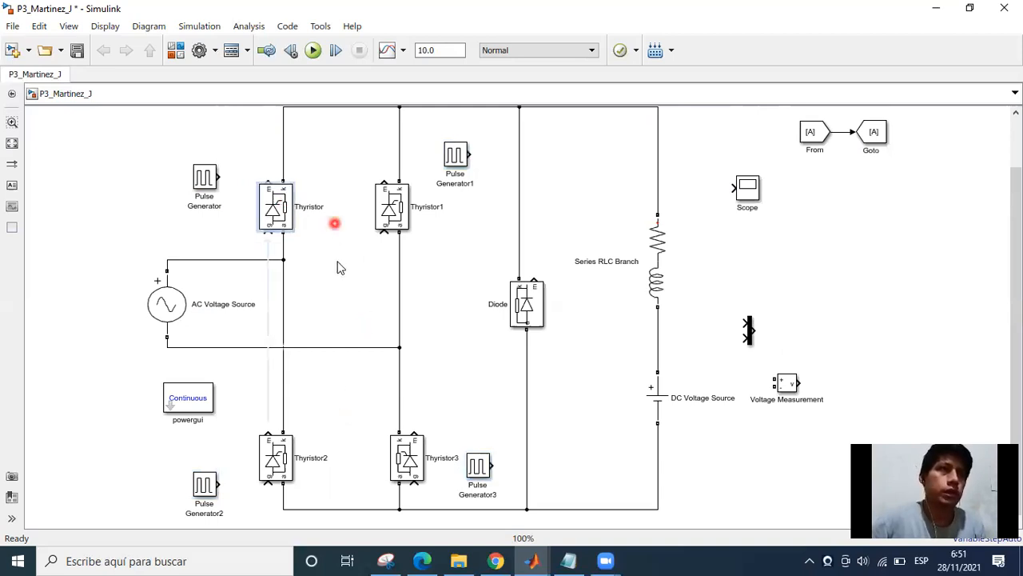
click(351, 280)
click(233, 168)
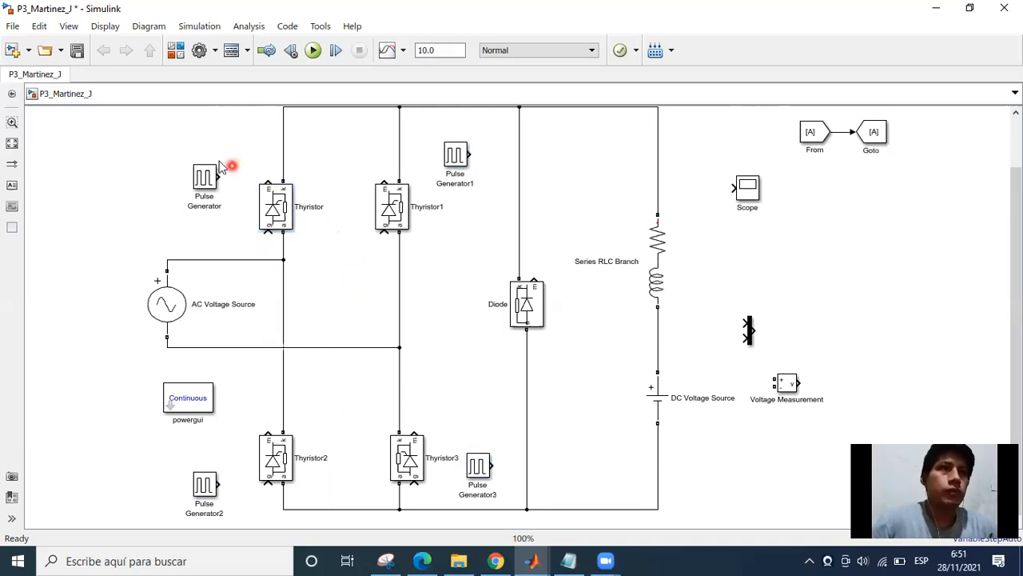
Set the period of the Pulse Generator beside Thyristor to 1/60 seconds.
double_click(204, 176)
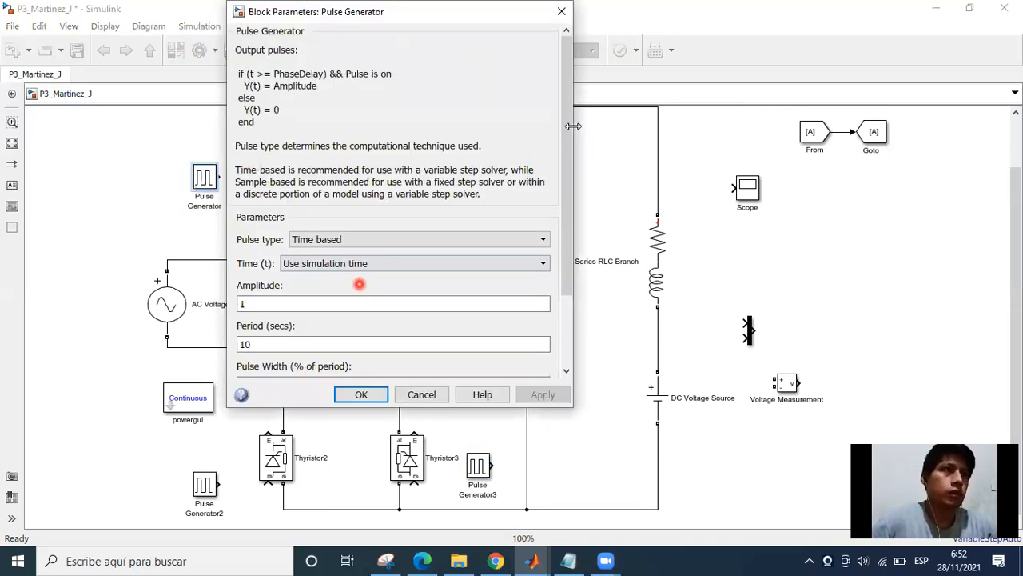
drag(569, 122, 588, 209)
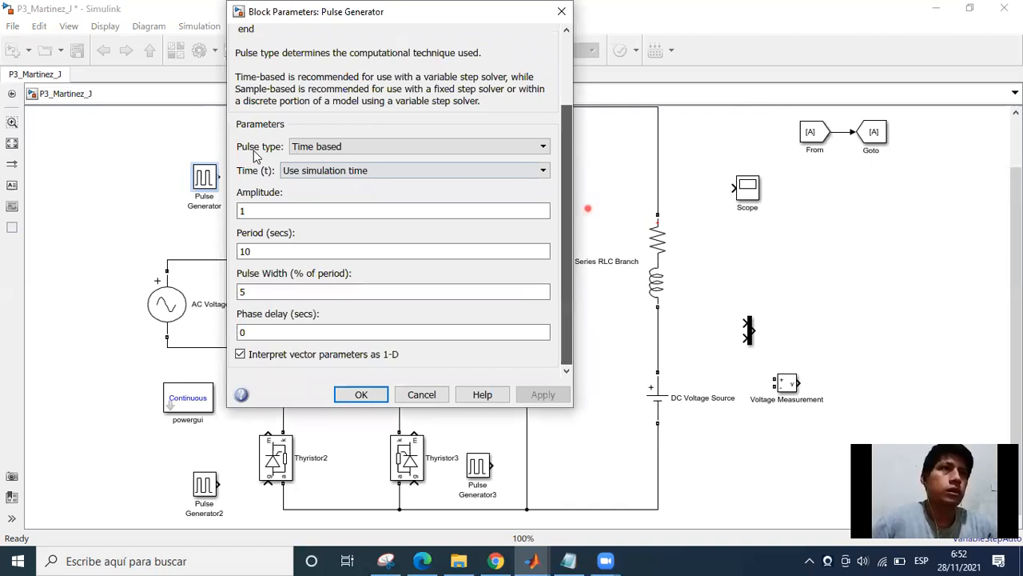
click(395, 151)
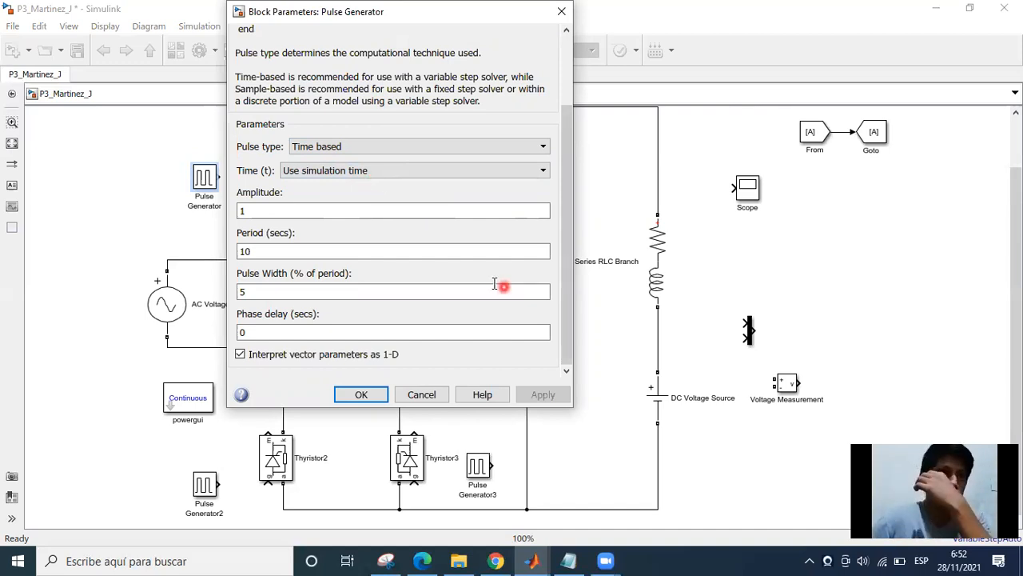
double_click(243, 210)
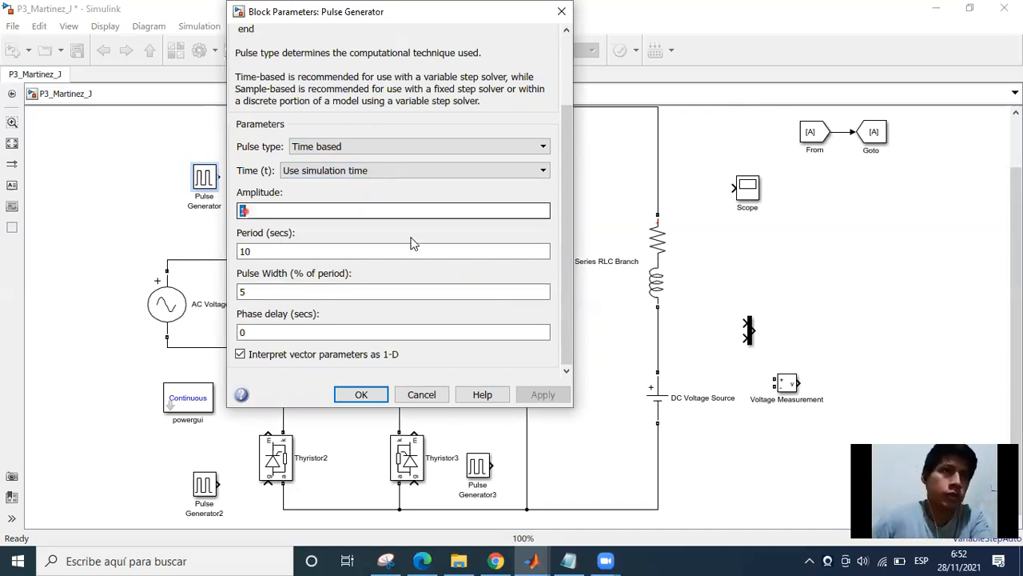
click(300, 250)
double_click(278, 254)
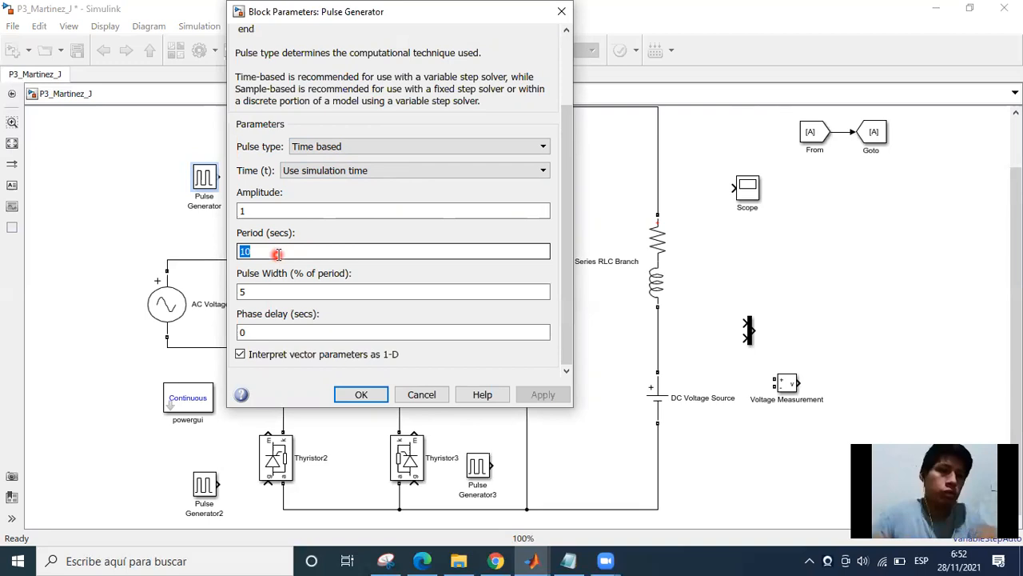
text(1/)
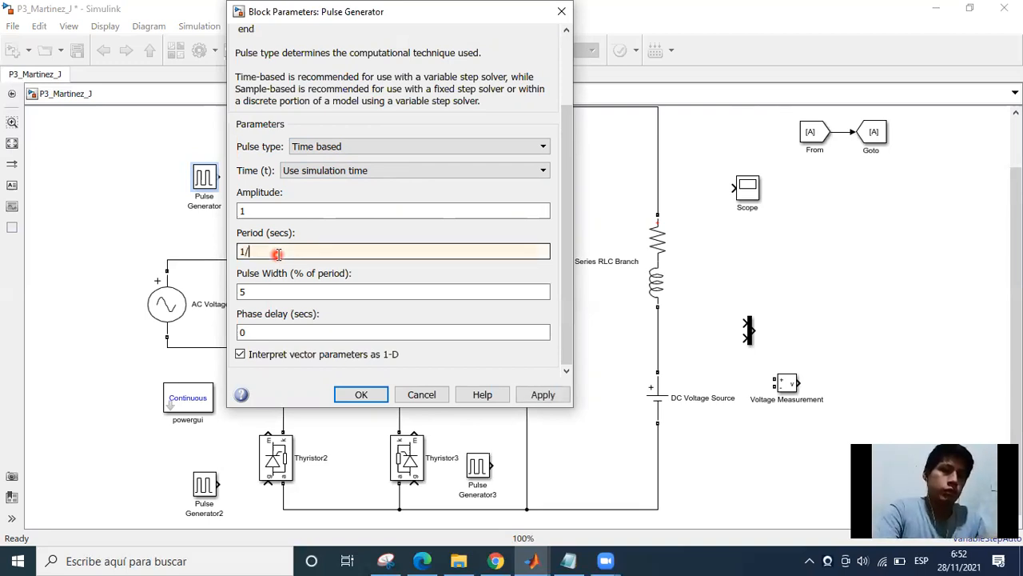
text(60)
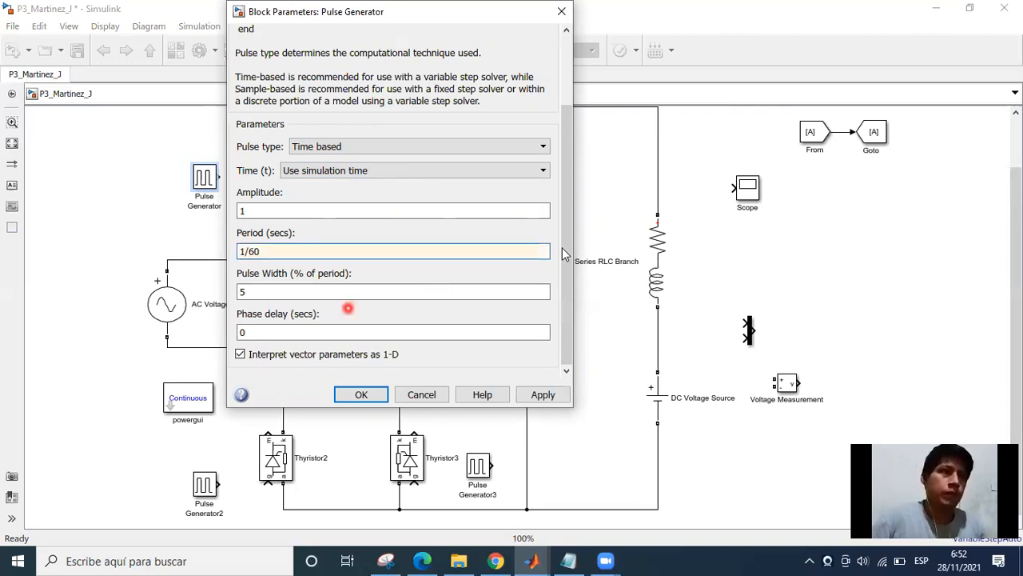
Enter a pulse width of 5 % of the period for the Pulse Generator and select its phase delay value.
click(276, 334)
double_click(258, 334)
double_click(247, 291)
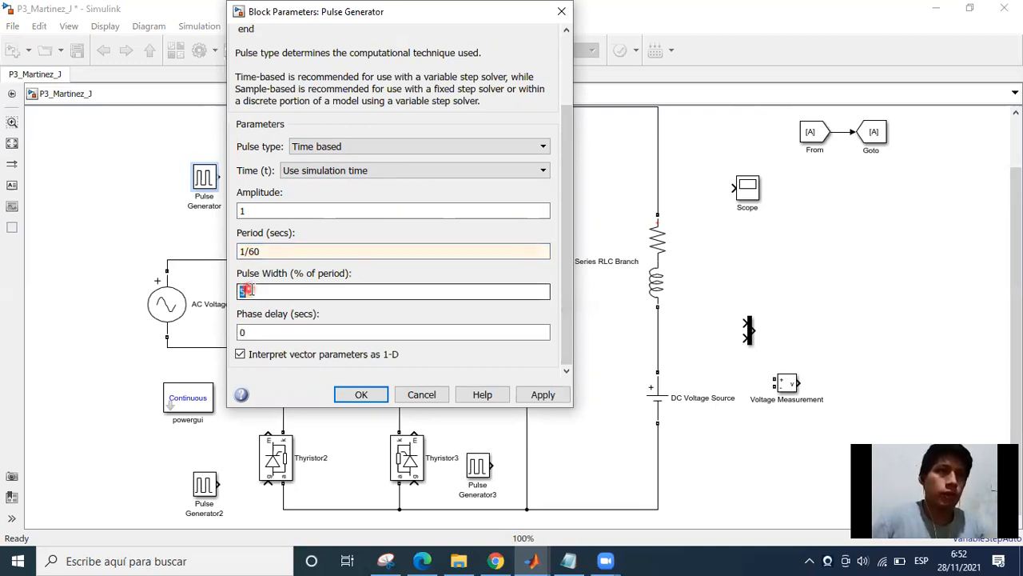
click(379, 396)
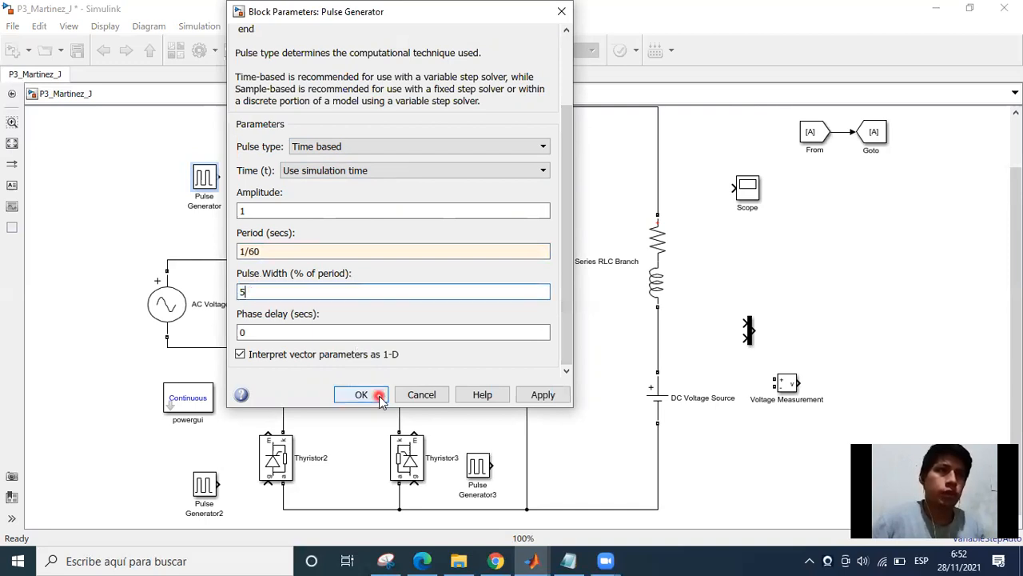
click(296, 313)
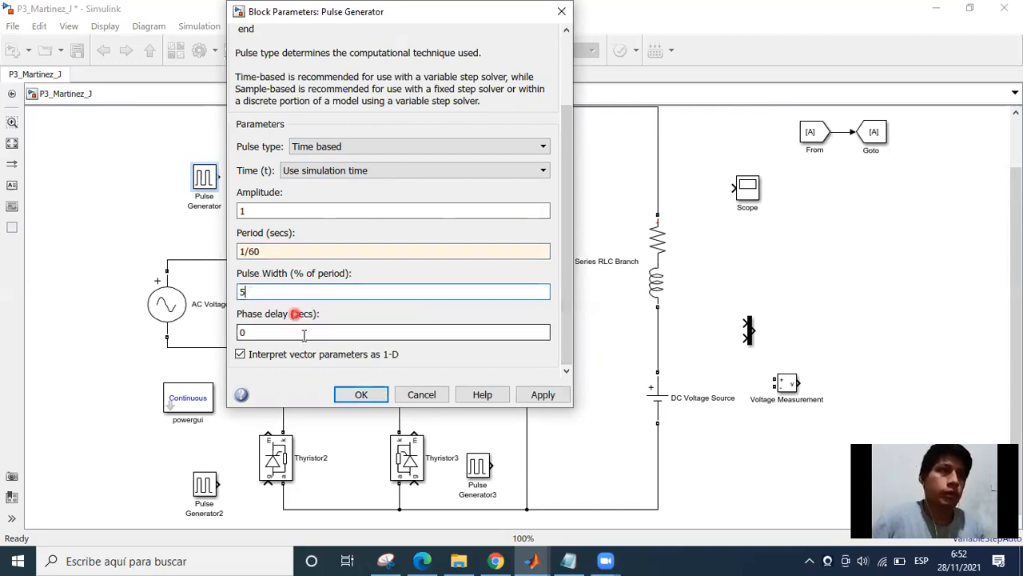
double_click(241, 333)
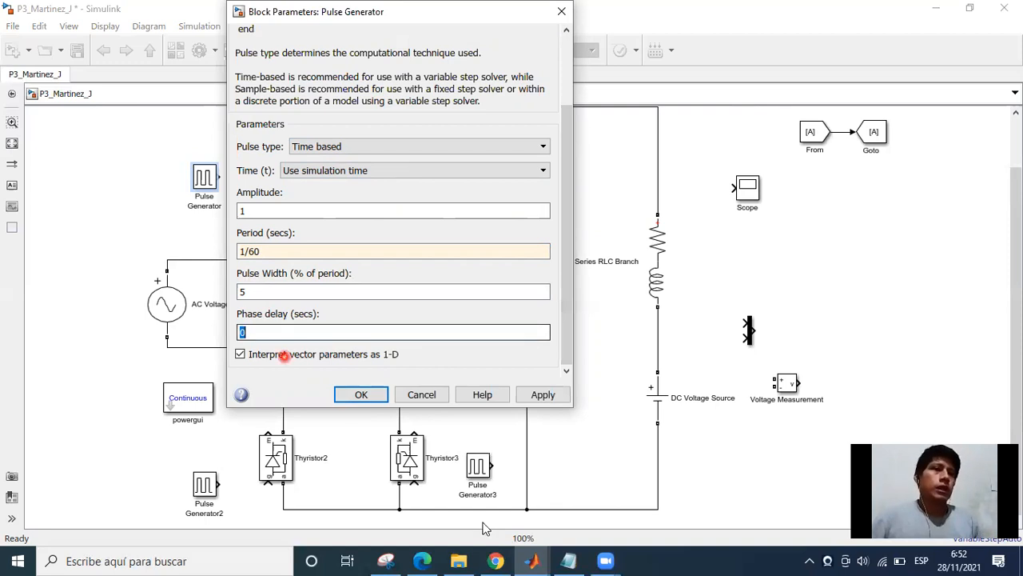
Switch to the assignment PDF in Edge, mark the 90-degree firing angle as reviewed, and erase the stray vertical stroke.
click(439, 560)
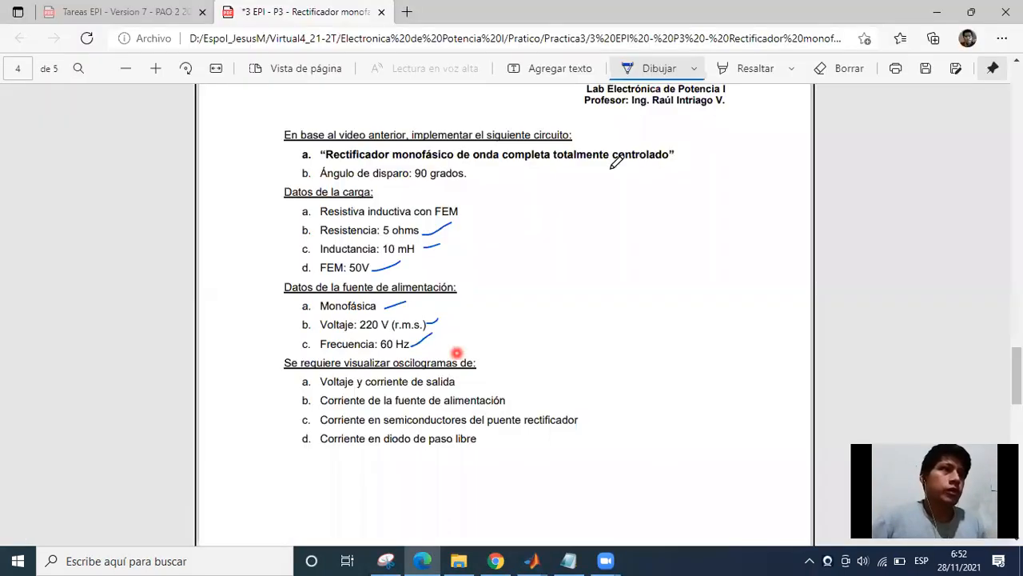
drag(476, 173, 499, 172)
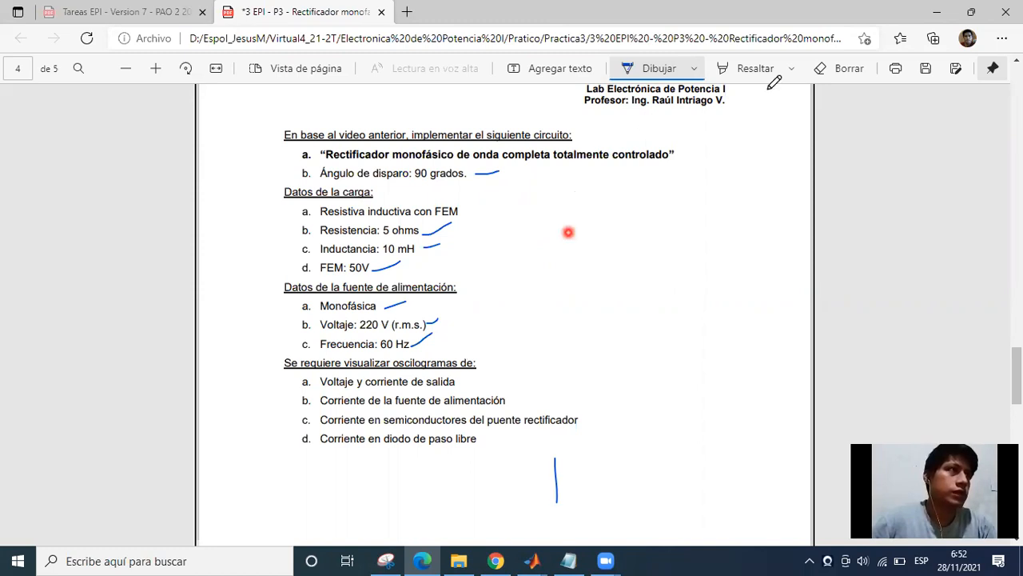
click(833, 70)
click(556, 479)
click(641, 69)
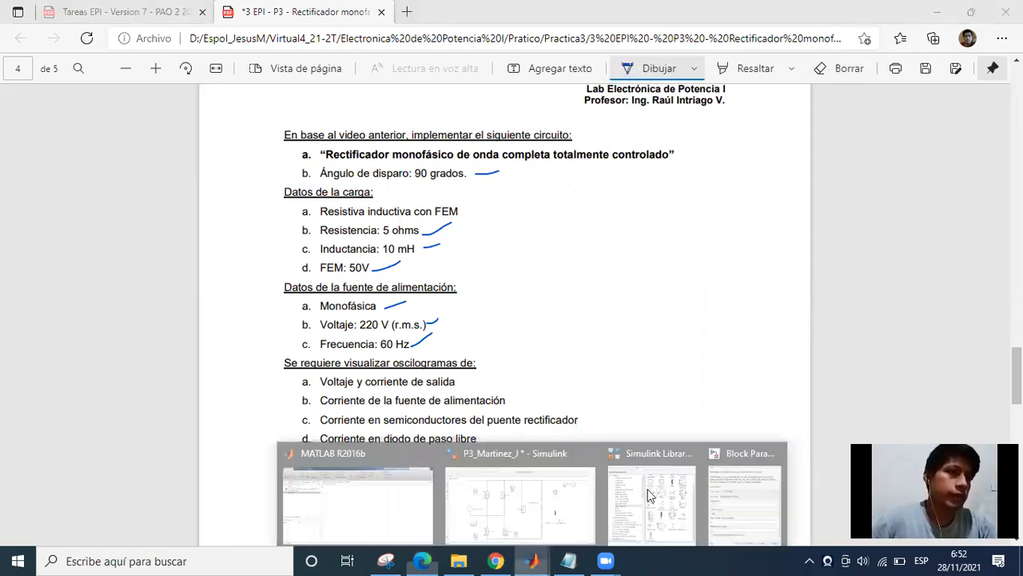
Switch back to the Pulse Generator's block parameters in Simulink and move the dialog clear of Thyristor.
click(550, 493)
click(719, 507)
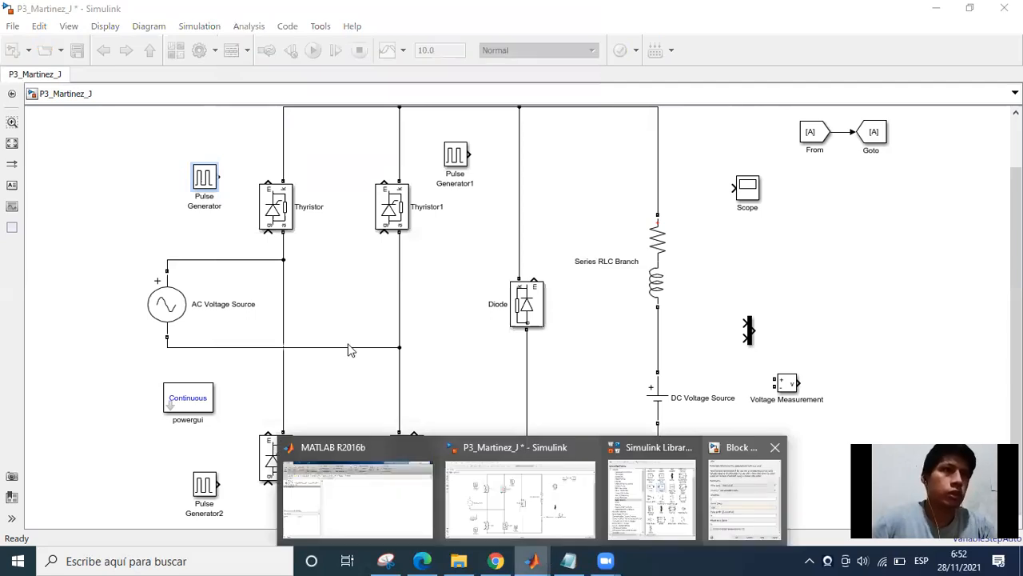
drag(304, 53, 368, 101)
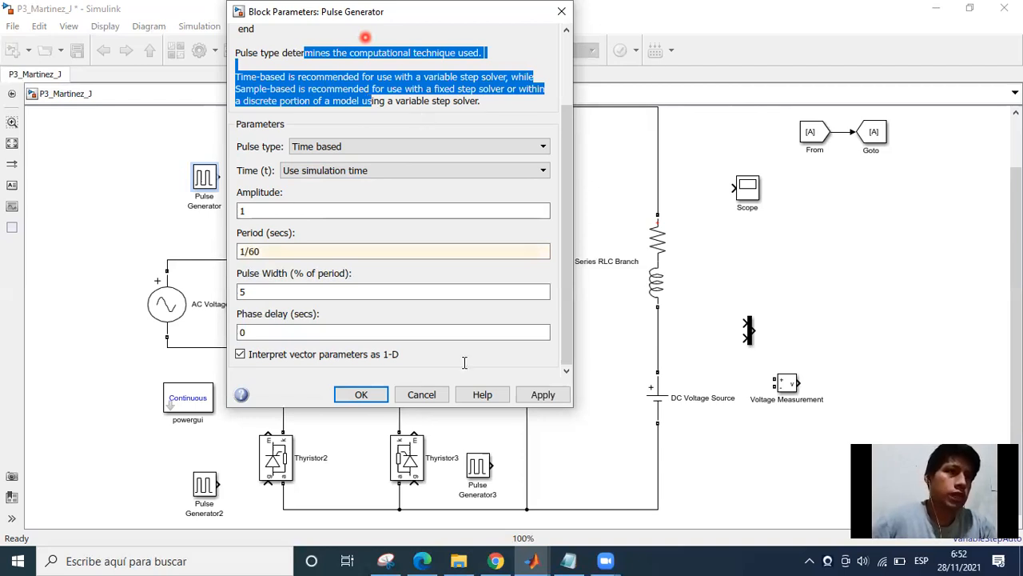
drag(366, 12, 529, 119)
Set the Pulse Generator's phase delay to (1/60)/4 seconds and accept the block parameters.
double_click(429, 436)
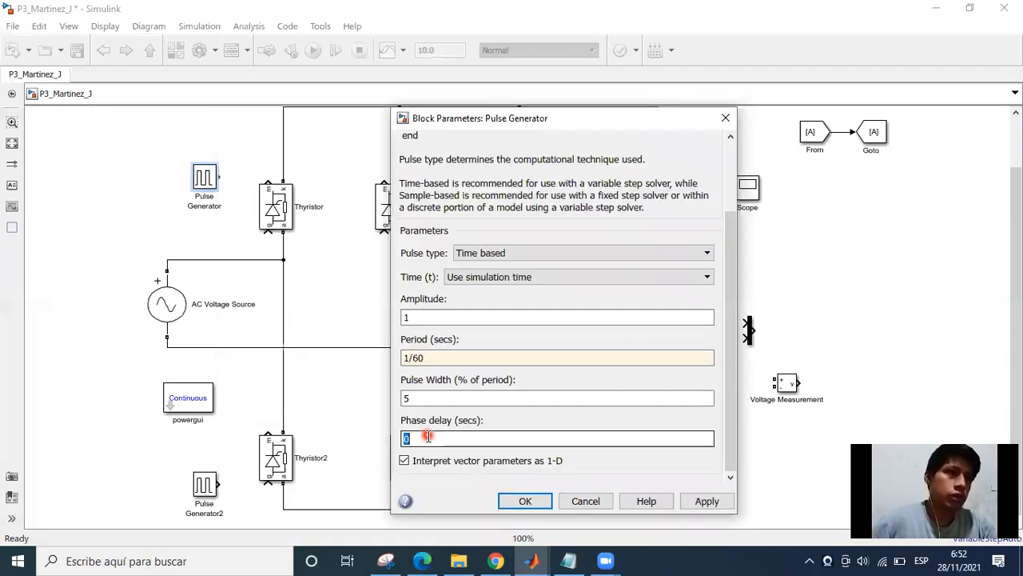
click(418, 438)
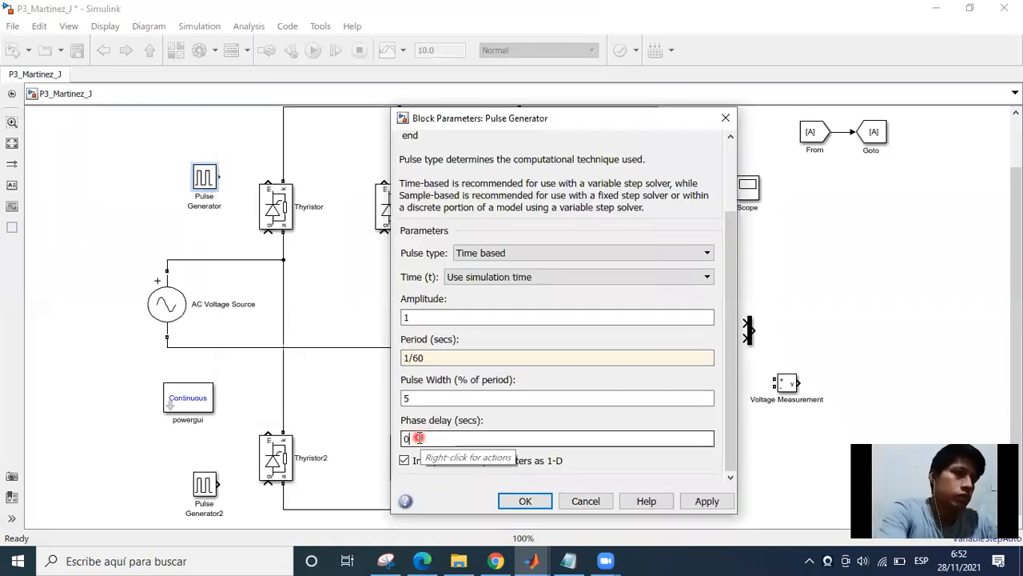
key(BackSpace)
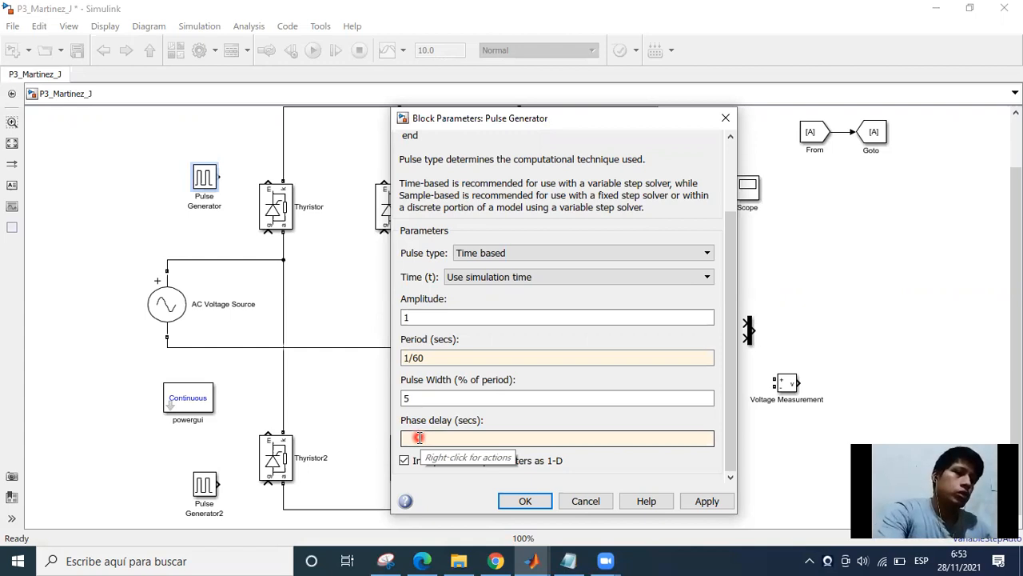
text(/))
key(Left)
key(BackSpace)
text(()
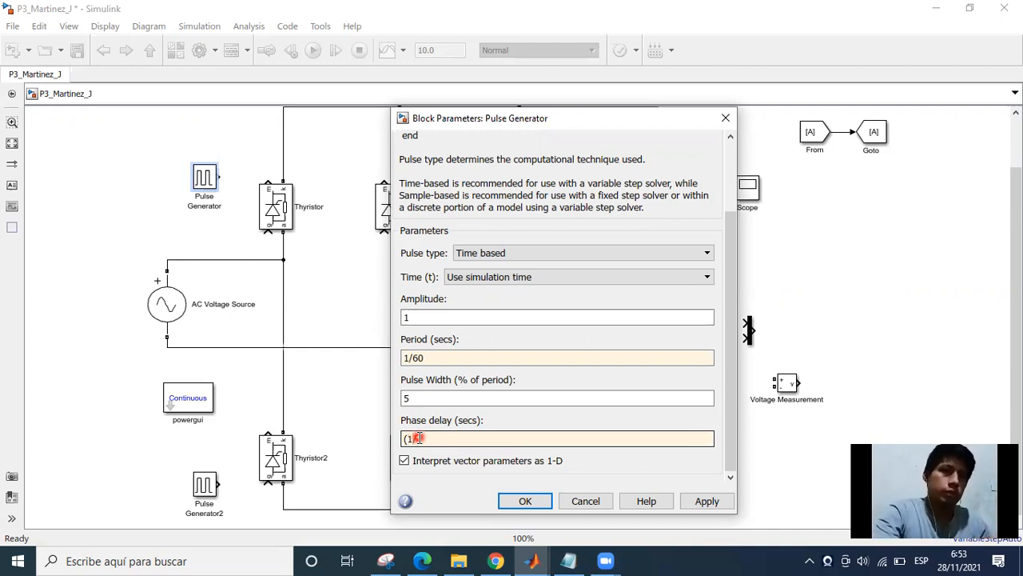
key(Return)
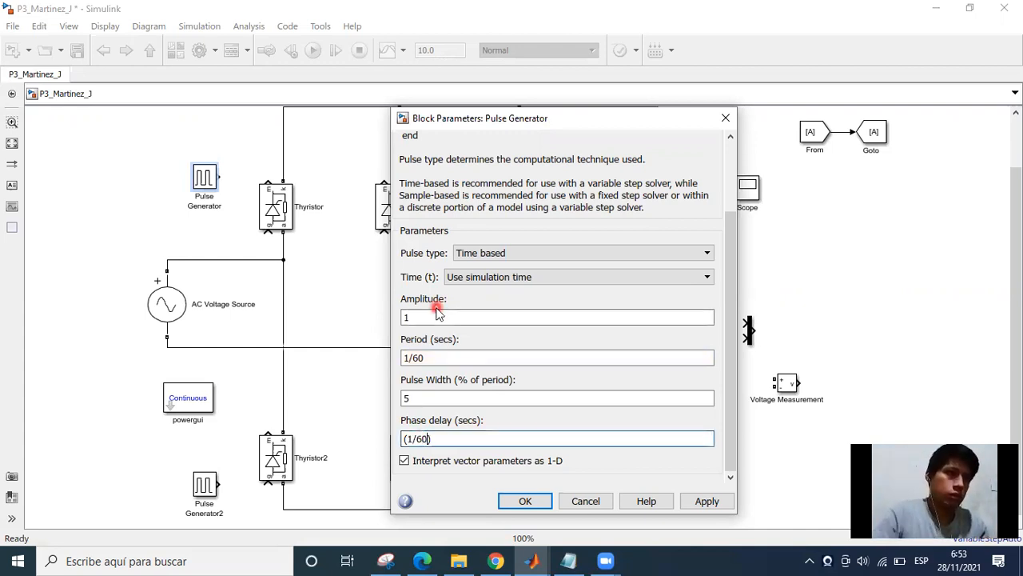
text(/)
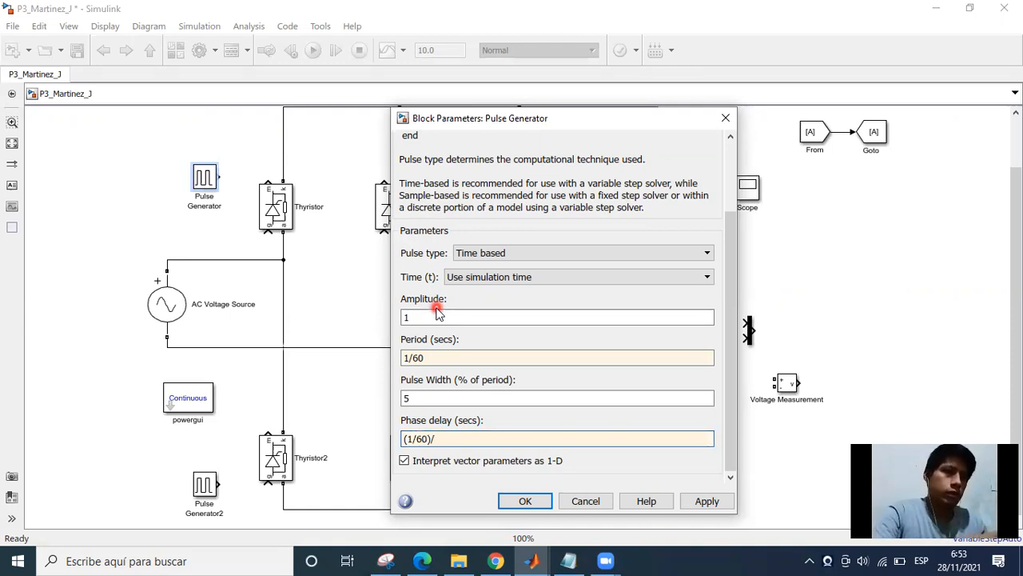
text(4)
key(Return)
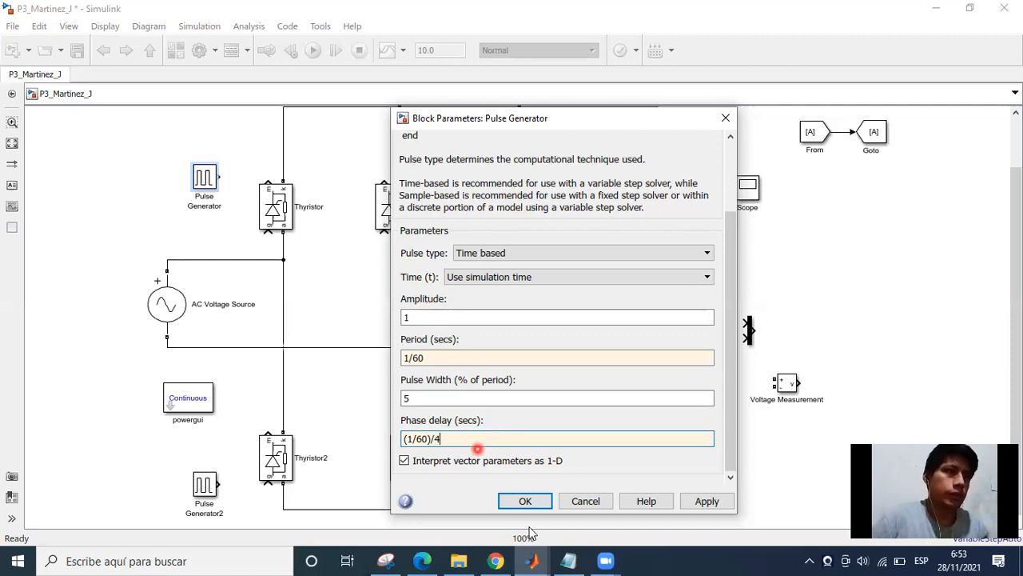
click(524, 501)
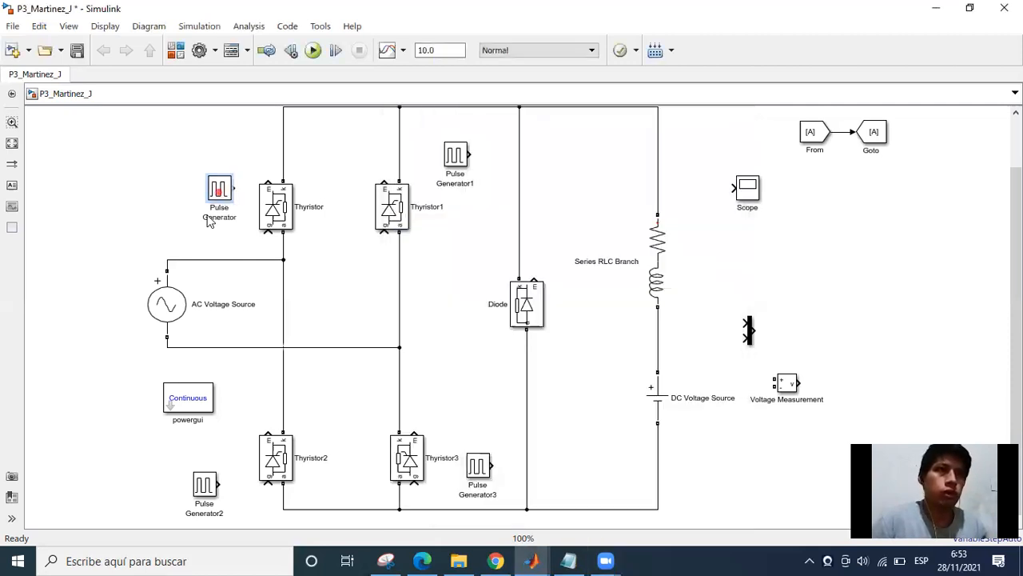
Lower the Pulse Generator beside Thyristor, wire its output to Thyristor's gate, and shift the AC Voltage Source slightly left.
drag(204, 183, 250, 216)
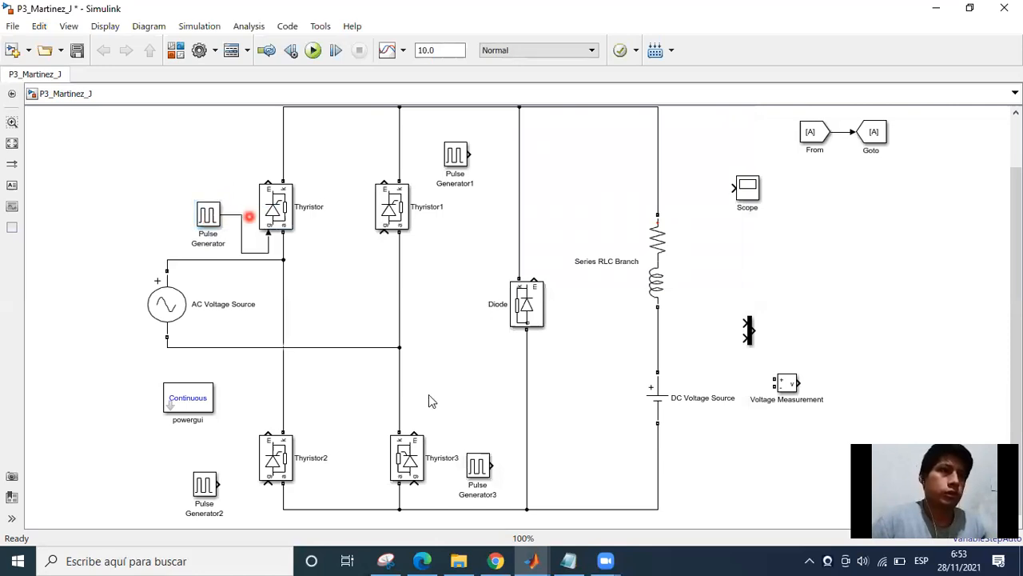
click(470, 466)
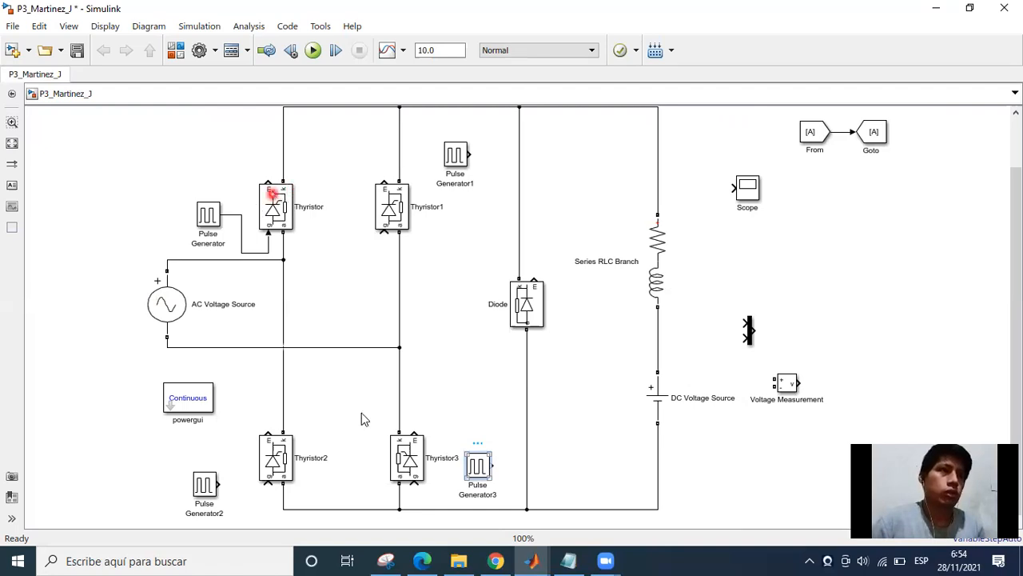
click(418, 464)
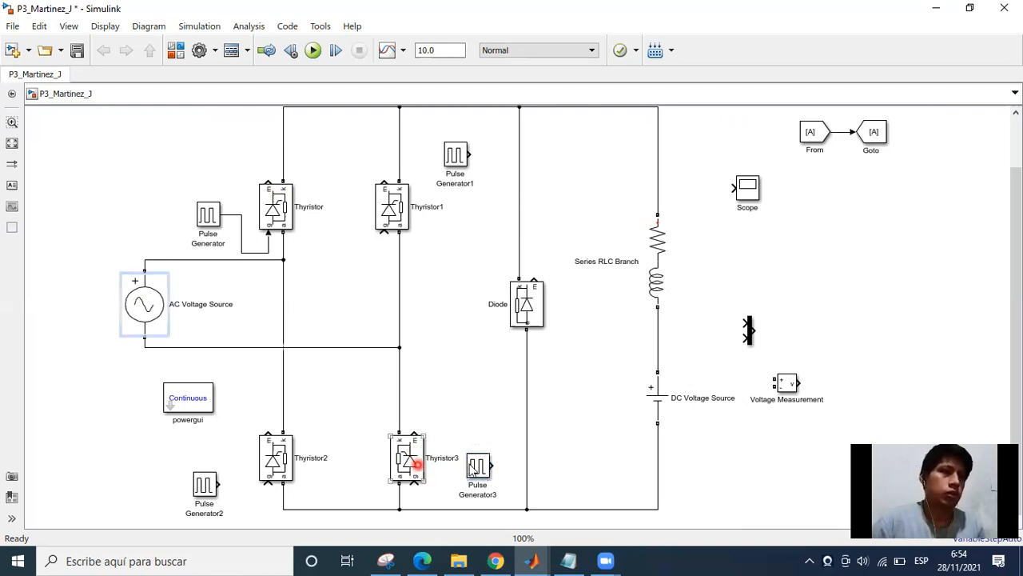
Flip Pulse Generator3 horizontally so its output faces Thyristor3.
click(487, 464)
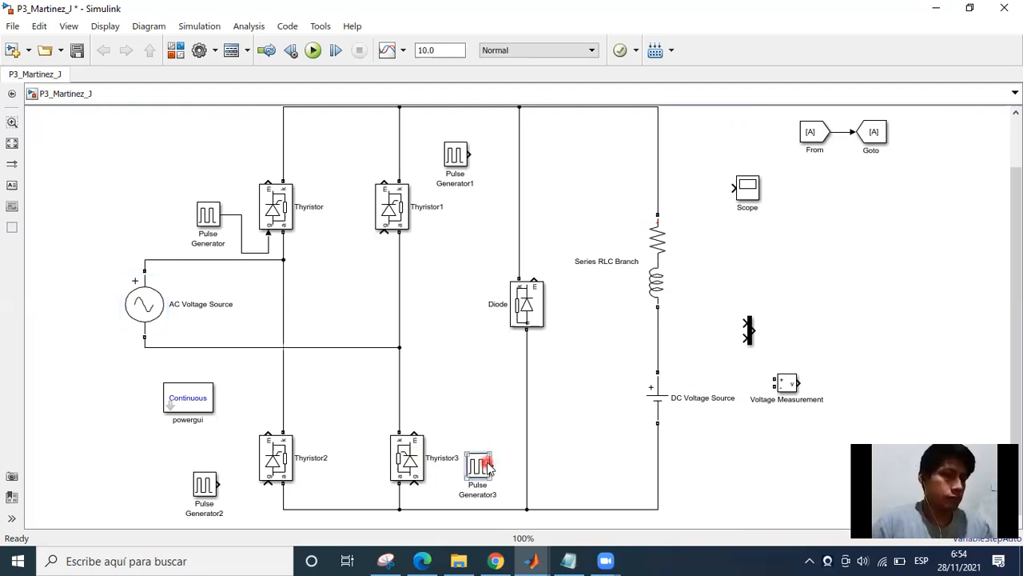
click(460, 407)
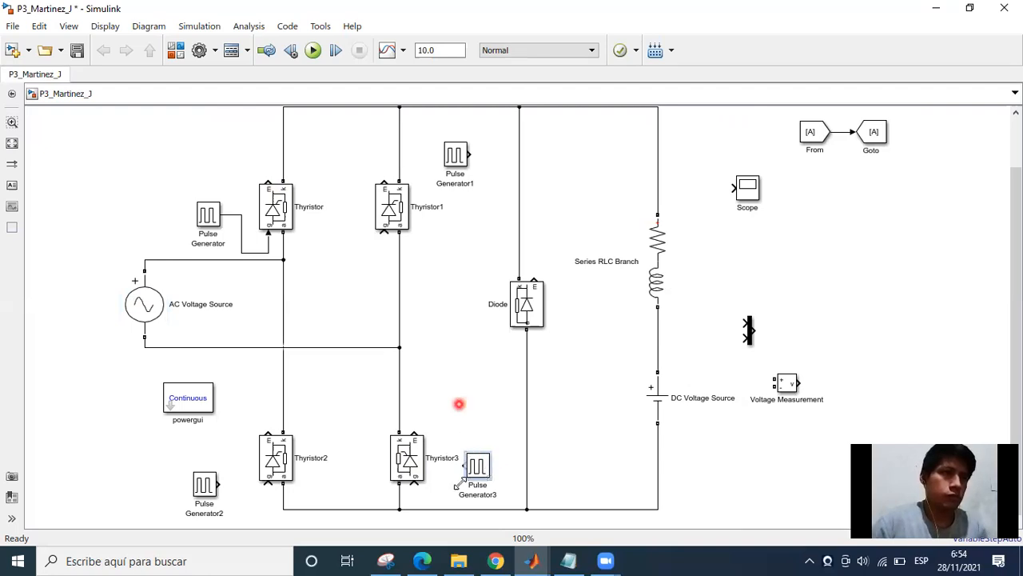
click(443, 470)
Open Pulse Generator3's block parameters, move the dialog clear of the block, and set the period to 1/60 seconds.
double_click(479, 470)
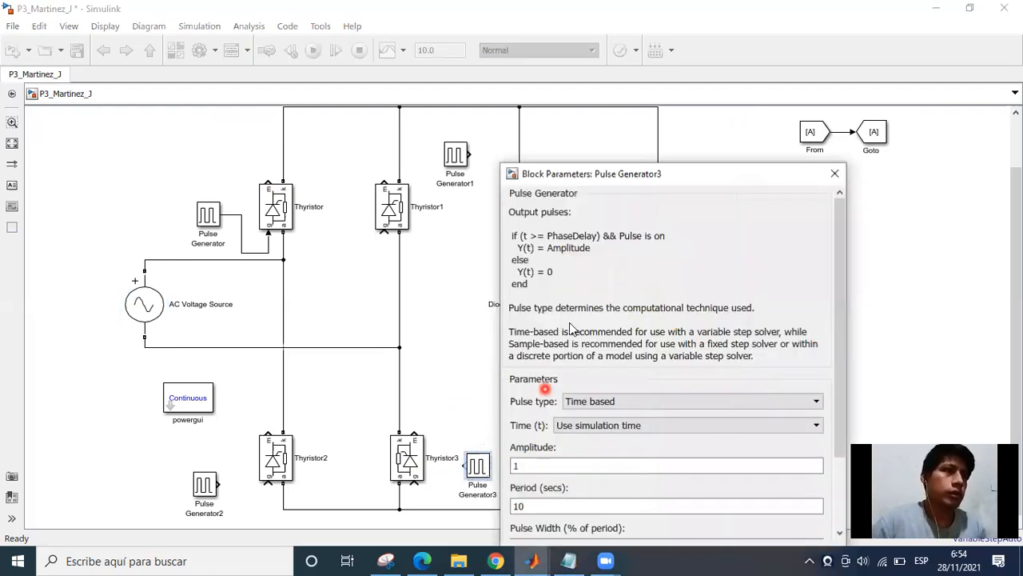
drag(596, 171, 568, 60)
click(821, 148)
drag(815, 160, 822, 256)
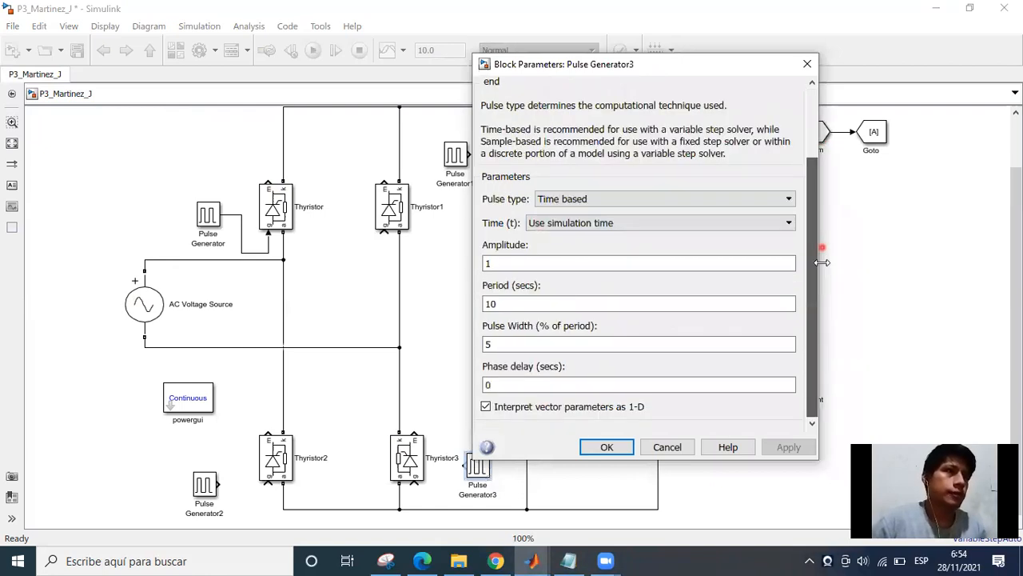
click(528, 265)
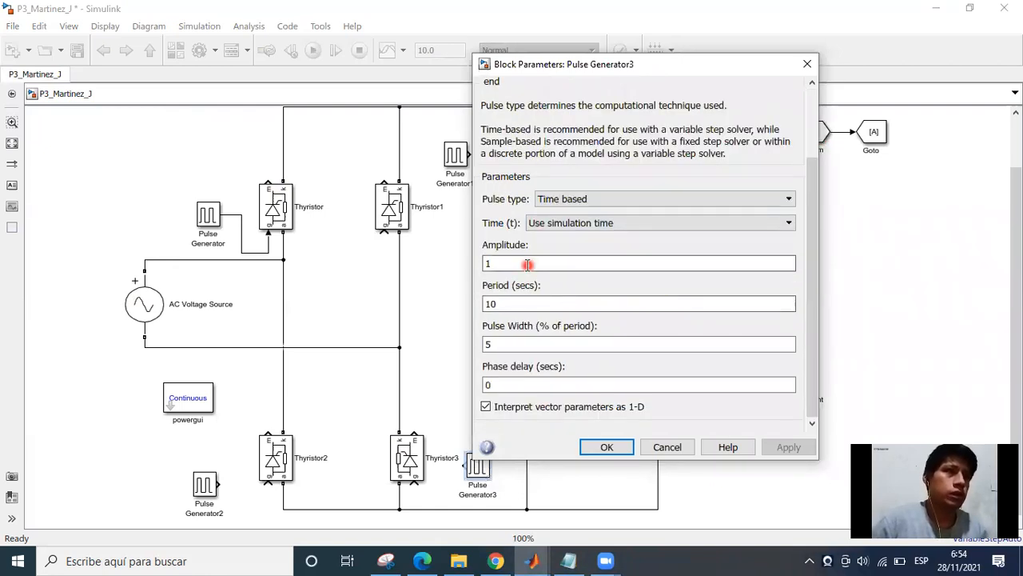
double_click(525, 264)
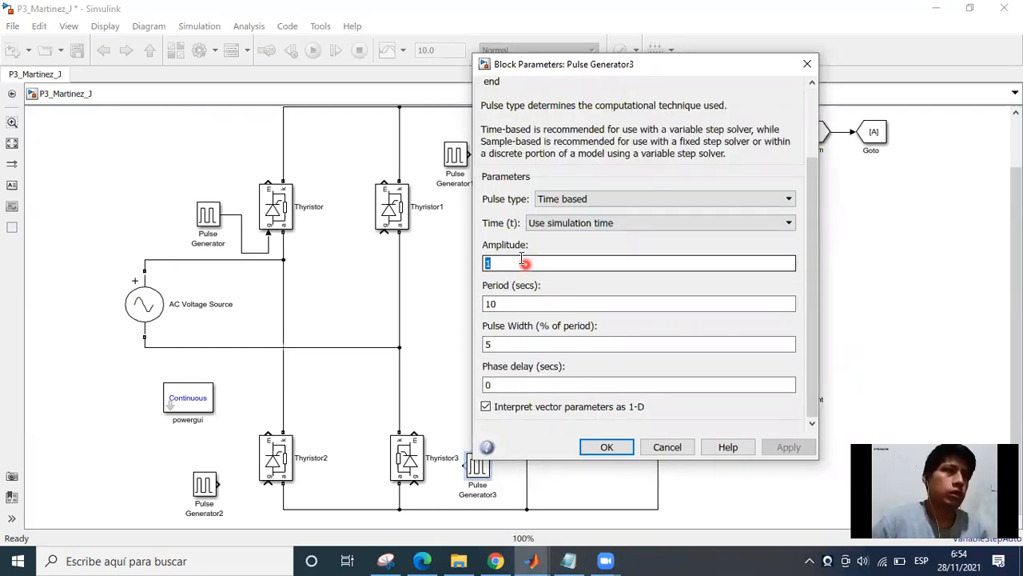
double_click(529, 311)
text(1/60)
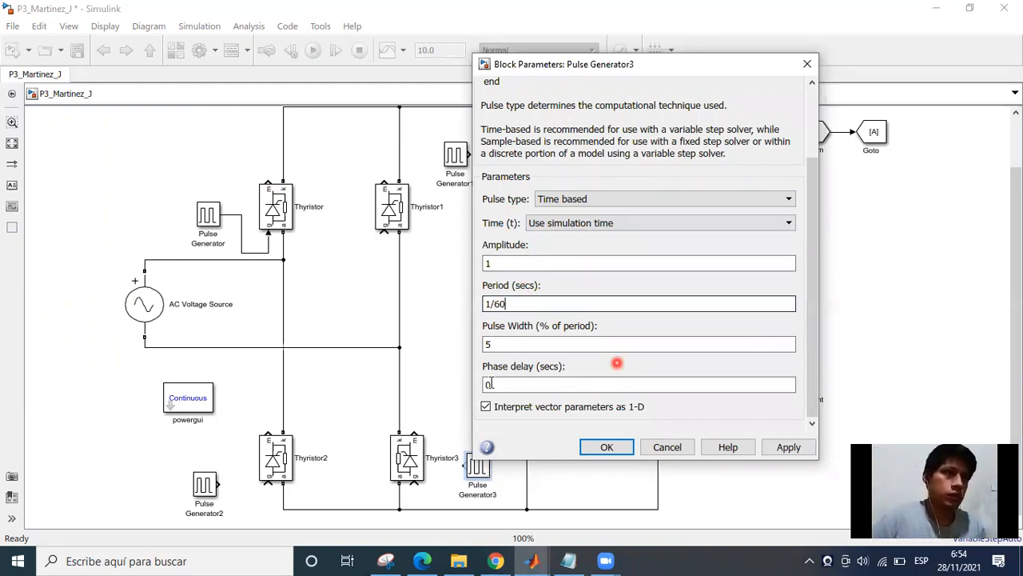
Set Pulse Generator3's phase delay to (1/60)/4 seconds and accept the block parameters.
double_click(523, 387)
text(1)
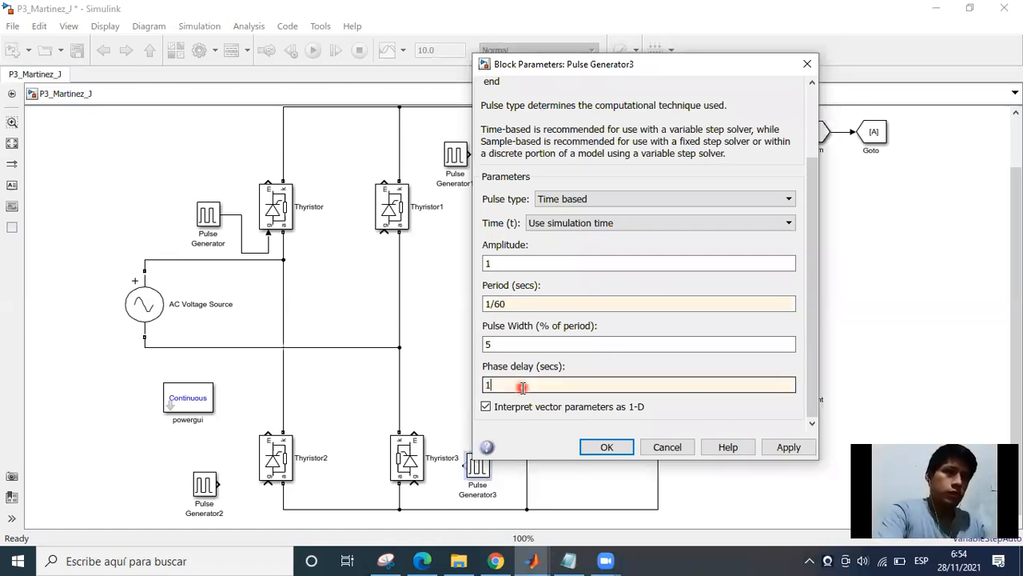
key(BackSpace)
text(())
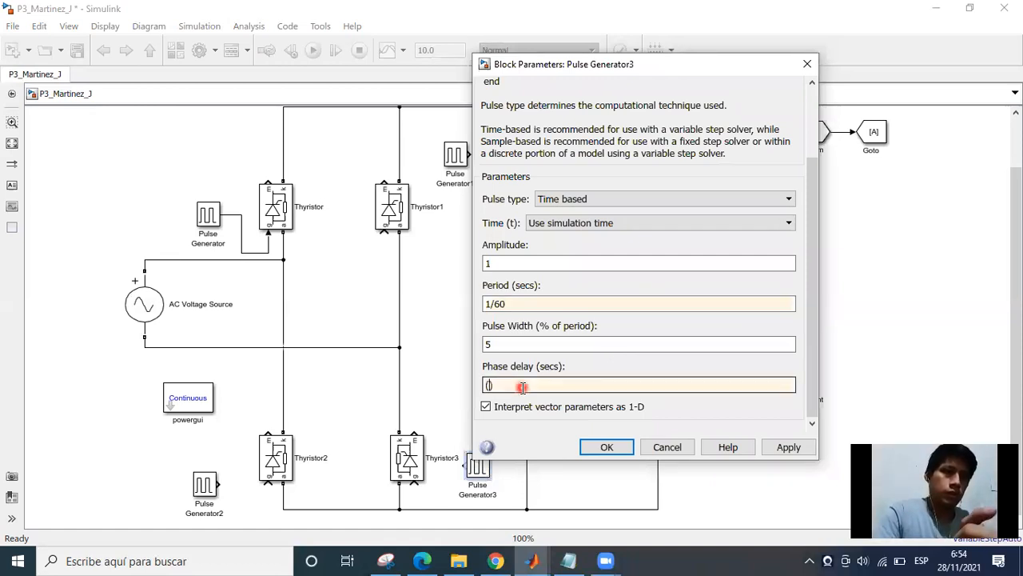
text(1/0)
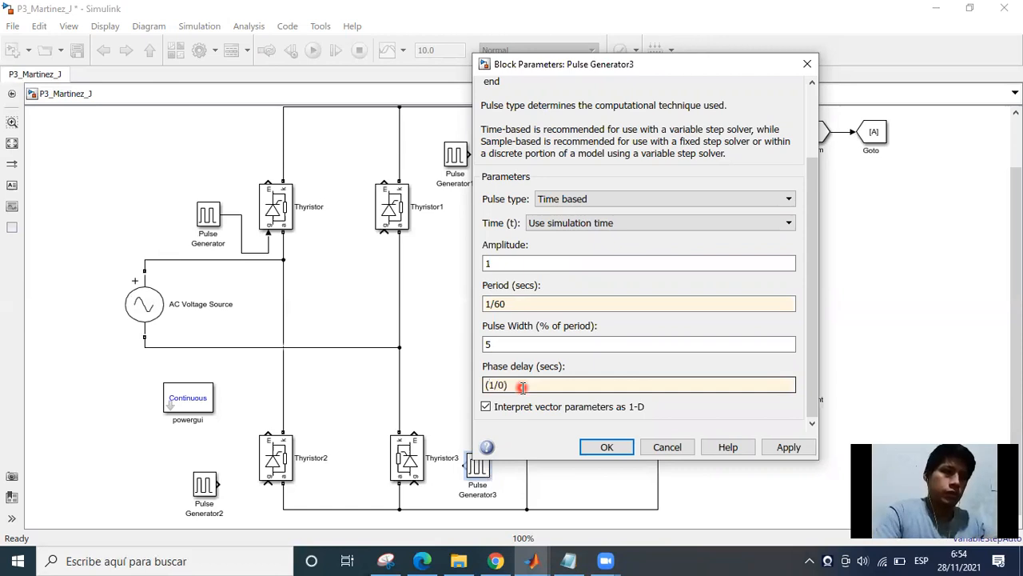
key(BackSpace)
text(60))
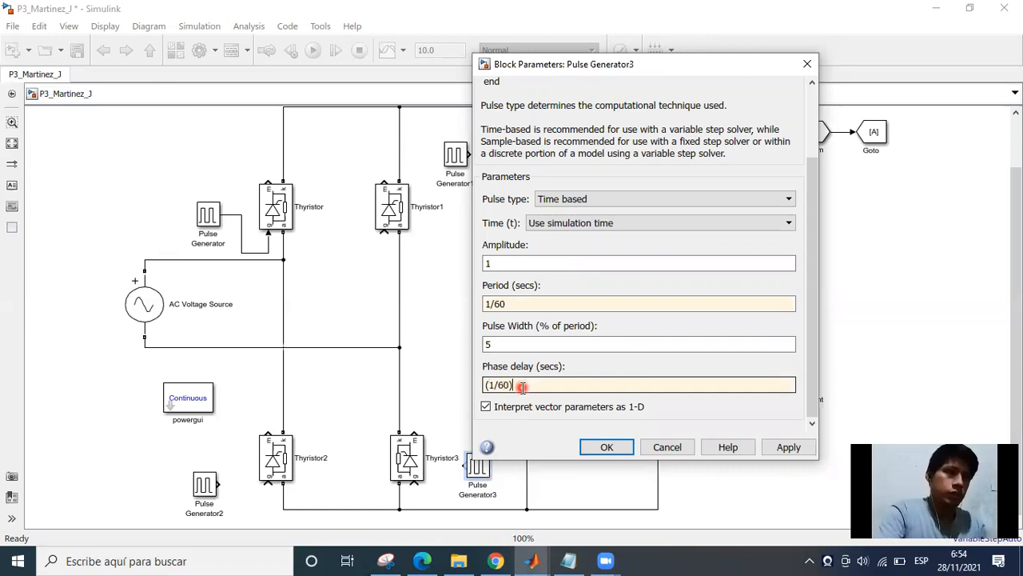
text(/)
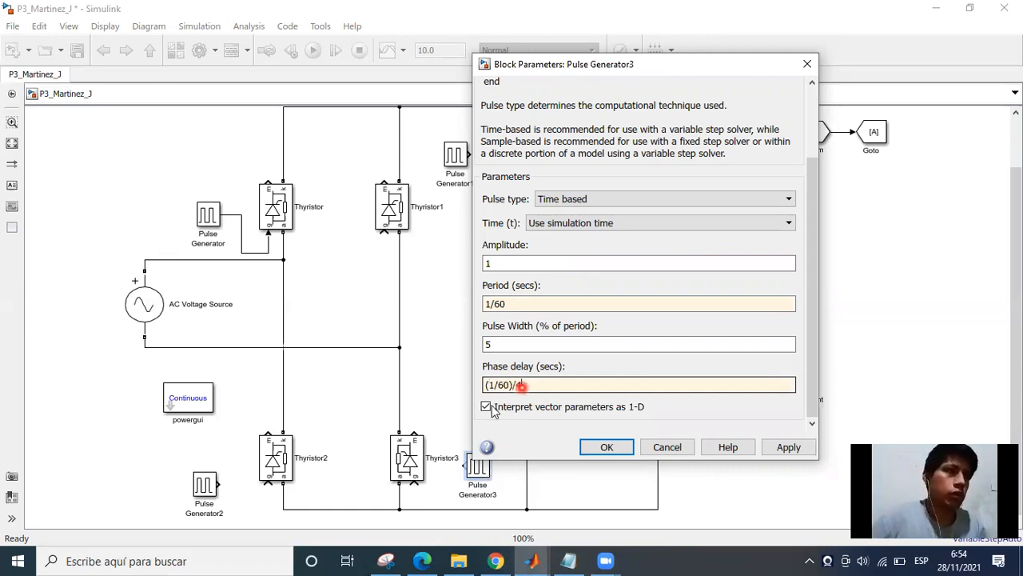
text(4)
key(Return)
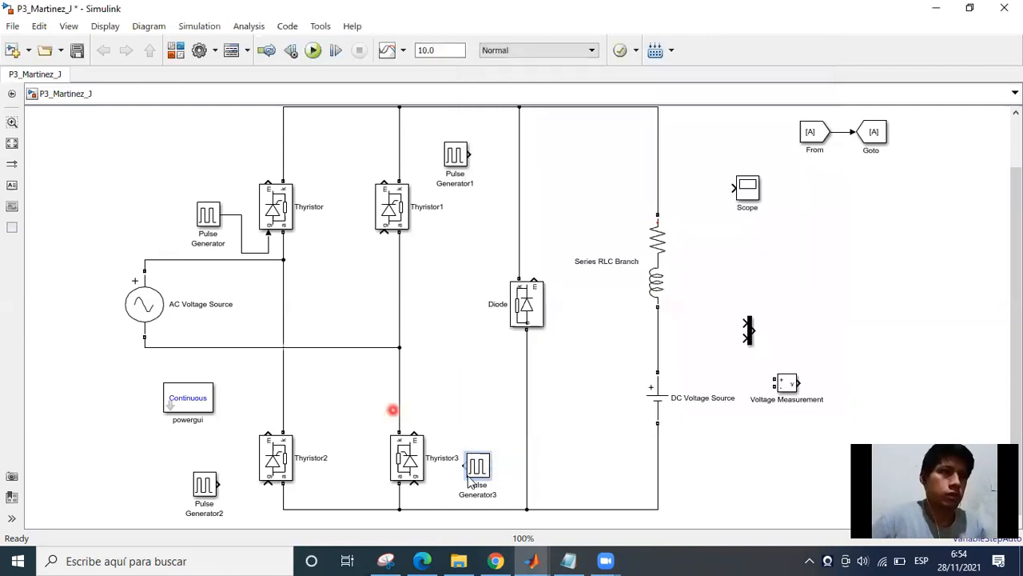
Wire Pulse Generator3's output to Thyristor3's gate and lower the generator so the connection runs straight.
drag(465, 465, 414, 486)
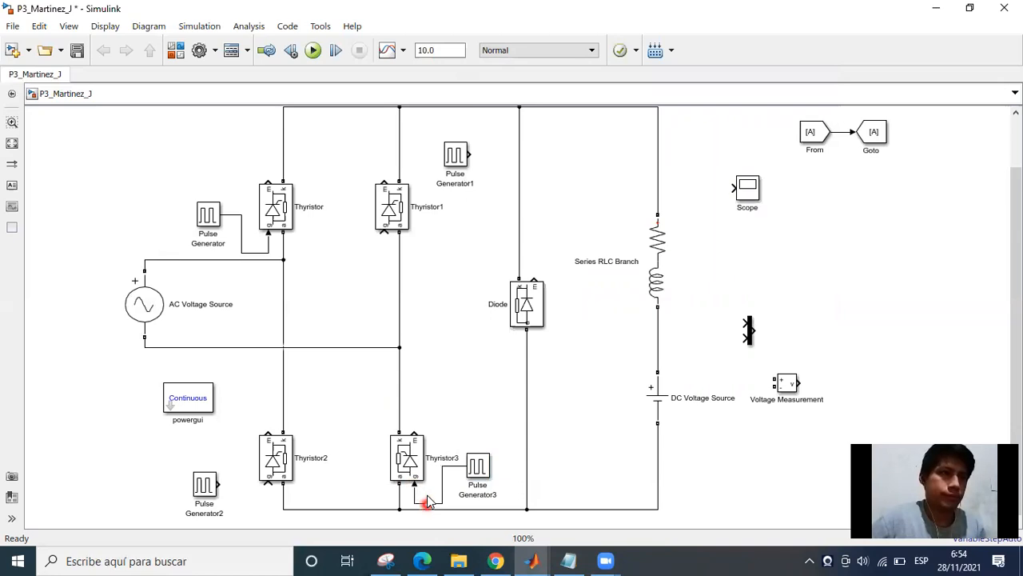
click(478, 479)
drag(482, 496, 472, 497)
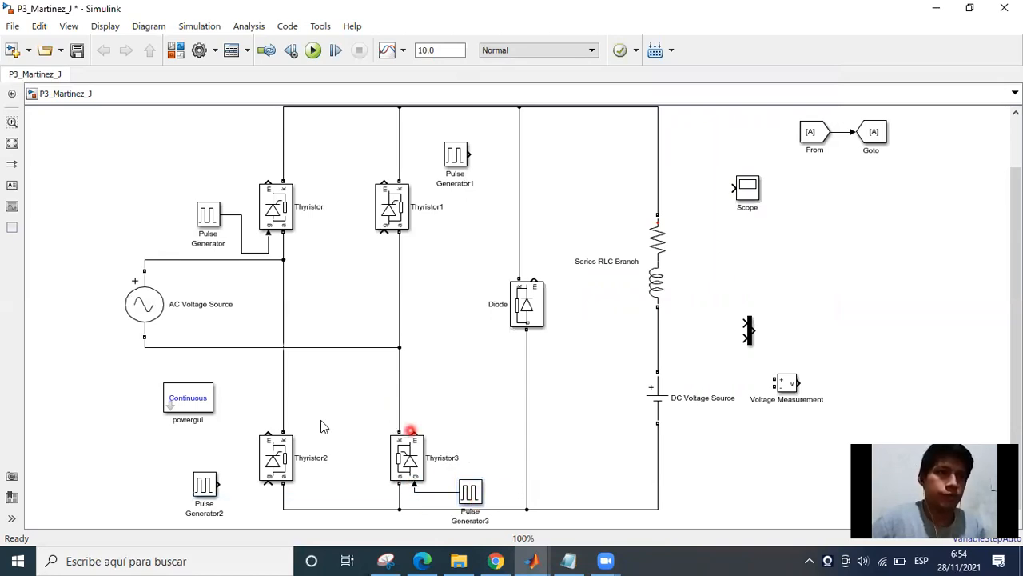
click(450, 171)
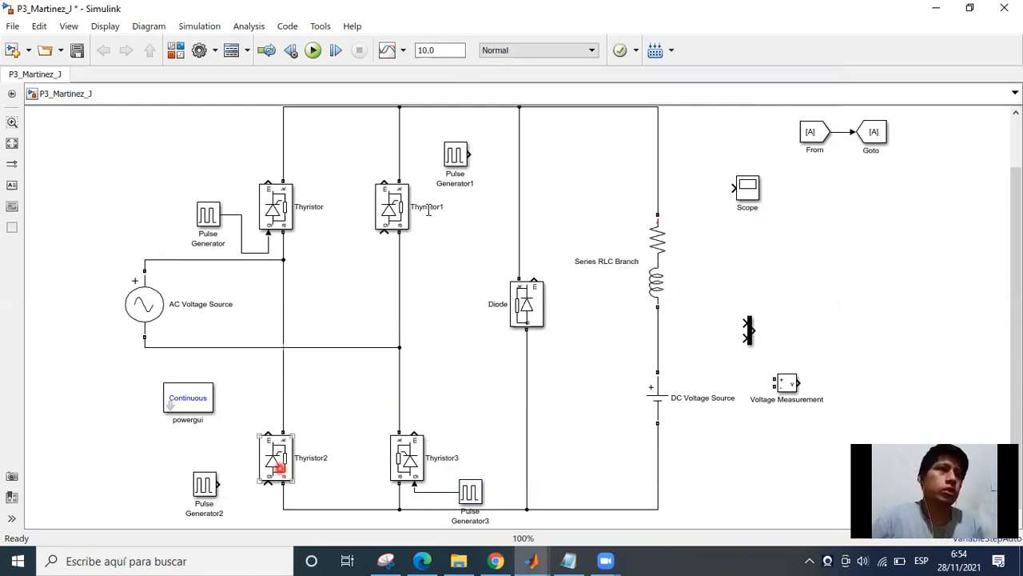
click(408, 198)
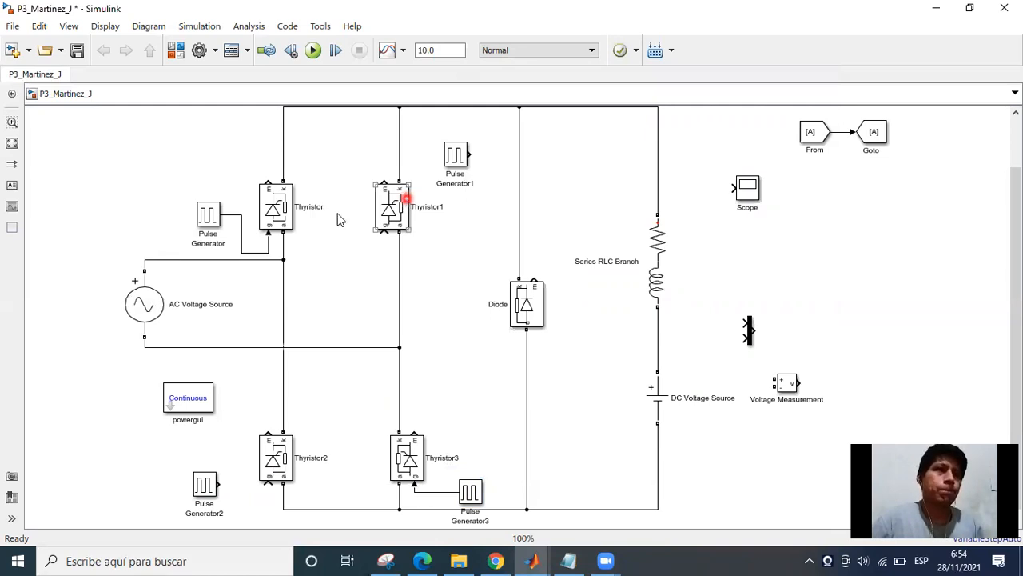
click(274, 219)
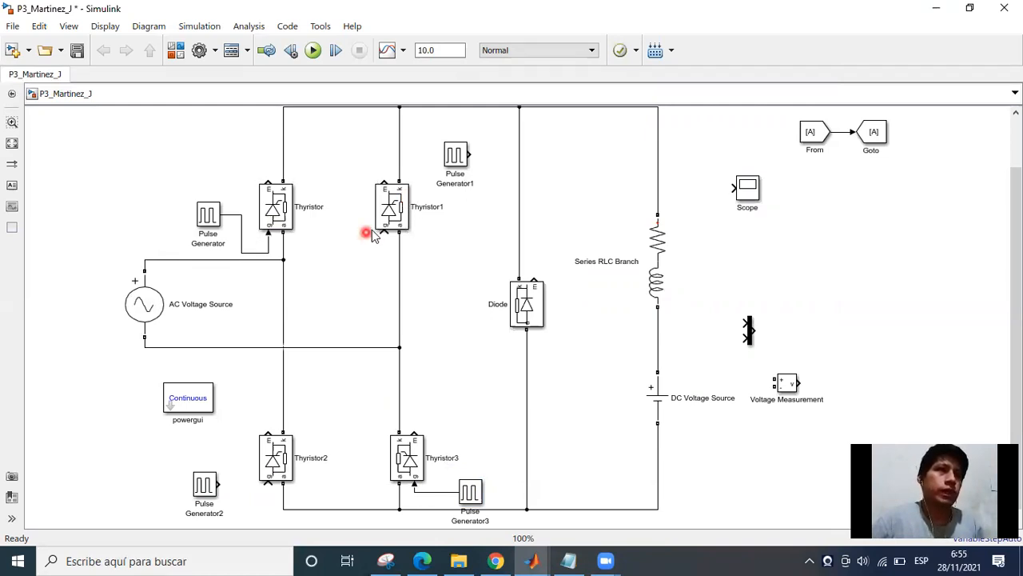
click(356, 352)
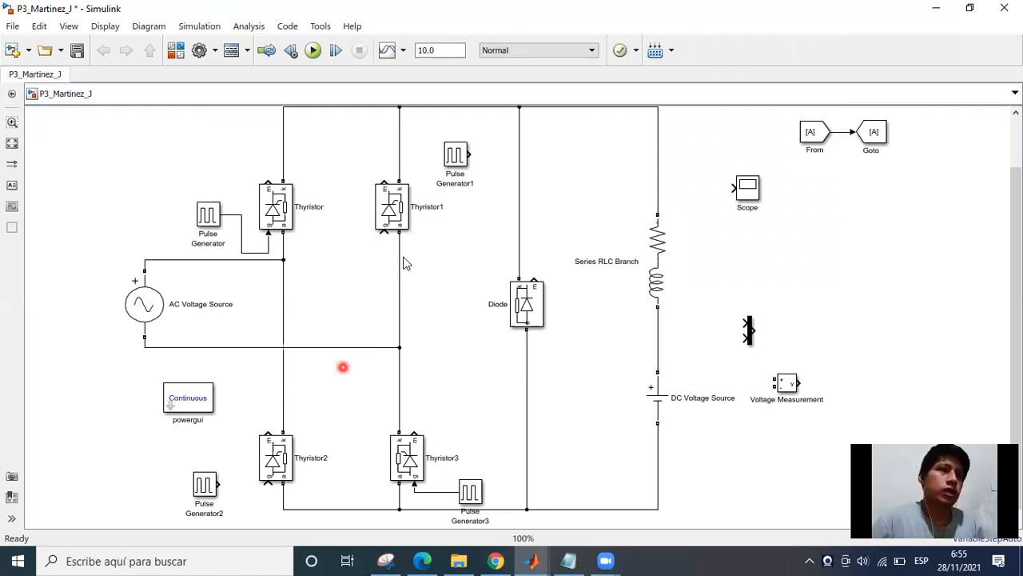
click(376, 314)
click(395, 249)
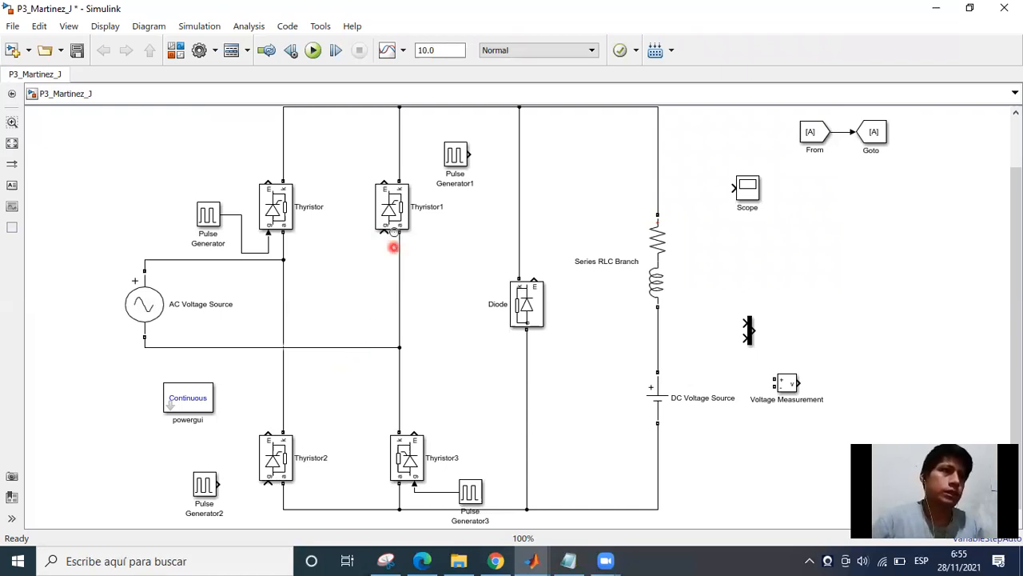
click(395, 225)
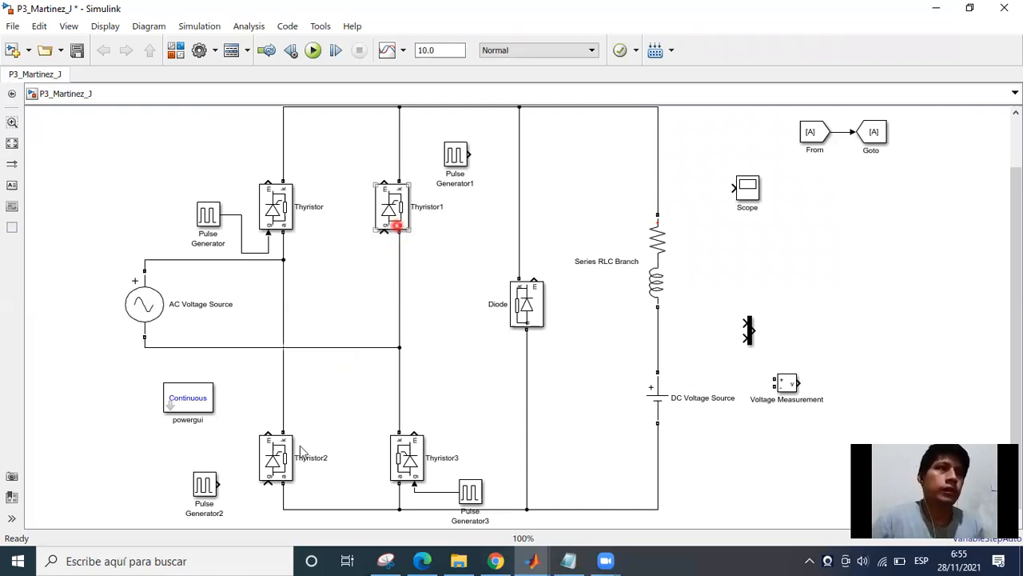
click(390, 192)
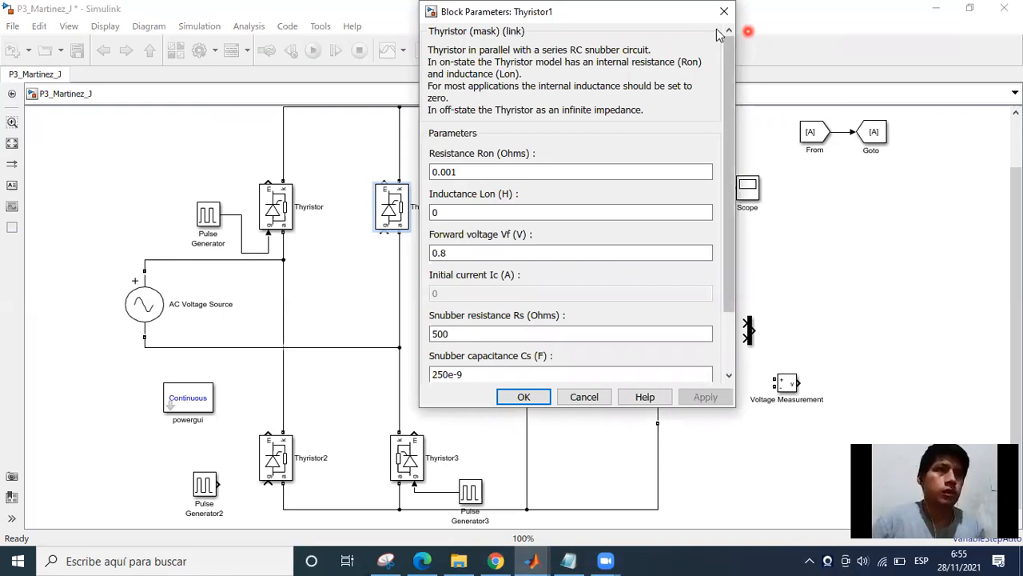
Try rotating Thyristor1, and undo the rotation.
click(399, 220)
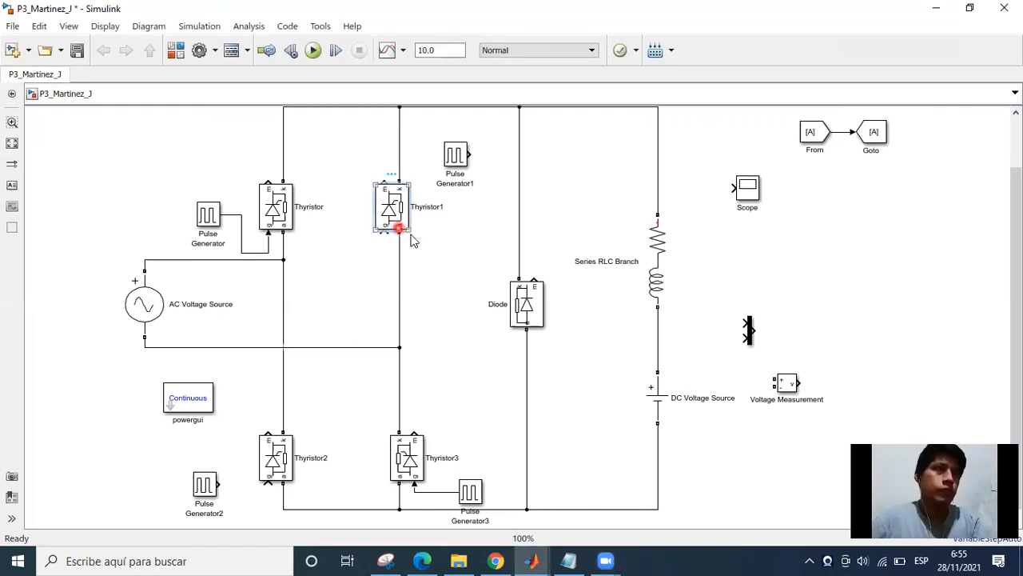
key(ctrl+r)
click(397, 211)
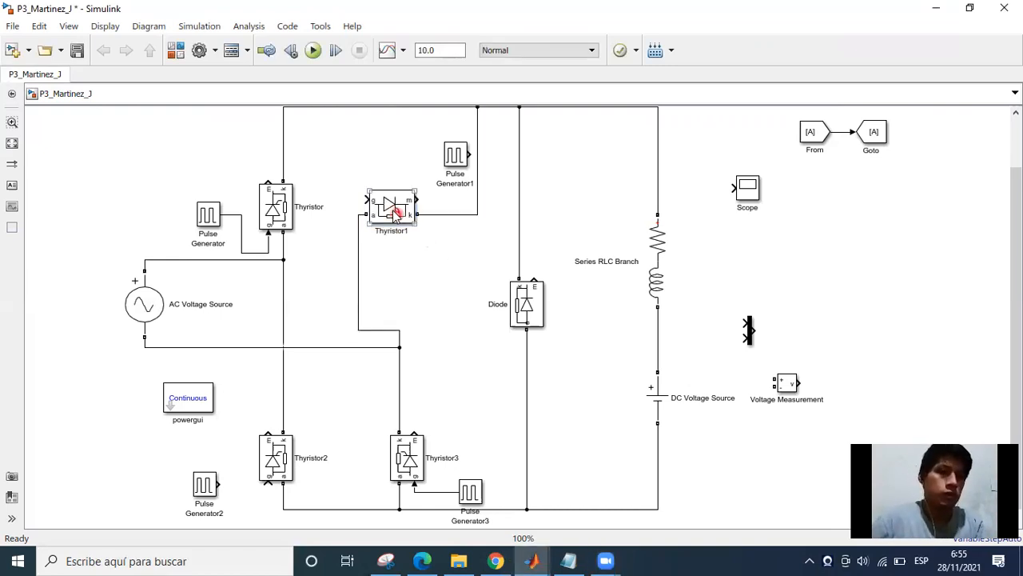
click(392, 211)
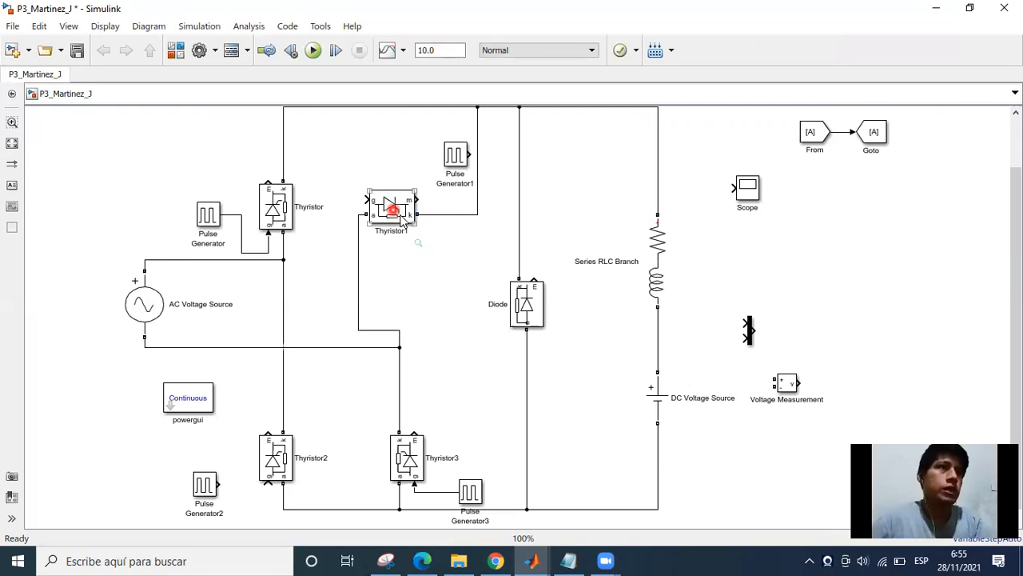
key(ctrl+z)
click(457, 281)
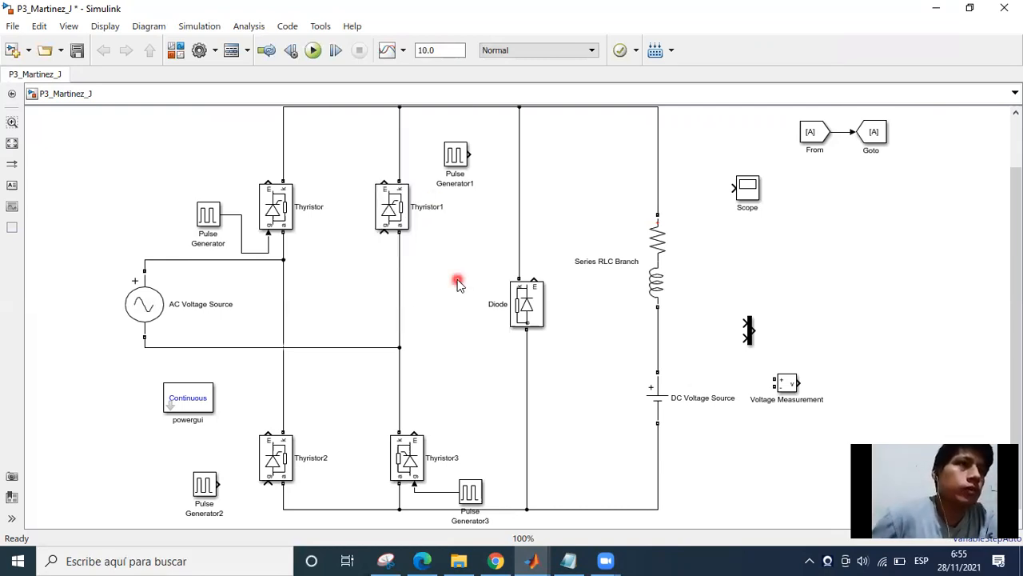
Flip Thyristor1 so its gate is on the side facing the Diode, and realign it vertically with Thyristor3.
click(413, 235)
click(450, 260)
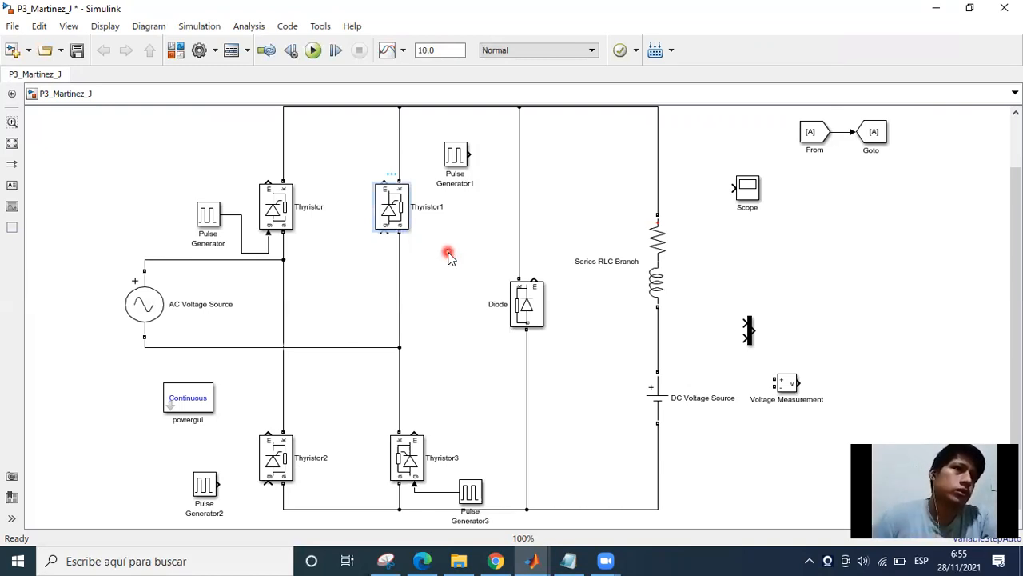
click(380, 232)
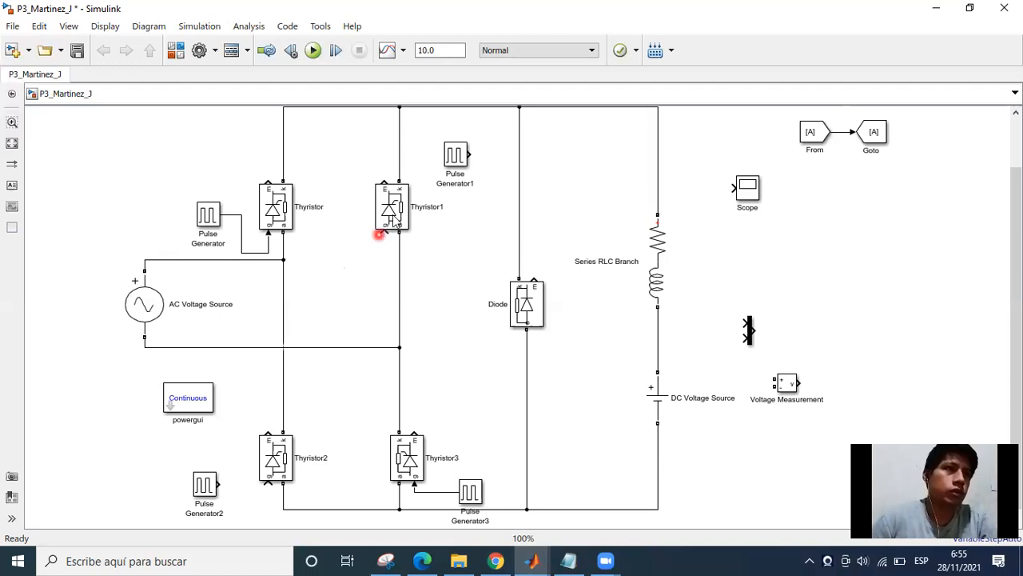
click(392, 210)
key(ctrl+i)
click(409, 246)
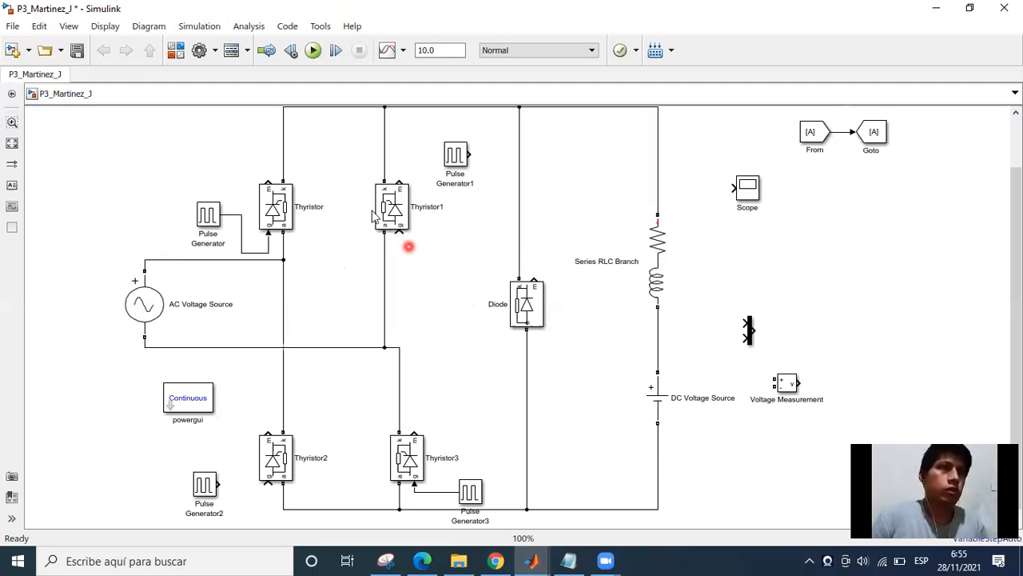
drag(392, 202, 411, 202)
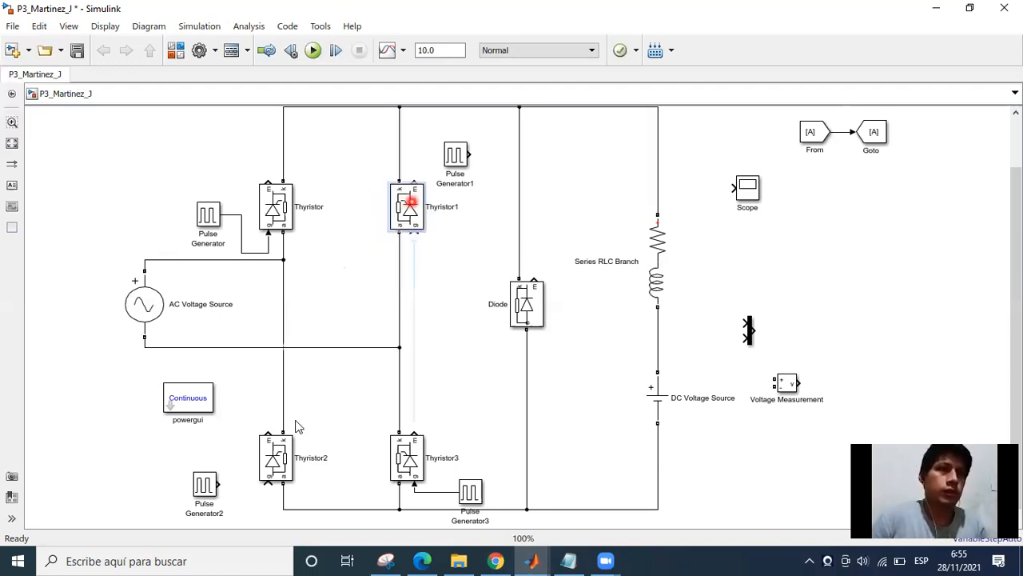
click(307, 446)
click(443, 391)
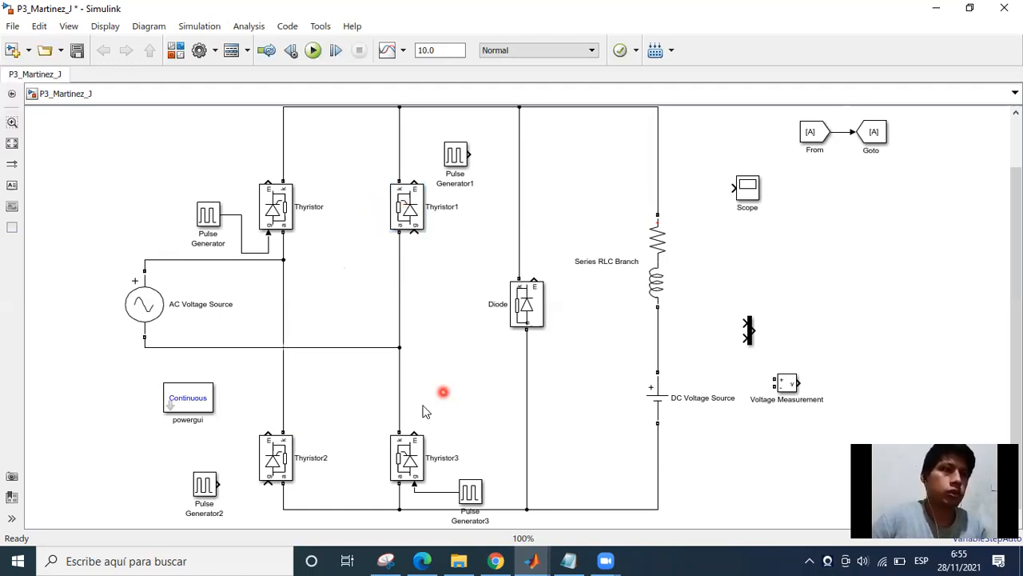
click(206, 489)
click(338, 422)
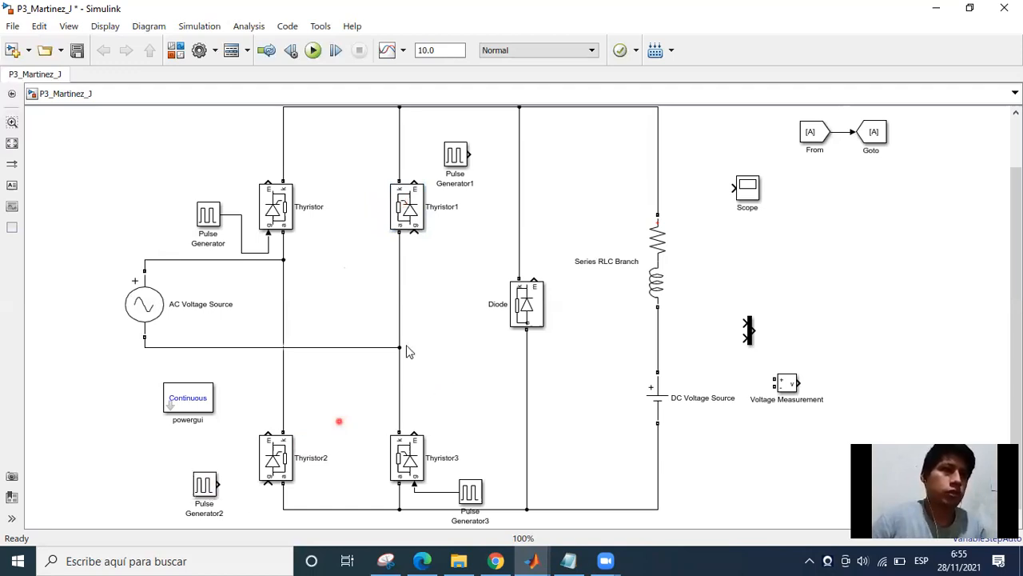
click(436, 294)
click(436, 295)
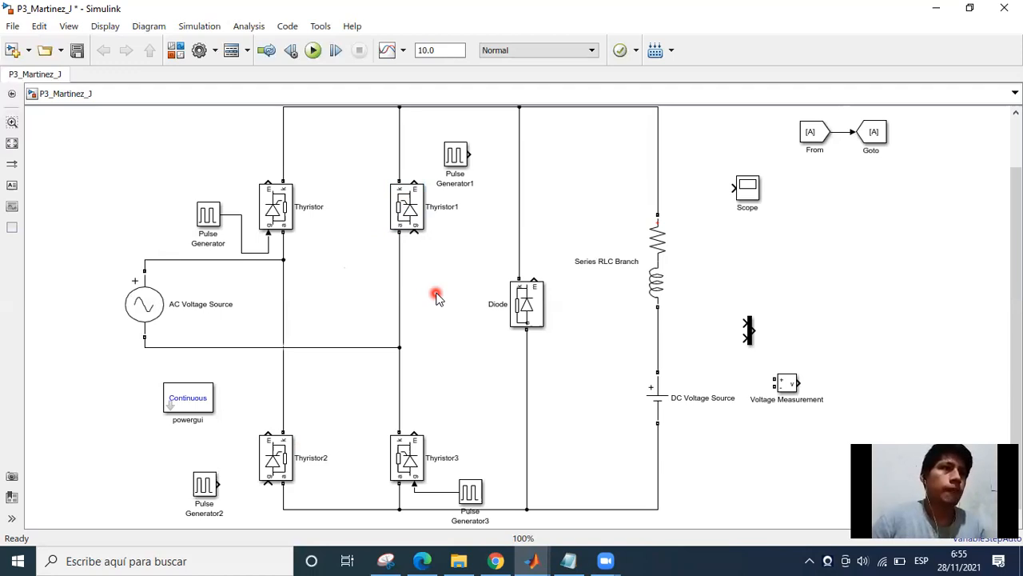
click(440, 250)
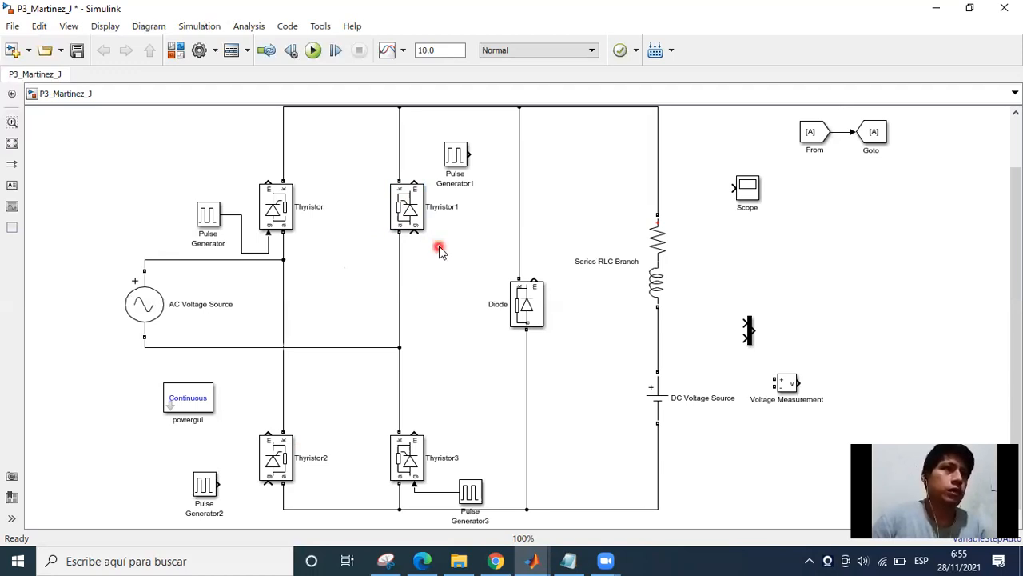
Move Pulse Generator1 between Thyristor1 and the Diode and flip it so its output faces Thyristor1.
click(450, 183)
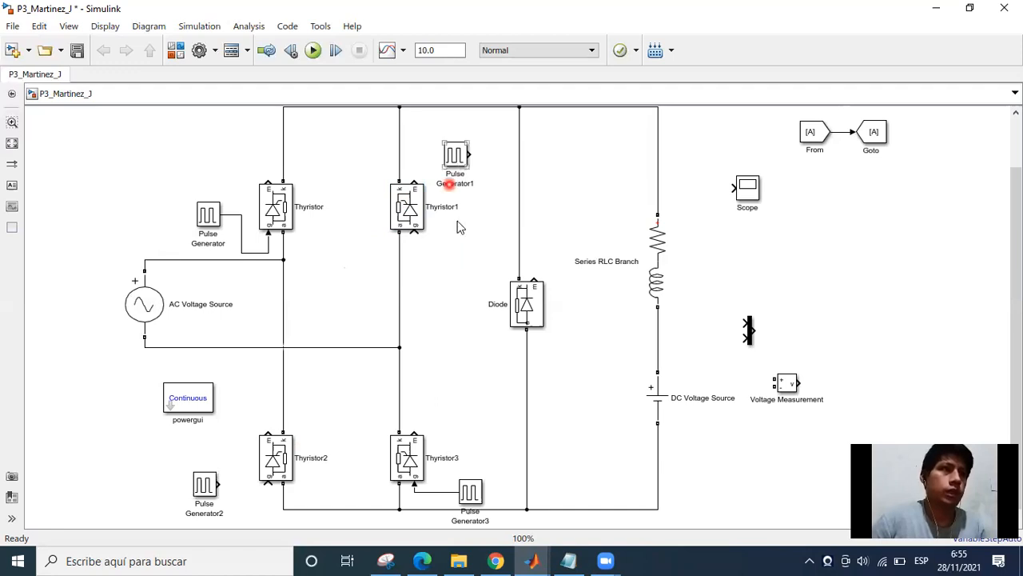
drag(456, 158, 479, 217)
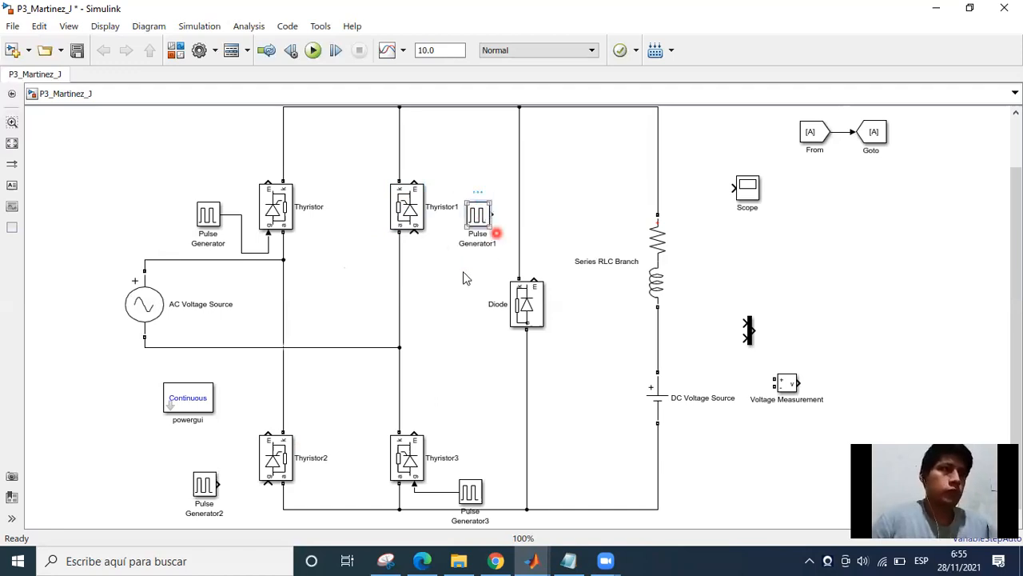
Set Pulse Generator1's period to 1/60 seconds in its block parameters.
double_click(479, 221)
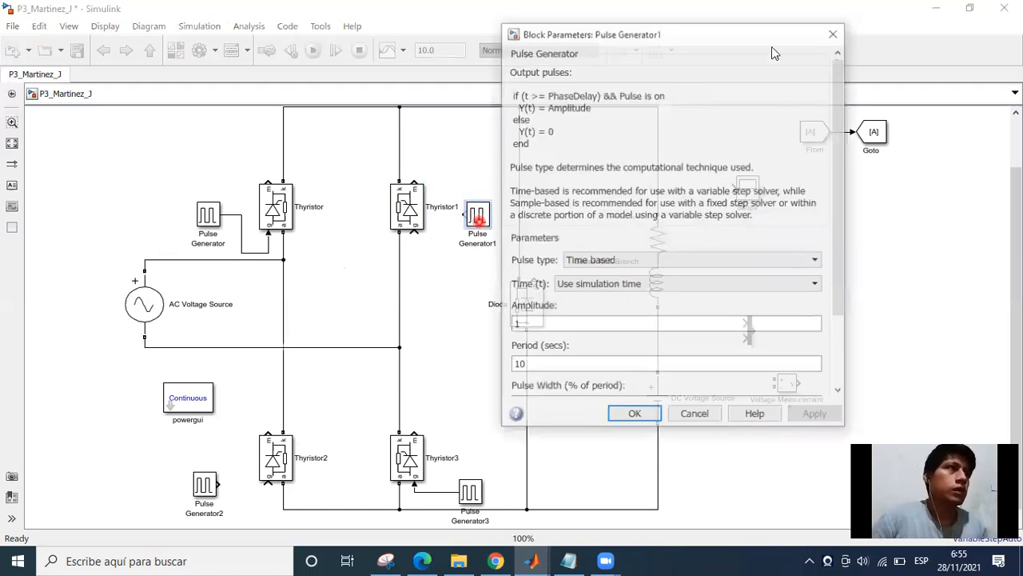
drag(797, 35, 664, 72)
drag(705, 175, 712, 292)
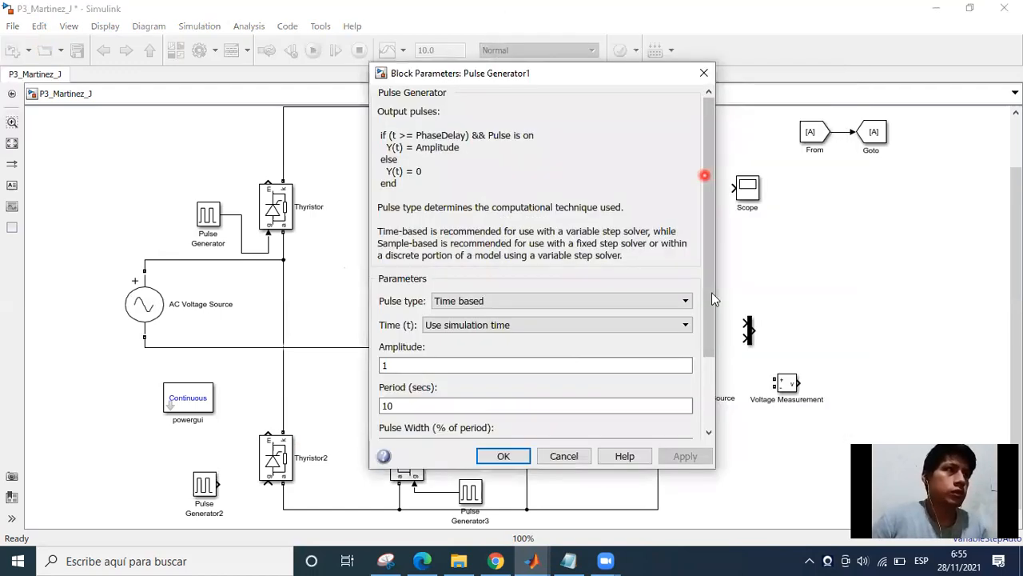
click(397, 315)
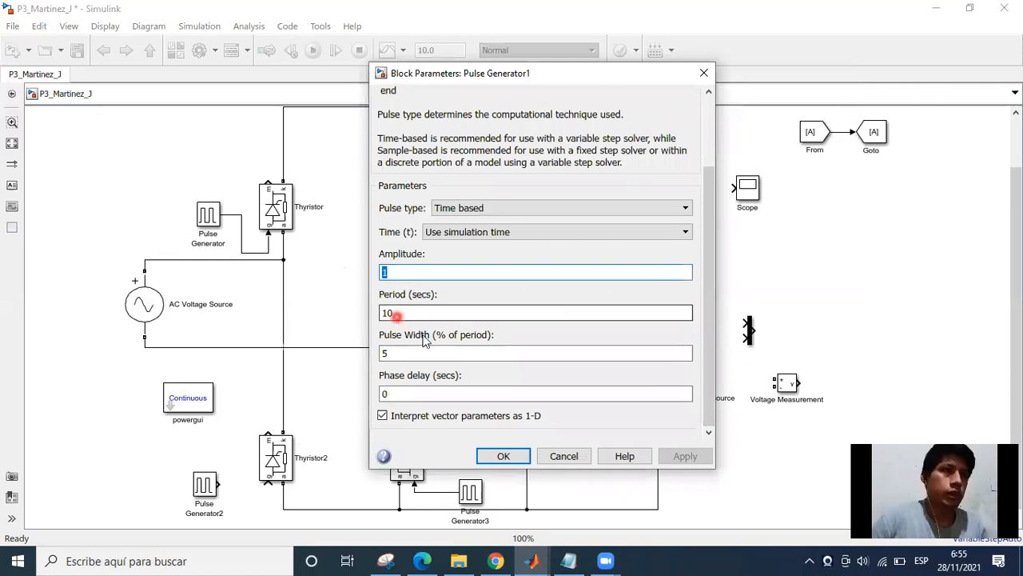
text(1/60)
click(423, 337)
mouse_move(709, 210)
mouse_down()
mouse_move(699, 278)
mouse_move(666, 307)
mouse_up()
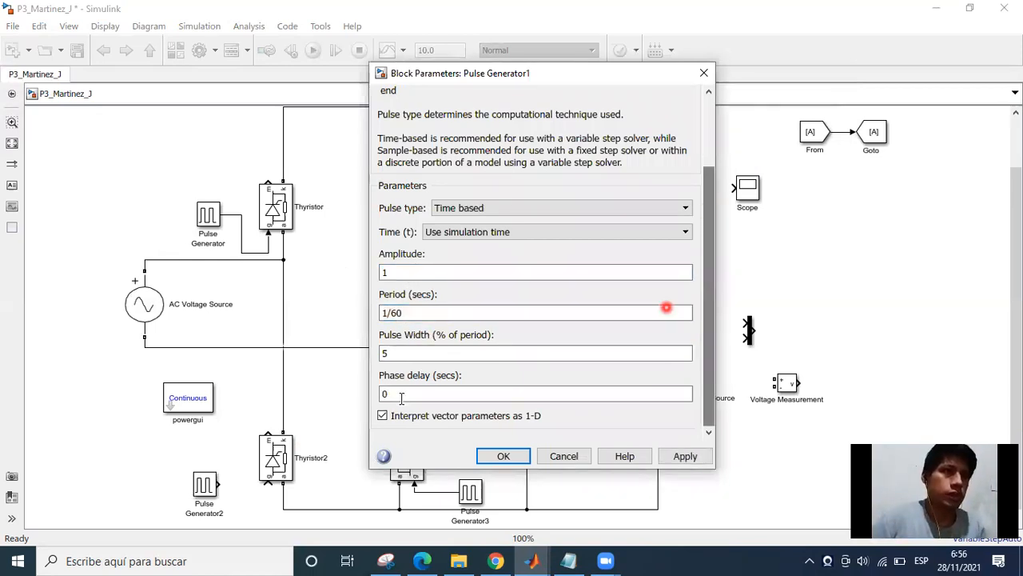
key(Tab)
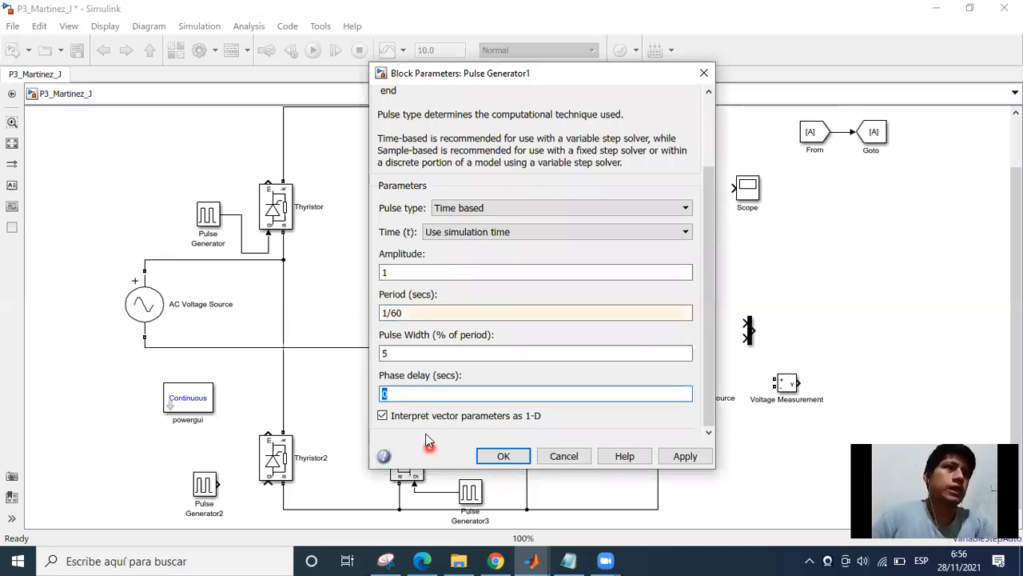
click(417, 73)
mouse_move(87, 146)
mouse_down()
mouse_move(61, 296)
mouse_move(83, 303)
mouse_up()
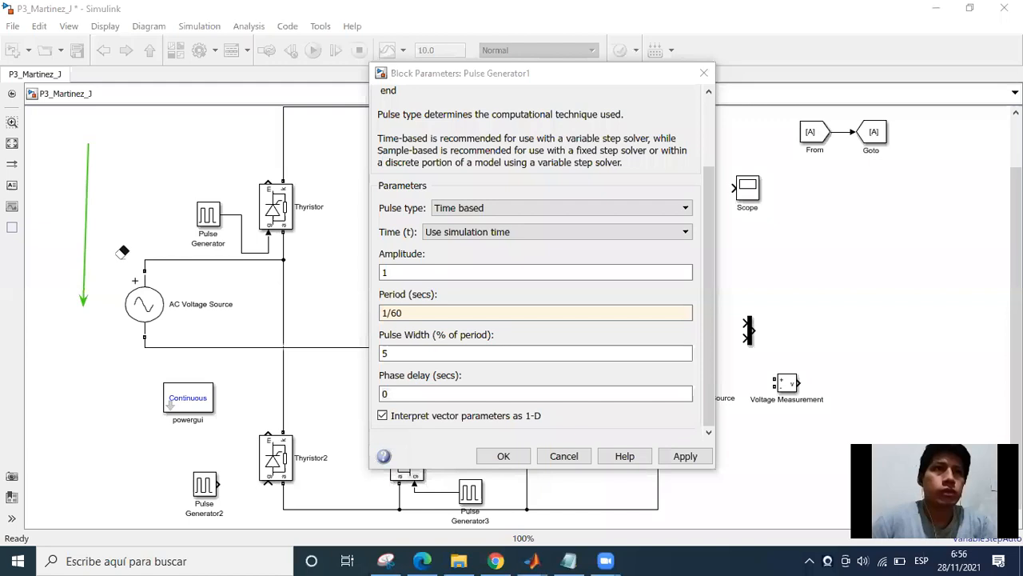
drag(79, 197, 259, 194)
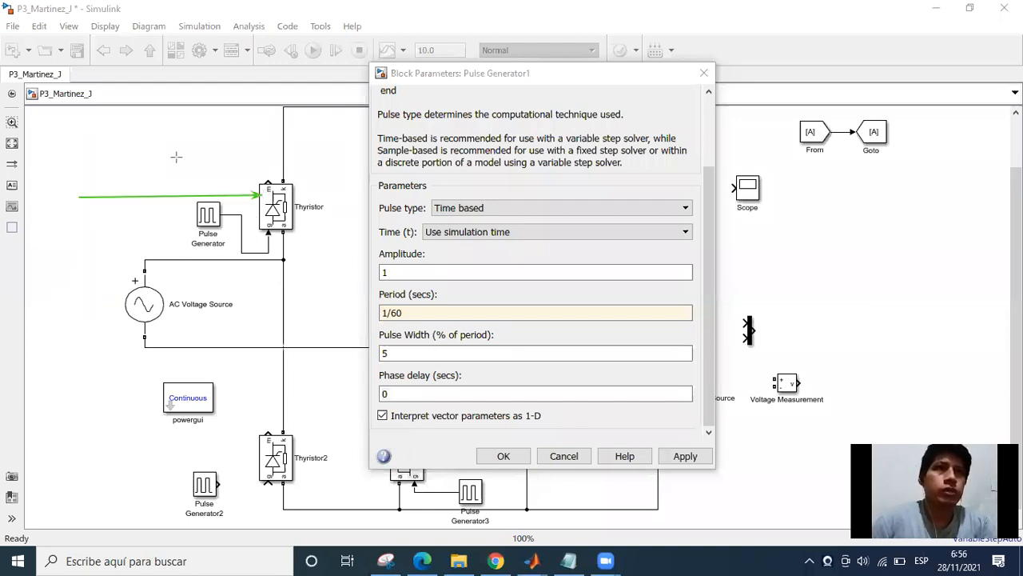
drag(77, 196, 77, 108)
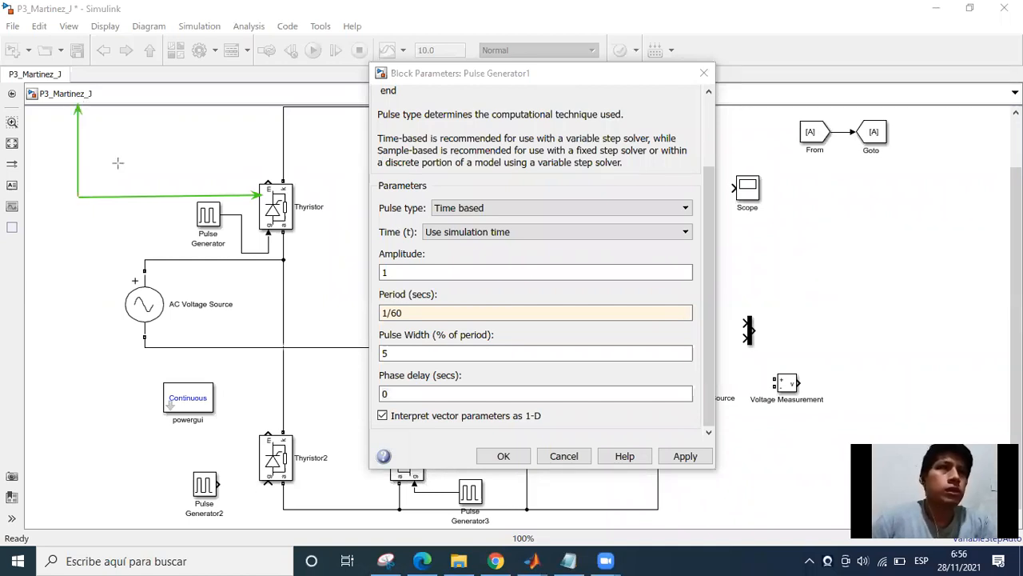
drag(79, 195, 79, 183)
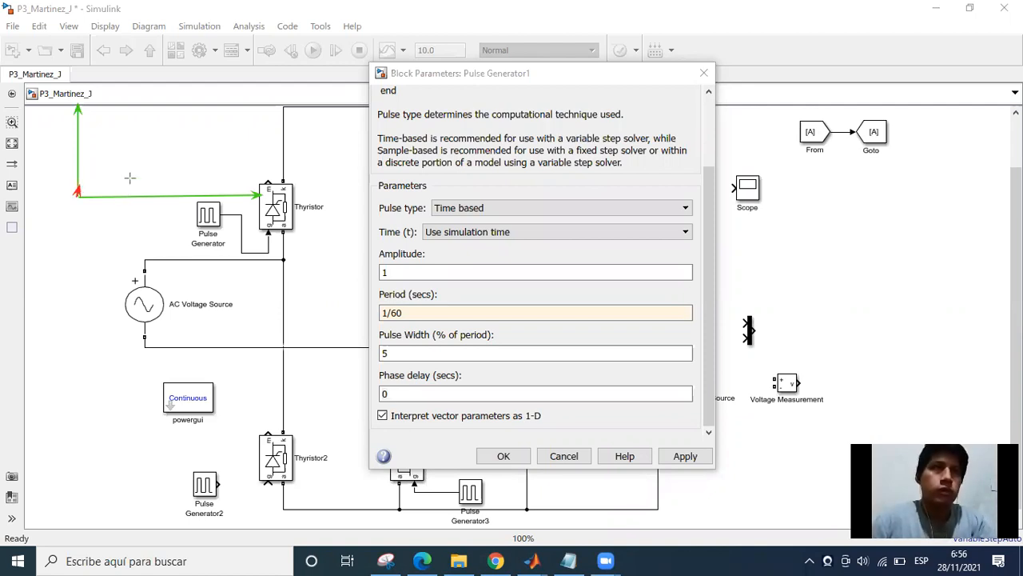
key(ctrl+z)
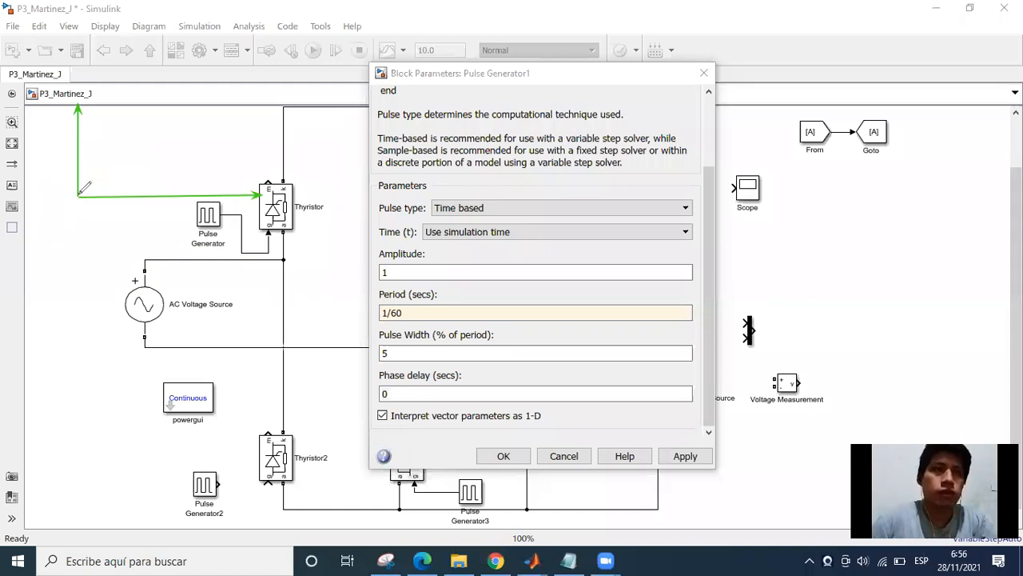
mouse_move(78, 192)
mouse_down()
mouse_move(142, 145)
mouse_move(158, 210)
mouse_up()
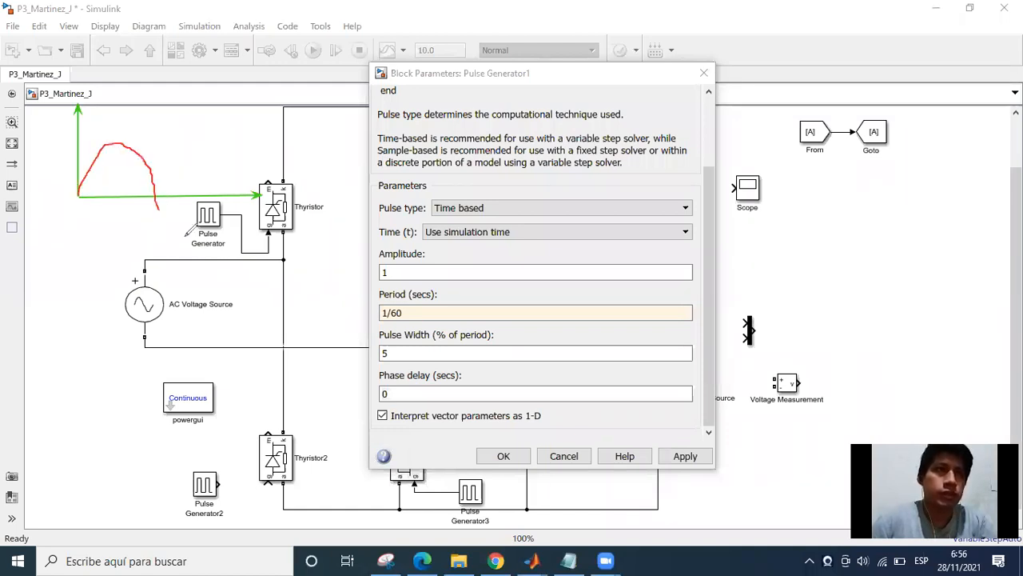
drag(234, 230, 260, 192)
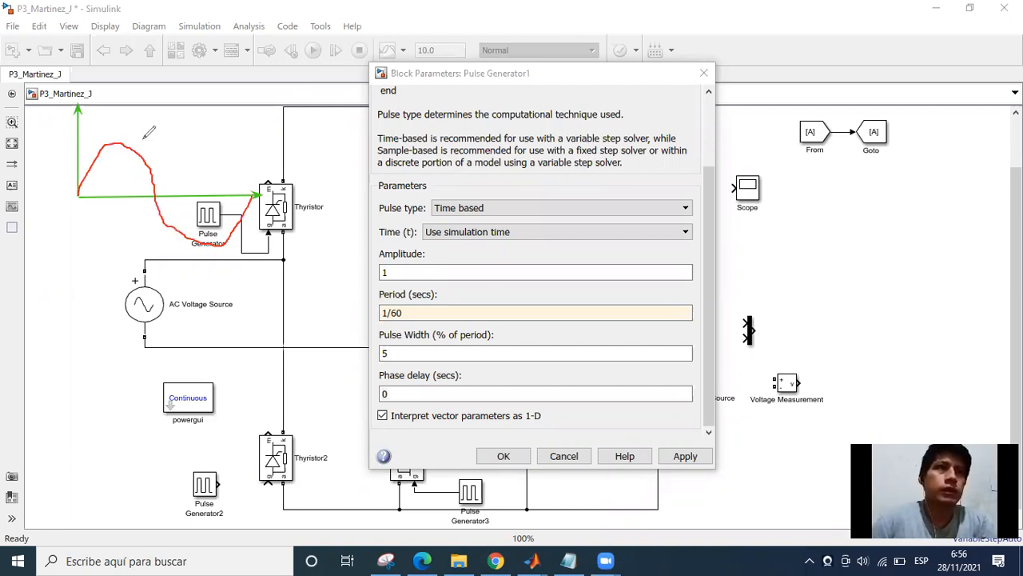
drag(113, 161, 115, 181)
drag(107, 176, 120, 172)
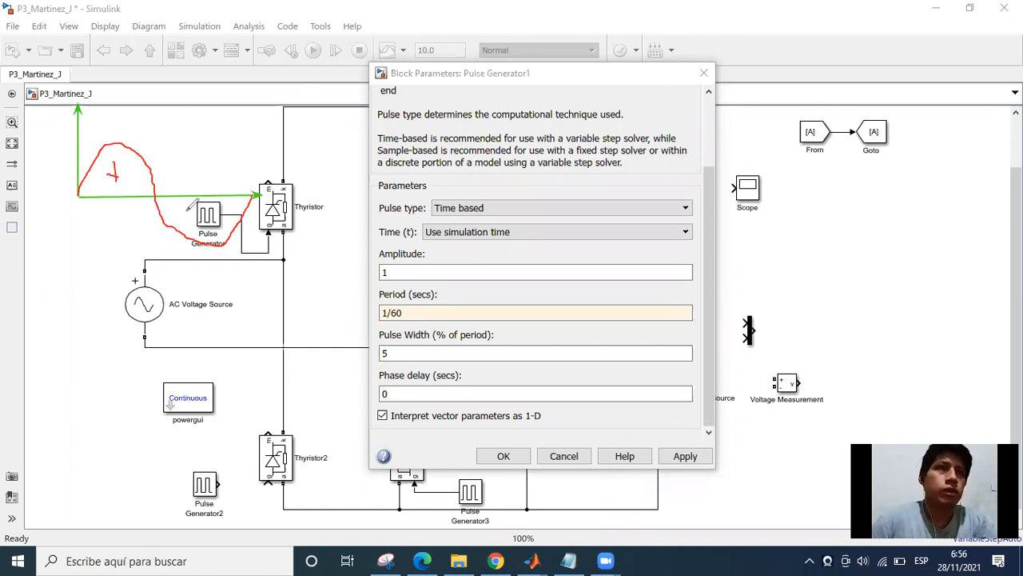
mouse_move(191, 211)
mouse_down()
mouse_move(203, 211)
mouse_move(196, 218)
mouse_up()
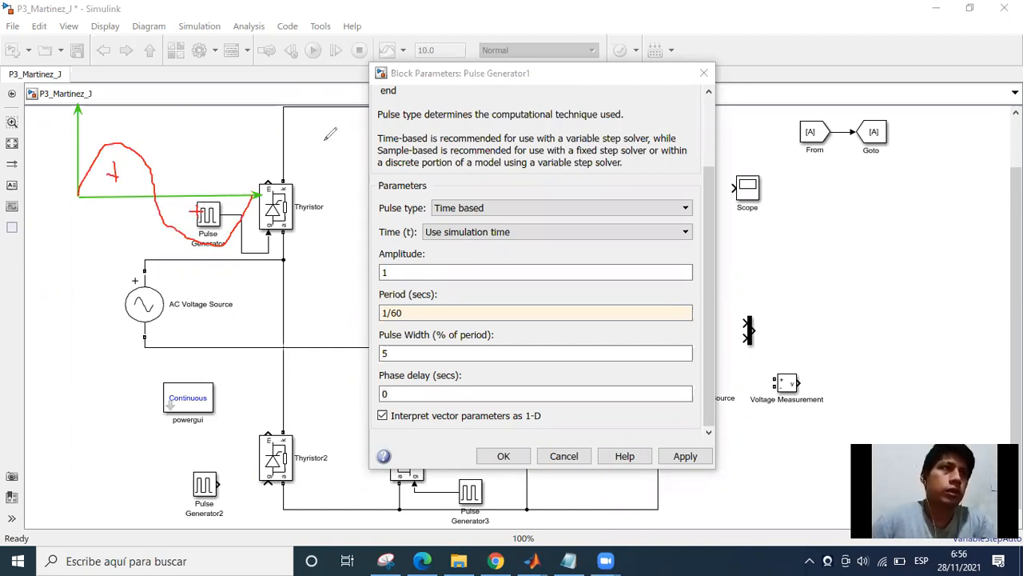
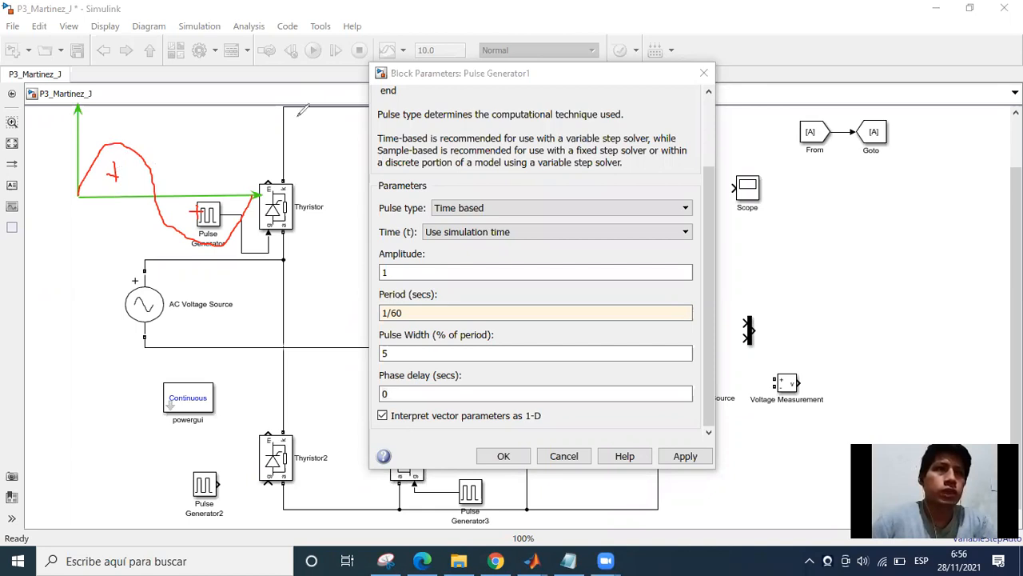
Mark the firing instants with vertical blue lines in both half-cycles of the annotated sine wave, and clear all annotations.
drag(121, 156, 113, 196)
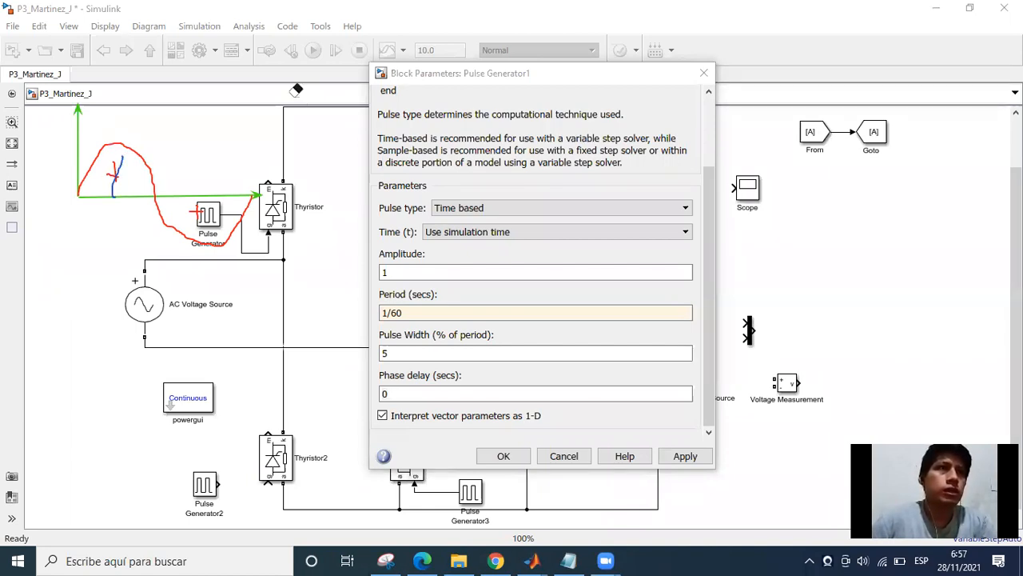
click(112, 195)
drag(112, 195, 112, 145)
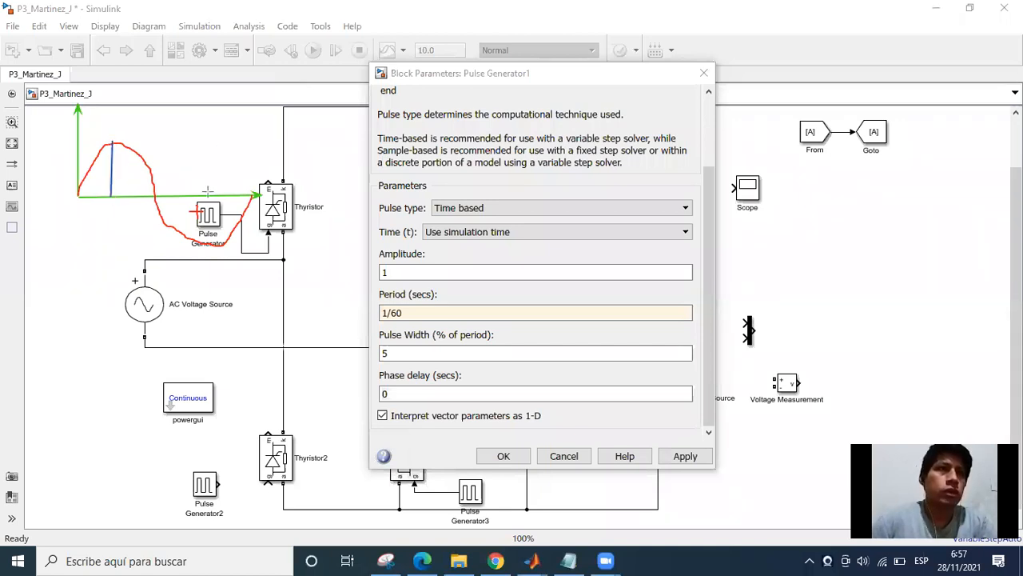
drag(205, 195, 203, 248)
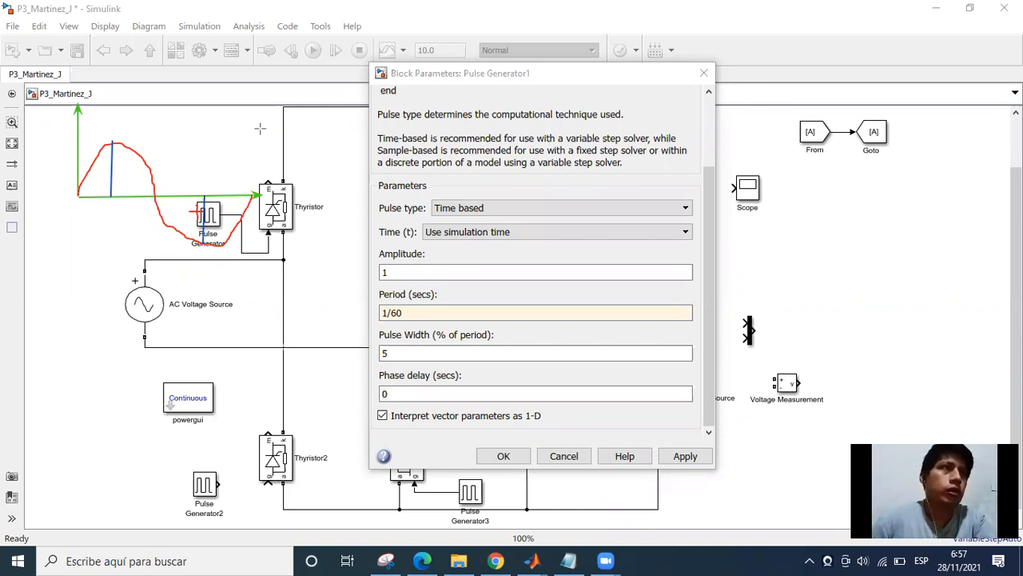
click(215, 91)
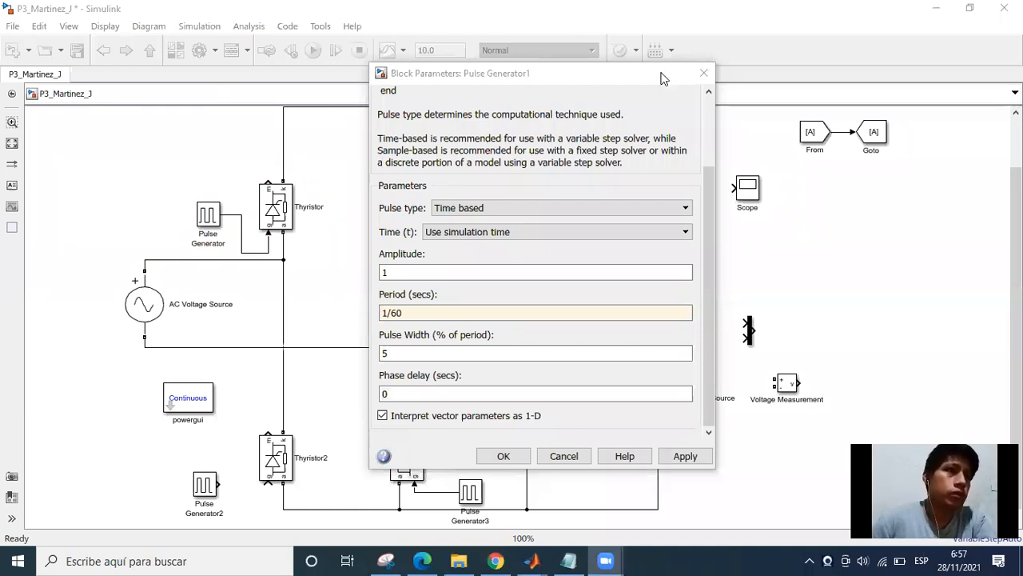
Set Pulse Generator1's phase delay to (1/60)/4 + (1/60)/2 seconds and accept the block parameters.
click(592, 348)
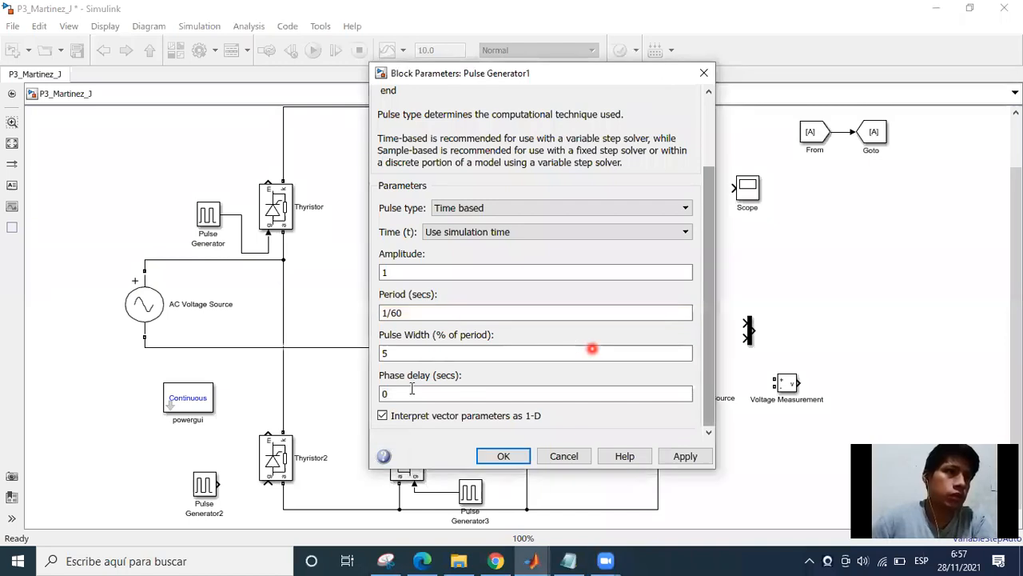
double_click(395, 394)
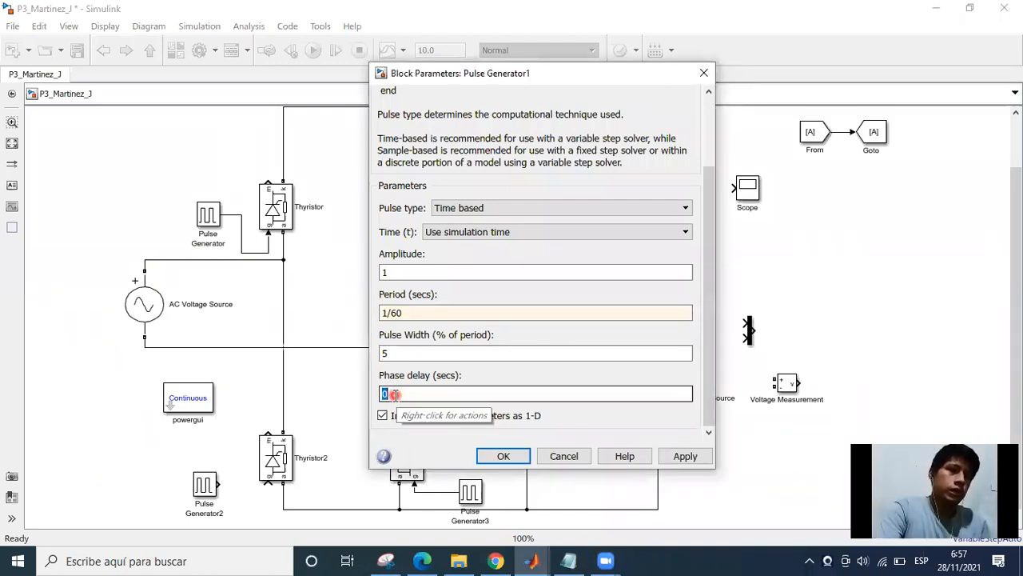
text(()
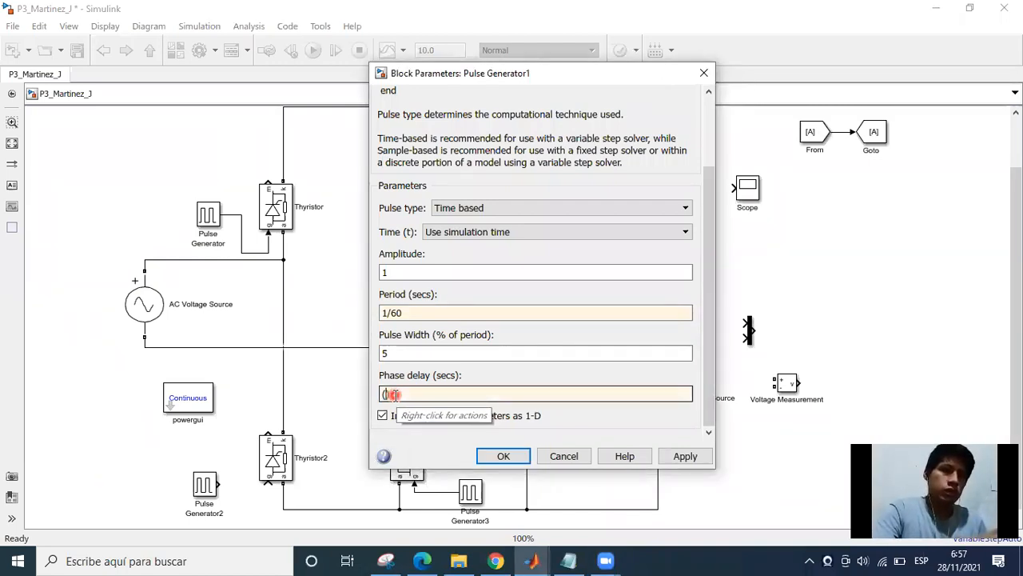
text(1/60)
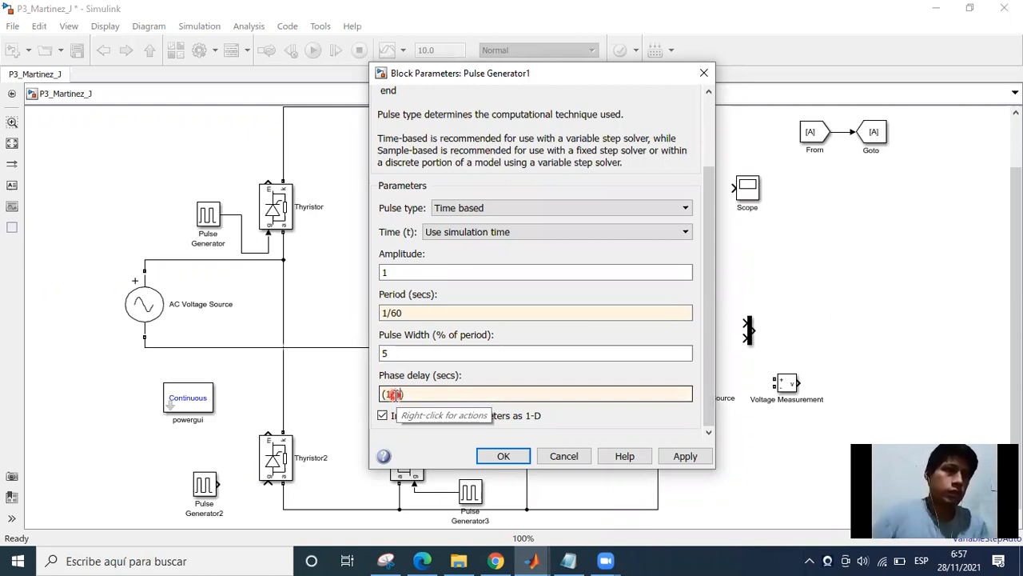
click(423, 428)
text(/4)
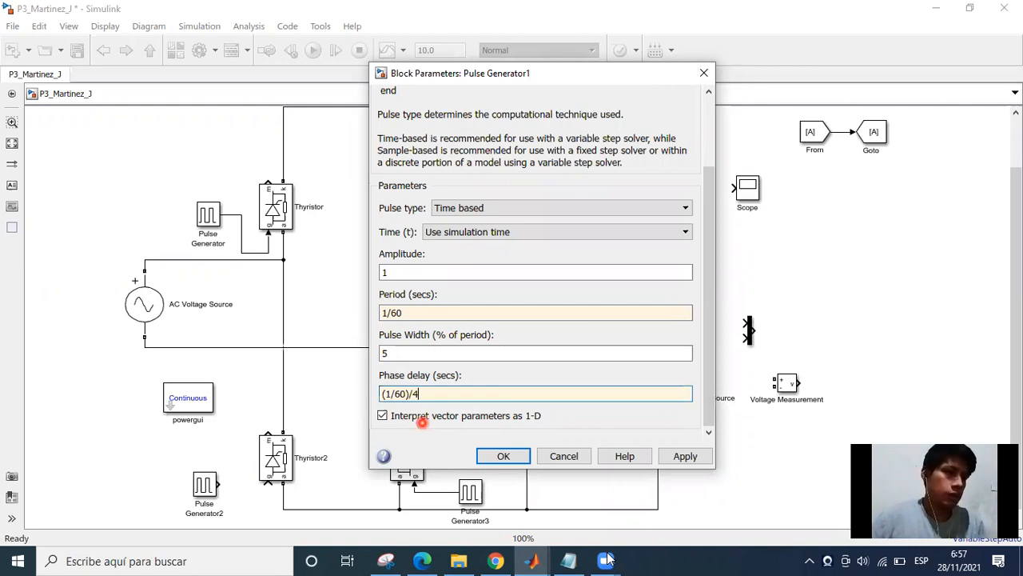
text( + )
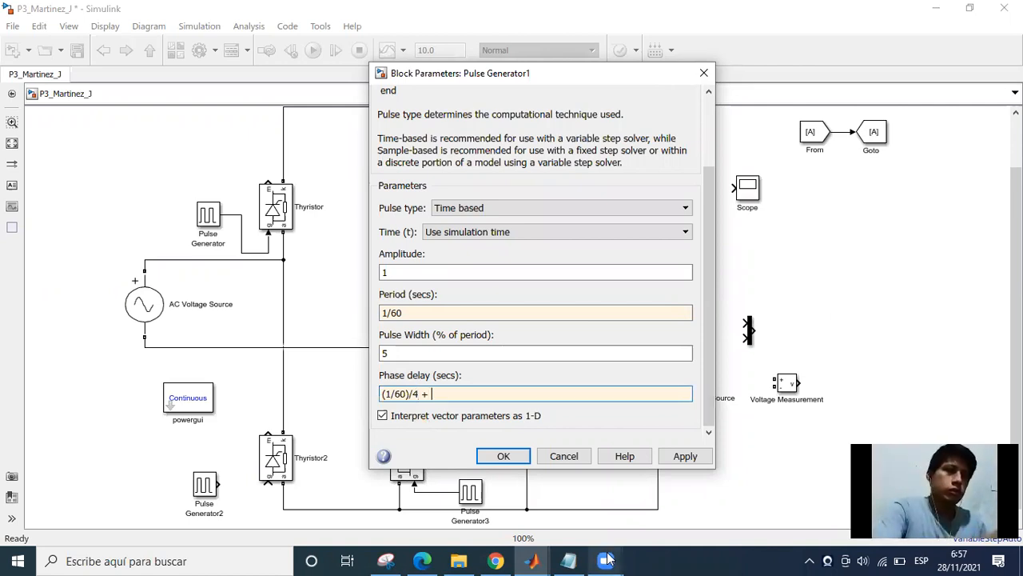
text(())
key(Left)
text(1)
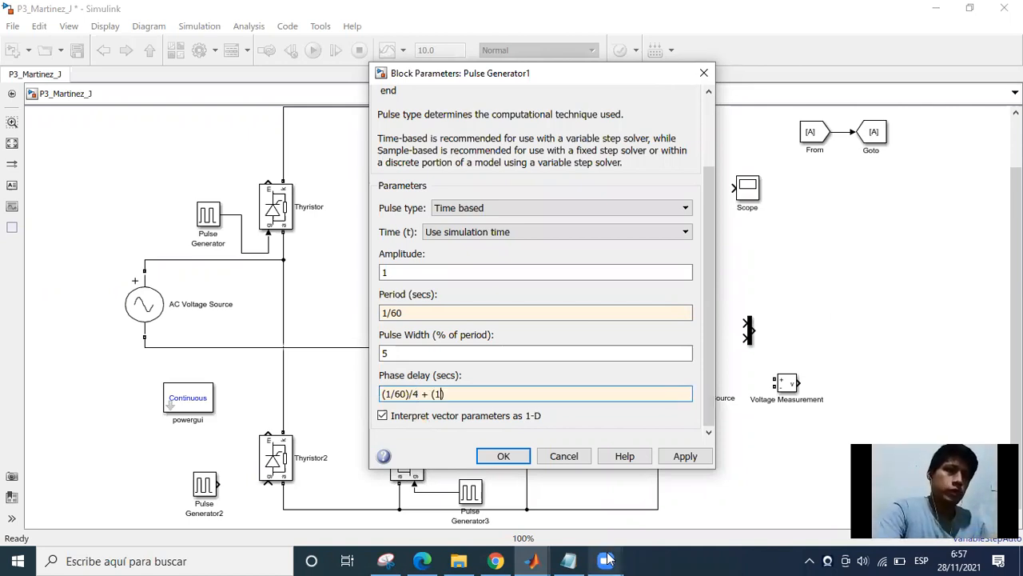
text(/60)
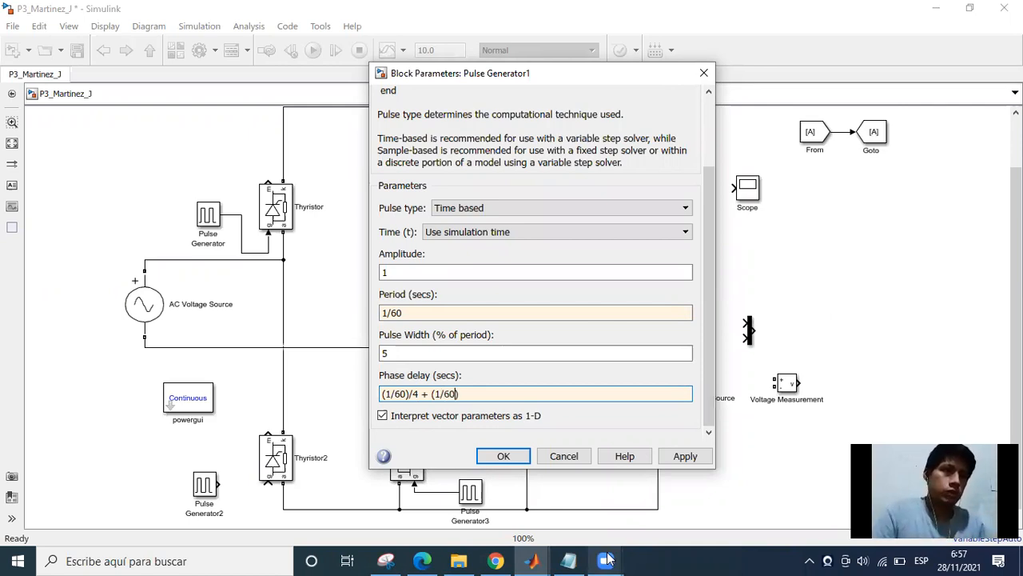
key(Right)
text(/)
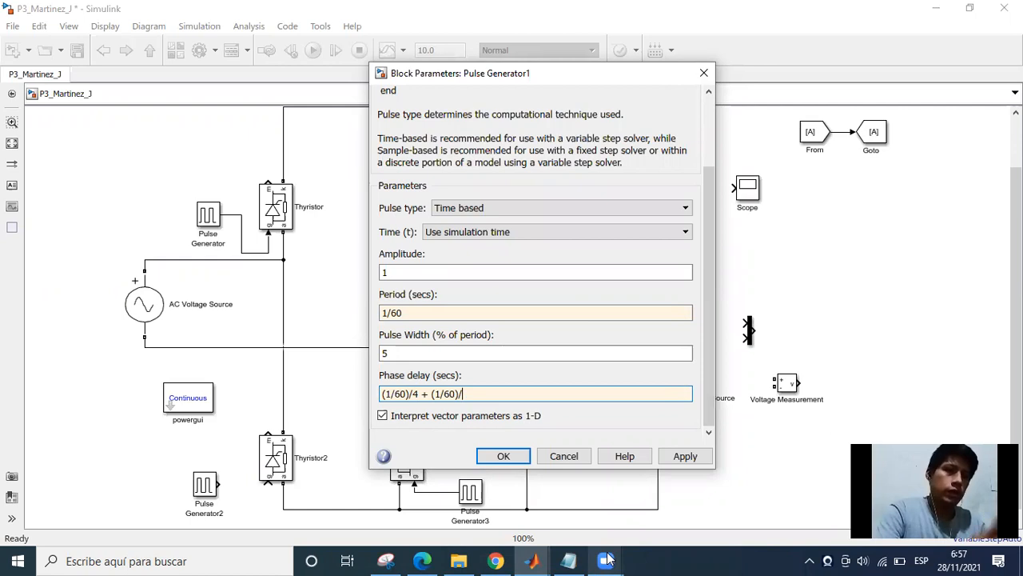
text(2)
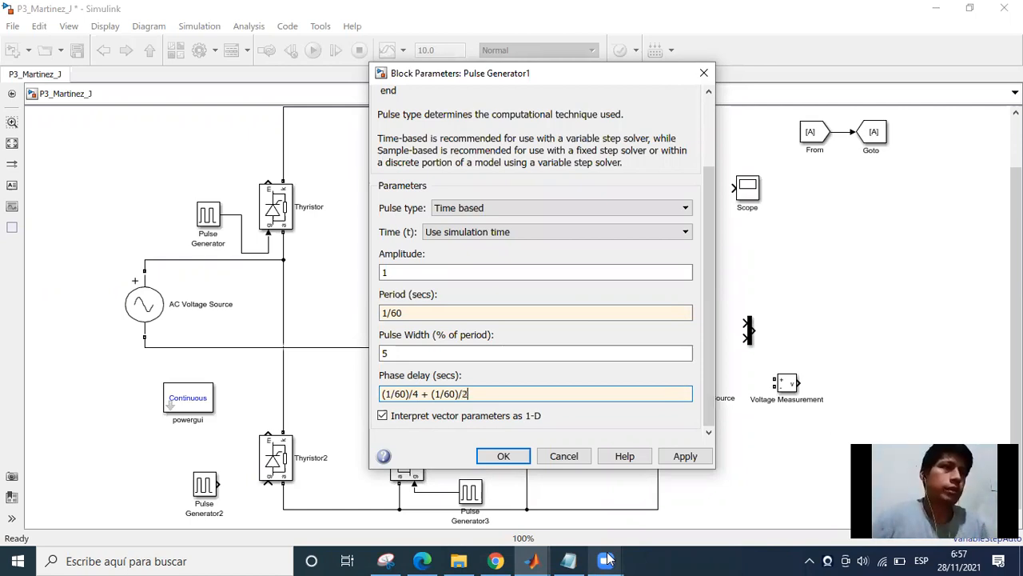
click(502, 457)
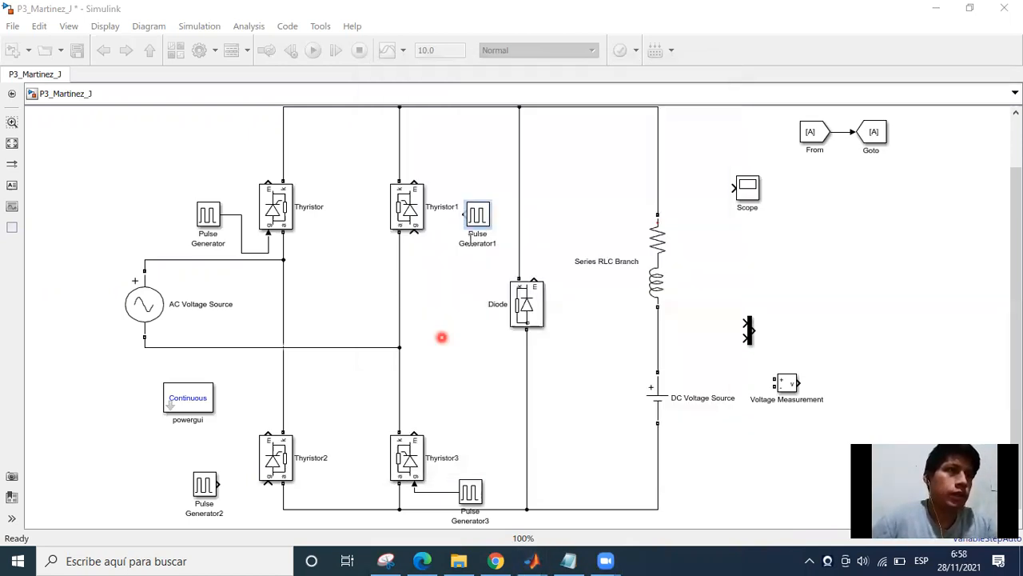
Connect Pulse Generator1's output to Thyristor1's gate and move the generator closer, just below the thyristor.
drag(463, 215, 415, 233)
click(448, 309)
drag(475, 216, 446, 252)
click(422, 329)
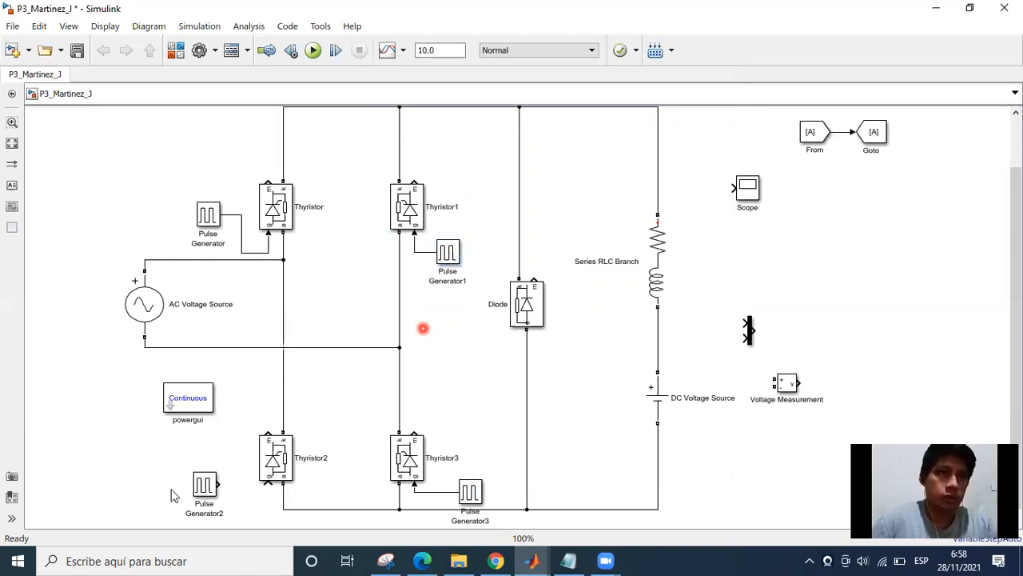
Set Pulse Generator2's period to 1/60 seconds in its block parameters.
click(213, 497)
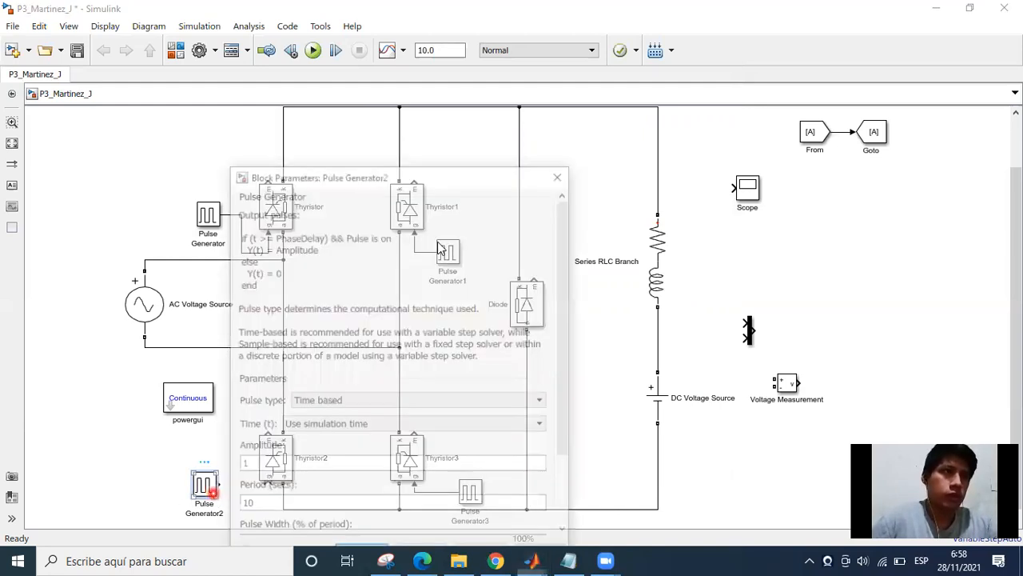
click(433, 181)
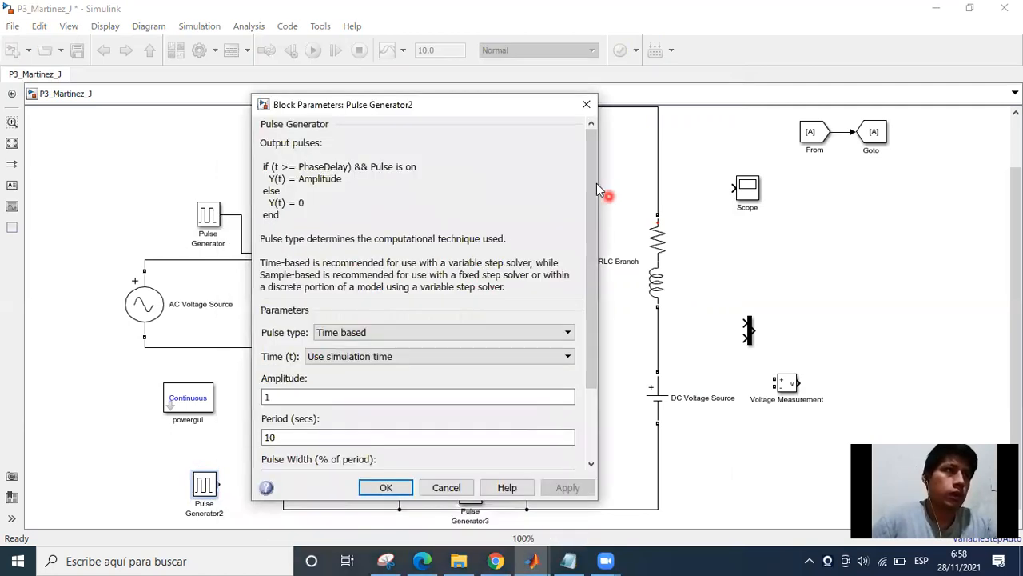
drag(593, 212, 590, 281)
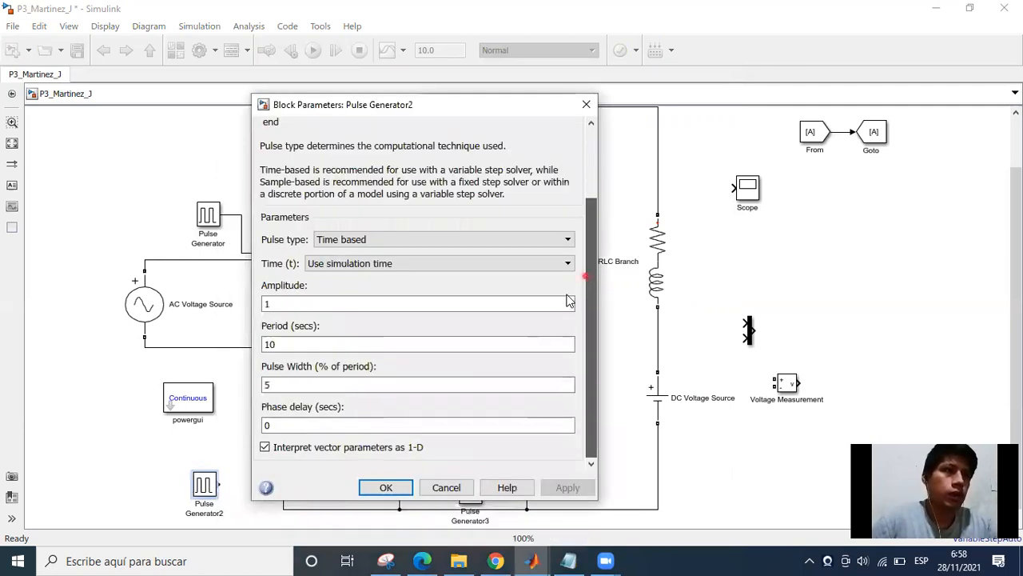
double_click(292, 345)
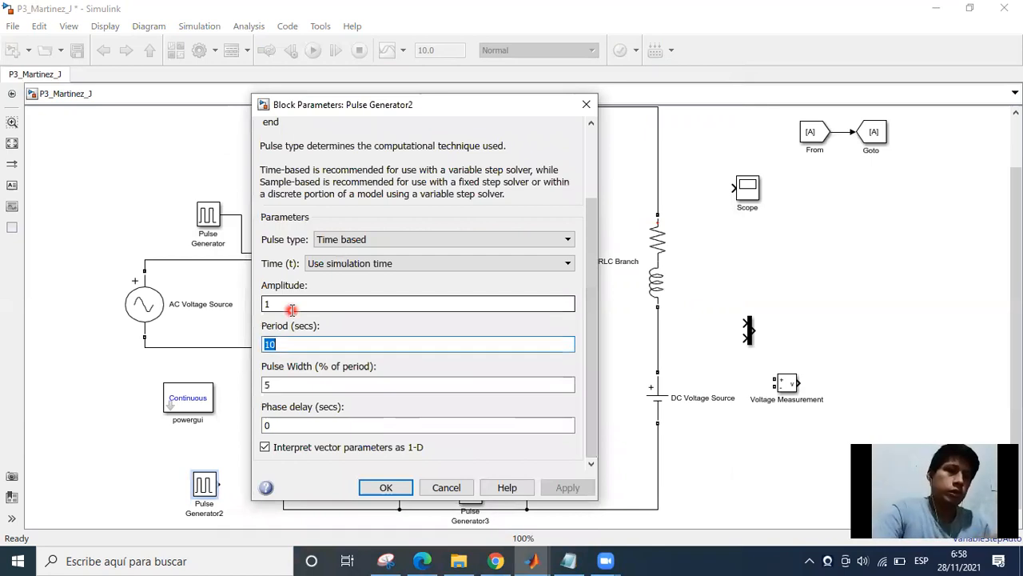
text(1/6)
key(Return)
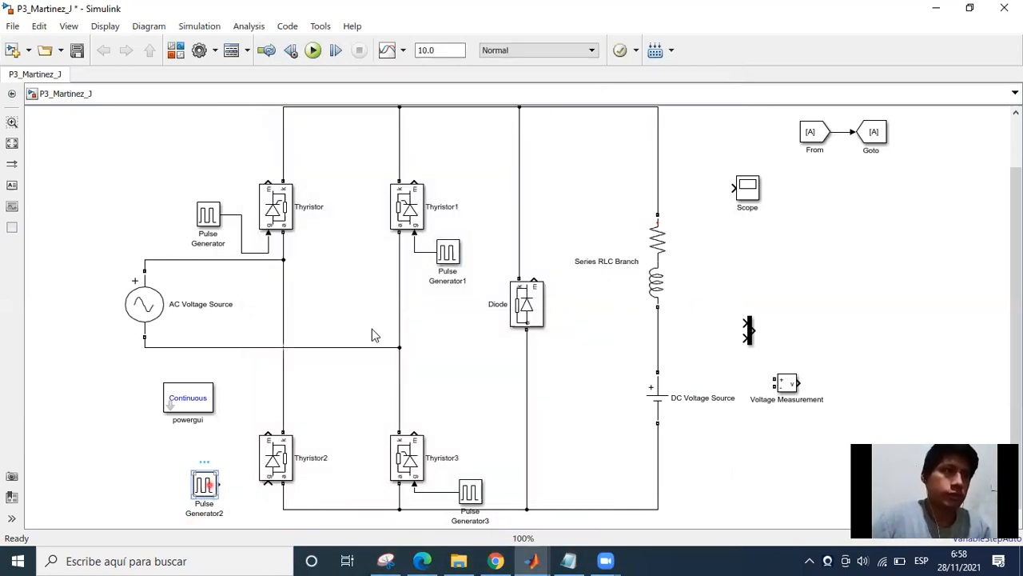
scroll(380, 185, down, 3)
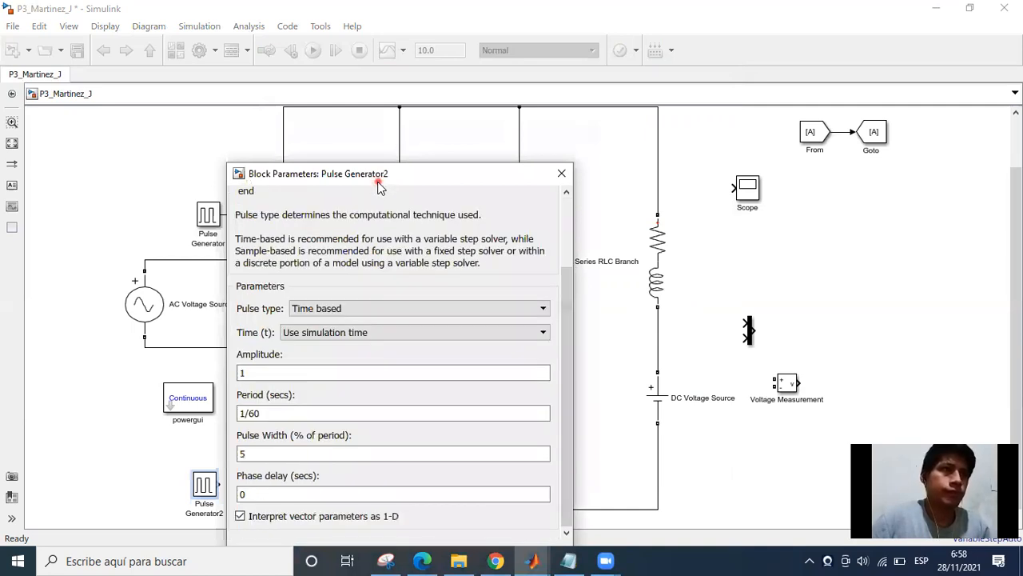
drag(378, 180, 392, 106)
double_click(263, 417)
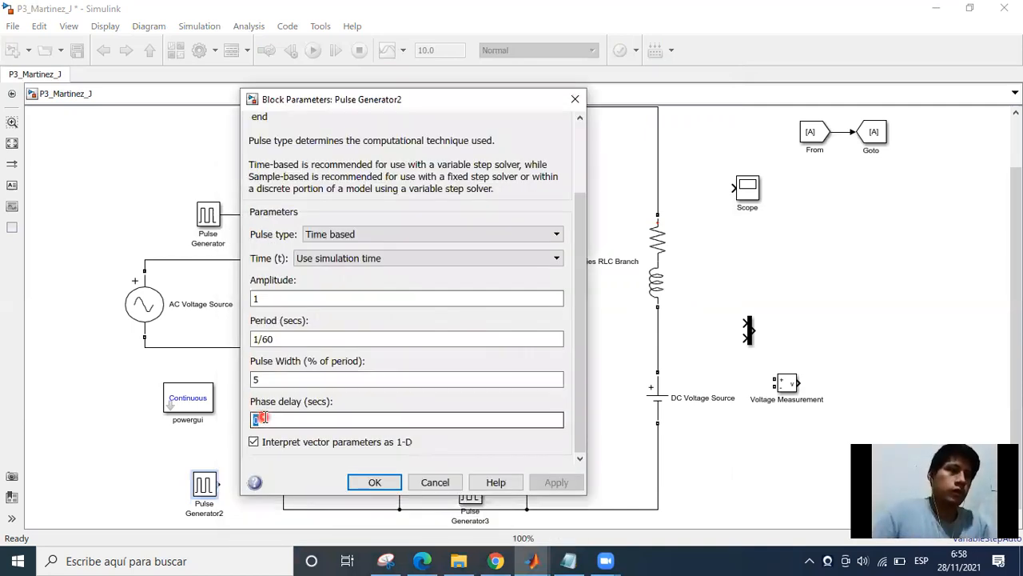
key(Return)
click(523, 226)
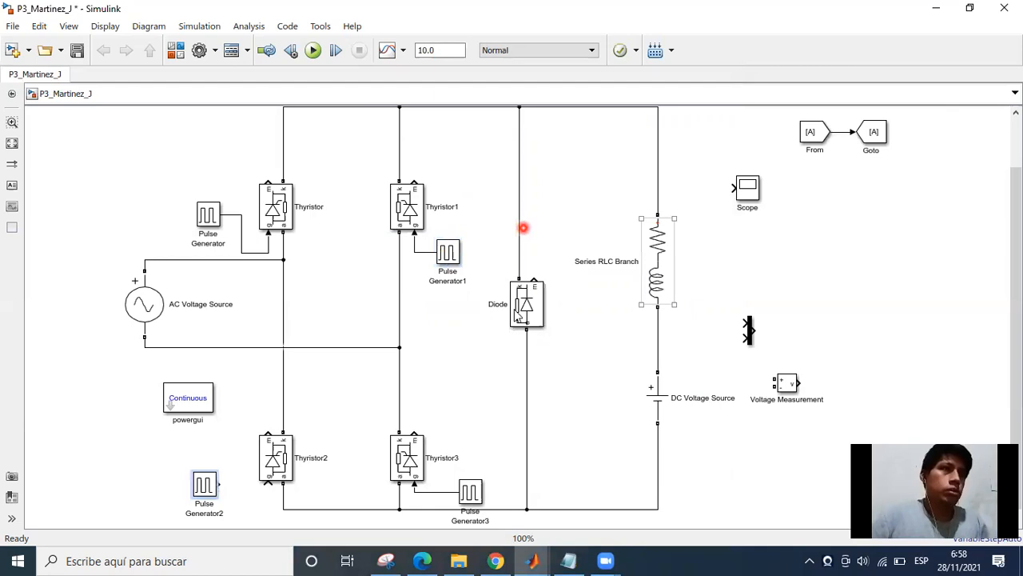
Copy the whole phase delay expression from Pulse Generator1's block parameters and close them.
click(437, 257)
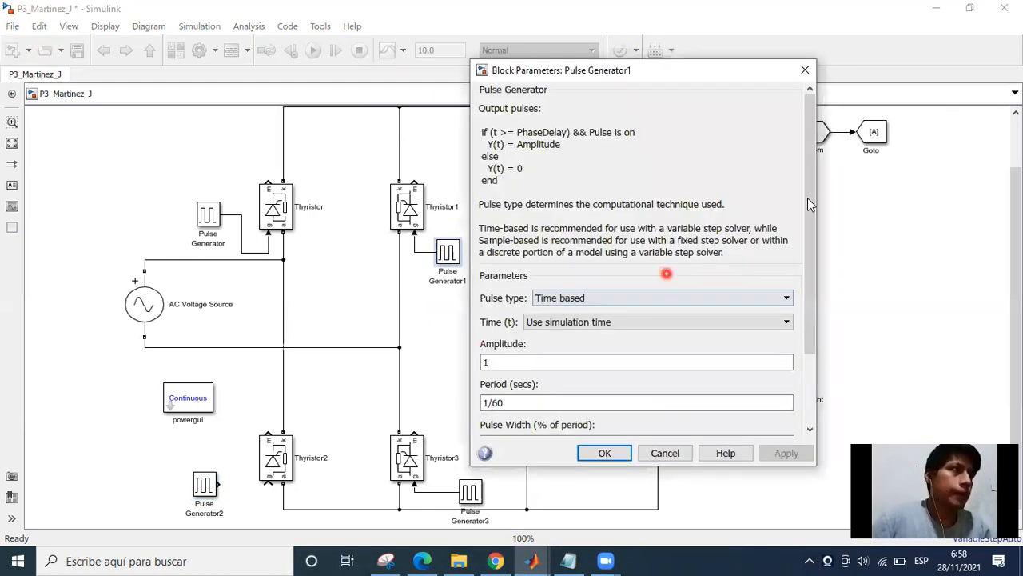
scroll(623, 385, down, 3)
click(623, 385)
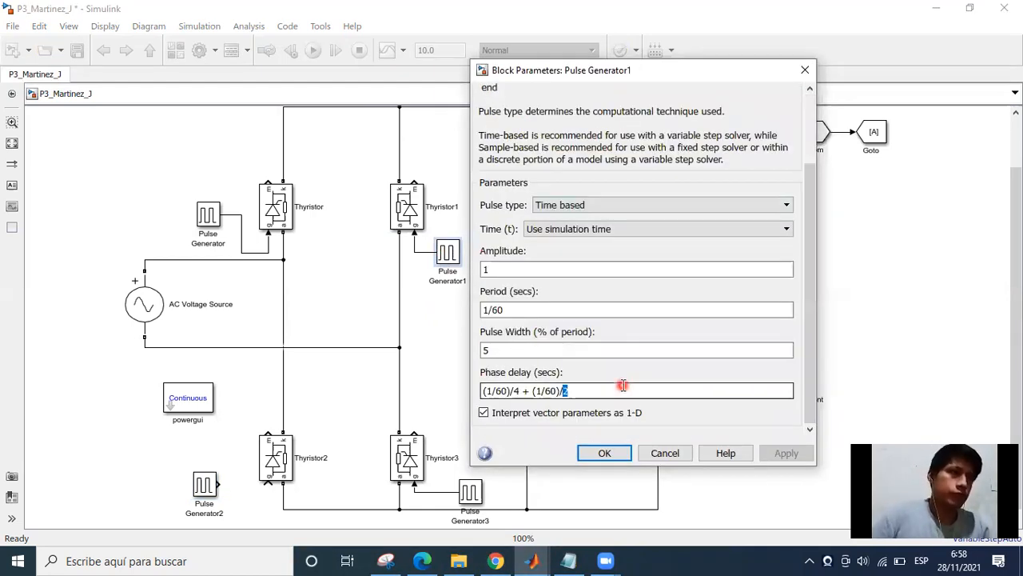
key(shift+Tab)
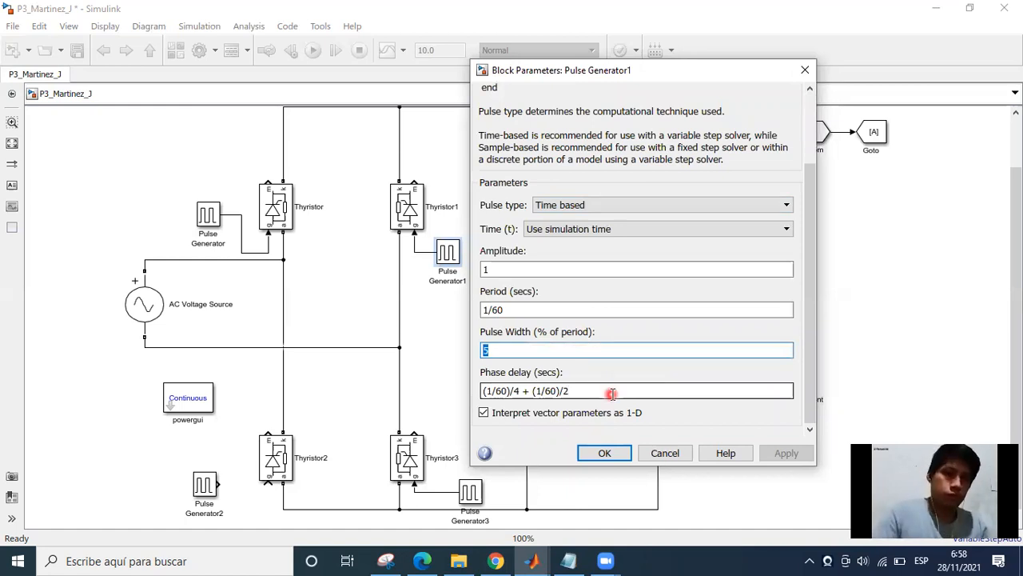
key(Tab)
key(ctrl+c)
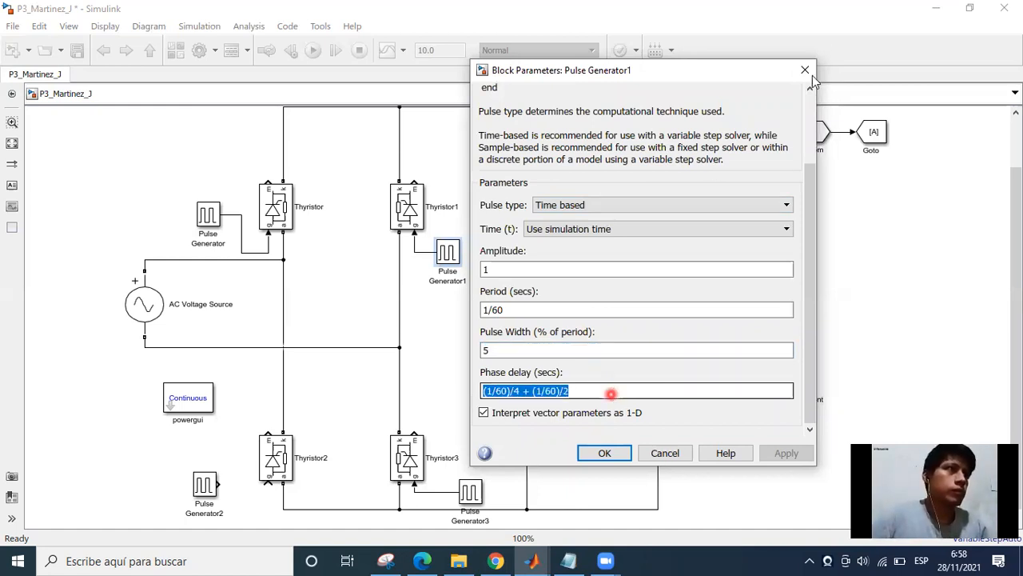
key(Return)
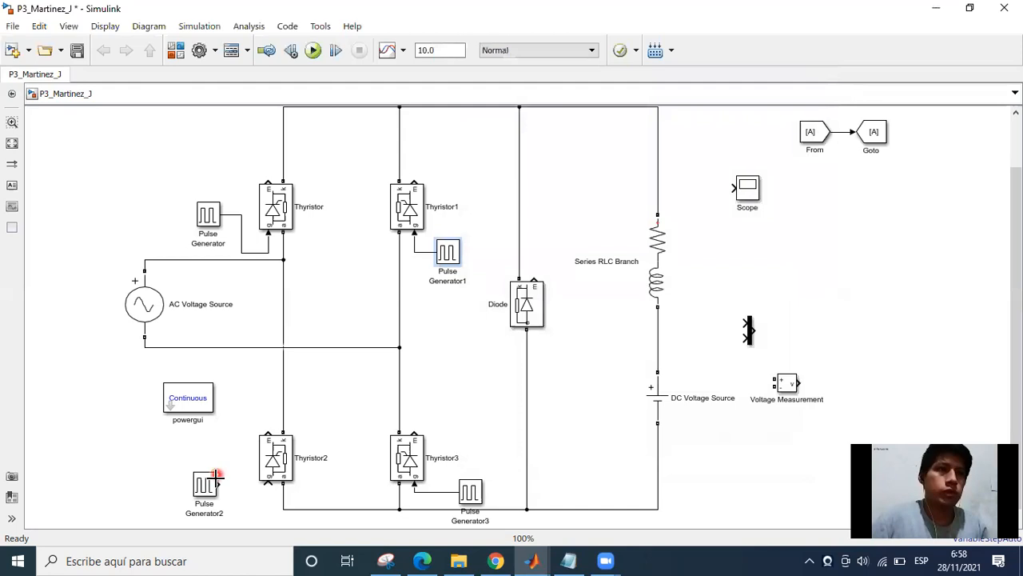
Set Pulse Generator2's phase delay to the copied expression (1/60)/4 + (1/60)/2 and accept the block parameters.
double_click(200, 491)
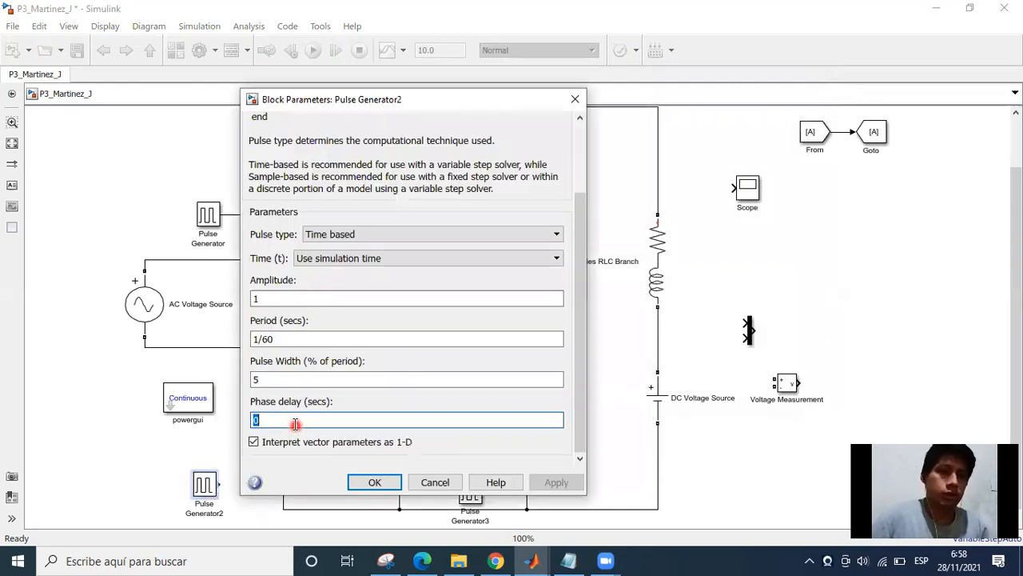
key(ctrl+v)
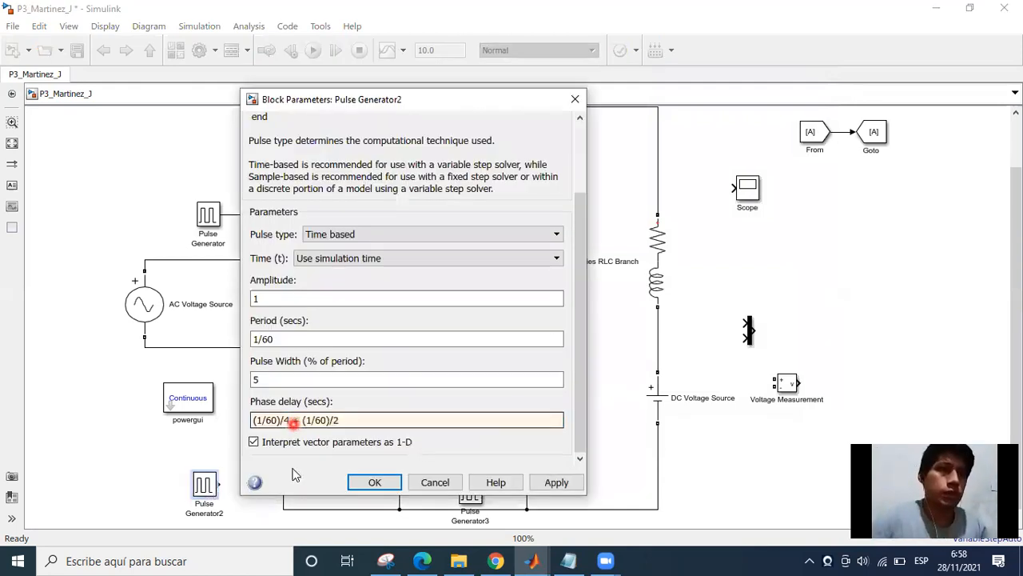
click(368, 486)
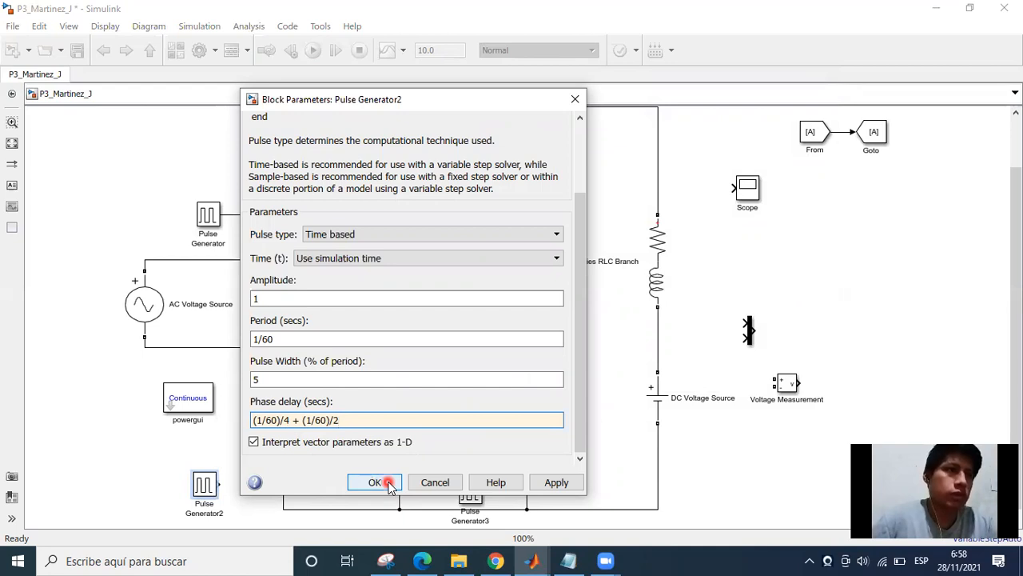
click(376, 482)
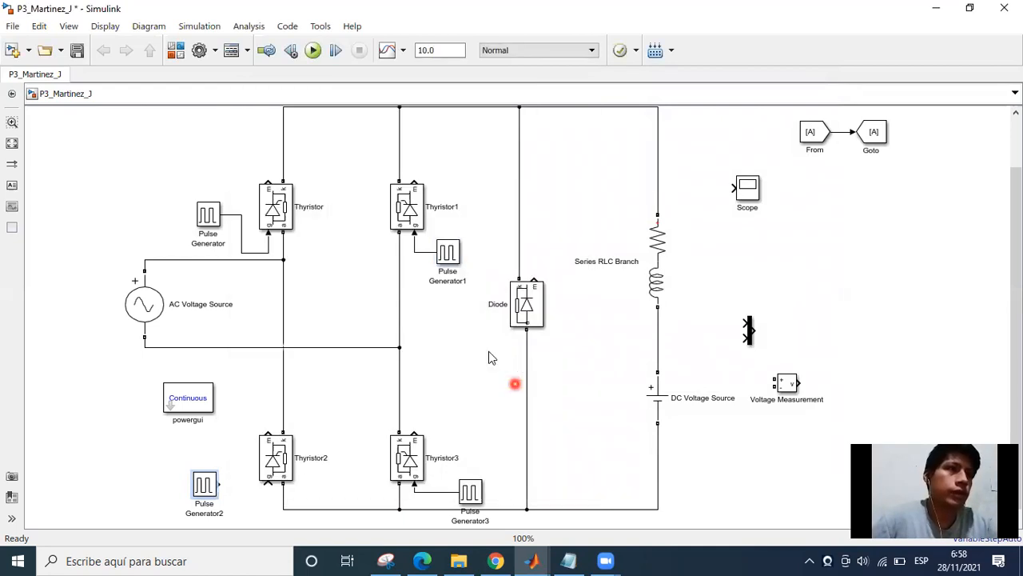
Connect Pulse Generator2's output to the gate of Thyristor2.
drag(429, 343, 399, 337)
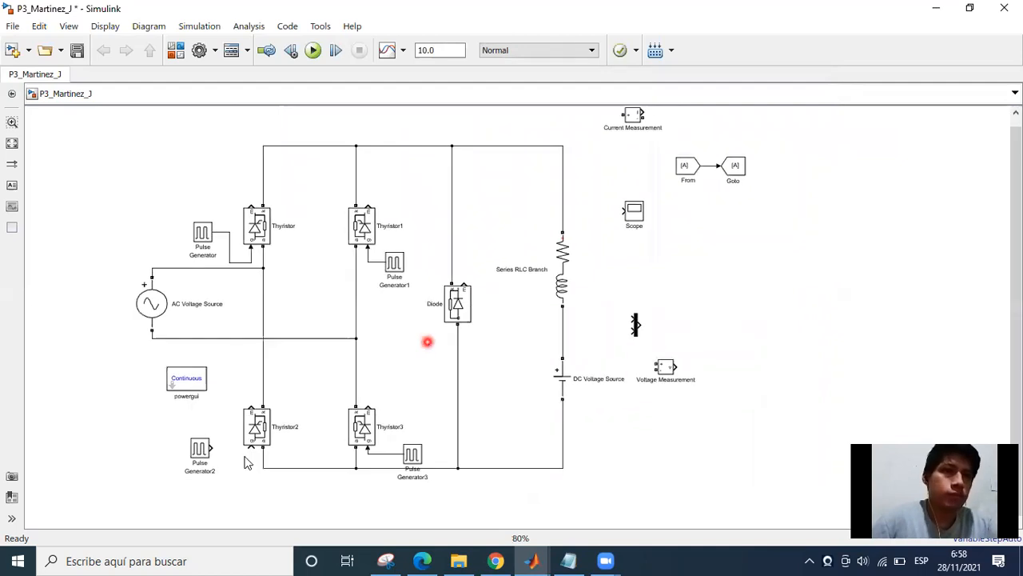
mouse_move(207, 453)
mouse_down()
mouse_move(259, 452)
mouse_move(249, 449)
mouse_up()
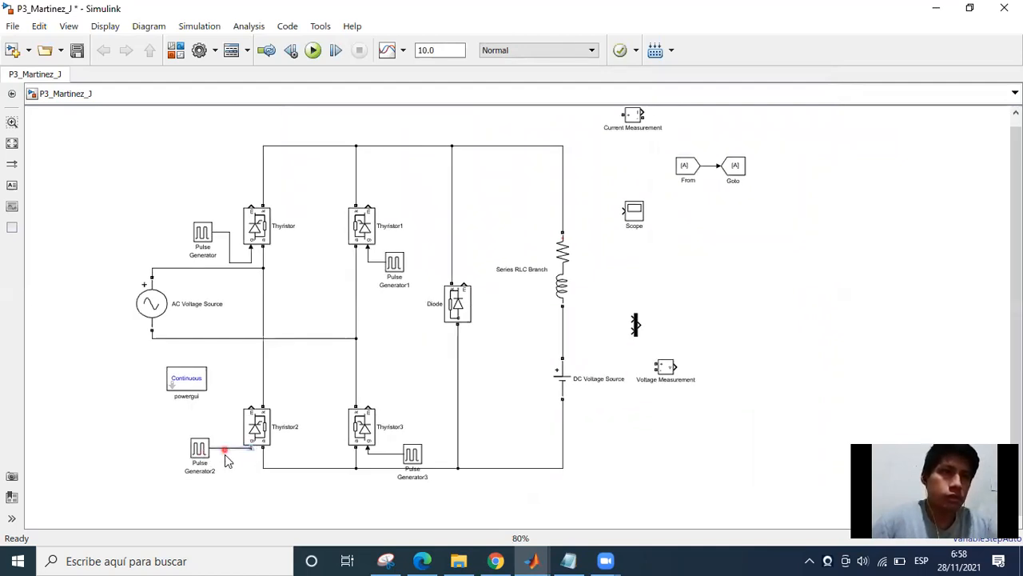
Shift Pulse Generator2 slightly so its connection to the gate of Thyristor2 runs neatly without a bend.
click(213, 451)
click(199, 449)
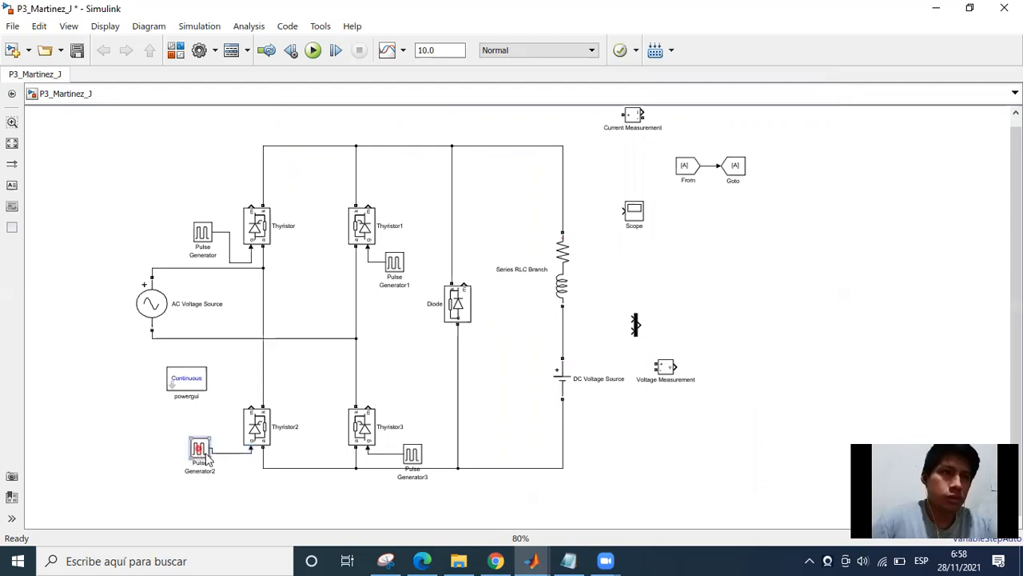
drag(211, 455, 224, 461)
click(487, 360)
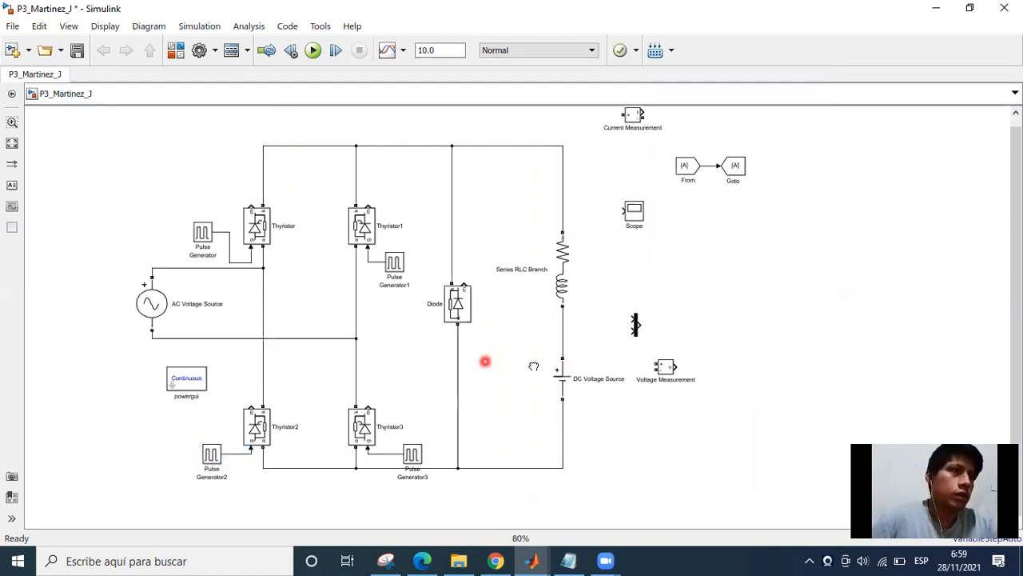
click(496, 453)
Switch to the assignment PDF in Edge, mark "Voltaje y corriente de salida" with a pen stroke, and return to Simulink.
key(alt+Tab)
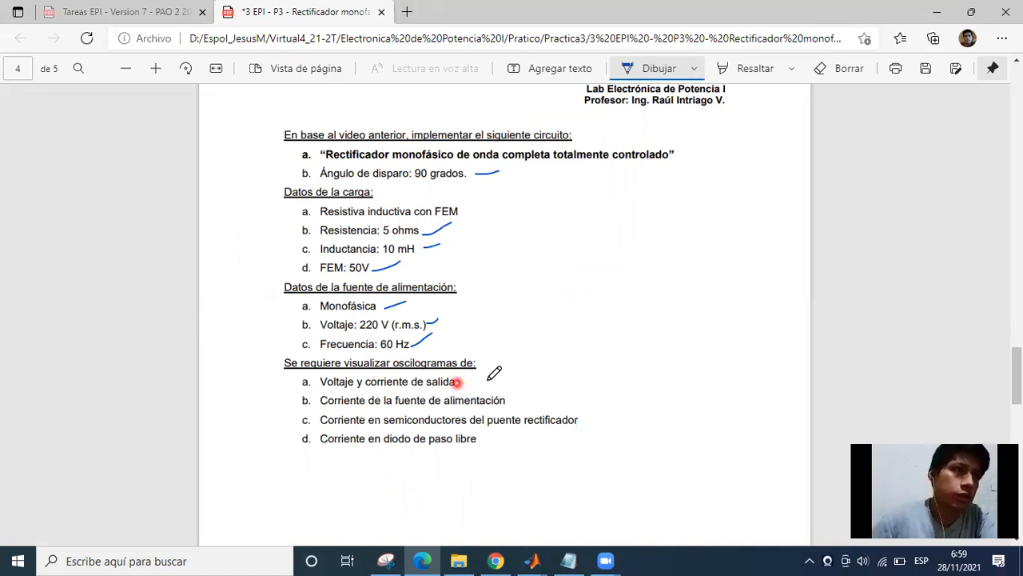
drag(459, 382, 490, 382)
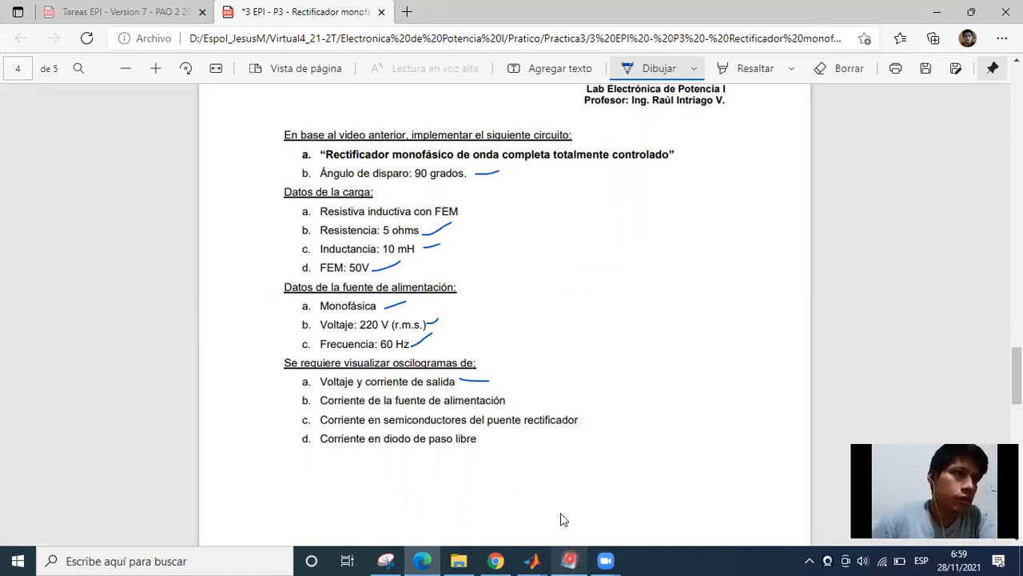
key(alt+Tab)
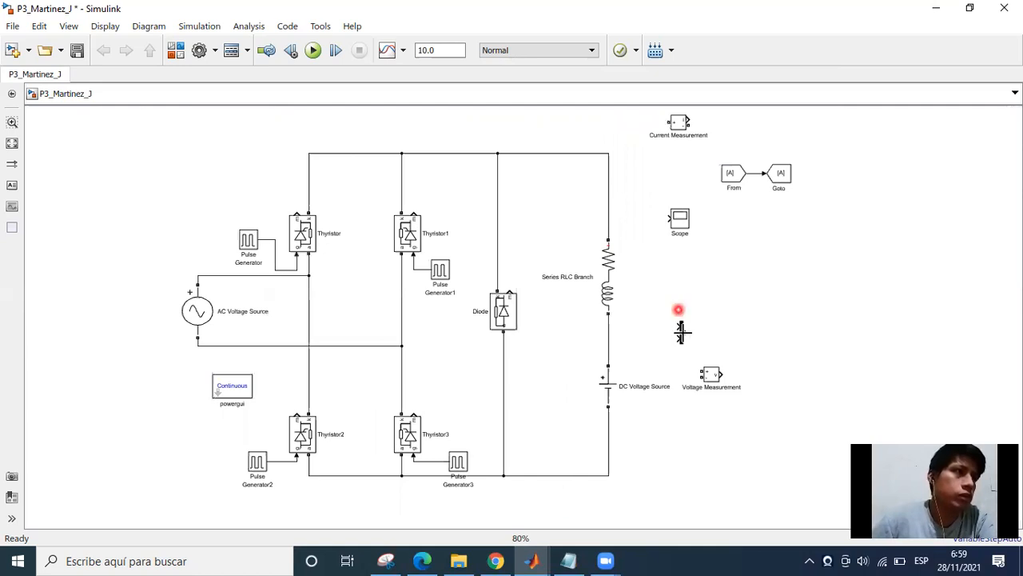
drag(685, 332, 741, 303)
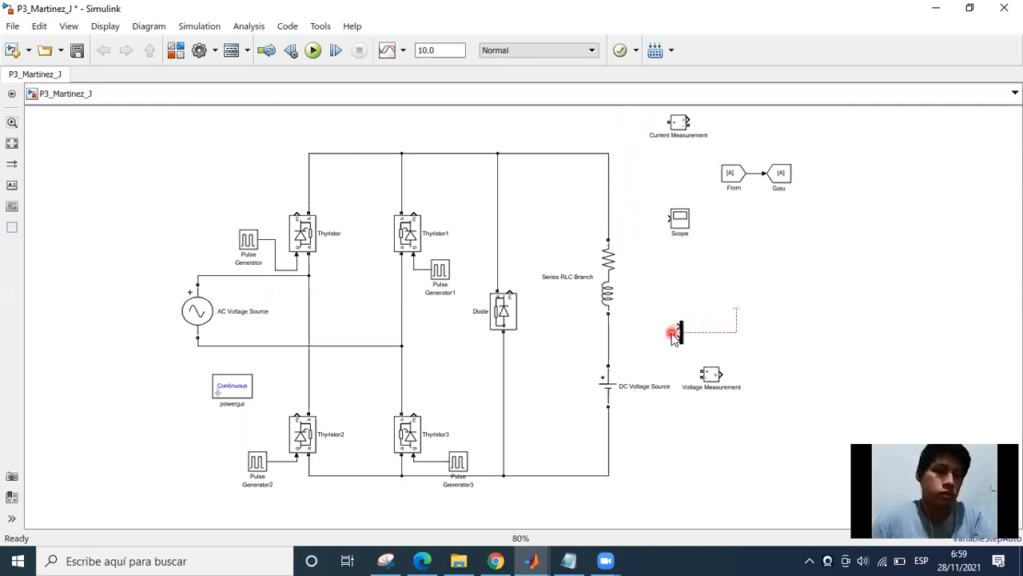
drag(684, 334, 776, 283)
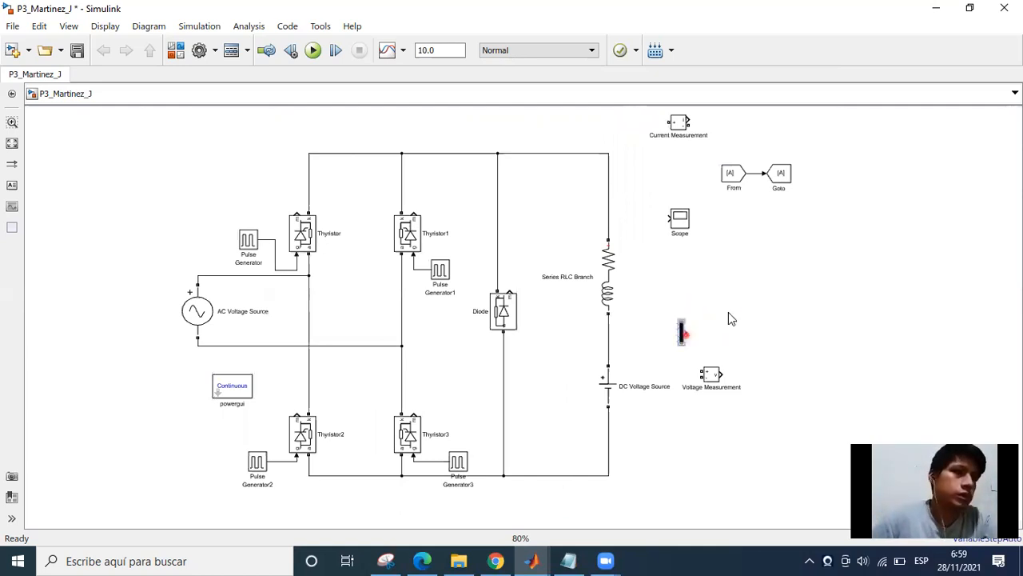
click(728, 312)
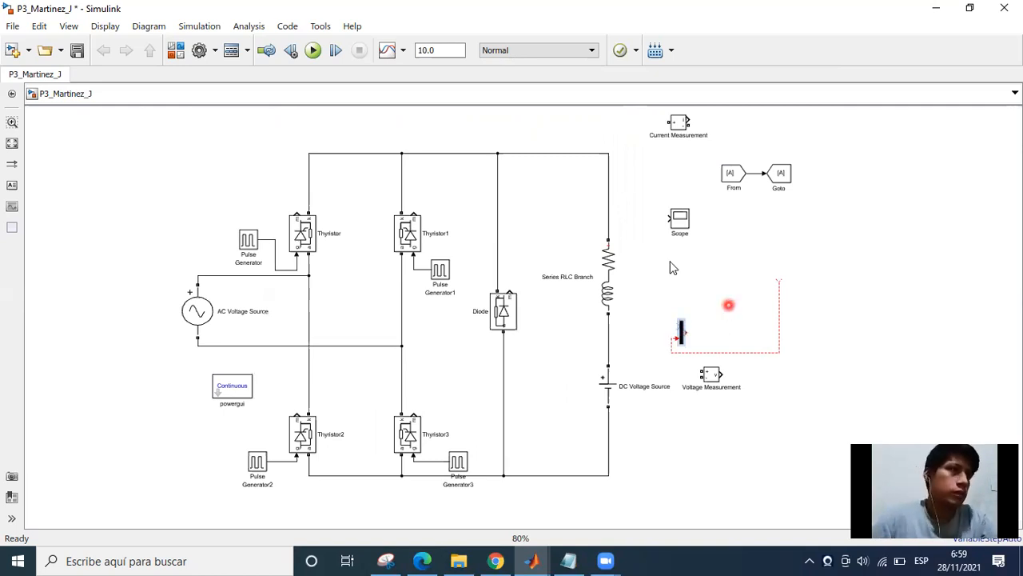
click(668, 311)
drag(686, 331, 767, 290)
click(731, 297)
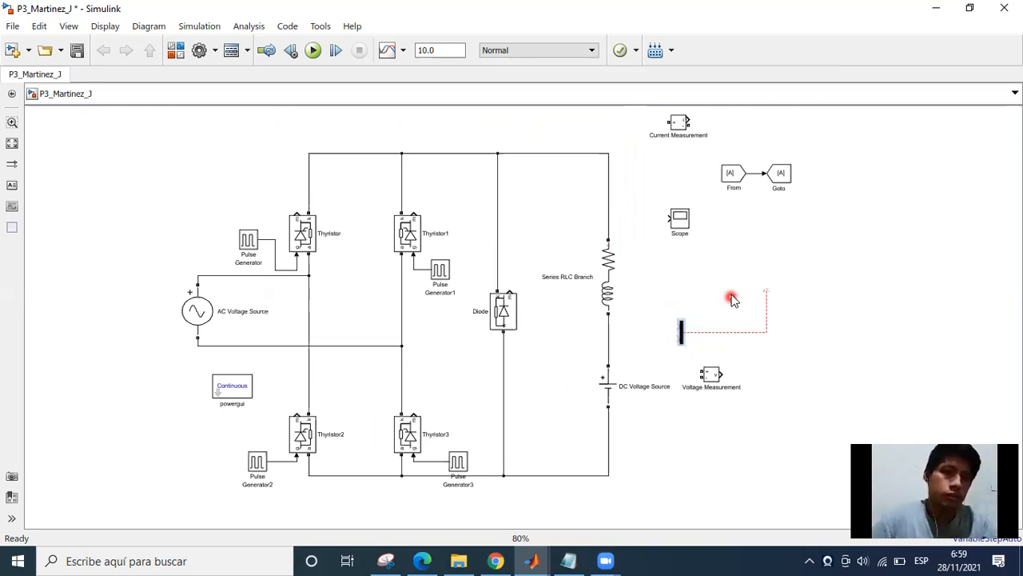
Move the Mux block farther away from the RL load branch into open canvas space.
click(689, 340)
scroll(689, 340, up, 2)
drag(690, 339, 831, 273)
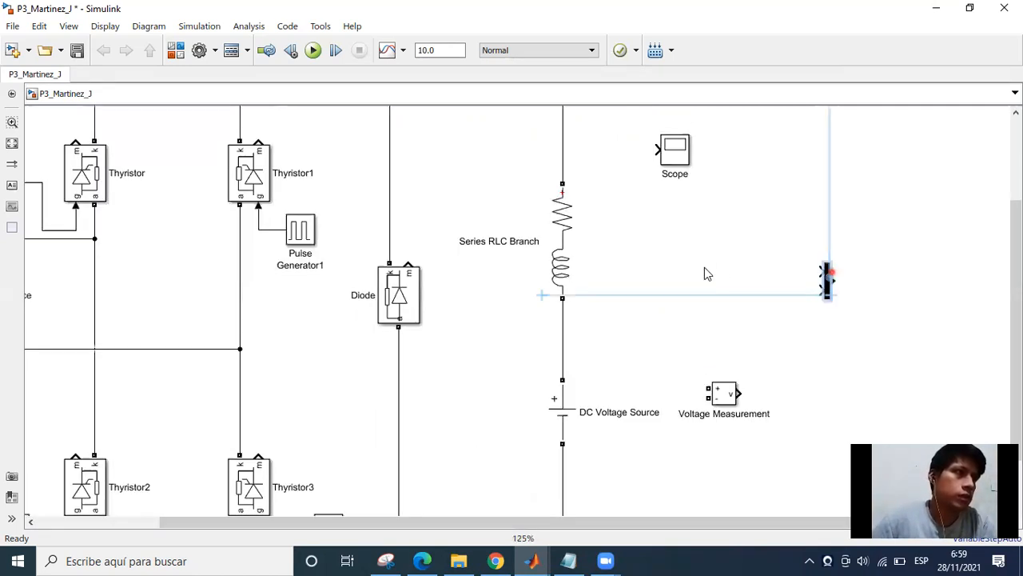
click(739, 357)
scroll(739, 358, down, 1)
click(751, 286)
scroll(752, 286, down, 1)
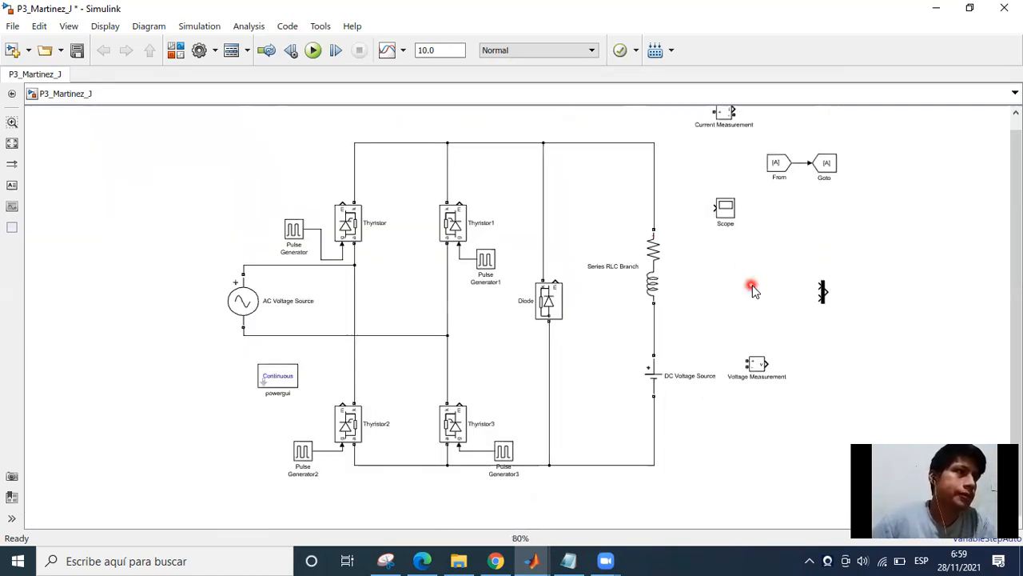
Place the Voltage Measurement block beside the AC Voltage Source and flip it so its input terminals face the source.
drag(747, 356, 188, 302)
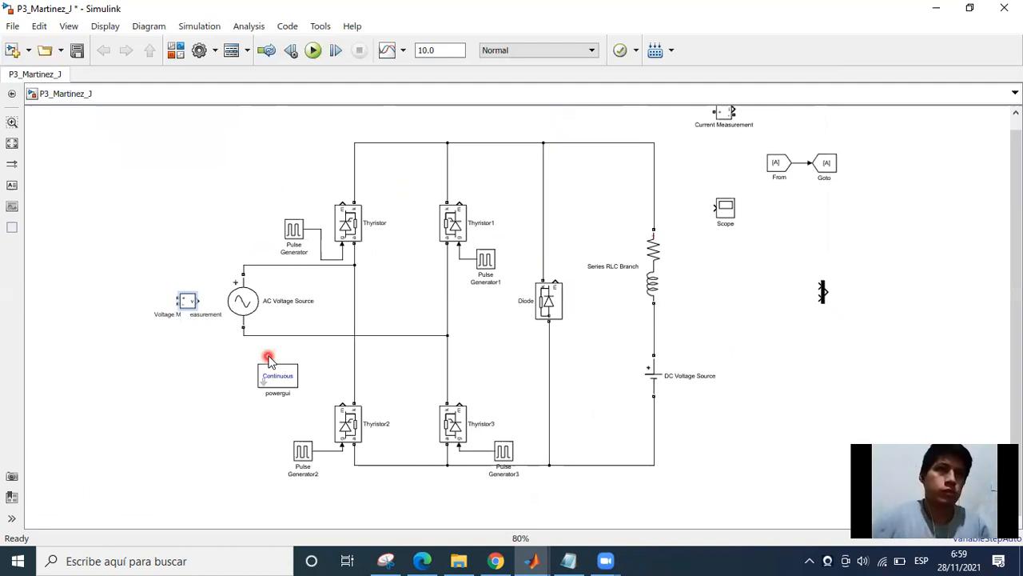
click(171, 311)
click(171, 369)
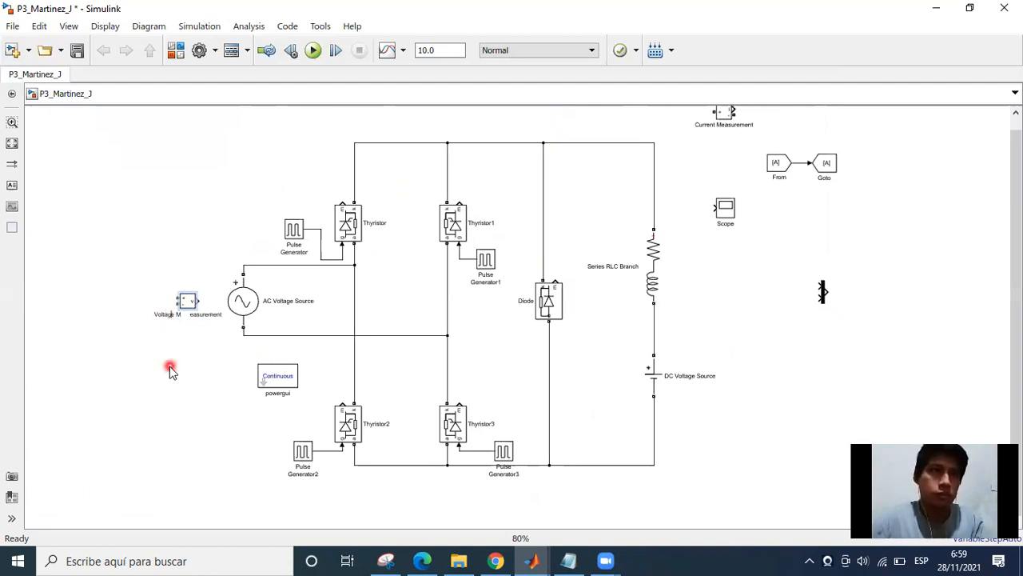
click(185, 301)
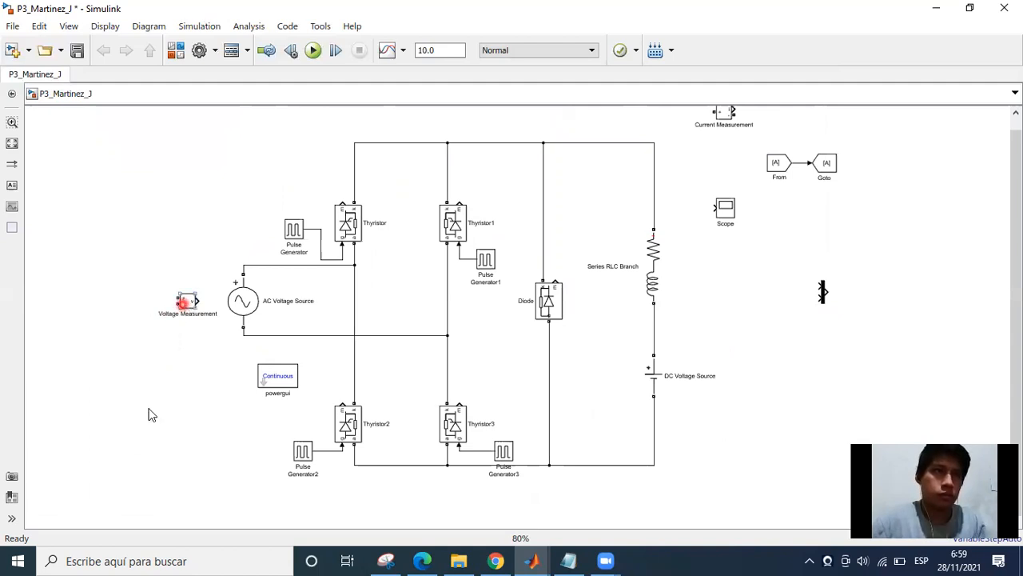
click(141, 447)
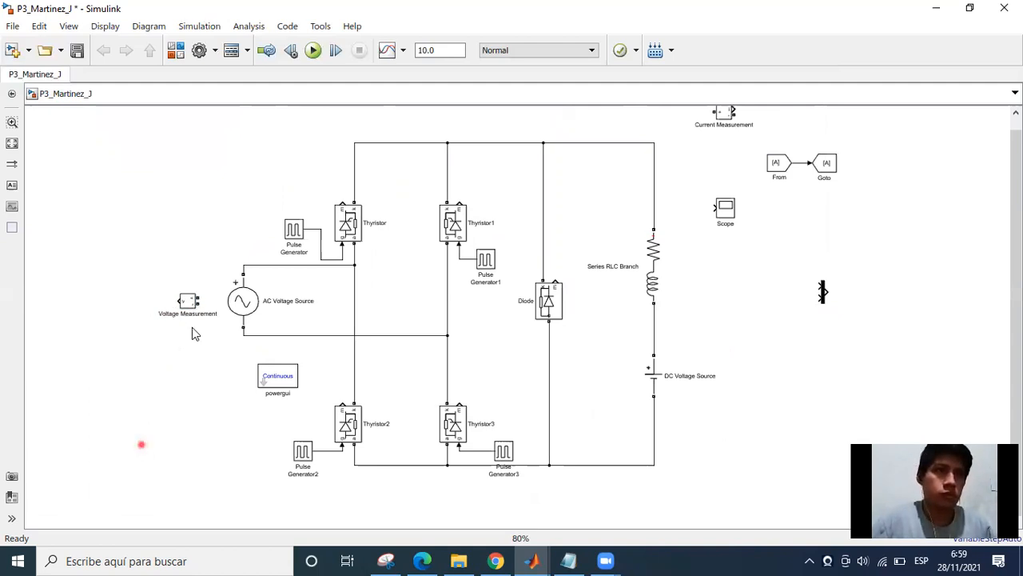
Connect the Voltage Measurement block's positive and negative inputs across the AC Voltage Source terminals.
click(201, 291)
scroll(192, 311, up, 5)
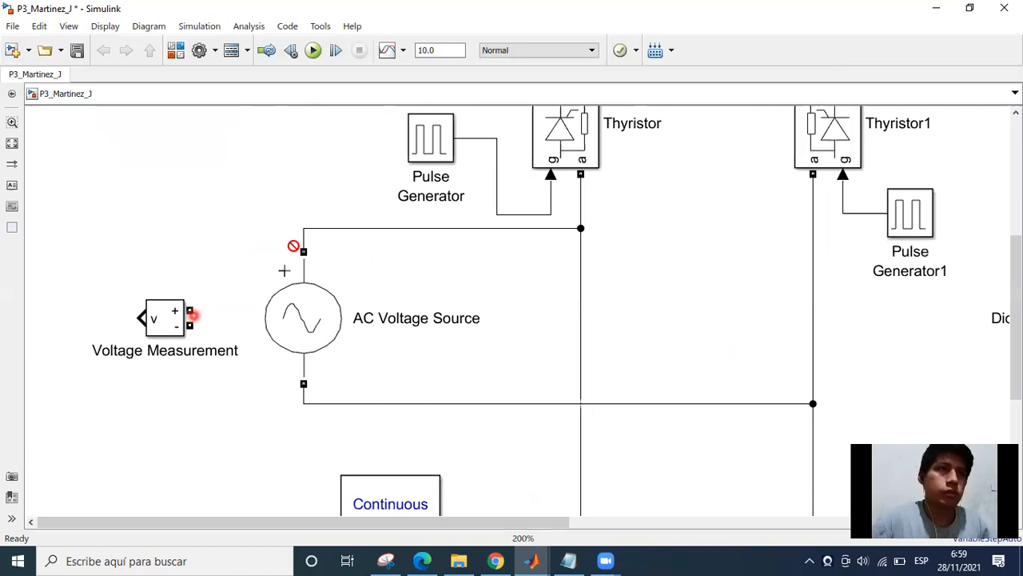
mouse_move(304, 231)
mouse_down()
mouse_move(255, 310)
mouse_move(255, 301)
mouse_up()
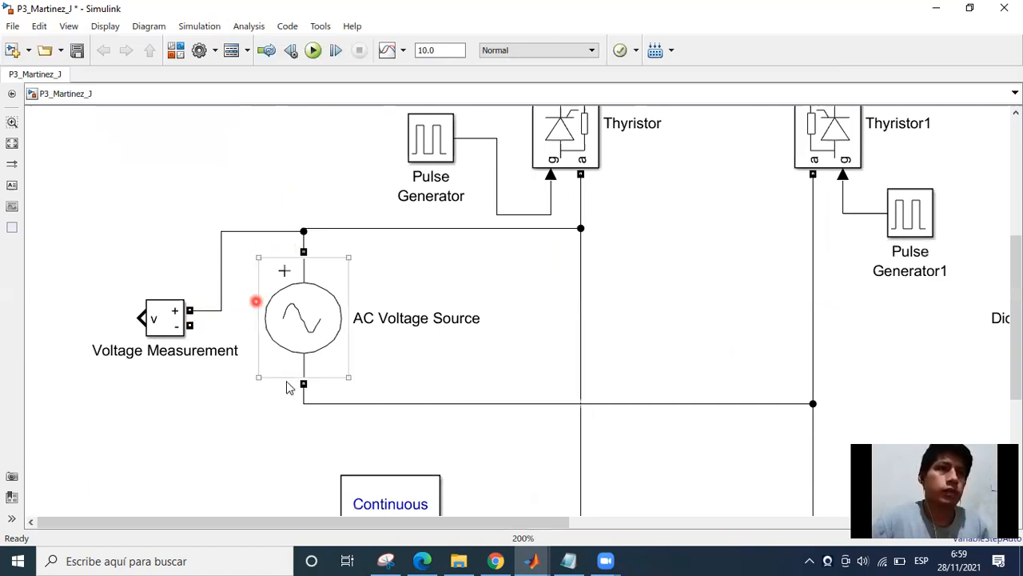
click(302, 383)
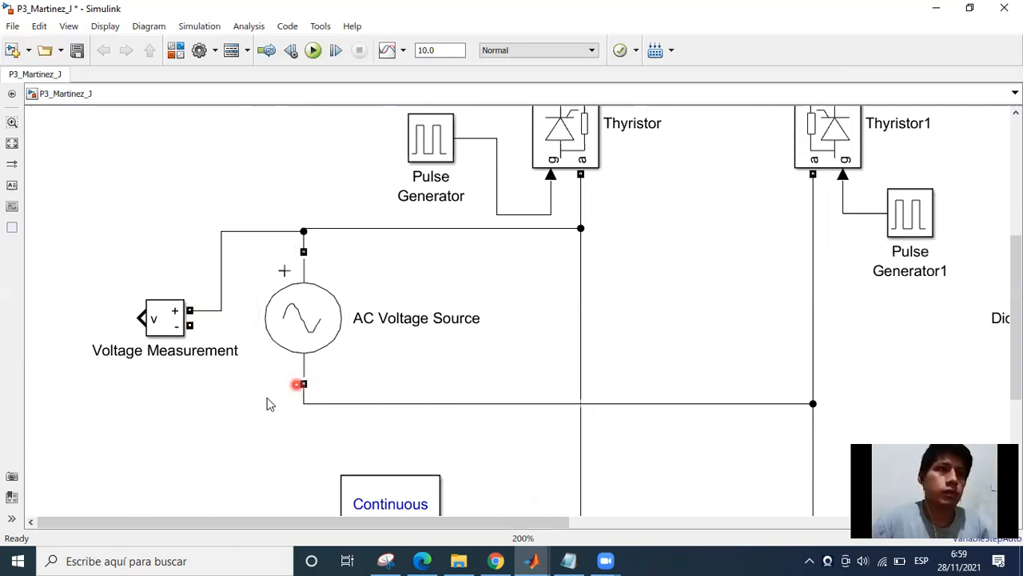
click(304, 414)
drag(192, 325, 303, 399)
Rename the Voltage Measurement block across the AC source as Vin.
click(166, 327)
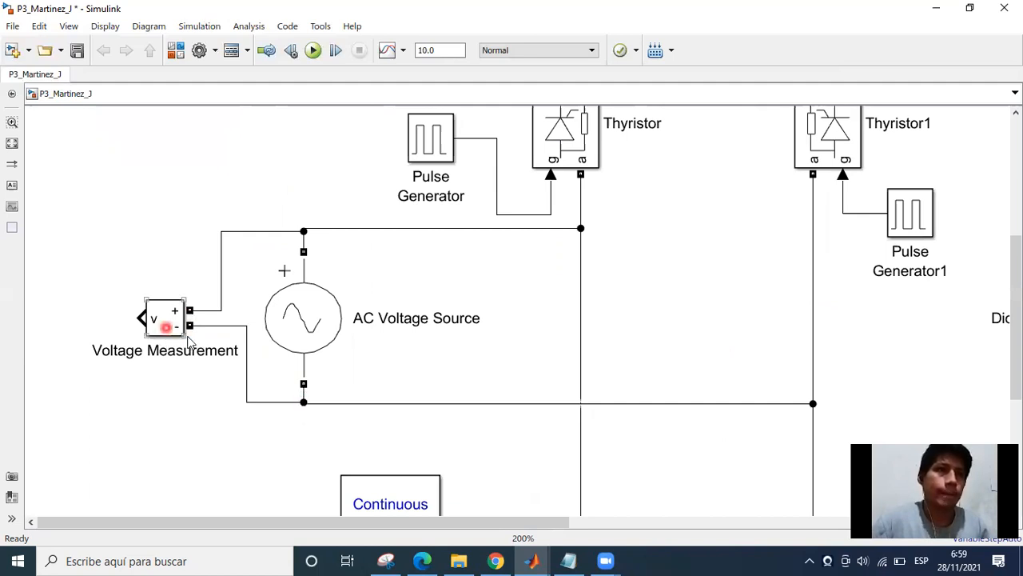
click(252, 372)
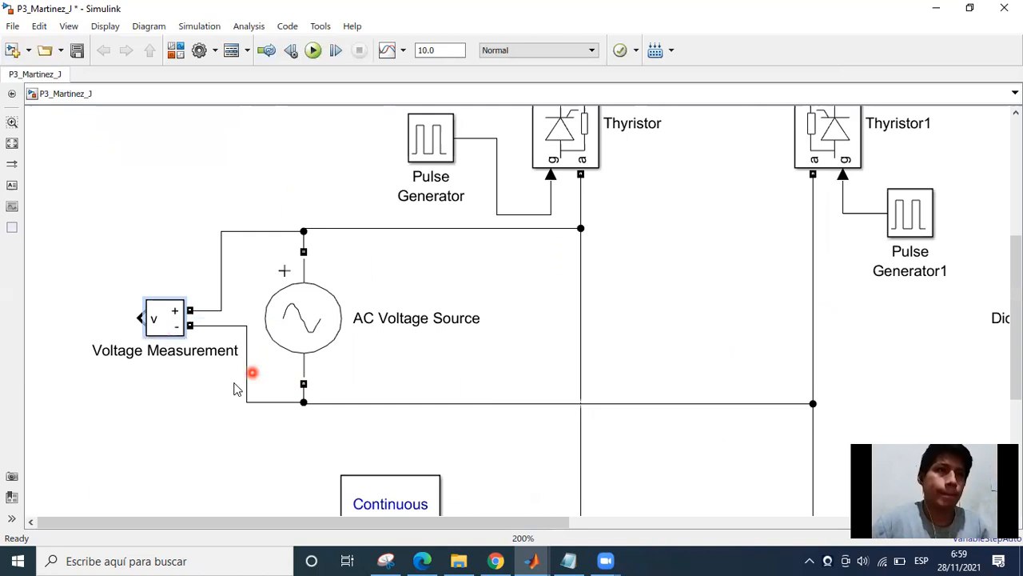
click(179, 361)
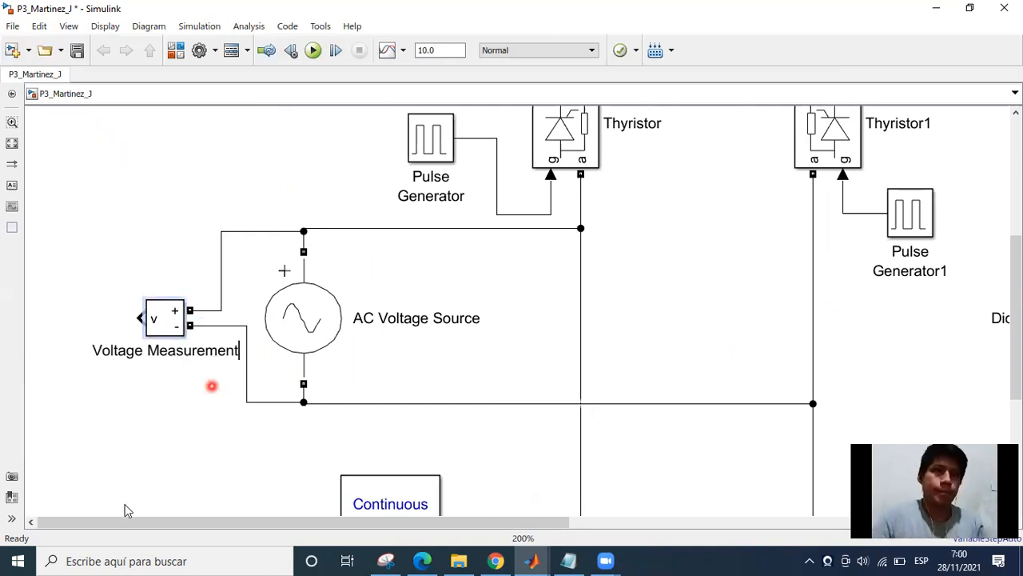
key(BackSpace)
key(BackSpace)
key(BackSpace)
key(BackSpace)
key(BackSpace)
key(BackSpace)
key(BackSpace)
key(BackSpace)
key(BackSpace)
key(BackSpace)
key(BackSpace)
key(BackSpace)
key(BackSpace)
key(BackSpace)
key(BackSpace)
key(BackSpace)
key(BackSpace)
key(BackSpace)
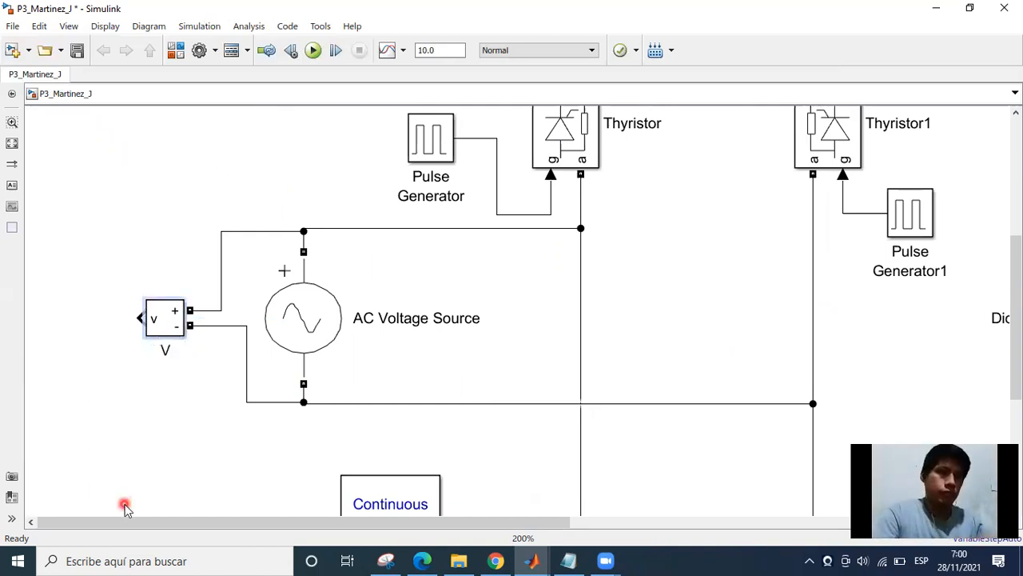
text(in)
click(149, 399)
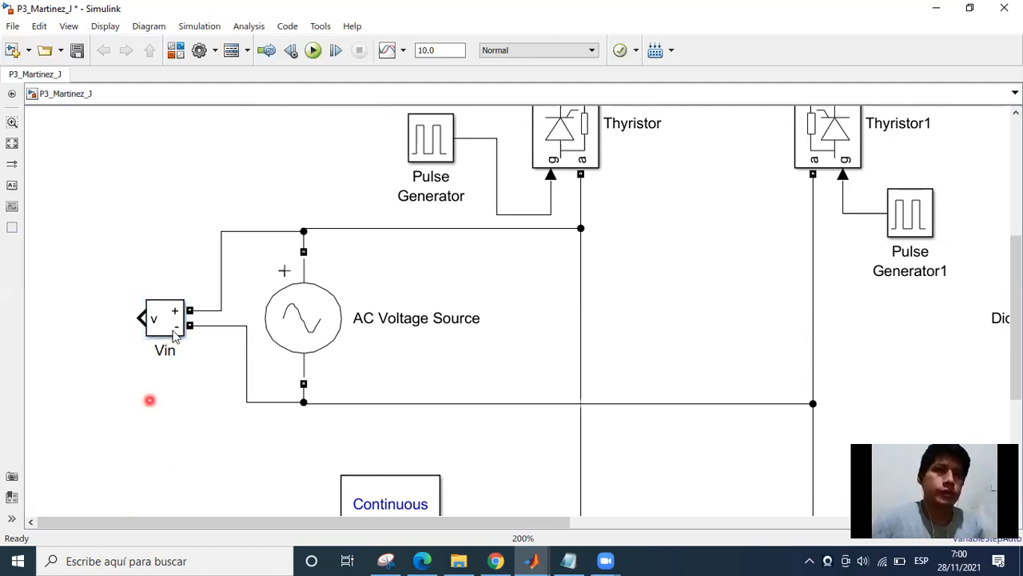
Shift the vertical segment of Vin's negative wire closer to Vin, roughly in line with the positive wire.
click(231, 372)
scroll(239, 380, down, 1)
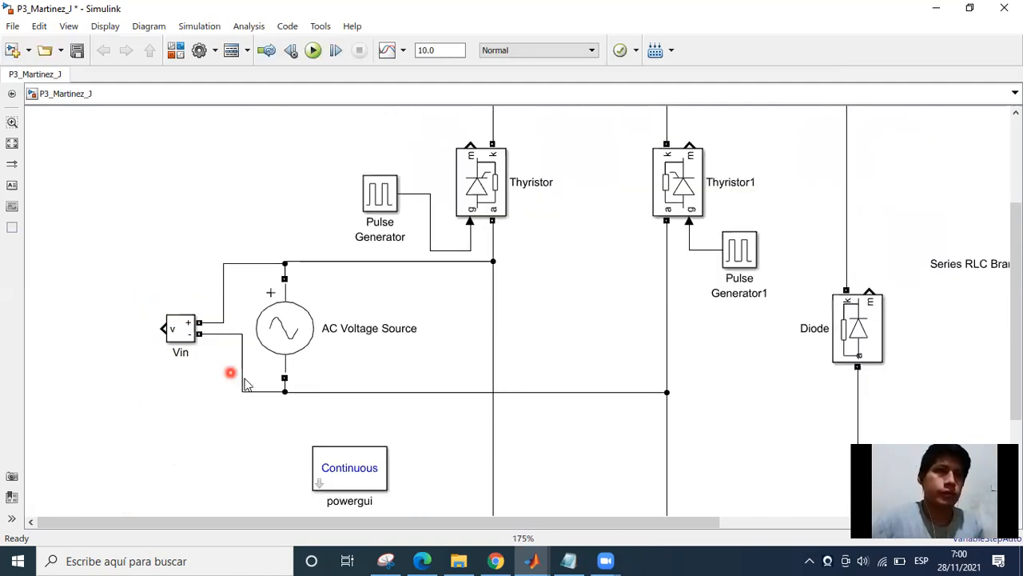
scroll(240, 379, down, 1)
drag(242, 374, 227, 375)
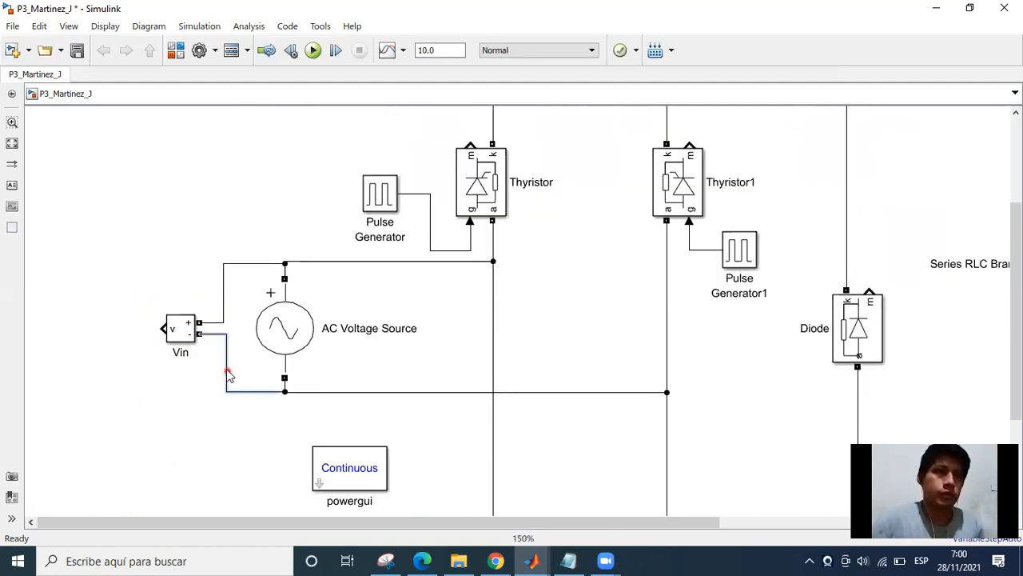
Rename the AC Voltage Source block as 220 AC Vrms.
click(326, 329)
click(368, 331)
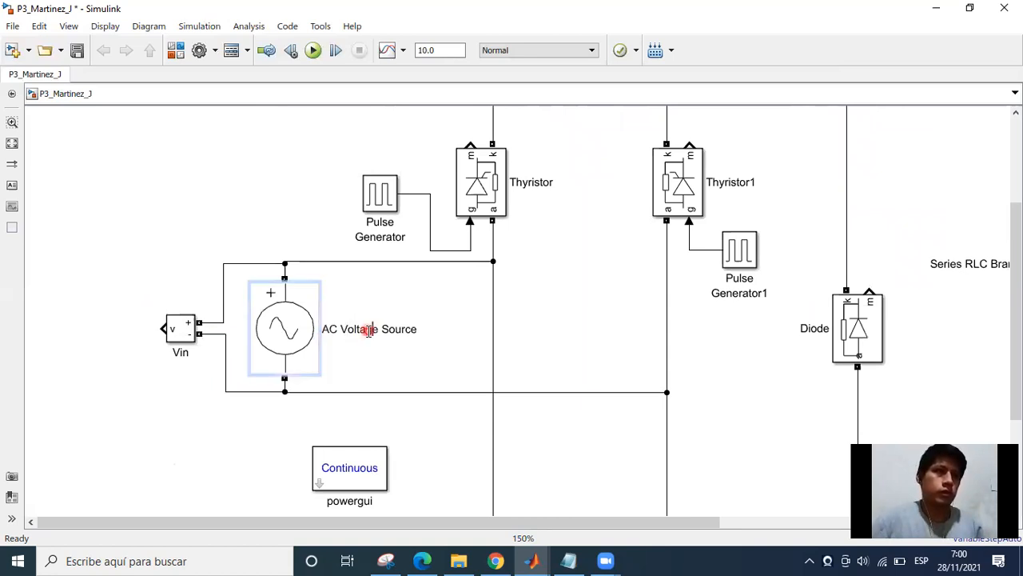
click(334, 357)
key(End)
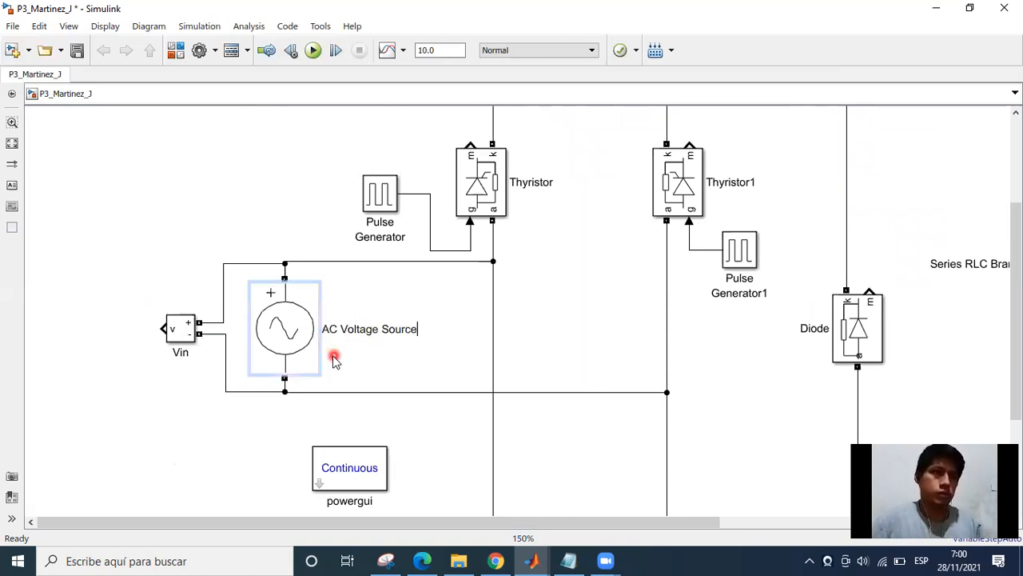
key(BackSpace)
key(BackSpace)
key(BackSpace)
key(BackSpace)
key(BackSpace)
key(BackSpace)
key(BackSpace)
key(BackSpace)
key(BackSpace)
key(BackSpace)
key(BackSpace)
key(BackSpace)
key(BackSpace)
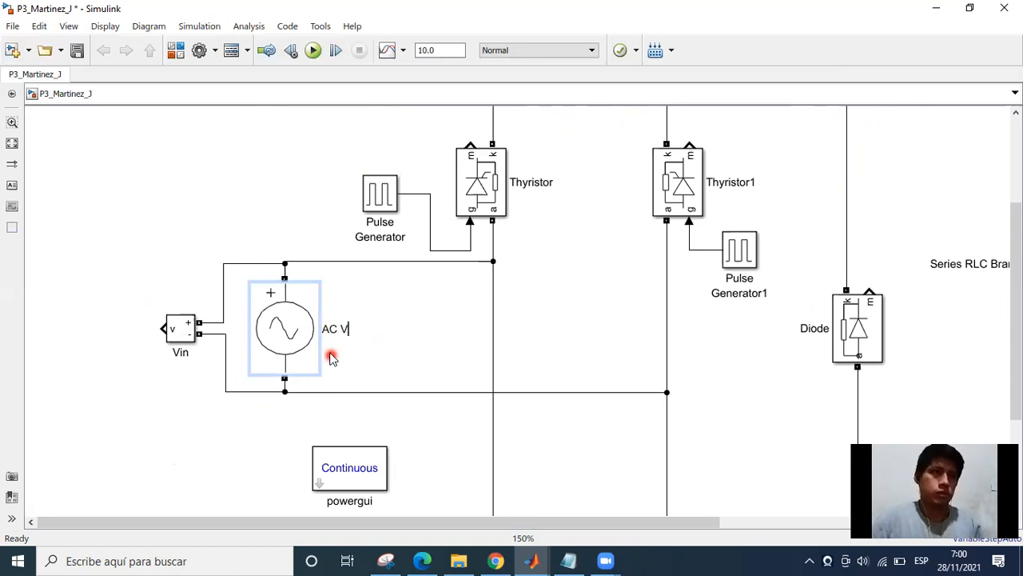
key(BackSpace)
key(BackSpace)
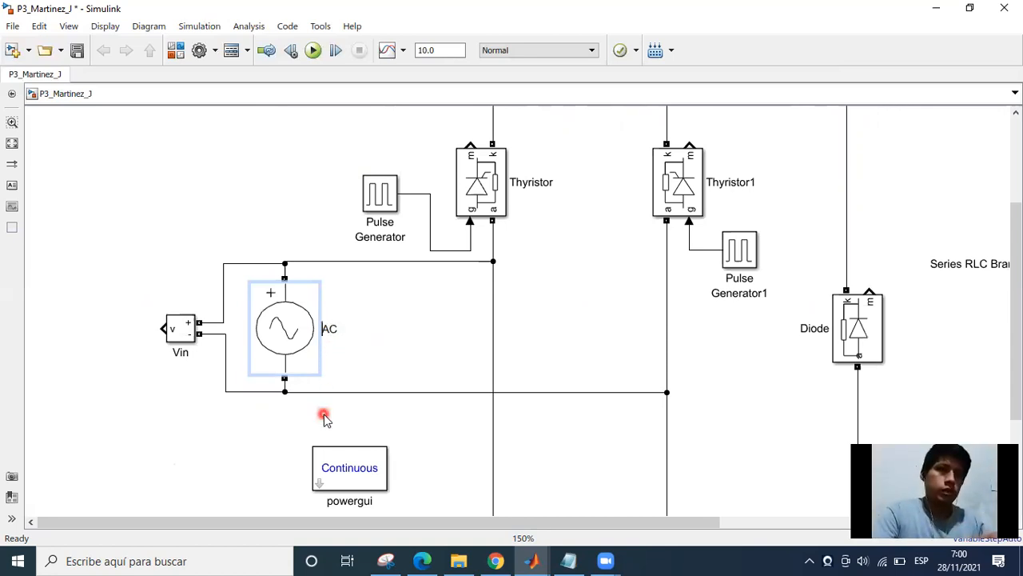
text(202)
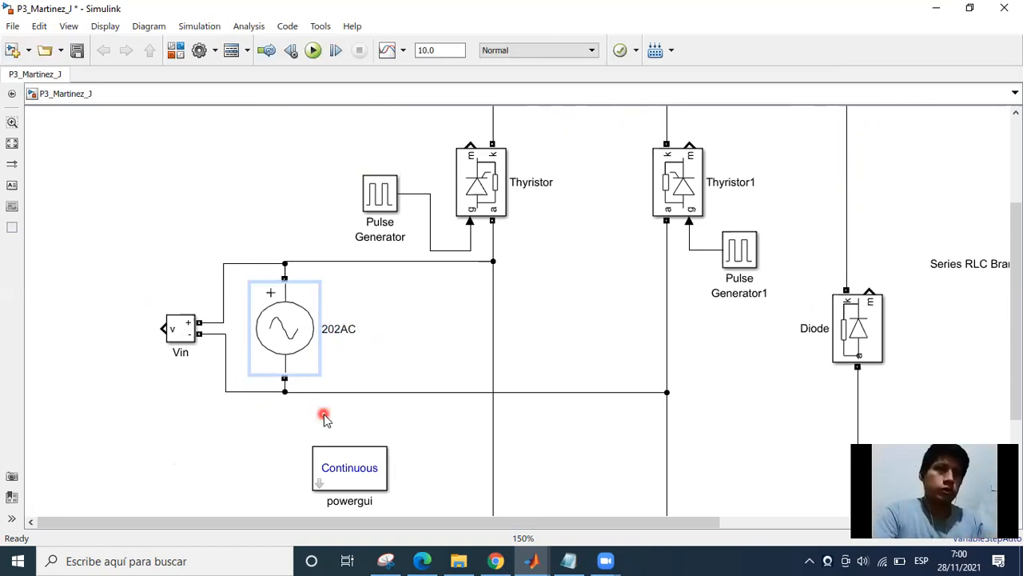
key(BackSpace)
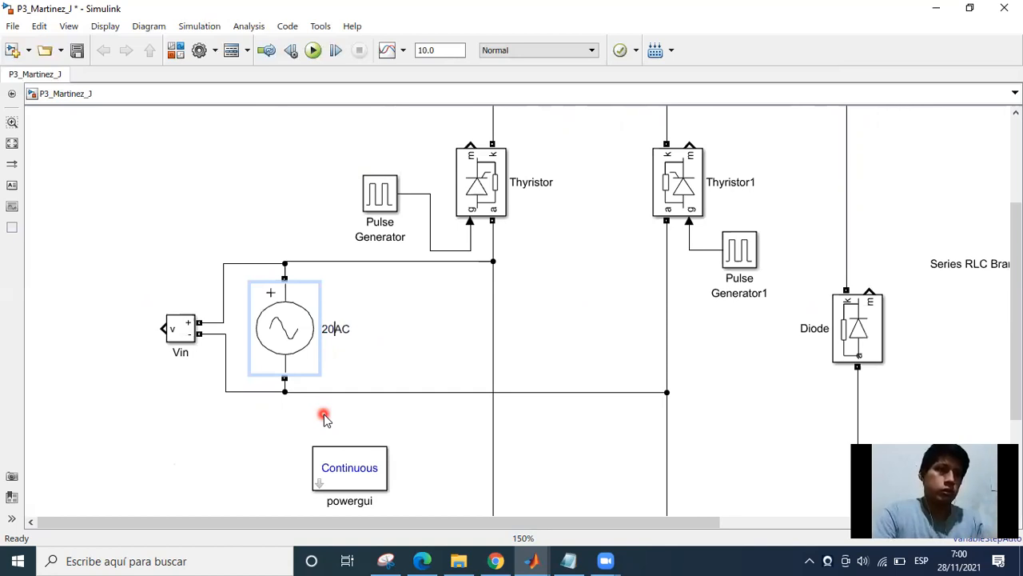
key(BackSpace)
text(20 AC)
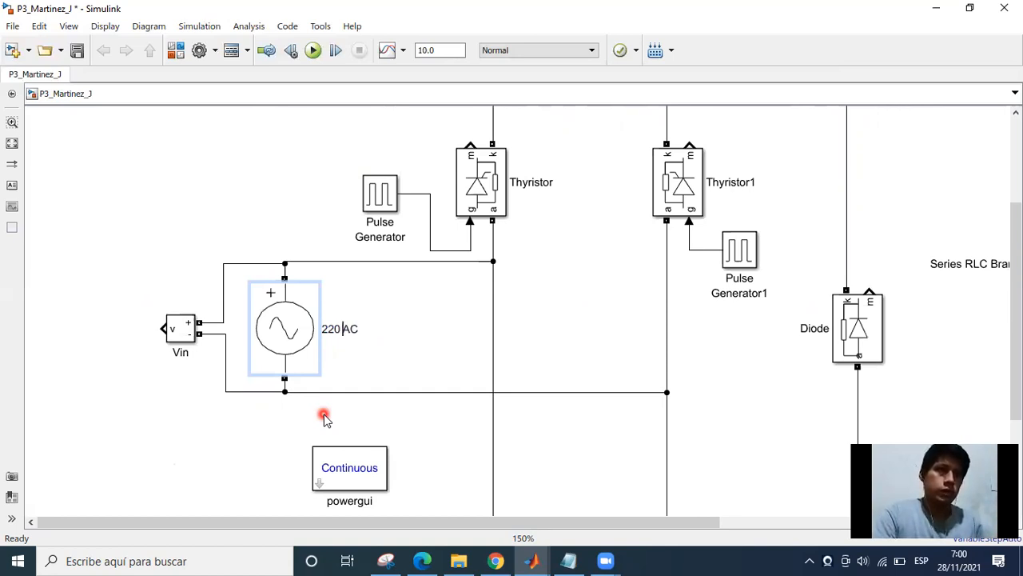
text( Vrms)
click(414, 302)
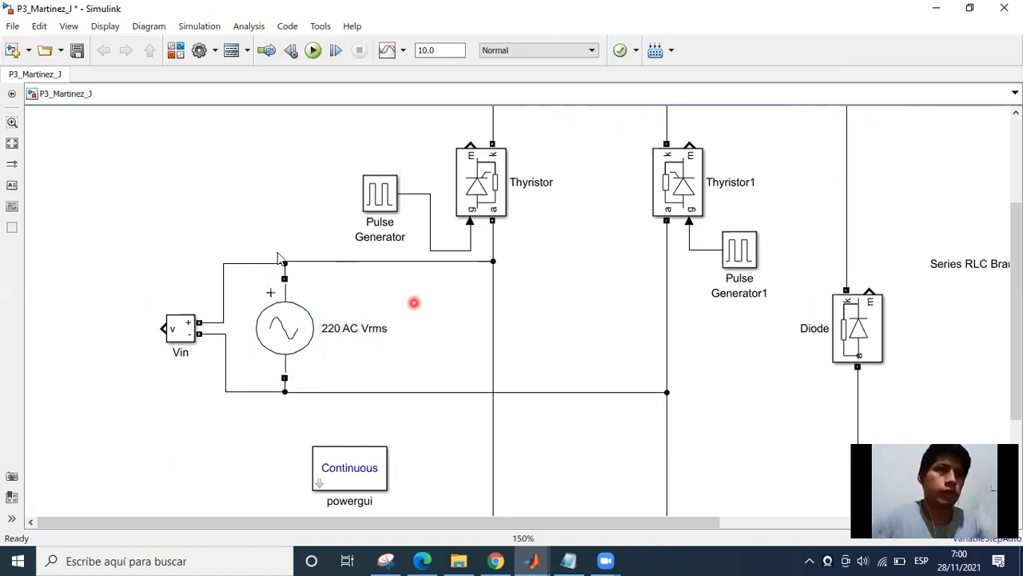
Select the AC source and Vin with their wiring and move them together farther away from the thyristor bridge.
drag(154, 278, 336, 368)
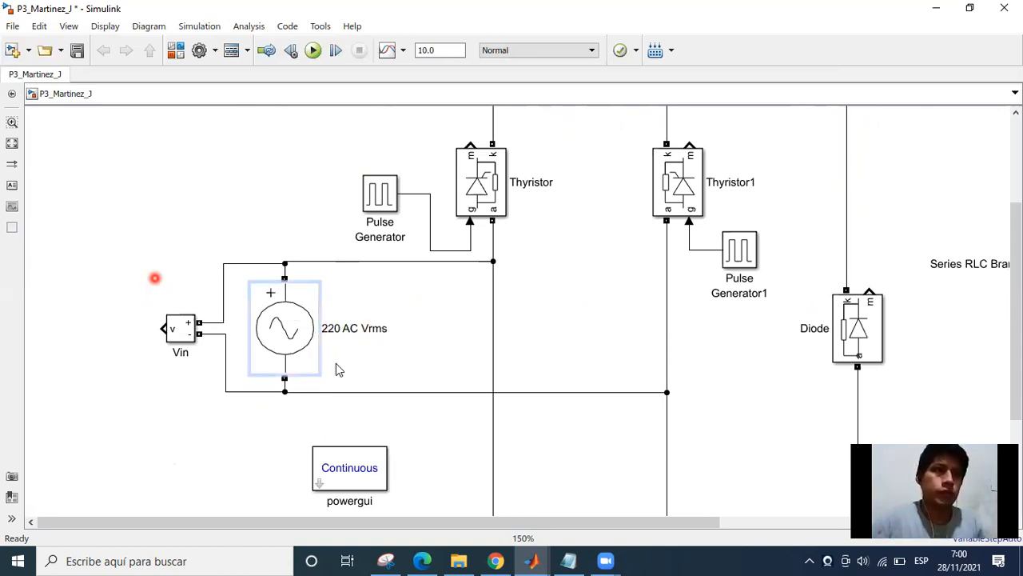
drag(137, 261, 319, 413)
drag(267, 344, 184, 366)
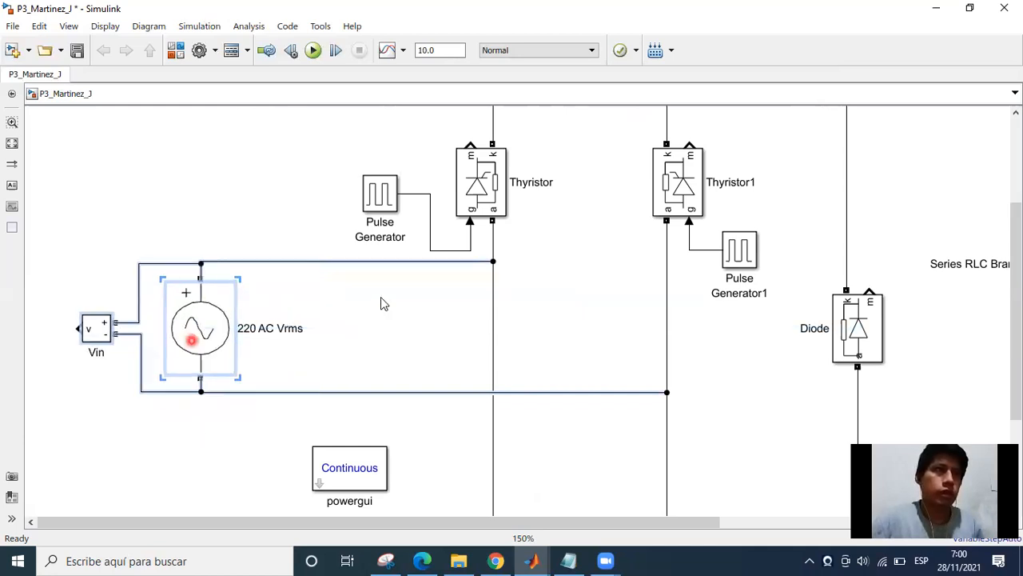
Duplicate the Vin voltage measurement block and place the copy between the freewheeling diode and the RL load branch.
click(359, 237)
click(202, 430)
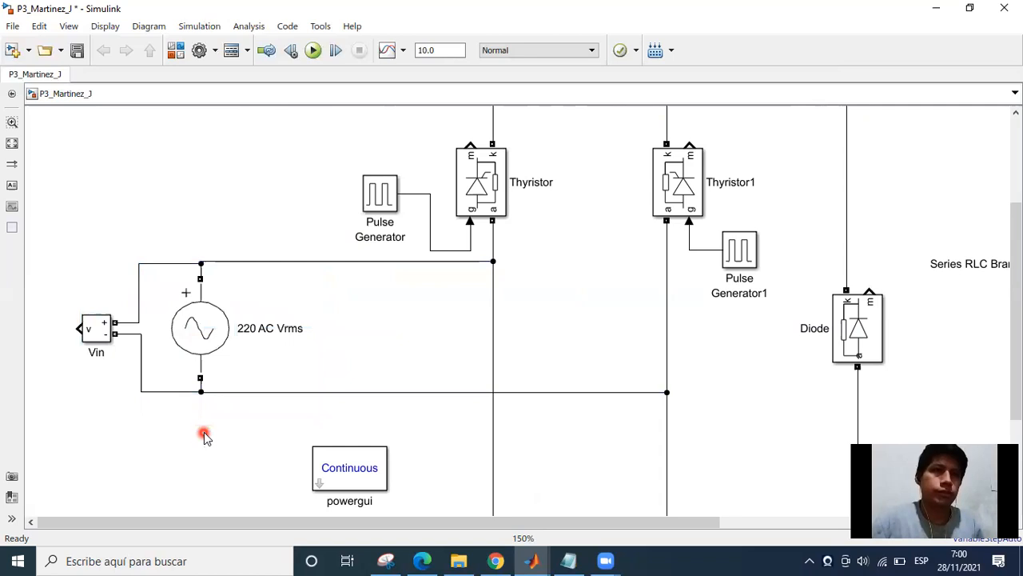
scroll(453, 355, down, 1)
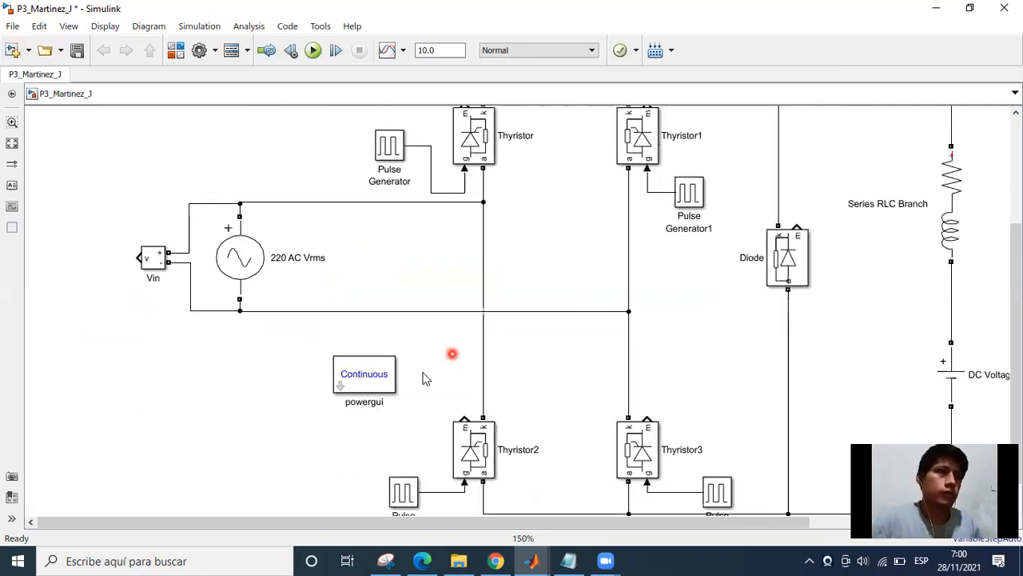
scroll(215, 353, down, 1)
click(128, 292)
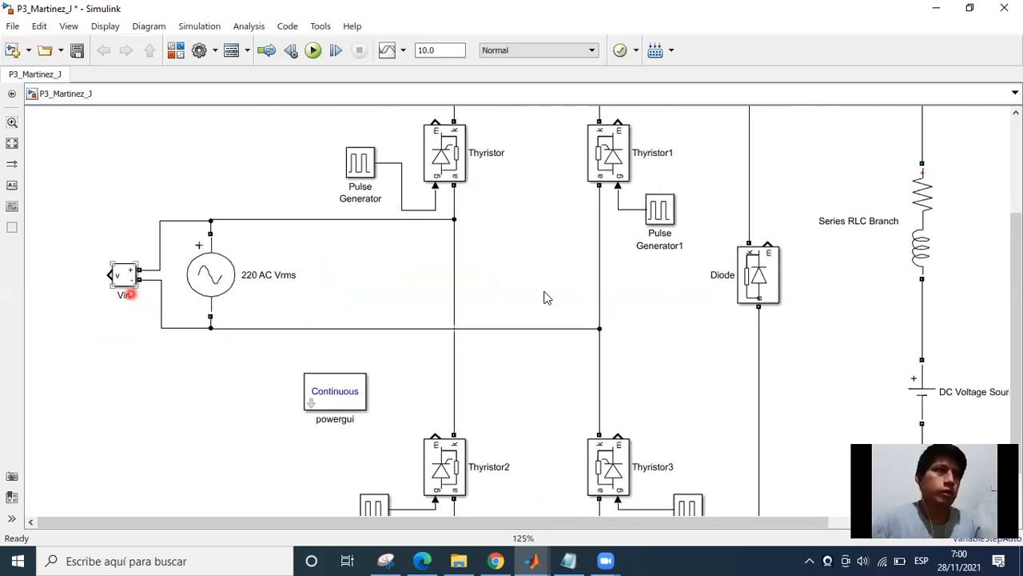
key(ctrl+v)
click(205, 276)
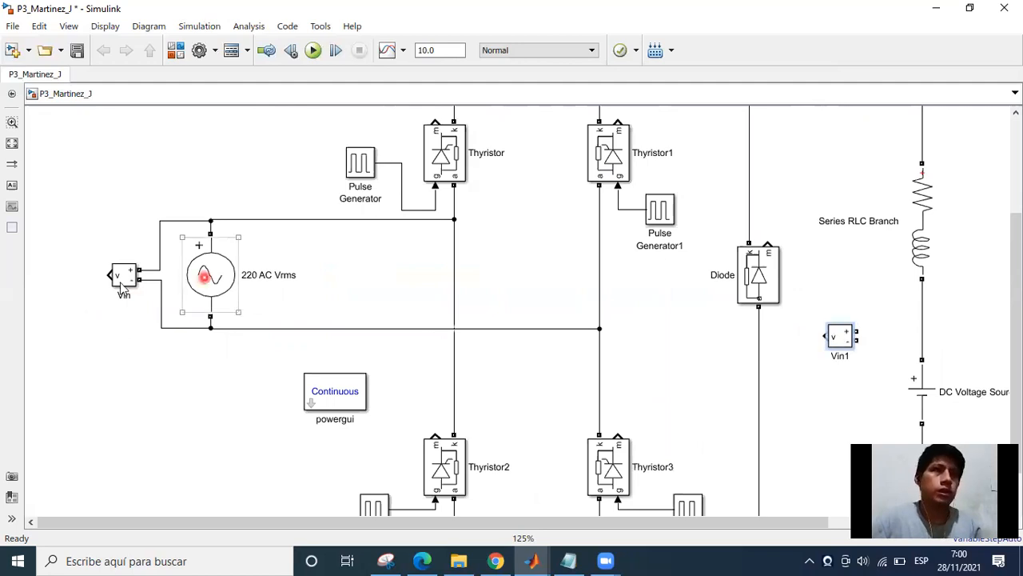
click(373, 289)
click(507, 324)
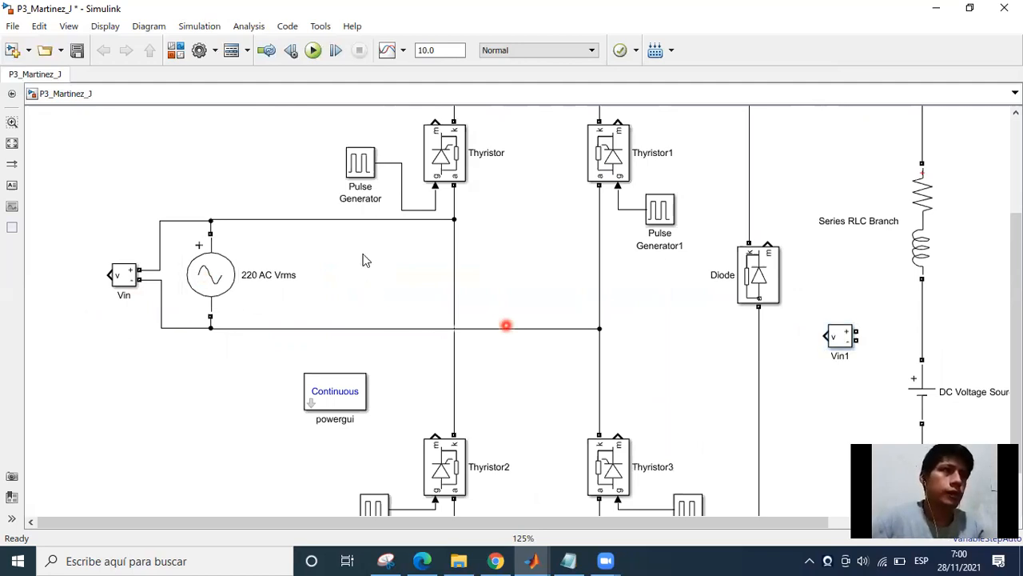
click(359, 263)
Move the Current Measurement block into the empty area above the 220 AC Vrms source, beside the first Pulse Generator.
scroll(350, 312, up, 2)
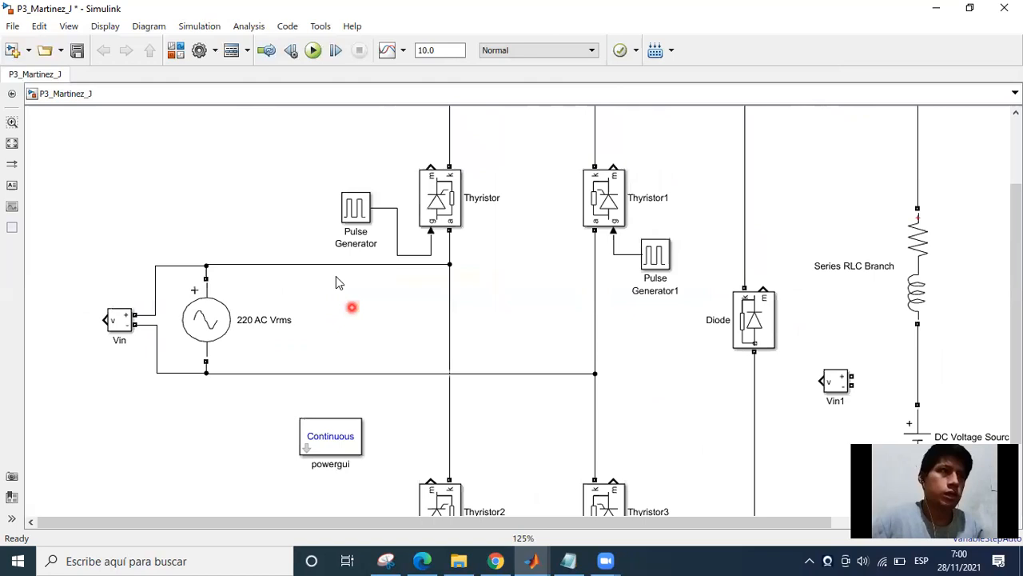
scroll(552, 288, right, 1)
scroll(724, 251, right, 5)
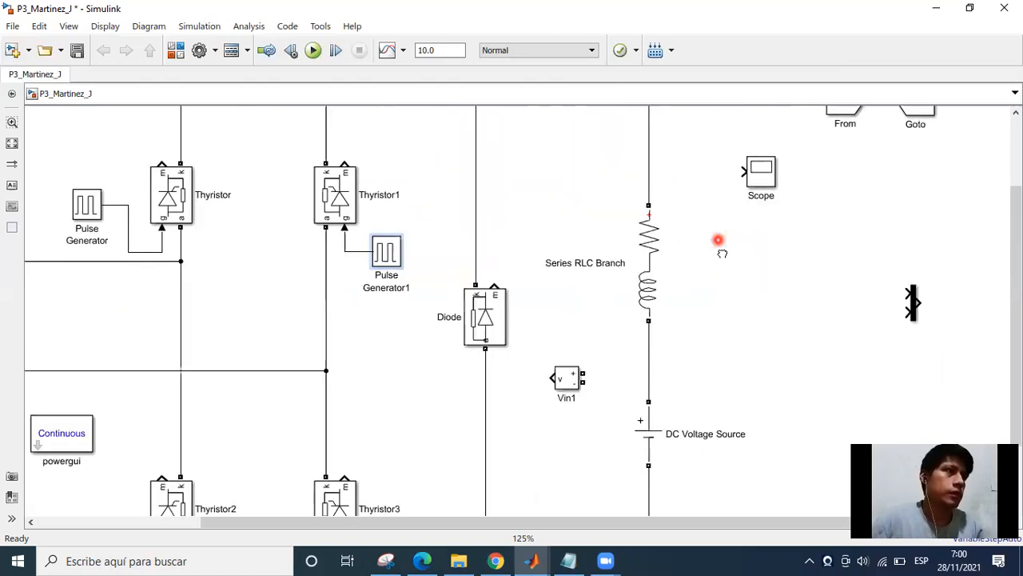
scroll(735, 207, down, 2)
scroll(788, 196, up, 5)
drag(790, 201, 328, 384)
scroll(311, 362, up, 2)
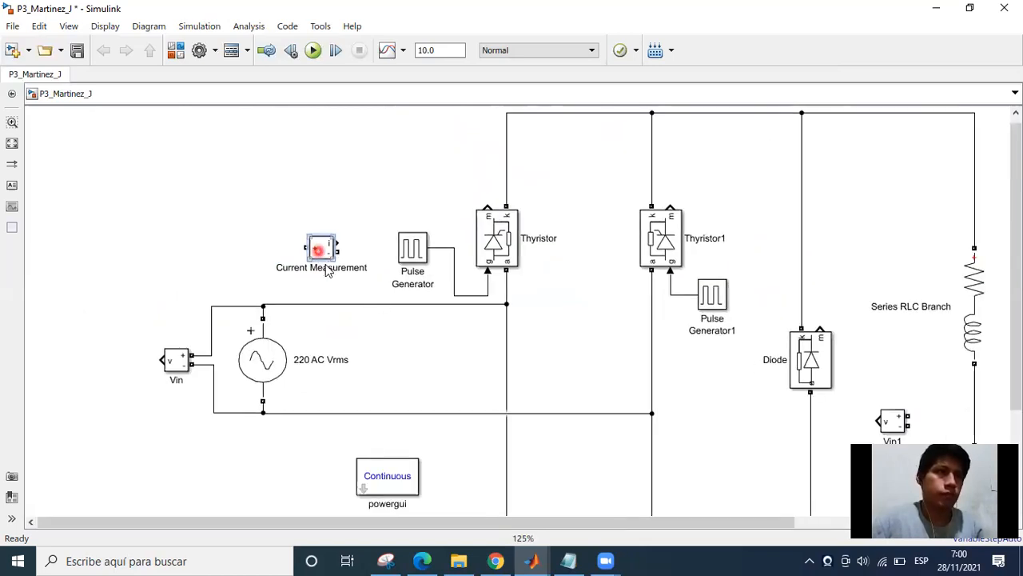
Replace the wire from the AC source's positive terminal to the Thyristor leg with the Current Measurement block connected in series.
click(375, 311)
key(Delete)
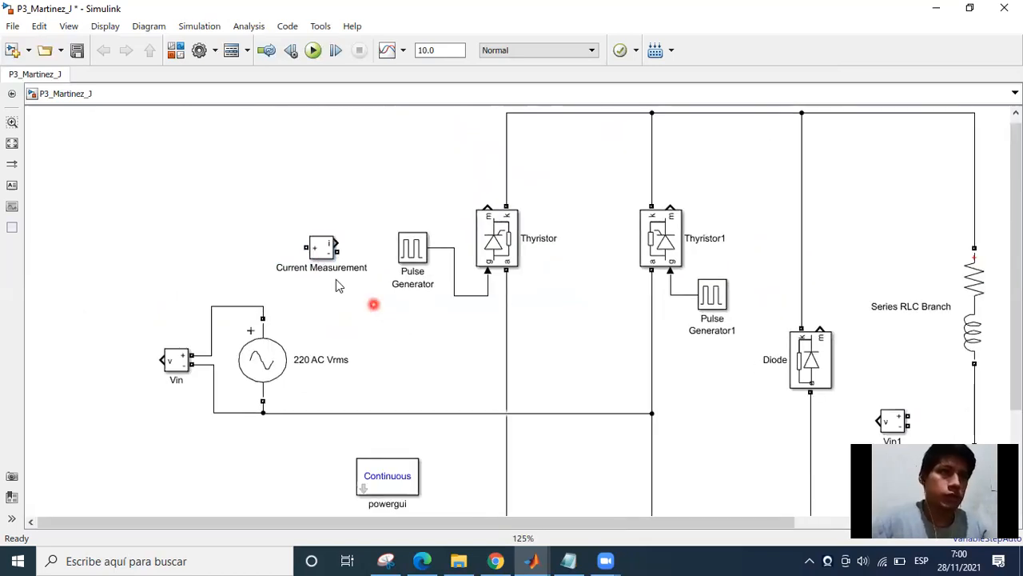
click(323, 249)
mouse_move(348, 317)
mouse_down()
mouse_move(372, 312)
mouse_move(344, 324)
mouse_move(263, 307)
mouse_up()
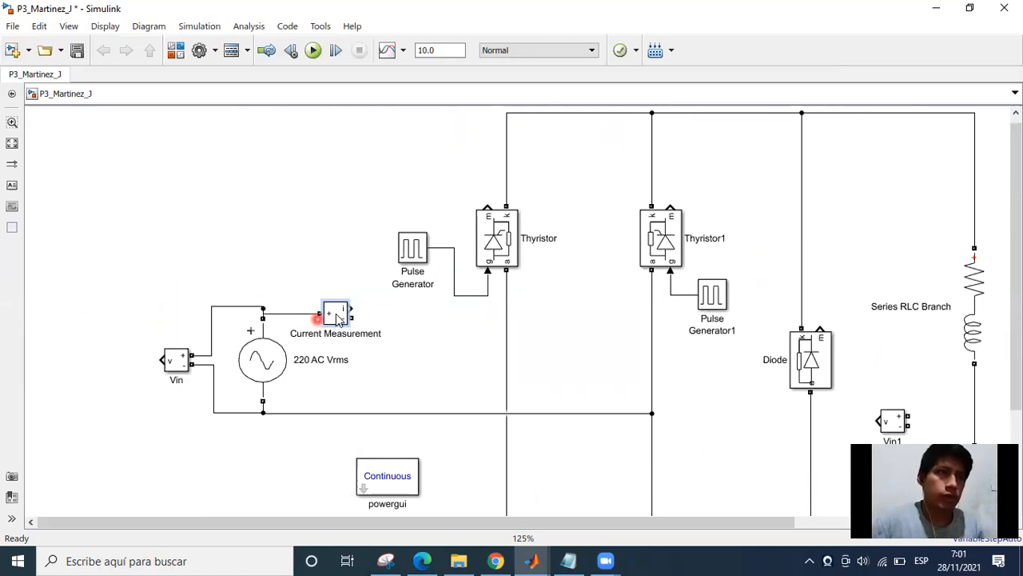
drag(338, 316, 506, 312)
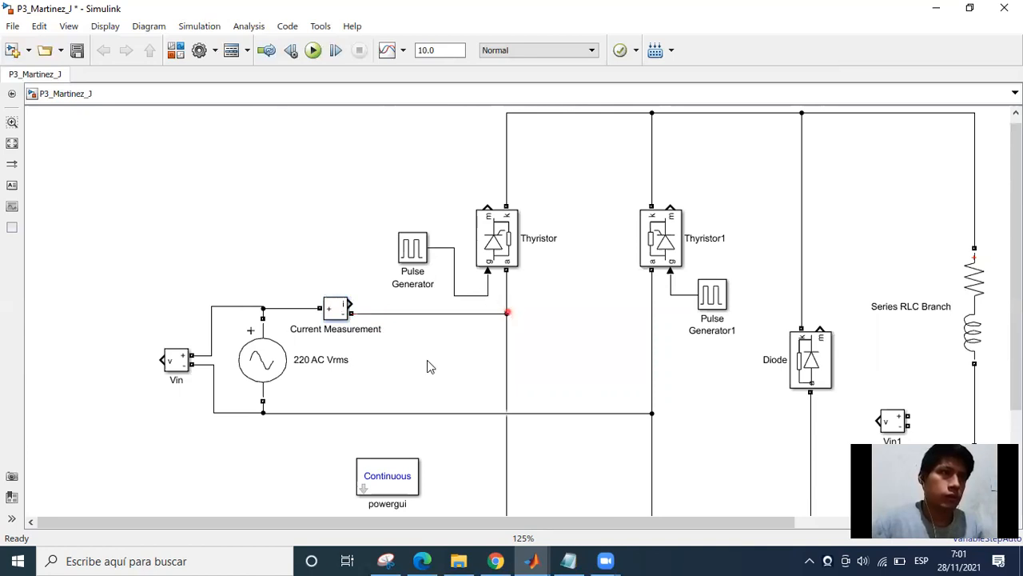
Rename the Current Measurement block in the AC source line as Iout.
click(340, 329)
key(BackSpace)
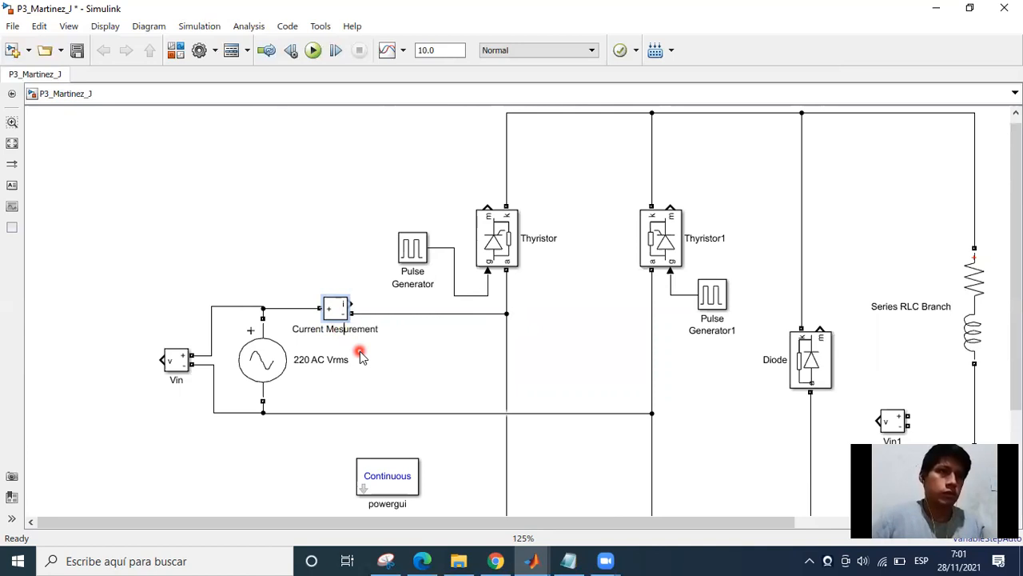
key(BackSpace)
key(BackSpace)
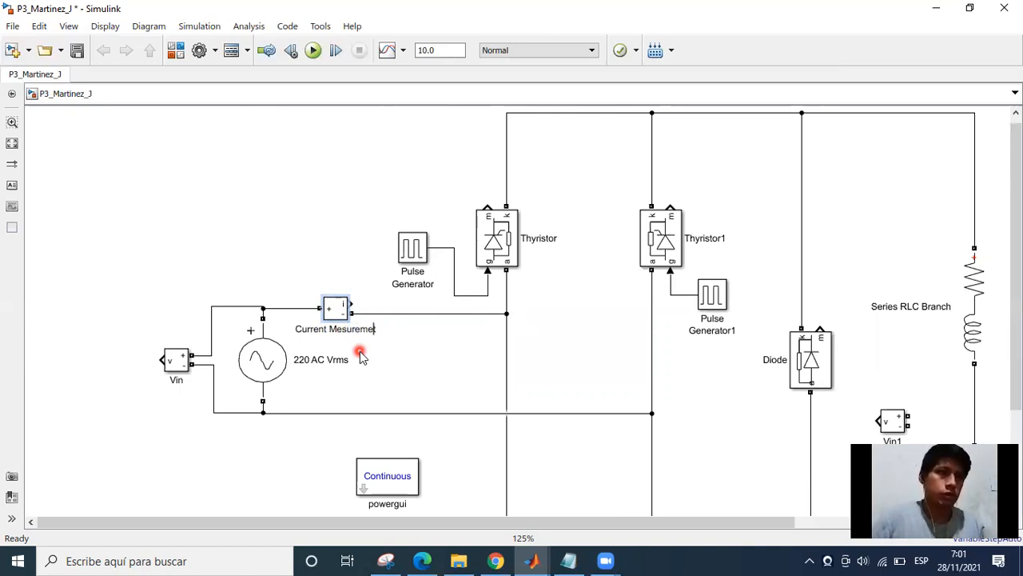
key(ctrl+a)
key(BackSpace)
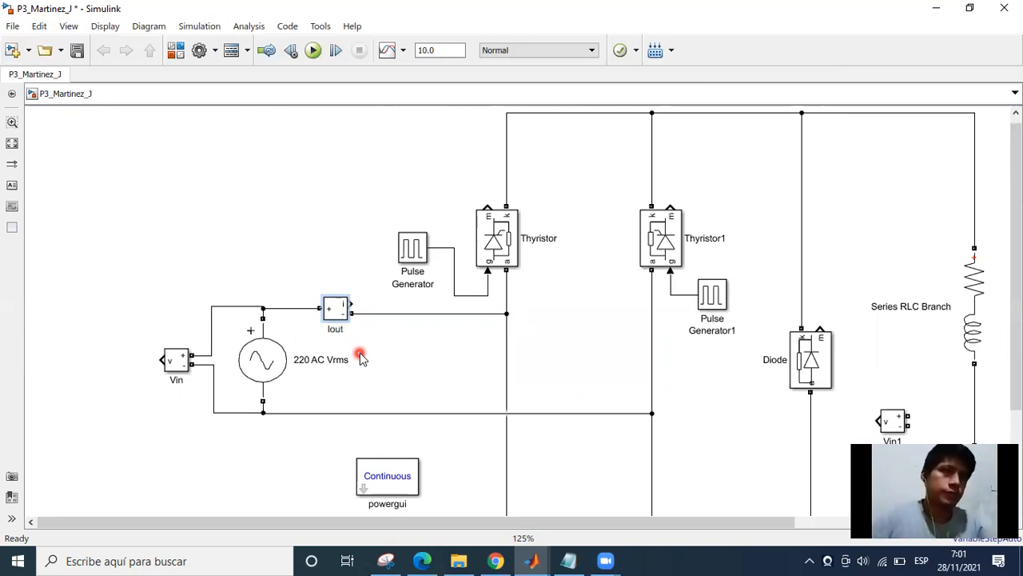
double_click(355, 384)
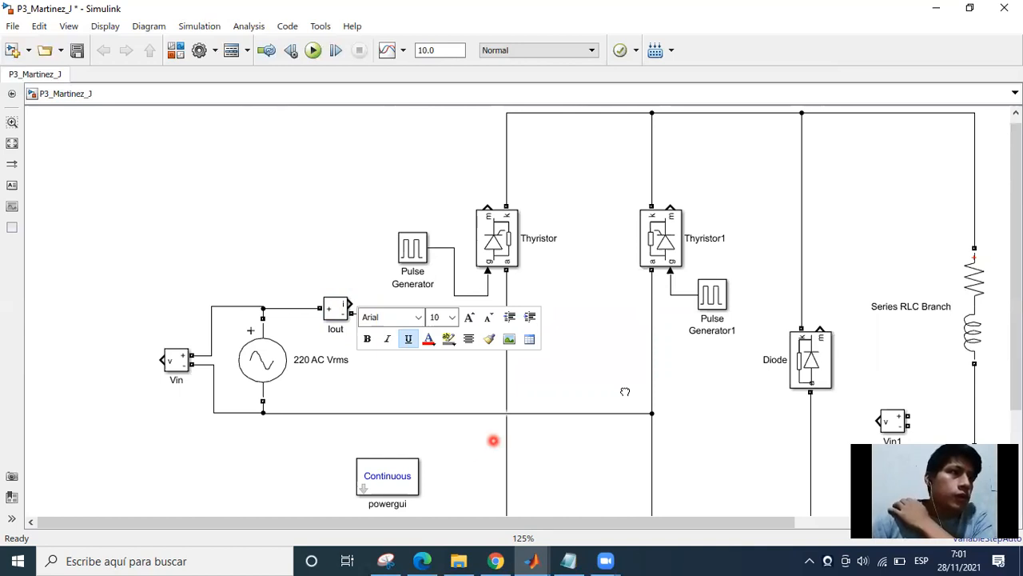
Detach the Goto block from the From block and move it above the Vin measurement block.
scroll(630, 352, down, 1)
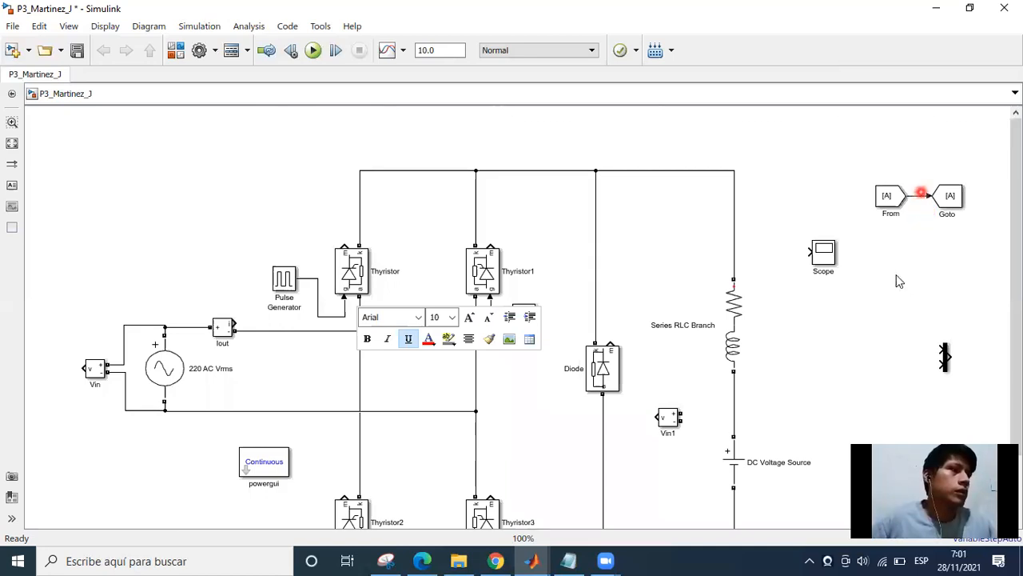
click(939, 197)
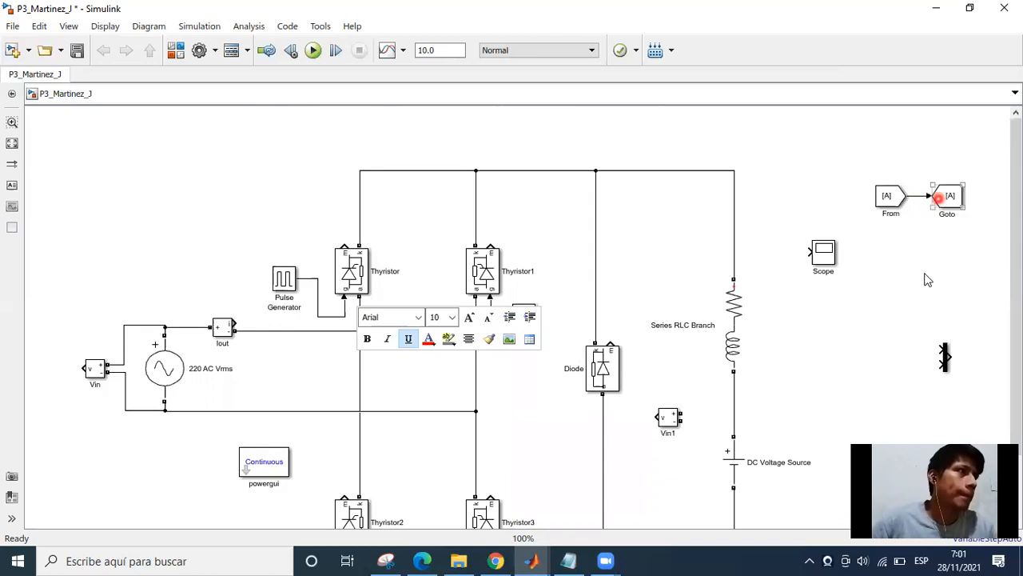
drag(947, 197, 85, 300)
drag(126, 451, 399, 430)
scroll(247, 397, up, 1)
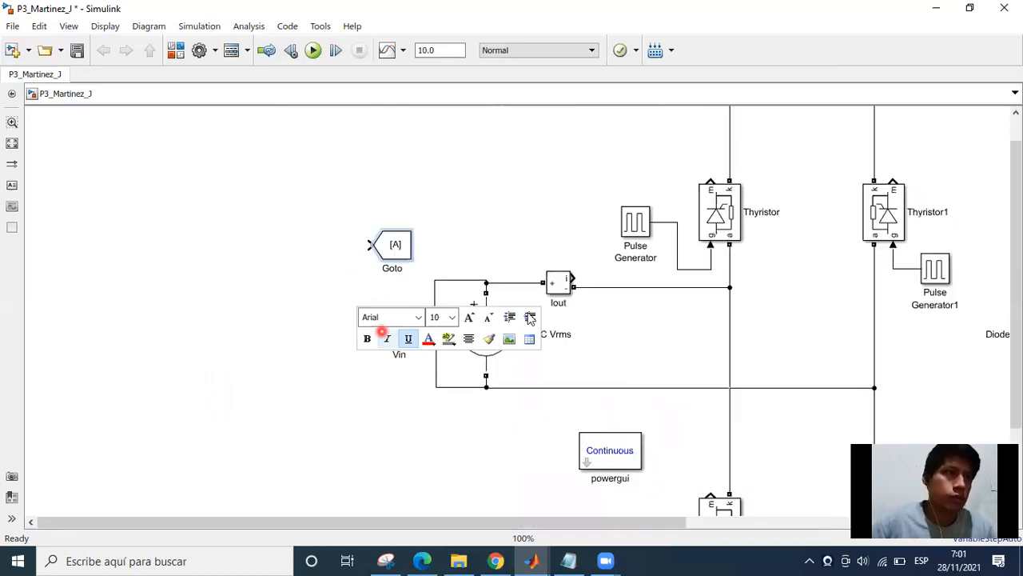
drag(434, 327, 300, 330)
click(367, 340)
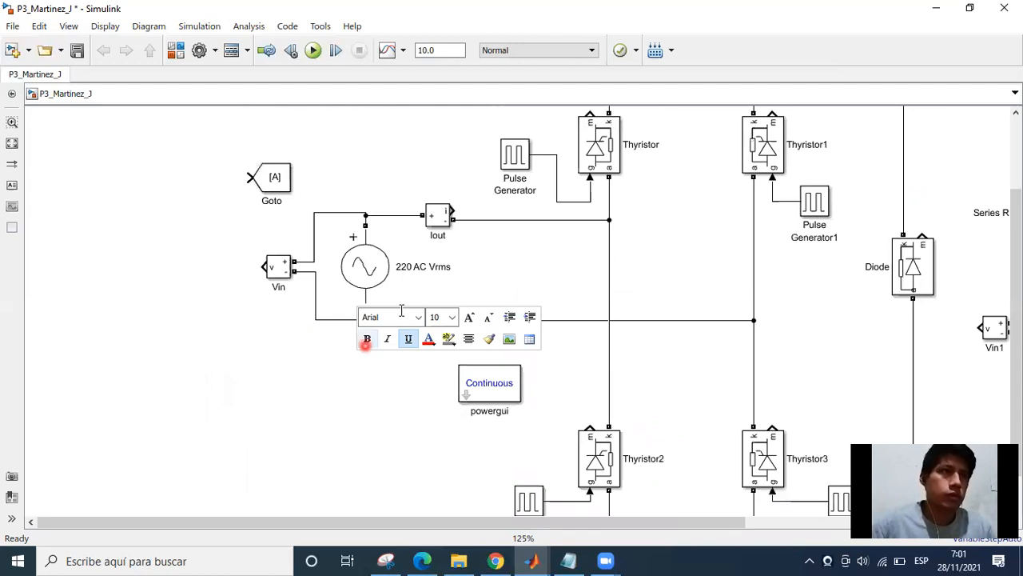
click(414, 317)
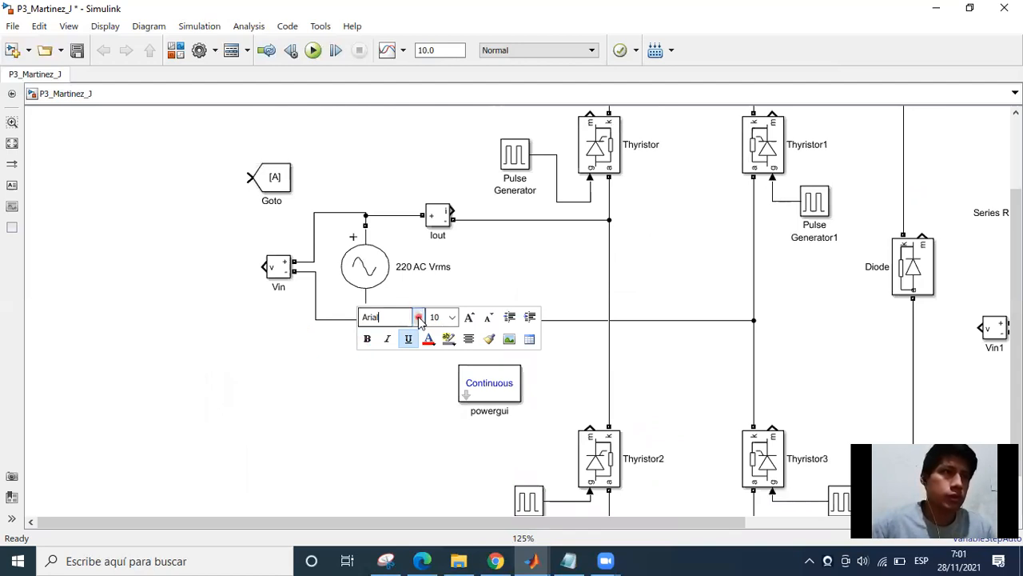
click(250, 351)
Flip the Goto block horizontally and connect its input to the output of the Vin measurement block.
click(284, 212)
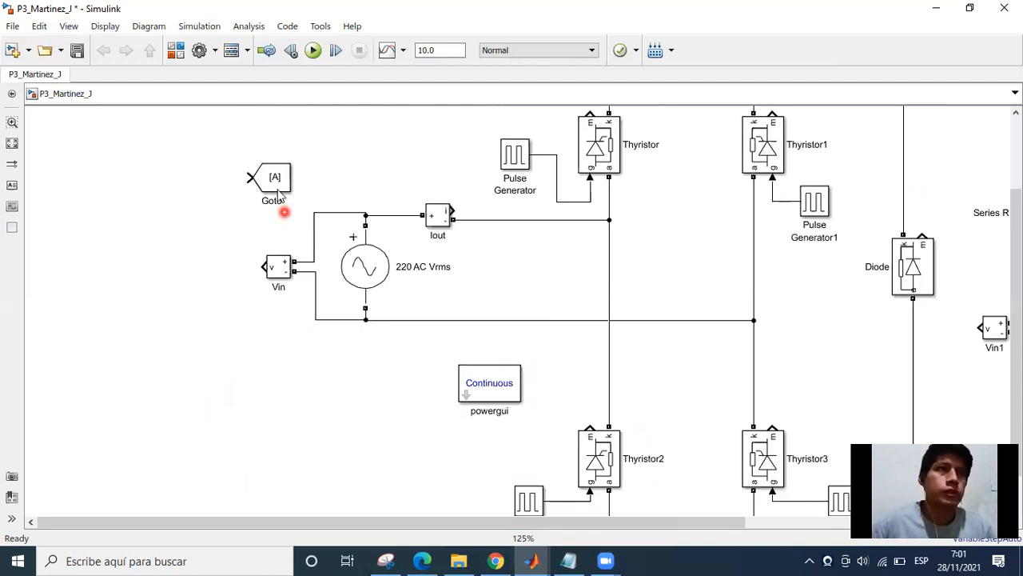
click(276, 188)
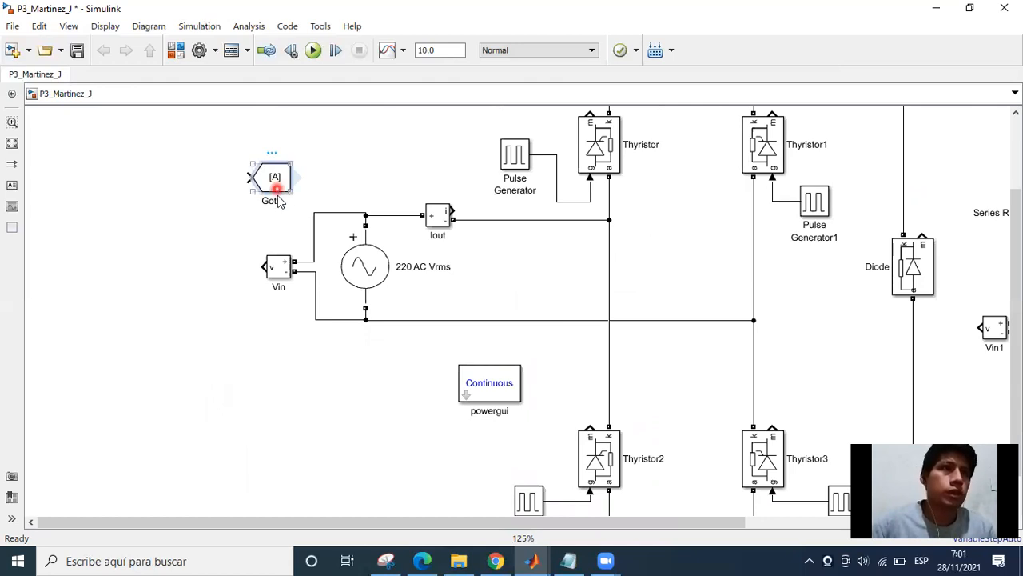
click(199, 259)
click(274, 183)
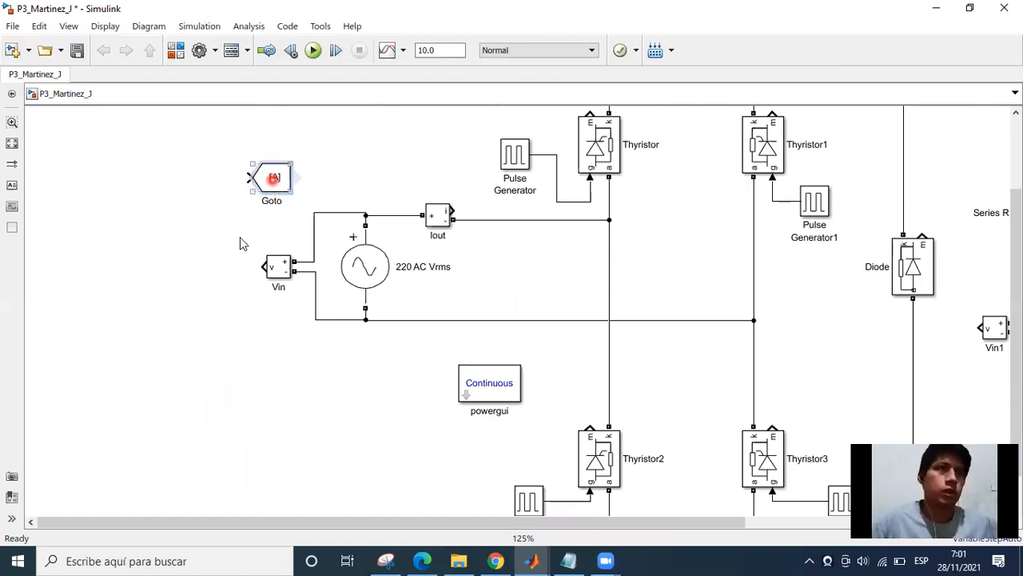
key(ctrl+i)
drag(272, 180, 219, 274)
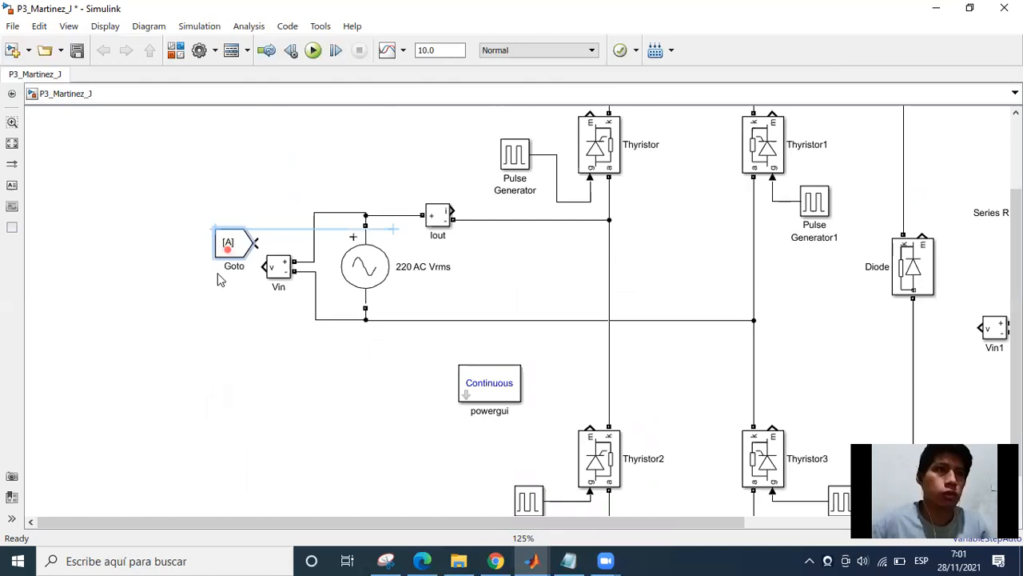
click(262, 329)
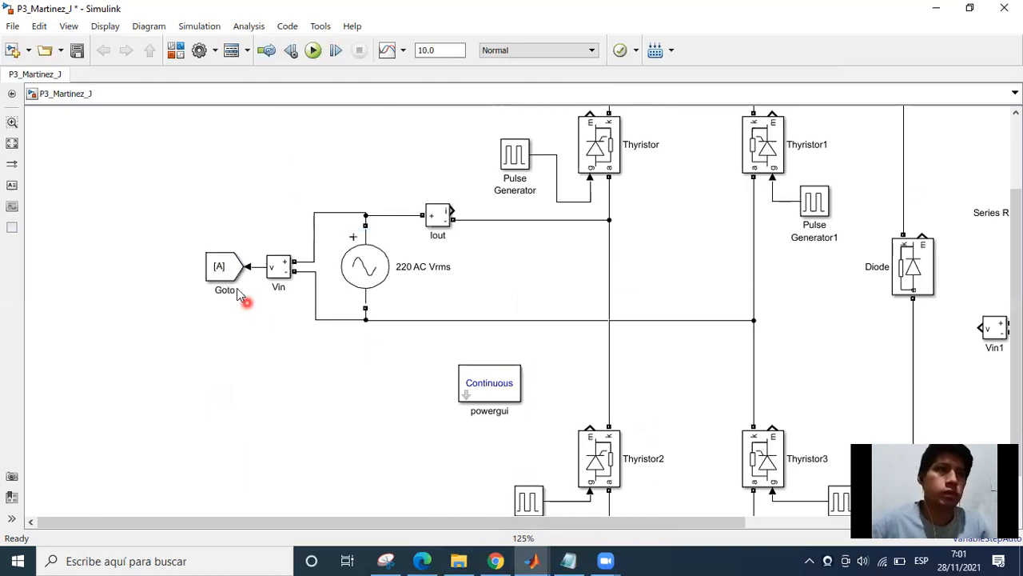
Set the tag of the Goto block connected to the Vin measurement to Vin.
key(space)
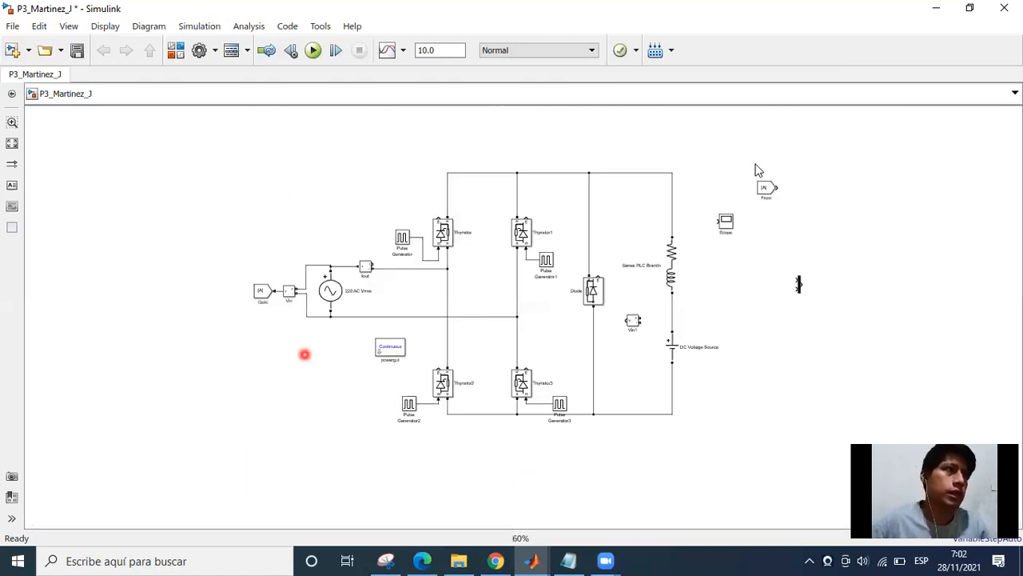
click(318, 284)
scroll(318, 283, up, 3)
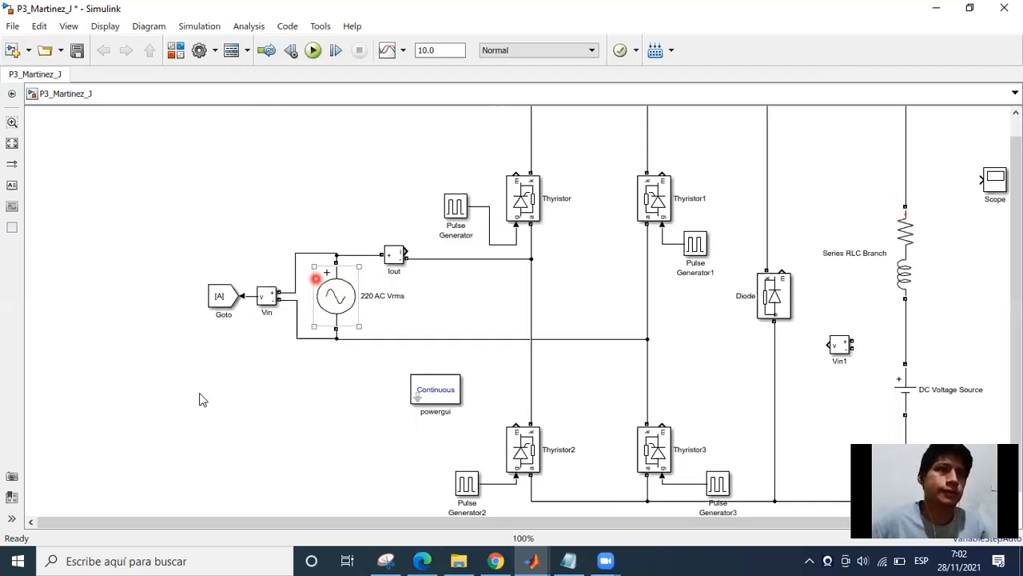
scroll(312, 425, up, 2)
click(280, 296)
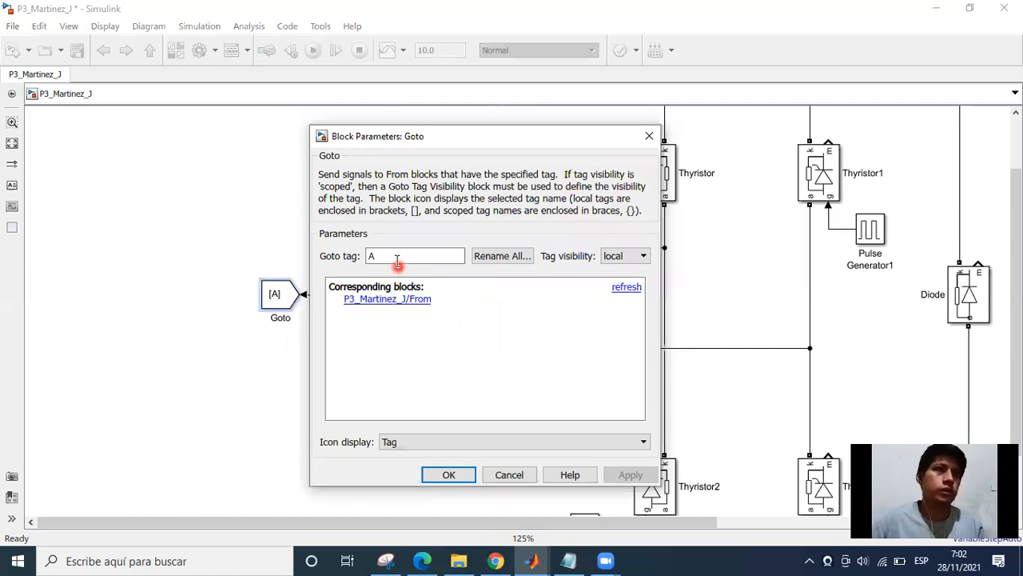
double_click(398, 256)
key(BackSpace)
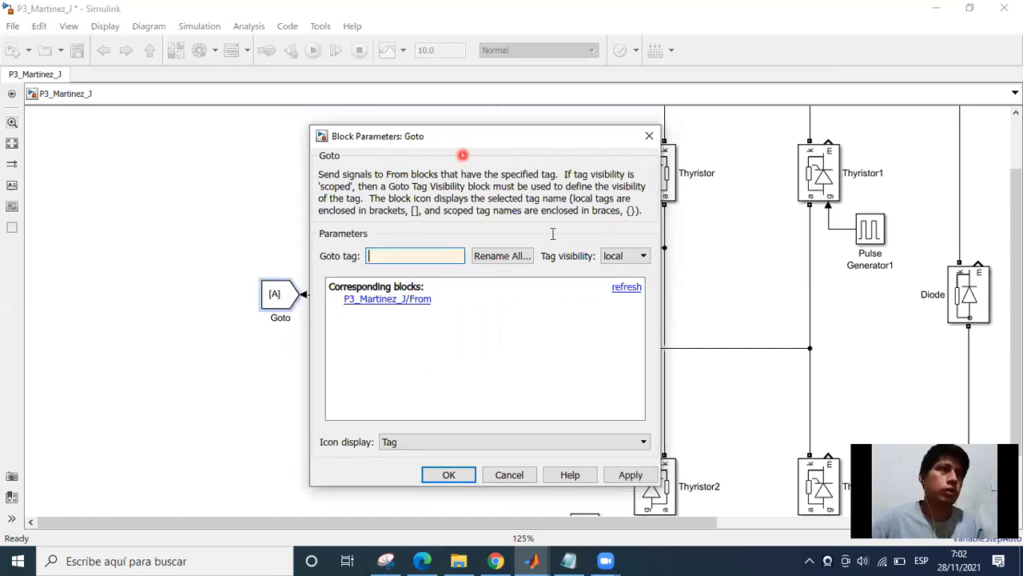
drag(416, 136, 556, 120)
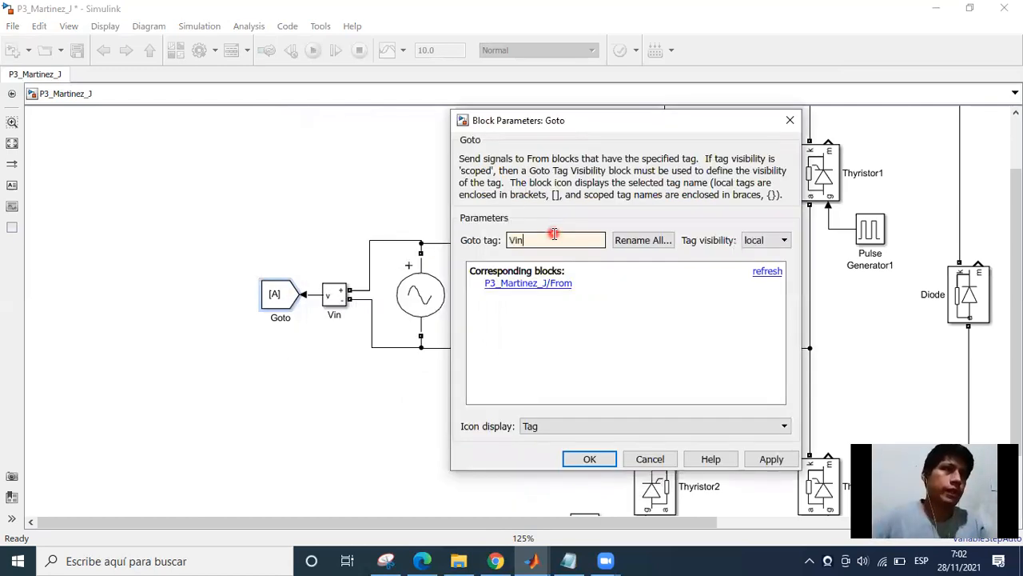
click(587, 459)
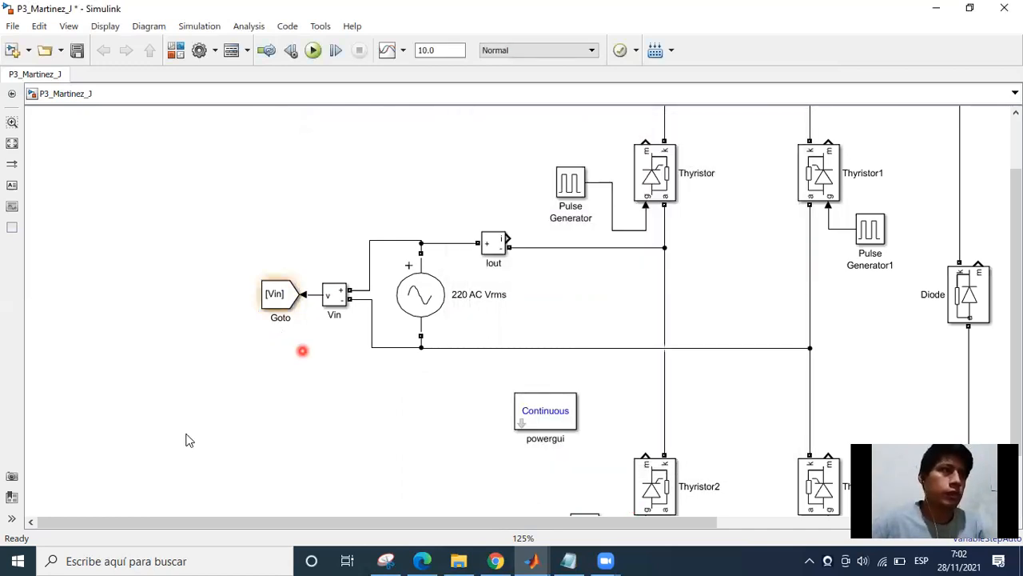
Set the From block's Goto tag to Vin.
scroll(682, 263, down, 3)
scroll(596, 288, up, 4)
double_click(600, 272)
click(711, 294)
key(BackSpace)
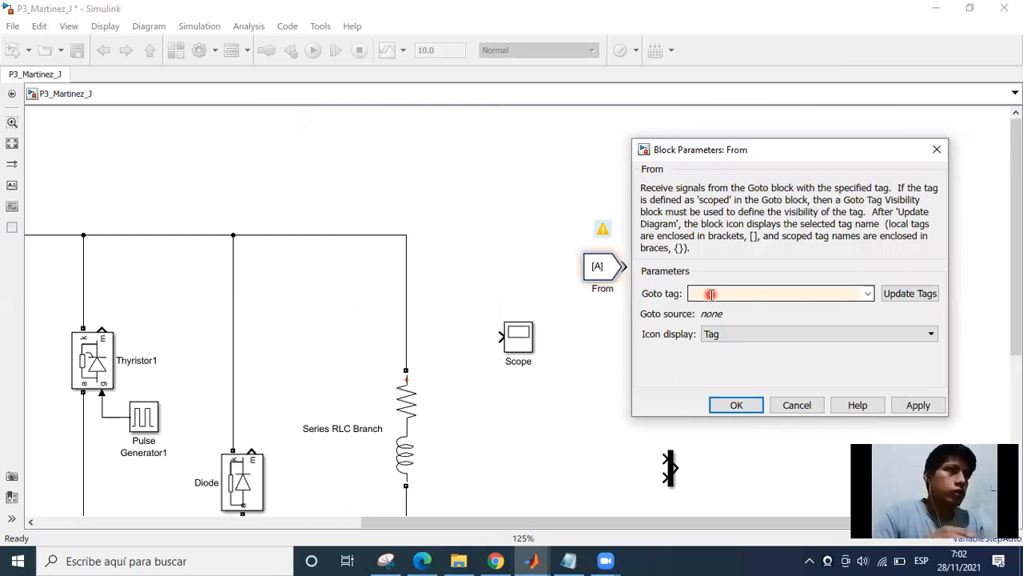
text(Vin)
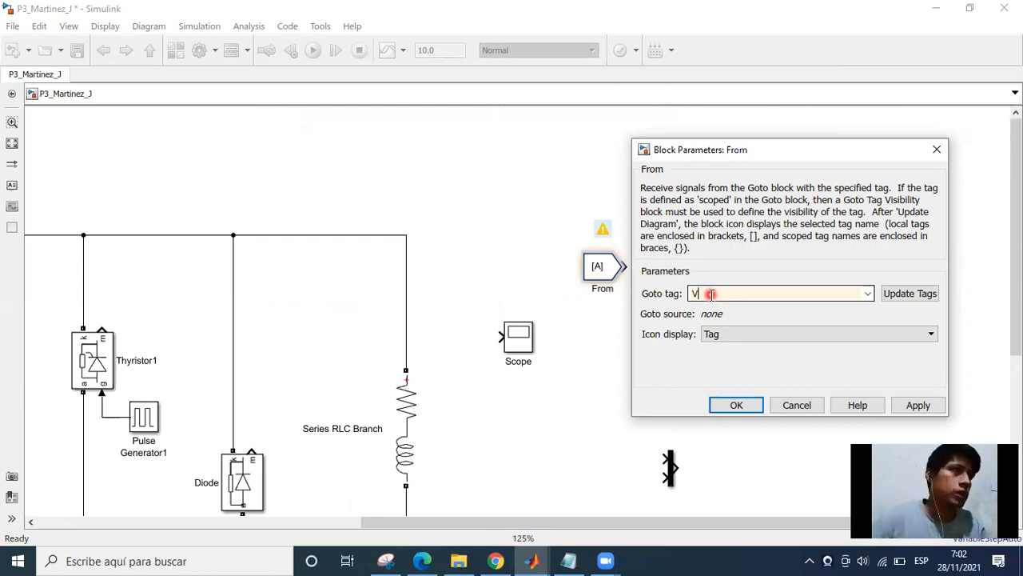
click(734, 405)
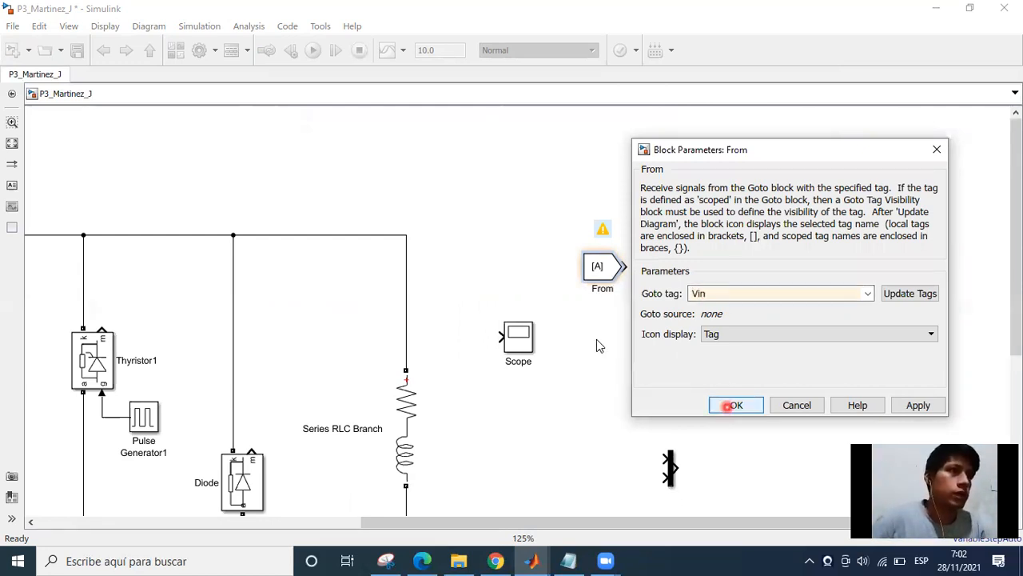
drag(604, 349, 758, 282)
scroll(783, 275, down, 1)
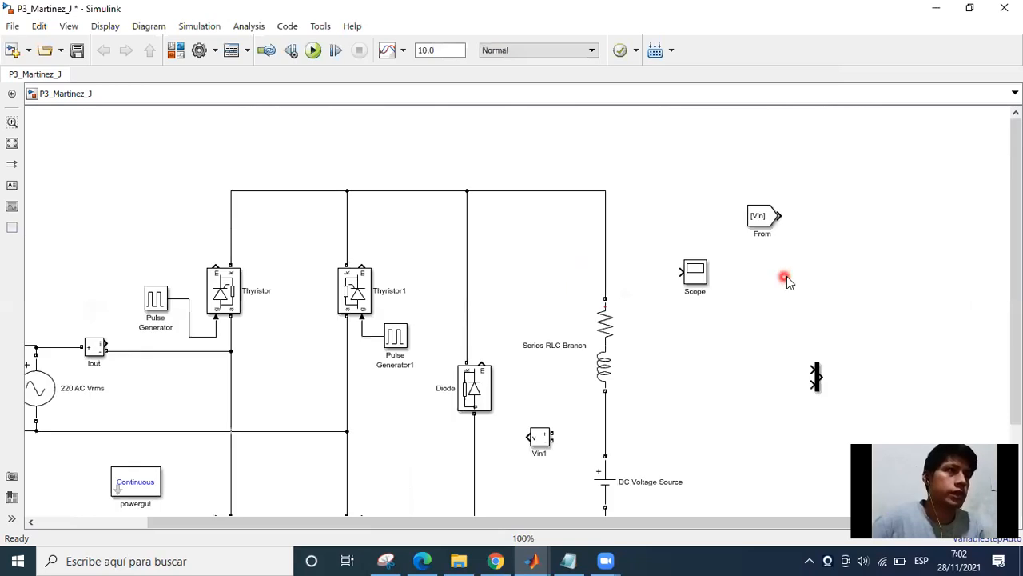
Move the Scope block rightward so it sits between the From block and the Mux.
drag(97, 335, 120, 330)
drag(392, 384, 516, 388)
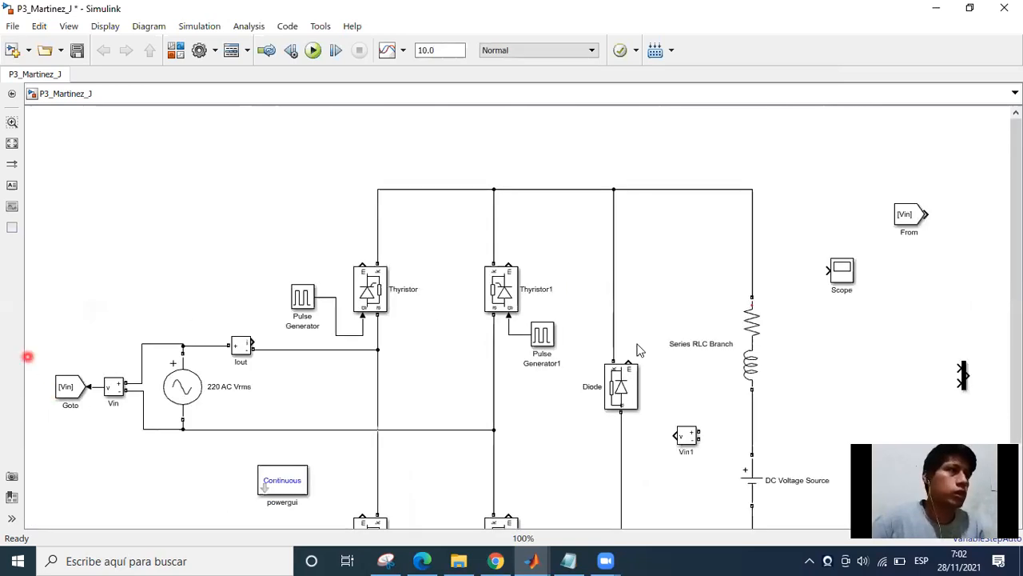
click(931, 218)
click(859, 324)
drag(727, 319, 689, 319)
drag(735, 277, 819, 295)
click(756, 325)
click(855, 366)
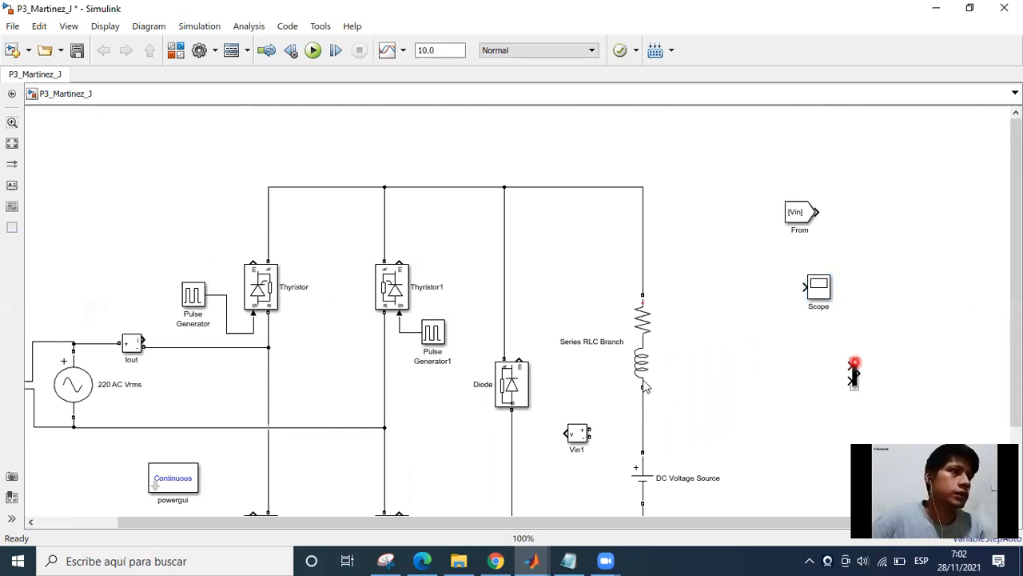
Move the Vin1 voltage measurement block to the right of the series RLC branch and flip it so its inputs face the load.
scroll(771, 352, down, 1)
drag(780, 307, 778, 309)
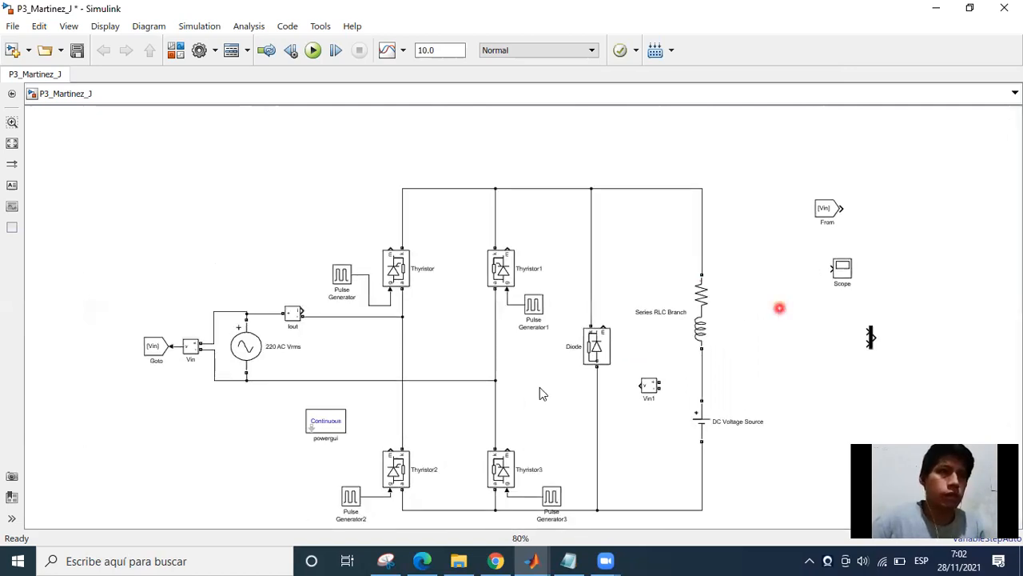
drag(614, 345, 657, 354)
click(547, 329)
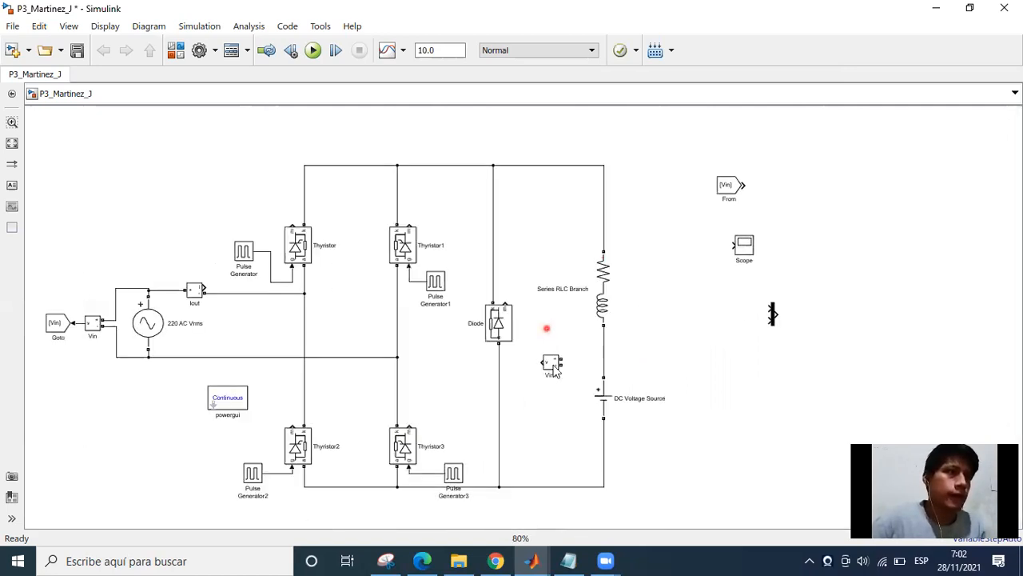
drag(553, 366, 662, 332)
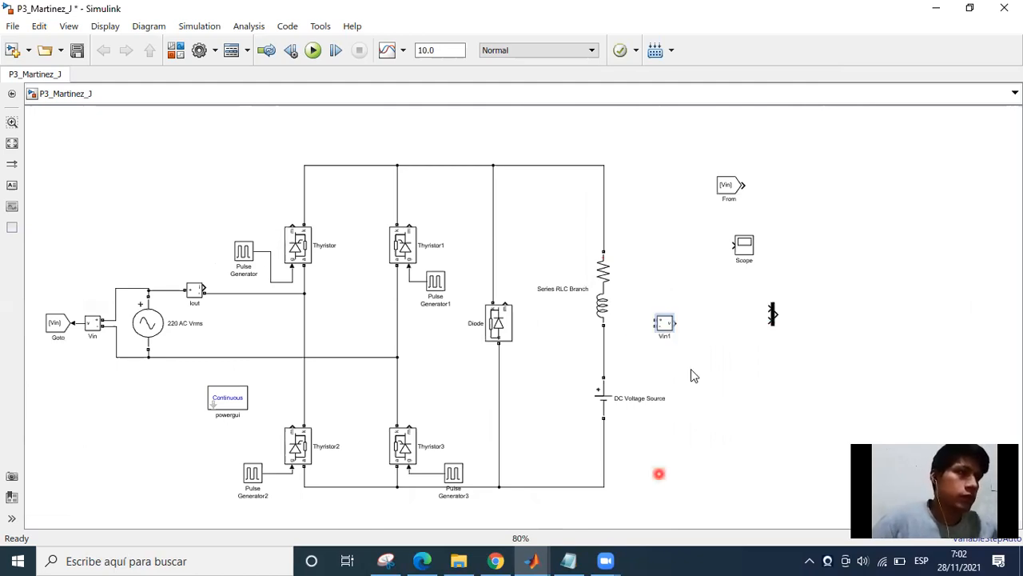
Rename the Vin1 voltage measurement block to Vout.
scroll(682, 345, up, 1)
click(660, 333)
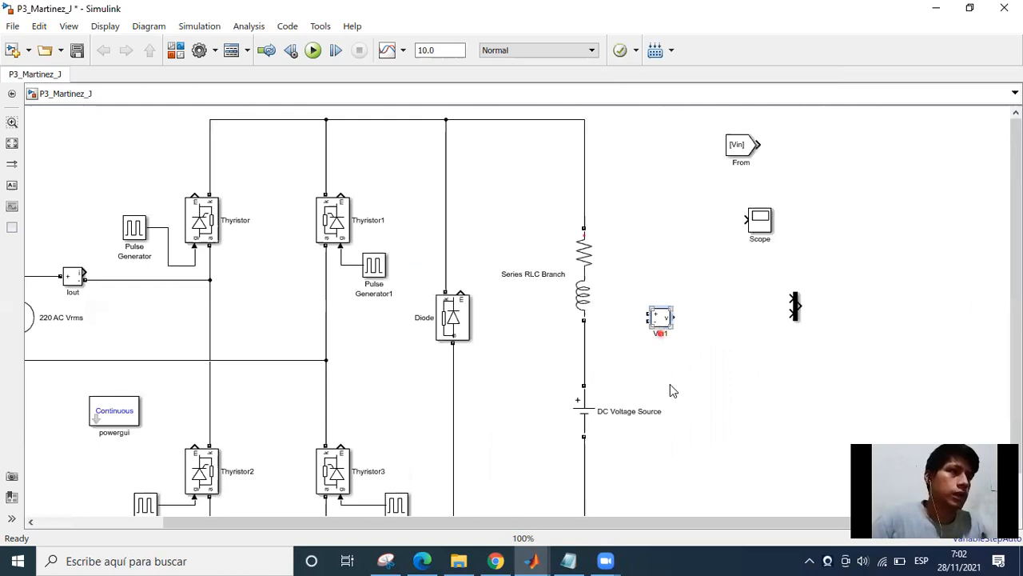
click(675, 395)
key(BackSpace)
key(BackSpace)
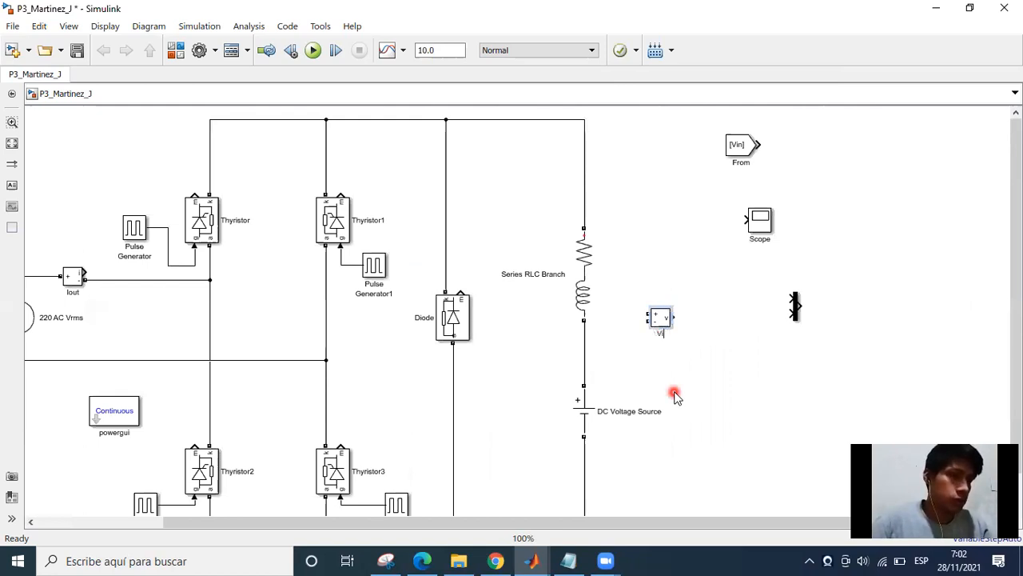
key(BackSpace)
text(out)
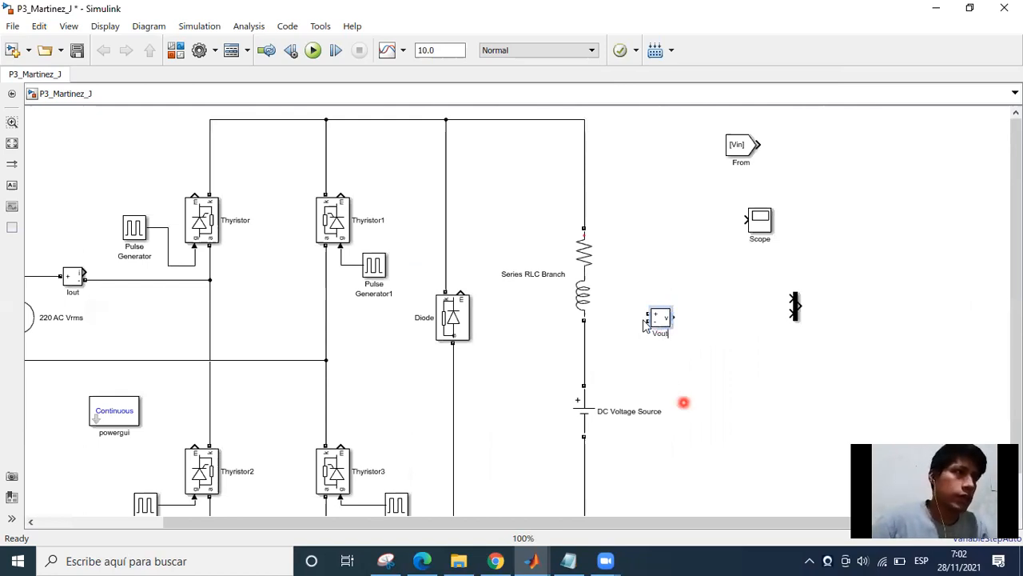
Wire Vout's positive input to the upper bus and its negative input to the lower bus, routing the return wire right of the DC source.
drag(648, 314, 584, 120)
scroll(626, 299, down, 3)
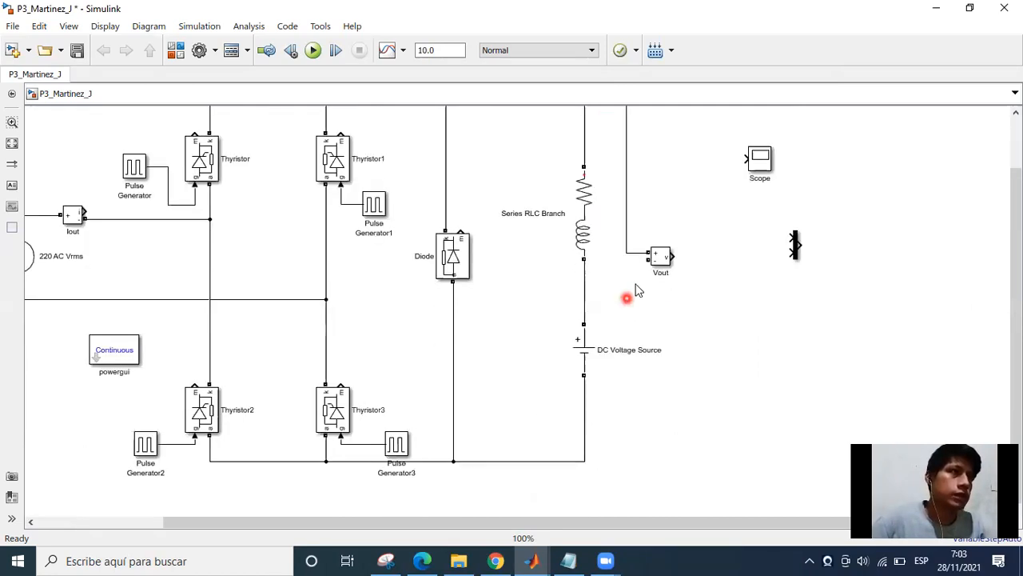
click(649, 260)
drag(597, 453, 574, 450)
click(560, 397)
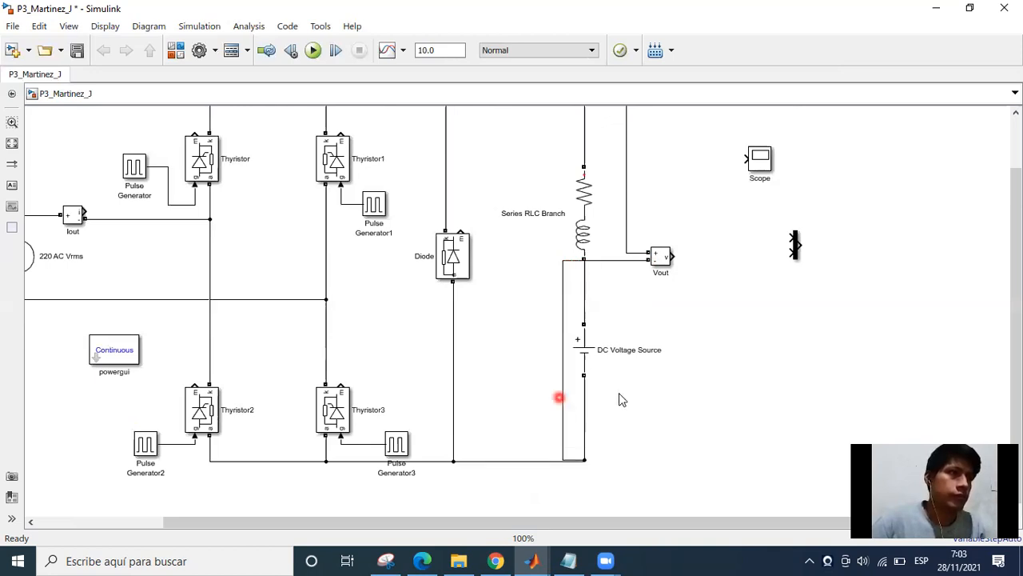
drag(631, 397, 629, 391)
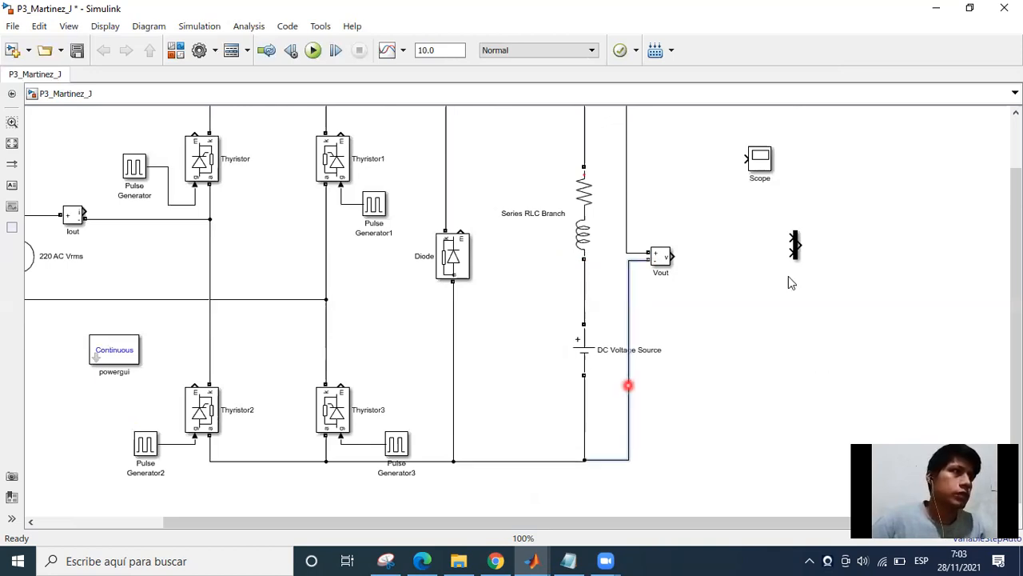
drag(797, 247, 724, 229)
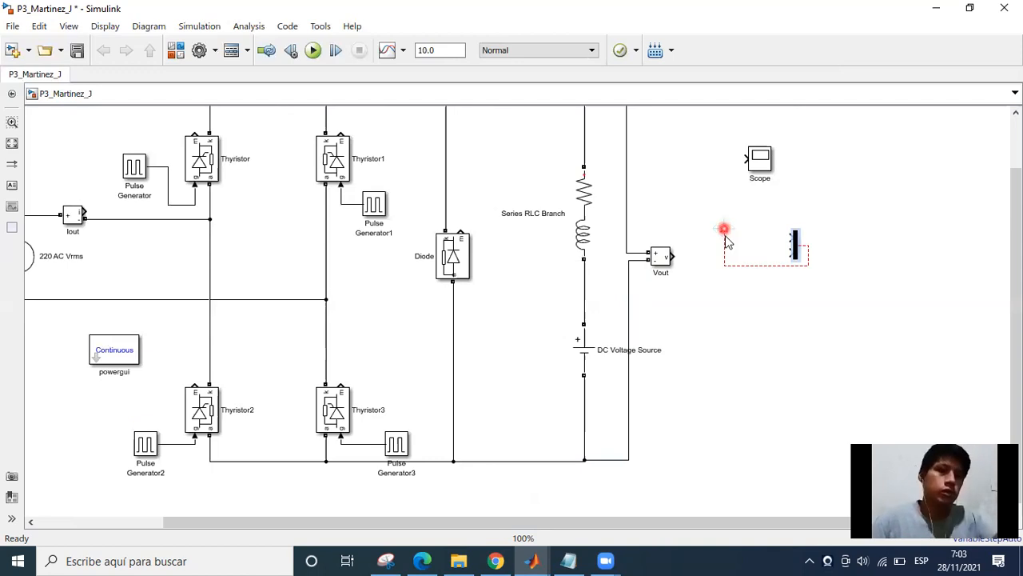
click(820, 329)
click(743, 263)
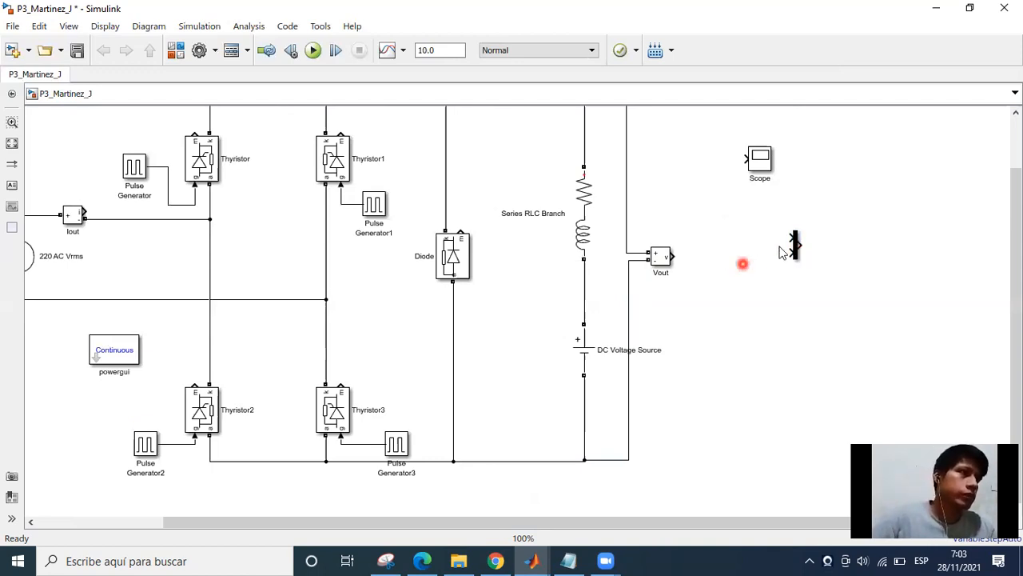
Lengthen the Mux block and move it to the left of the Scope at the same height.
click(797, 255)
scroll(799, 256, up, 3)
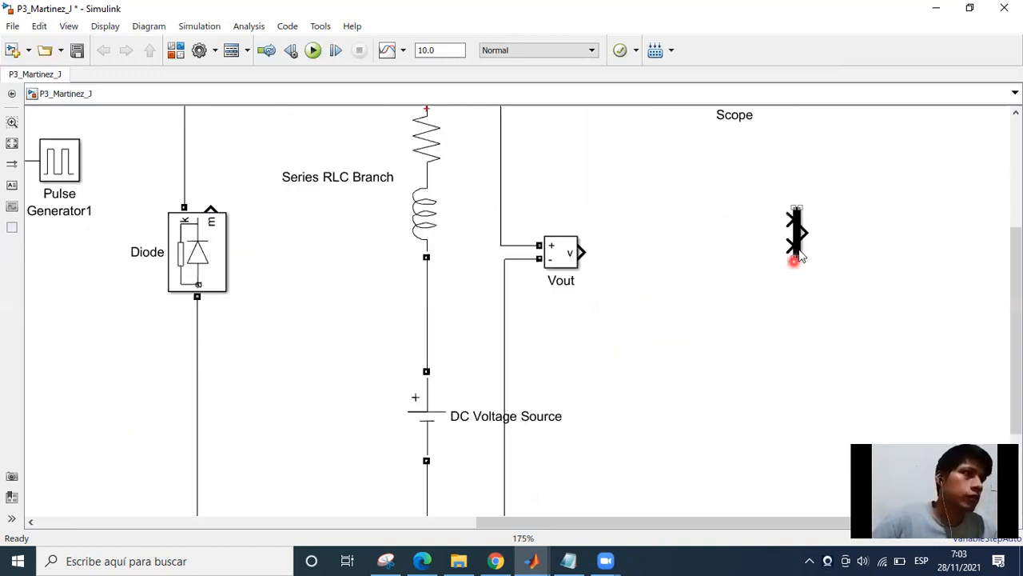
drag(798, 256, 800, 282)
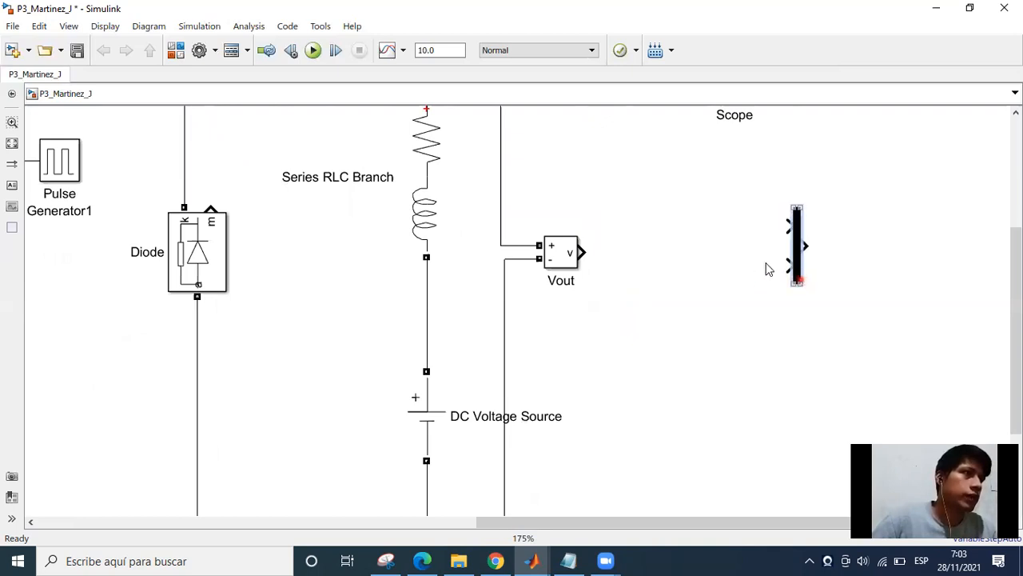
click(796, 243)
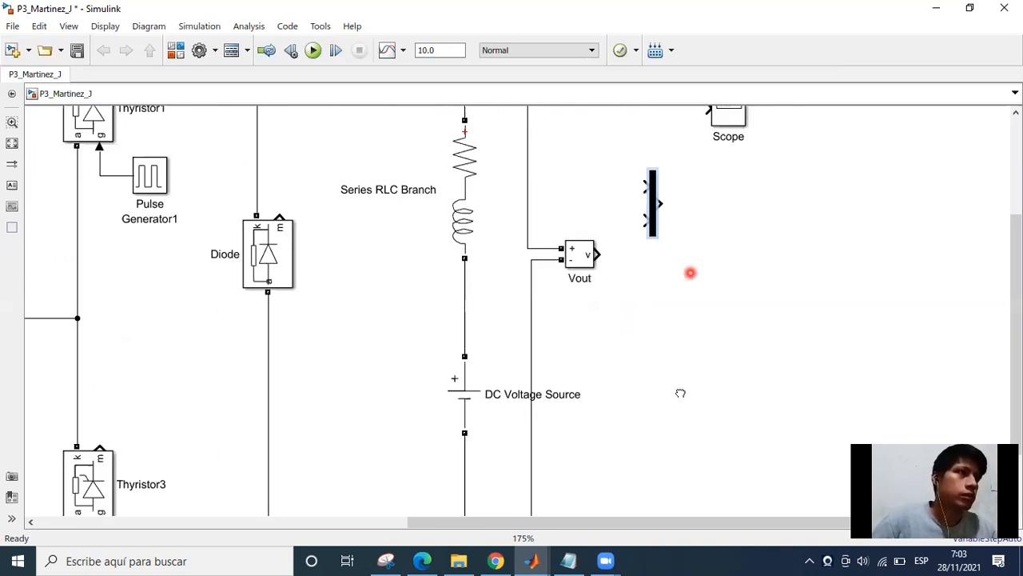
scroll(630, 309, up, 3)
scroll(667, 276, down, 1)
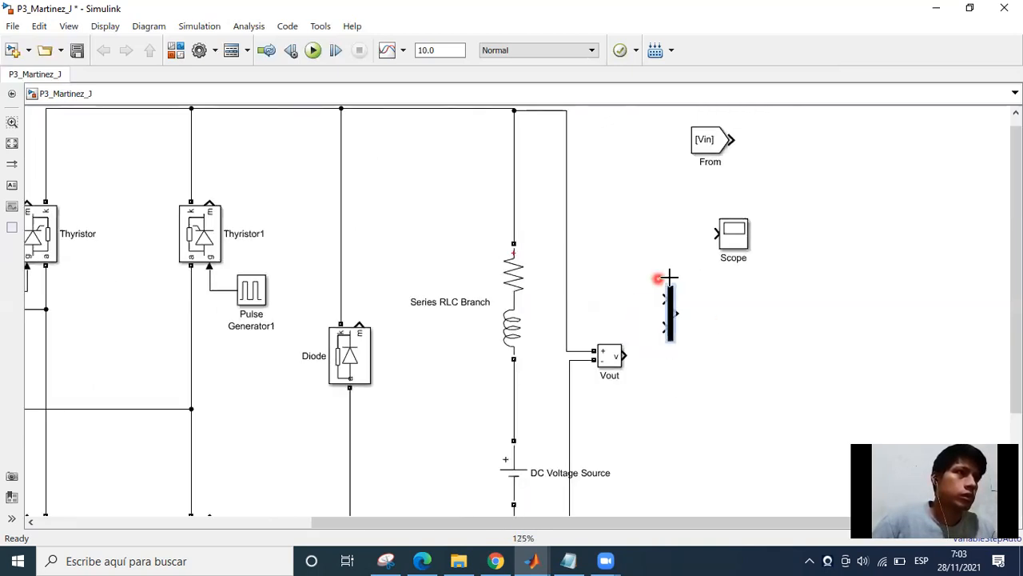
scroll(680, 276, down, 1)
drag(674, 289, 670, 225)
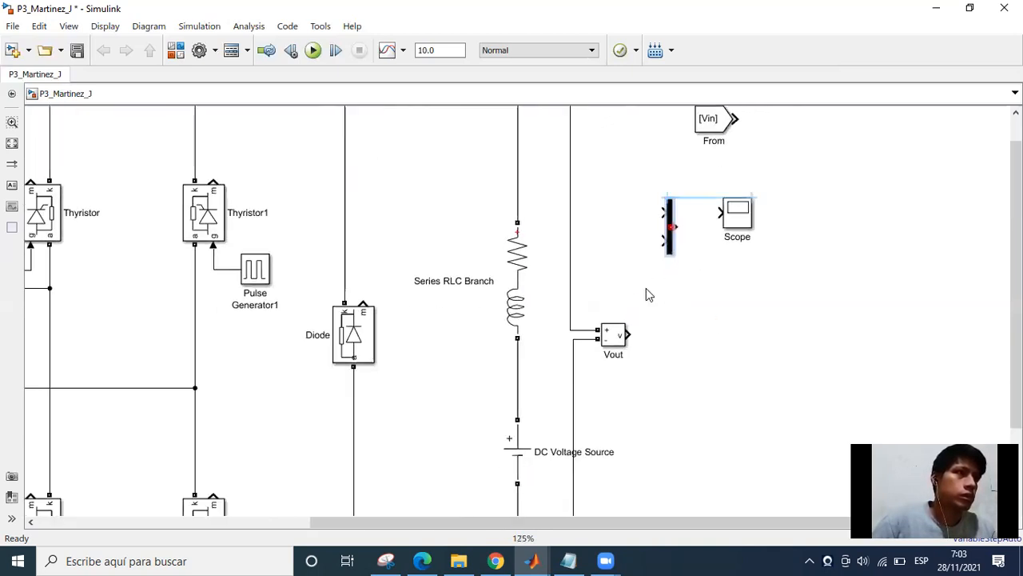
Enlarge the Scope block and move it farther to the right of the Mux.
scroll(640, 349, down, 2)
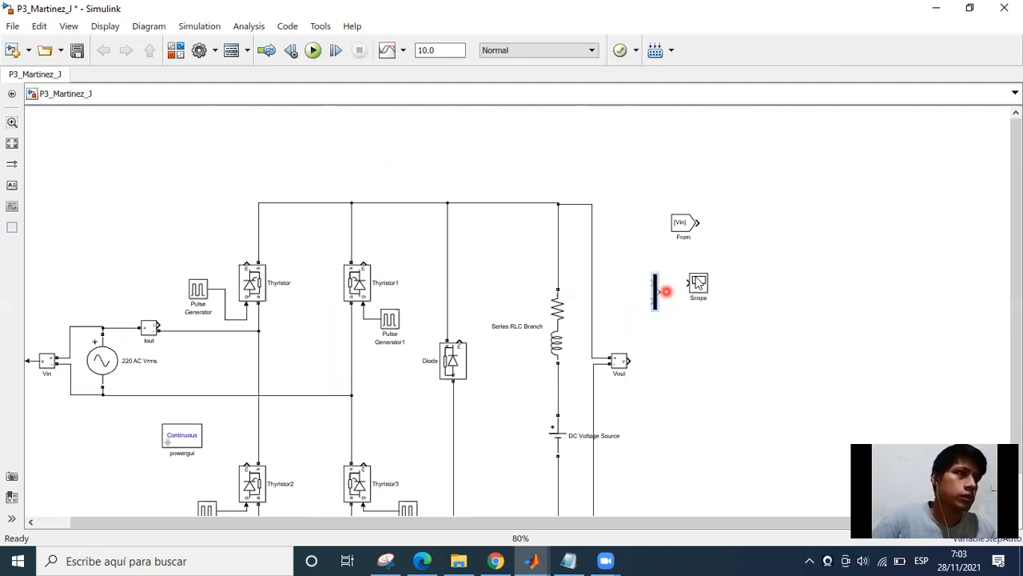
drag(707, 293, 802, 426)
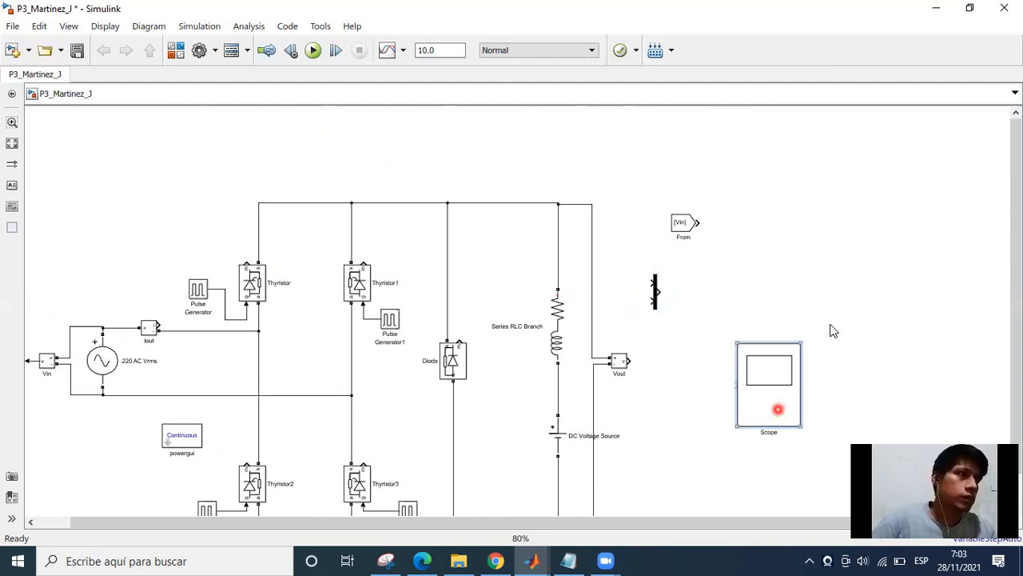
Align the Mux with the Vin From block and connect the From block to the Mux's first input.
drag(681, 233, 643, 232)
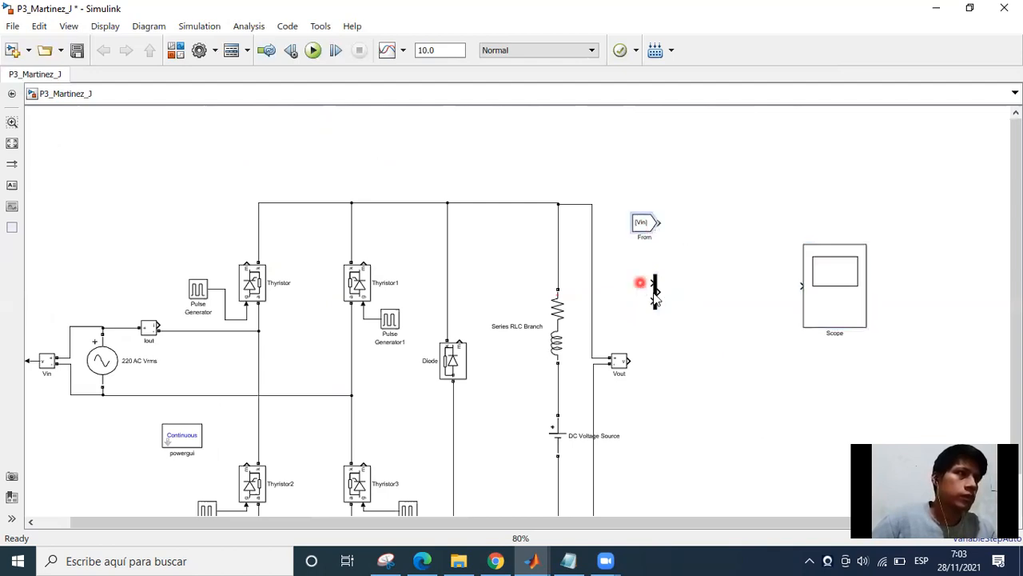
click(654, 290)
drag(654, 291, 716, 233)
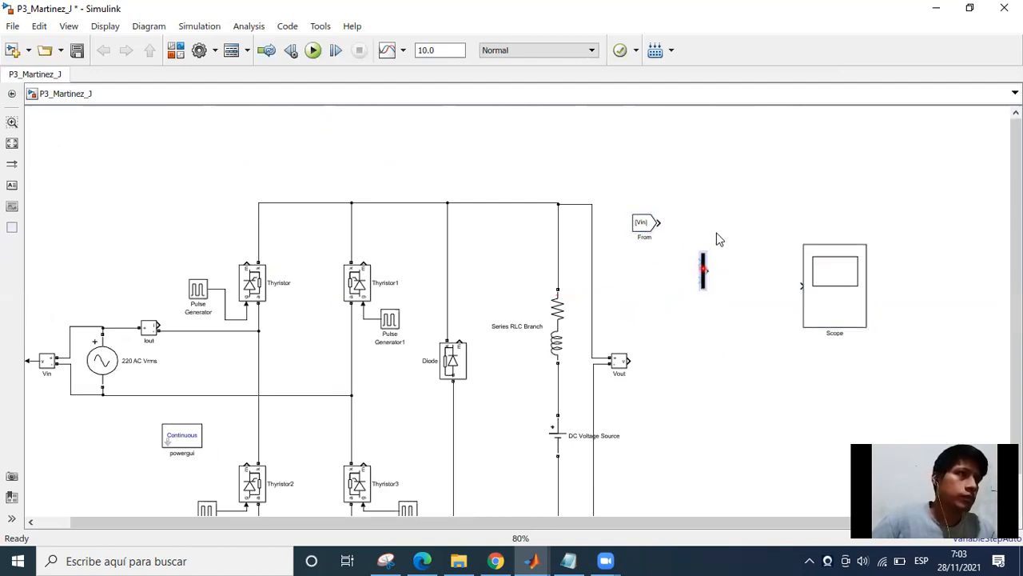
click(649, 228)
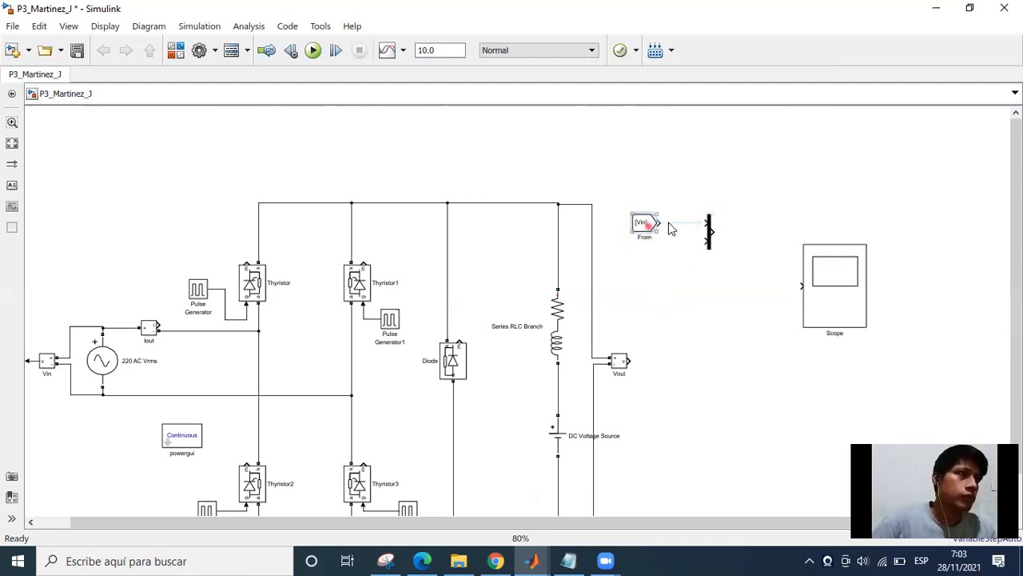
click(690, 223)
Copy the Goto block at the Vin measurement and place the copy to the right of the Vout measurement block.
click(637, 359)
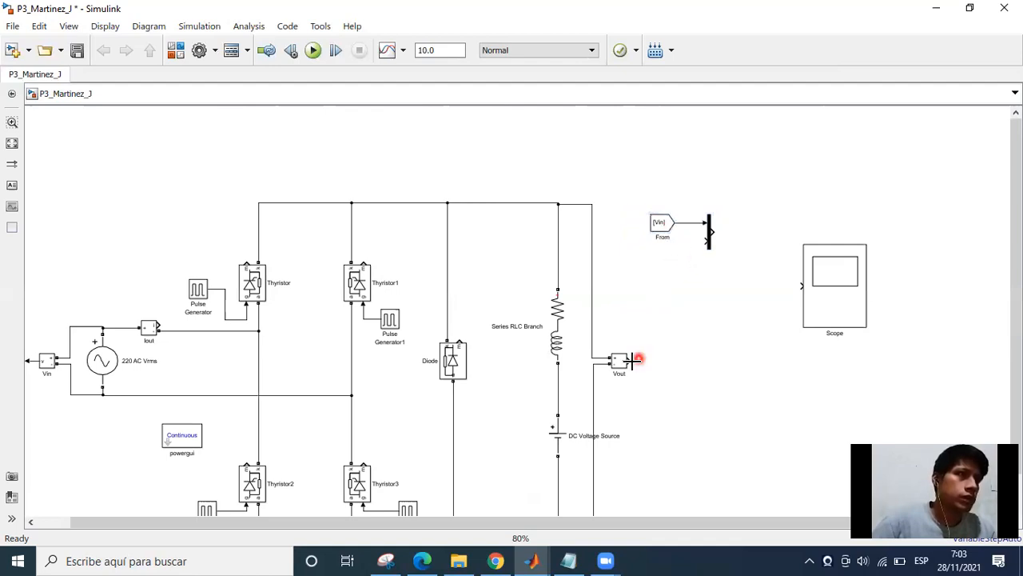
scroll(638, 367, up, 3)
scroll(85, 391, down, 3)
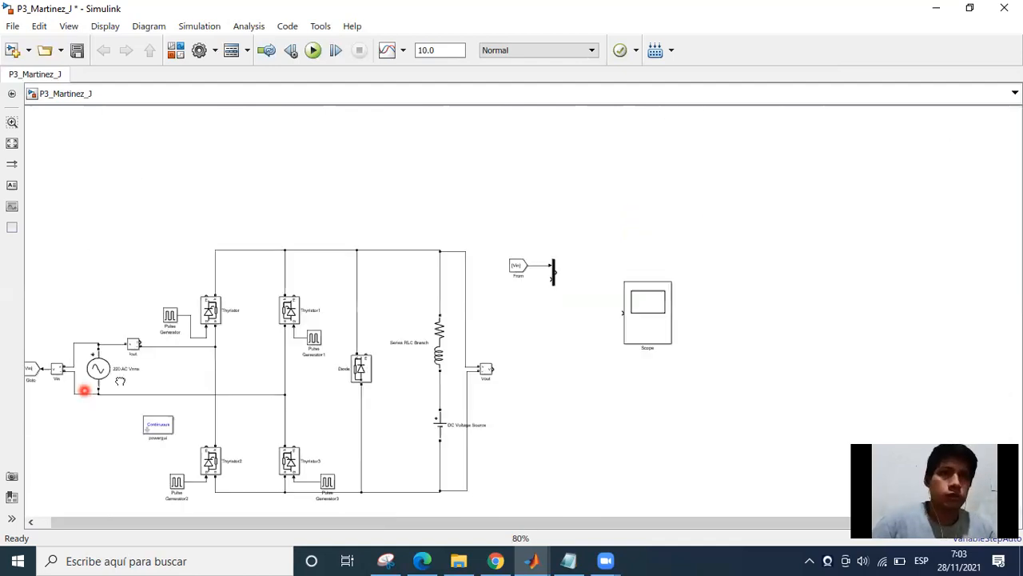
drag(85, 391, 150, 365)
click(94, 345)
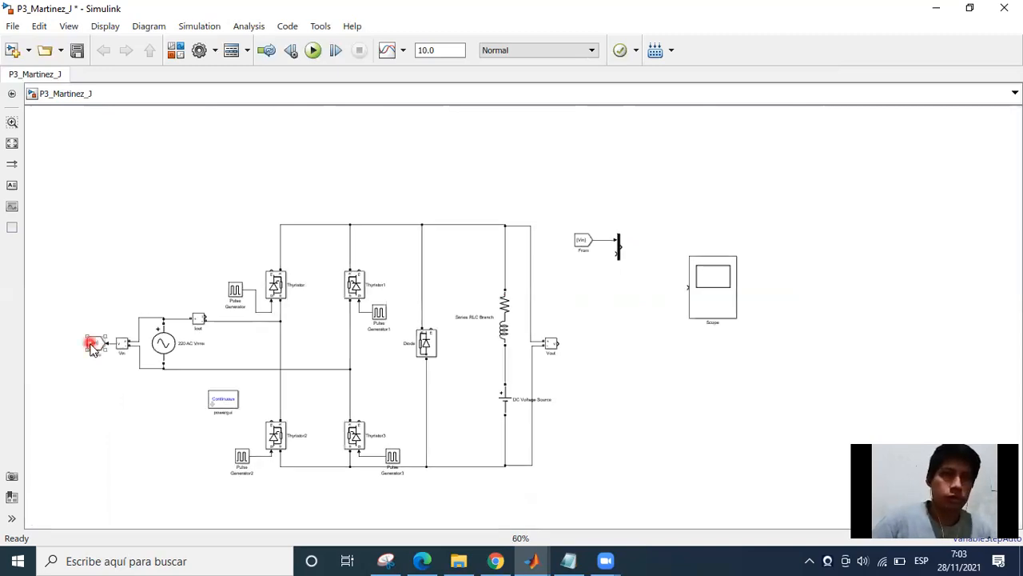
key(ctrl+c)
key(ctrl+v)
drag(534, 363, 585, 334)
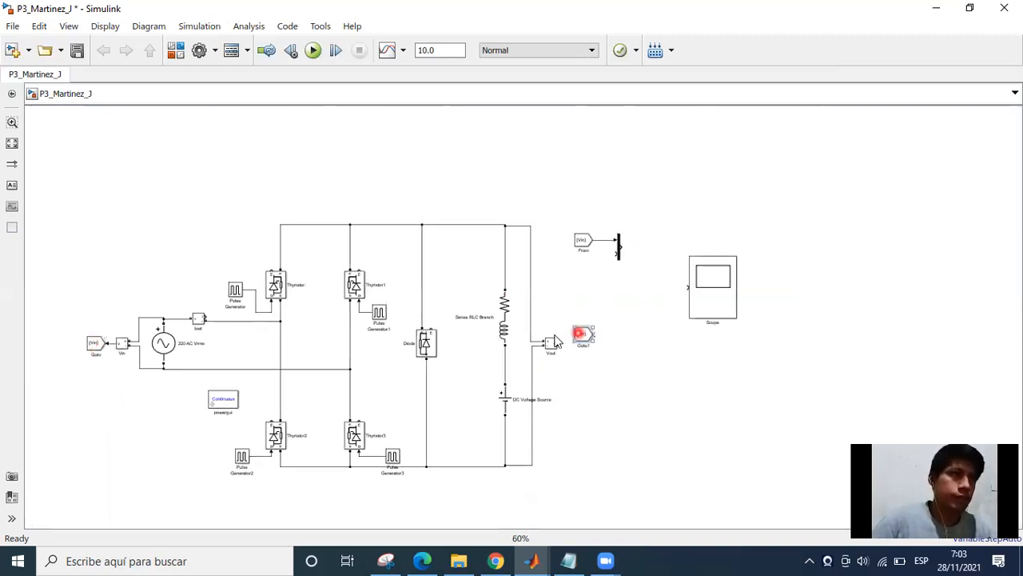
Set the copied Goto block's tag to Vout.
scroll(638, 344, up, 4)
double_click(514, 336)
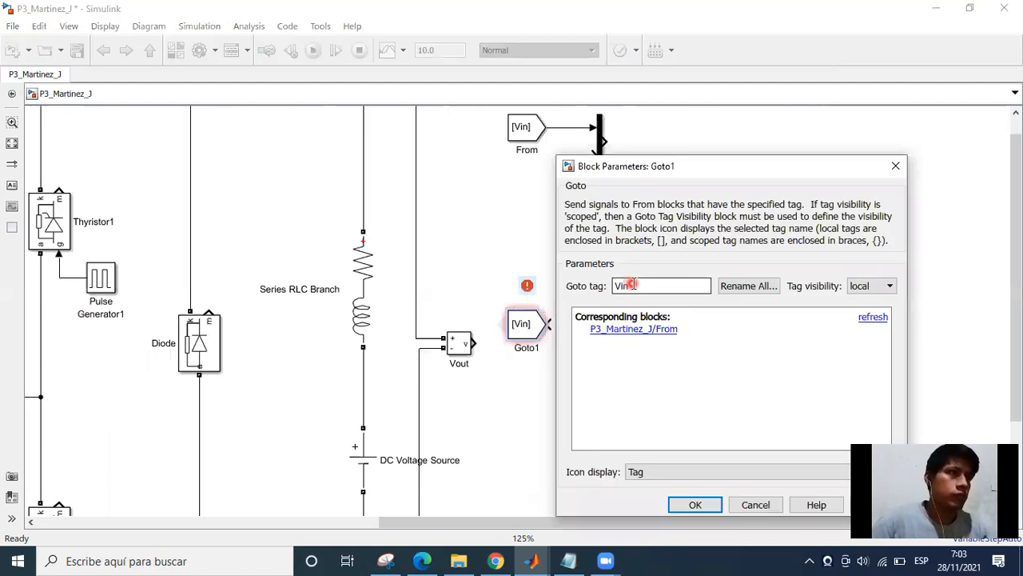
double_click(630, 286)
click(632, 402)
text(V)
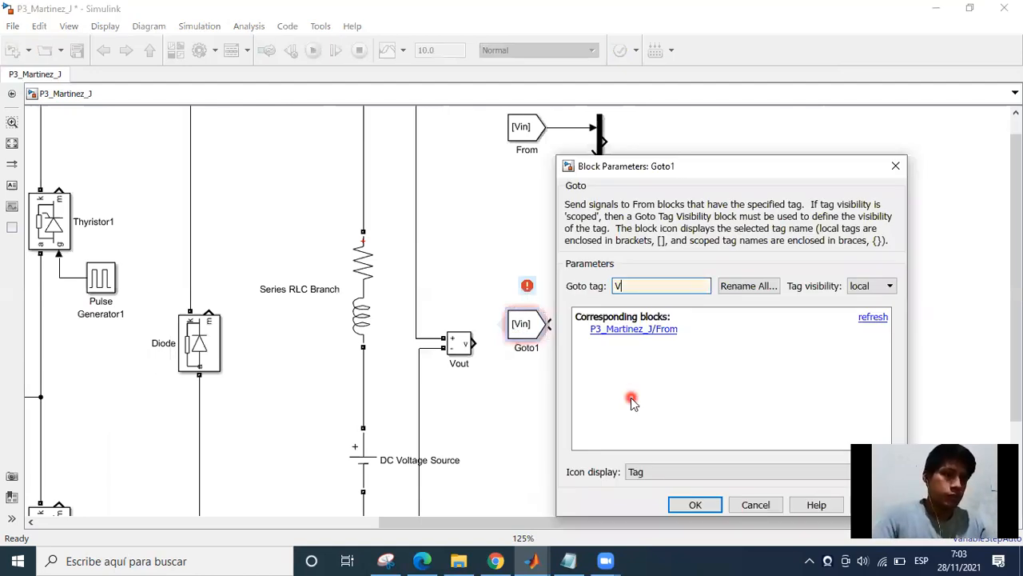
text(out)
key(Return)
Flip the Vout Goto block horizontally and connect it to the output of the Vout measurement block.
click(519, 337)
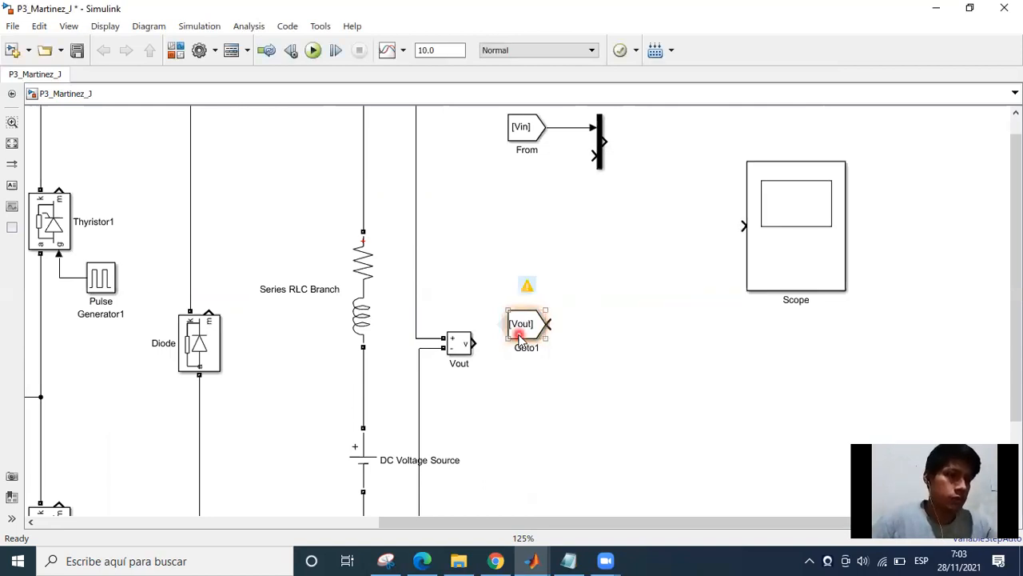
click(514, 390)
click(591, 328)
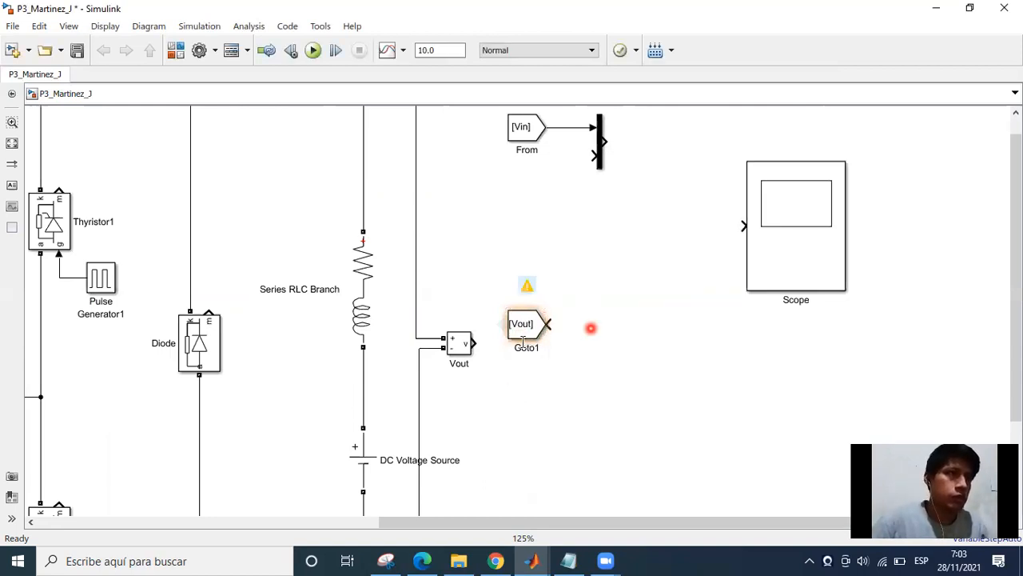
click(521, 335)
key(ctrl+i)
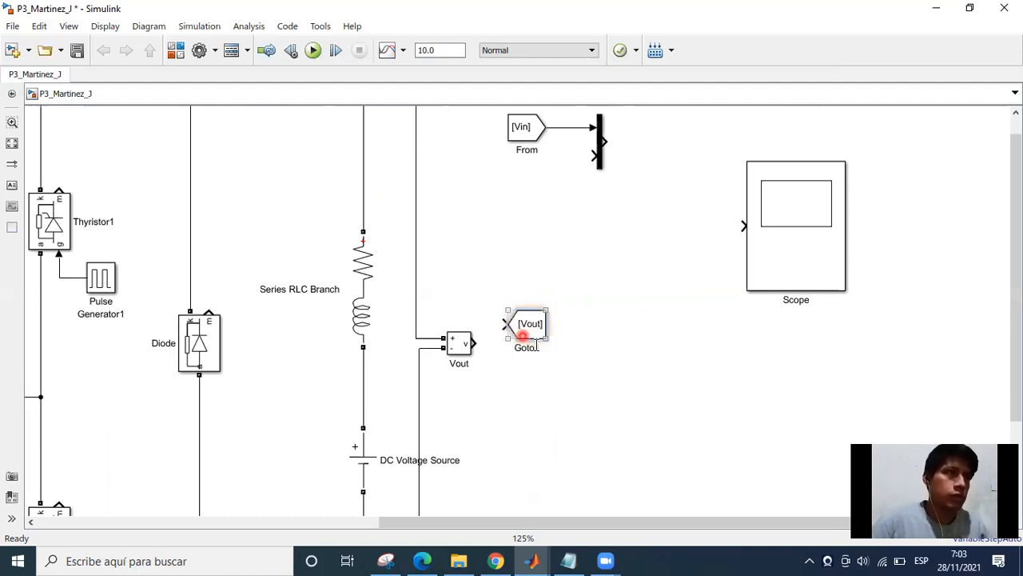
drag(534, 339, 507, 345)
scroll(545, 327, up, 3)
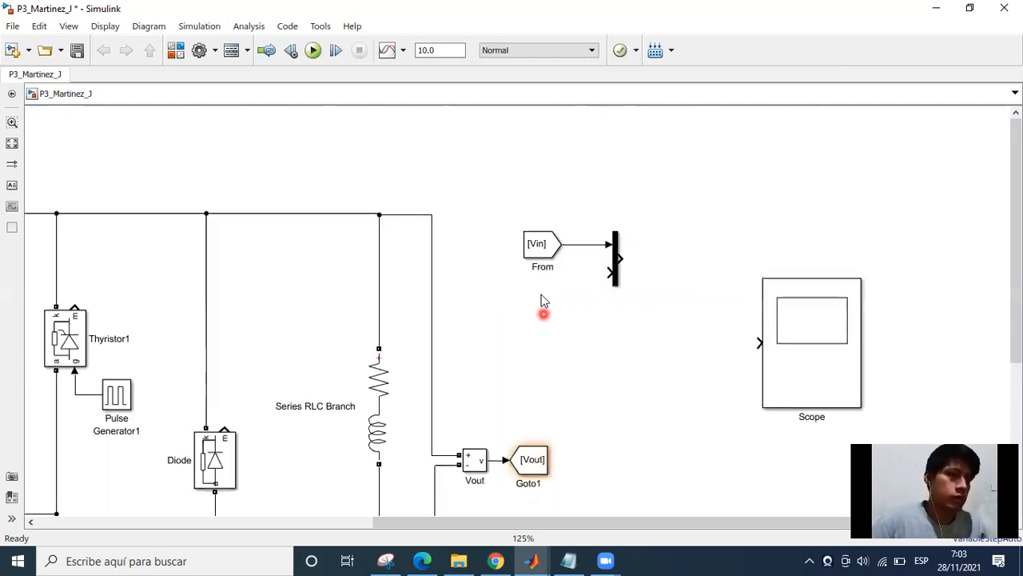
Copy the Vin From block directly below the original and set the copy's tag to Vout.
click(547, 266)
drag(529, 246, 537, 274)
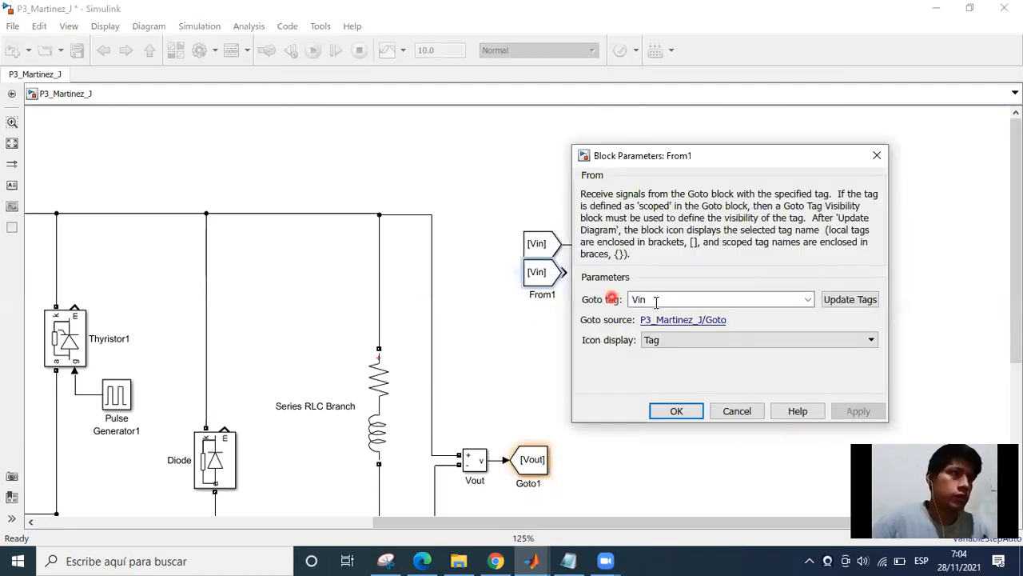
double_click(656, 300)
text(V)
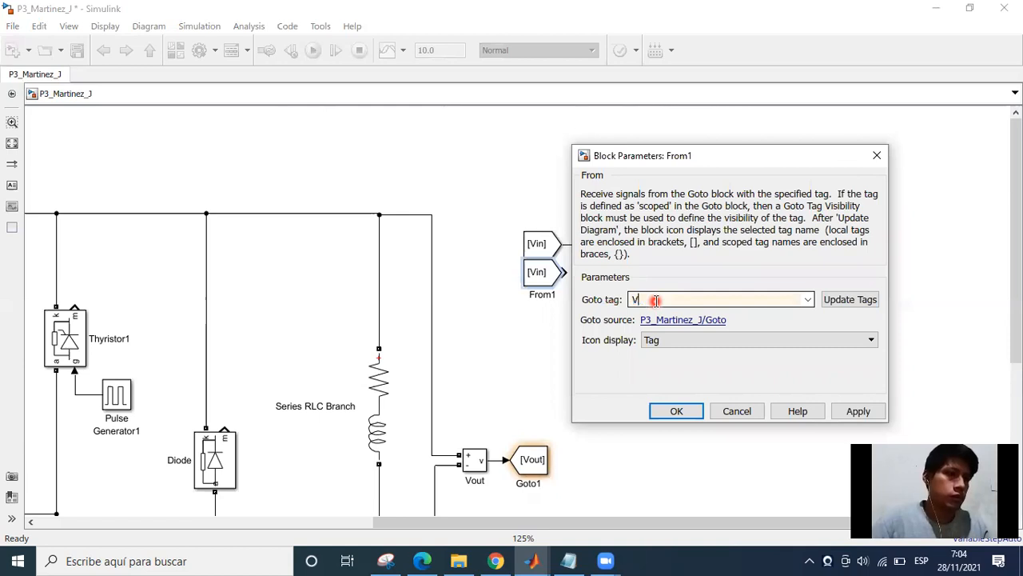
text(ou)
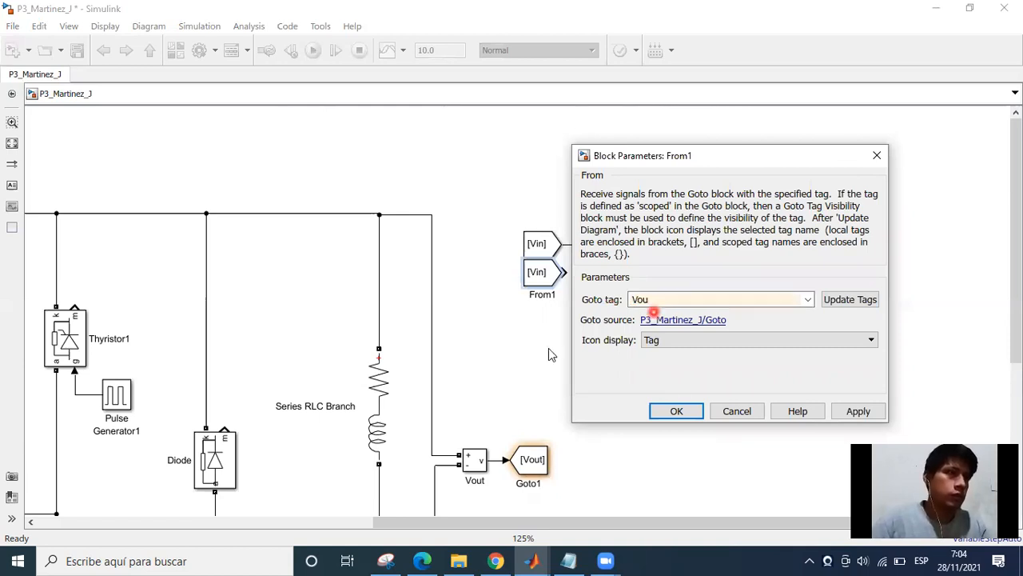
text(t)
key(Return)
Connect the Vout From block to the second input of the Mux.
drag(566, 273, 587, 273)
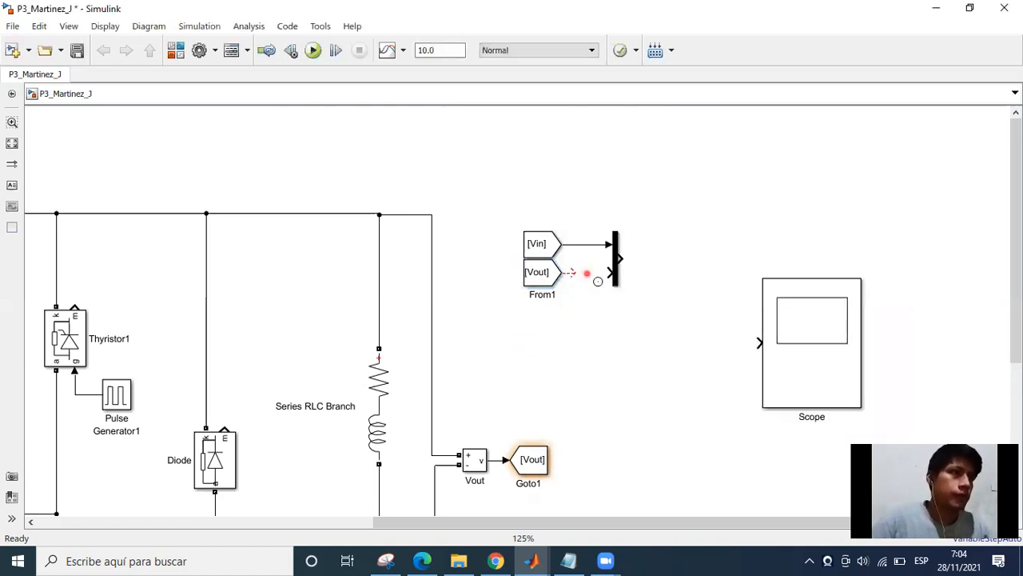
click(788, 339)
click(776, 383)
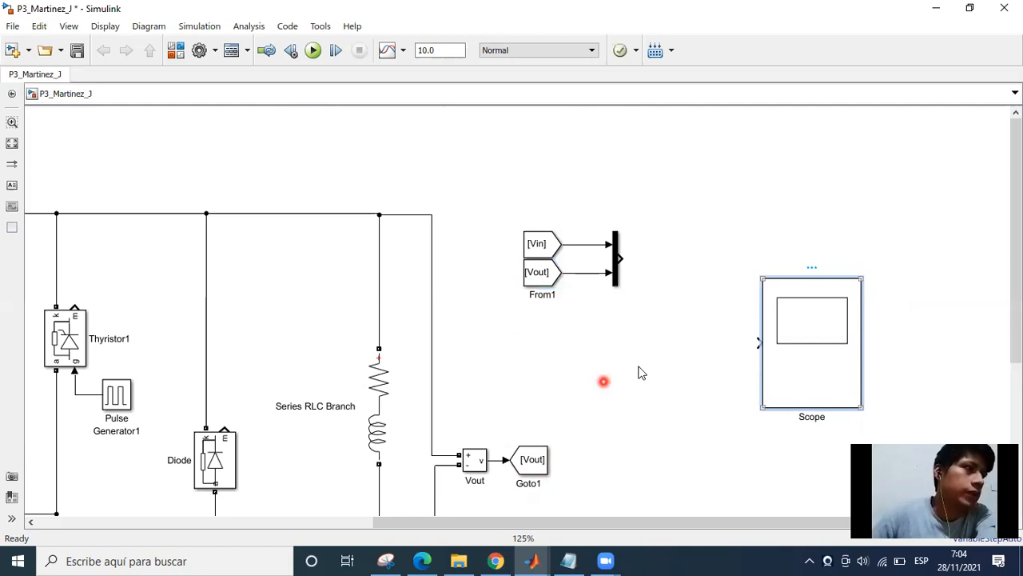
In the assignment PDF in Edge, tick the requirement for current in the bridge rectifier semiconductors with the pen, and return to the Simulink model.
click(421, 560)
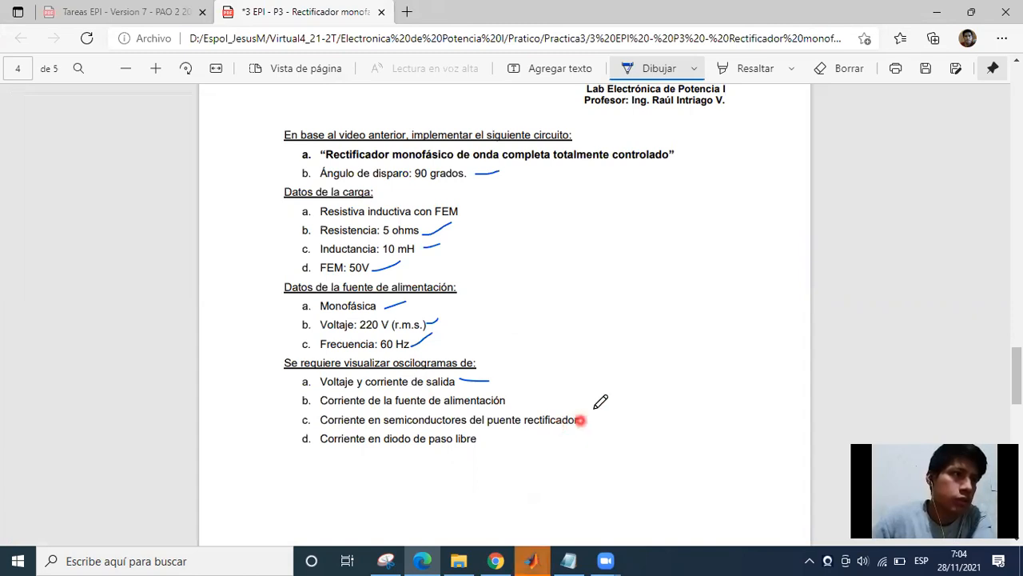
drag(580, 422, 594, 411)
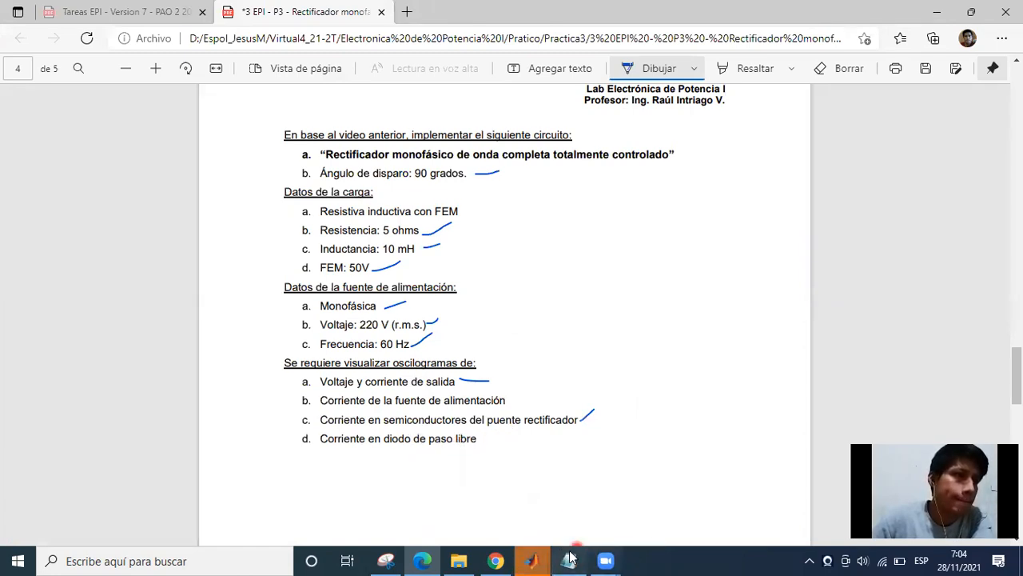
click(536, 560)
click(628, 442)
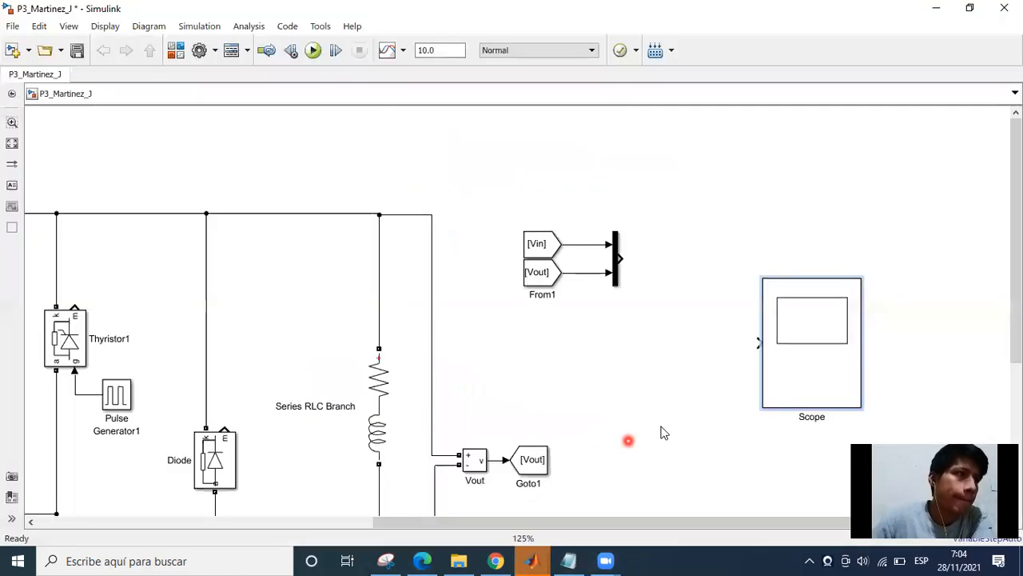
Configure the Scope with a layout of four vertically stacked displays and four input ports.
double_click(804, 363)
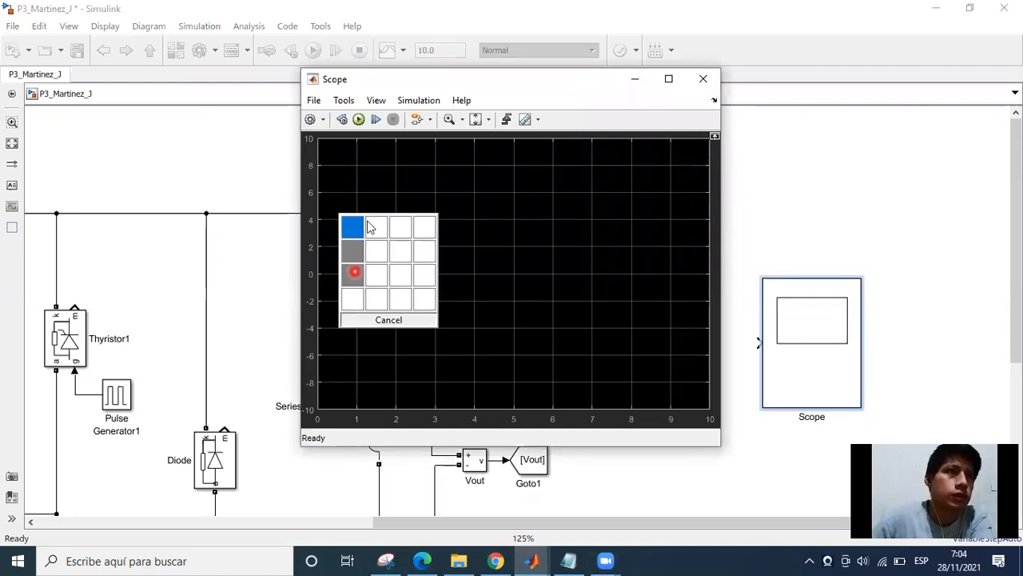
click(354, 272)
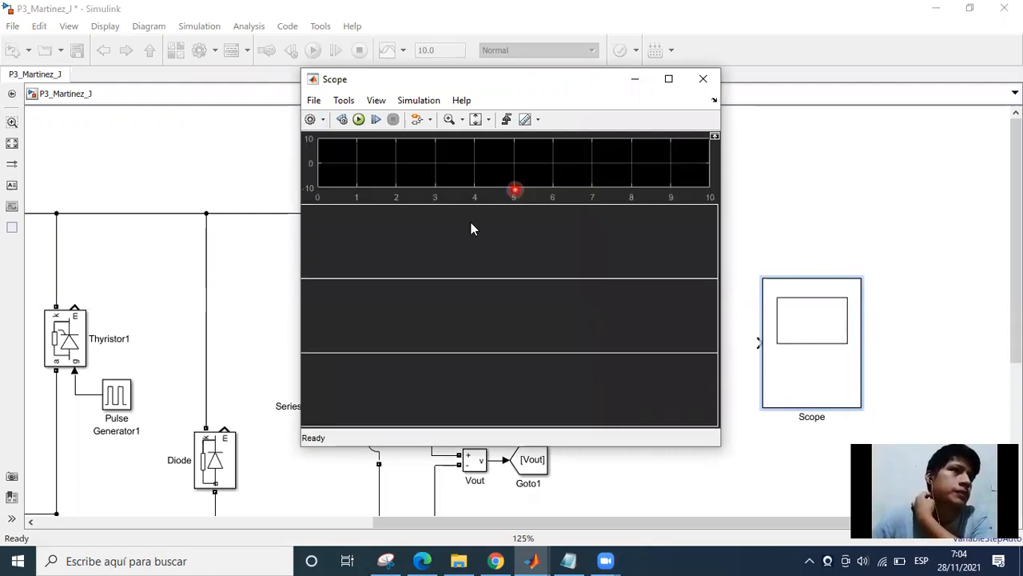
text(4)
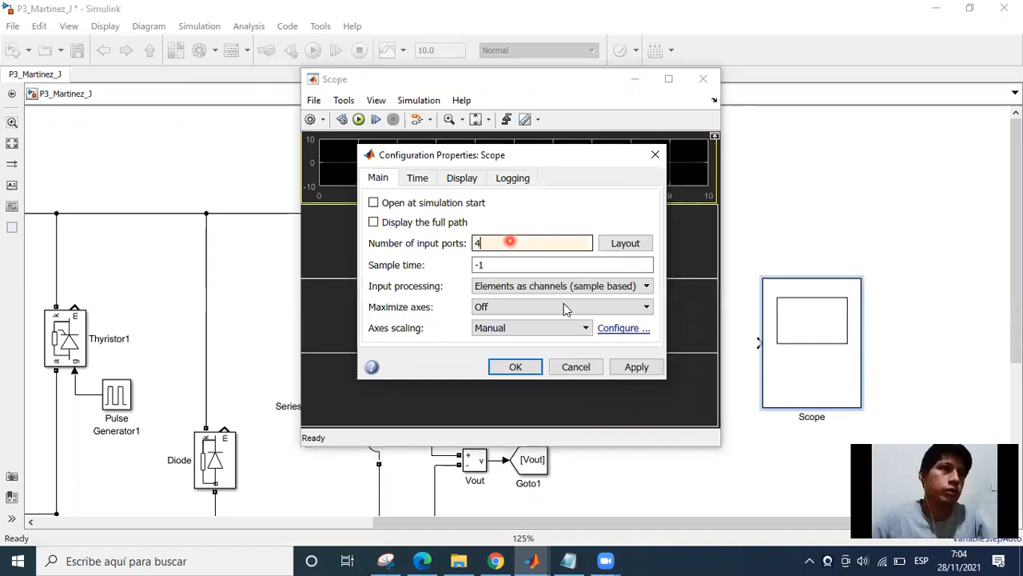
double_click(509, 243)
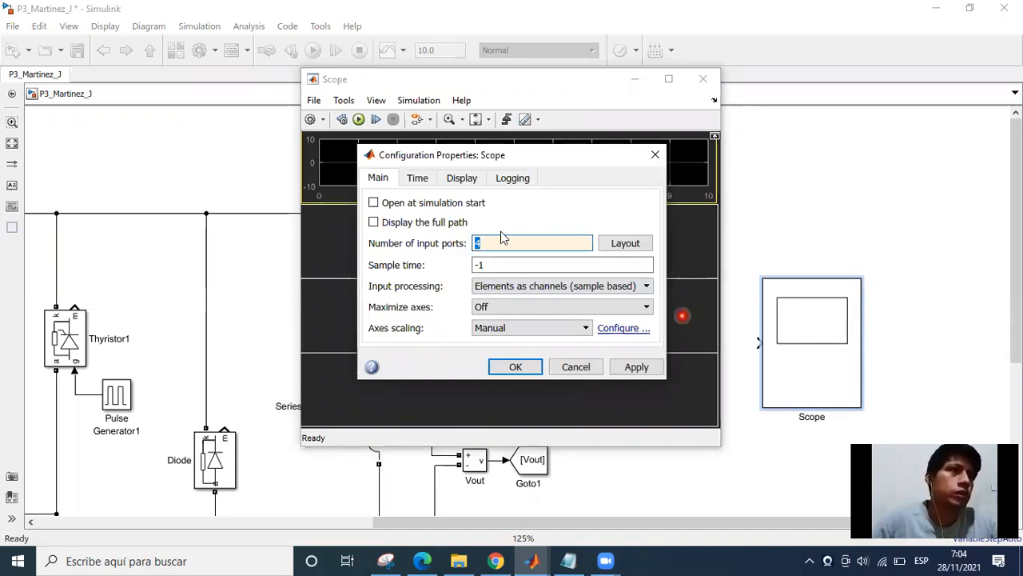
key(Return)
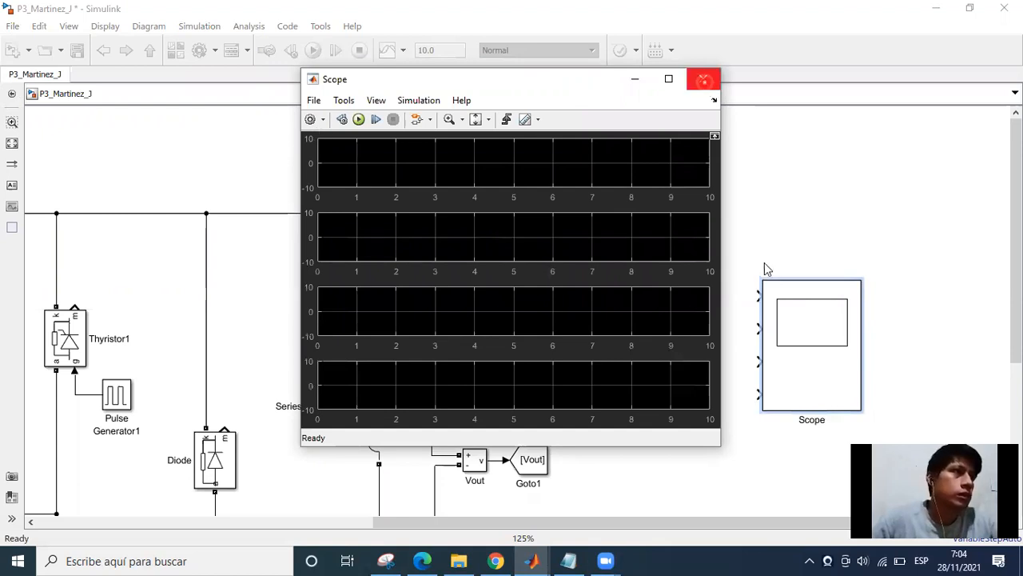
click(703, 80)
double_click(788, 355)
click(477, 229)
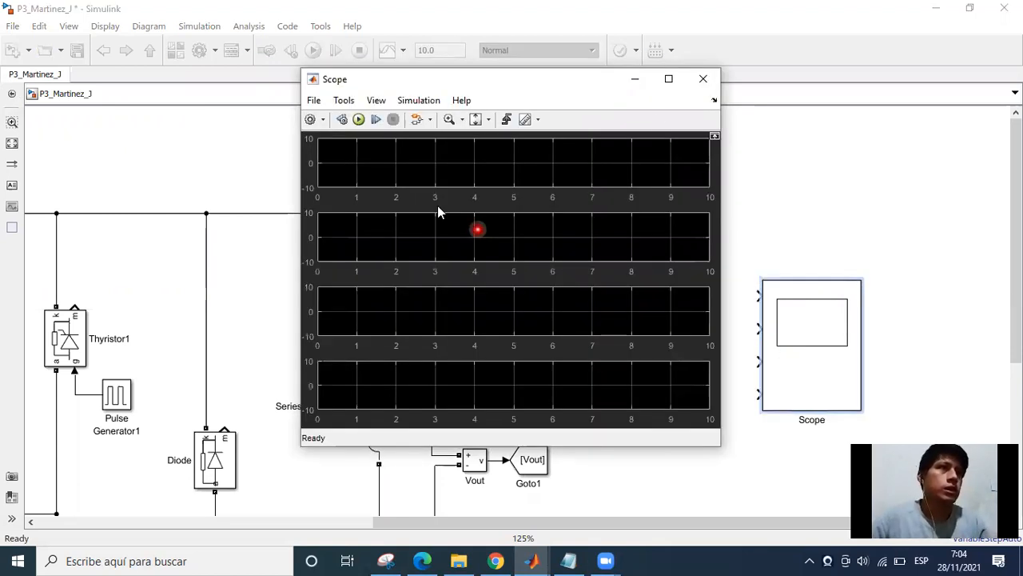
click(730, 265)
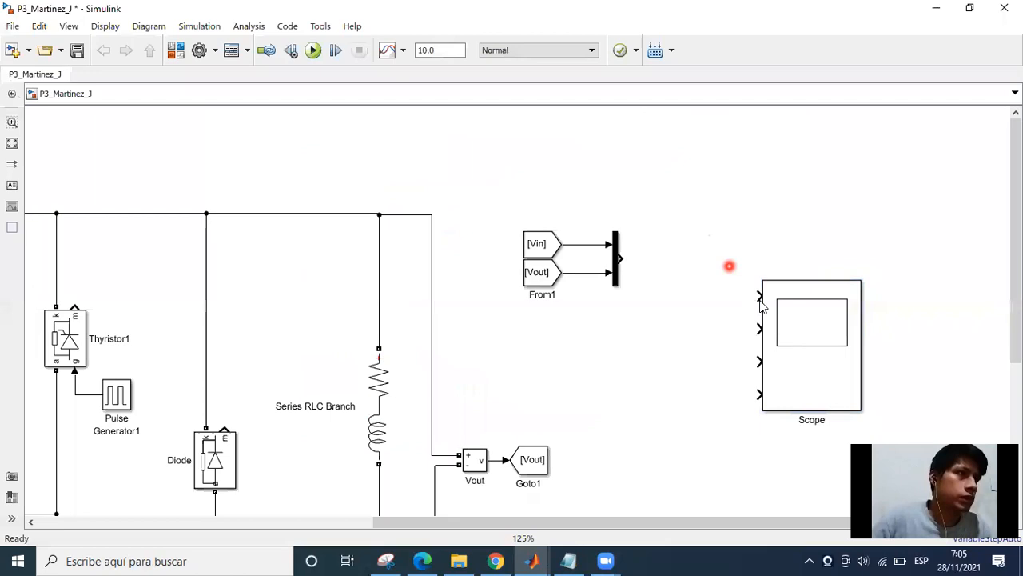
Connect the output of the Mux carrying Vin and Vout to the first input of the Scope.
drag(646, 275, 620, 258)
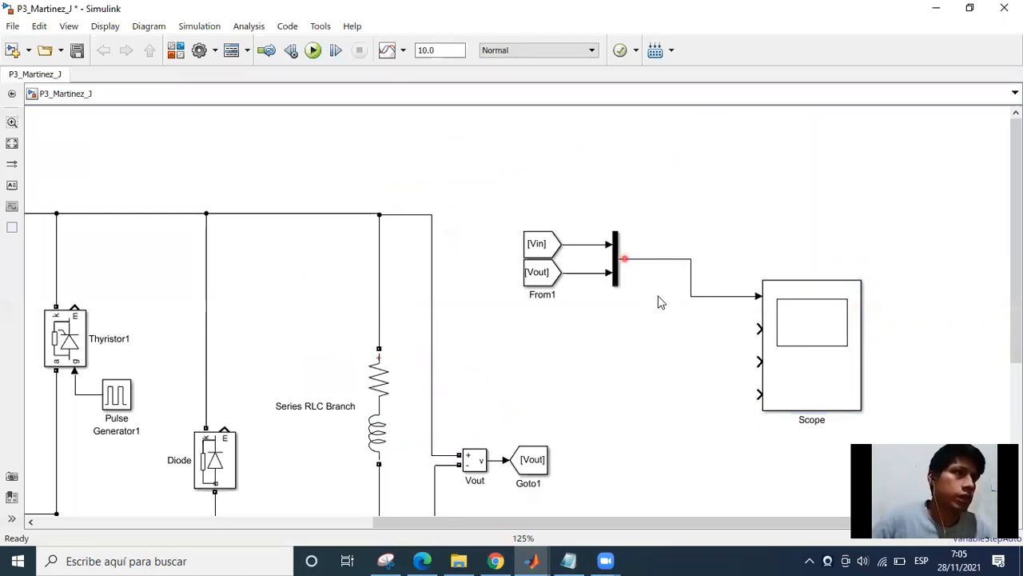
click(687, 280)
click(667, 293)
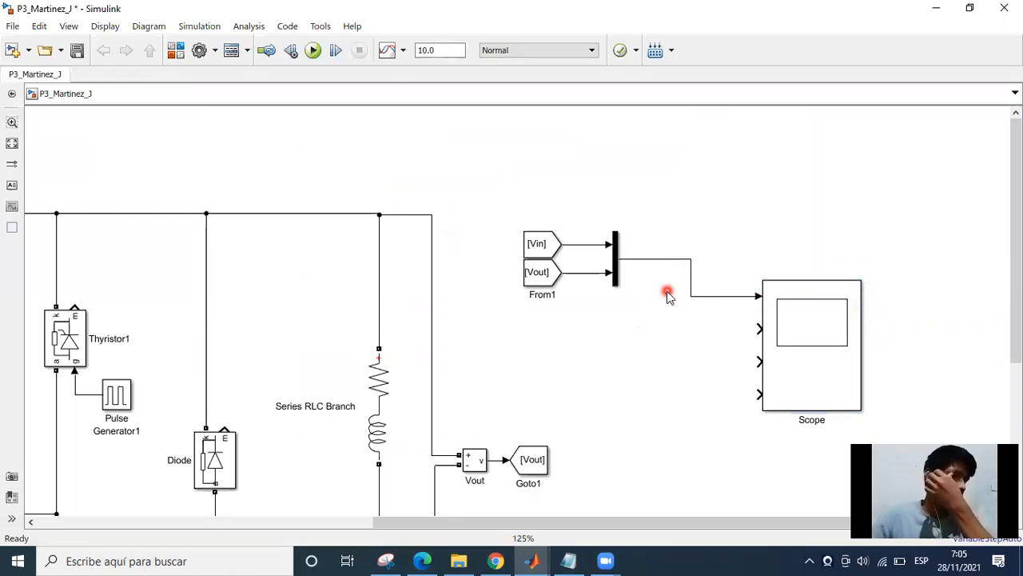
click(656, 333)
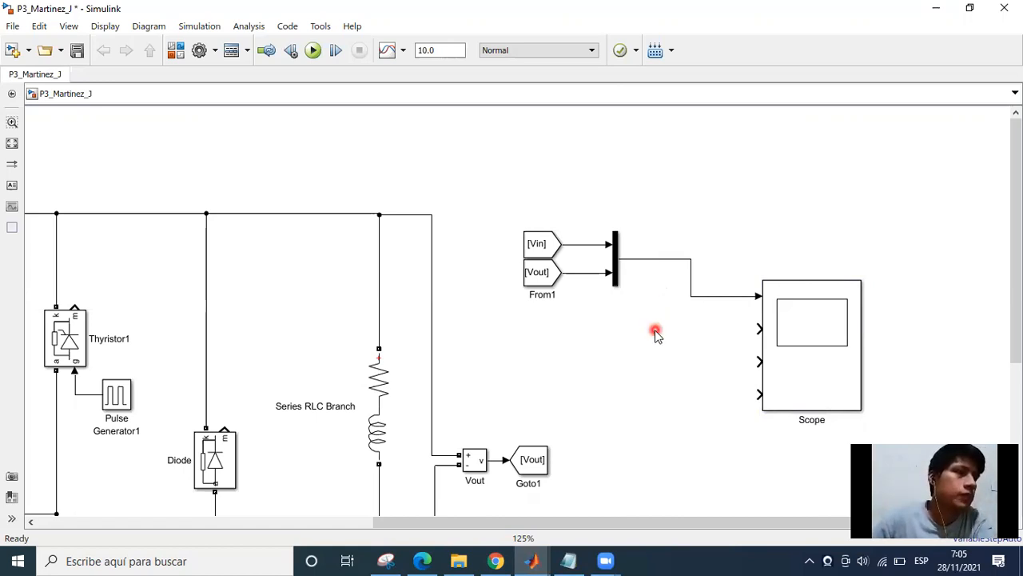
click(759, 327)
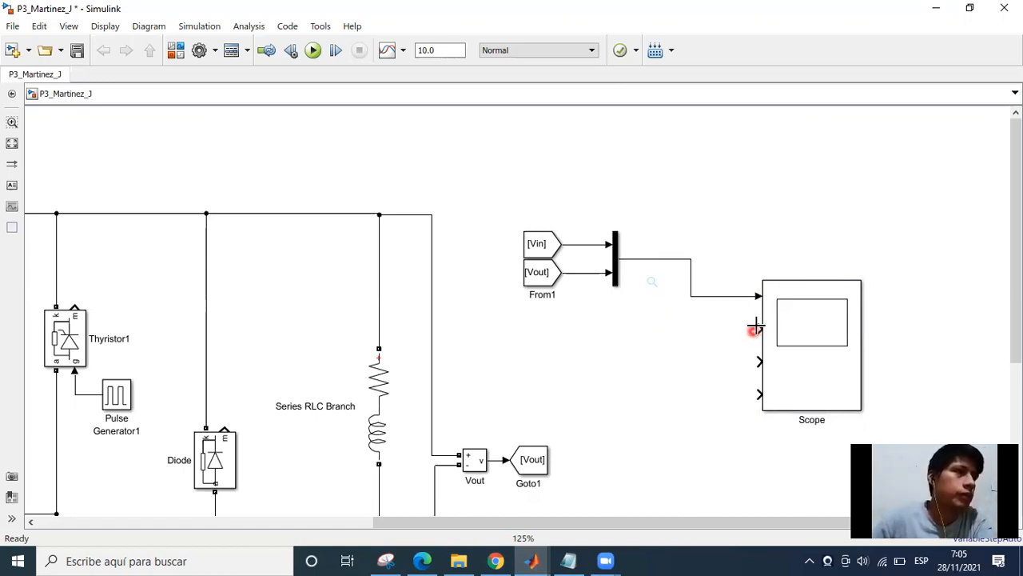
click(687, 338)
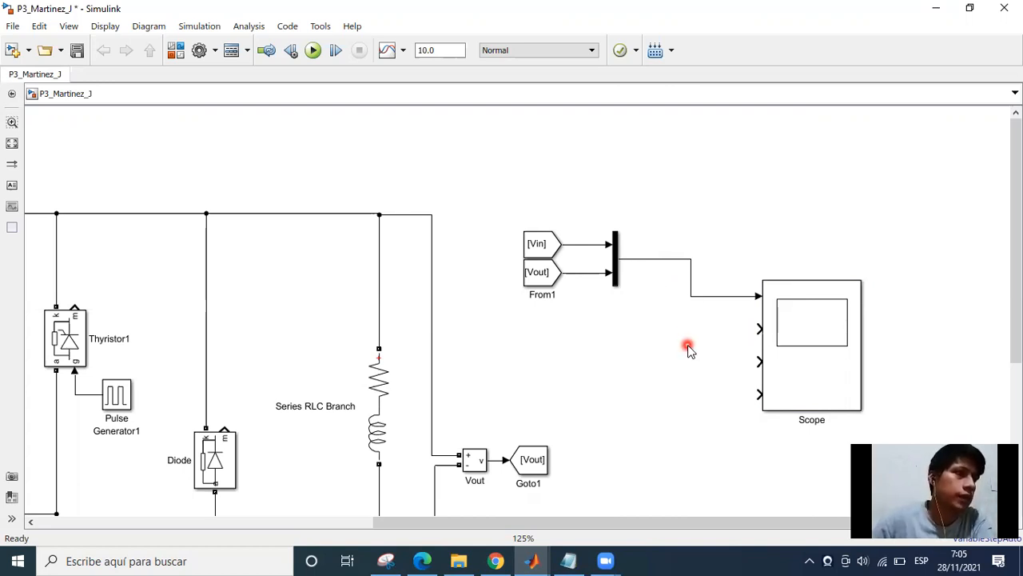
In the assignment PDF in Edge, tick the power supply current requirement with the pen, and return to the Simulink model.
click(423, 560)
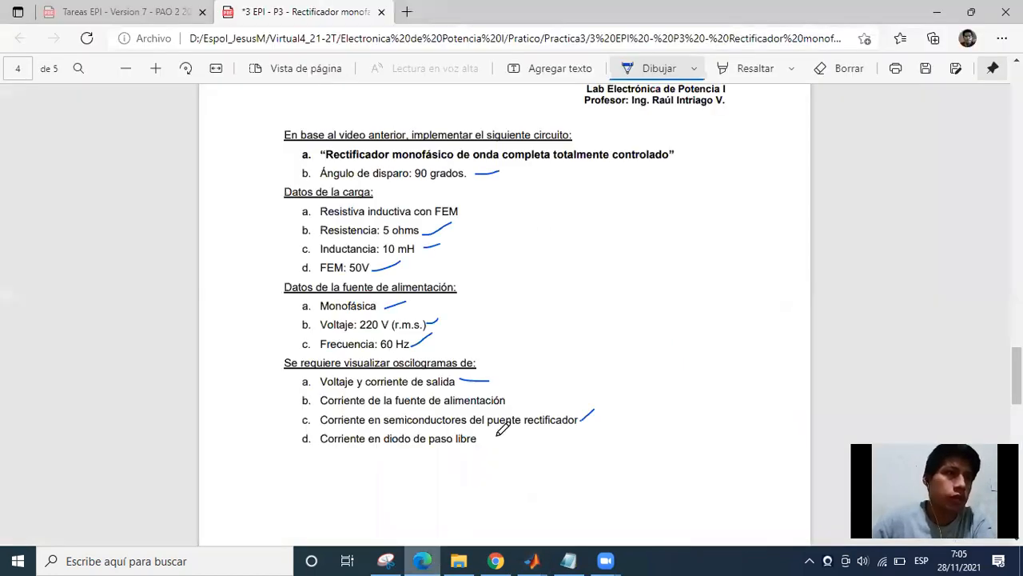
drag(507, 397, 524, 375)
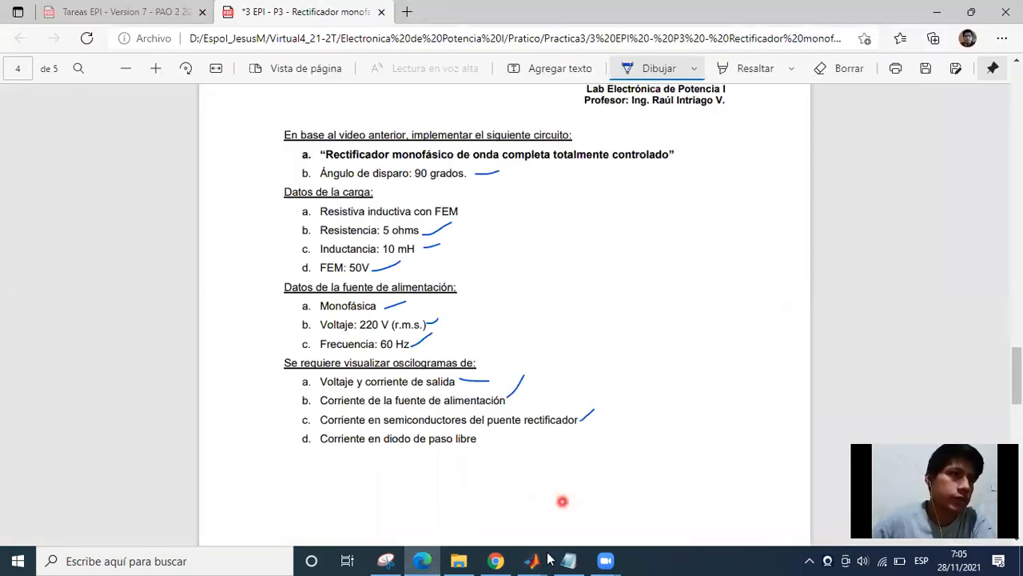
mouse_move(531, 560)
click(599, 447)
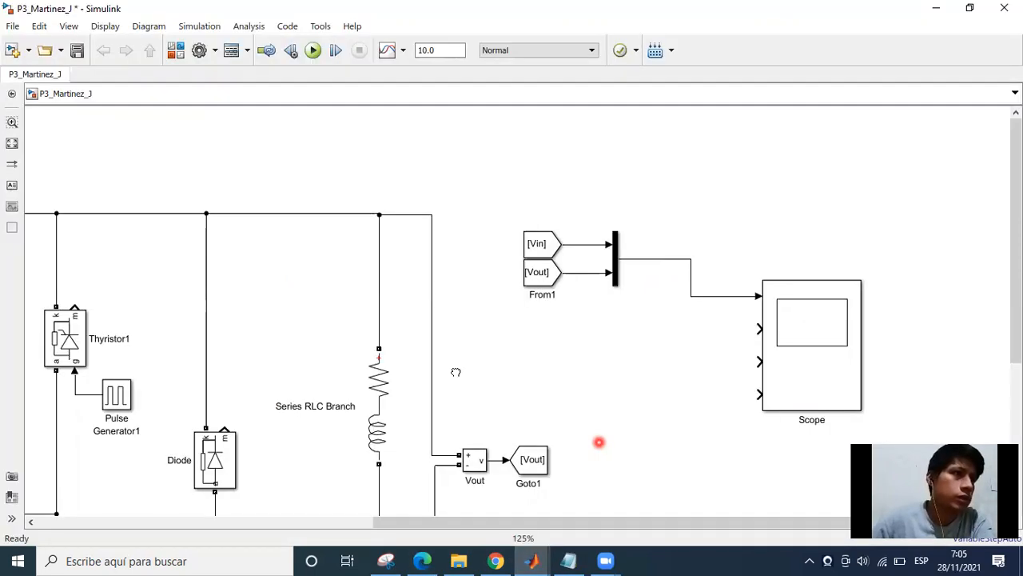
Copy the Vin Goto block above the current measurement block at the AC source and connect it to that block's output.
scroll(696, 377, down, 3)
scroll(207, 365, up, 2)
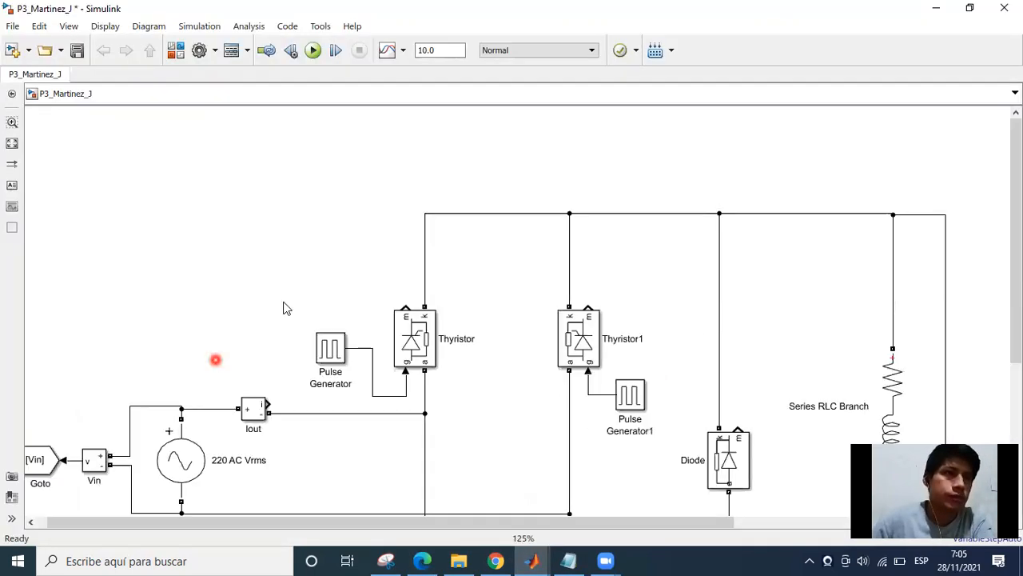
drag(207, 365, 381, 267)
mouse_move(207, 373)
mouse_down()
mouse_move(339, 236)
mouse_move(414, 249)
mouse_move(446, 307)
mouse_move(443, 297)
mouse_move(466, 296)
mouse_up()
Set the tag of the Goto block at the source current measurement to Iin.
click(408, 270)
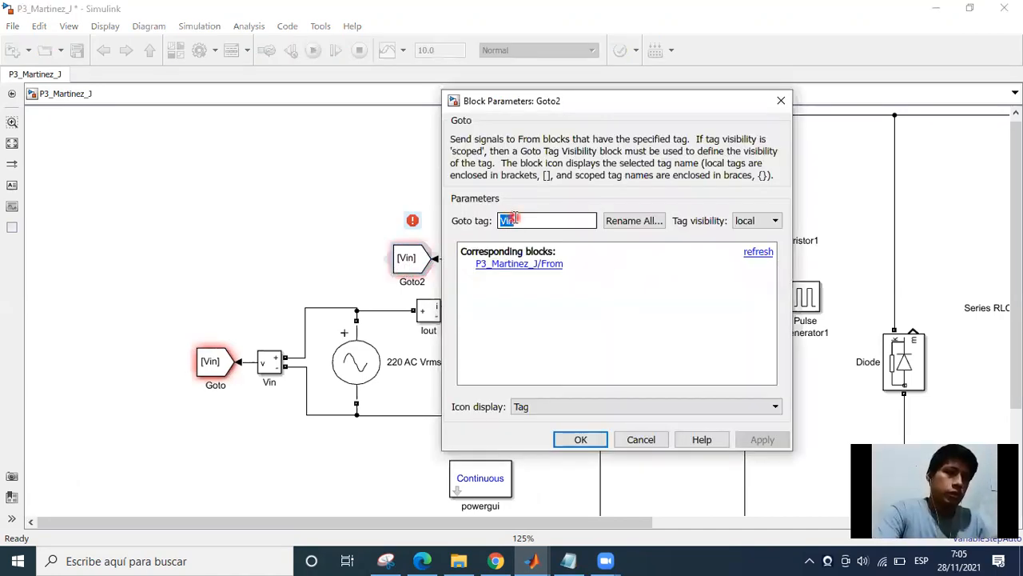
text(Iin)
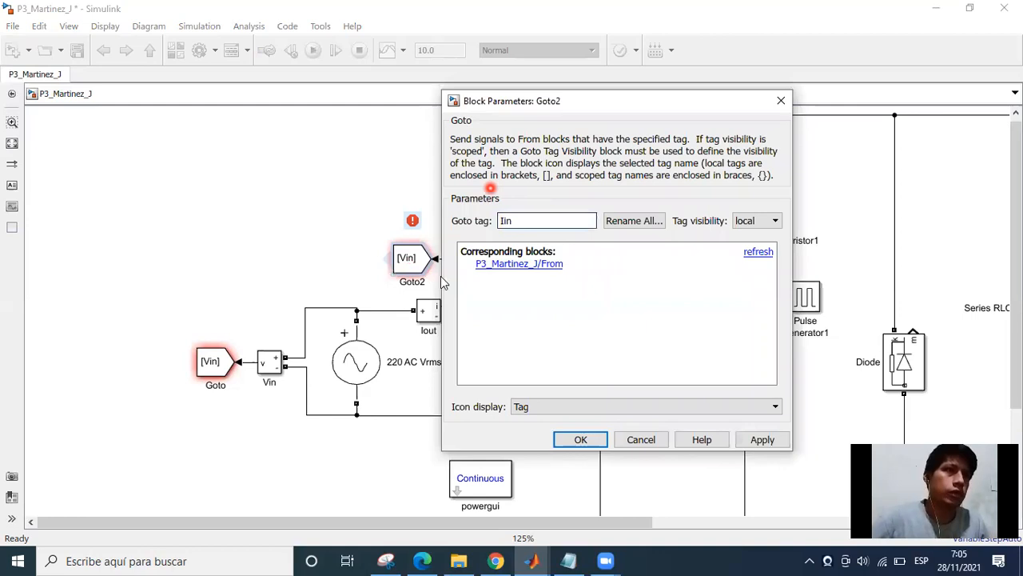
key(Return)
Copy the Vout From block next to the Scope and connect the copy to the Scope's second input.
scroll(685, 393, down, 2)
scroll(569, 268, up, 3)
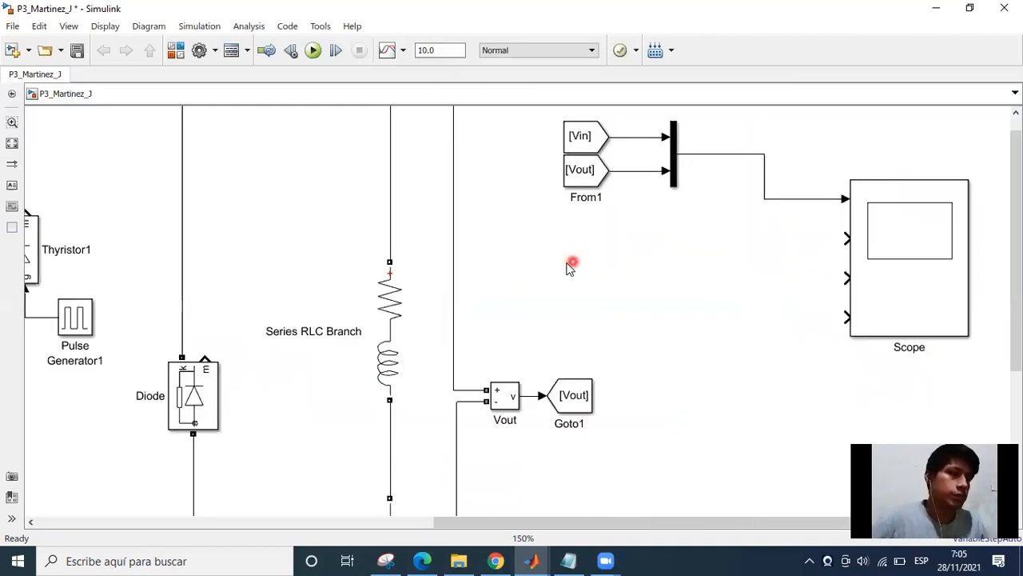
mouse_move(592, 178)
mouse_down()
mouse_move(682, 255)
mouse_move(781, 247)
mouse_move(807, 285)
mouse_move(819, 244)
mouse_move(846, 238)
mouse_up()
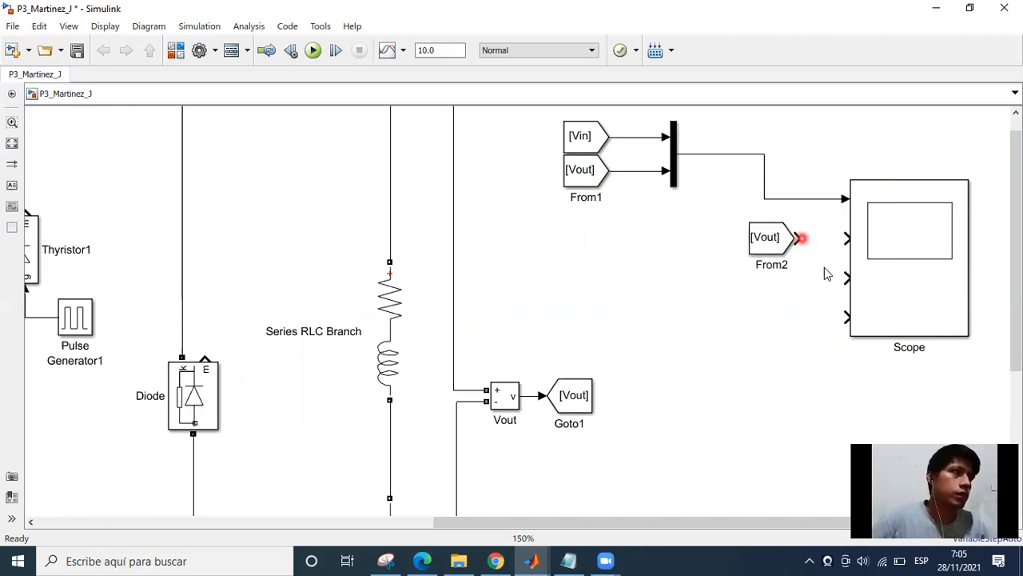
Set the tag of the From block at the Scope's second input to Iout.
double_click(776, 241)
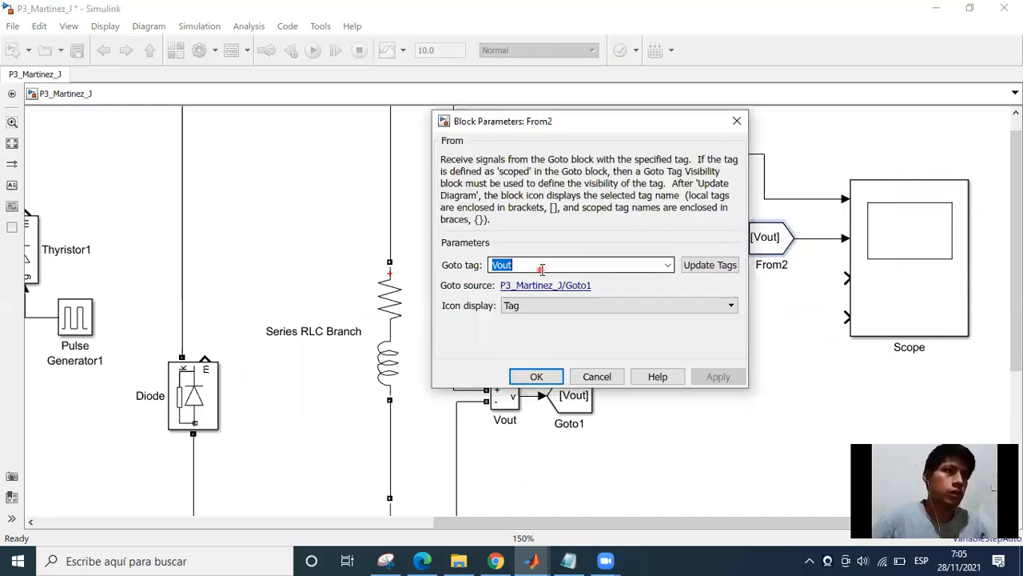
key(BackSpace)
text(I)
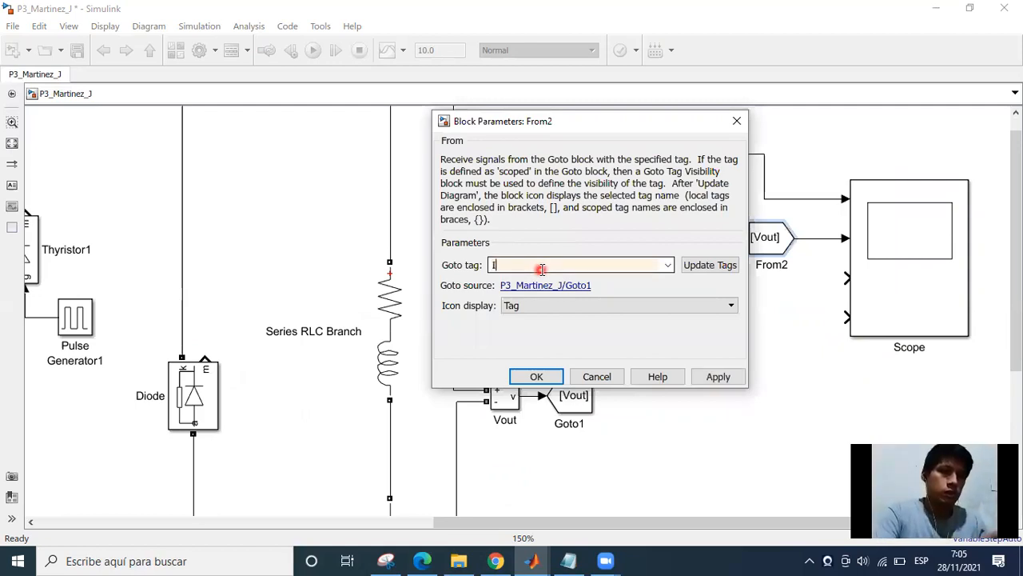
text(out)
key(Return)
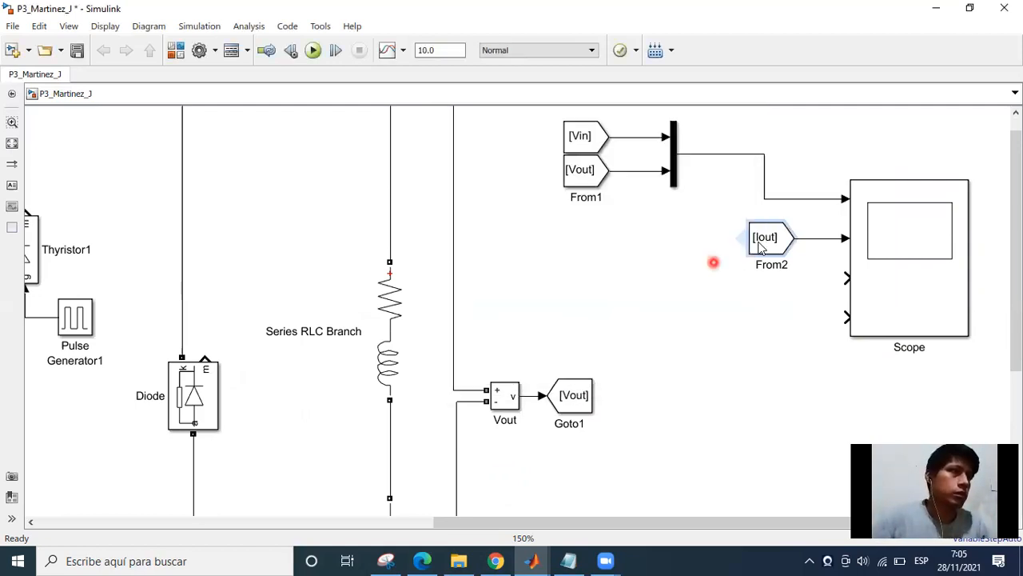
click(763, 244)
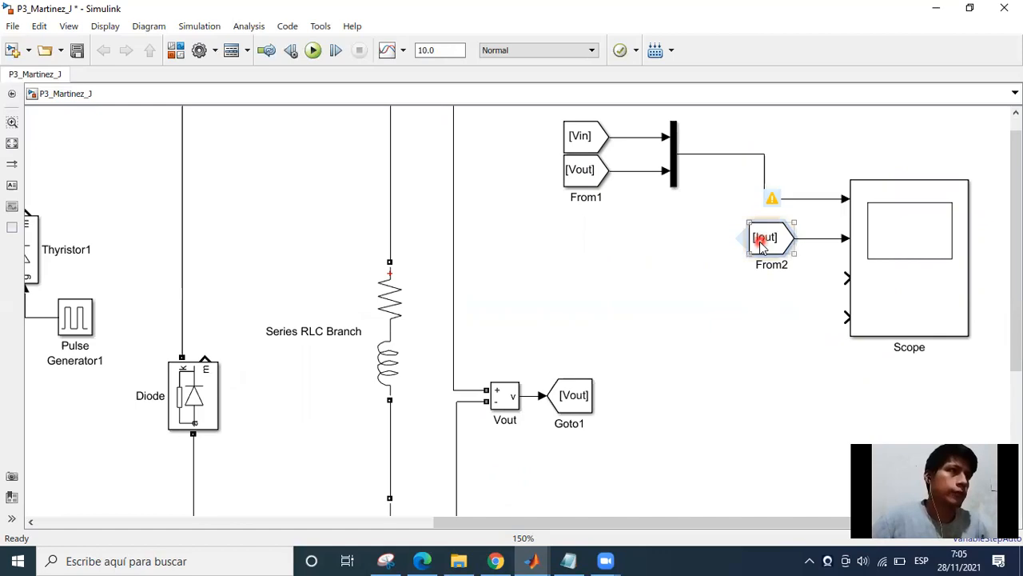
double_click(539, 264)
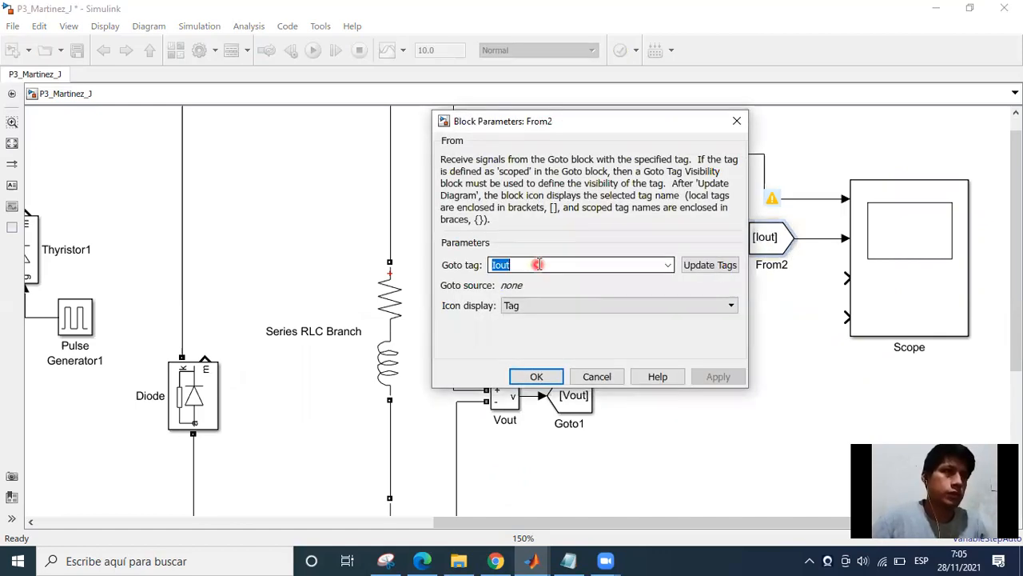
key(Return)
Rename the current measurement block at the AC source as Iin.
scroll(502, 275, left, 7)
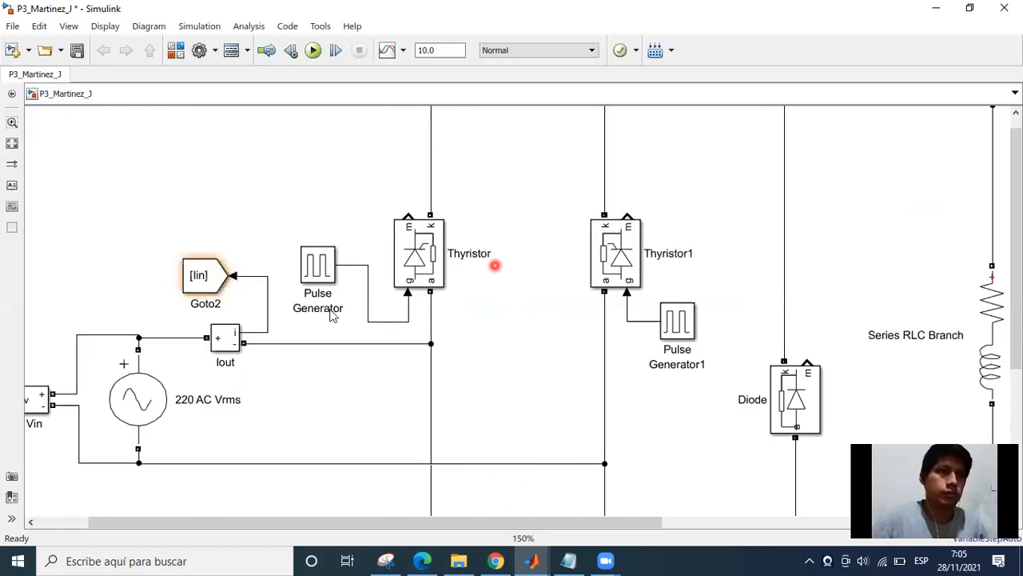
click(216, 368)
click(224, 366)
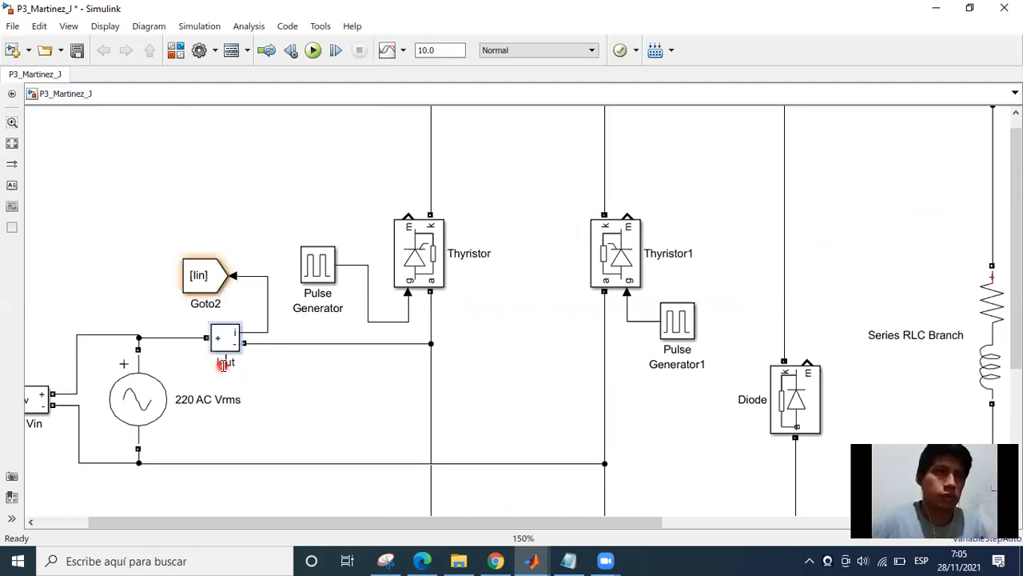
drag(232, 362, 246, 377)
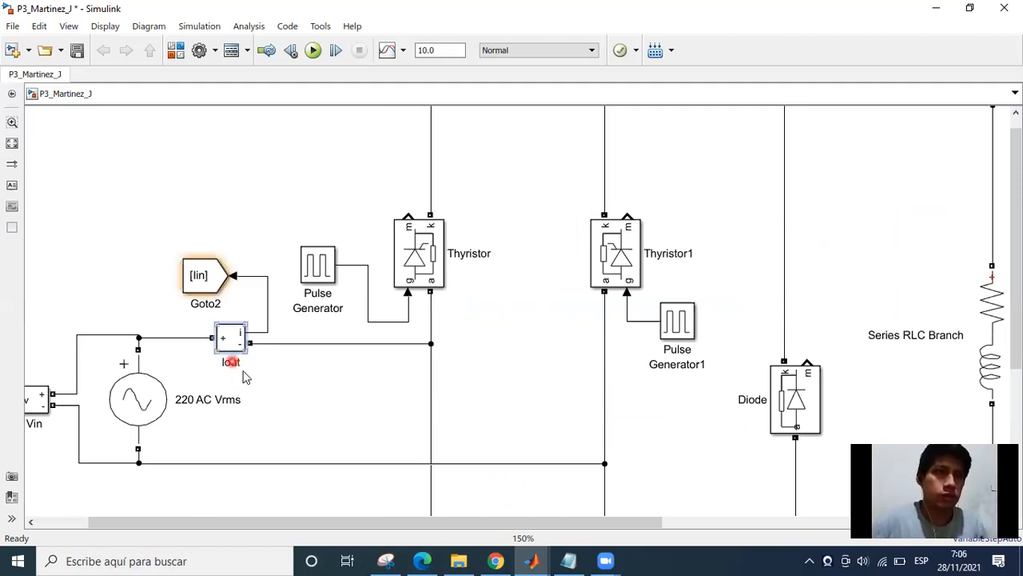
click(237, 364)
click(240, 403)
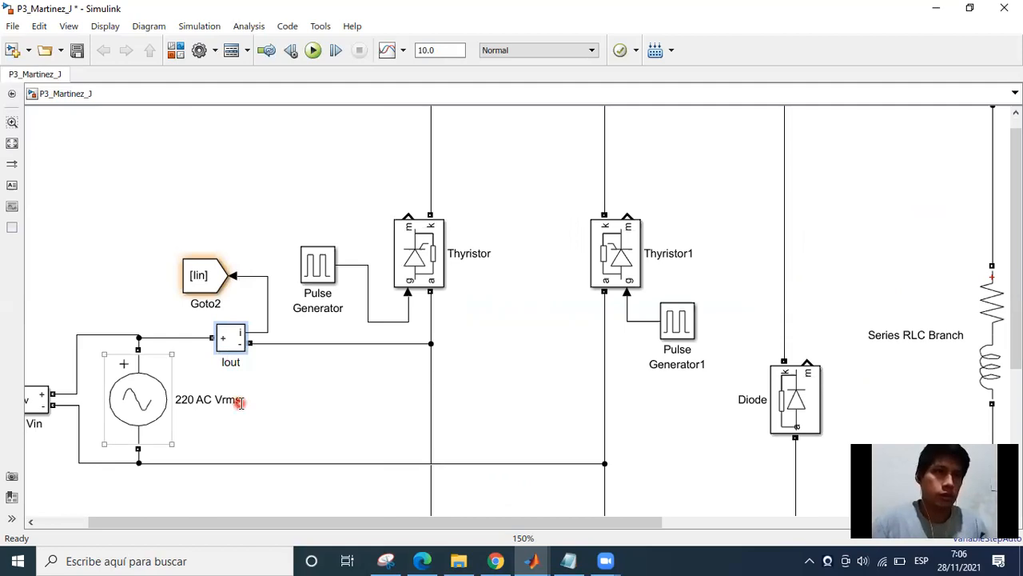
text(in)
click(231, 320)
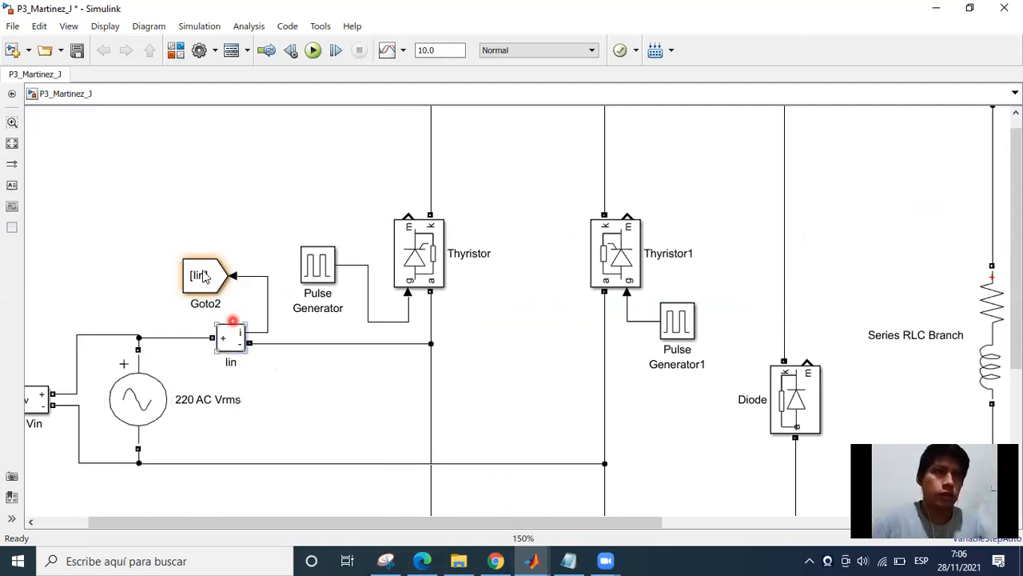
Set the tag of the From block at the Scope's second input to Iin.
drag(422, 376, 190, 337)
drag(631, 364, 384, 325)
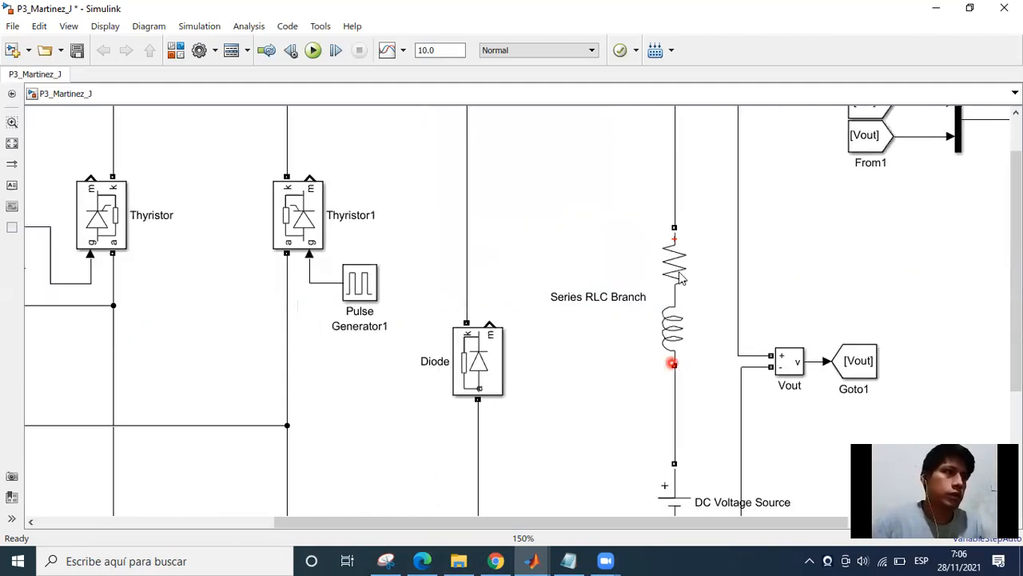
drag(595, 375, 593, 378)
double_click(606, 348)
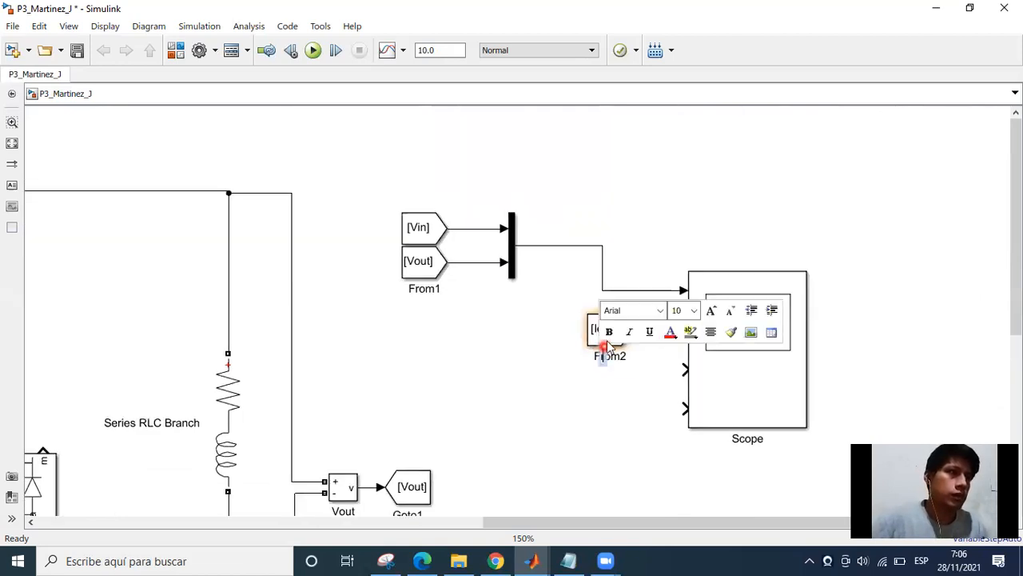
double_click(611, 334)
double_click(508, 265)
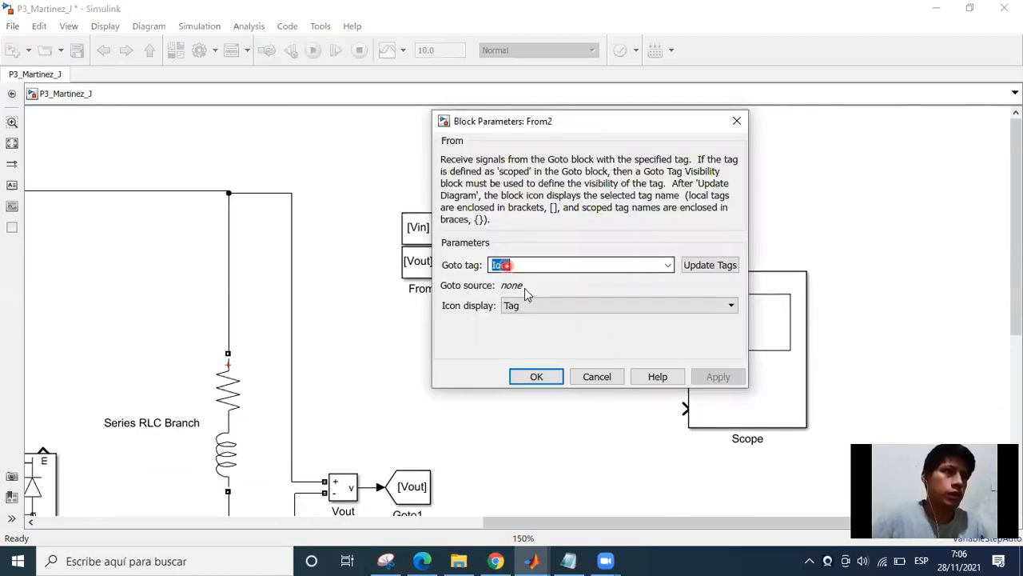
key(BackSpace)
key(BackSpace)
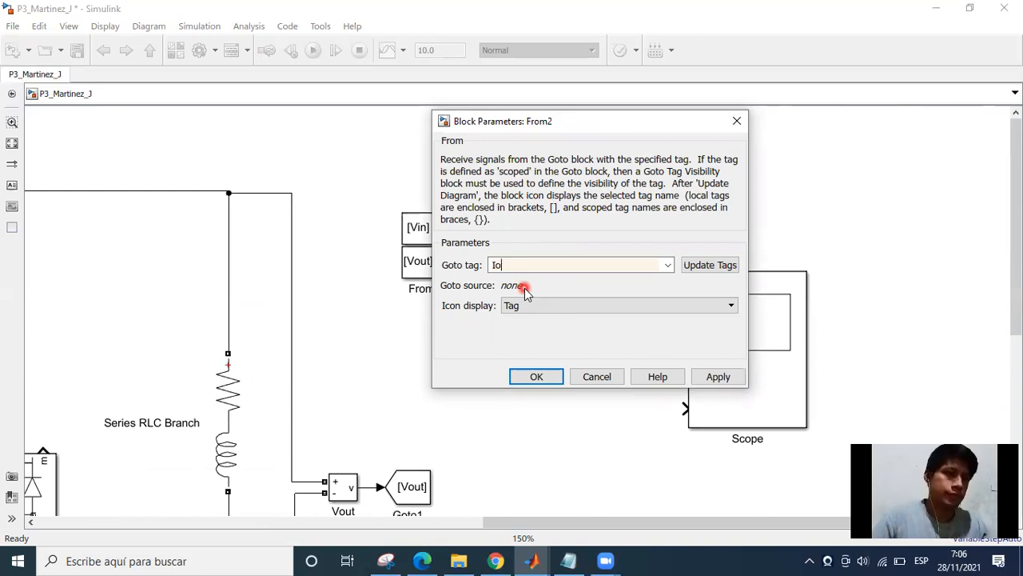
key(BackSpace)
text(in)
key(Return)
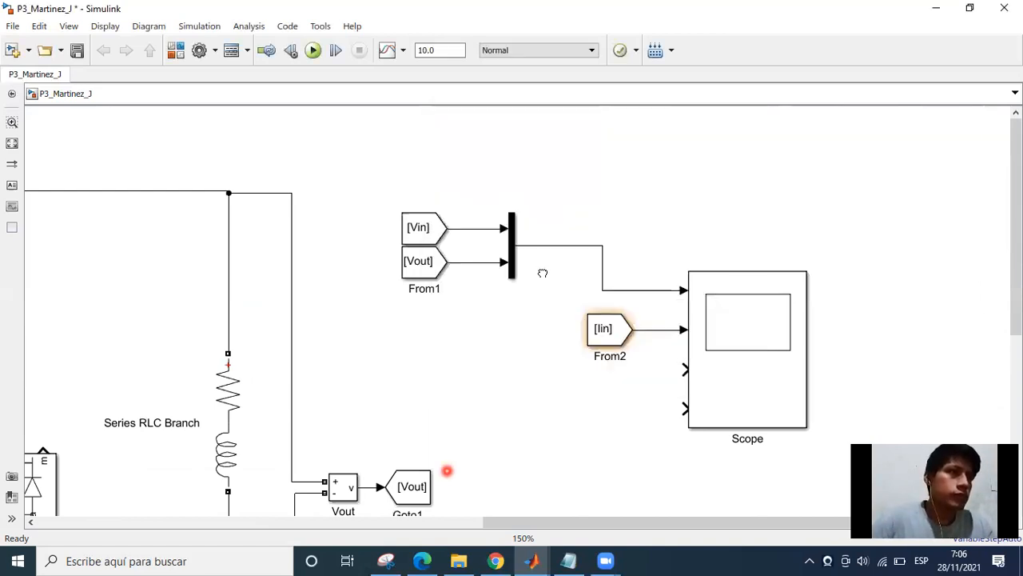
Make the Scope block taller and align the Iin From block with its second input.
drag(525, 312, 584, 251)
scroll(586, 255, down, 1)
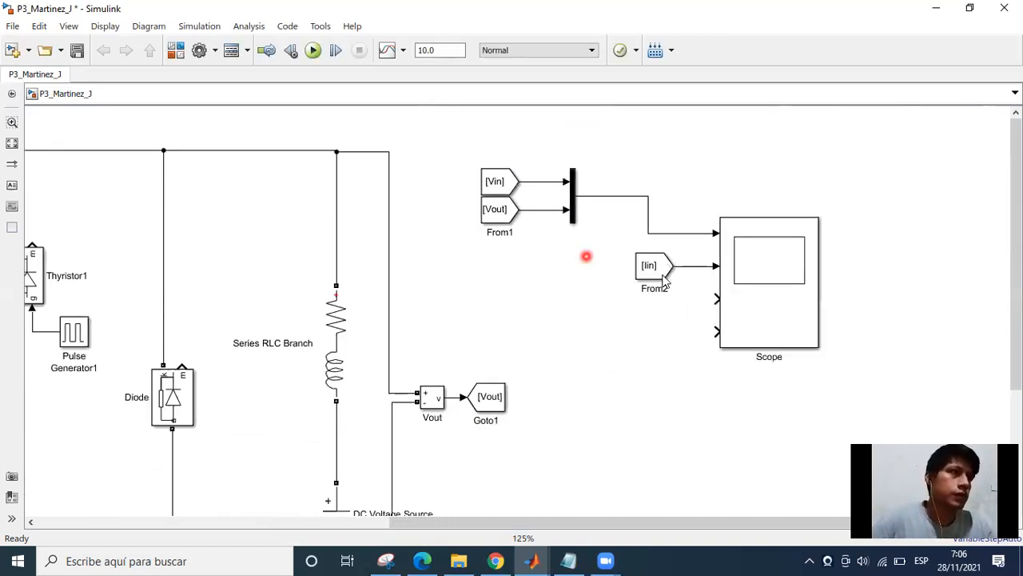
click(804, 338)
drag(819, 346, 817, 382)
click(654, 281)
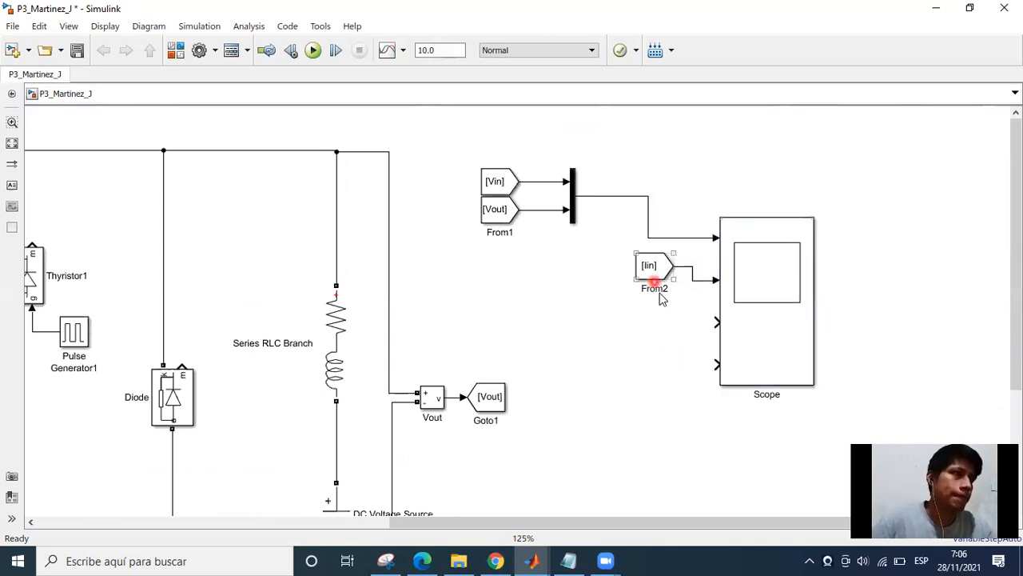
drag(654, 288, 668, 295)
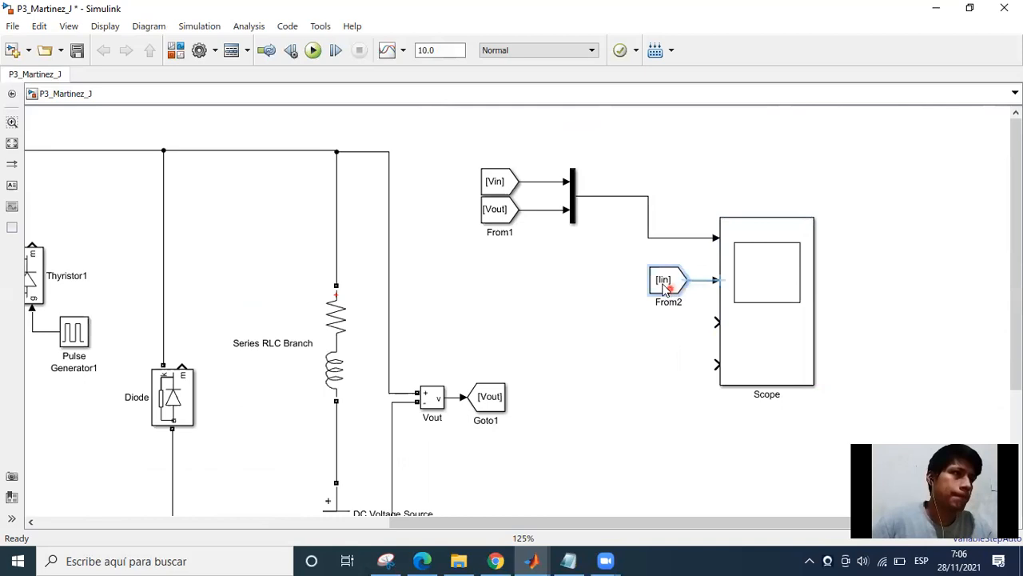
Align the Mux with the Scope's first input and move the Vin and Vout From blocks beside it.
click(573, 200)
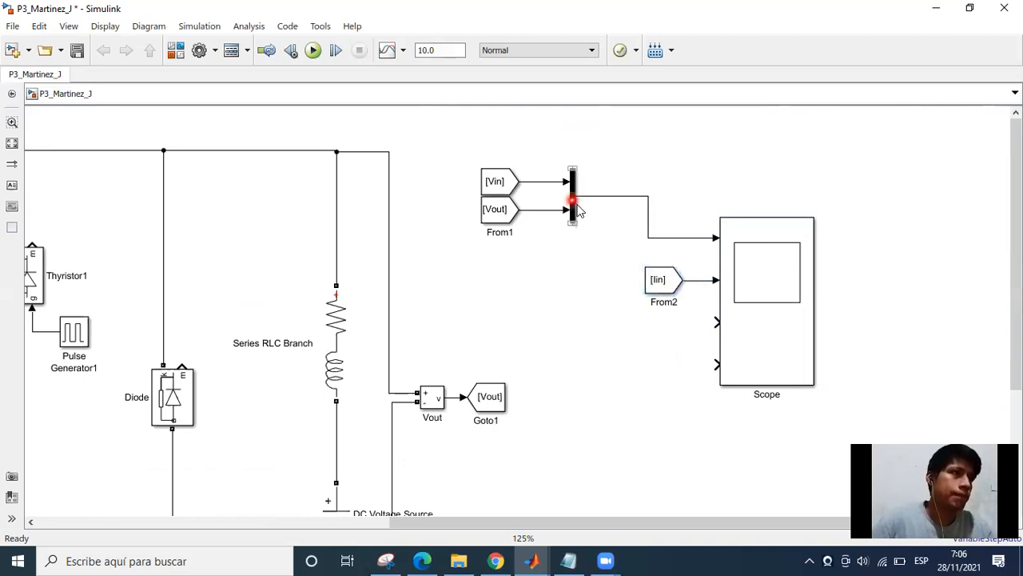
drag(633, 237, 644, 280)
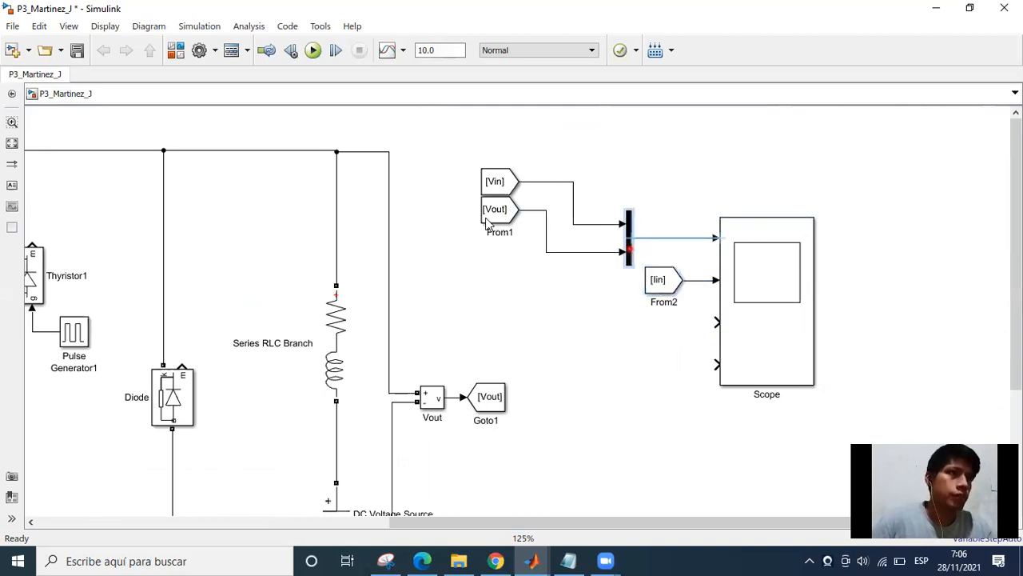
click(496, 208)
drag(470, 162, 534, 239)
drag(510, 219, 583, 272)
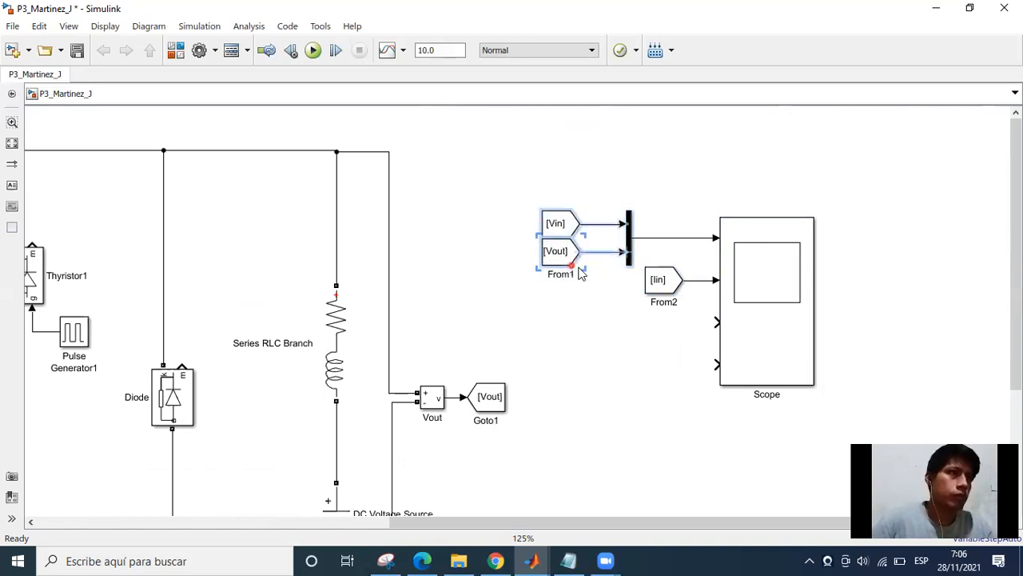
Move the Scope together with its Mux and From blocks closer to the rectifier circuit.
drag(818, 405, 537, 183)
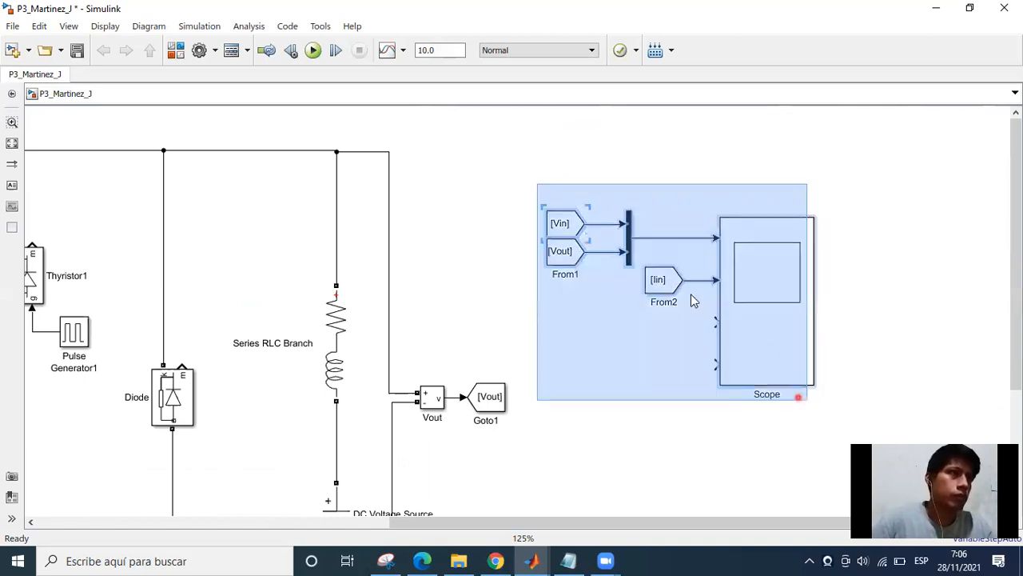
drag(660, 274, 556, 208)
click(514, 297)
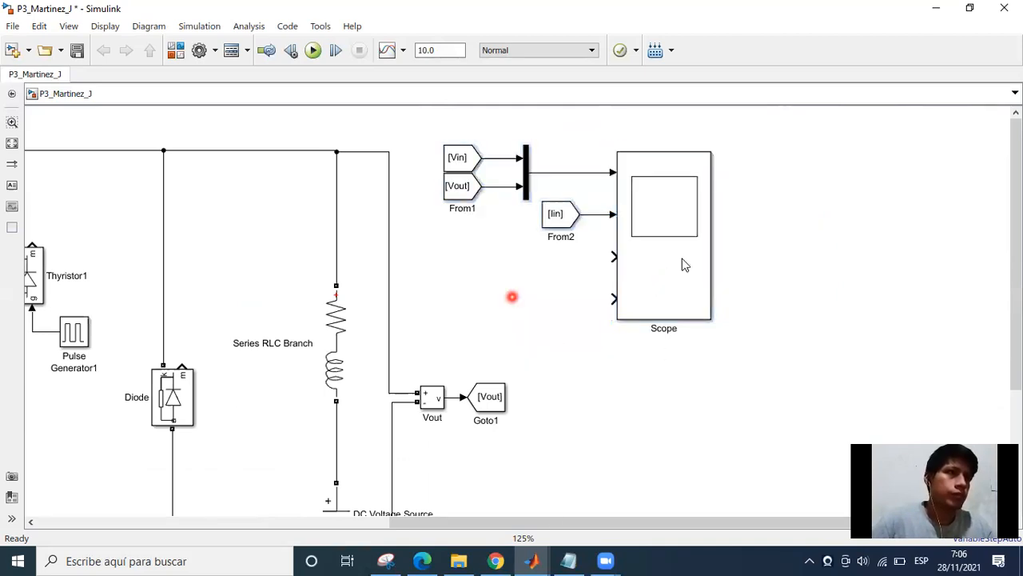
Check the required oscillograms in the assignment PDF in the browser and return to Simulink.
drag(460, 527, 436, 556)
click(432, 560)
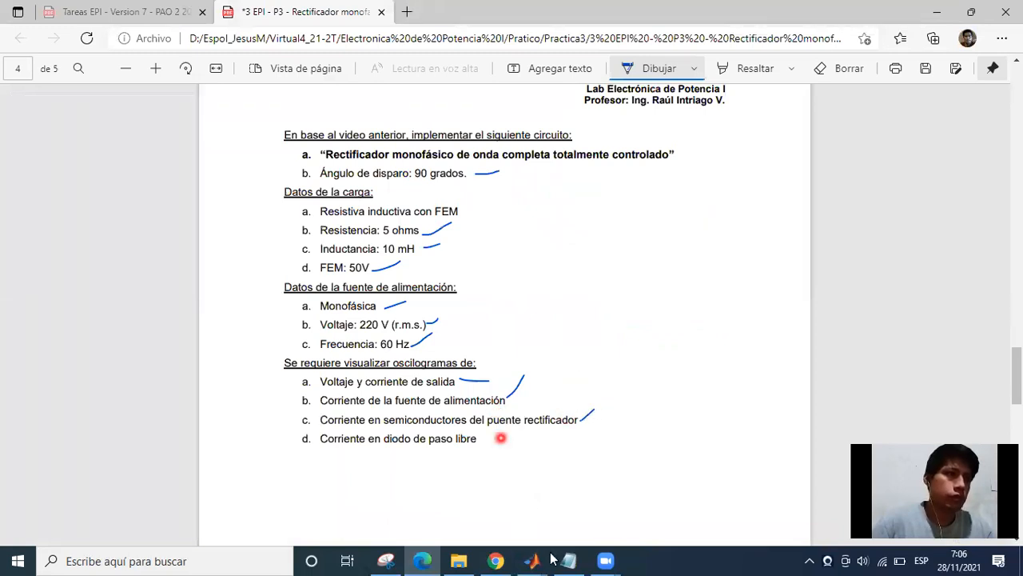
key(alt+Tab)
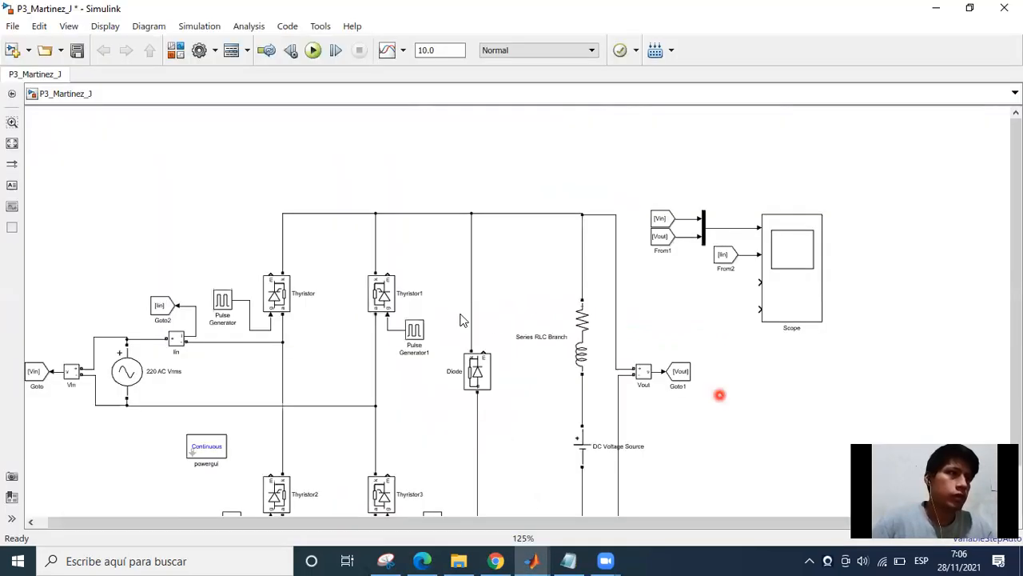
Paste a copy of the Scope and place it below the original one.
scroll(521, 260, right, 3)
scroll(521, 260, down, 1)
key(ctrl+v)
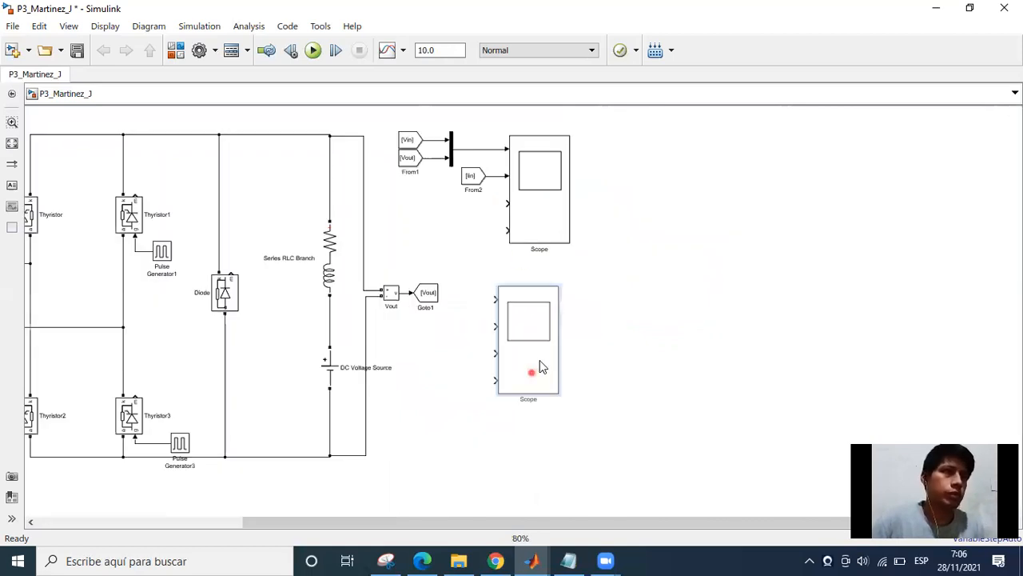
drag(539, 359, 550, 407)
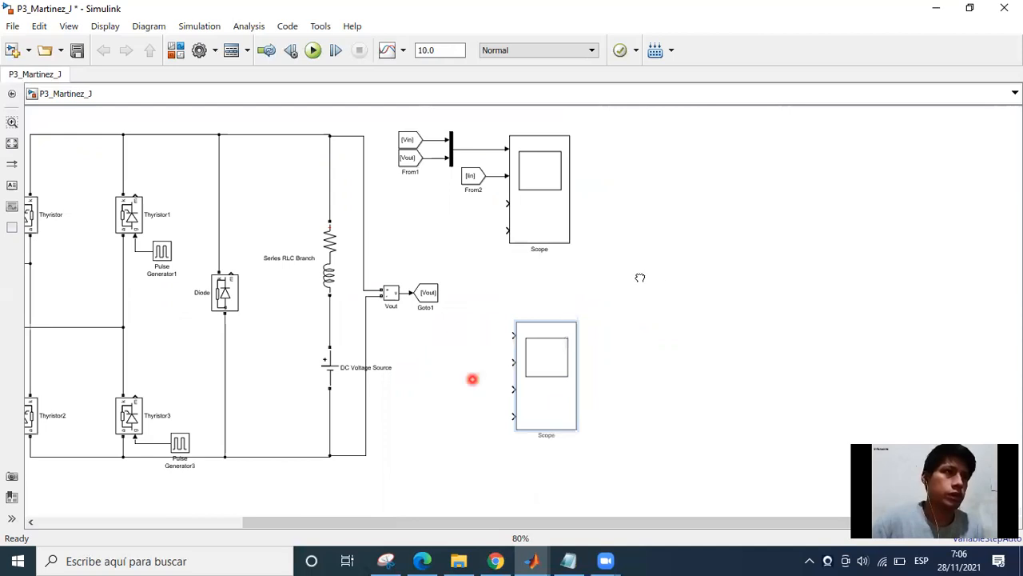
scroll(629, 286, up, 1)
scroll(799, 336, down, 1)
drag(380, 283, 372, 348)
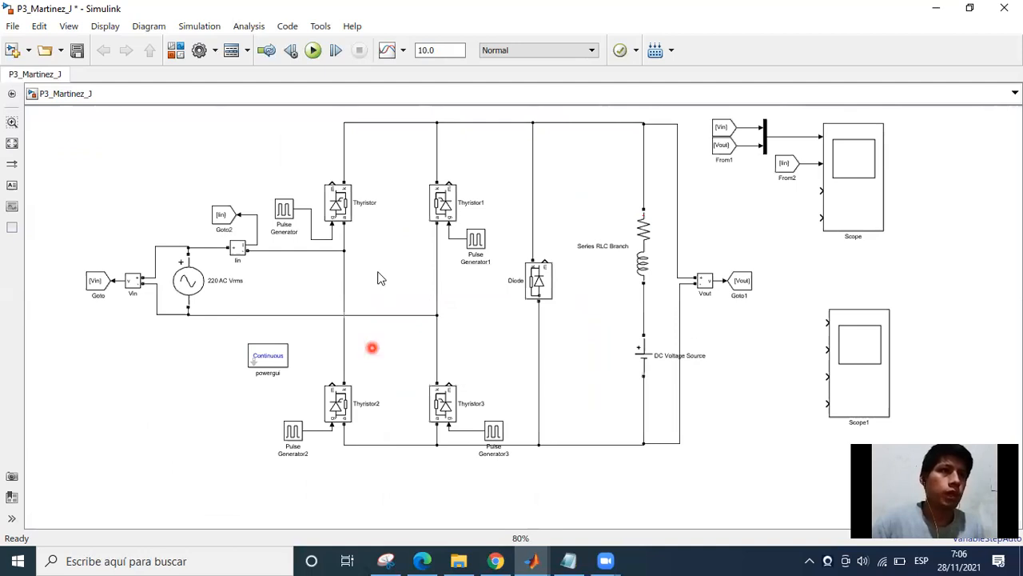
Rename the upper thyristor of the first bridge leg as Th1.
scroll(413, 333, up, 2)
scroll(418, 289, up, 2)
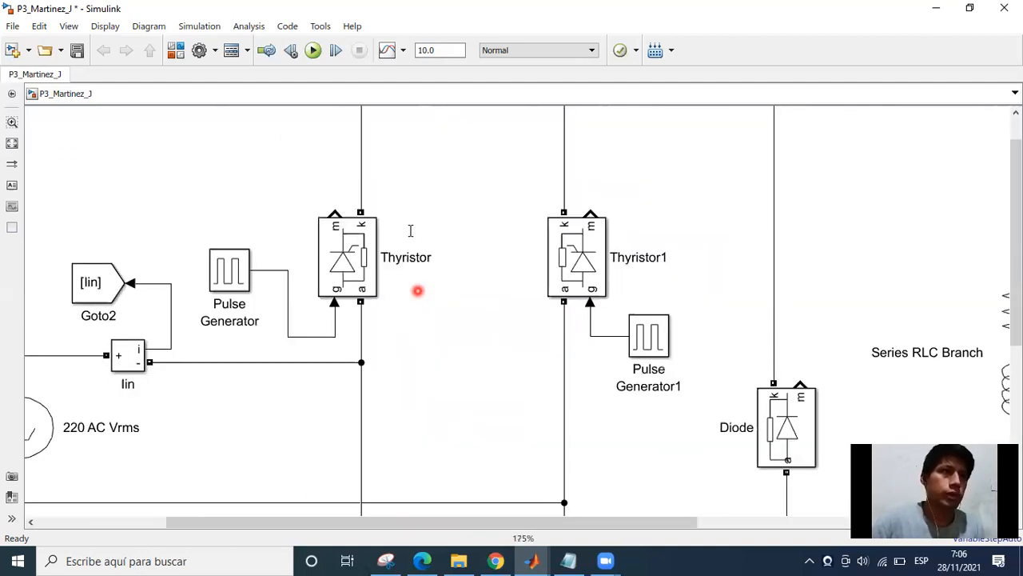
click(409, 234)
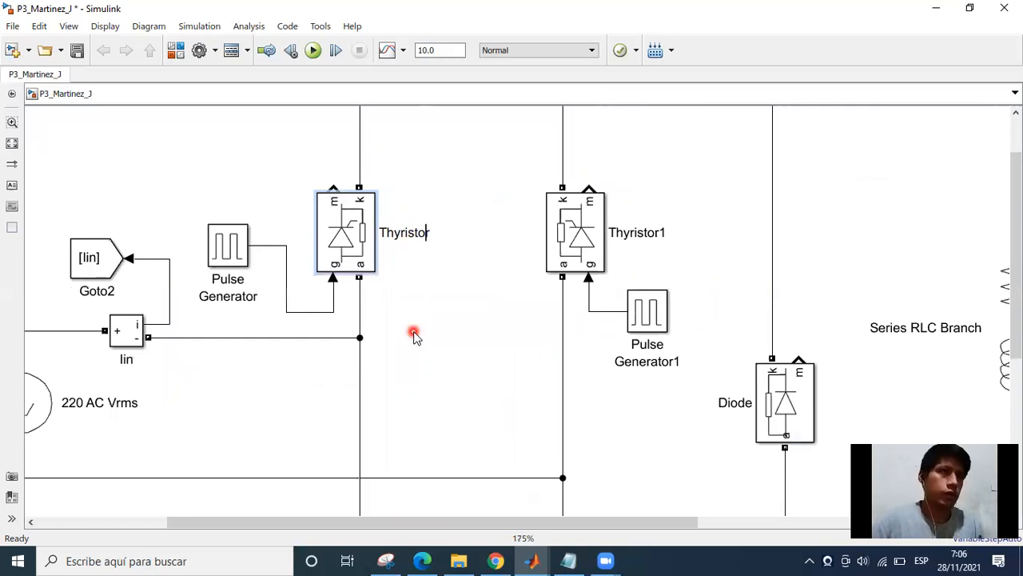
key(BackSpace)
key(BackSpace)
key(BackSpace)
key(BackSpace)
key(BackSpace)
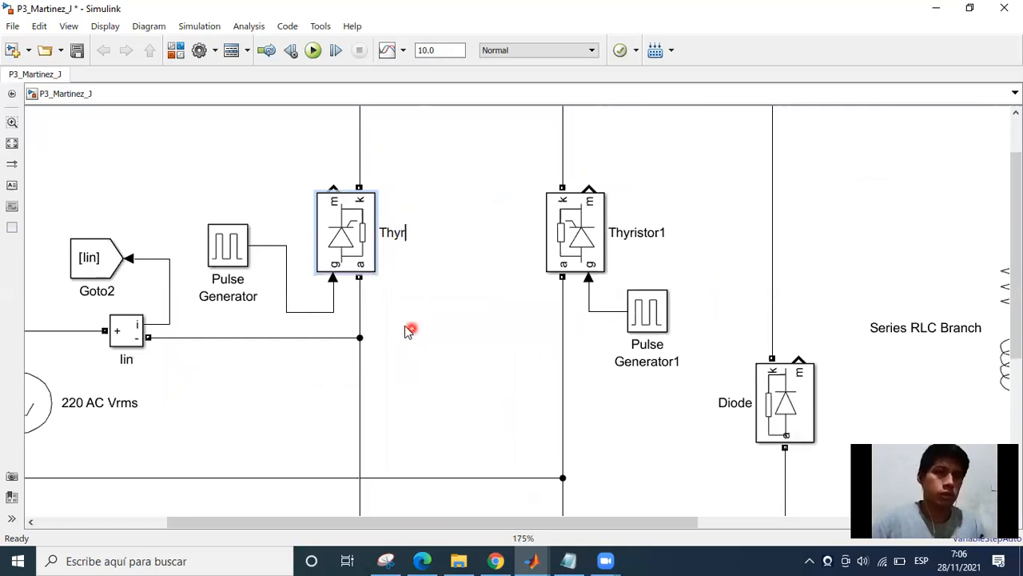
key(BackSpace)
key(BackSpace)
text(1)
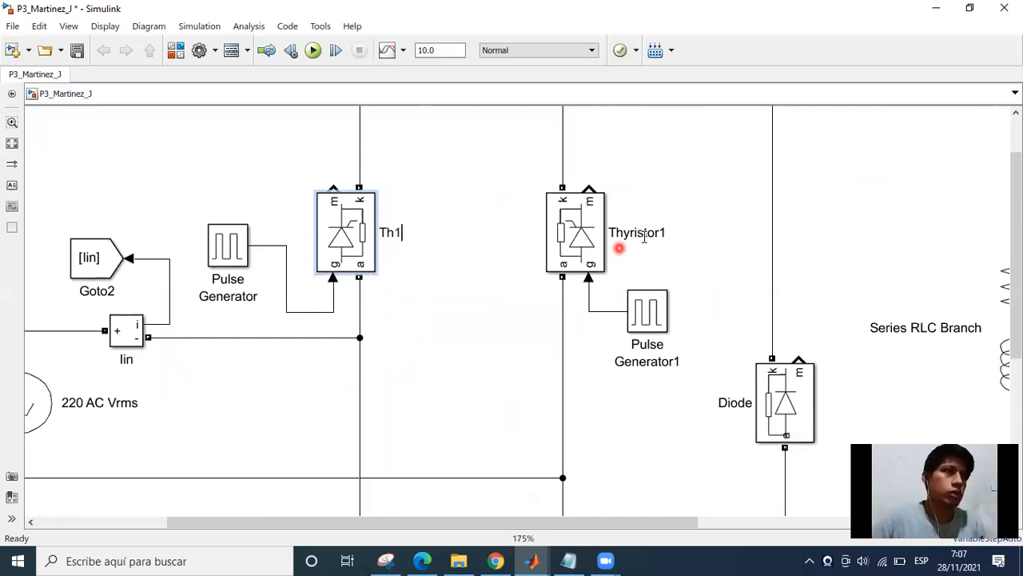
Rename the upper thyristor of the second bridge leg as Th3.
click(657, 233)
key(BackSpace)
key(BackSpace)
key(BackSpace)
key(BackSpace)
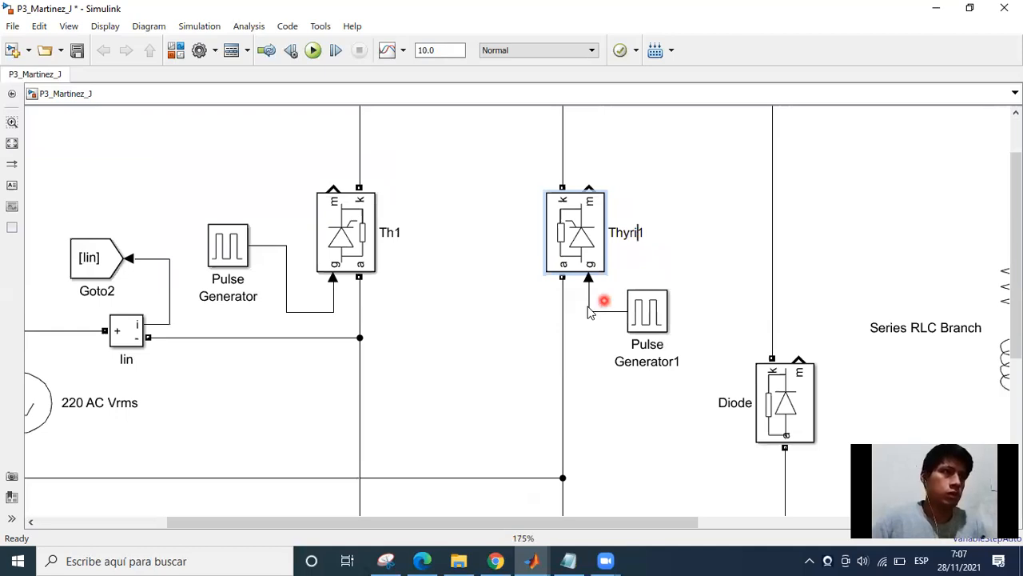
key(BackSpace)
key(BackSpace)
key(BackSpace)
key(BackSpace)
text(3)
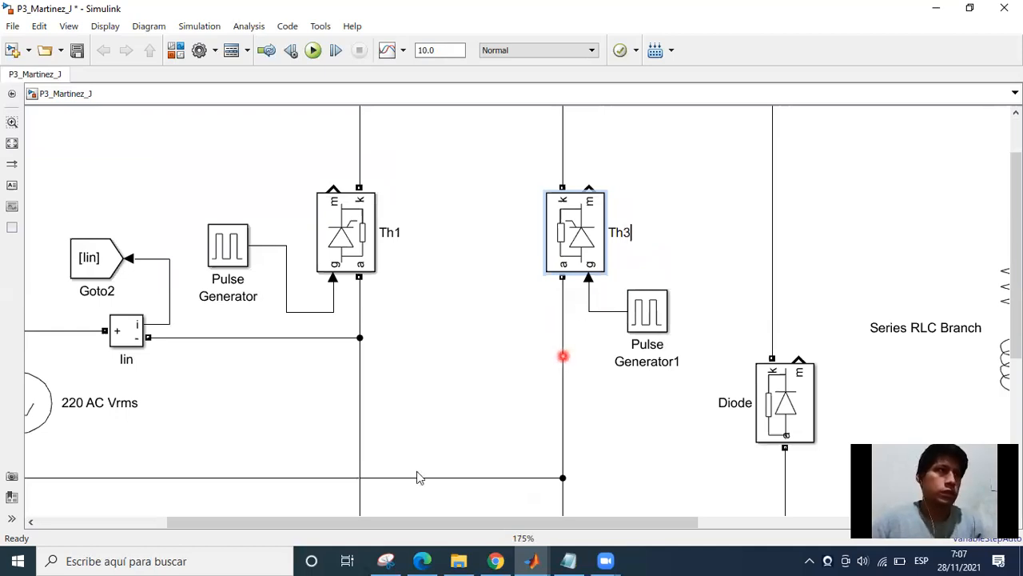
click(455, 164)
Rename the lower thyristor of the second bridge leg as Th2.
scroll(655, 374, down, 3)
scroll(661, 363, down, 5)
click(660, 363)
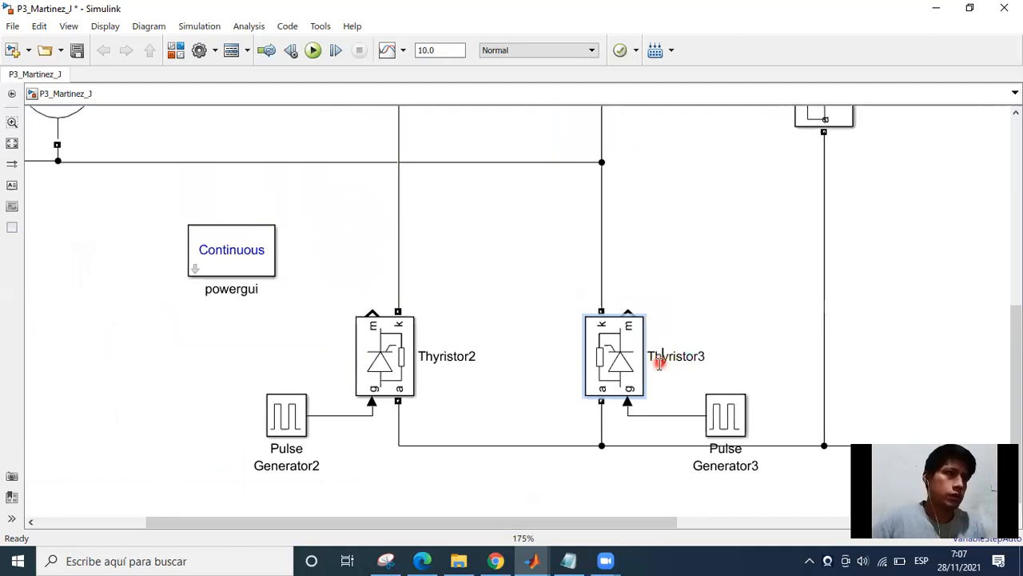
key(Right)
key(Right)
key(Right)
key(Right)
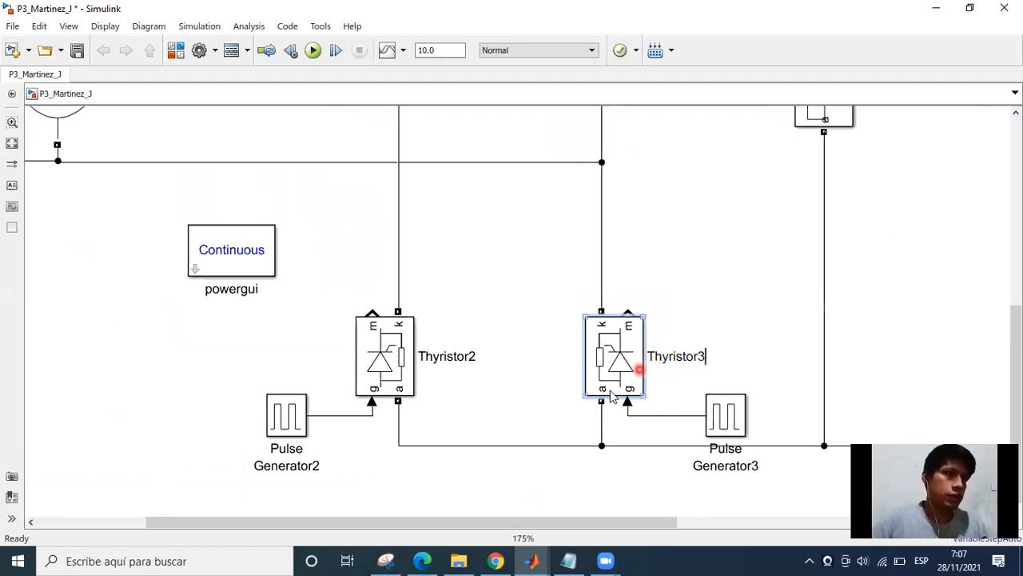
key(Delete)
key(Delete)
key(Delete)
key(Delete)
key(BackSpace)
key(BackSpace)
key(BackSpace)
key(BackSpace)
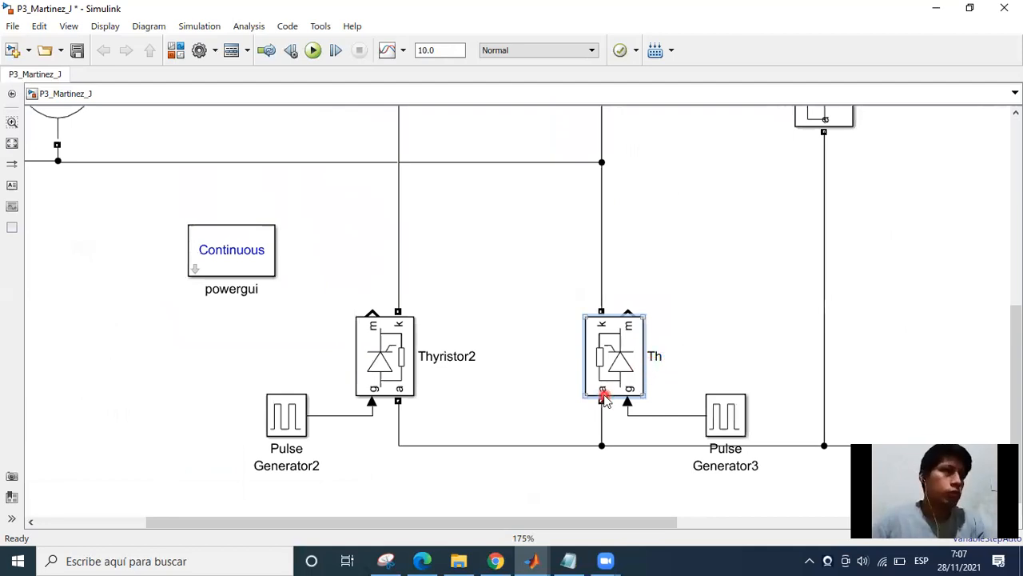
text(2)
Enter Th3 as the name of the lower thyristor of the first bridge leg.
click(451, 361)
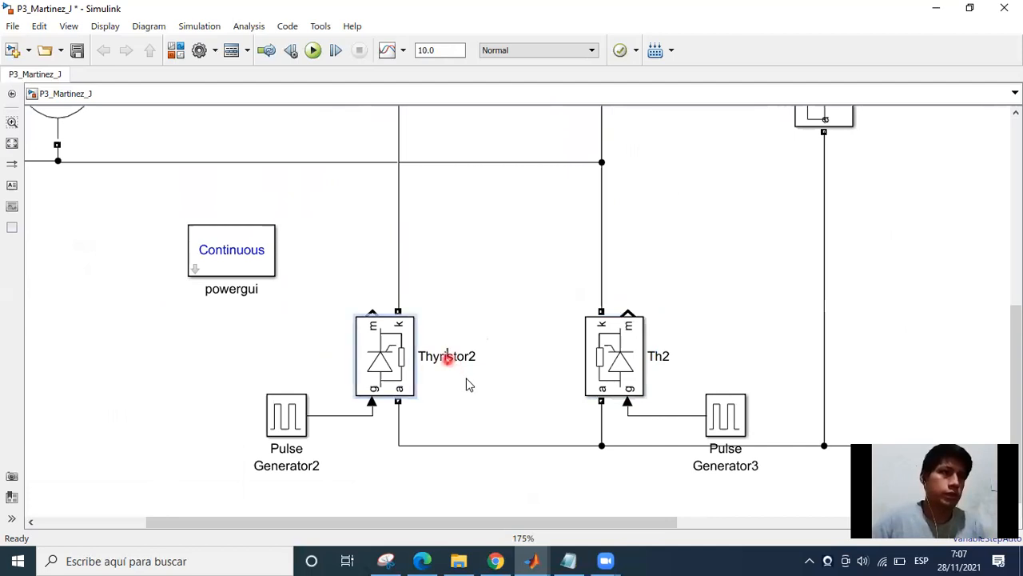
click(466, 381)
key(BackSpace)
key(BackSpace)
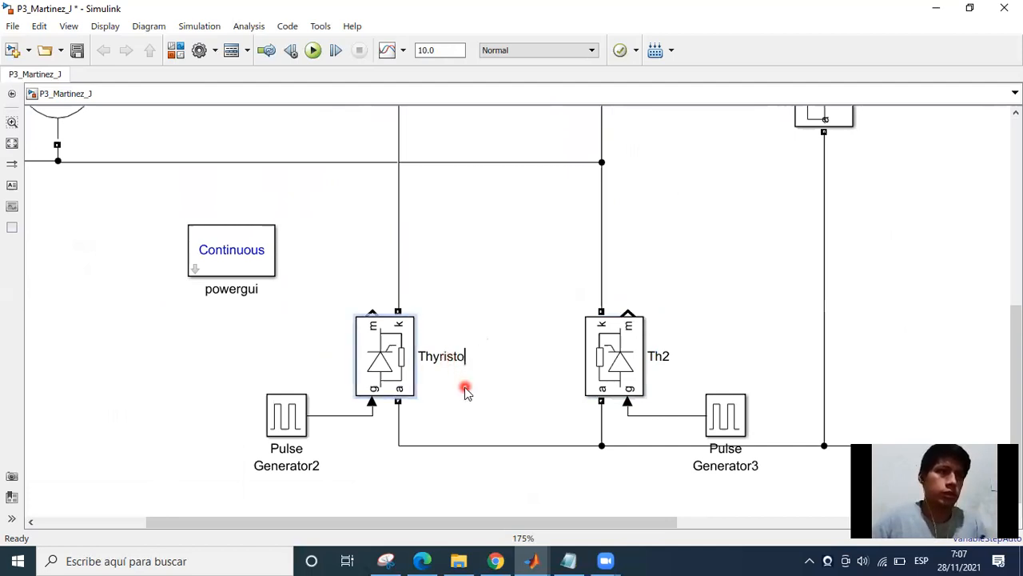
key(BackSpace)
key(BackSpace)
key(BackSpace)
key(BackSpace)
key(BackSpace)
key(BackSpace)
text(3)
click(477, 372)
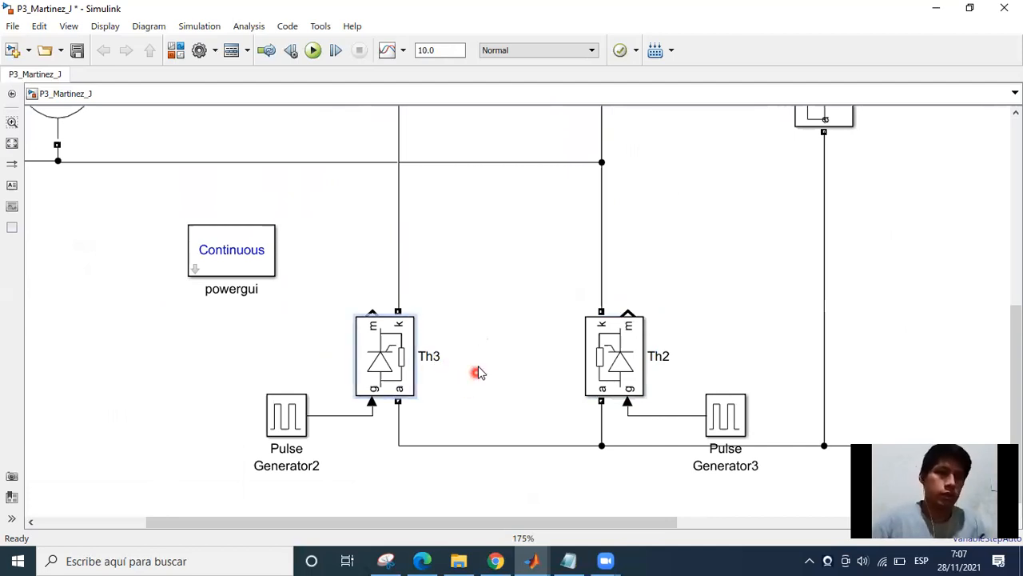
Nudge Th1's pulse generator horizontally closer to the thyristor.
scroll(489, 286, down, 3)
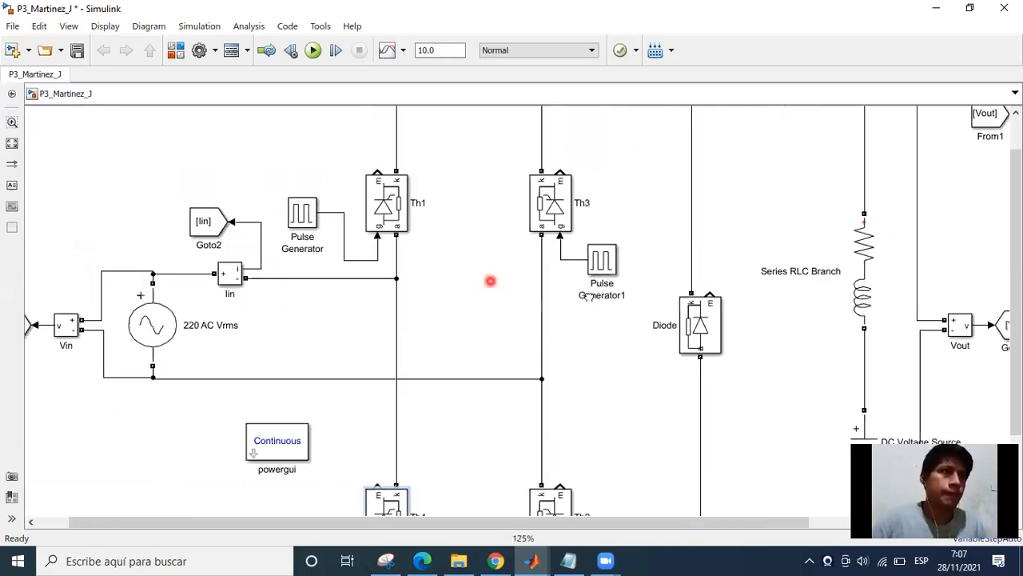
scroll(466, 293, up, 2)
click(441, 276)
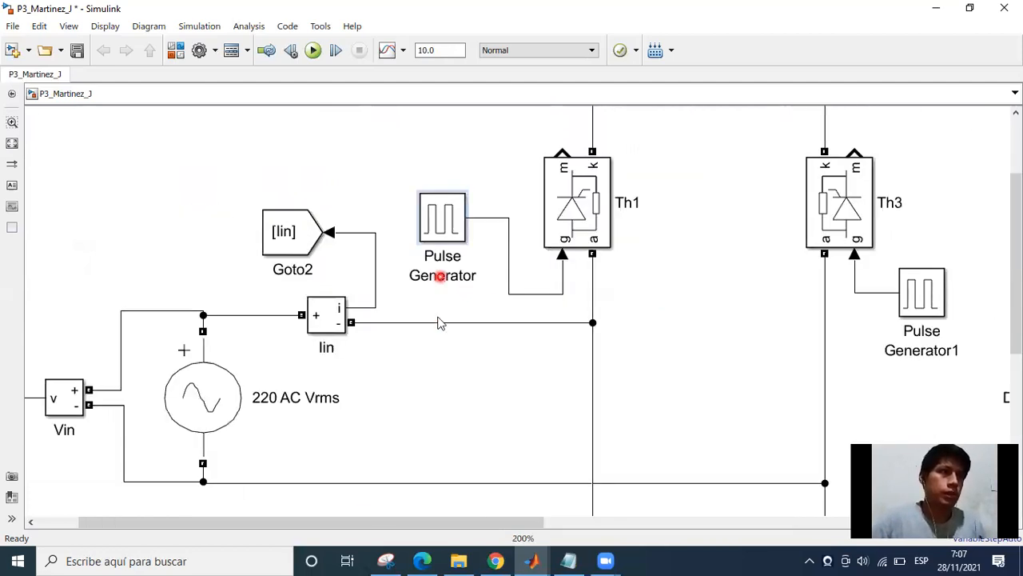
key(Right)
key(Right)
key(Right)
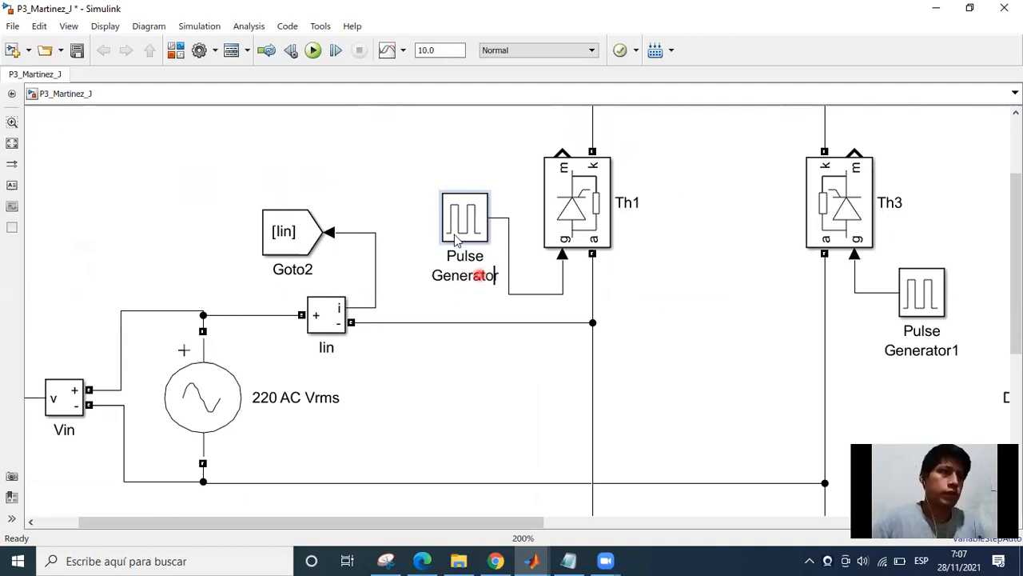
key(Right)
key(Right)
key(Right)
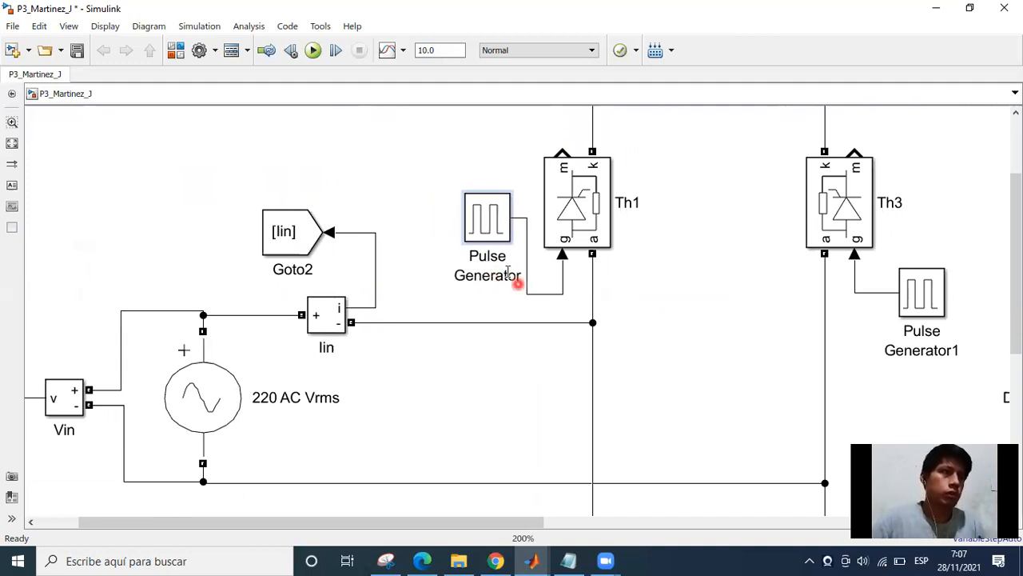
click(494, 275)
click(427, 210)
key(Right)
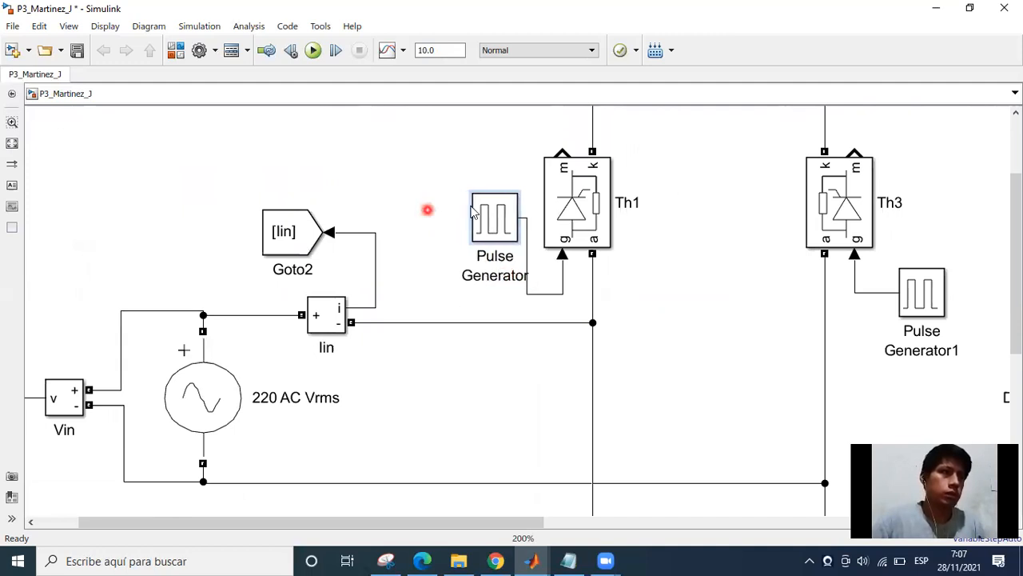
key(Left)
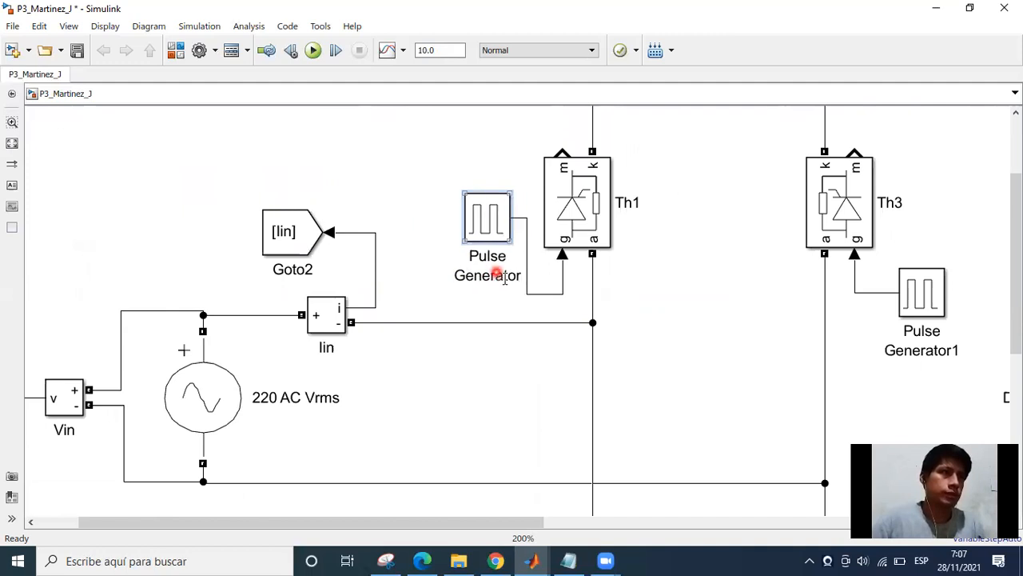
Rename the pulse generator driving Th1 as Vg1.
click(507, 292)
key(BackSpace)
key(BackSpace)
key(BackSpace)
key(BackSpace)
key(BackSpace)
key(BackSpace)
key(BackSpace)
key(BackSpace)
key(BackSpace)
key(BackSpace)
key(BackSpace)
key(BackSpace)
key(BackSpace)
key(BackSpace)
key(BackSpace)
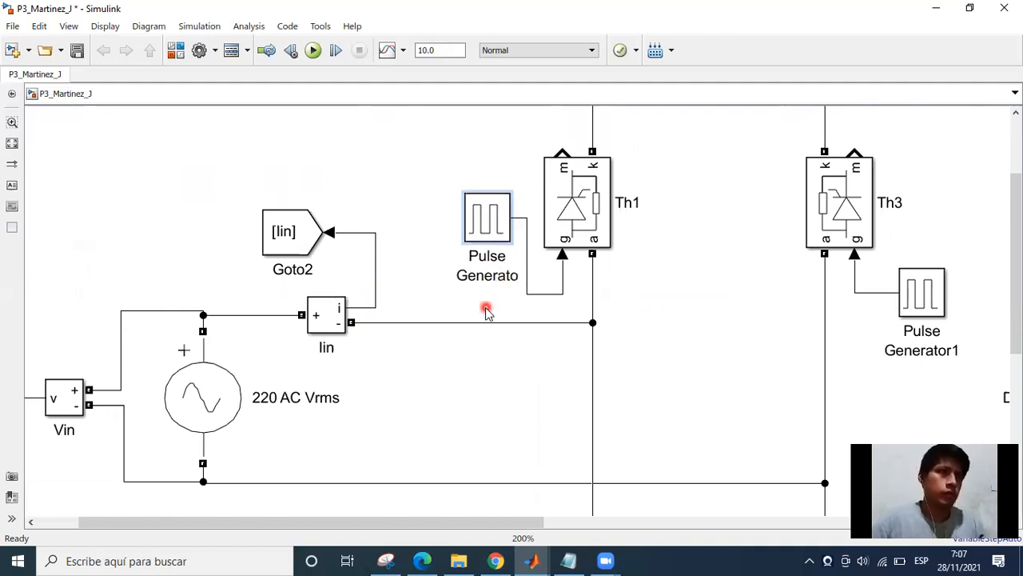
text(Vg)
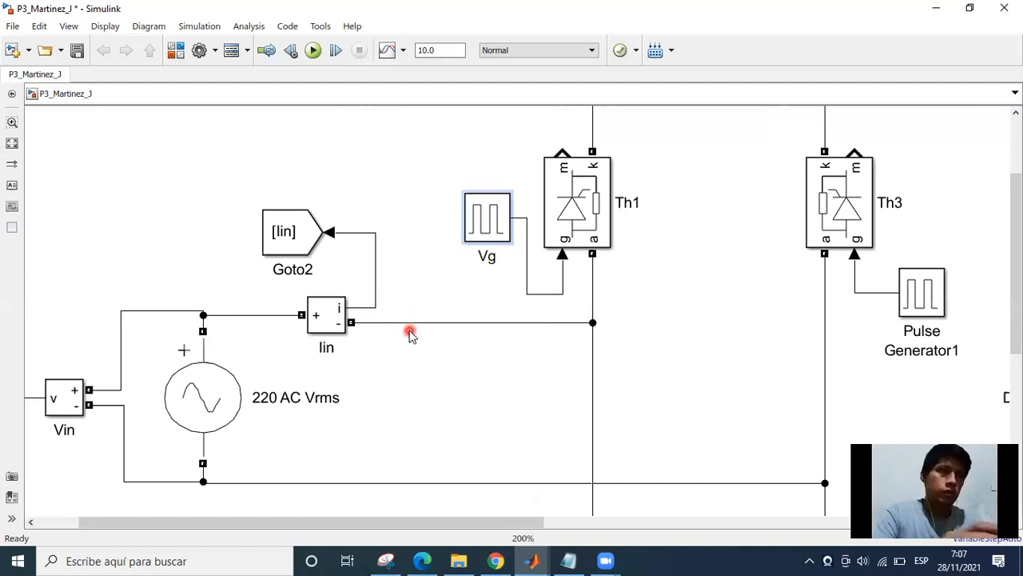
text(1)
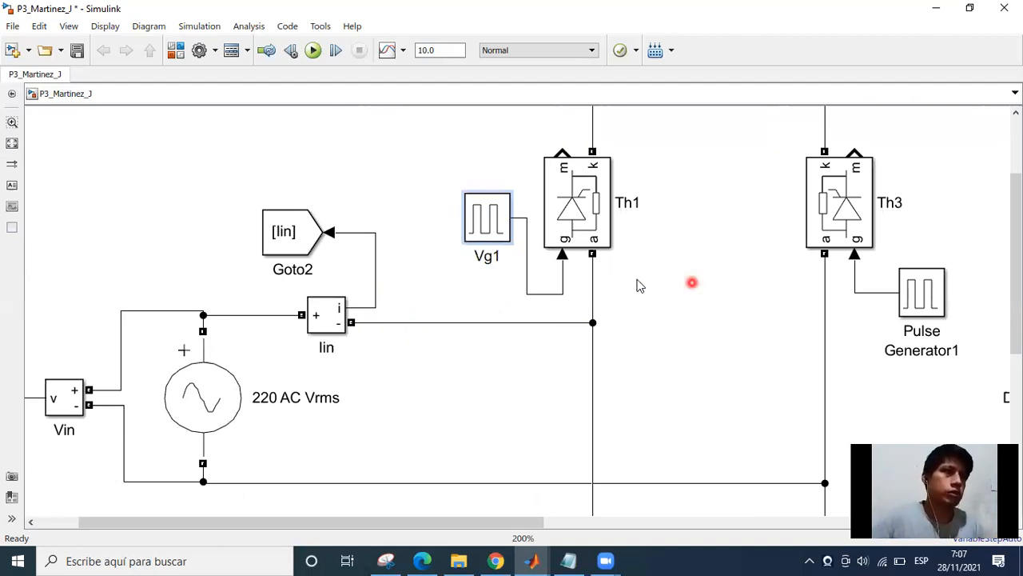
key(Return)
click(603, 296)
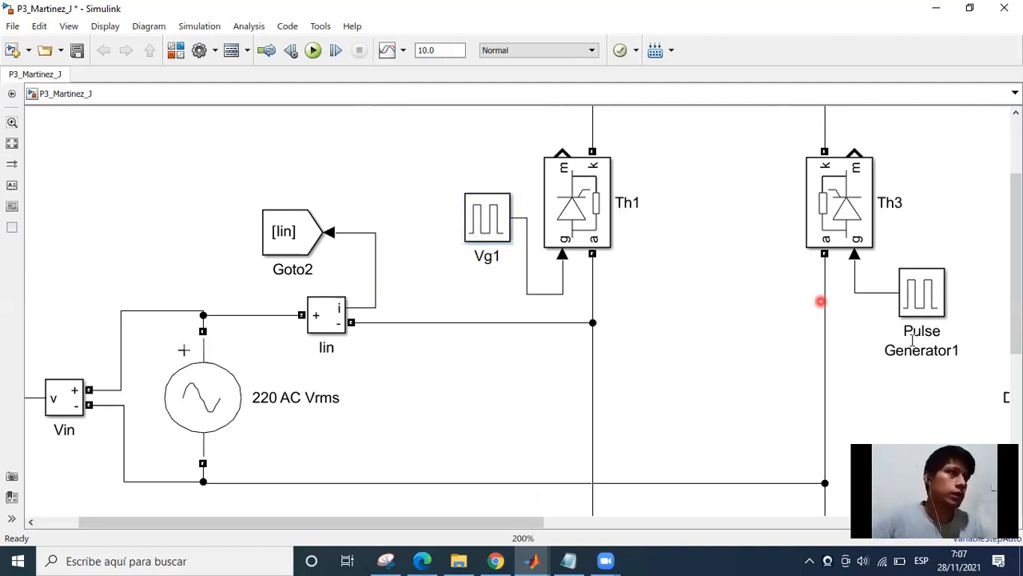
Rename the pulse generator driving Th3 as Vg3.
click(945, 350)
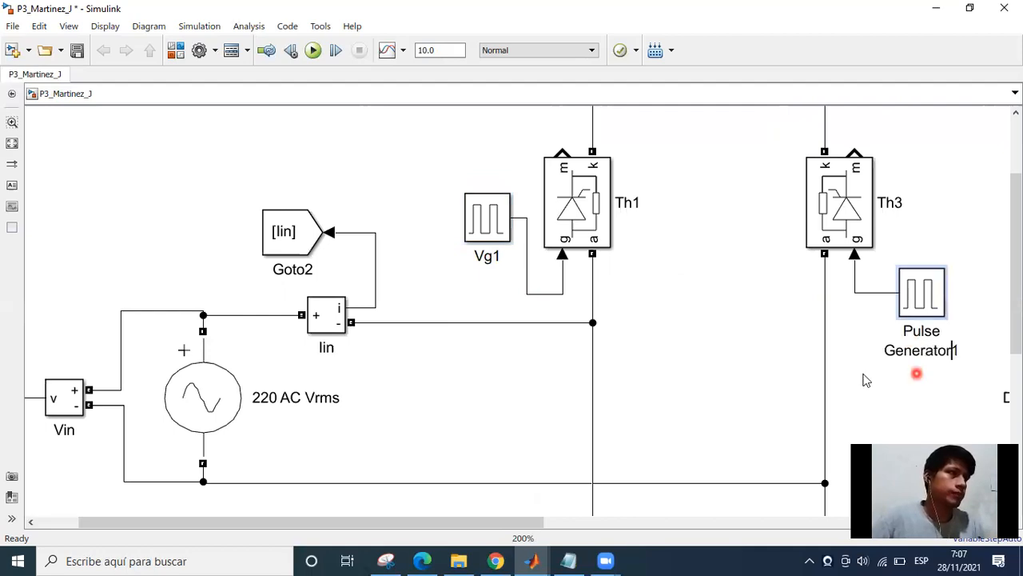
key(Delete)
key(BackSpace)
key(BackSpace)
key(BackSpace)
key(BackSpace)
key(BackSpace)
key(BackSpace)
key(BackSpace)
key(BackSpace)
key(BackSpace)
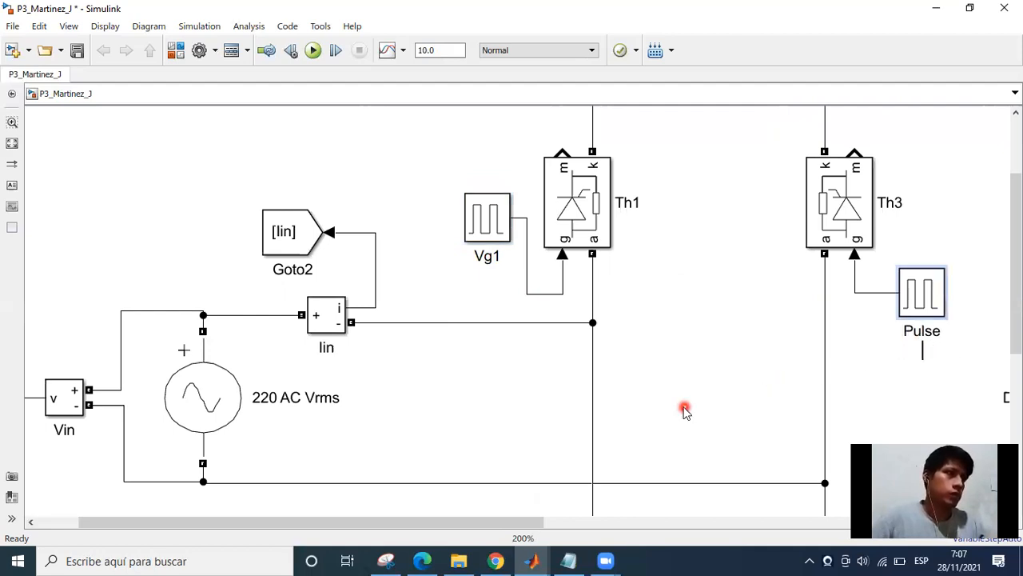
key(BackSpace)
key(BackSpace)
key(BackSpace)
key(BackSpace)
key(BackSpace)
key(BackSpace)
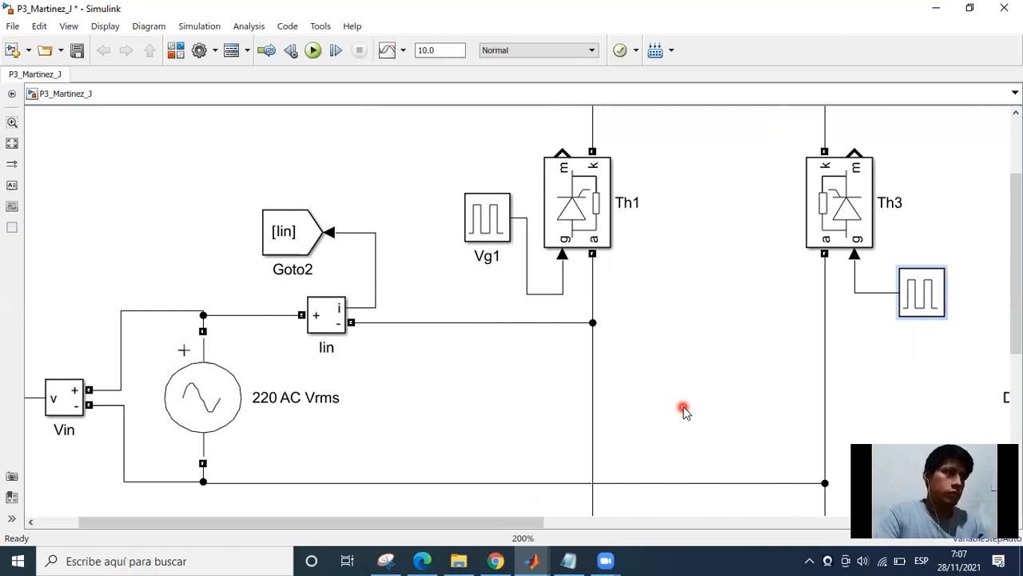
text(Vg3)
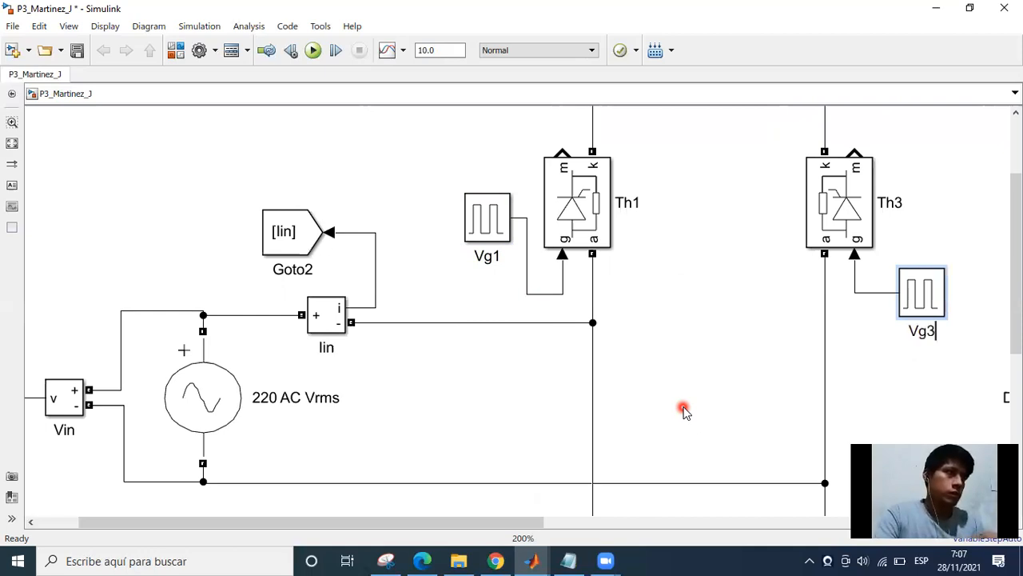
Rename the pulse generator driving Th4 as Vg4.
drag(667, 365, 530, 269)
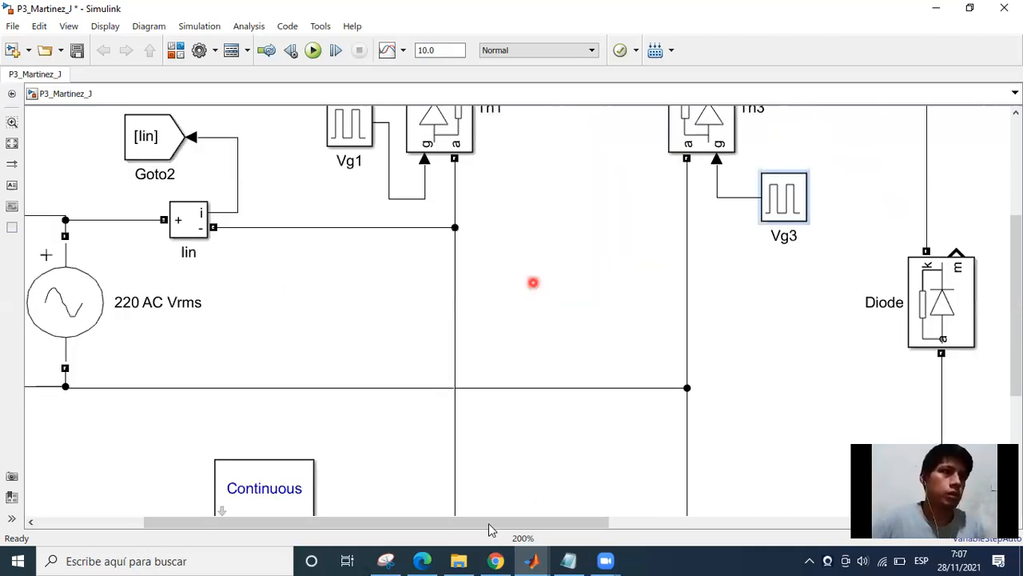
drag(502, 420, 491, 331)
key(alt+Tab)
drag(512, 266, 510, 222)
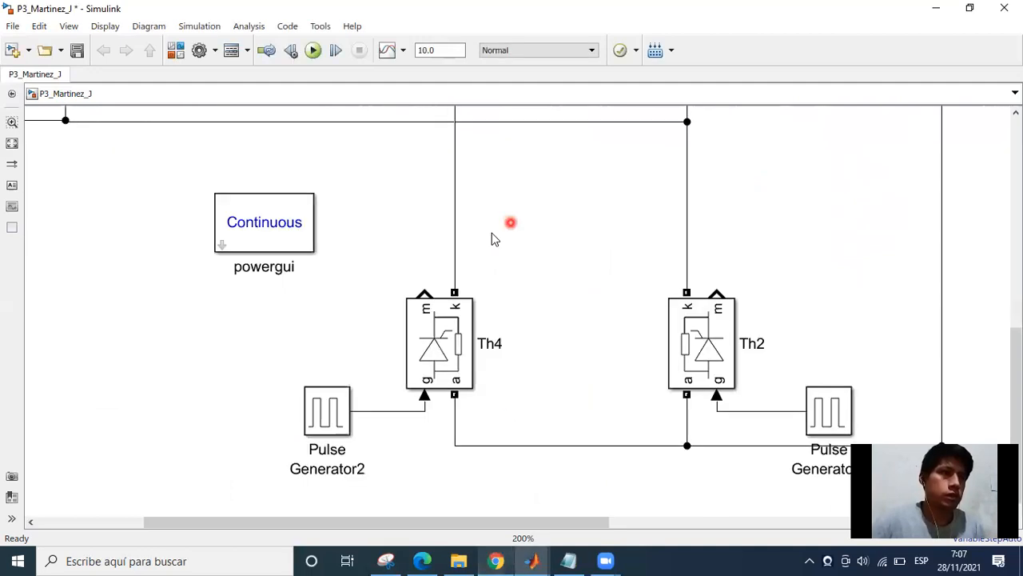
click(325, 479)
click(341, 469)
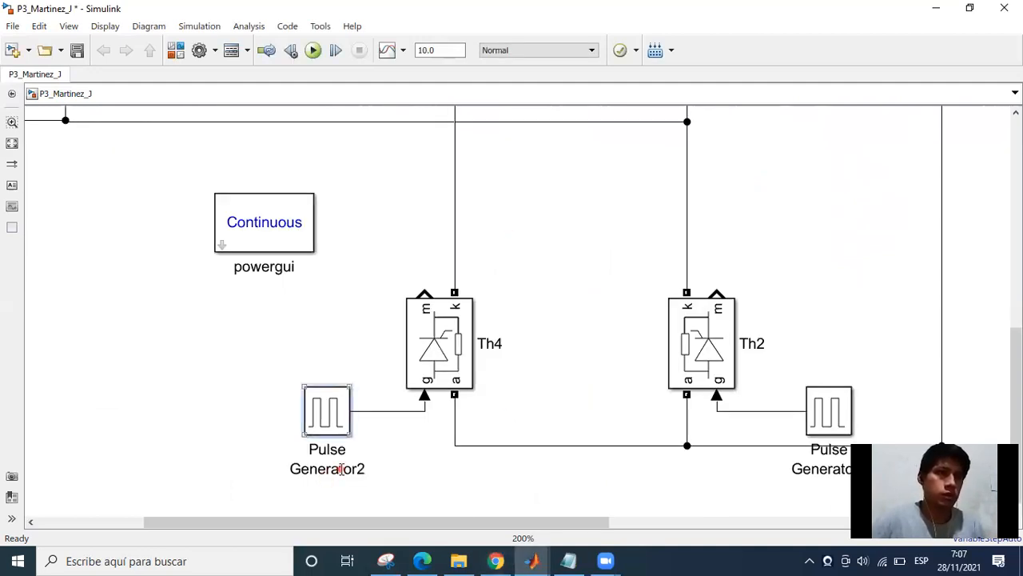
click(357, 505)
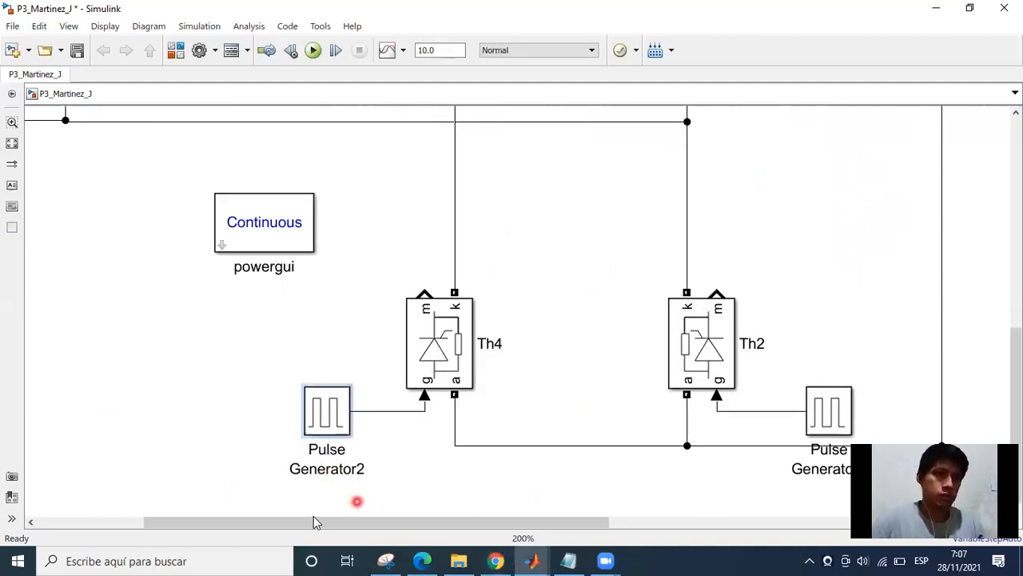
key(BackSpace)
key(BackSpace)
key(BackSpace)
key(BackSpace)
key(BackSpace)
key(BackSpace)
key(BackSpace)
key(BackSpace)
key(BackSpace)
key(BackSpace)
key(BackSpace)
key(BackSpace)
key(BackSpace)
key(BackSpace)
key(BackSpace)
key(BackSpace)
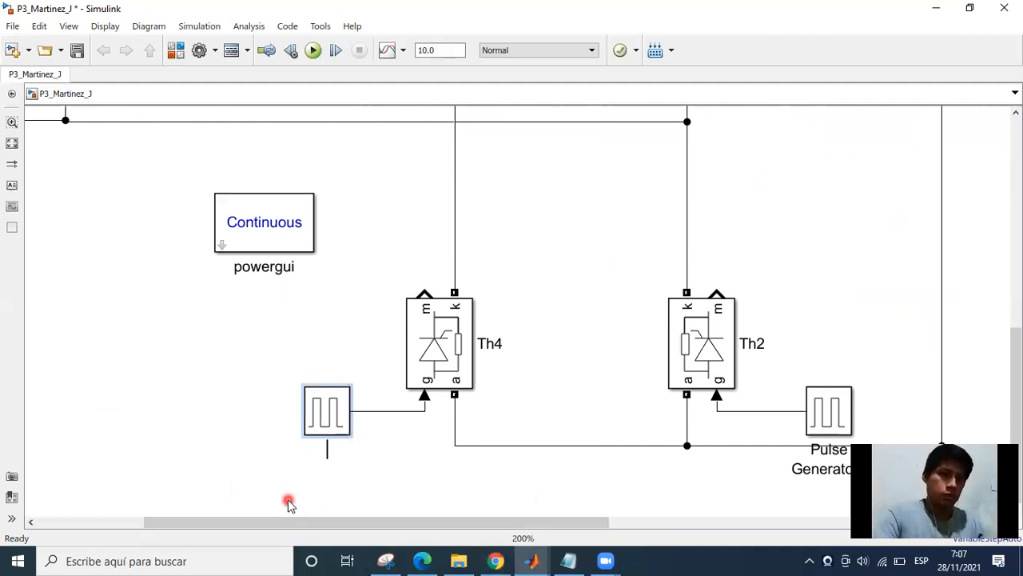
text(Vg)
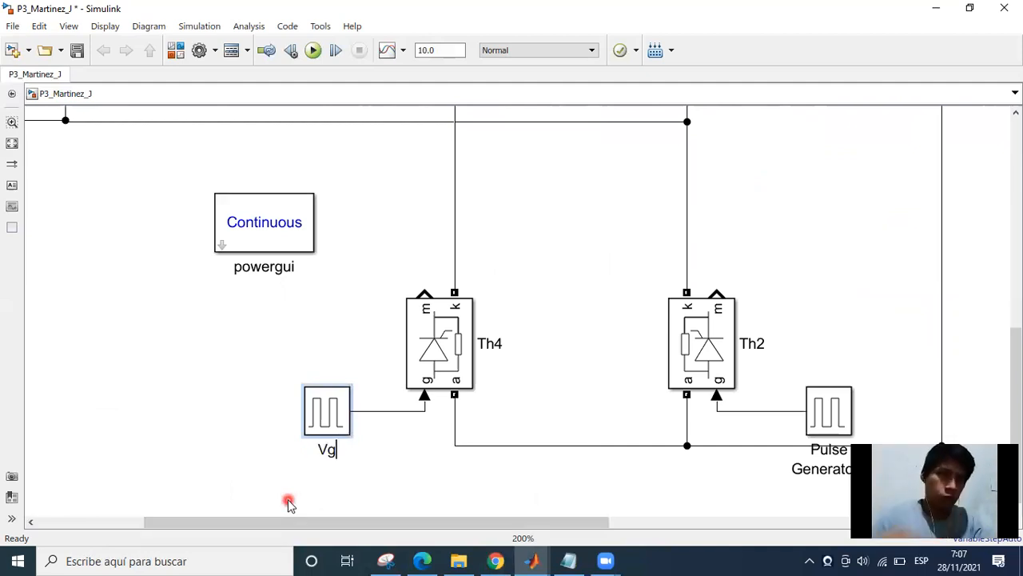
text(4)
click(222, 212)
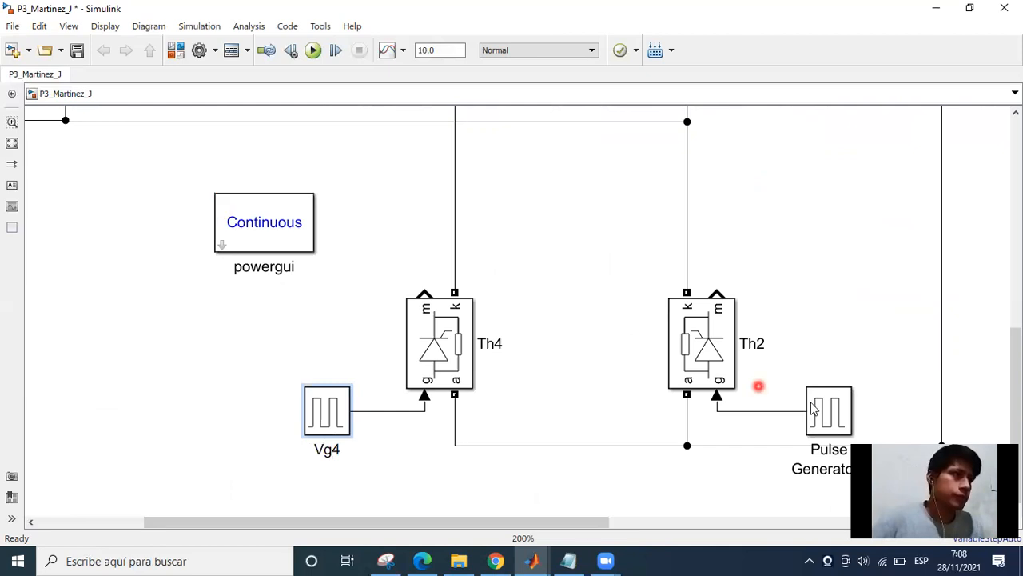
Move the pulse generator driving Th2 up beside that thyristor and rename it as Vg2.
click(836, 411)
drag(835, 411, 820, 339)
click(815, 397)
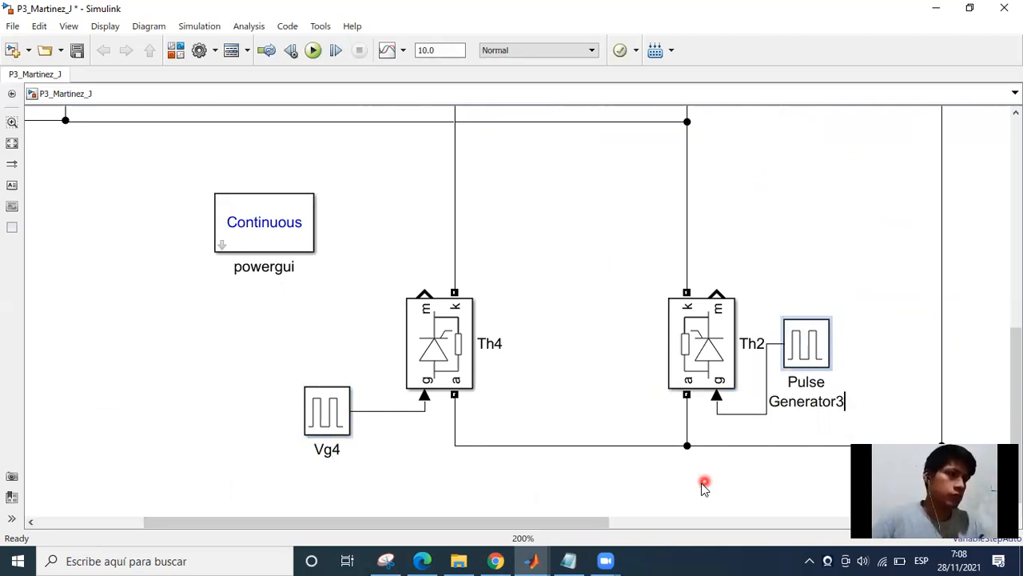
key(BackSpace)
key(BackSpace)
key(BackSpace)
key(BackSpace)
key(BackSpace)
key(BackSpace)
key(BackSpace)
key(BackSpace)
key(BackSpace)
key(BackSpace)
key(BackSpace)
key(BackSpace)
key(BackSpace)
key(BackSpace)
key(BackSpace)
key(BackSpace)
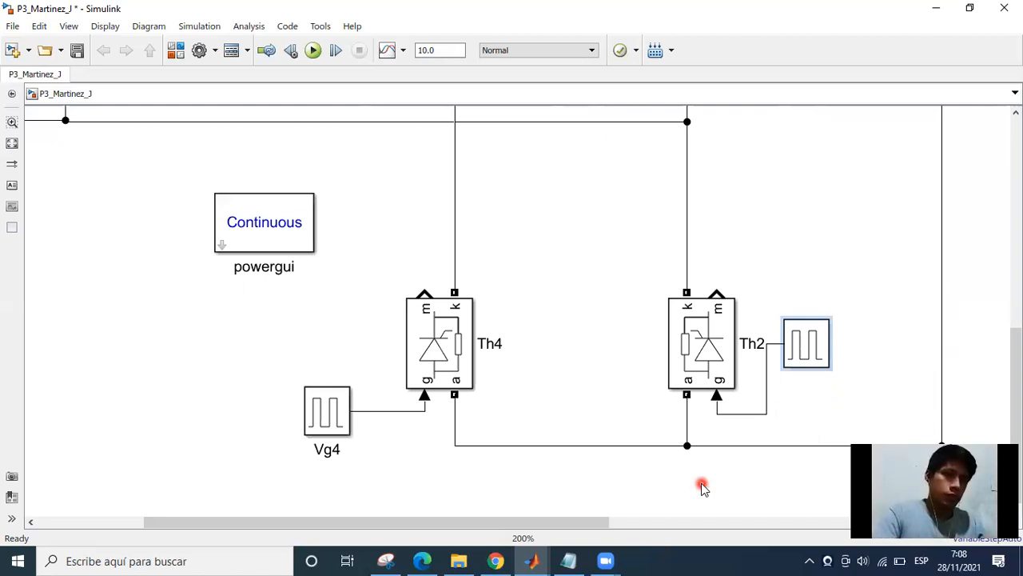
text(Vg2)
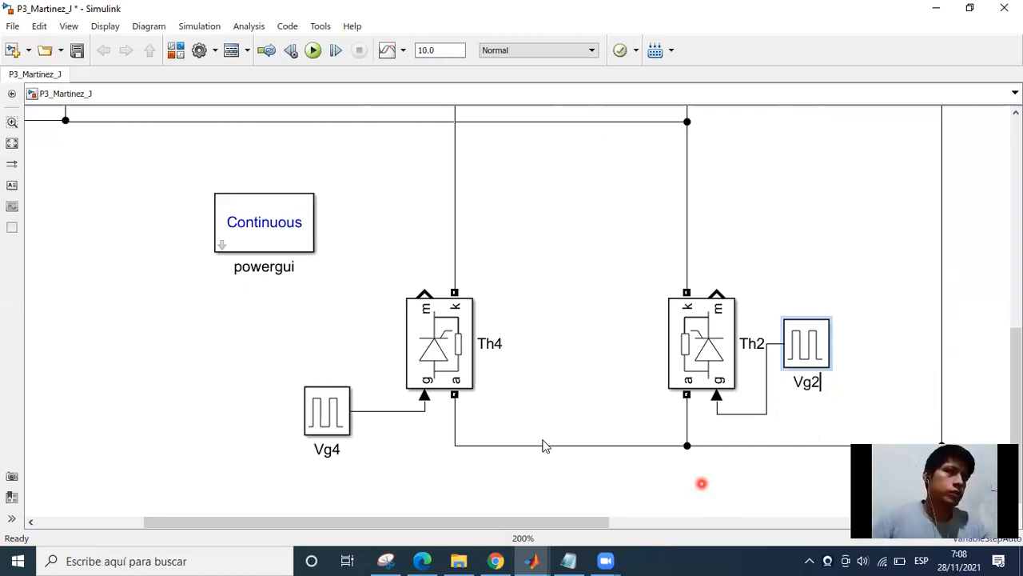
click(583, 380)
Review the renamed bridge circuit and check the assignment PDF for the oscillograms that are required.
scroll(583, 381, down, 1)
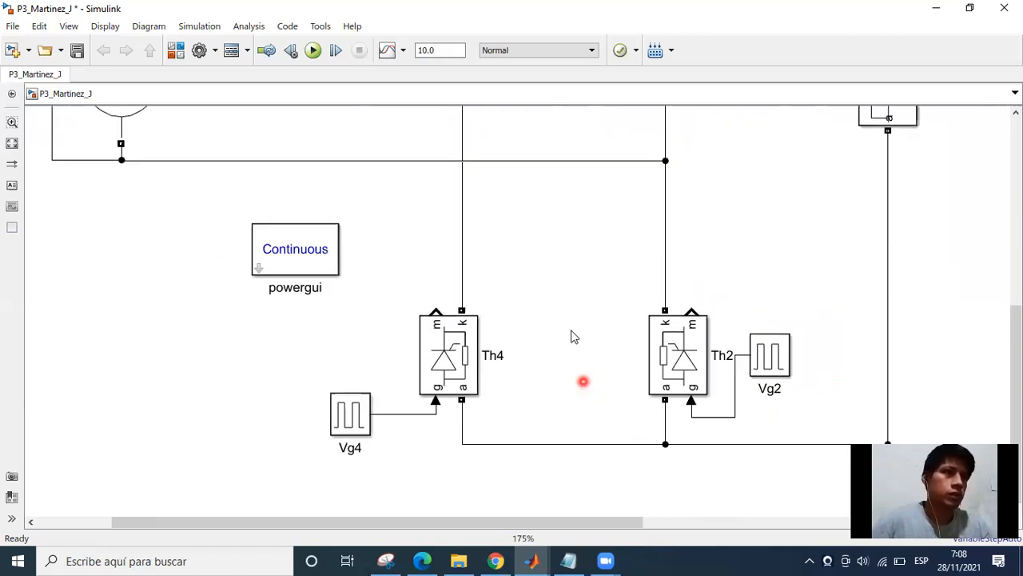
scroll(538, 380, down, 1)
scroll(506, 359, down, 1)
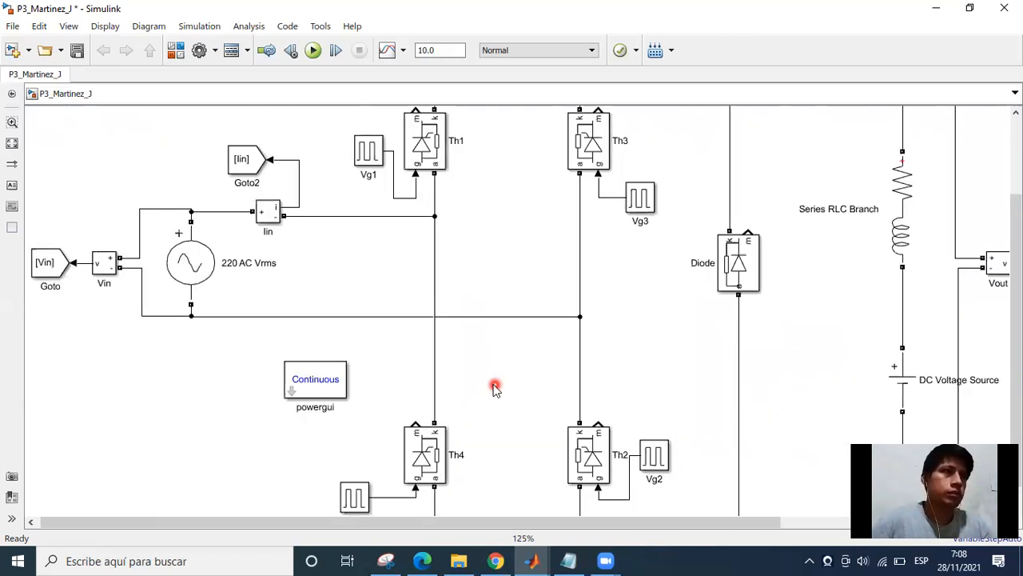
drag(448, 268, 450, 369)
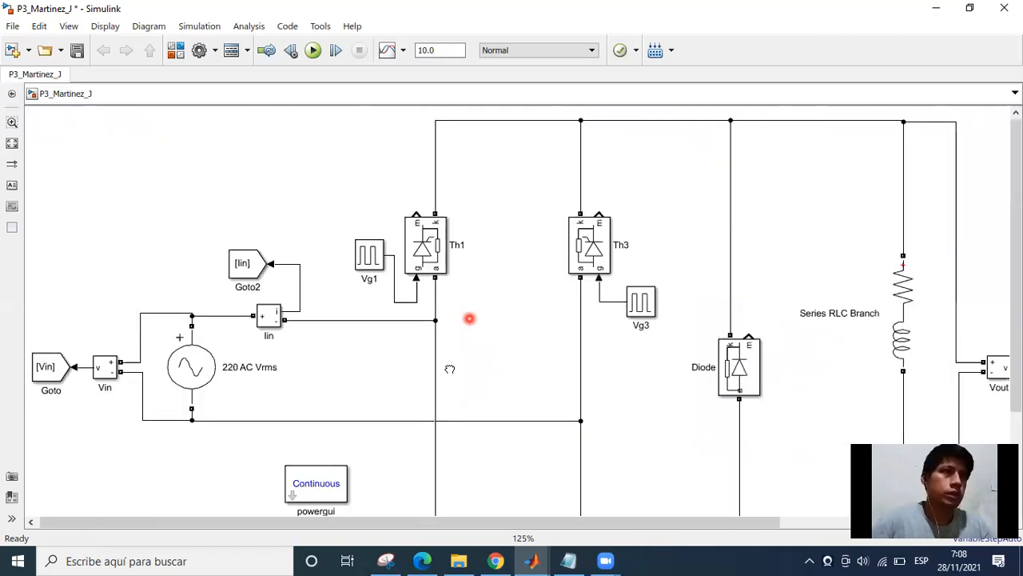
drag(469, 318, 416, 281)
click(423, 560)
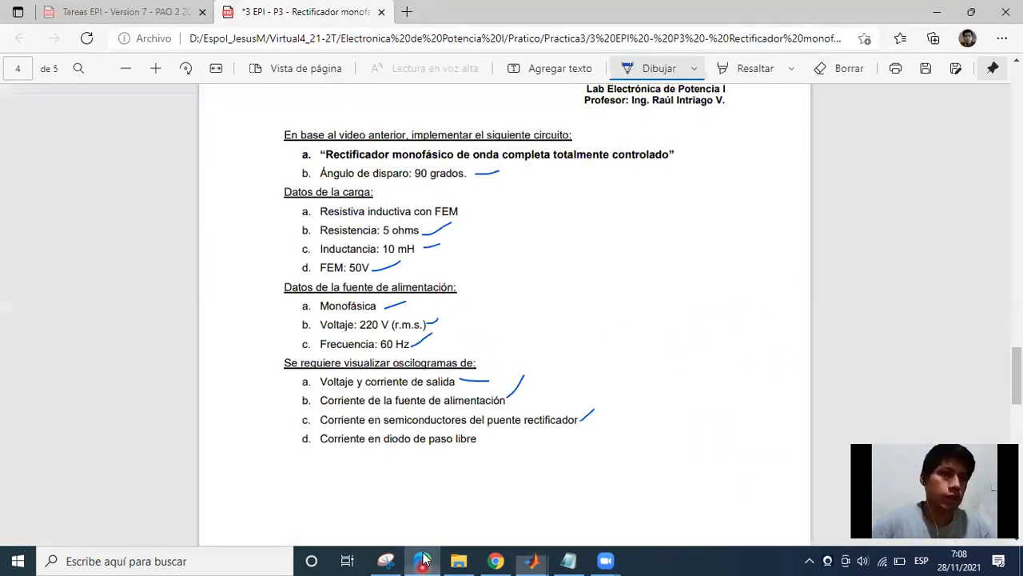
key(alt+Tab)
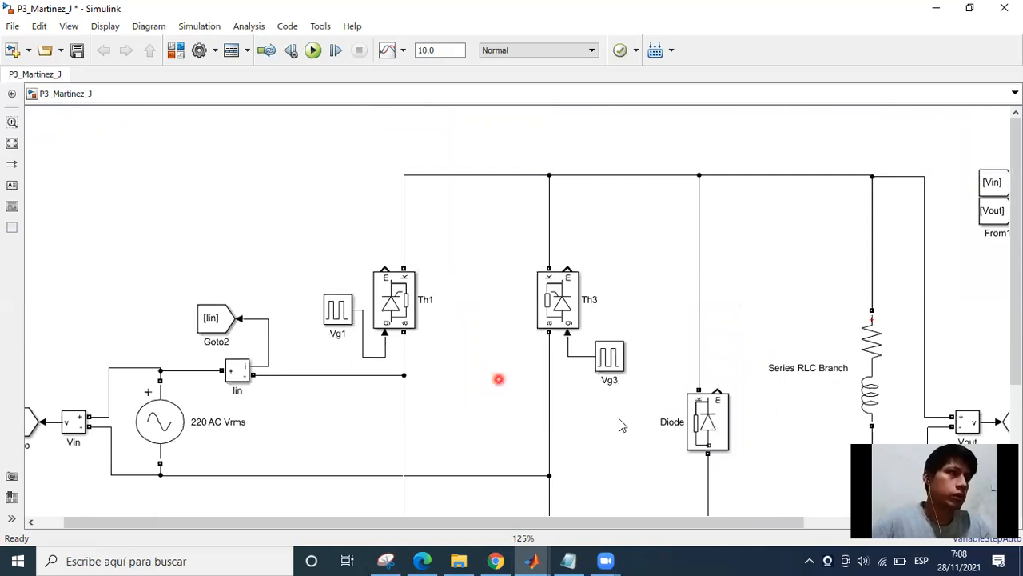
drag(625, 428, 616, 396)
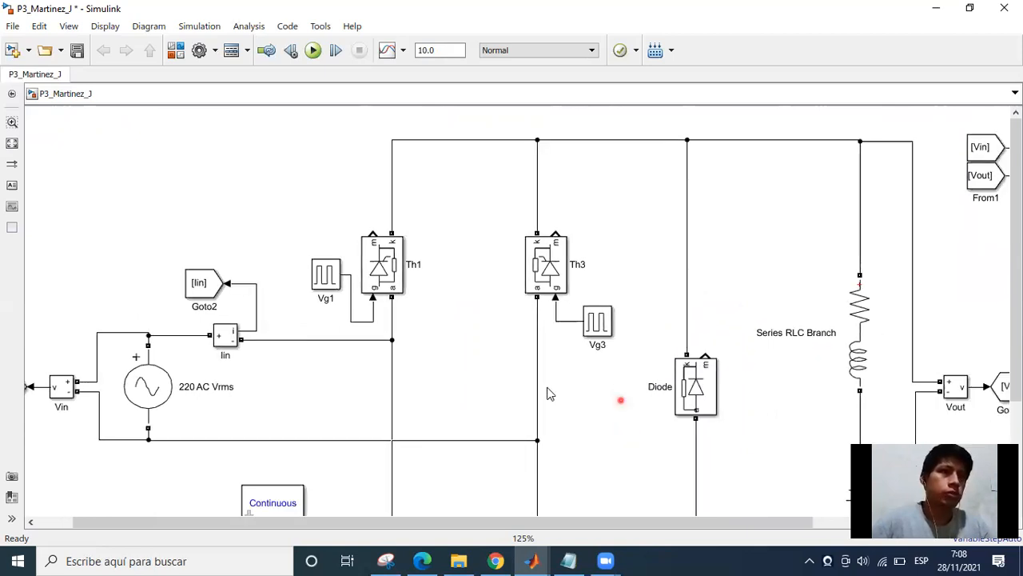
Place copies of the Iin current measurement block beside the bridge thyristors, including Th1 and Th3.
drag(223, 336, 464, 228)
drag(447, 188, 585, 190)
drag(484, 324, 495, 283)
scroll(494, 283, down, 1)
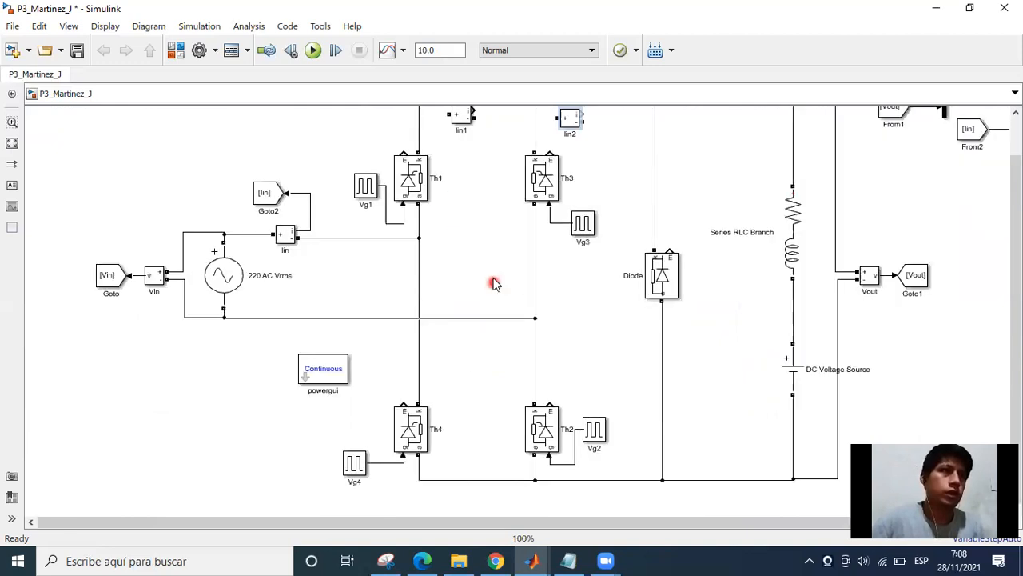
drag(464, 118, 442, 363)
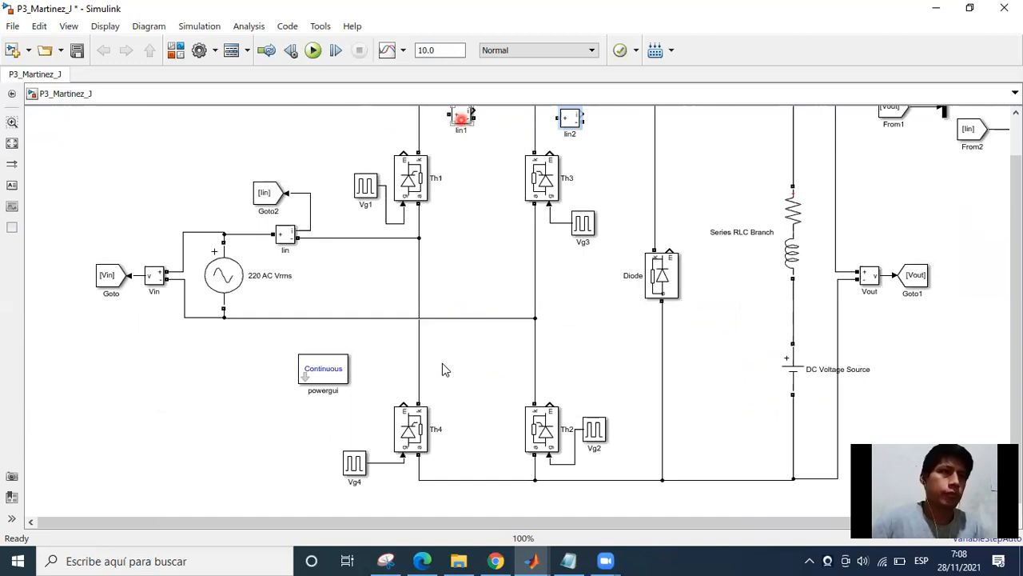
drag(548, 318, 550, 371)
click(487, 379)
Rotate the current measurement block beside Th1 until its positive terminal faces down toward the thyristor.
scroll(454, 301, up, 2)
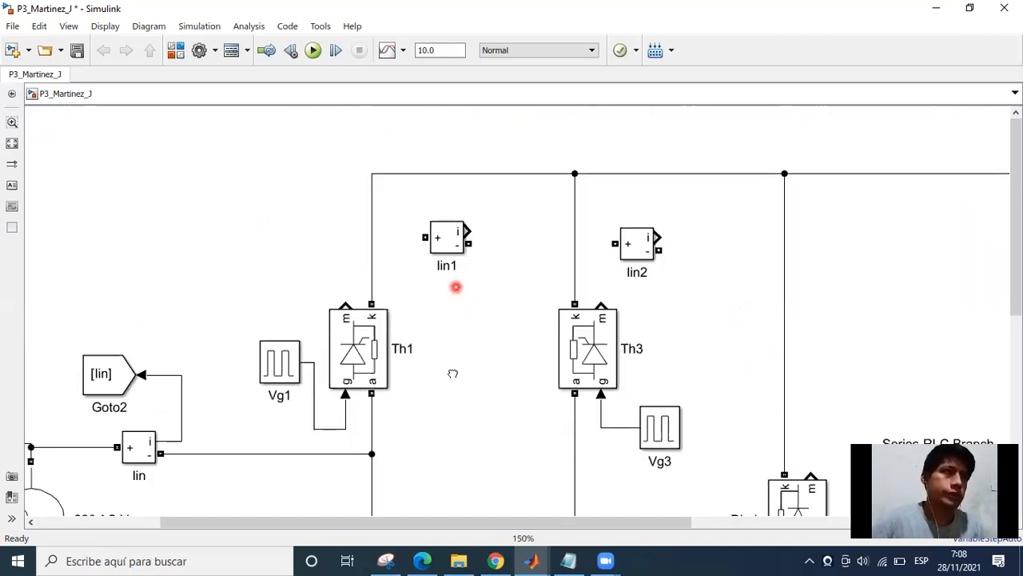
scroll(452, 375, up, 1)
scroll(444, 320, up, 2)
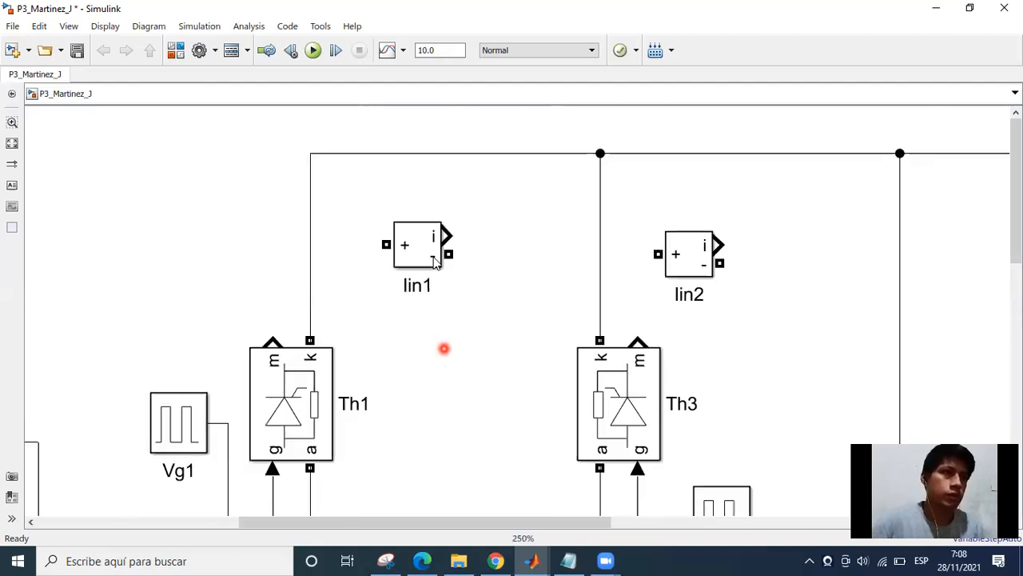
click(415, 259)
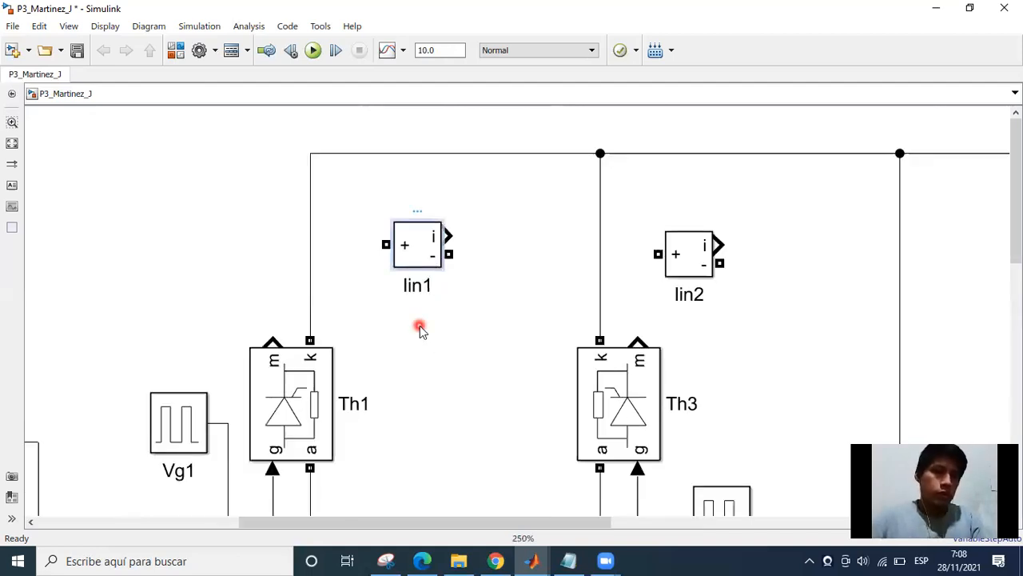
key(ctrl+r)
click(408, 260)
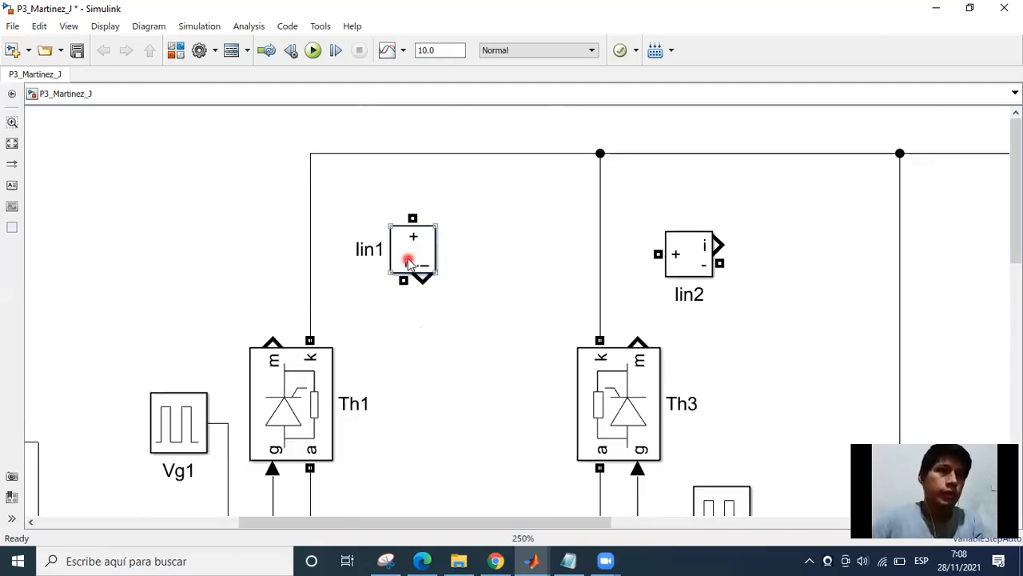
click(437, 345)
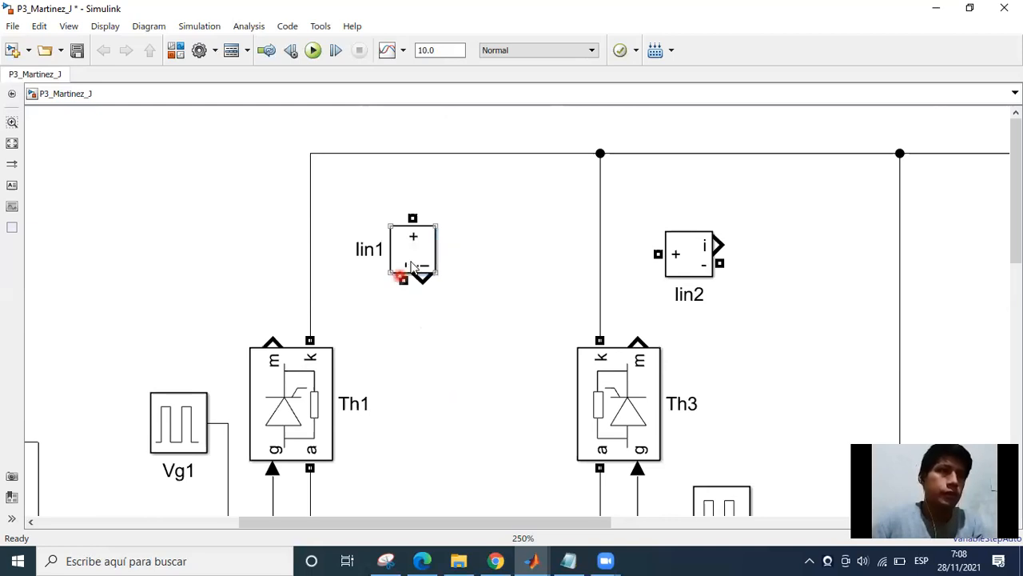
click(407, 256)
key(ctrl+r)
click(418, 266)
key(ctrl+r)
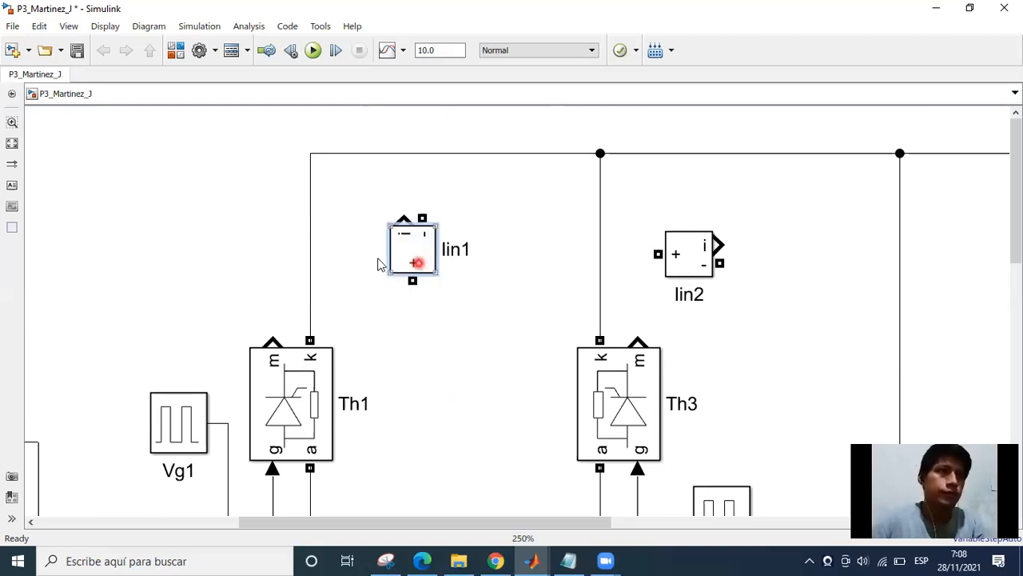
Replace the wire from Th1's cathode to the upper rail with a connection to the positive terminal of the current measurement placed above it.
click(312, 253)
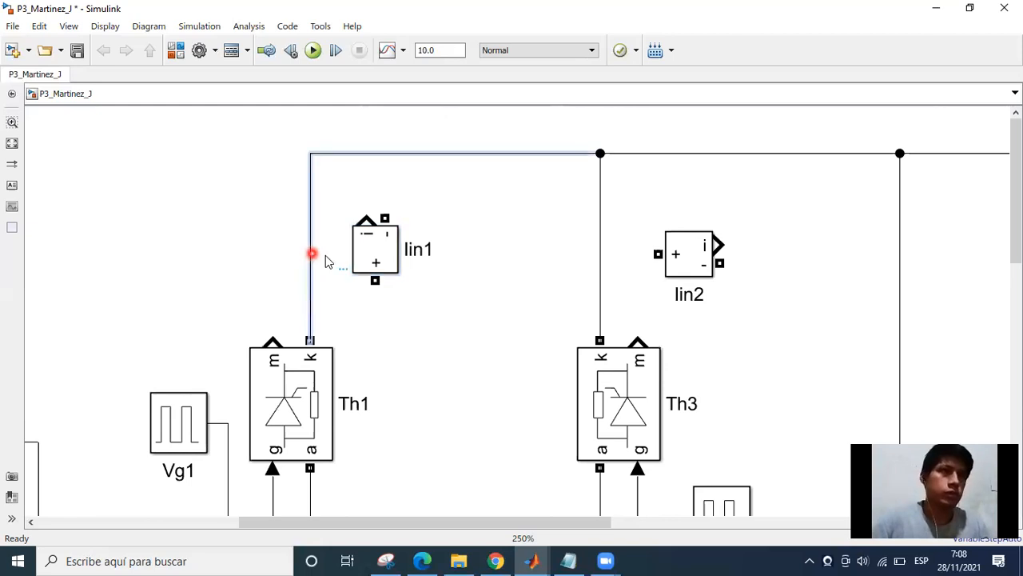
drag(382, 258, 311, 341)
click(310, 307)
key(Delete)
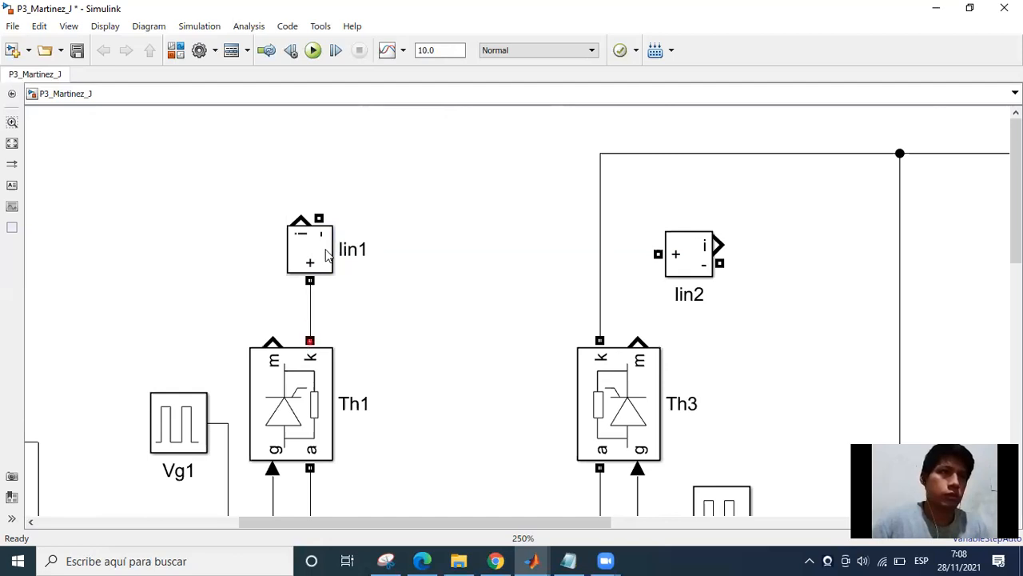
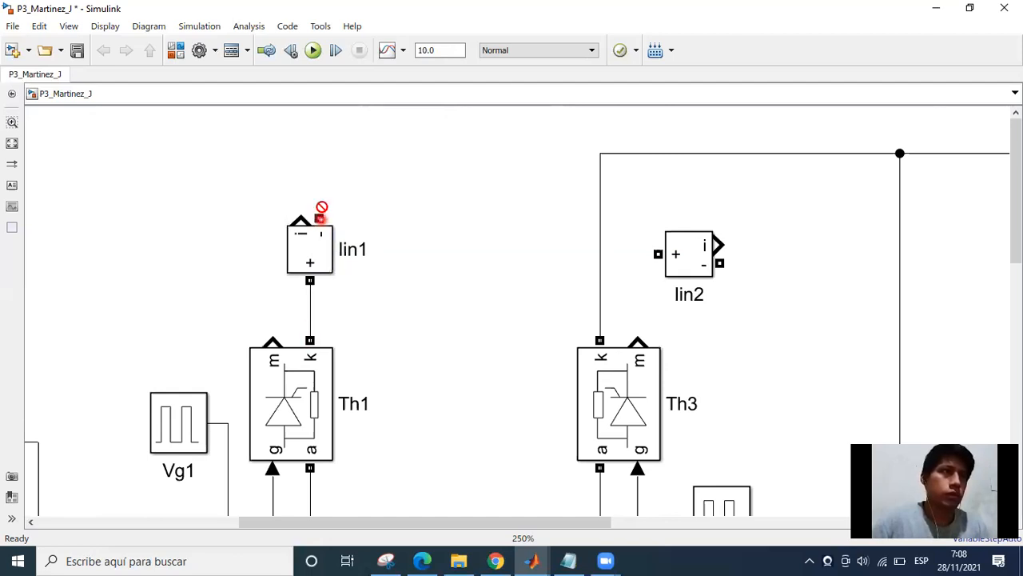
Connect the negative terminal of the Iin1 current measurement to the upper rail at Th3's branch.
drag(561, 151, 600, 152)
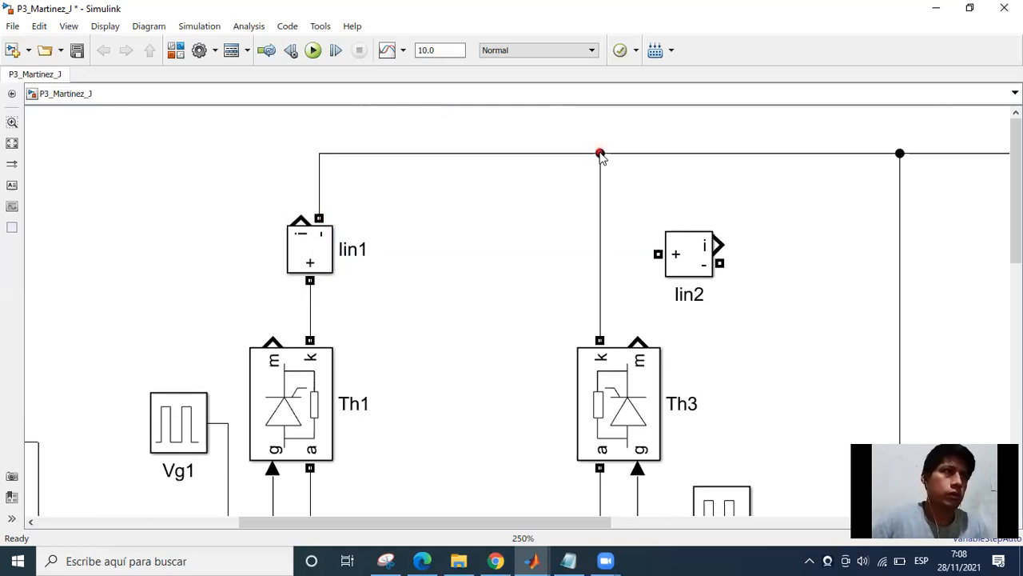
Rotate the Iin2 current measurement until its positive terminal faces down and move it beside Th3's cathode wire.
click(656, 267)
click(678, 267)
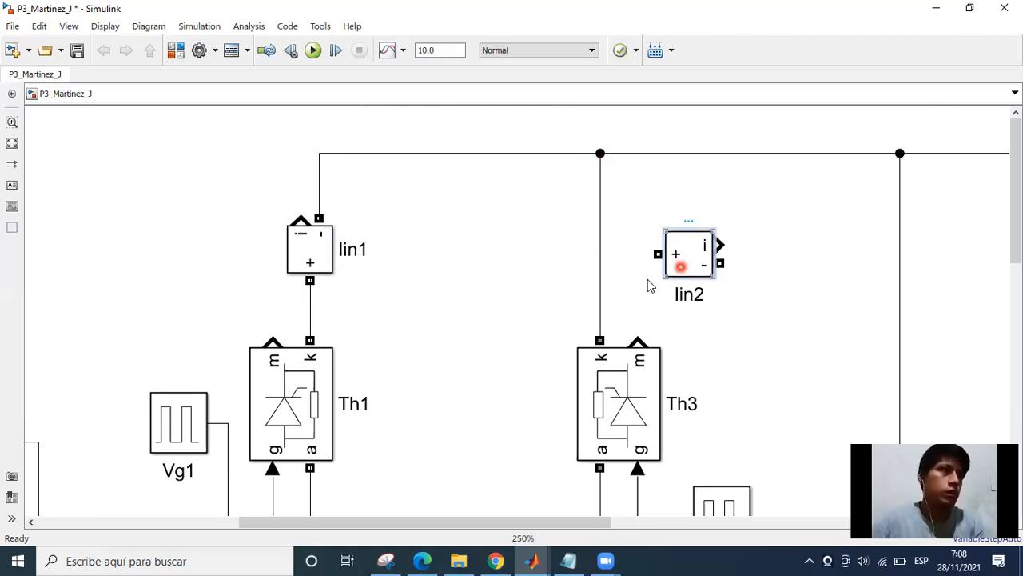
key(ctrl+r)
key(ctrl+r)
key(ctrl+r)
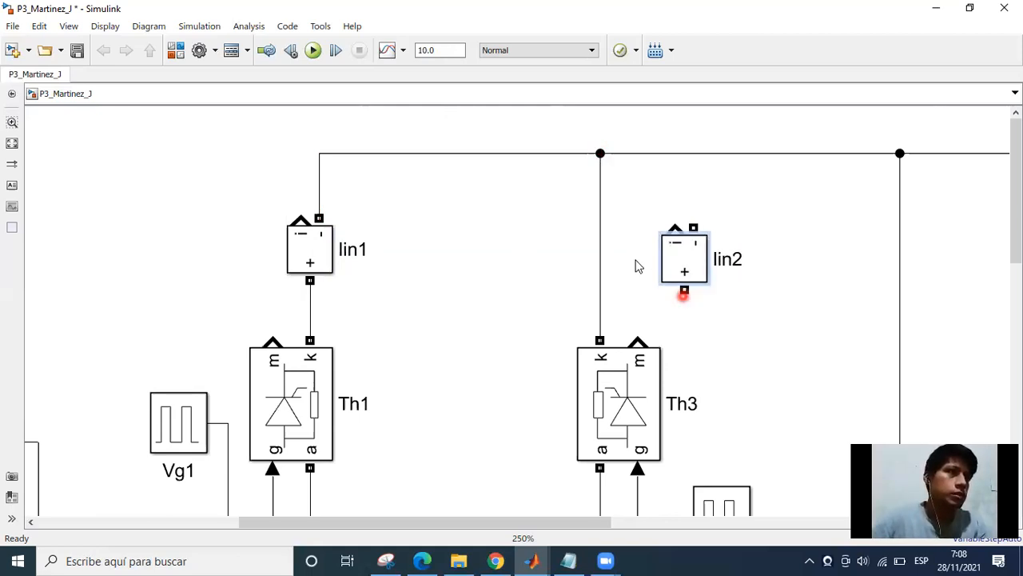
drag(683, 270, 636, 259)
Replace the wire above Th3 with Iin2, connecting its positive terminal to Th3's cathode and its negative terminal to the upper rail.
click(600, 282)
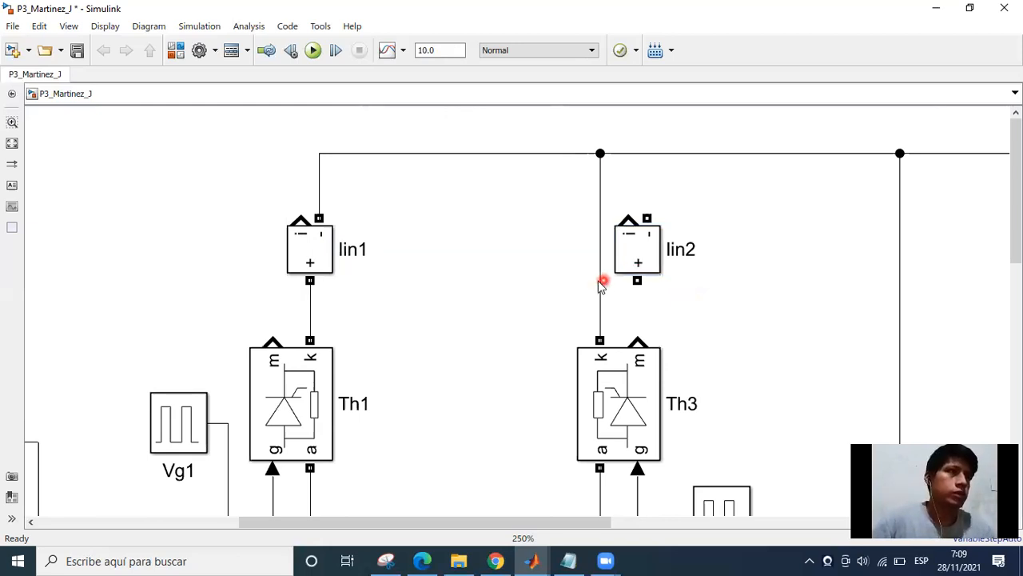
key(Delete)
click(553, 280)
drag(617, 257, 580, 257)
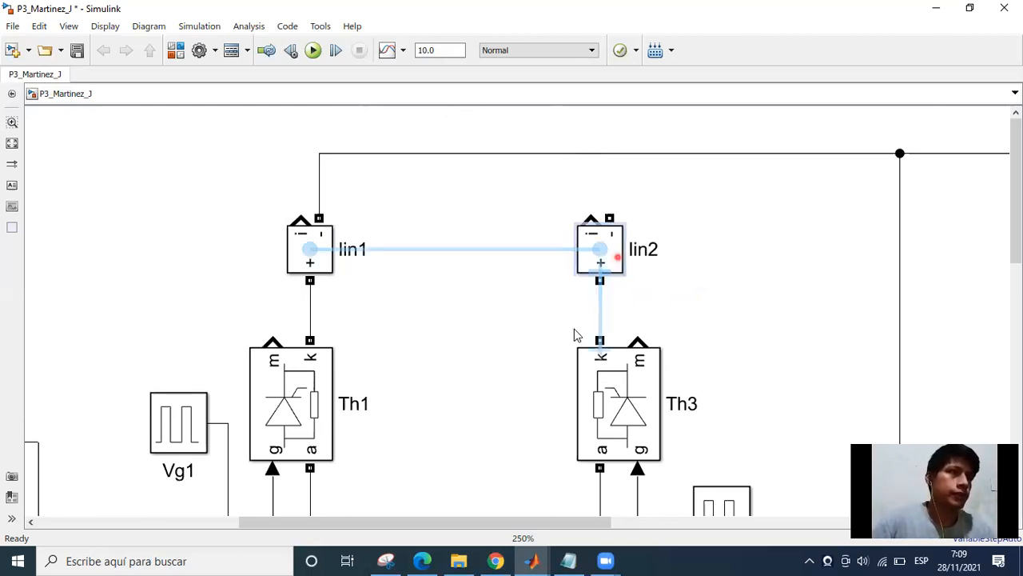
click(597, 310)
click(603, 236)
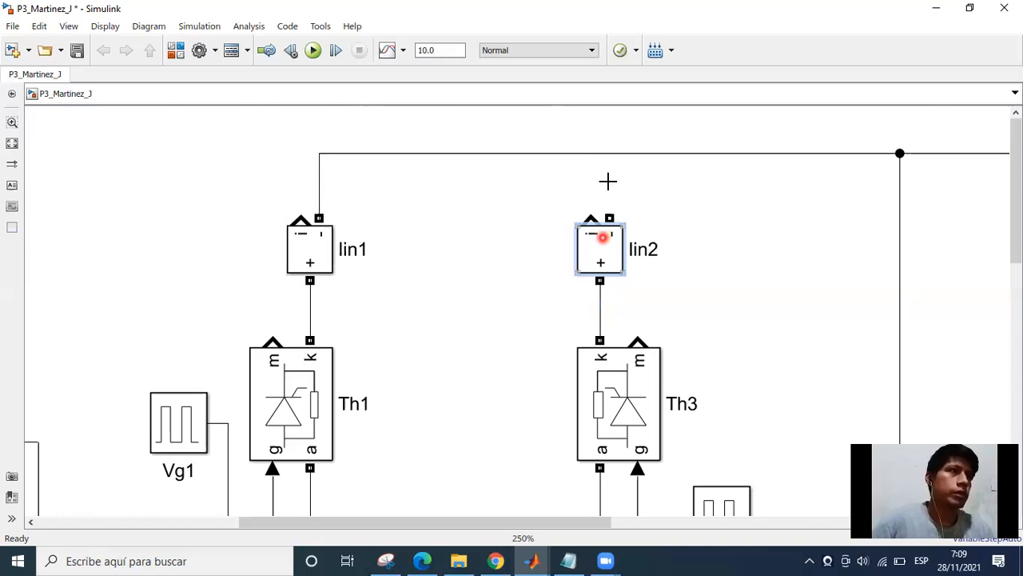
click(552, 259)
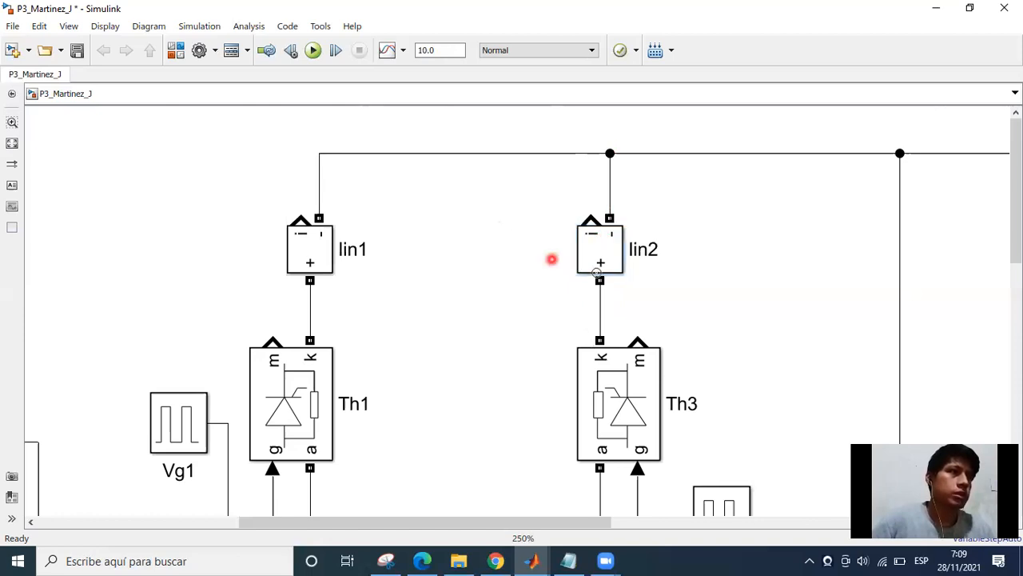
Flip the Iin2 current measurement above Th3 horizontally so its negative terminal and current output swap sides.
click(585, 187)
click(592, 263)
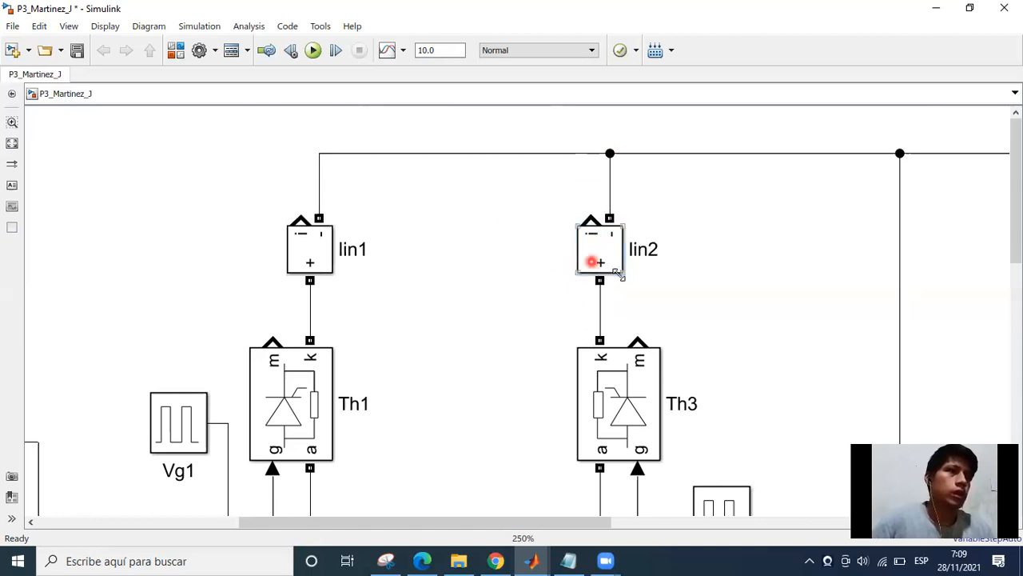
click(619, 274)
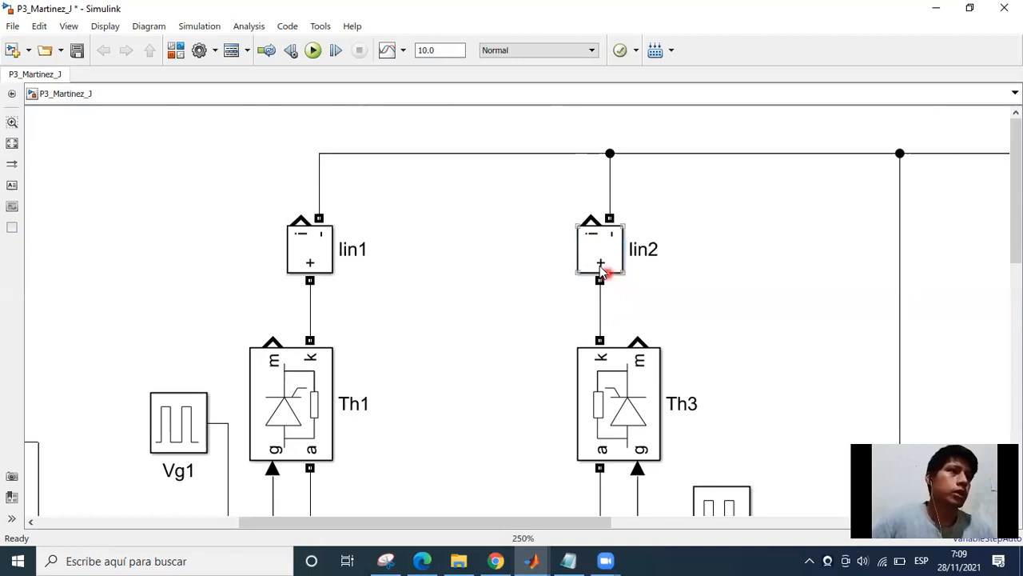
click(600, 263)
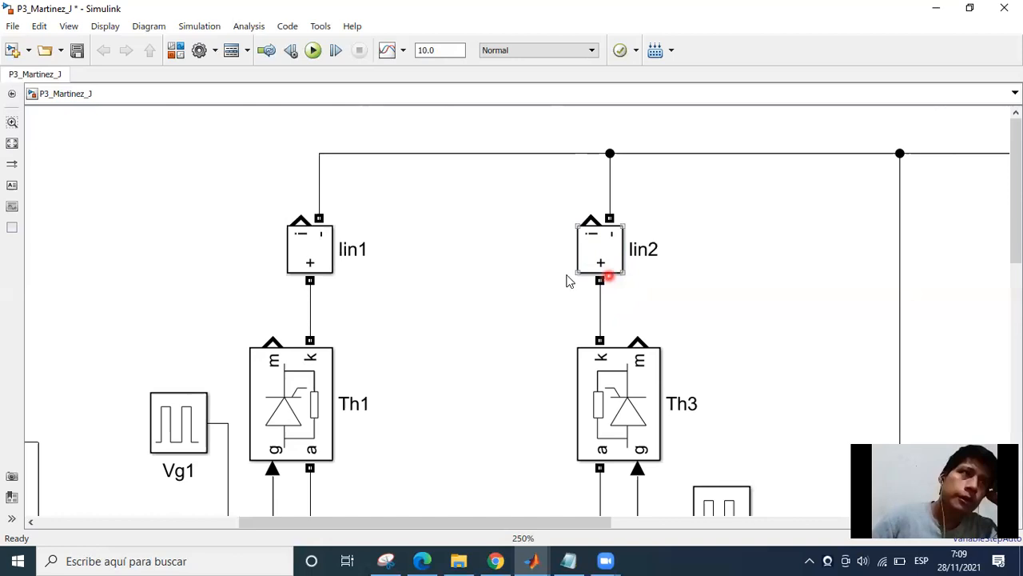
click(603, 247)
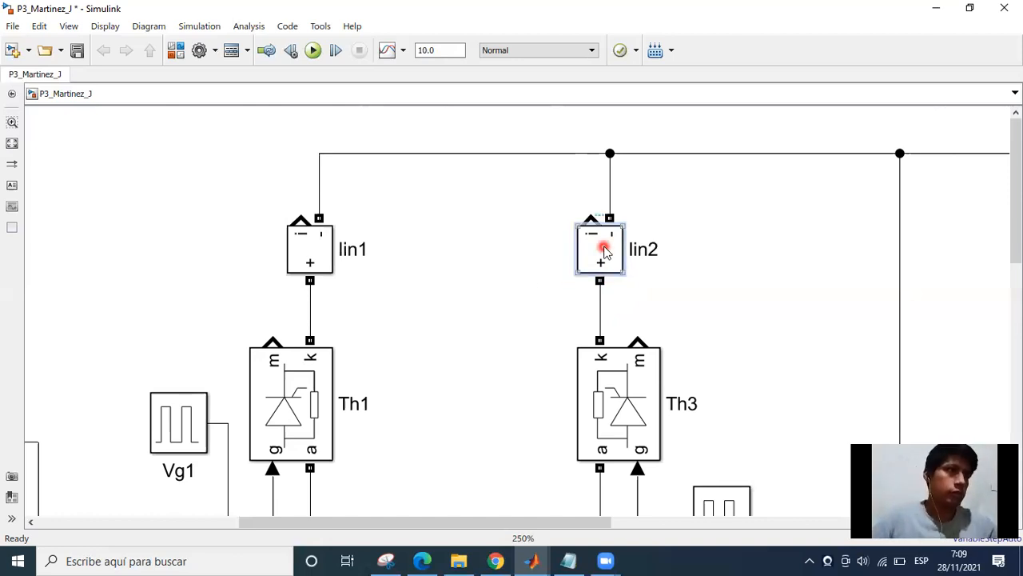
key(ctrl+i)
click(528, 282)
click(317, 250)
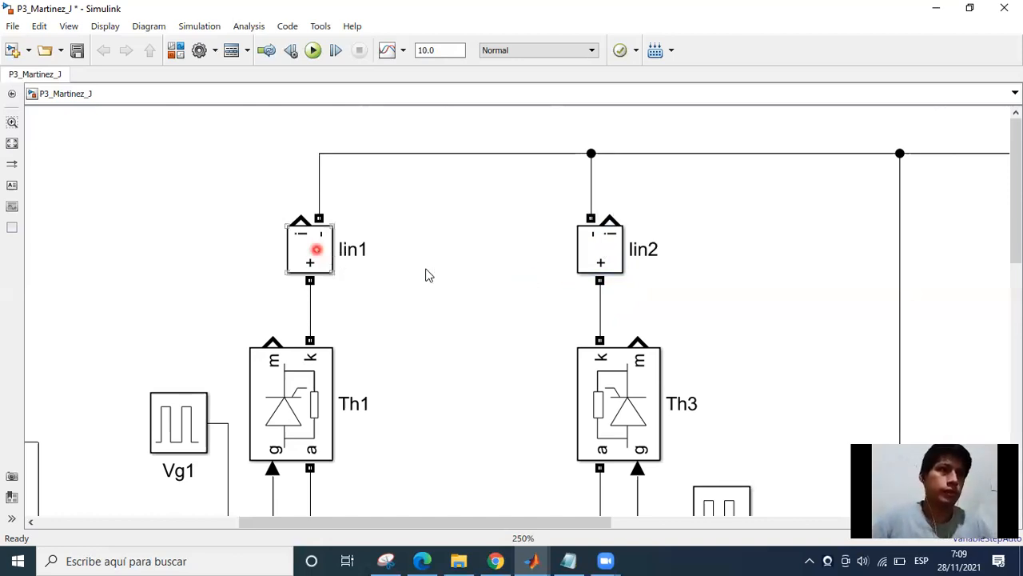
click(535, 306)
Rename the current measurement above Th1 as Ith1.
scroll(516, 308, down, 2)
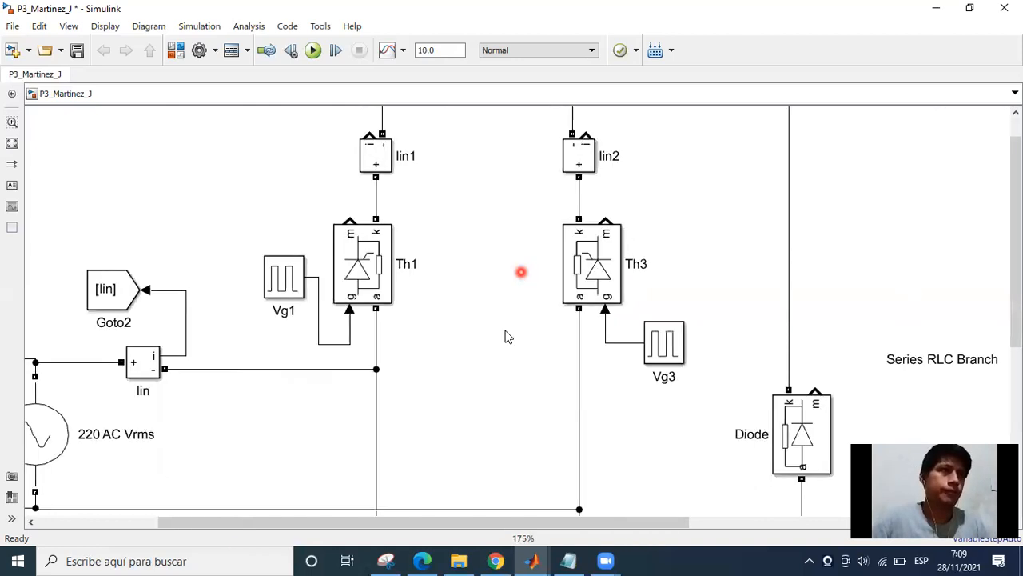
scroll(505, 347, down, 1)
scroll(446, 201, up, 1)
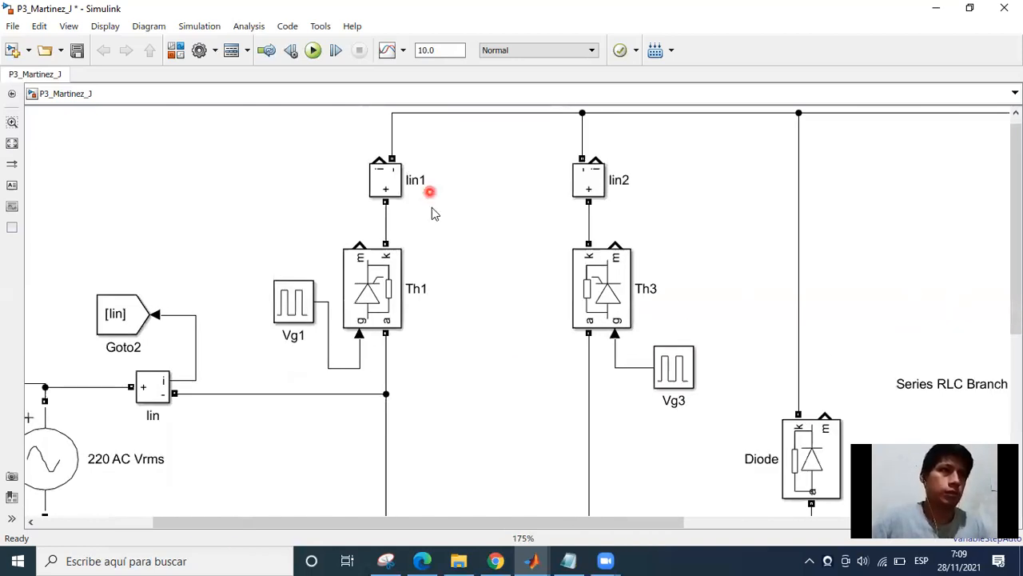
click(420, 182)
key(Right)
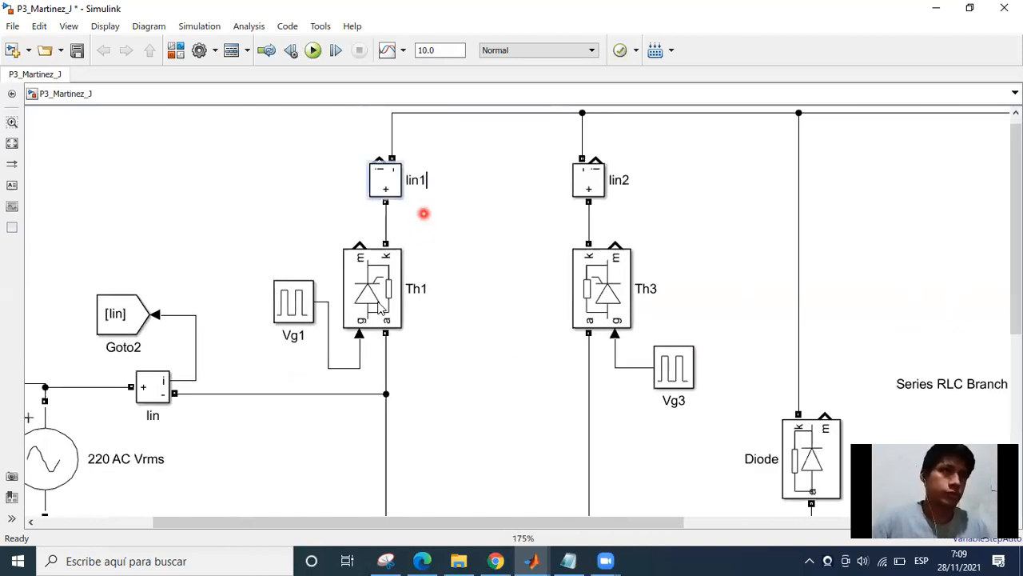
key(BackSpace)
key(BackSpace)
key(BackSpace)
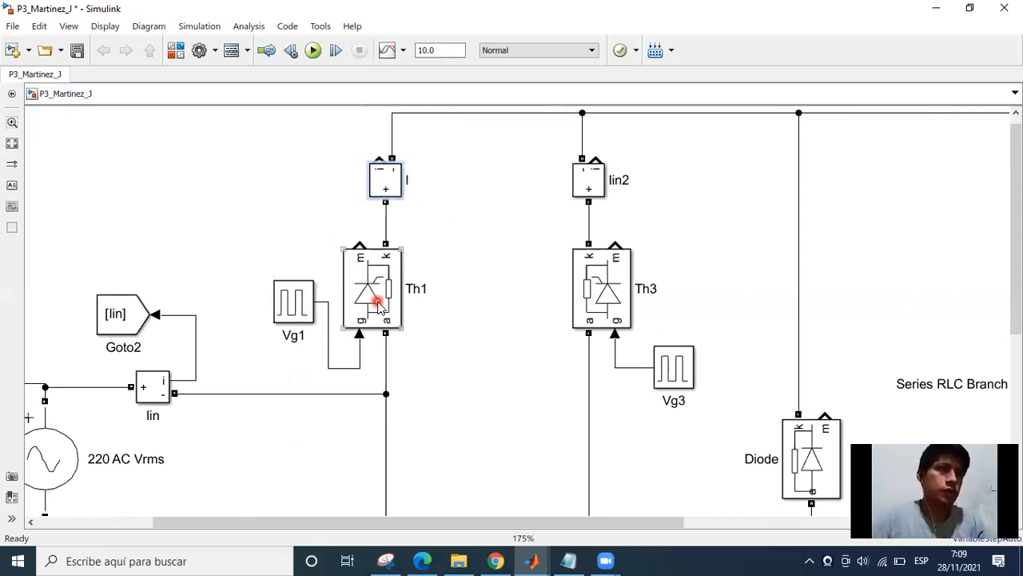
text(th1)
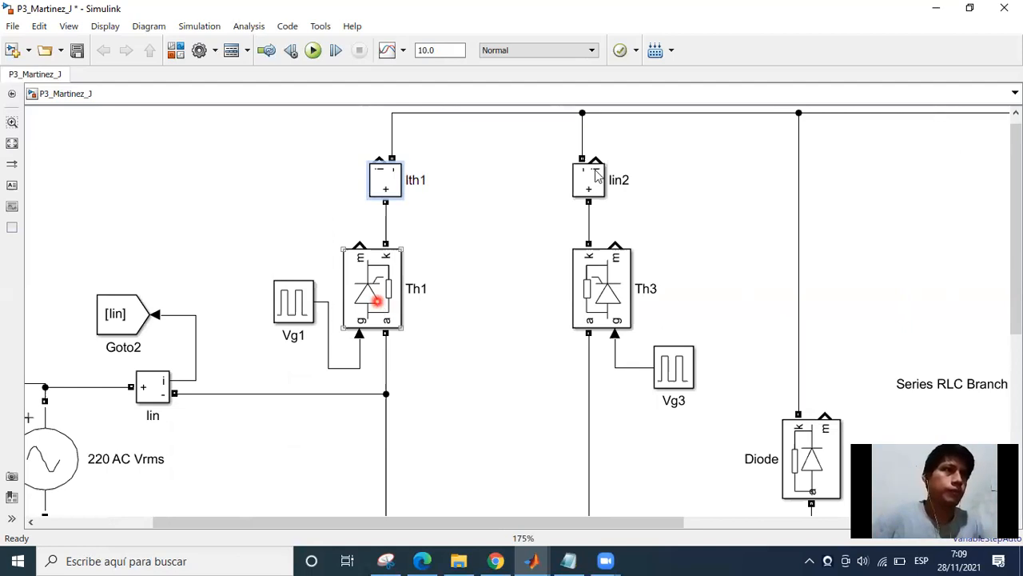
Rename the current measurement above Th3 as Ith3.
click(617, 179)
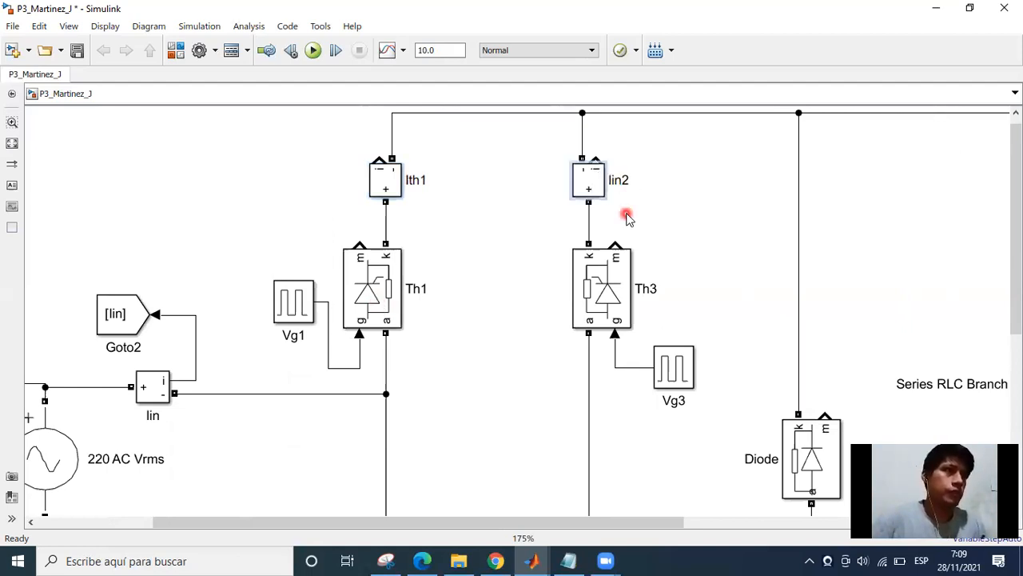
key(BackSpace)
key(BackSpace)
key(BackSpace)
text(th)
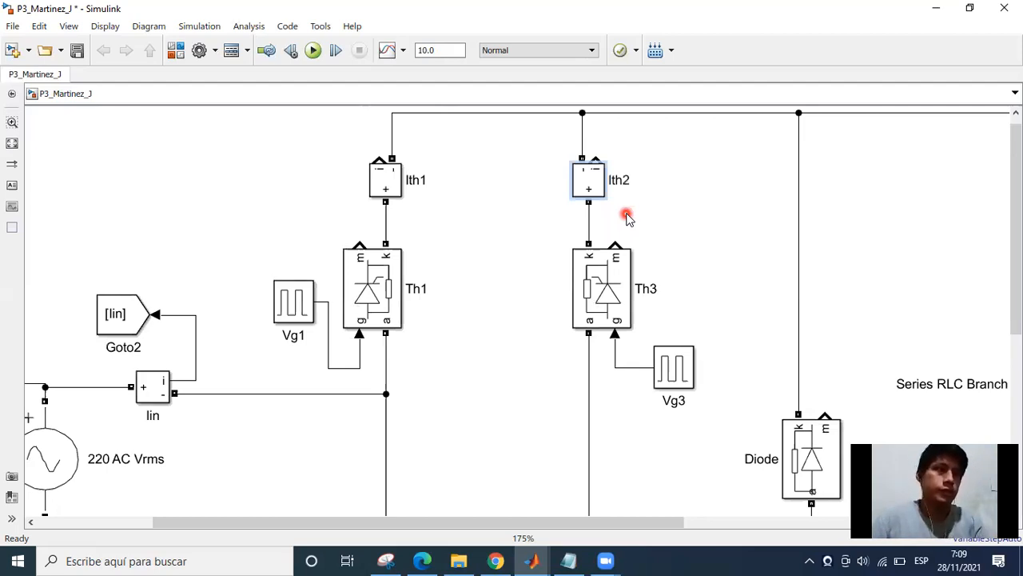
key(BackSpace)
text(3)
Rename the unconnected current measurement beside Th4 as Ith4.
scroll(627, 214, down, 1)
scroll(574, 224, down, 1)
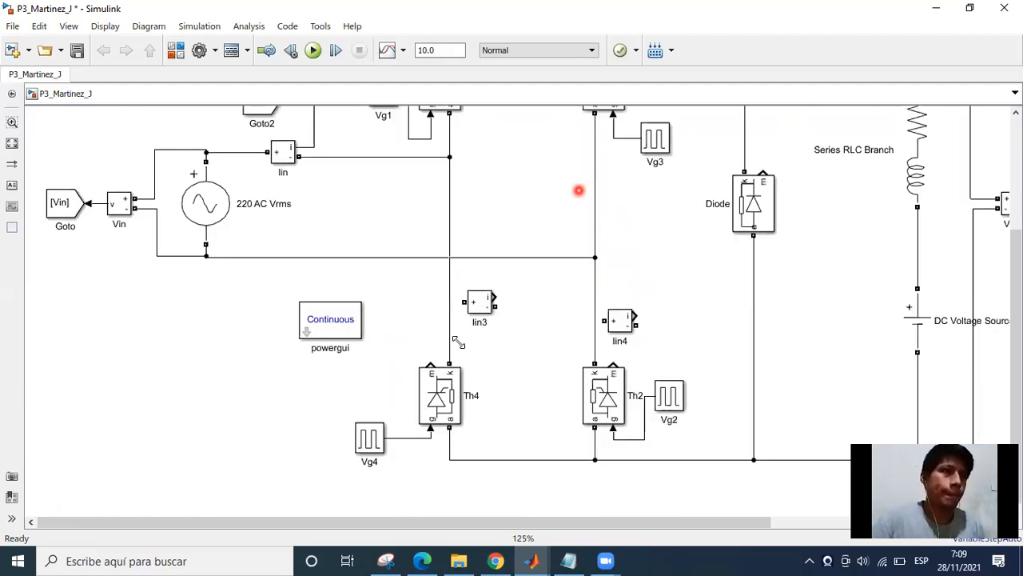
scroll(482, 360, up, 3)
click(450, 333)
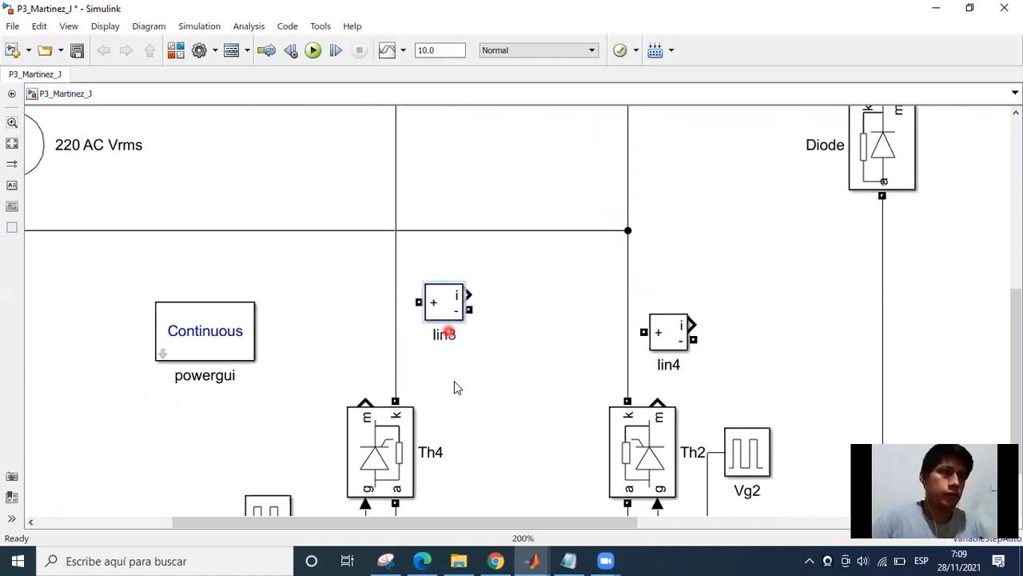
key(BackSpace)
key(BackSpace)
key(BackSpace)
text(t)
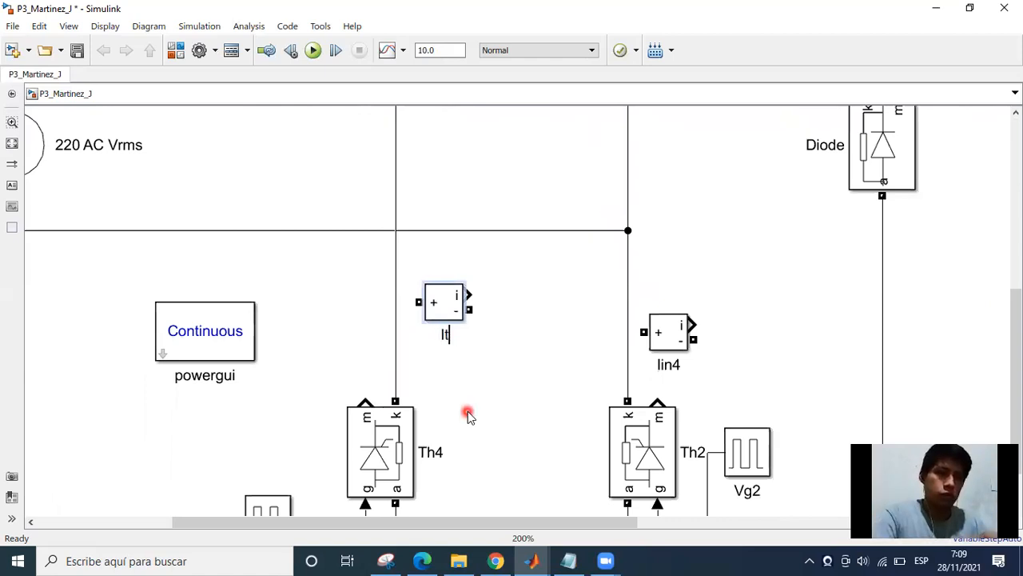
text(h4)
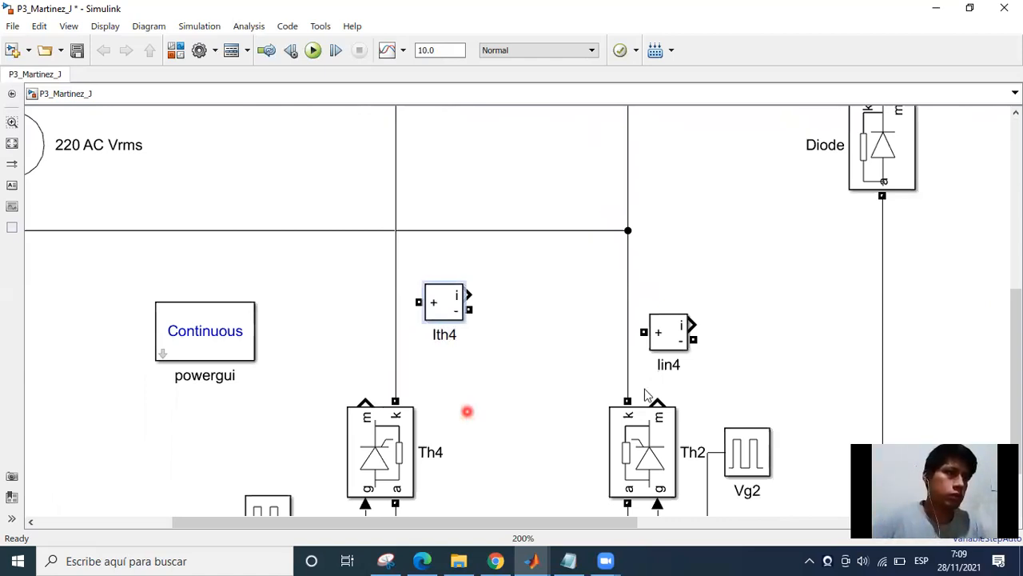
Rename the unconnected current measurement beside Th2 as Ith2.
click(670, 365)
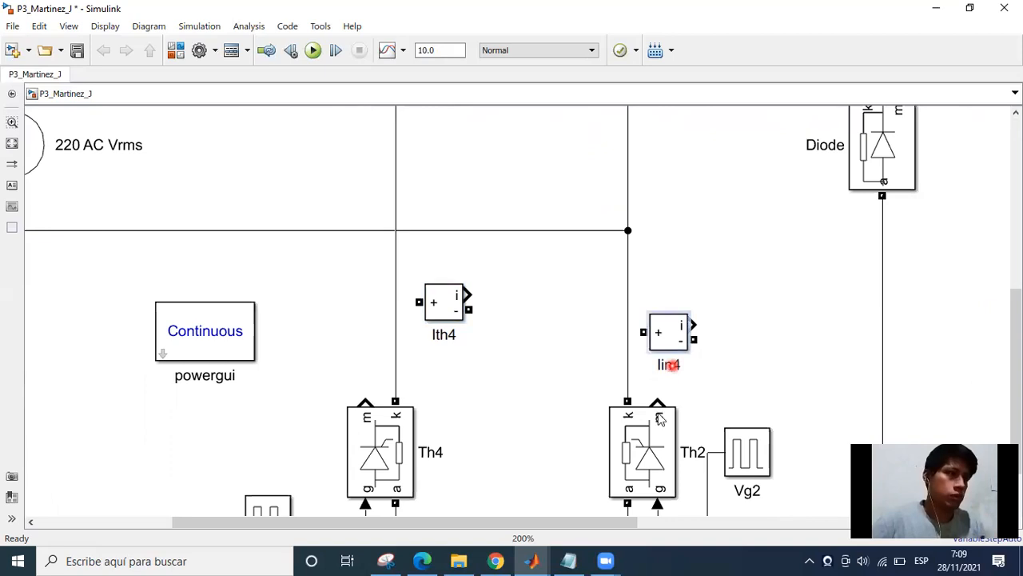
click(659, 415)
text(th3)
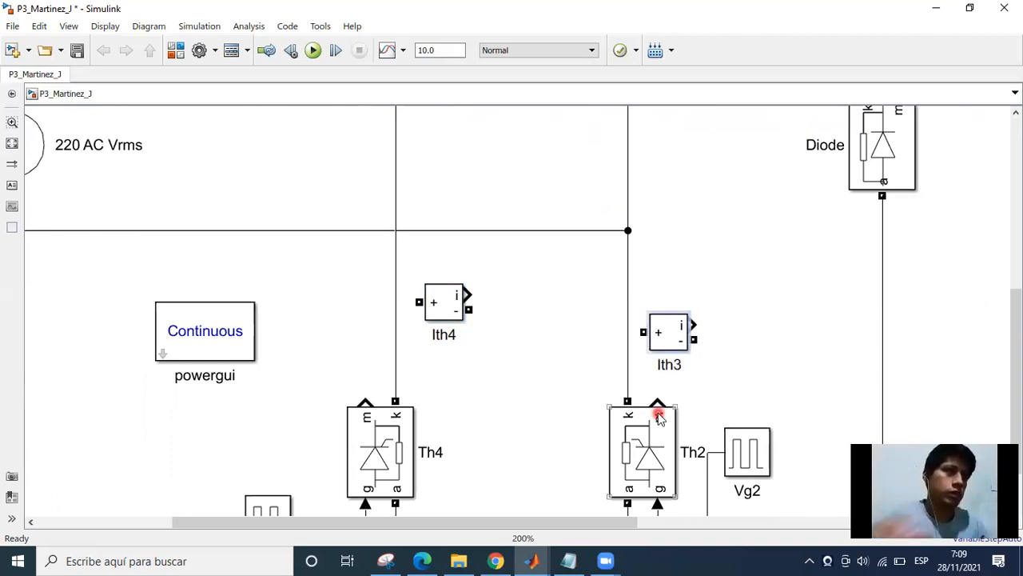
key(BackSpace)
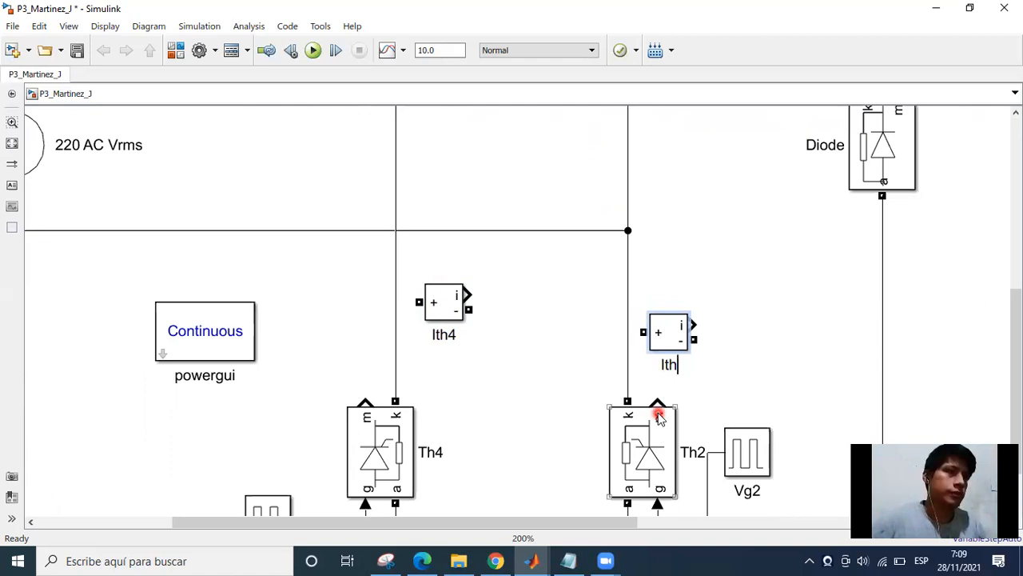
text(2)
Rotate the Ith4 block until its positive terminal faces down and move it closer to Th4's cathode wire.
click(447, 314)
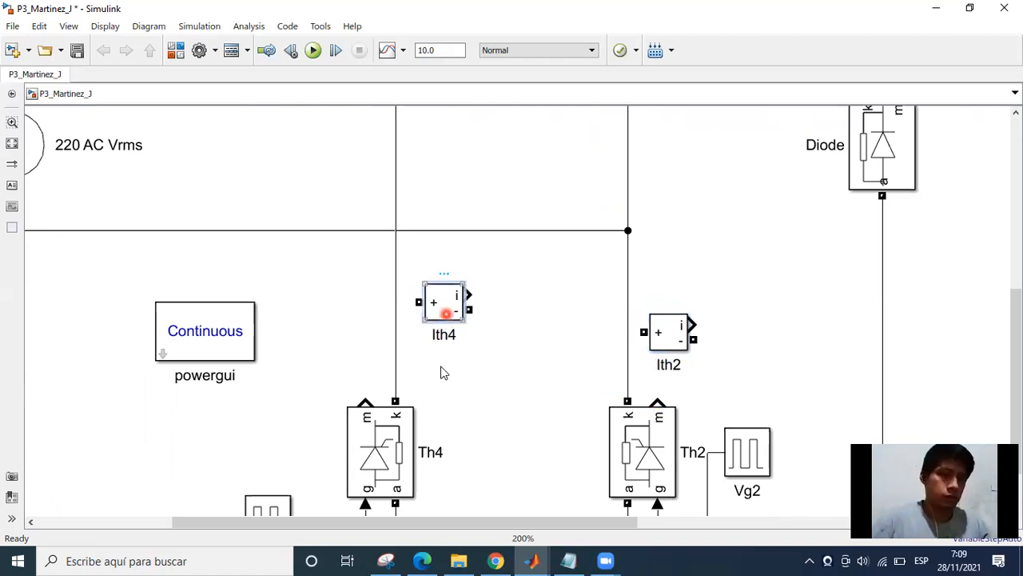
key(ctrl+r)
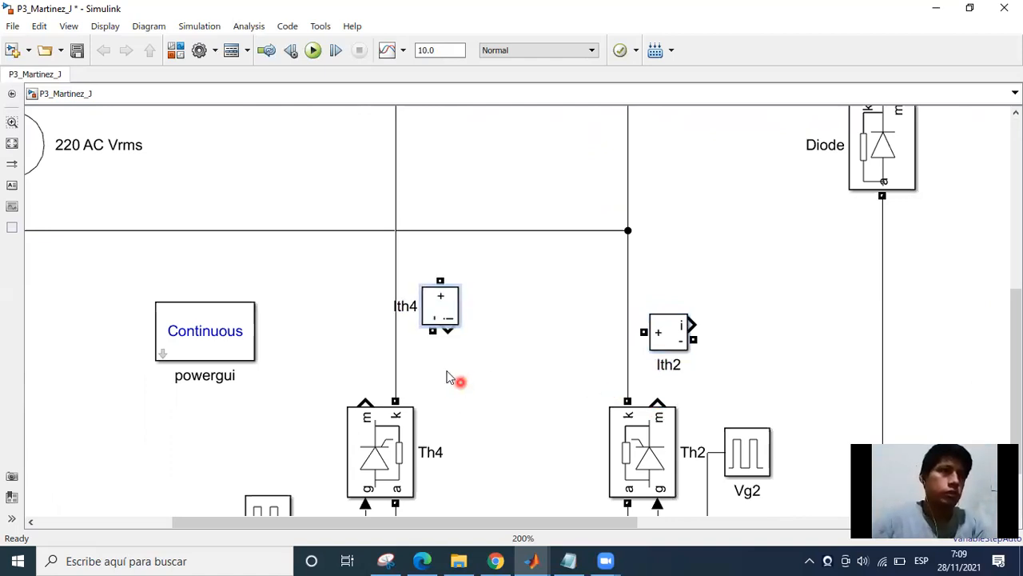
key(ctrl+r)
key(ctrl+r)
drag(439, 317, 386, 346)
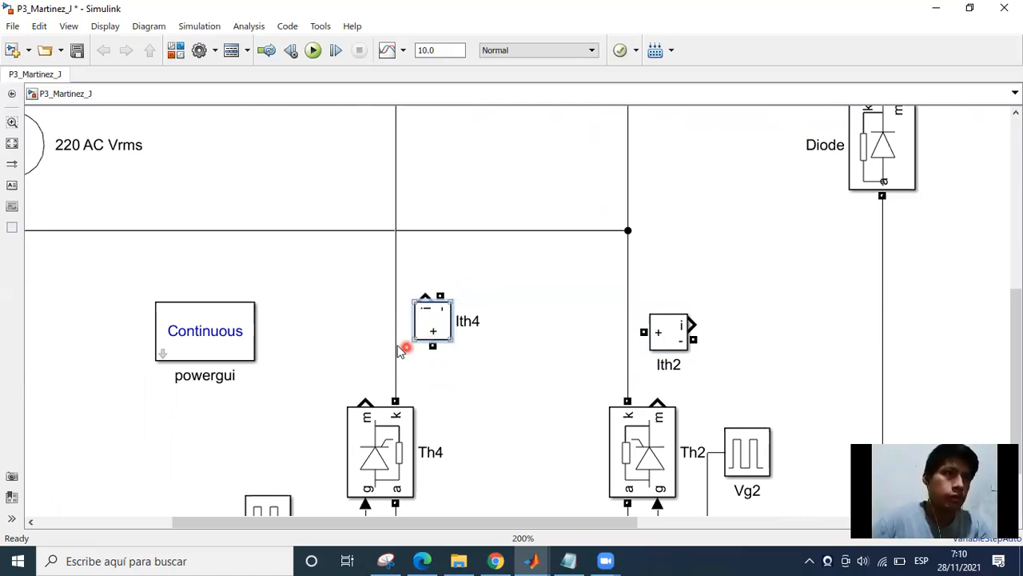
Replace the wire above Th4 with Ith4, connecting its positive terminal to Th4's cathode and its negative terminal to the Iin line junction.
click(396, 346)
key(Delete)
click(441, 320)
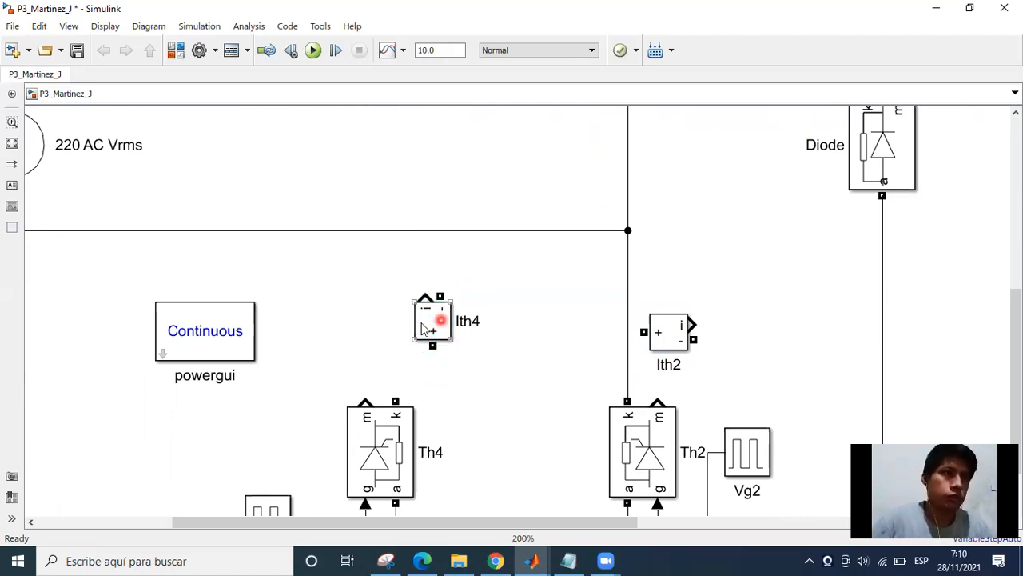
drag(433, 332, 395, 371)
drag(391, 285, 405, 170)
drag(474, 393, 315, 346)
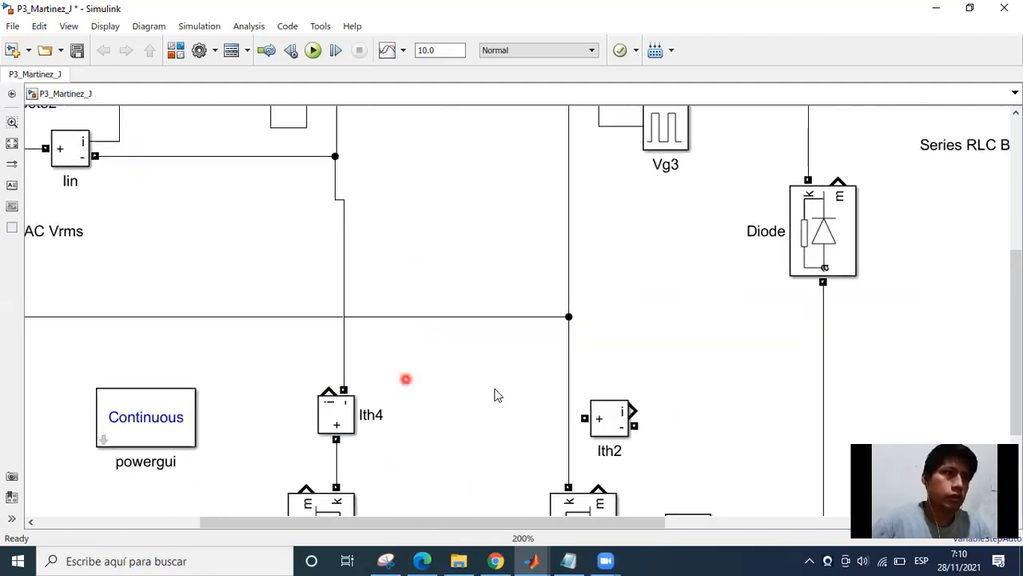
Rotate the Ith2 block until its positive terminal faces down and move it up slightly beside Th2's cathode wire.
click(496, 389)
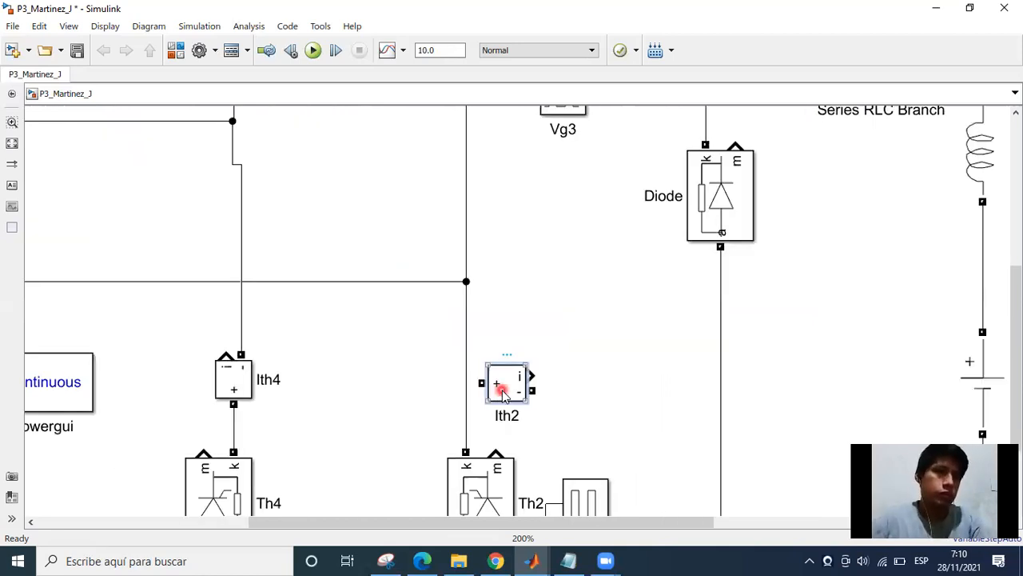
key(ctrl+r)
key(ctrl+r)
key(ctrl+r)
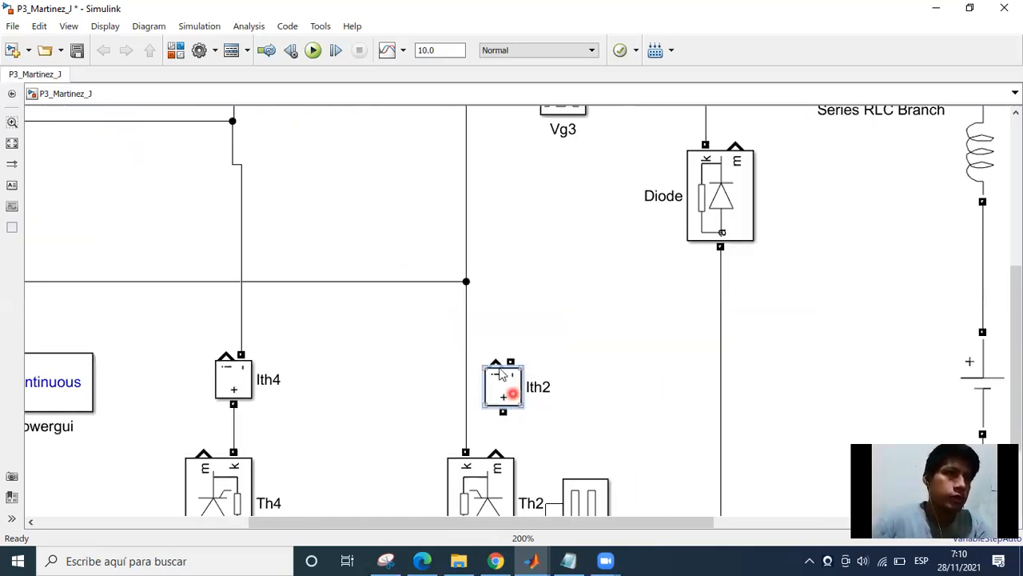
drag(498, 370, 491, 339)
Replace the wire above Th2 with Ith2, connecting its positive terminal to Th2's cathode and its negative terminal to the source return line.
double_click(466, 400)
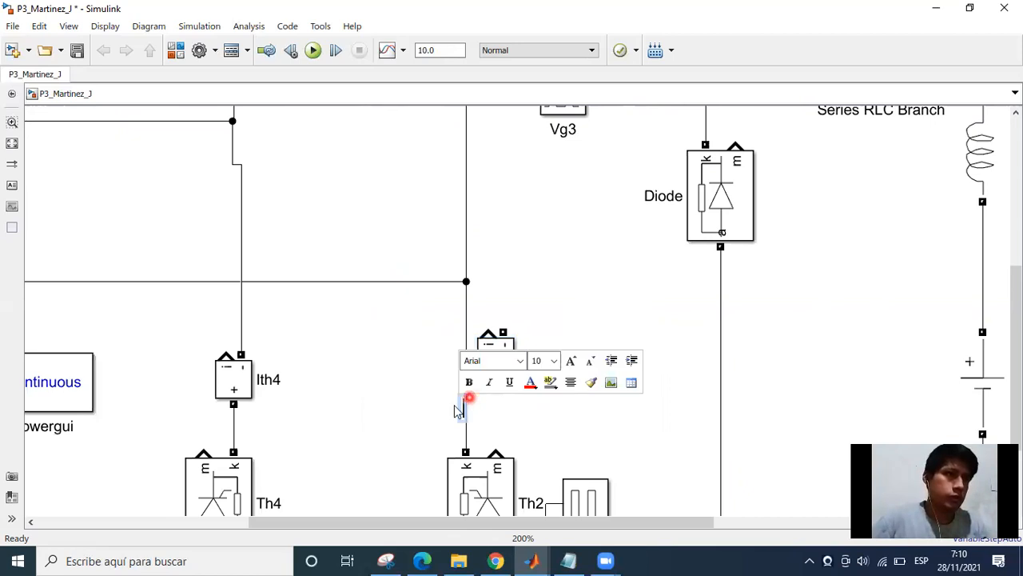
click(439, 422)
click(462, 405)
key(Delete)
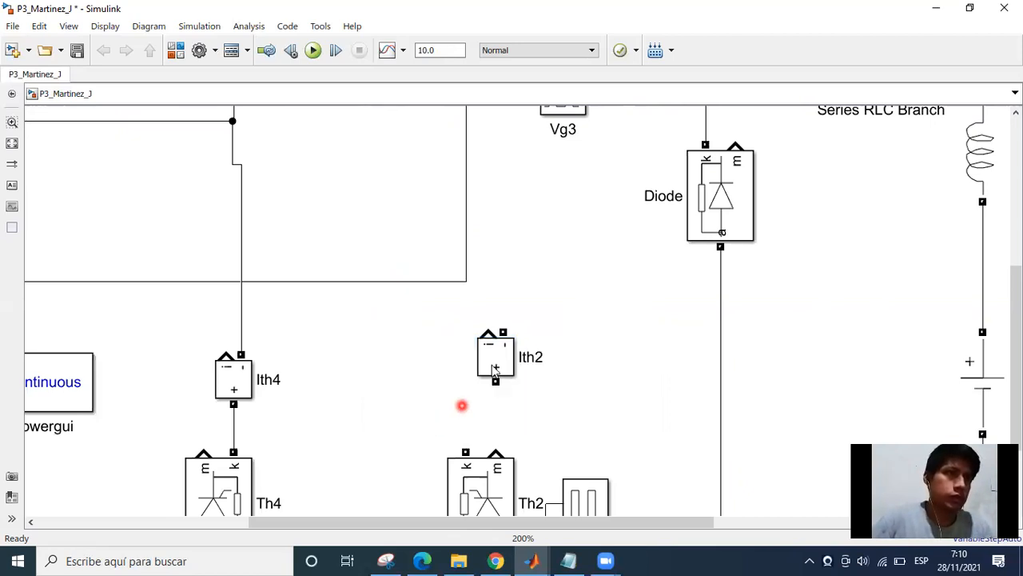
drag(480, 368, 461, 374)
mouse_move(465, 449)
mouse_down()
mouse_move(473, 365)
mouse_move(473, 377)
mouse_up()
drag(472, 318, 465, 281)
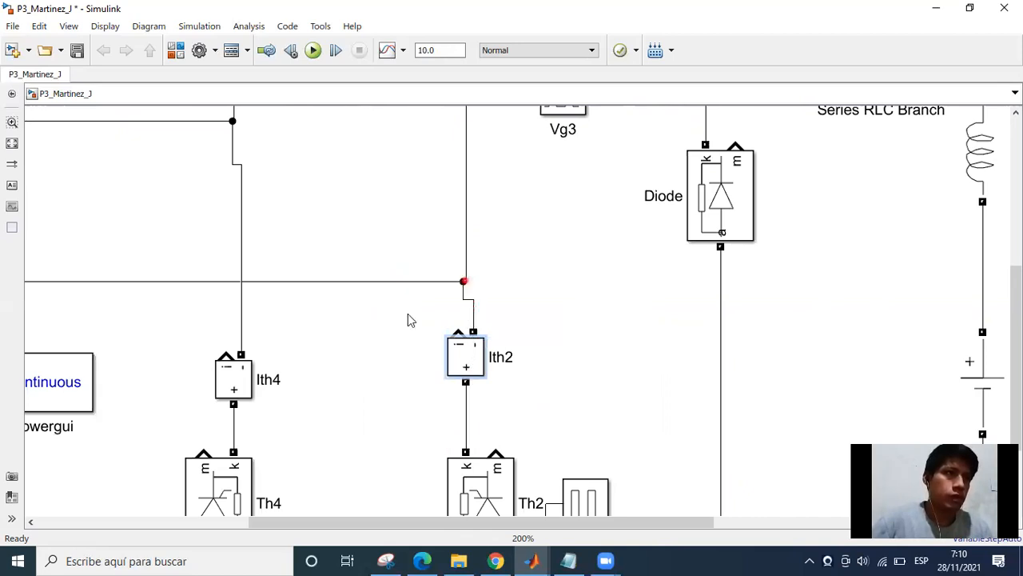
Flip the Ith2 block horizontally so its current output faces away from Th4's branch.
click(448, 350)
click(520, 379)
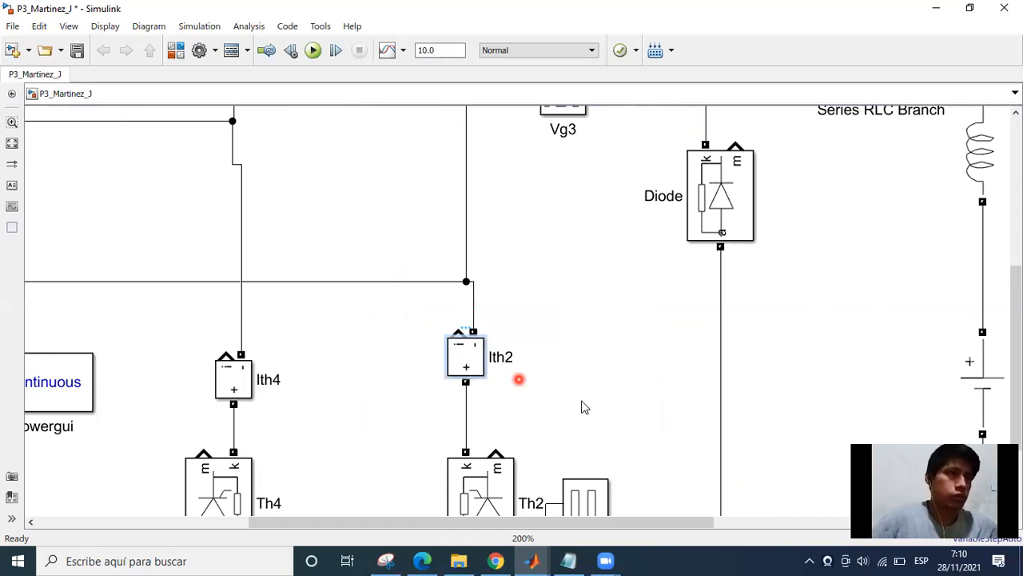
click(494, 362)
key(ctrl+i)
click(590, 325)
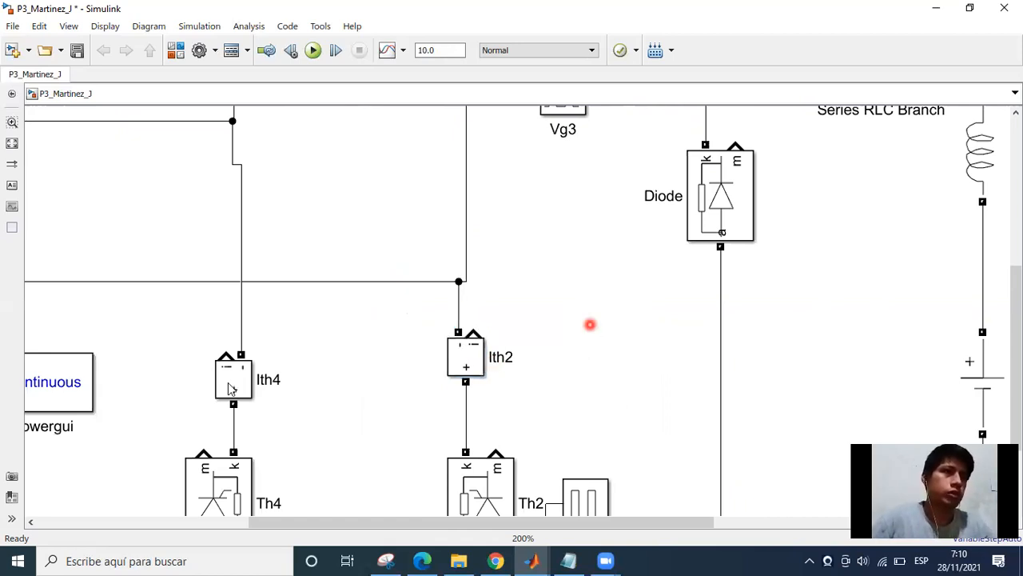
click(240, 354)
click(342, 370)
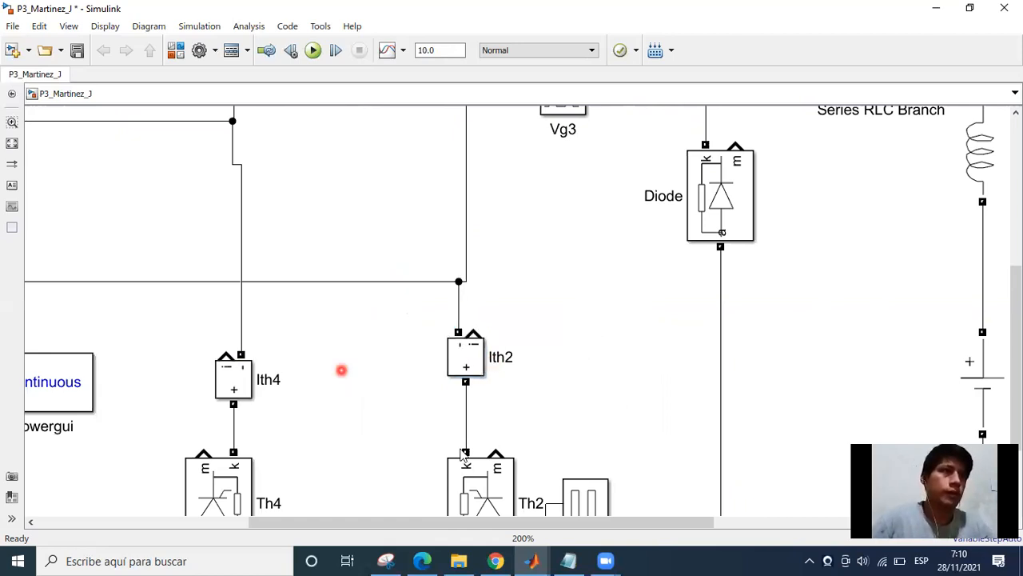
Move Ith3 and Ith1 down slightly, closer to thyristors Th3 and Th1.
scroll(450, 335, down, 1)
drag(352, 230, 453, 320)
scroll(479, 244, down, 1)
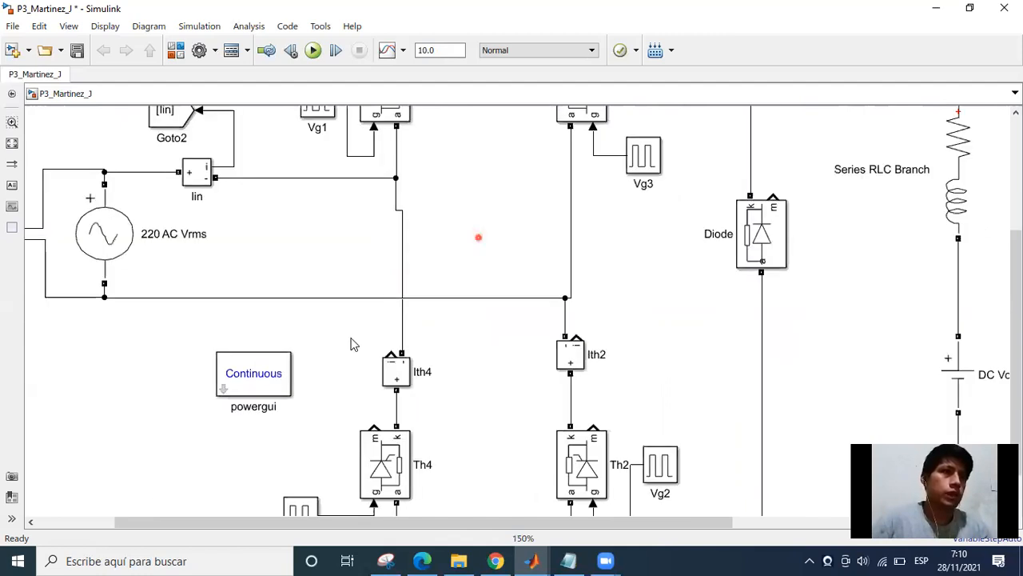
scroll(448, 240, down, 2)
drag(443, 243, 463, 305)
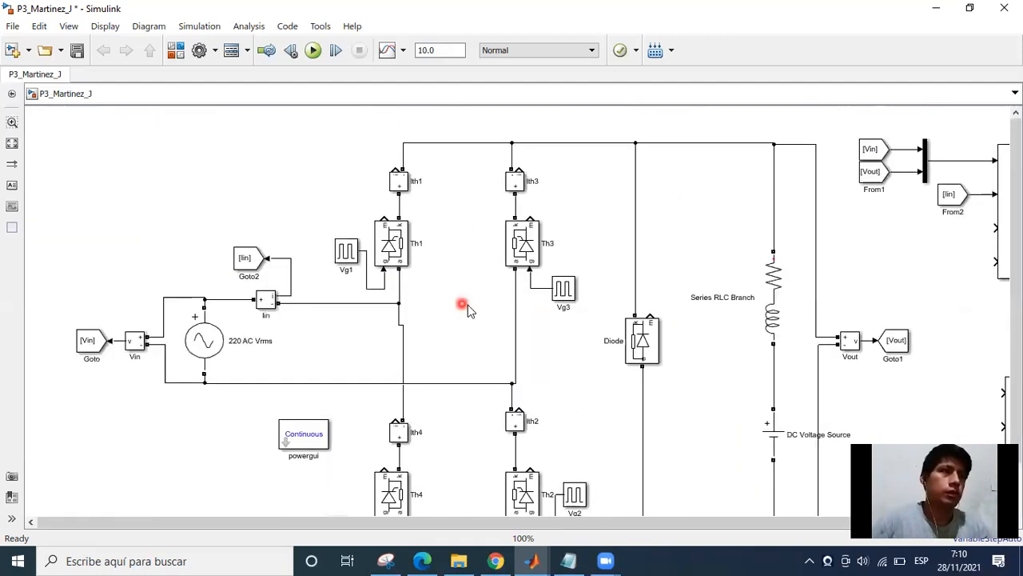
drag(523, 187, 526, 196)
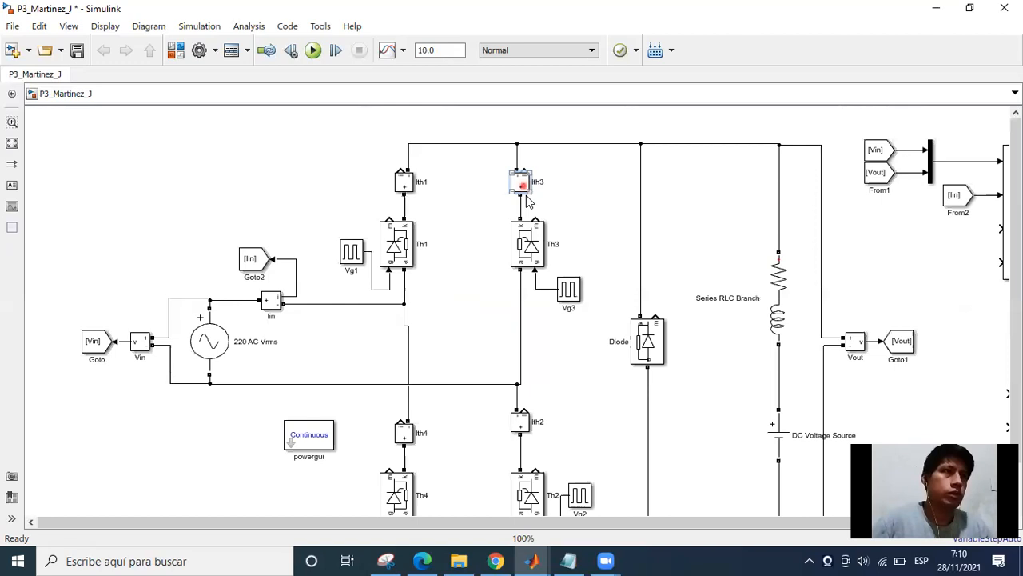
drag(405, 189, 423, 213)
Place copies of the Vin Goto block beside the Ith1 and Ith3 current measurements.
click(248, 257)
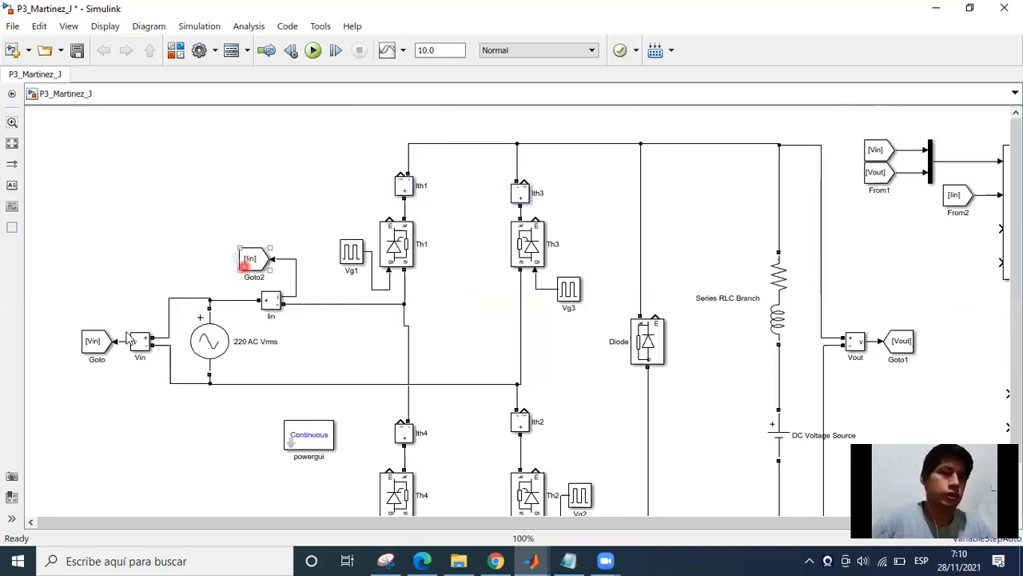
click(106, 349)
drag(294, 200, 352, 168)
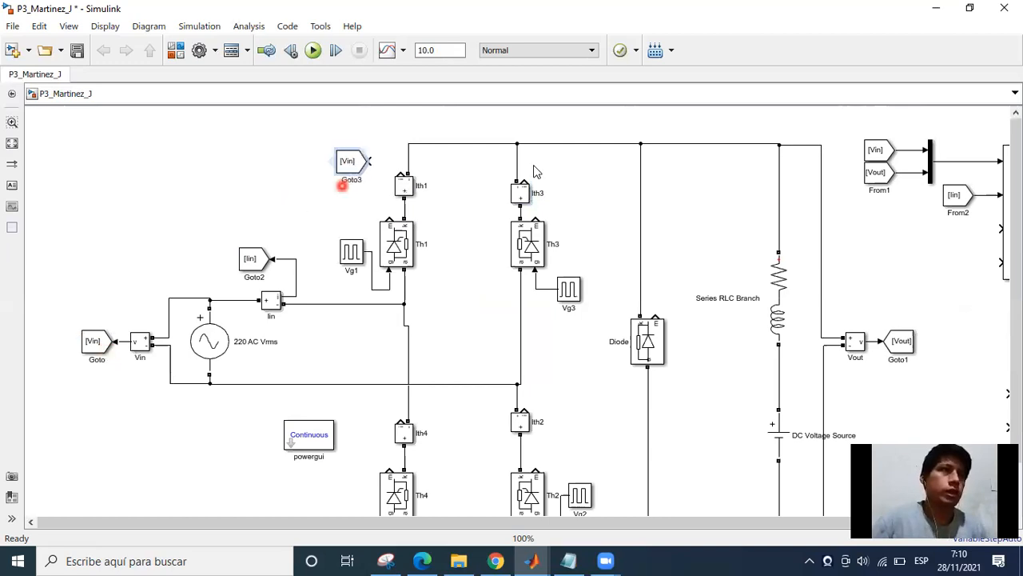
key(ctrl+v)
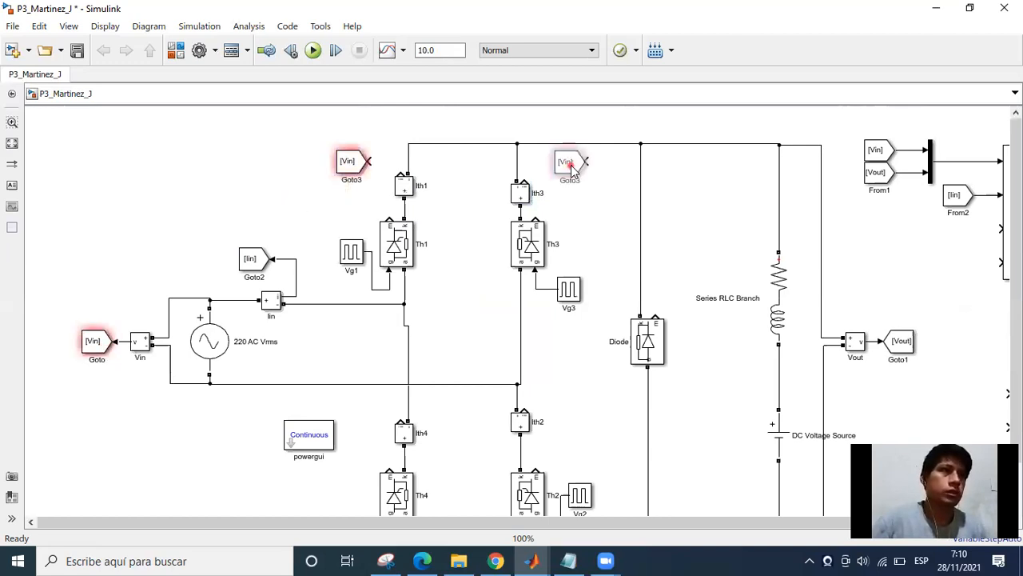
click(571, 166)
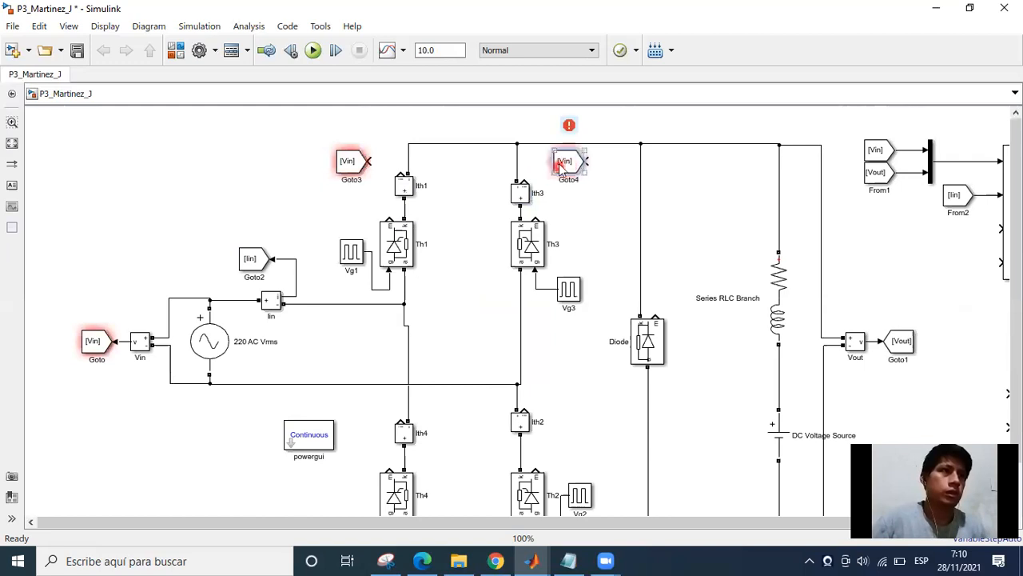
Place further copies of the Vin Goto block beside Ith4 and Ith2, shifting powergui away to make room.
key(ctrl+v)
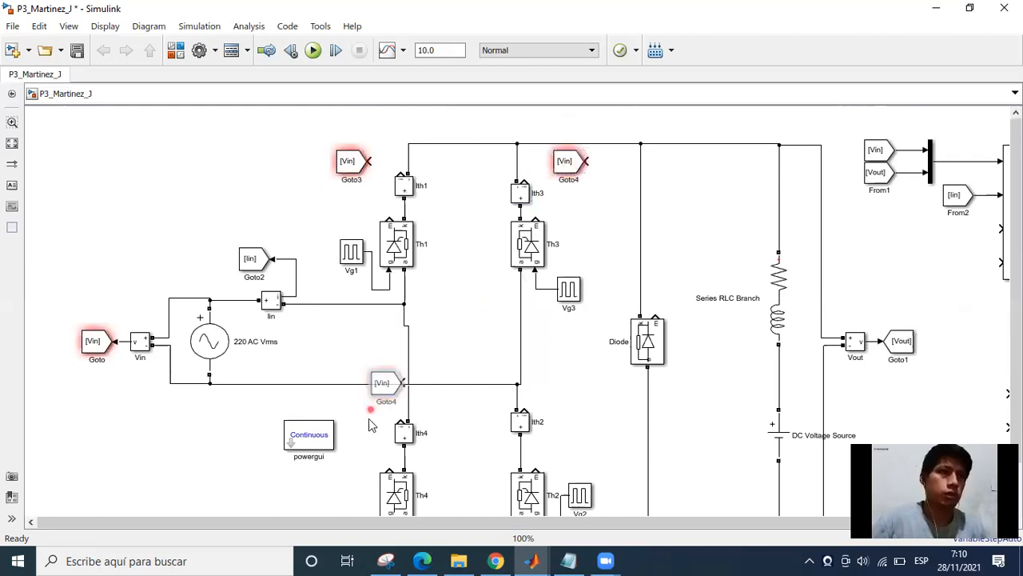
click(361, 411)
drag(323, 437, 279, 423)
click(351, 371)
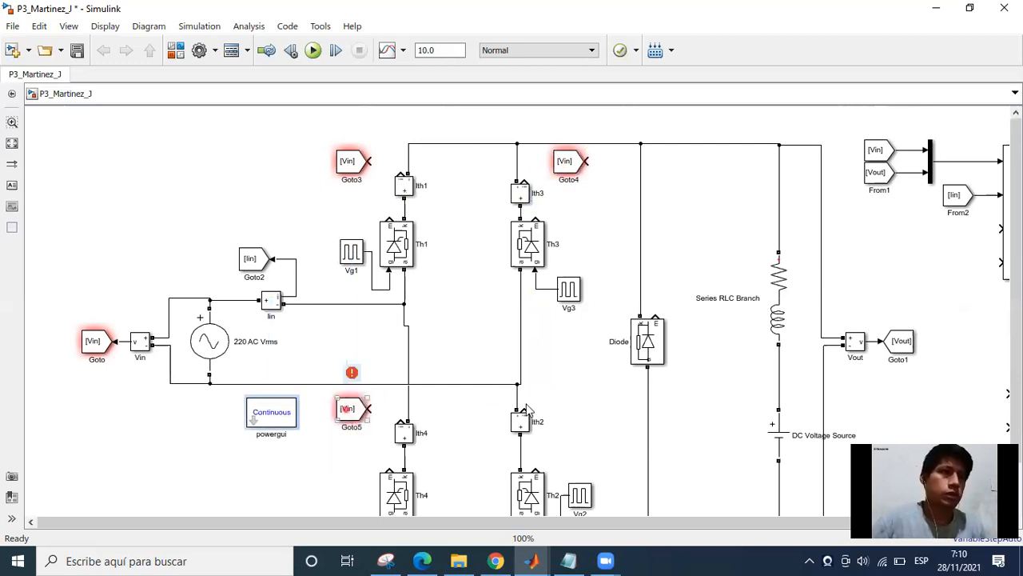
key(ctrl+v)
click(561, 409)
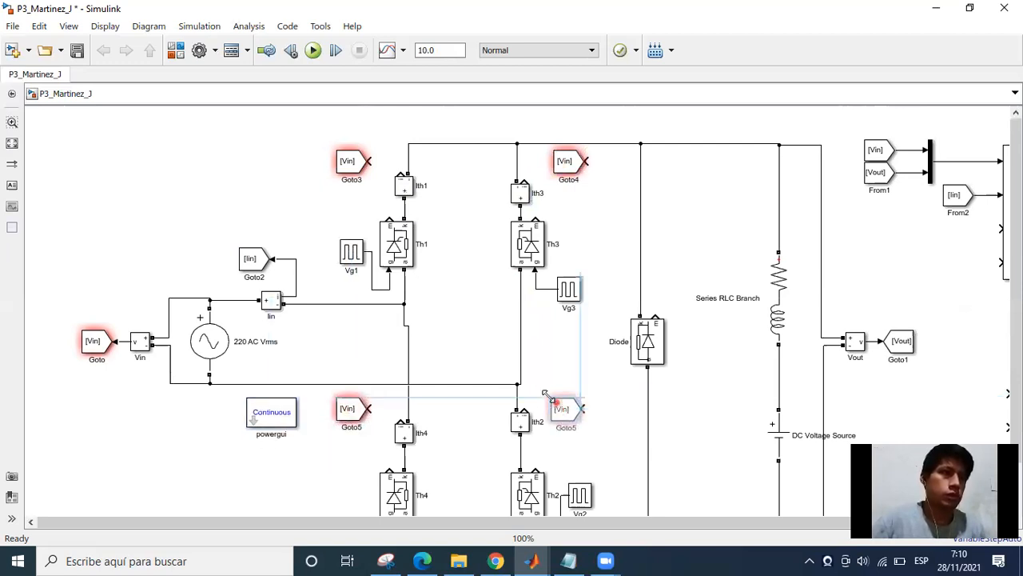
click(546, 383)
Flip the Goto block beside Ith2 so its input faces the measurement, and move it up slightly.
scroll(552, 392, up, 2)
click(562, 411)
scroll(562, 410, up, 1)
key(ctrl+i)
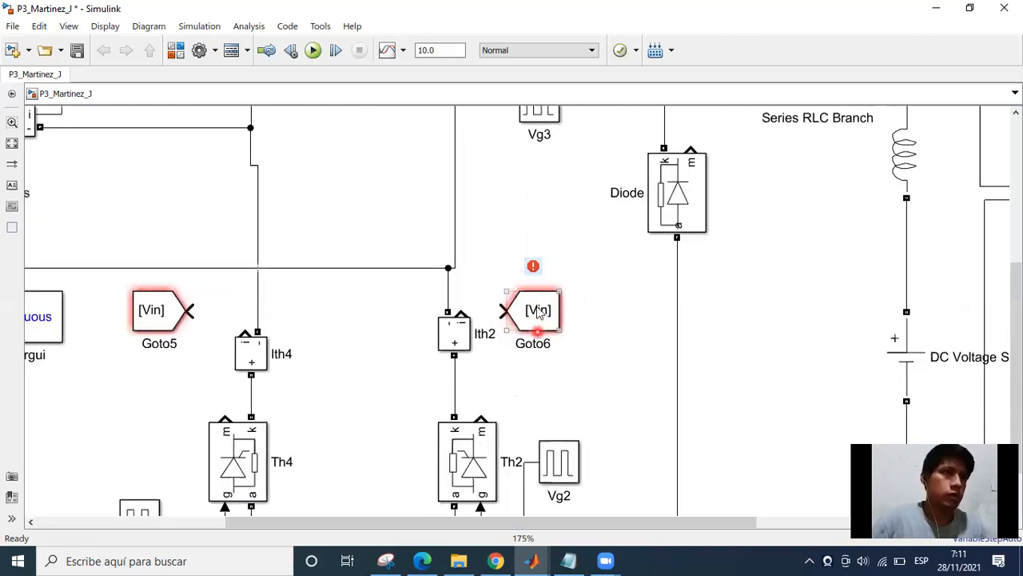
drag(537, 313, 544, 299)
Set the tag of the Goto block beside Ith2 to Ith2 and connect it to that measurement's current output.
double_click(539, 300)
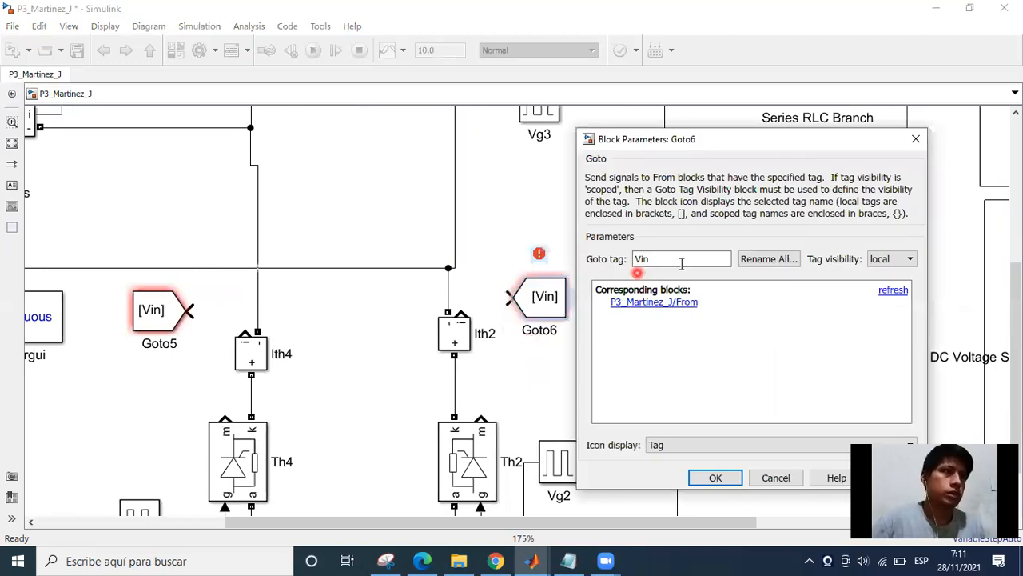
double_click(681, 259)
key(BackSpace)
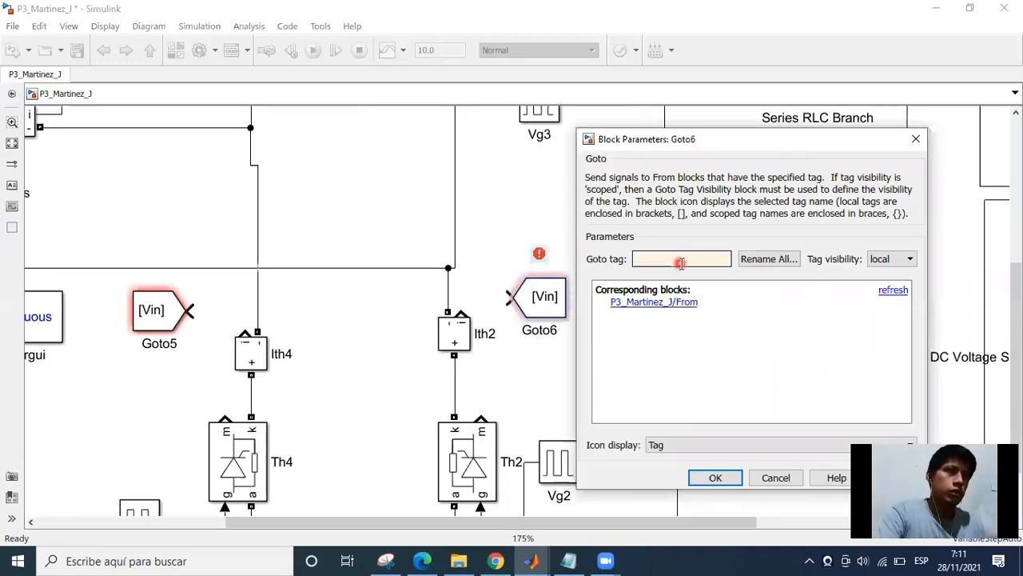
text(I)
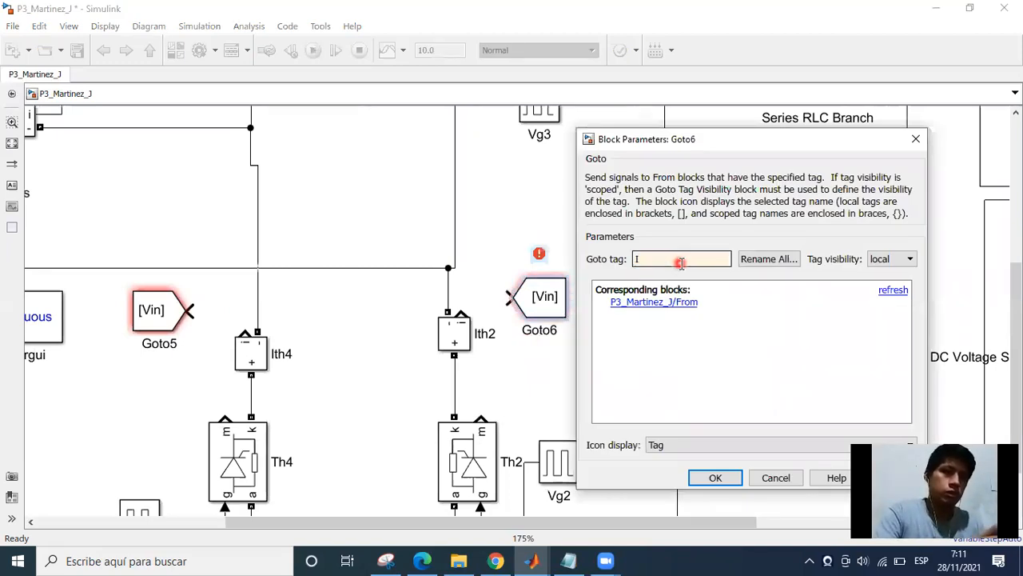
text(th2)
key(Return)
mouse_move(507, 300)
mouse_down()
mouse_move(464, 297)
mouse_move(459, 312)
mouse_up()
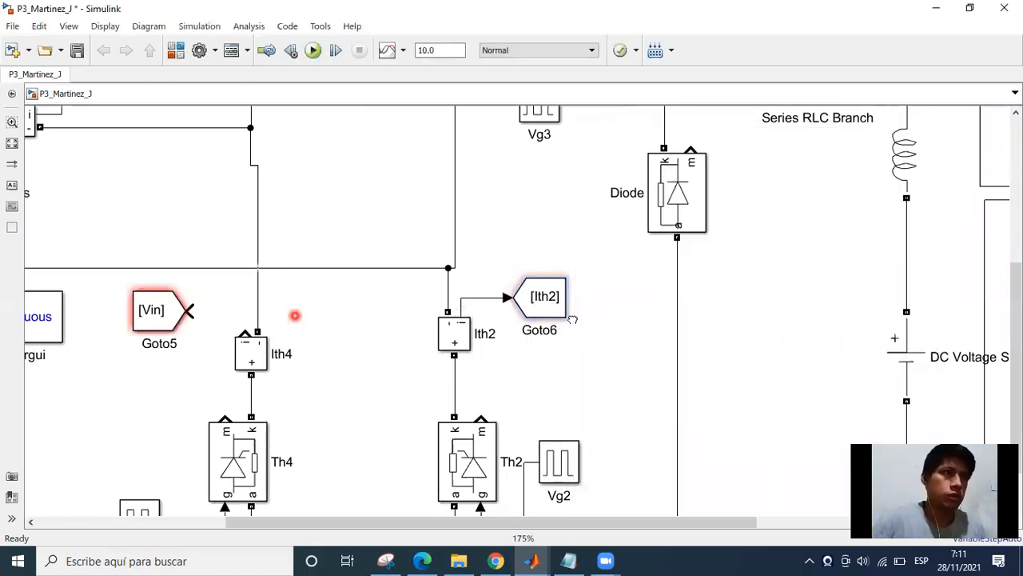
Connect Ith4's current output to the Goto block beside it and set that block's tag to Ith4.
drag(295, 317, 573, 320)
mouse_move(474, 317)
mouse_down()
mouse_move(530, 327)
mouse_move(531, 337)
mouse_up()
click(432, 322)
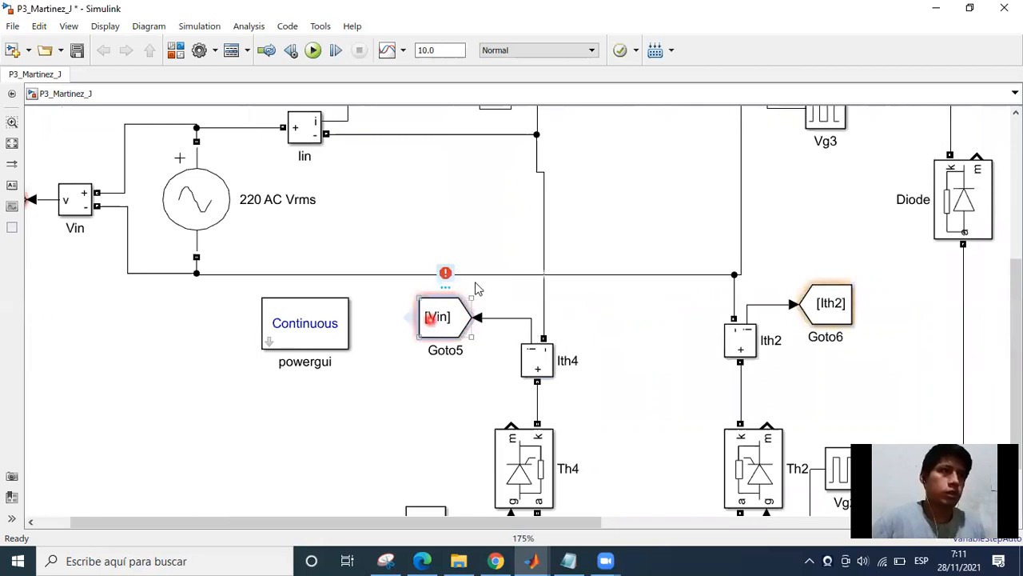
text(Y)
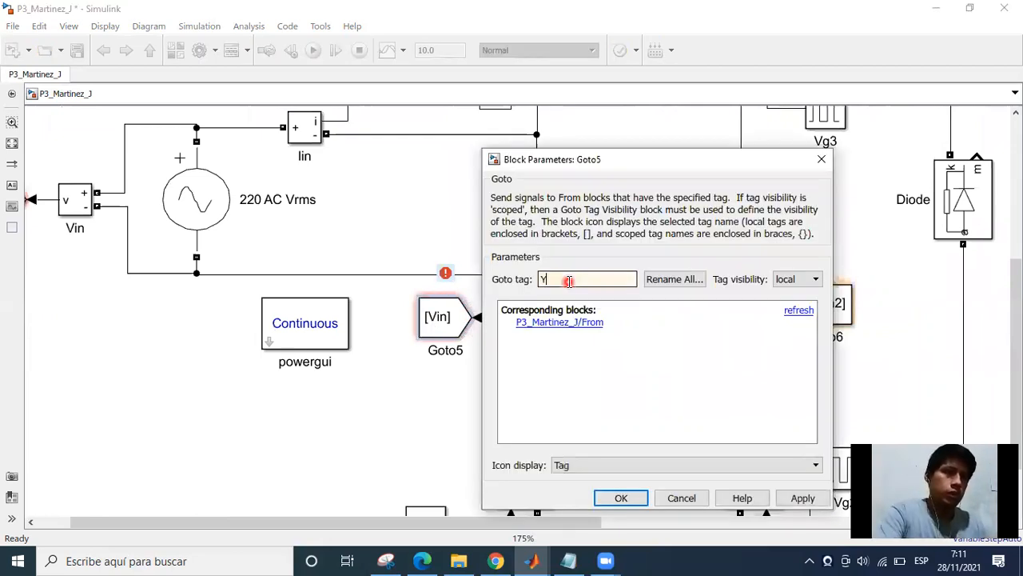
text(tj4)
key(ctrl+a)
key(Return)
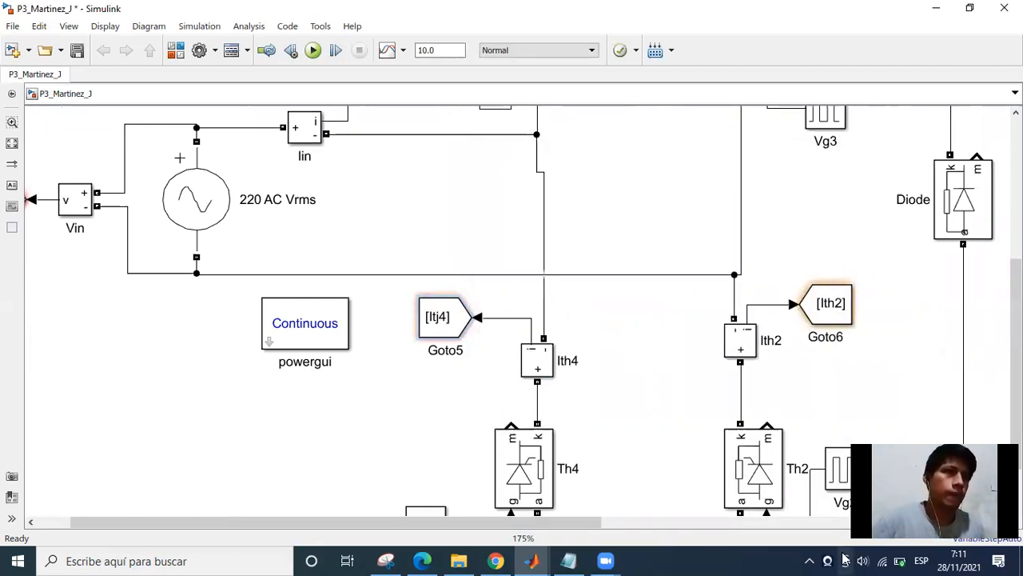
click(562, 283)
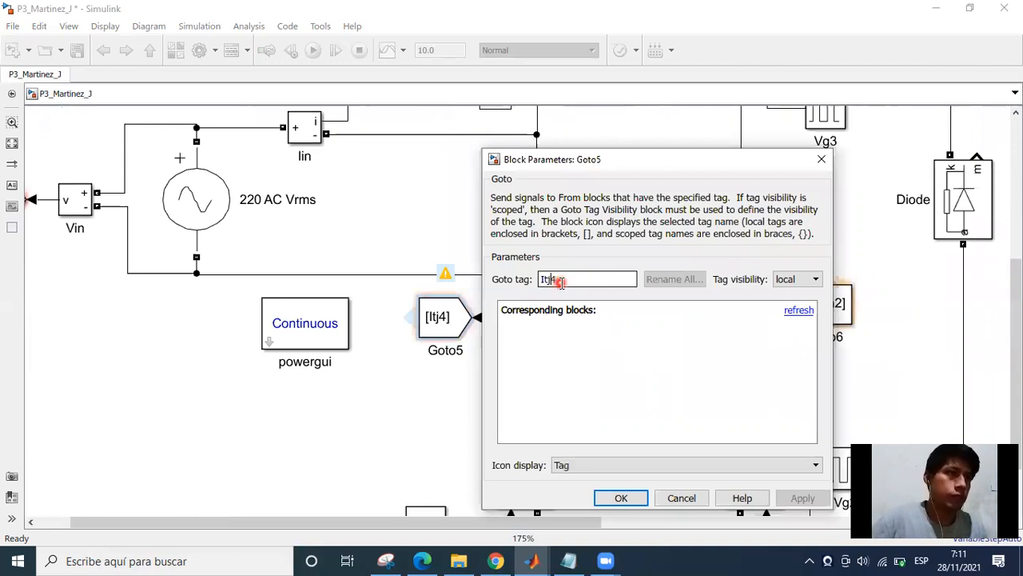
key(BackSpace)
text(h)
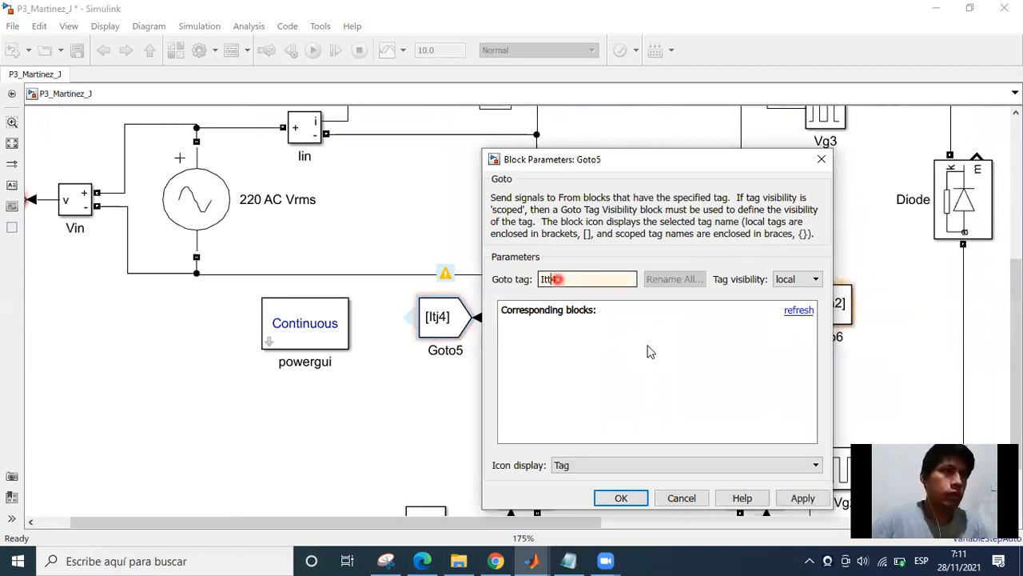
key(Return)
Connect Ith1's current output to the Goto block beside it and set that block's tag to Ith1.
scroll(513, 343, down, 5)
scroll(515, 204, up, 5)
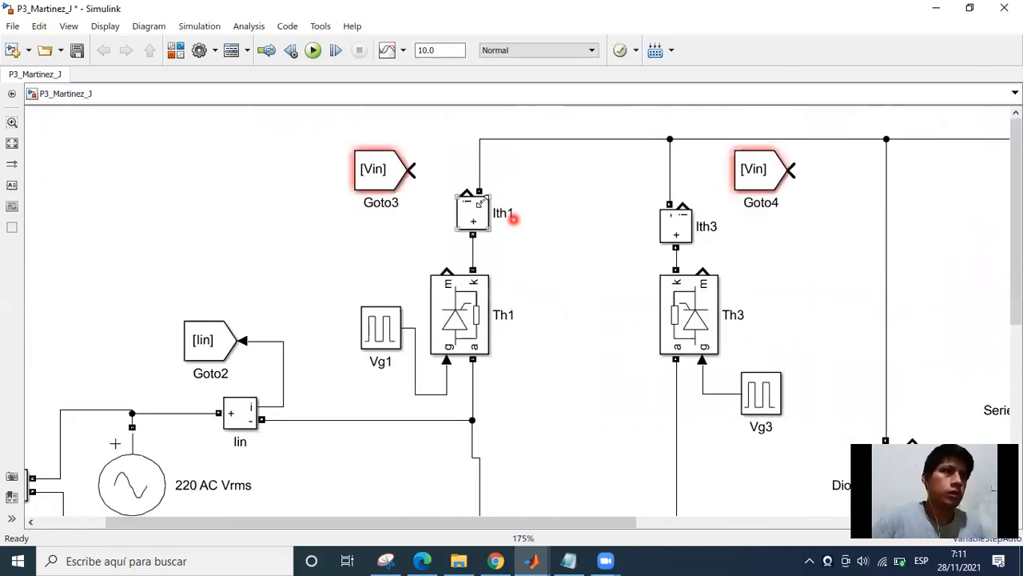
drag(415, 169, 467, 194)
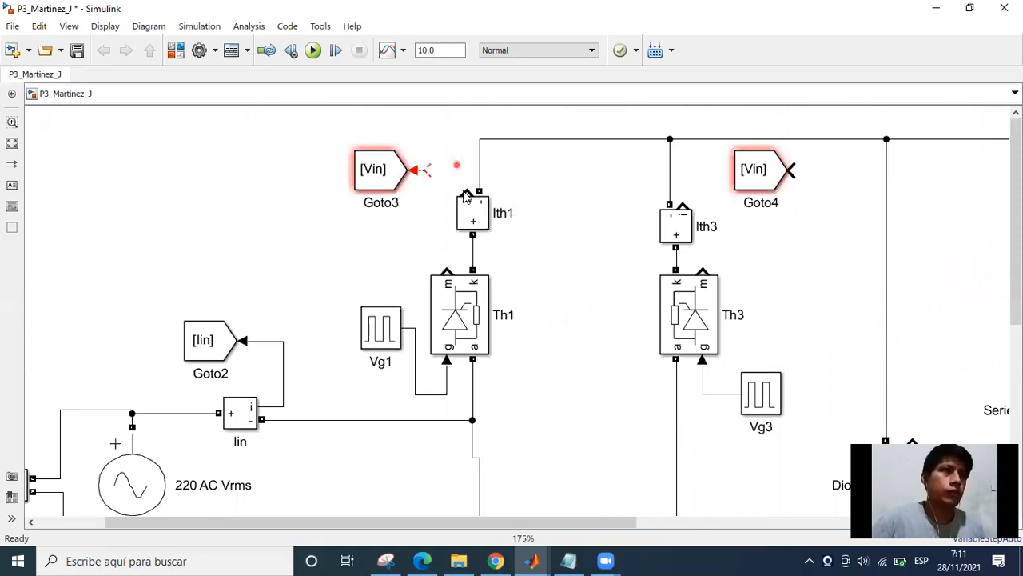
double_click(398, 185)
click(508, 135)
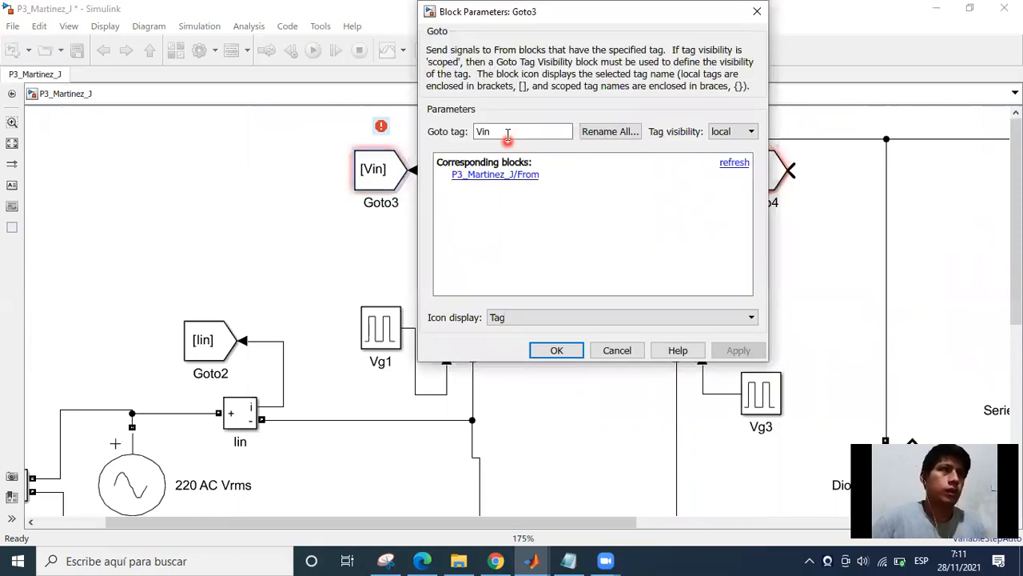
key(BackSpace)
key(BackSpace)
key(BackSpace)
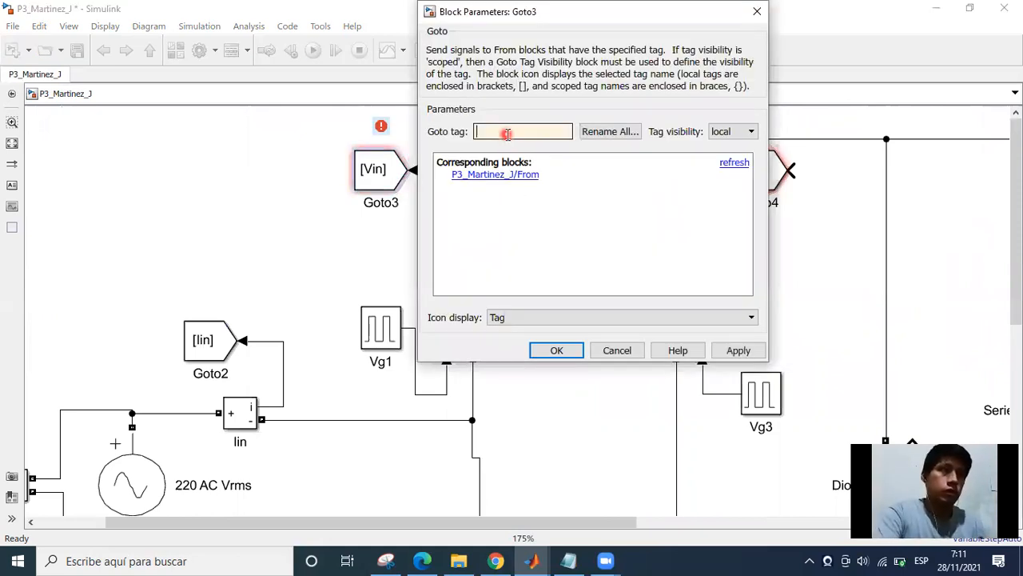
text(Ith1)
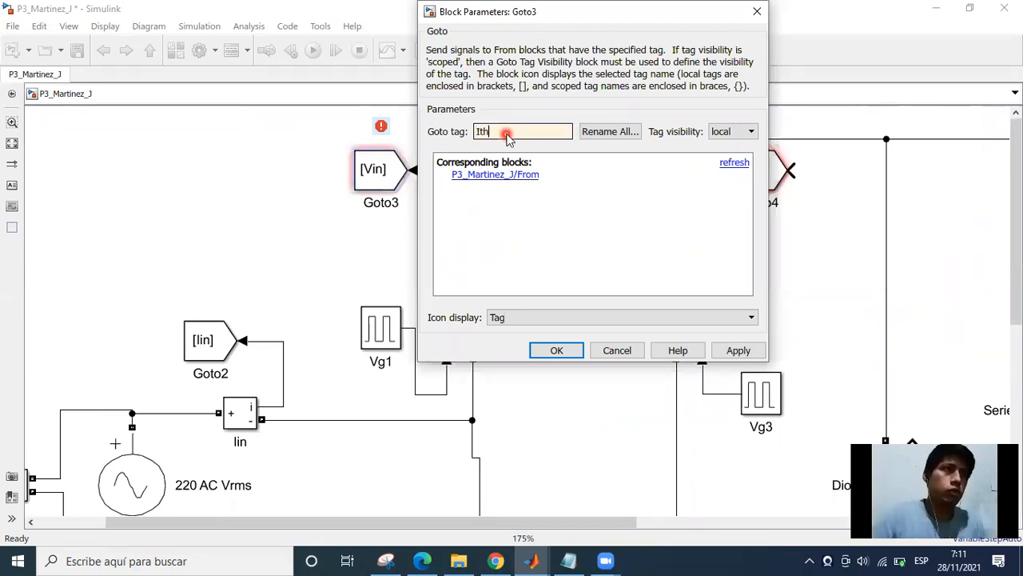
key(Return)
Set the tag of the Goto block beside Ith3 to Ith3 and flip the block so its input faces the measurement.
double_click(750, 177)
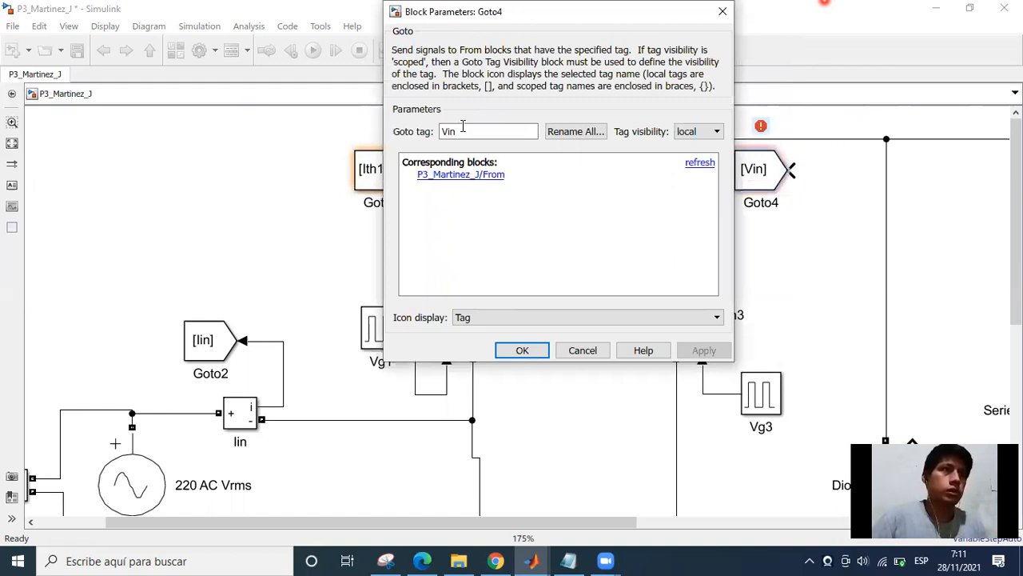
double_click(462, 131)
key(BackSpace)
text(Ith3)
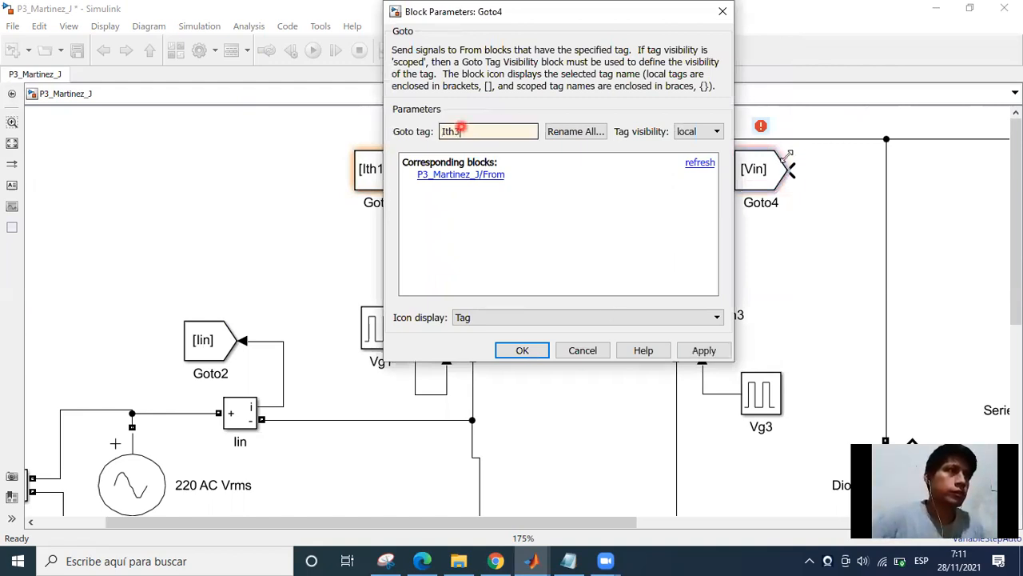
key(Return)
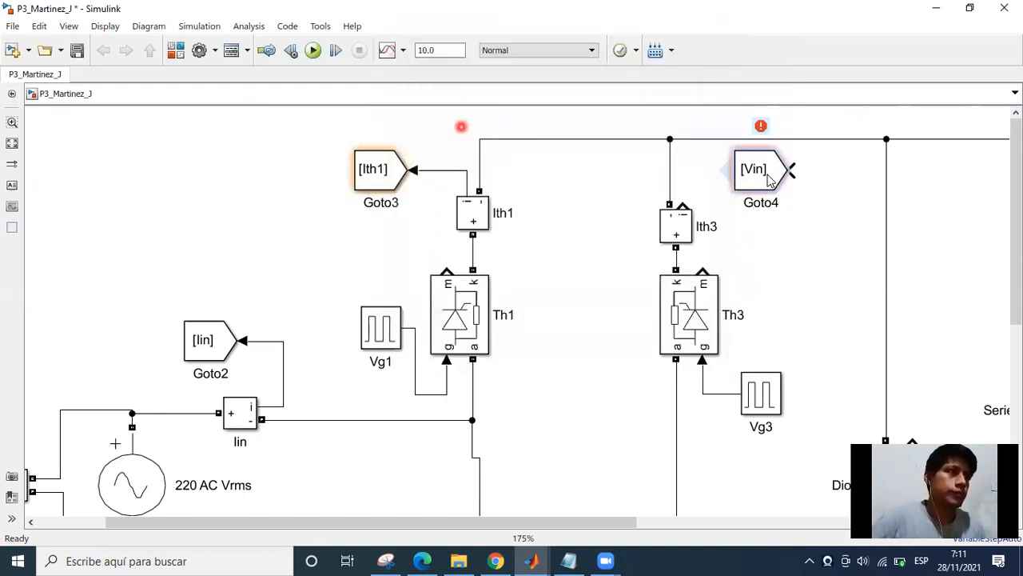
click(757, 171)
key(ctrl+i)
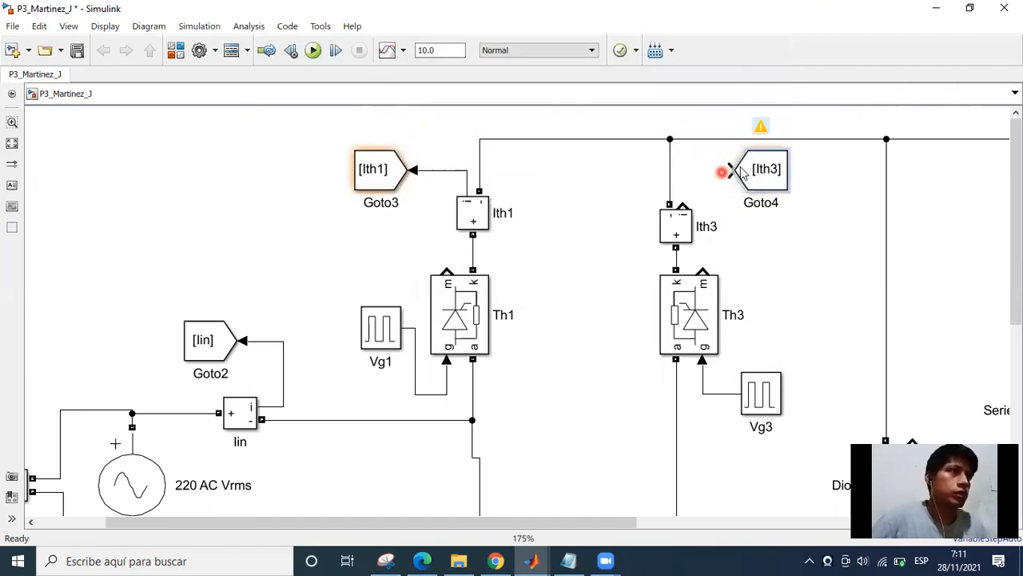
Connect Ith3's current output to the Goto block tagged Ith3.
drag(684, 202, 719, 184)
click(648, 215)
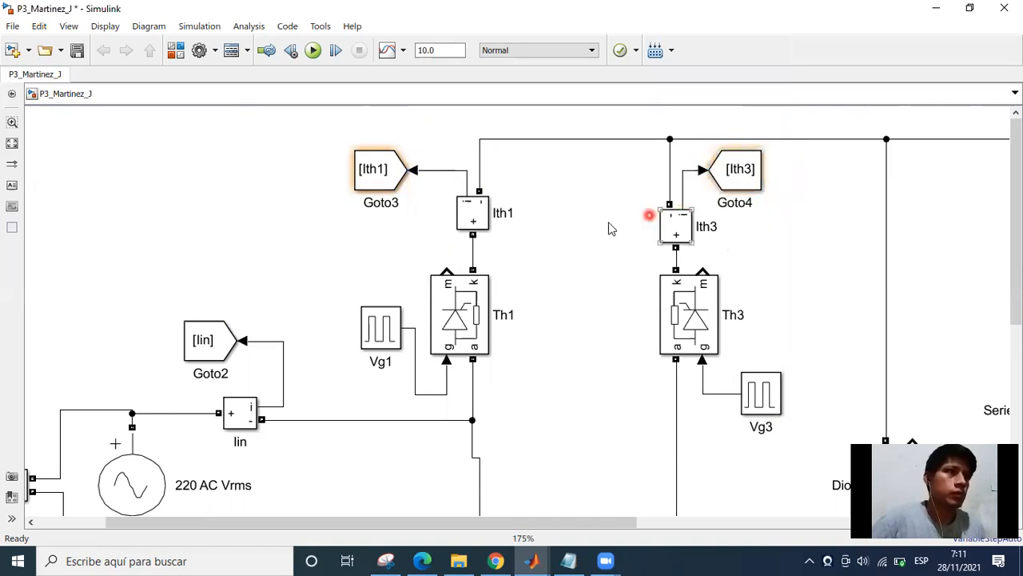
Copy the Iin From block to beside Scope1 and connect the copy to Scope1's first input.
scroll(565, 276, down, 2)
scroll(563, 274, down, 3)
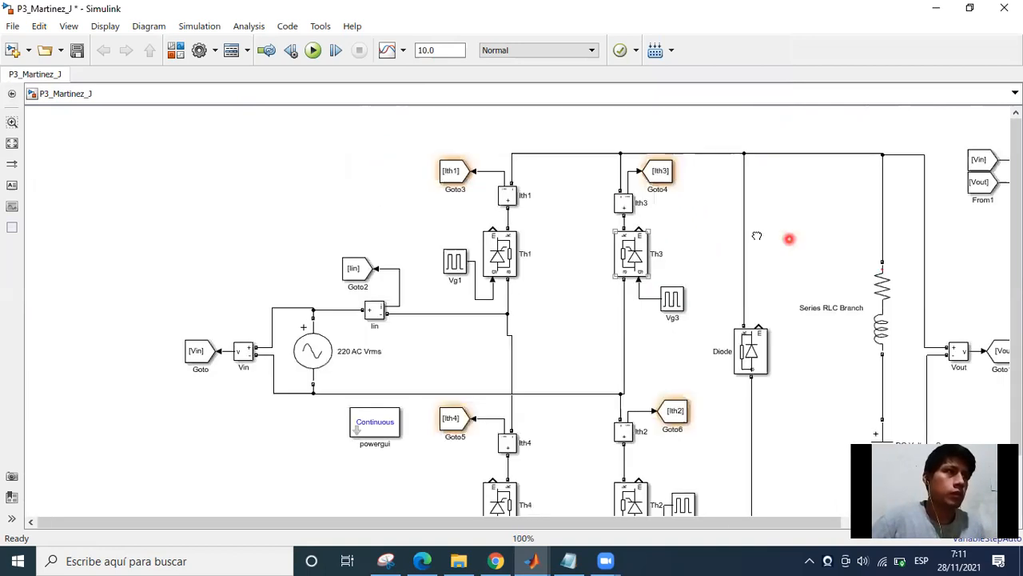
drag(790, 239, 535, 263)
drag(850, 275, 642, 346)
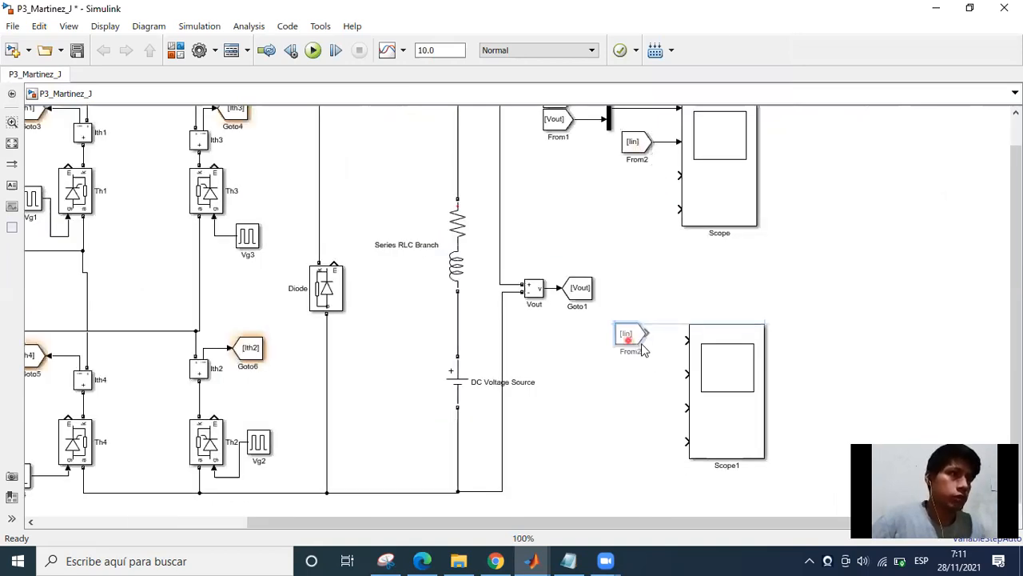
click(655, 395)
scroll(655, 396, up, 3)
click(673, 314)
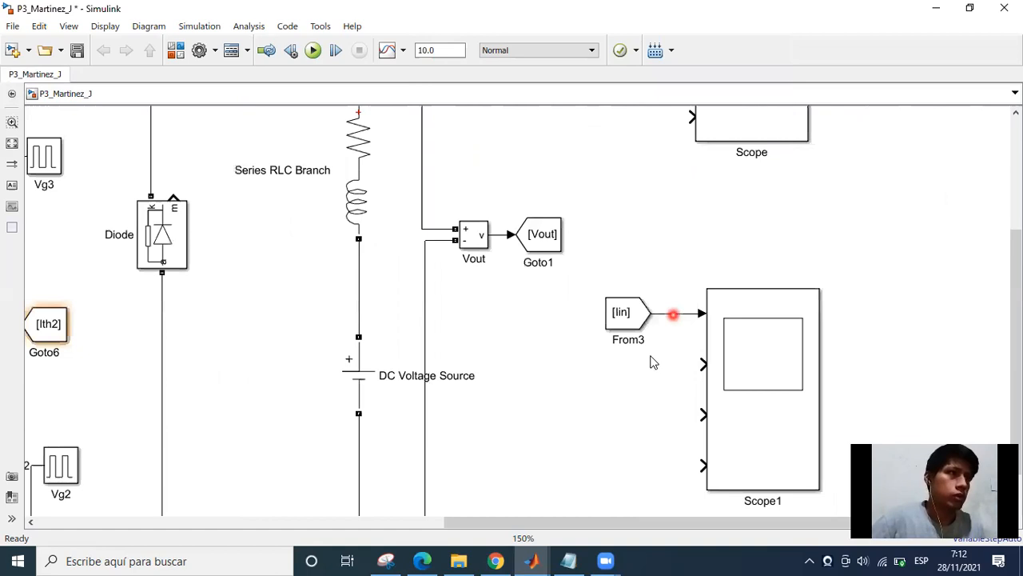
Set the Goto tag of the From block feeding Scope1's first input to Ith1.
double_click(627, 318)
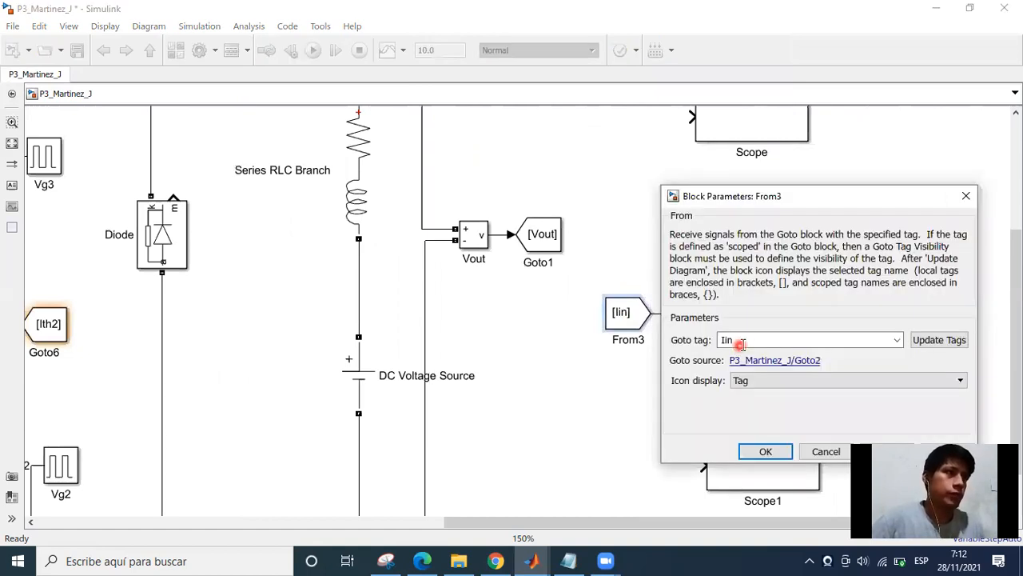
double_click(741, 344)
key(BackSpace)
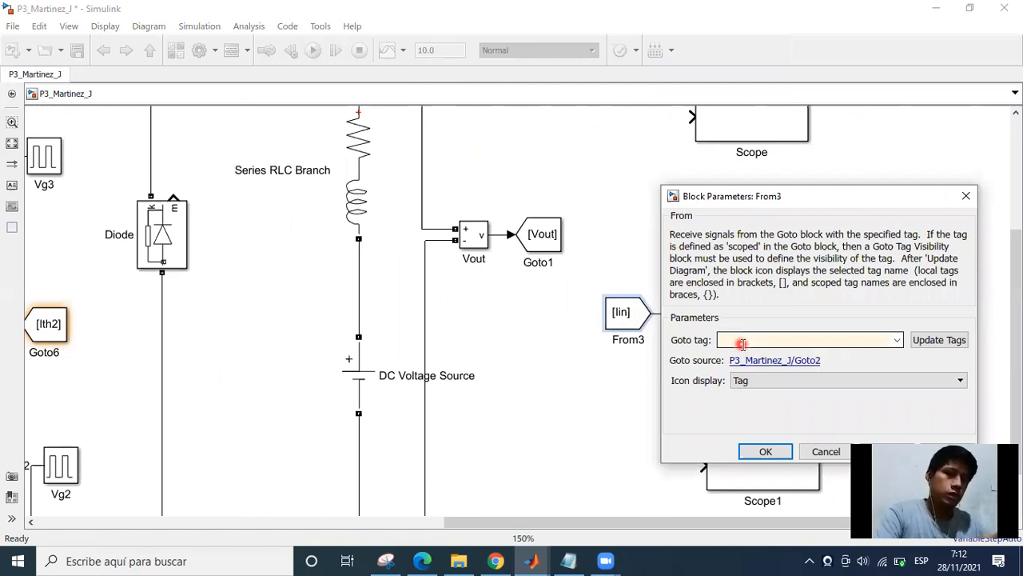
text(lt)
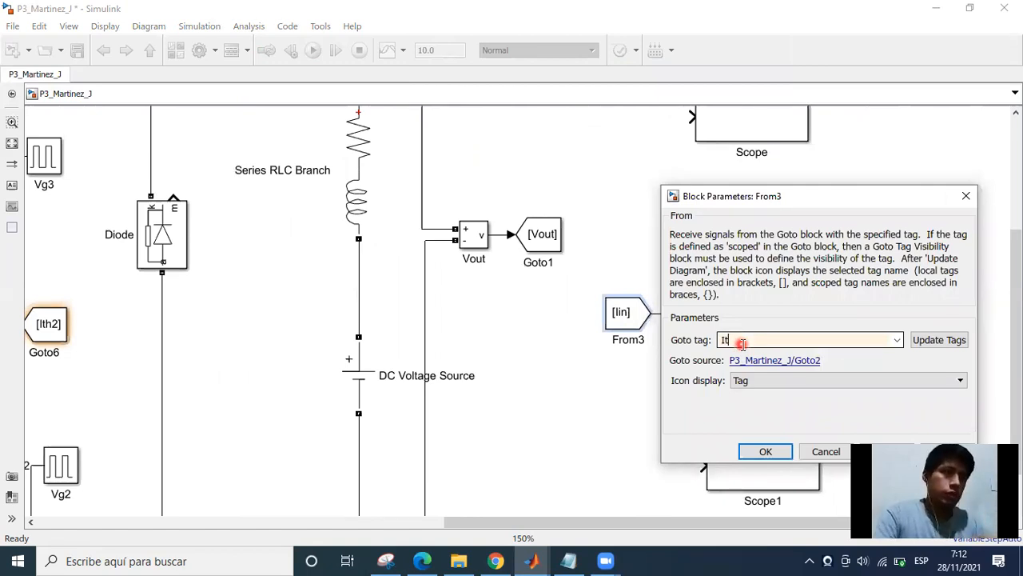
key(BackSpace)
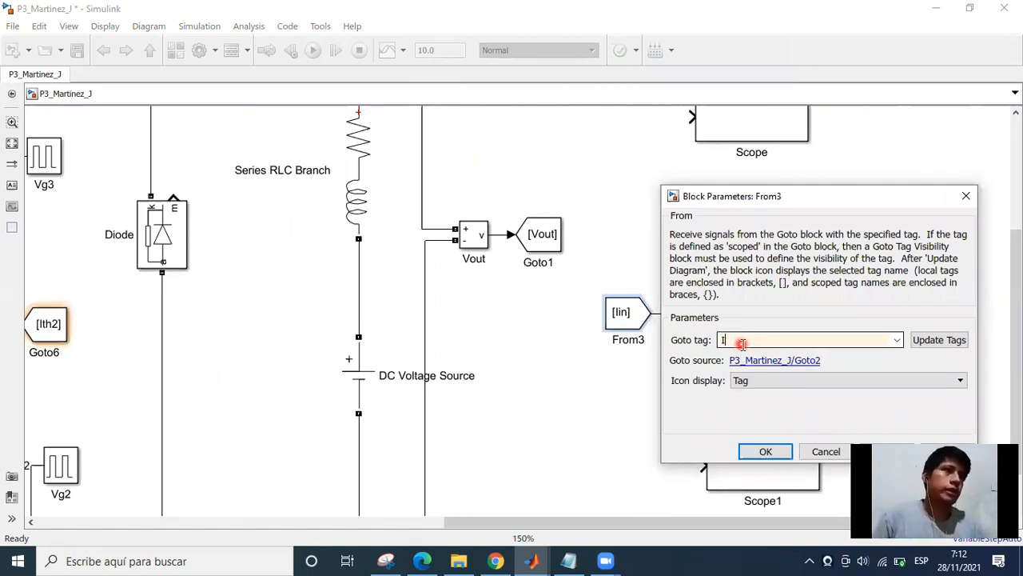
text(th)
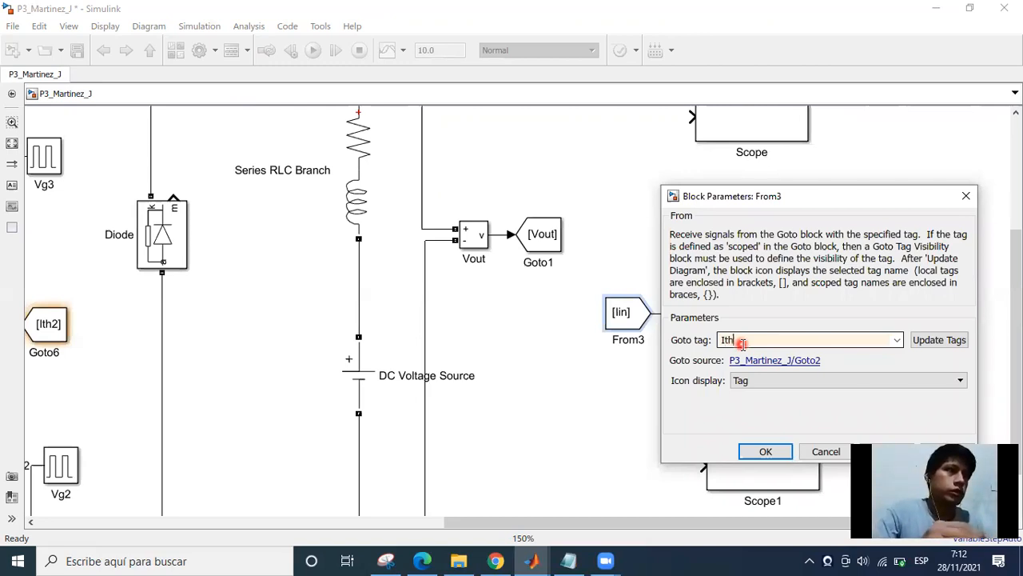
text(1)
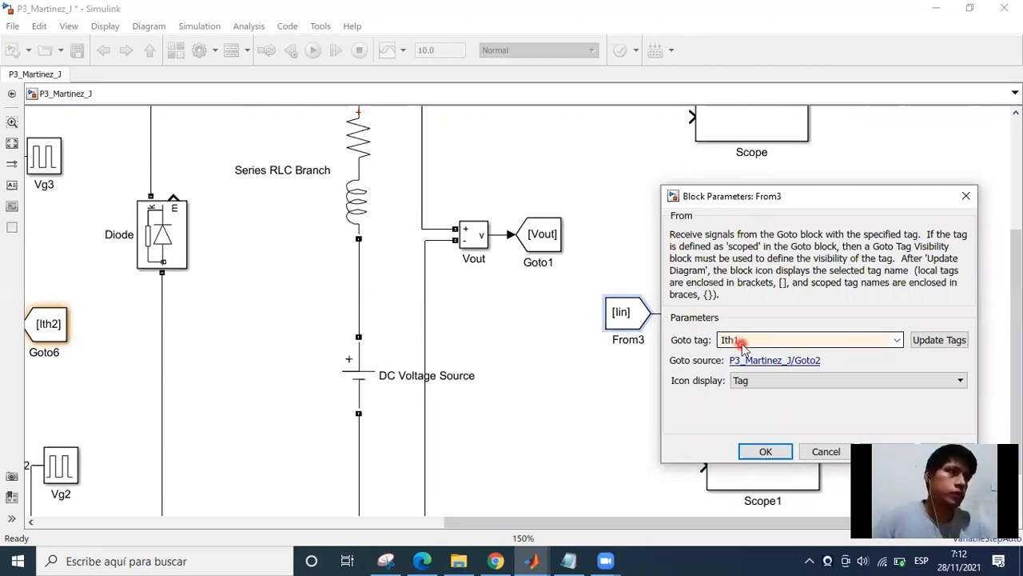
key(Return)
Make three copies of the Ith1 From block, stacked below it in line with Scope1's remaining inputs.
scroll(628, 373, down, 2)
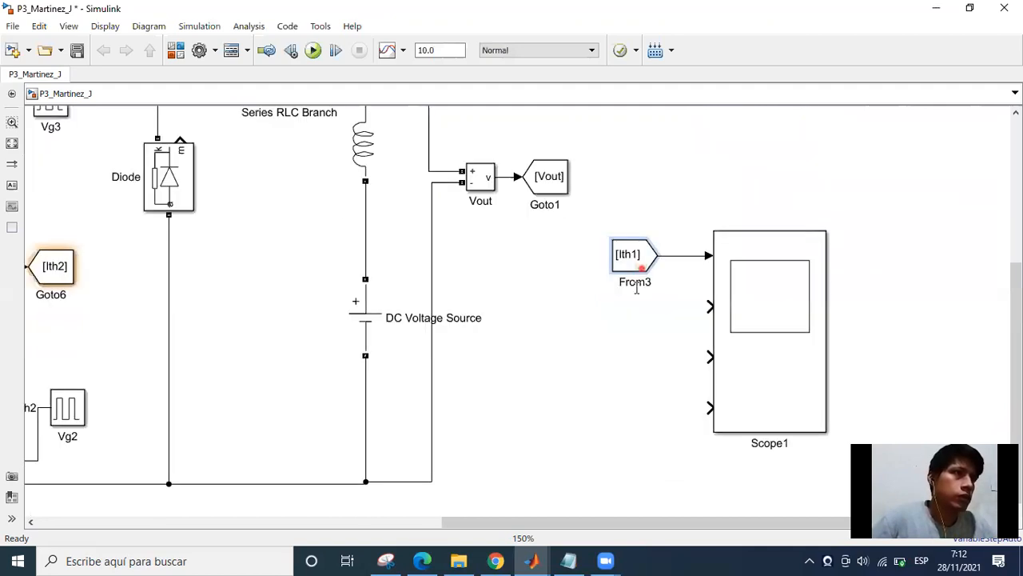
drag(622, 267, 629, 316)
drag(629, 374, 636, 439)
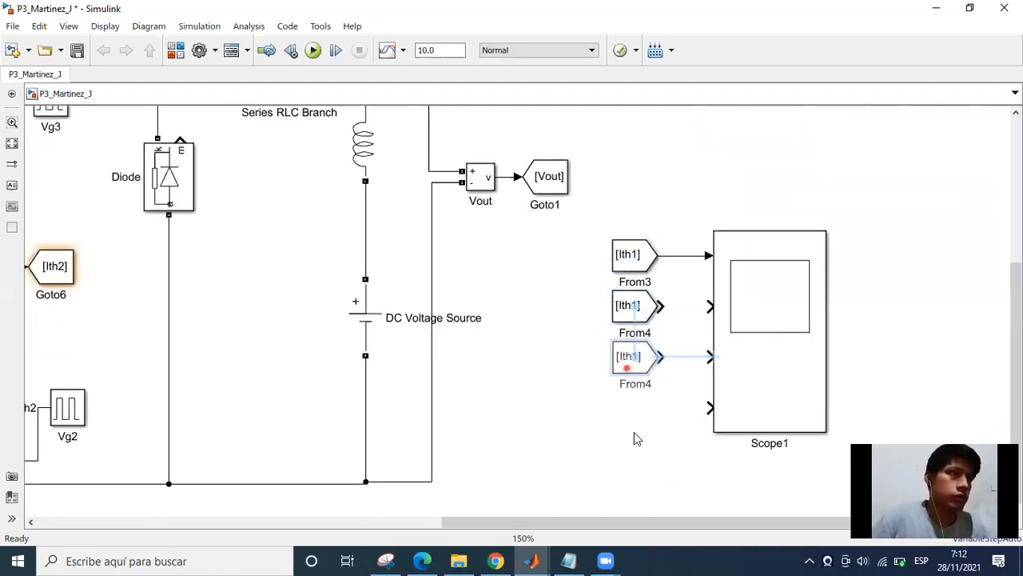
drag(631, 355, 631, 355)
drag(630, 357, 634, 412)
click(665, 438)
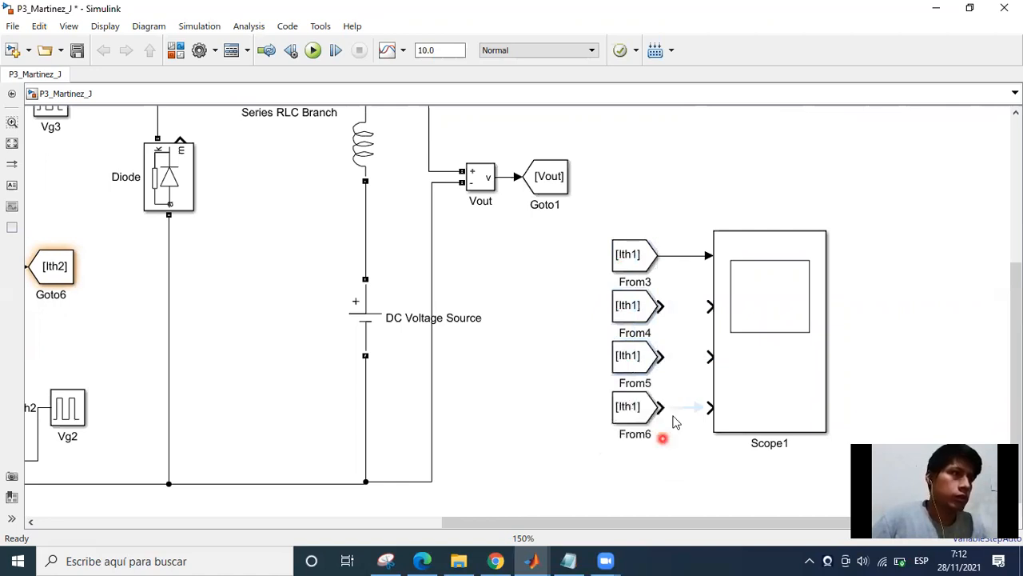
Connect the three copied From blocks to Scope1's second, third and fourth inputs.
click(680, 407)
drag(669, 357, 710, 359)
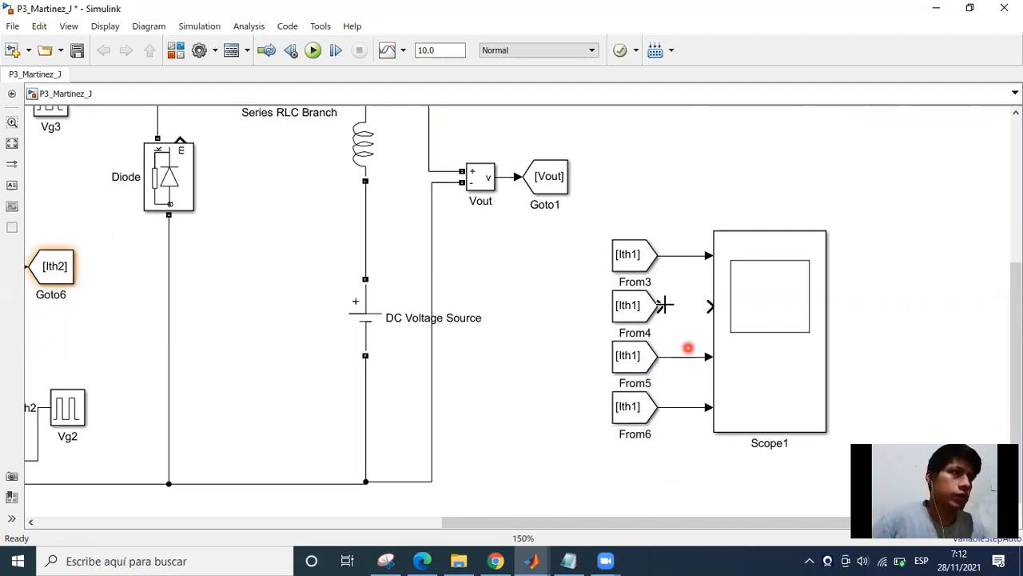
drag(659, 306, 708, 305)
Open Scope1's configuration properties and set its number of input ports to 5.
drag(756, 388, 760, 377)
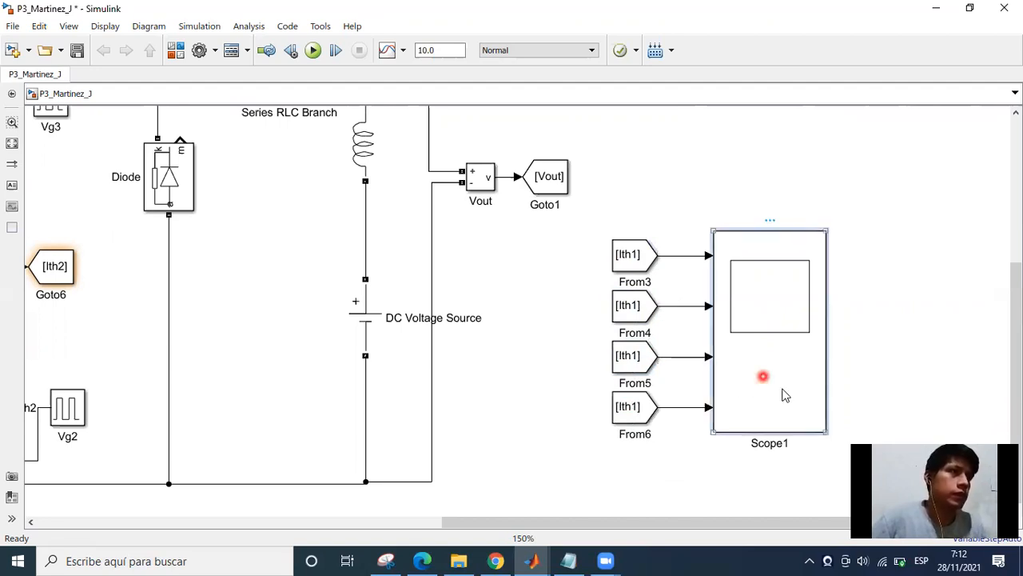
click(769, 404)
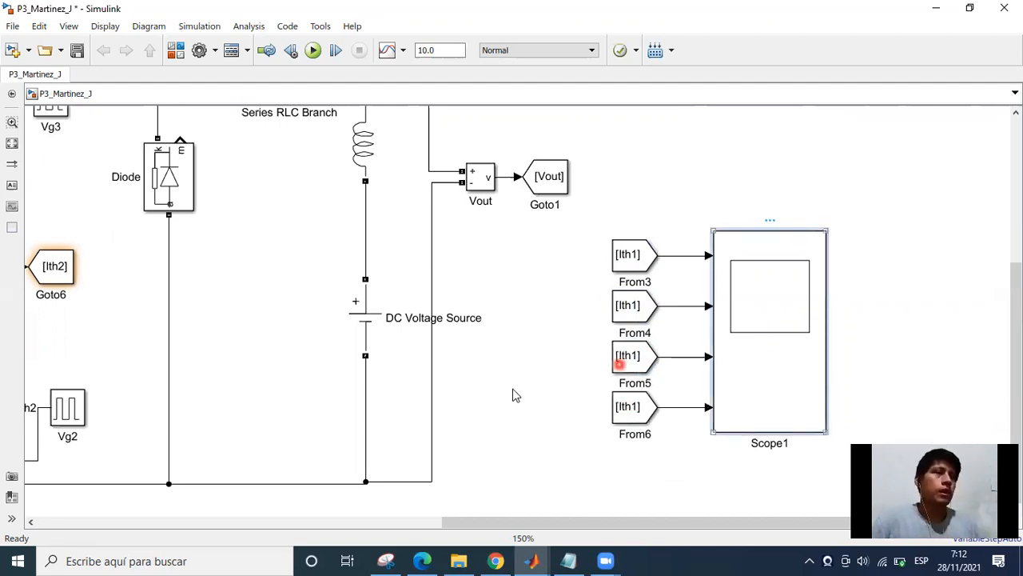
click(310, 120)
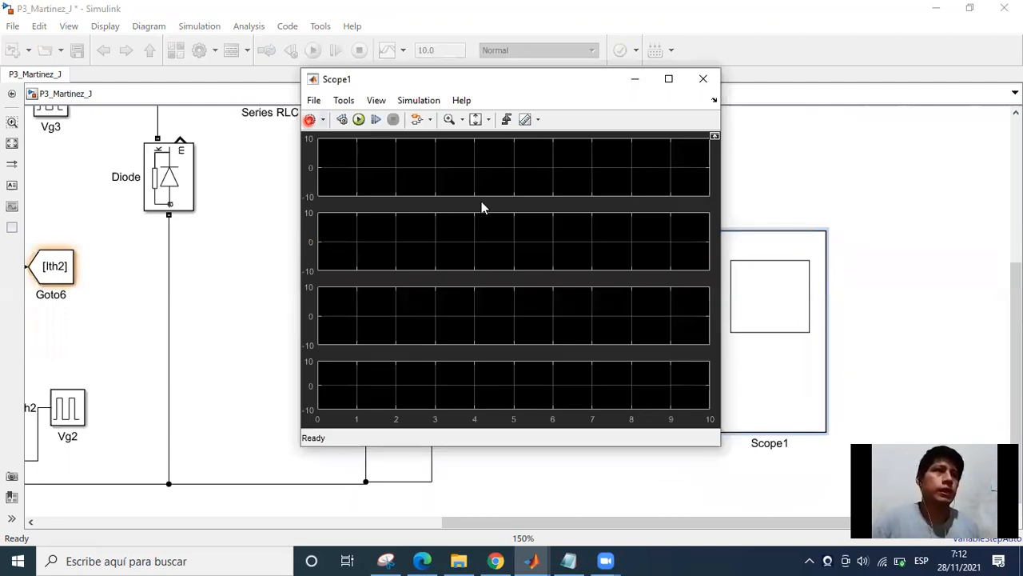
double_click(494, 238)
text(5)
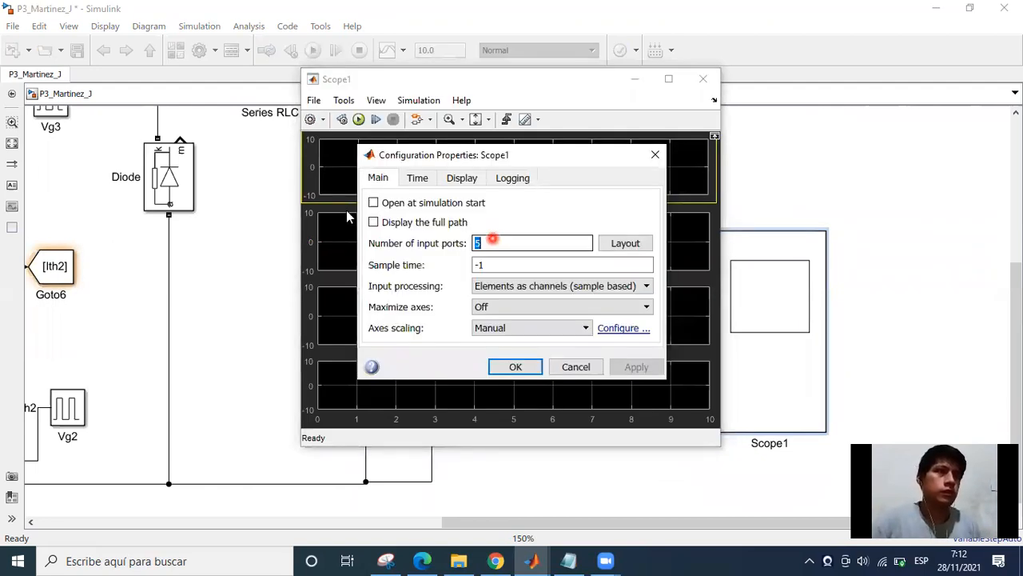
key(Return)
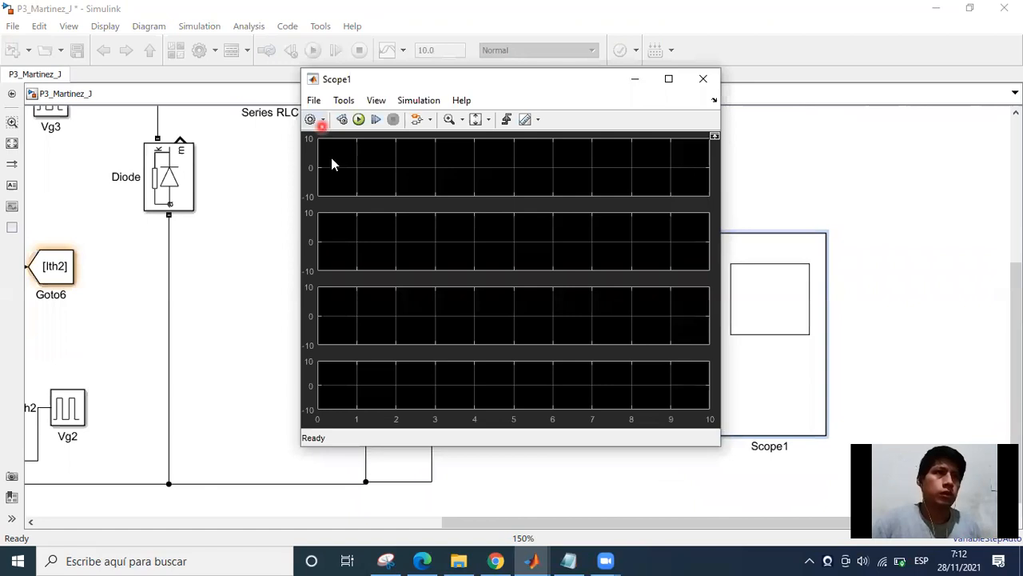
Change Scope1's layout to five displays in a single column and close the scope window.
click(323, 120)
click(313, 174)
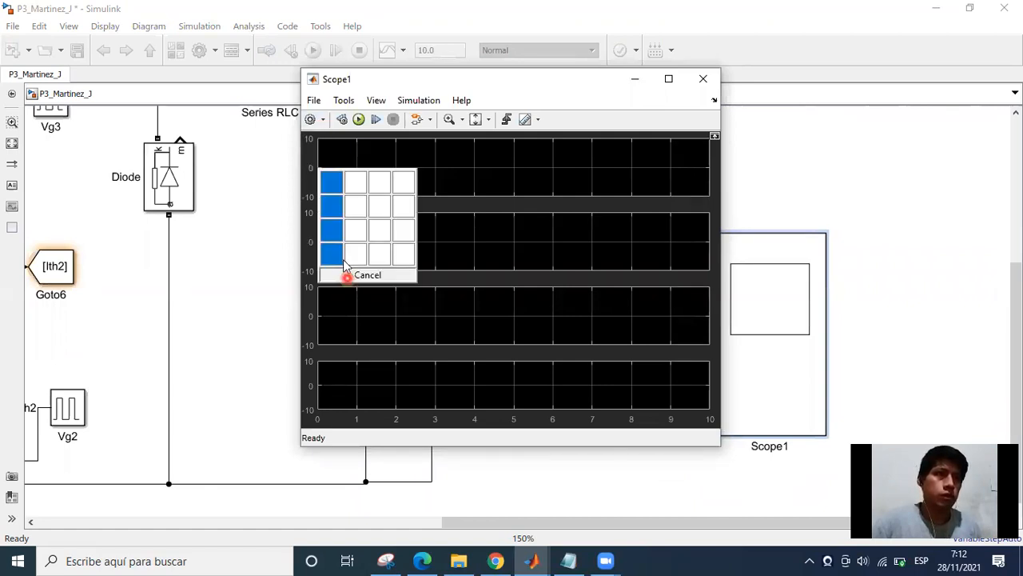
click(336, 281)
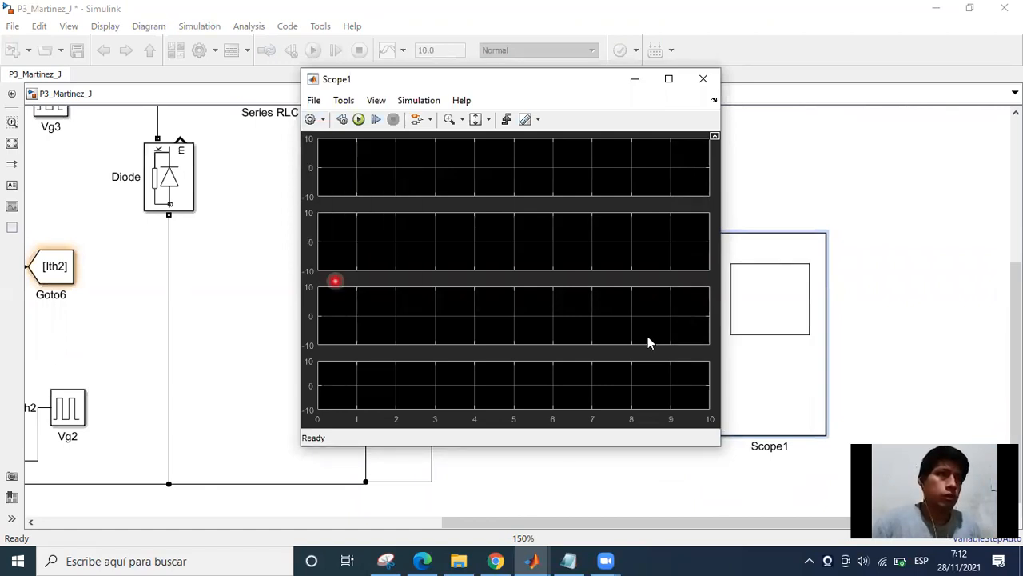
click(731, 359)
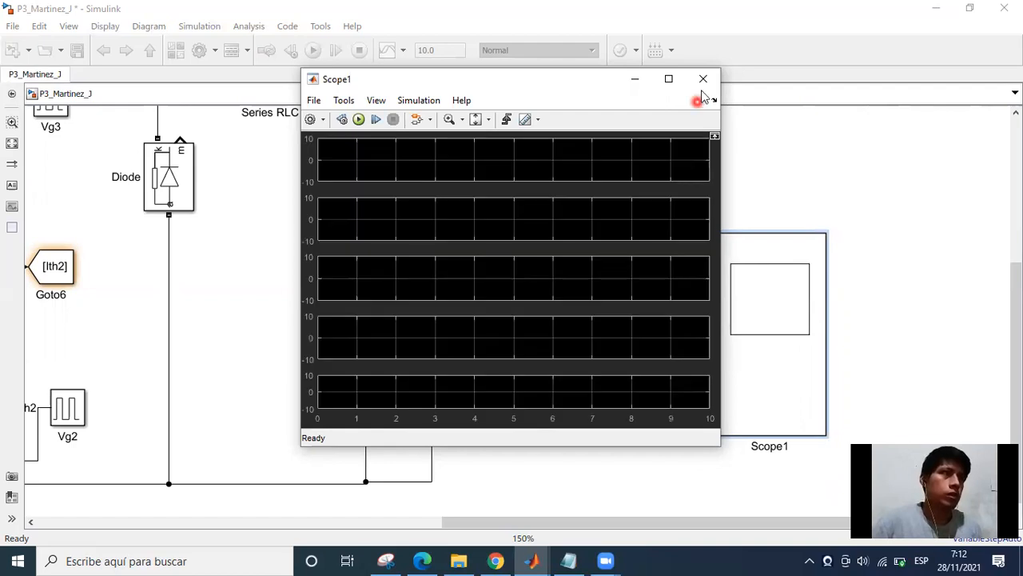
click(703, 78)
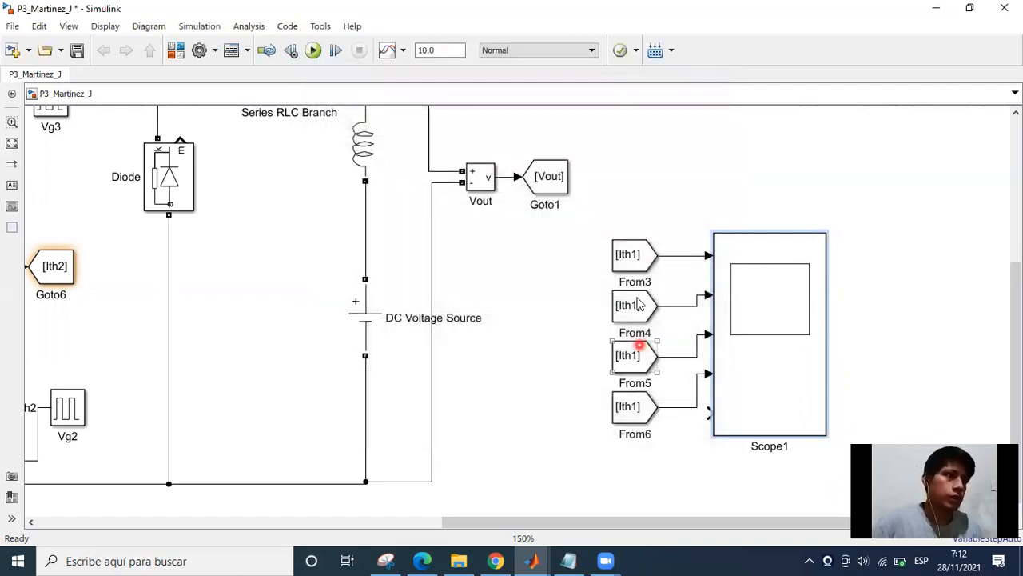
Enlarge the Scope1 block downward so its first four input ports line up with From3 to From6.
click(762, 422)
drag(827, 435, 824, 472)
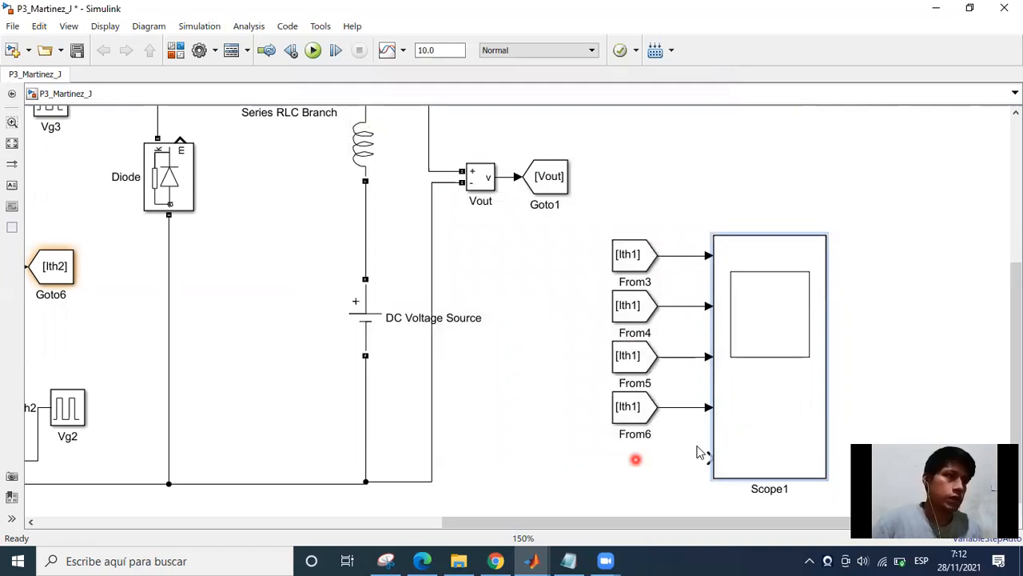
click(650, 459)
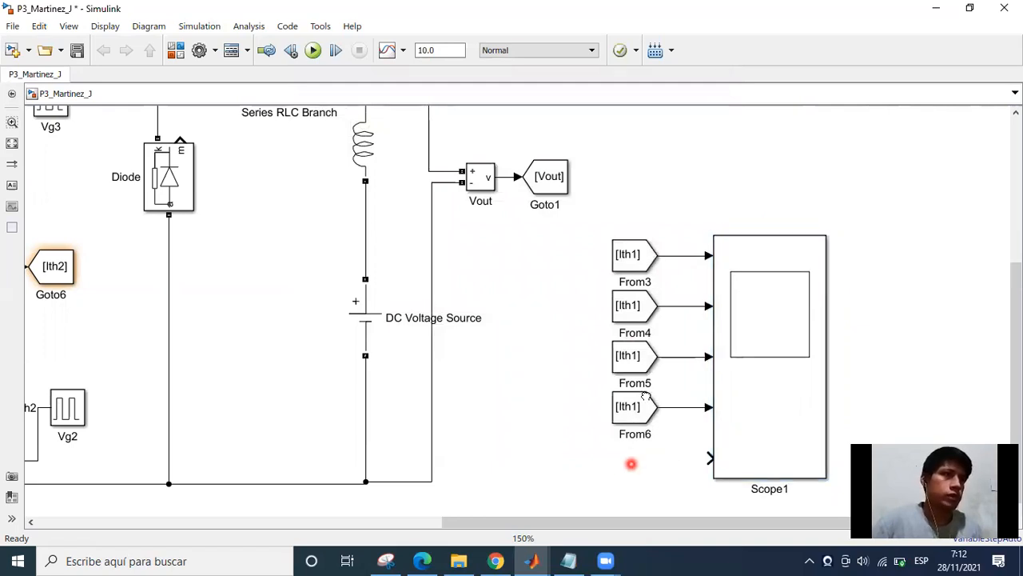
scroll(573, 462, down, 1)
drag(573, 463, 666, 401)
scroll(668, 414, down, 1)
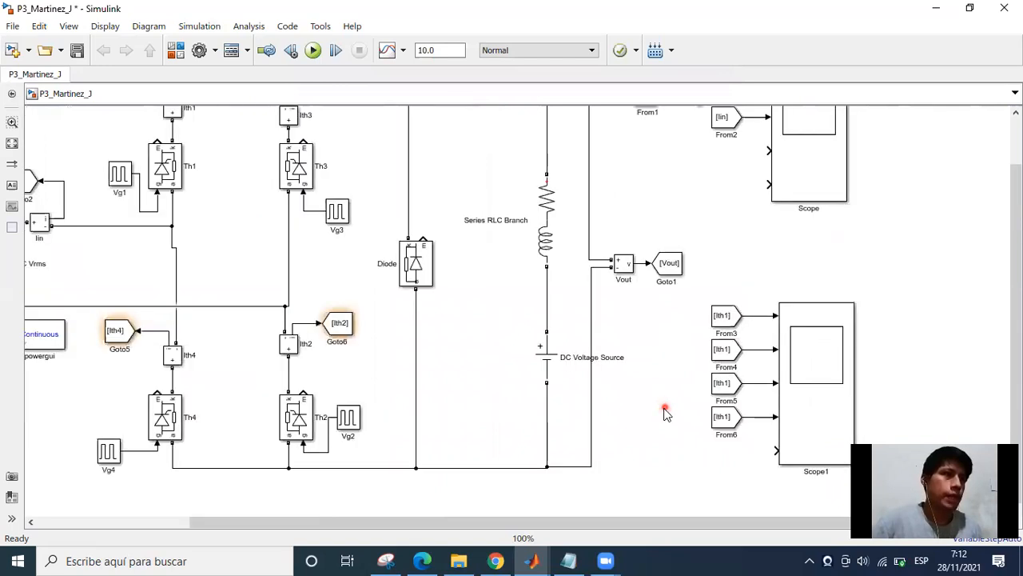
scroll(667, 414, down, 1)
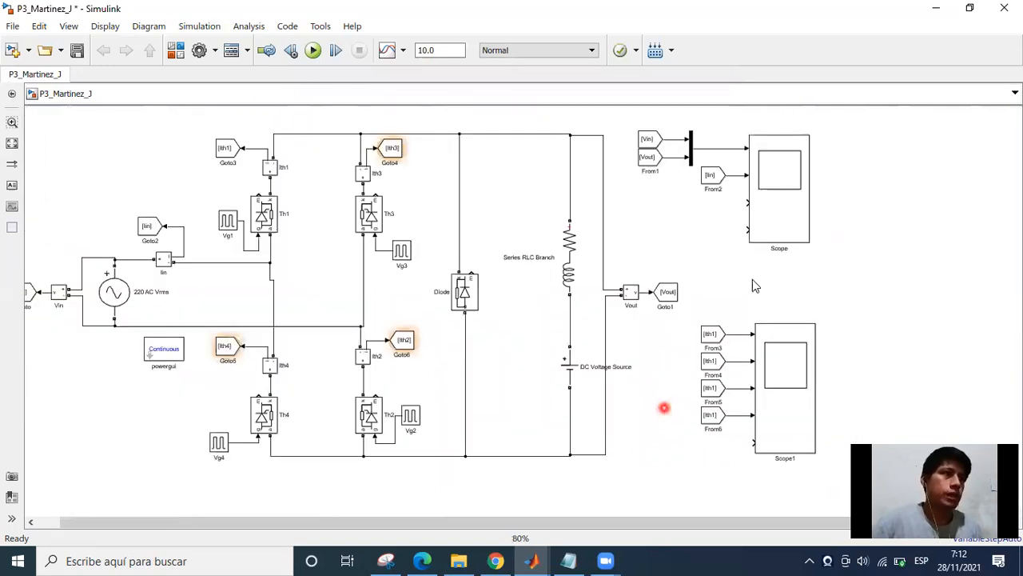
click(761, 252)
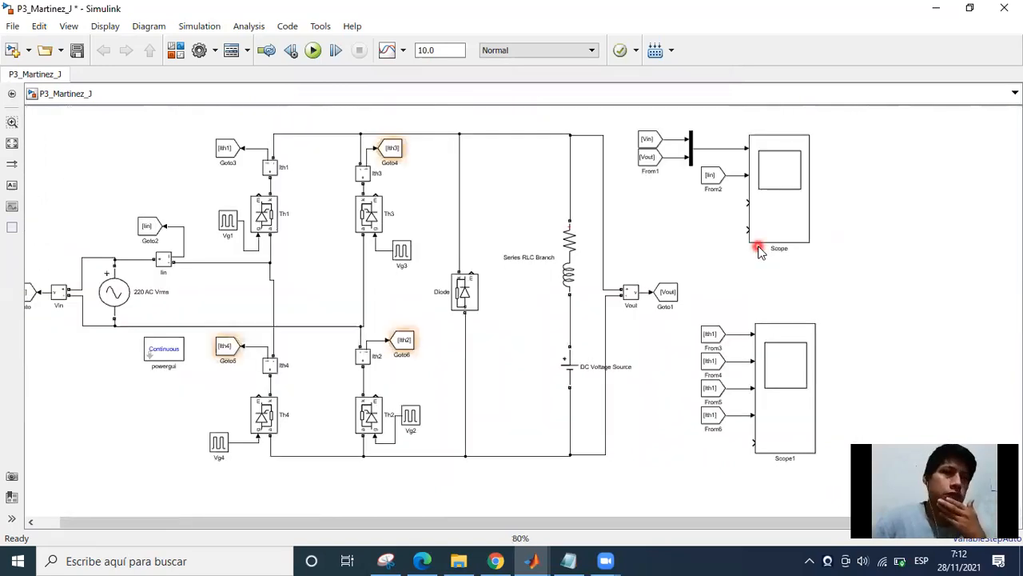
click(669, 276)
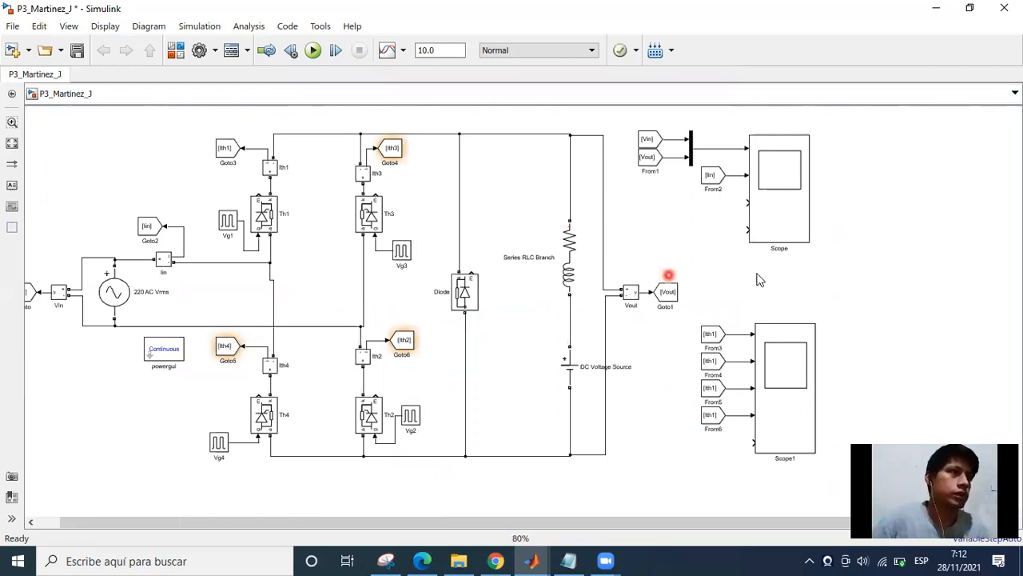
Set the Goto tag of the From4 block to Ith2.
click(721, 421)
scroll(720, 422, up, 3)
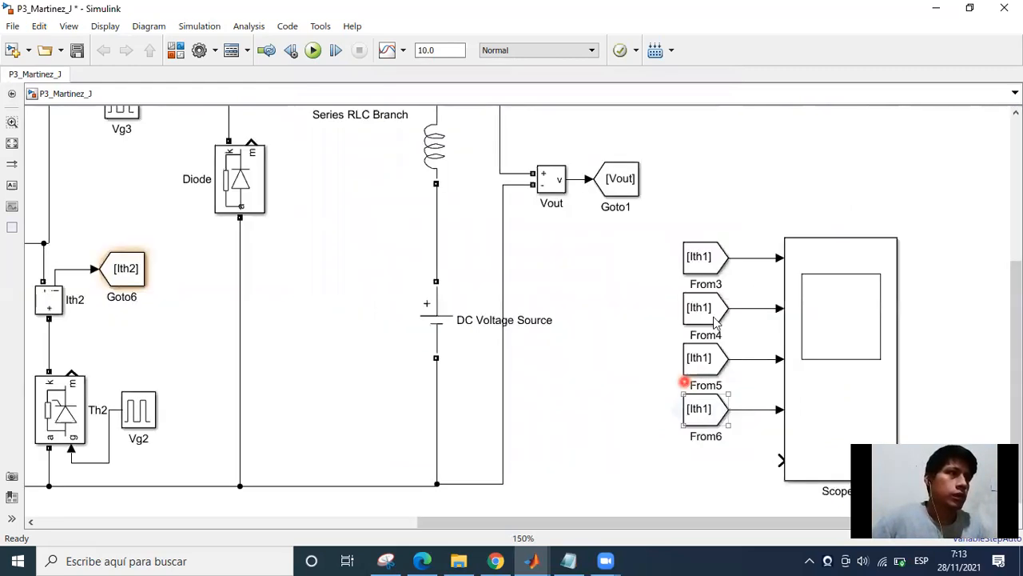
scroll(714, 316, up, 1)
click(712, 314)
click(698, 306)
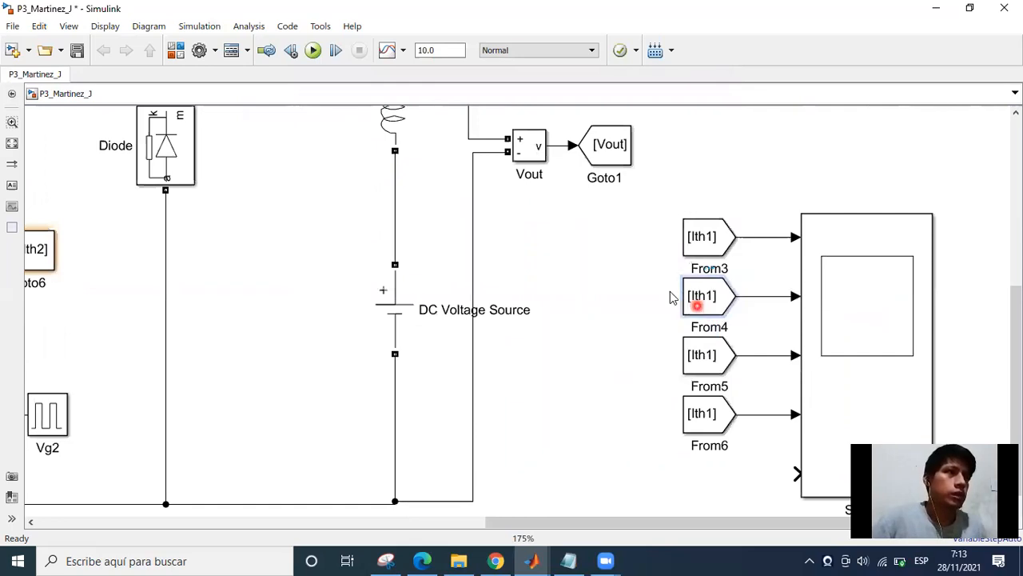
double_click(698, 306)
double_click(469, 324)
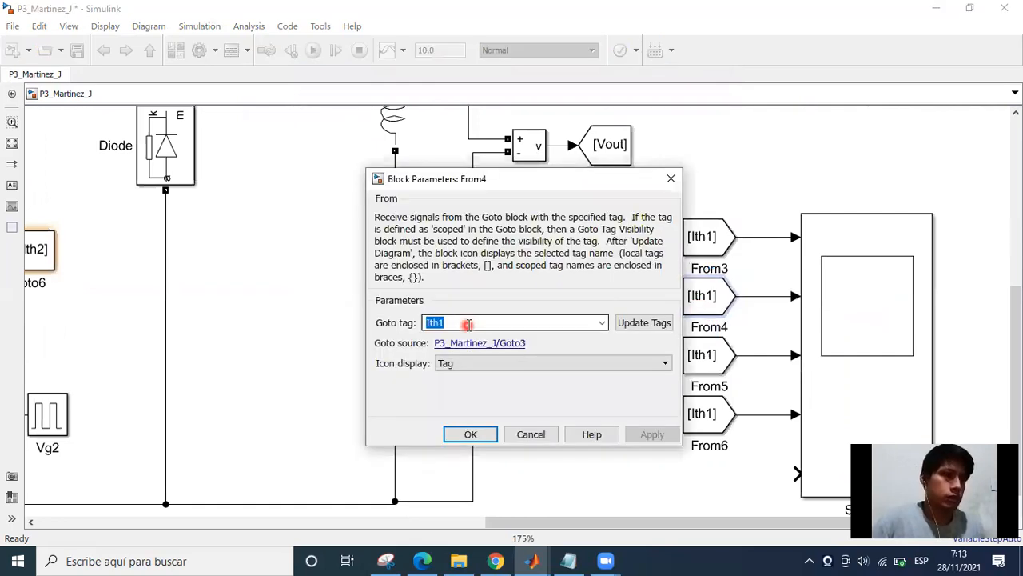
text(Ith2)
click(462, 365)
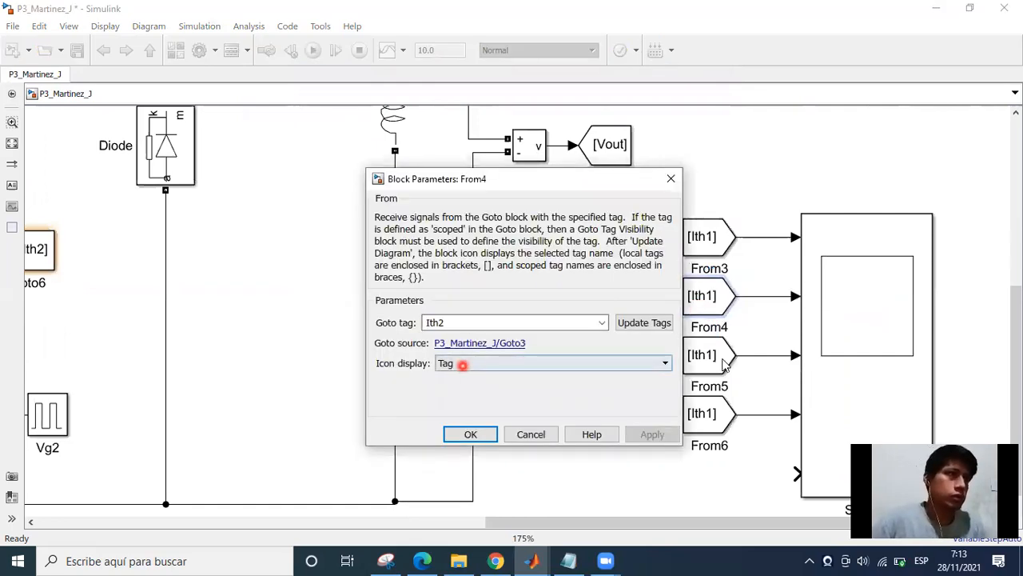
Set the Goto tag of the From5 block to Ith3.
click(704, 367)
double_click(469, 382)
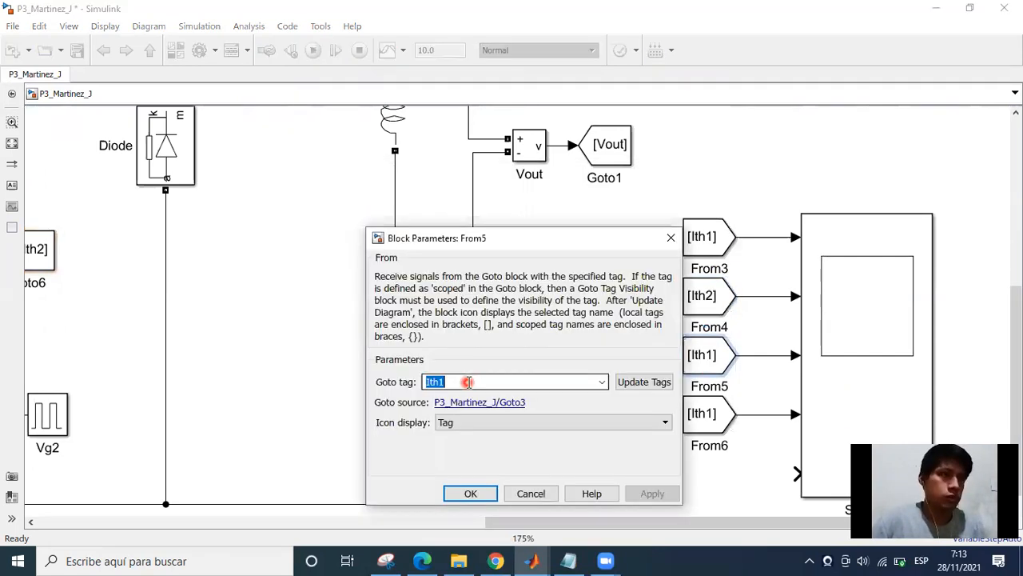
text(Ith3)
click(669, 402)
key(Return)
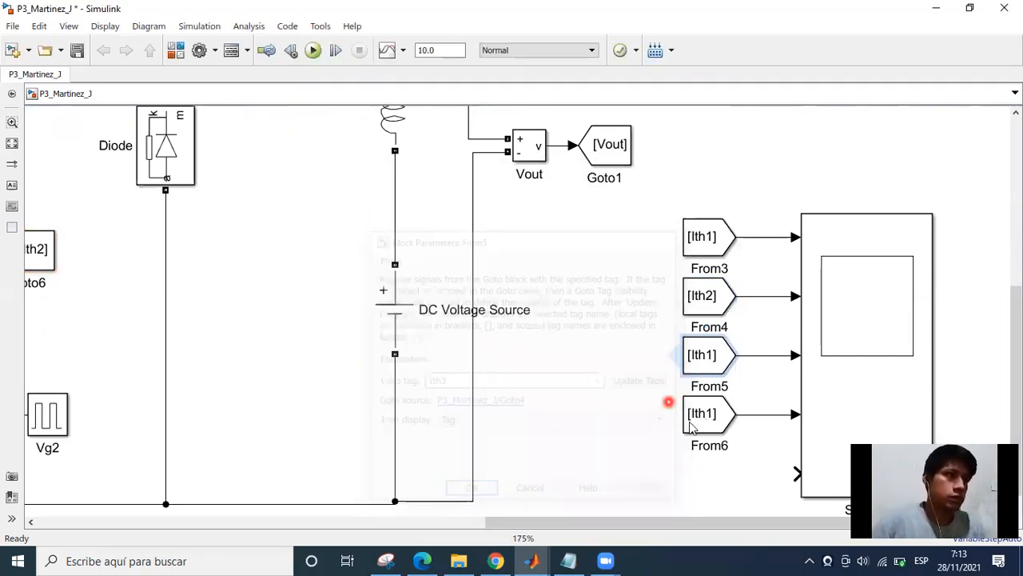
Set the Goto tag of the From6 block to Ith4.
double_click(708, 414)
click(445, 442)
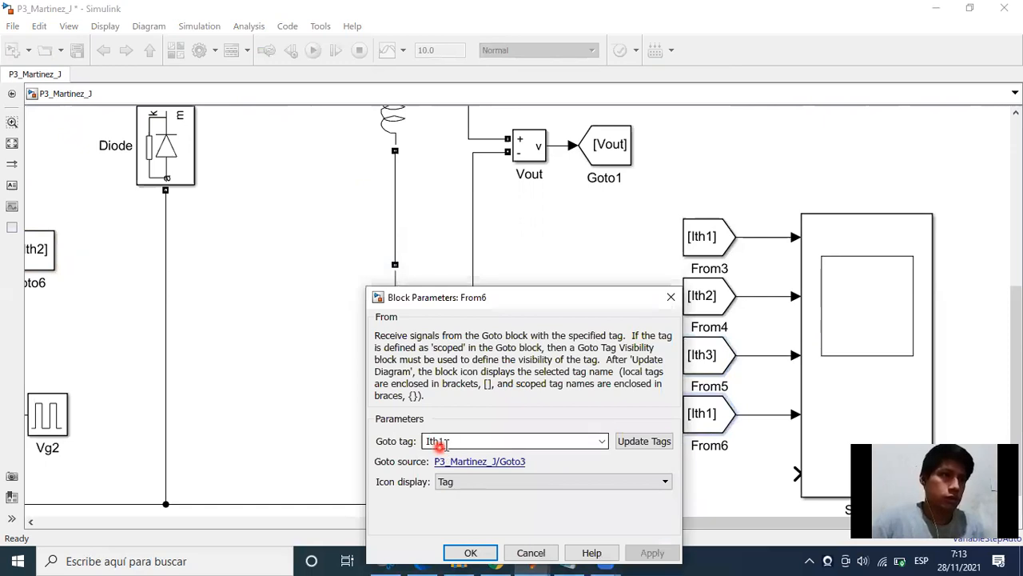
key(BackSpace)
text(4)
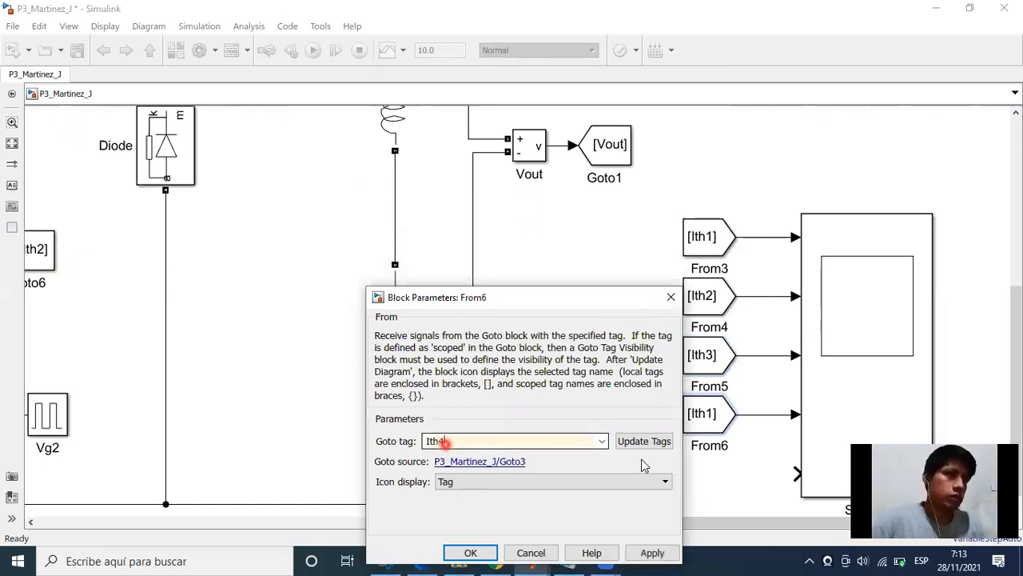
key(Return)
Duplicate the two-input Mux that feeds Scope and place the copy beside the From3 to From6 blocks.
scroll(631, 156, down, 2)
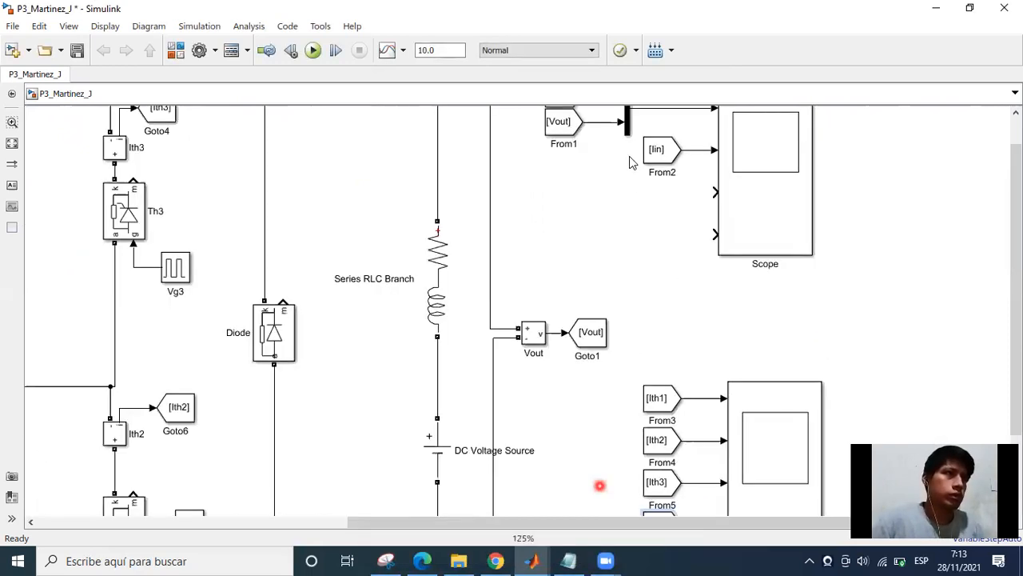
scroll(629, 144, up, 1)
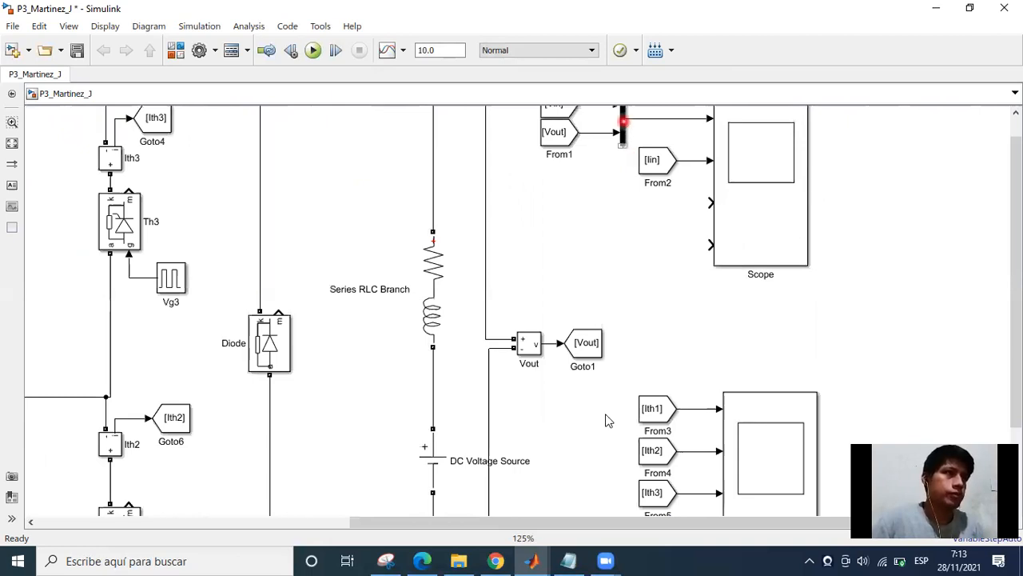
click(576, 461)
key(ctrl+v)
scroll(594, 260, down, 3)
drag(594, 260, 629, 380)
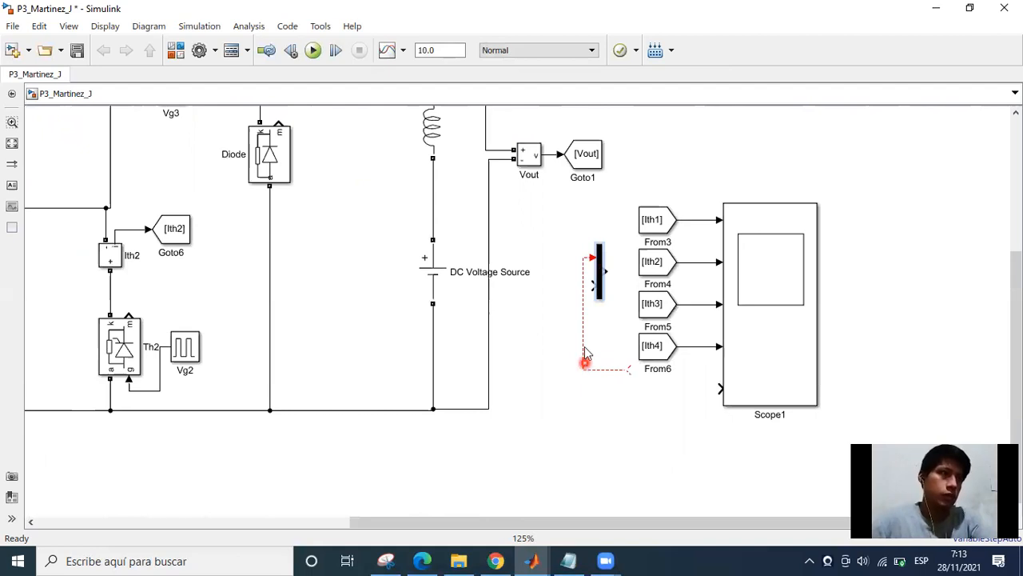
key(ctrl+z)
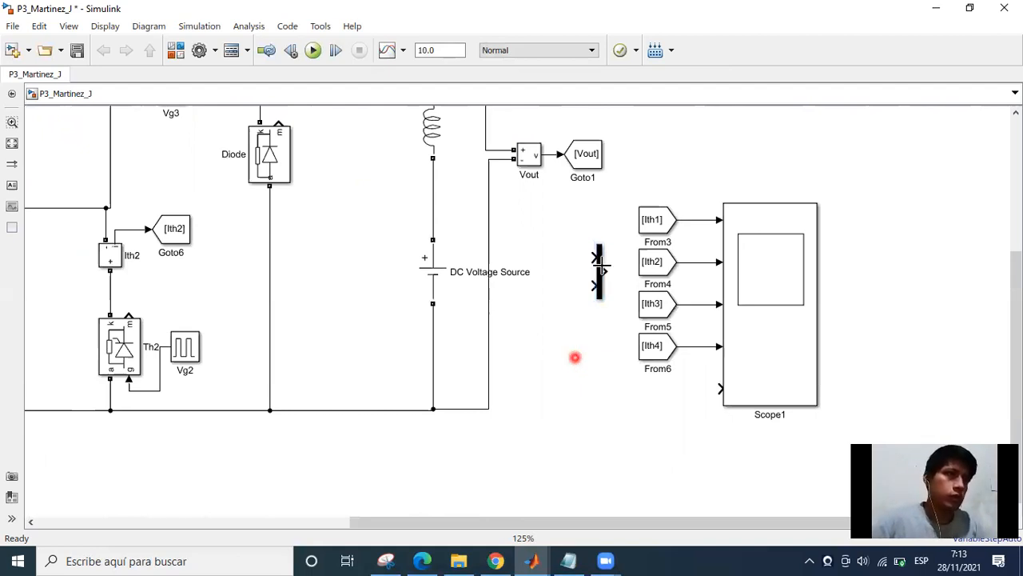
click(601, 271)
drag(603, 270, 616, 346)
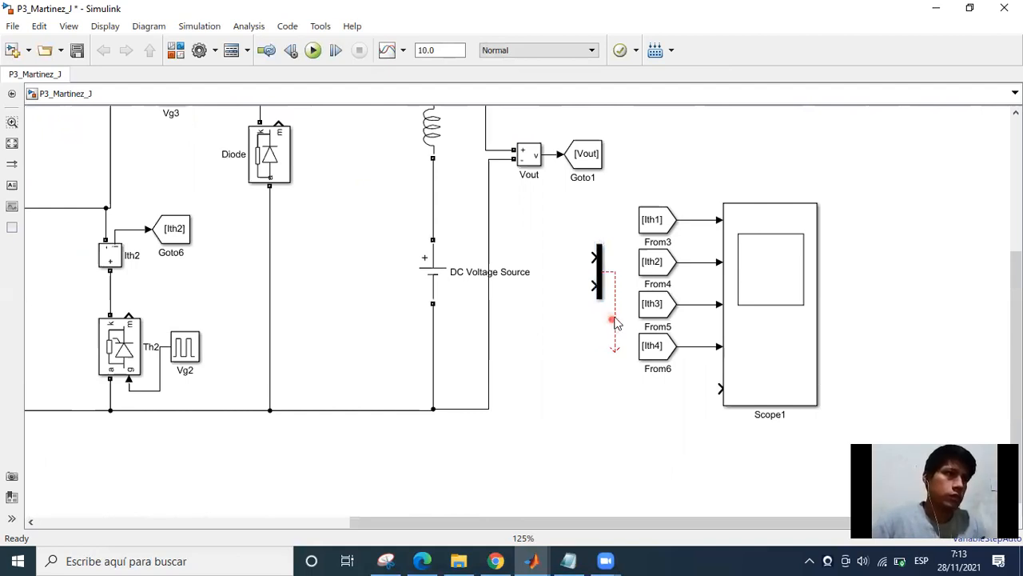
click(616, 314)
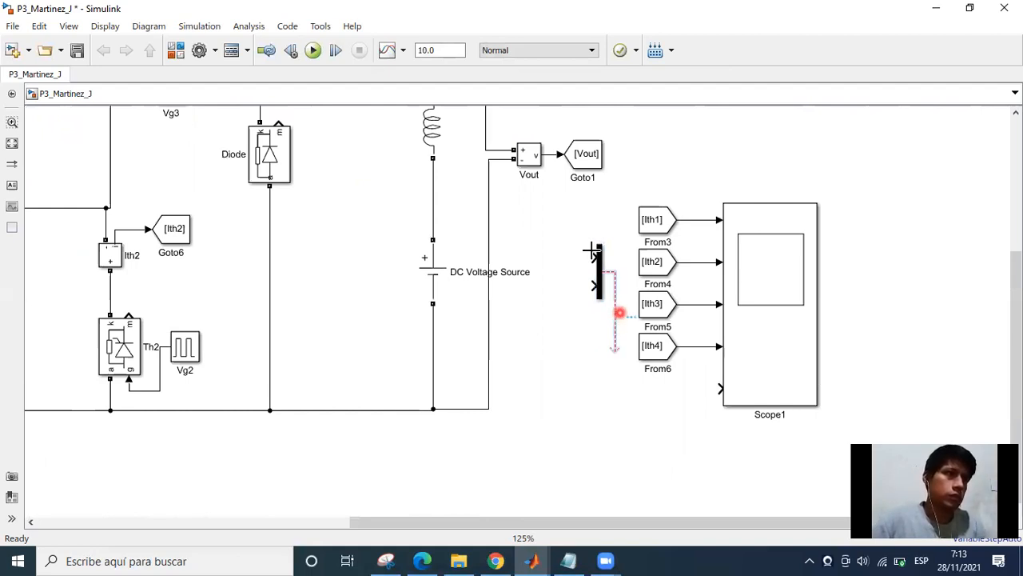
key(Delete)
Move the copied Mux below From6 and connect its output to the fifth input of Scope1.
scroll(577, 290, up, 2)
drag(571, 247, 551, 211)
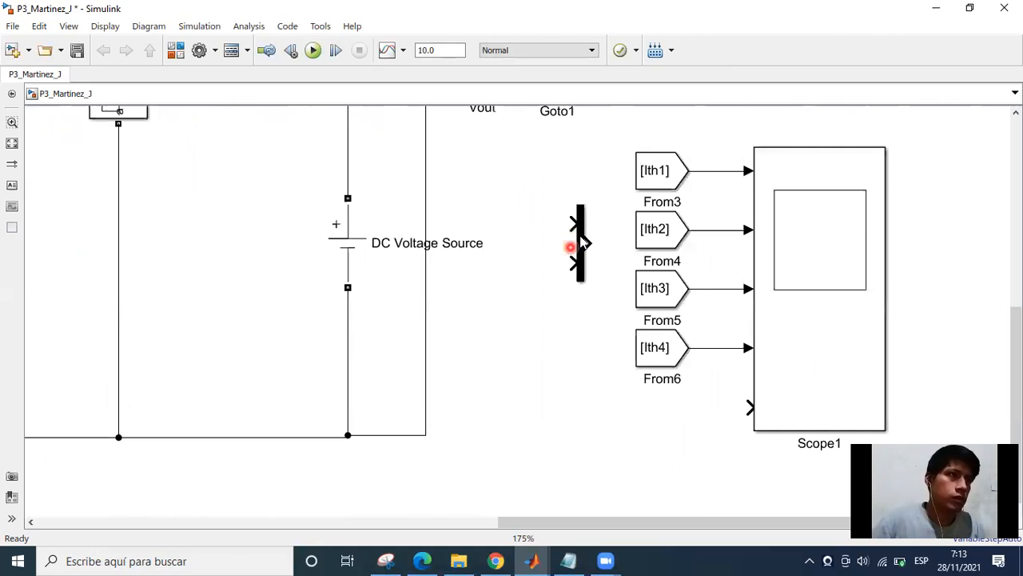
drag(570, 248, 647, 420)
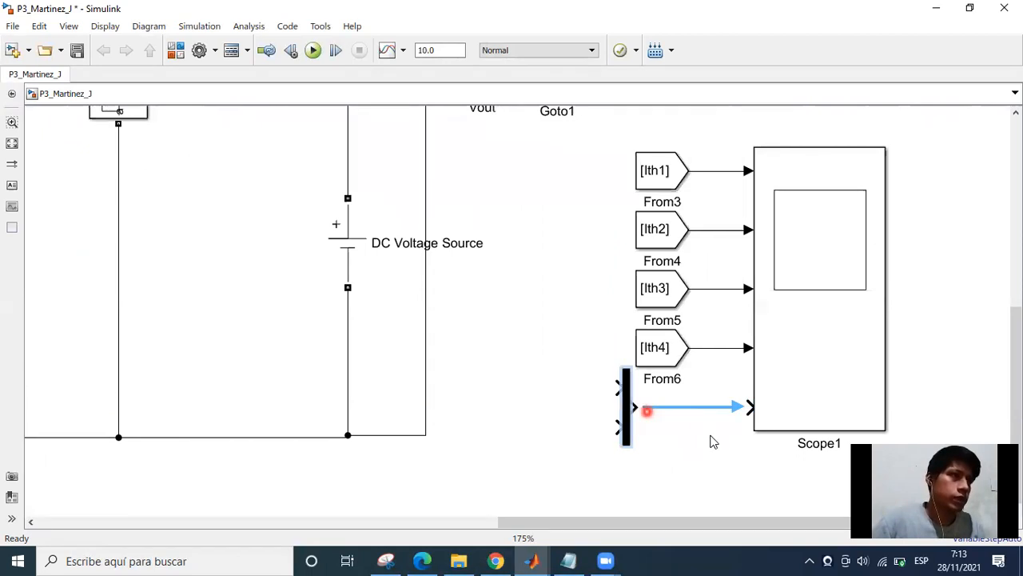
click(518, 397)
Examine the bridge thyristors Th1 to Th4 and their gate pulse generators, checking which thyristors form the pairs Th1–Th2 and Th3–Th4.
scroll(771, 402, down, 1)
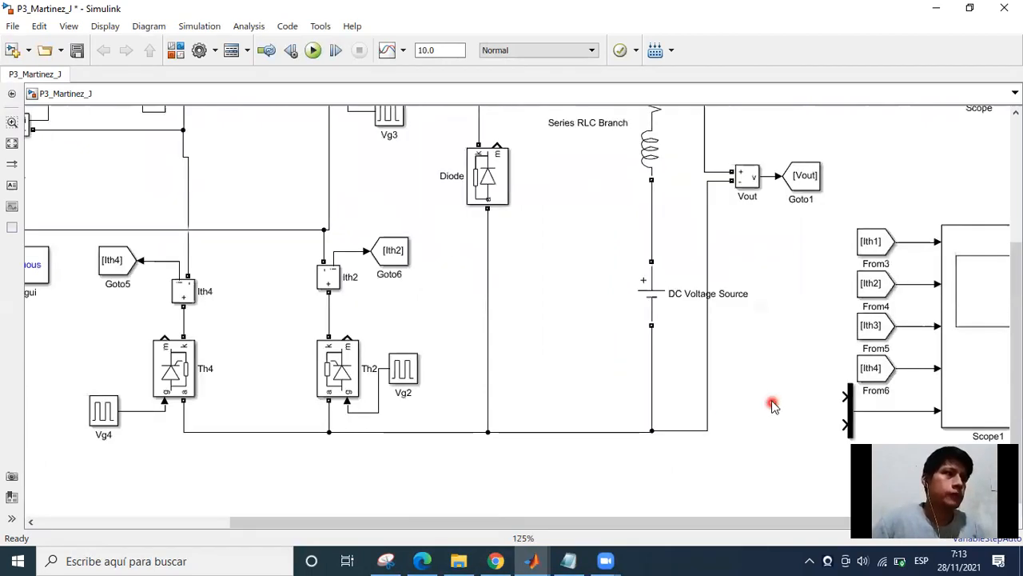
scroll(693, 375, down, 1)
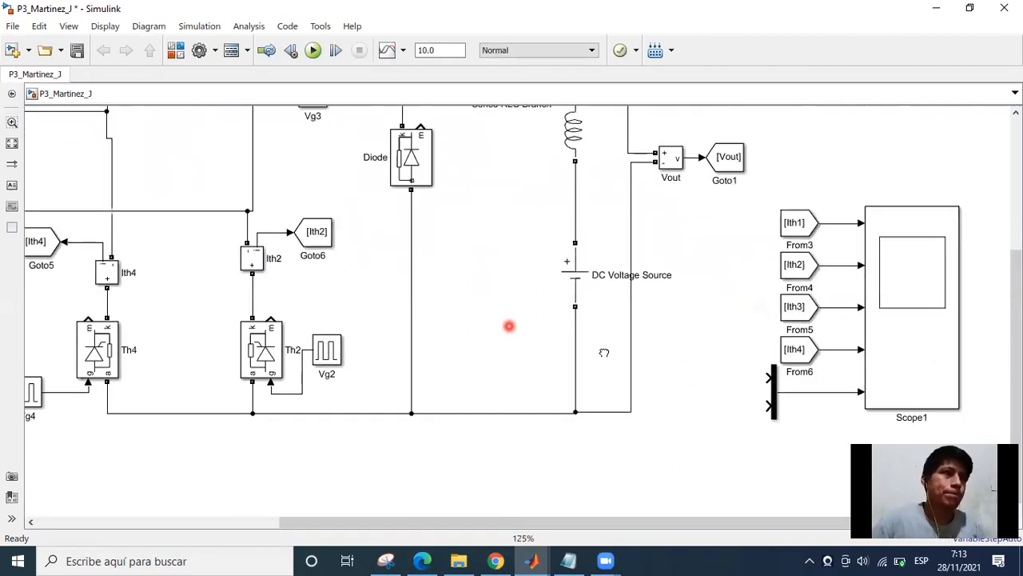
scroll(300, 220, down, 1)
click(324, 157)
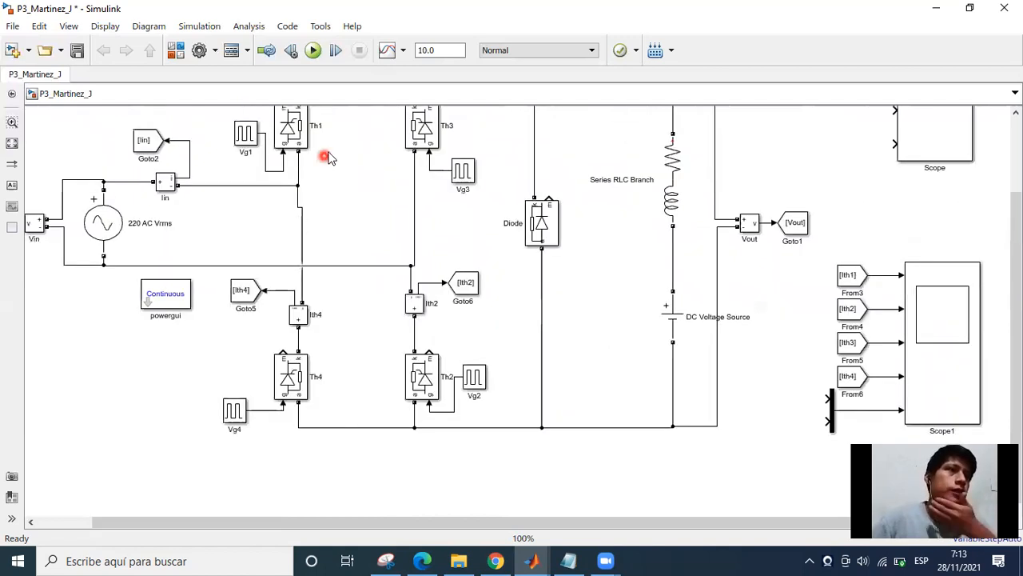
click(328, 153)
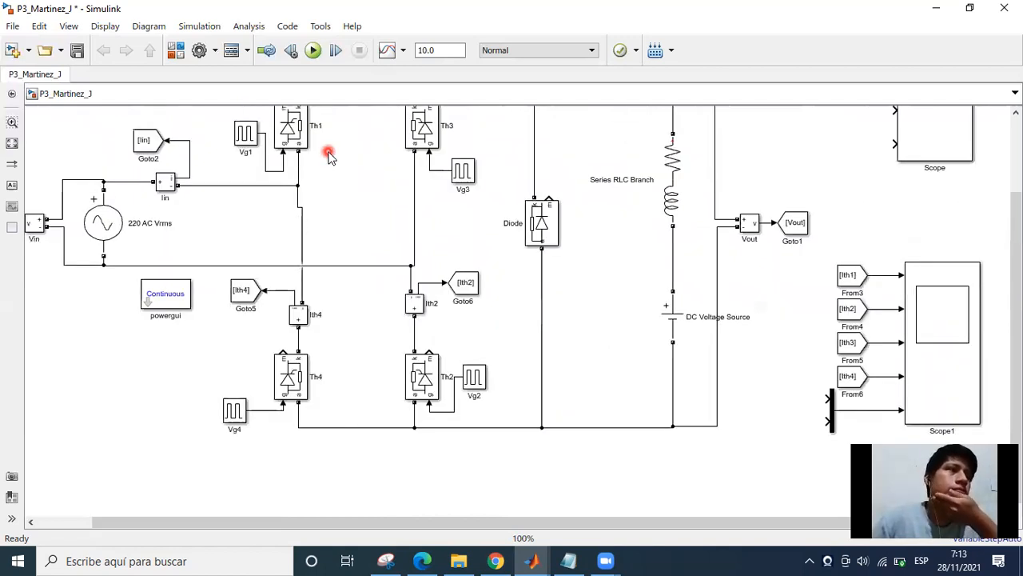
click(321, 179)
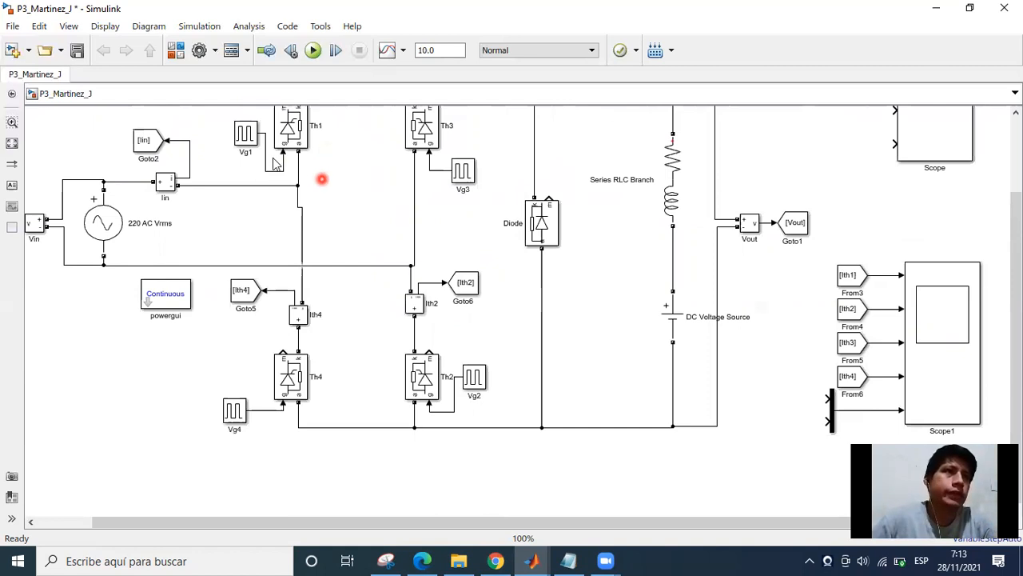
click(279, 134)
click(297, 142)
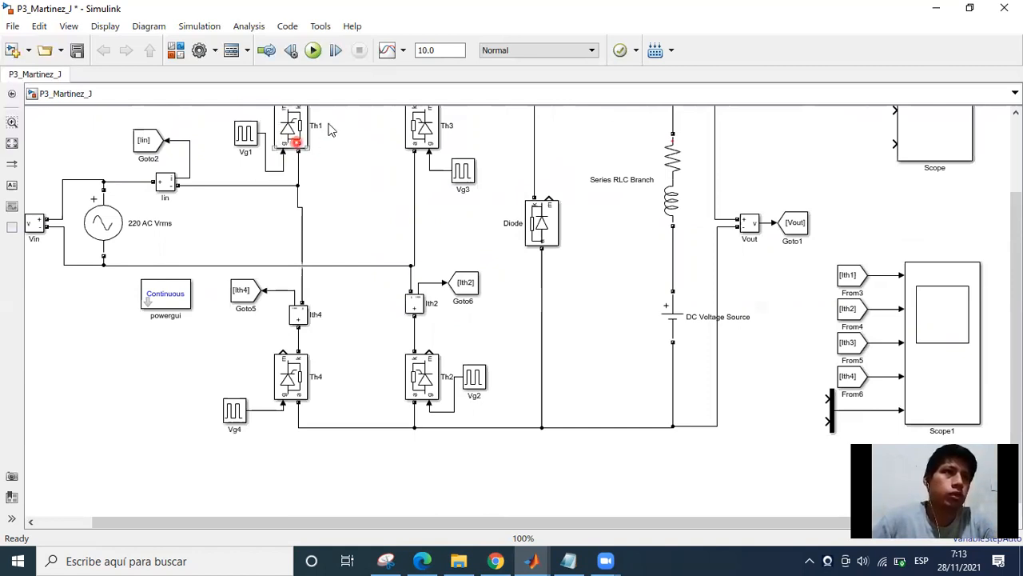
scroll(329, 128, up, 3)
drag(324, 169, 321, 232)
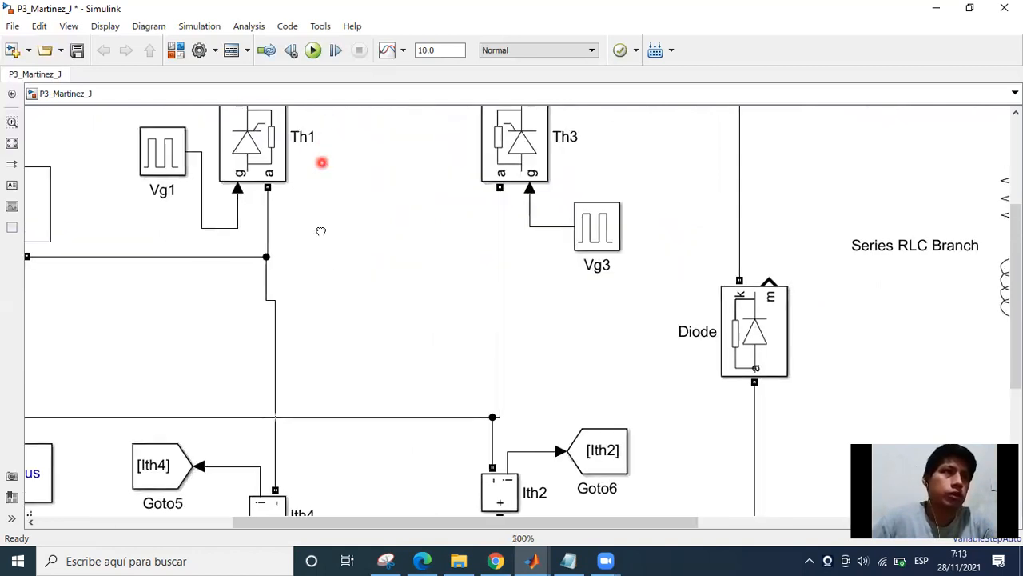
scroll(318, 222, down, 5)
scroll(315, 216, down, 1)
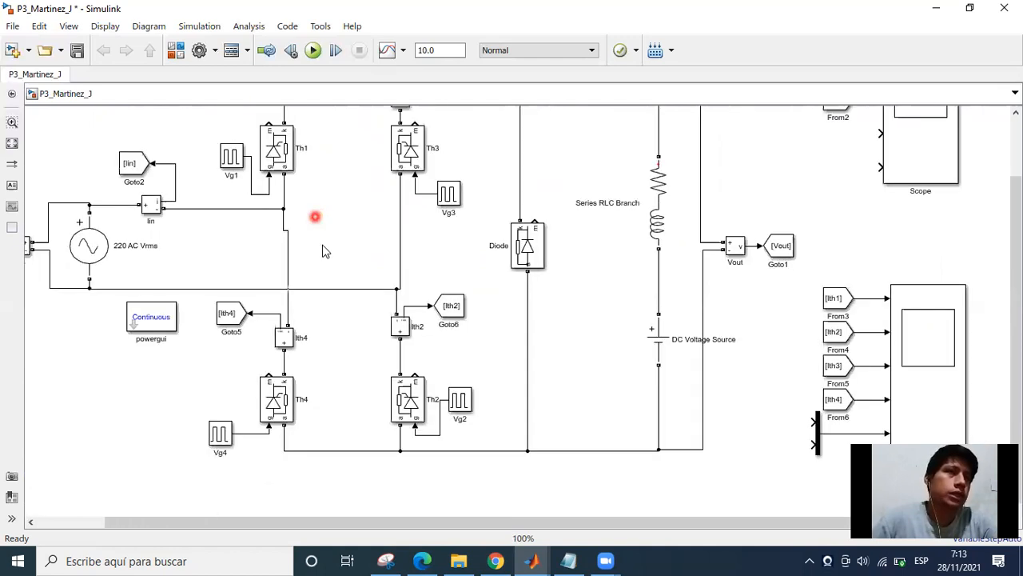
click(269, 149)
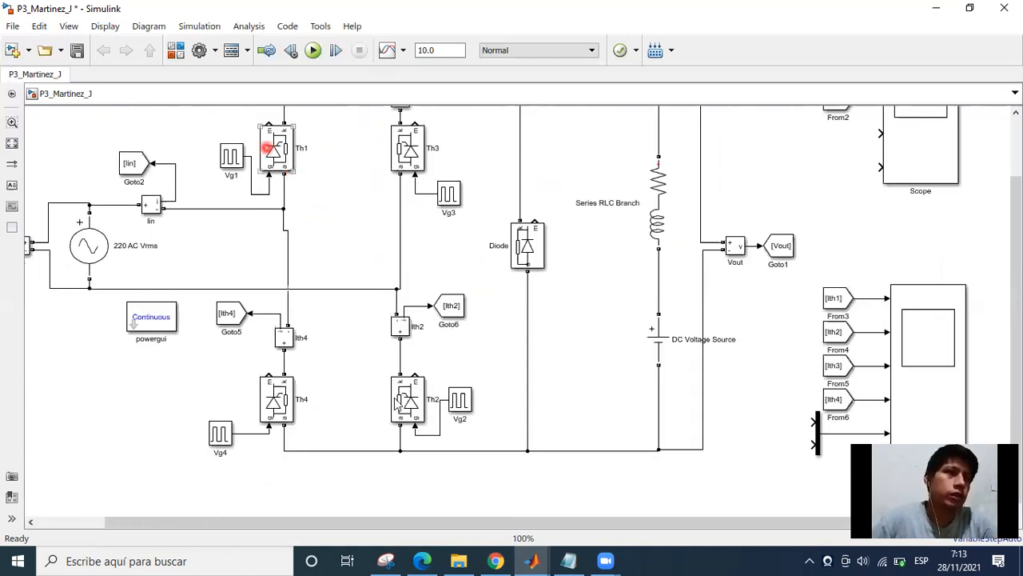
click(409, 409)
click(421, 406)
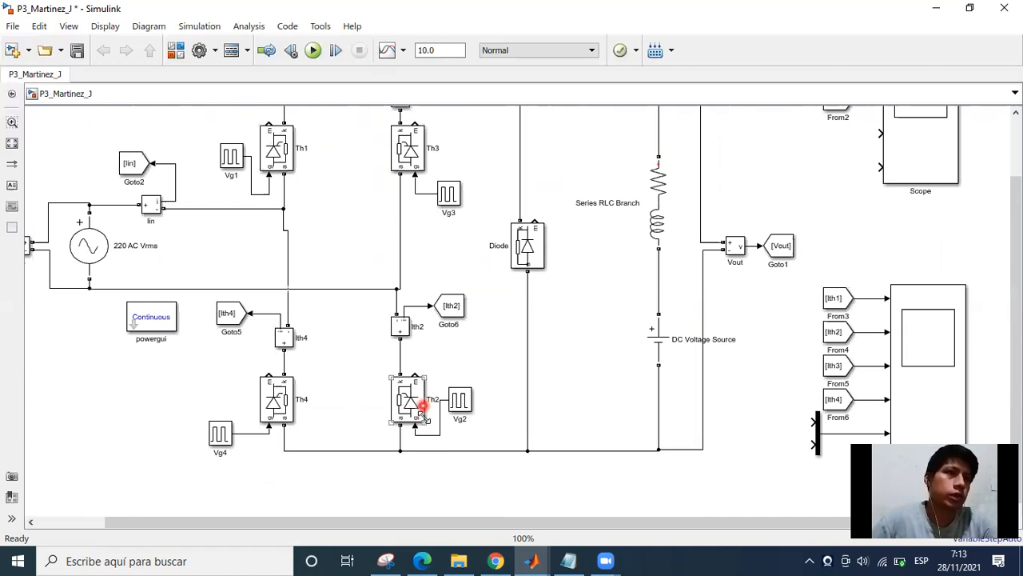
click(424, 398)
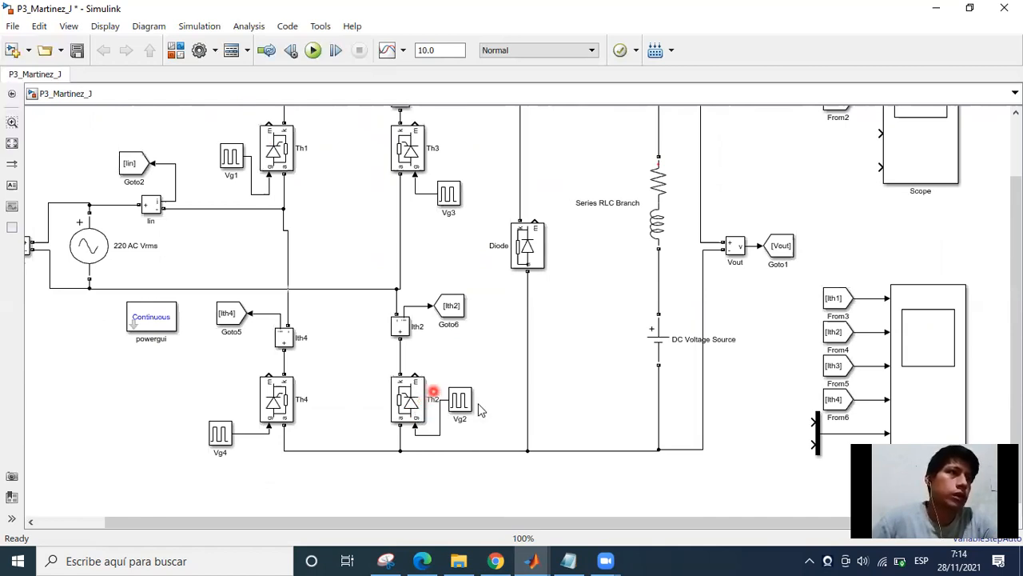
click(583, 413)
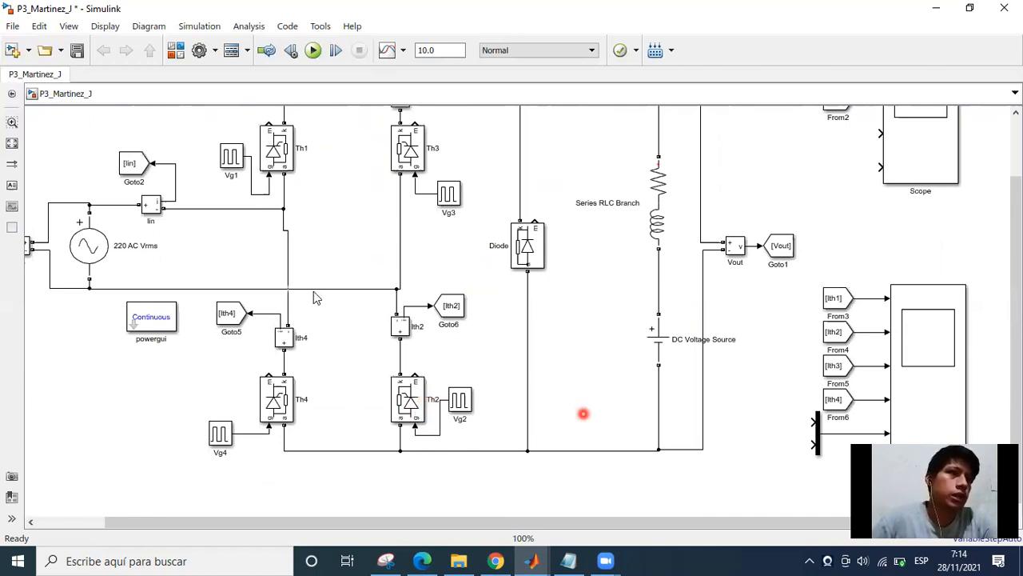
click(281, 163)
click(295, 428)
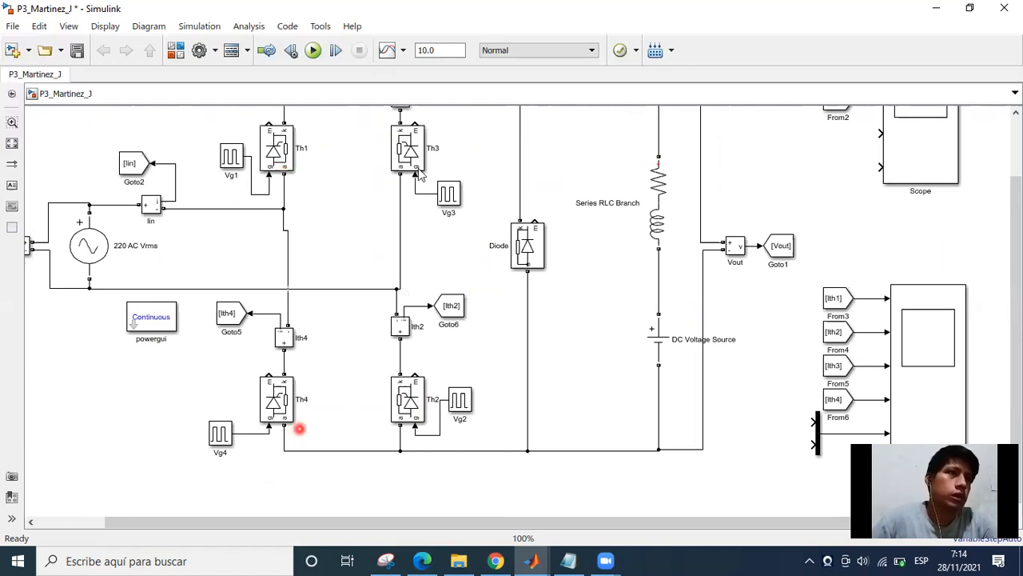
click(301, 375)
click(469, 150)
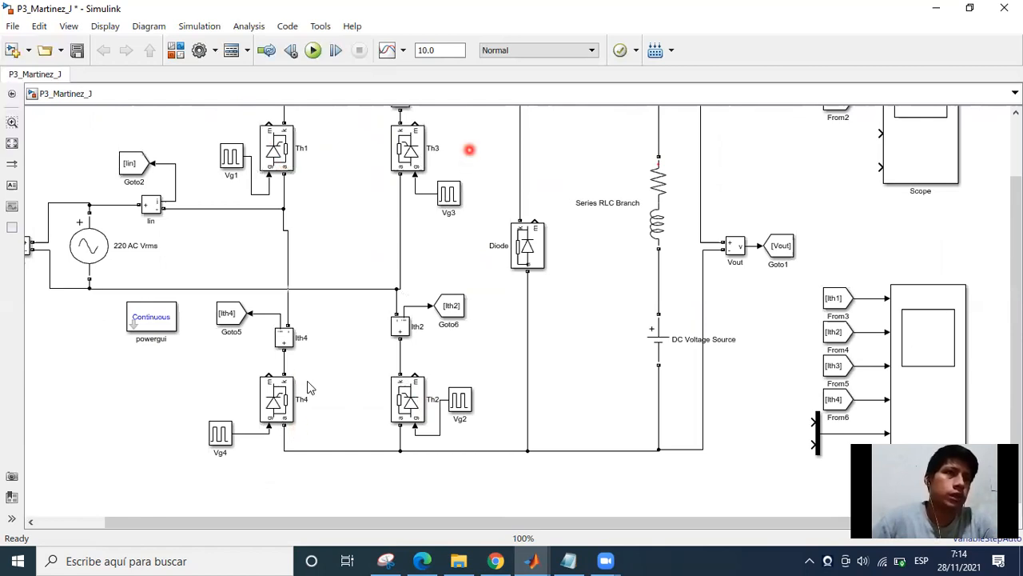
click(321, 377)
click(343, 436)
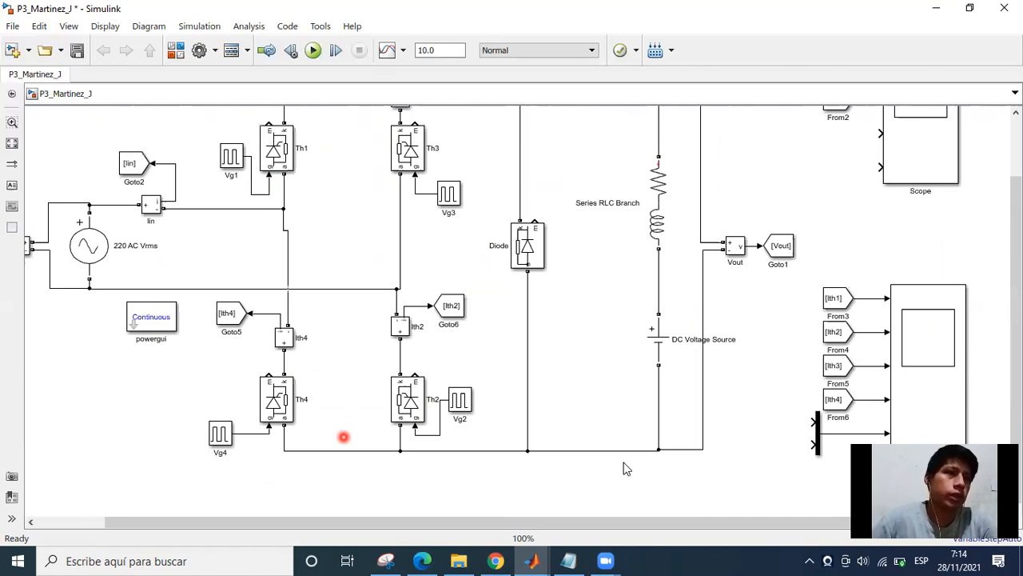
drag(538, 457, 454, 457)
drag(580, 433, 503, 421)
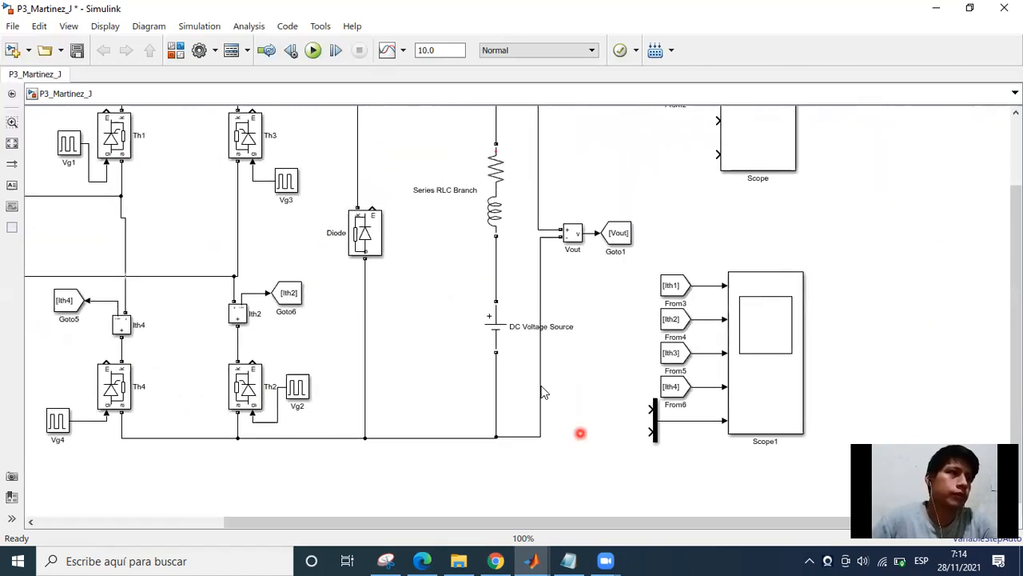
scroll(541, 386, up, 1)
drag(541, 385, 455, 344)
scroll(550, 344, down, 2)
drag(454, 297, 418, 275)
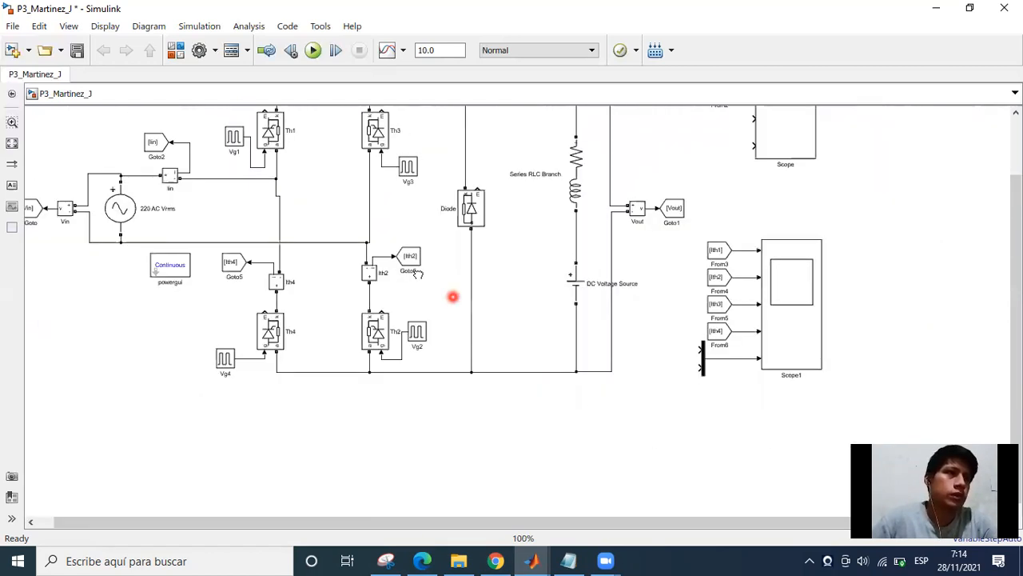
scroll(478, 326, down, 1)
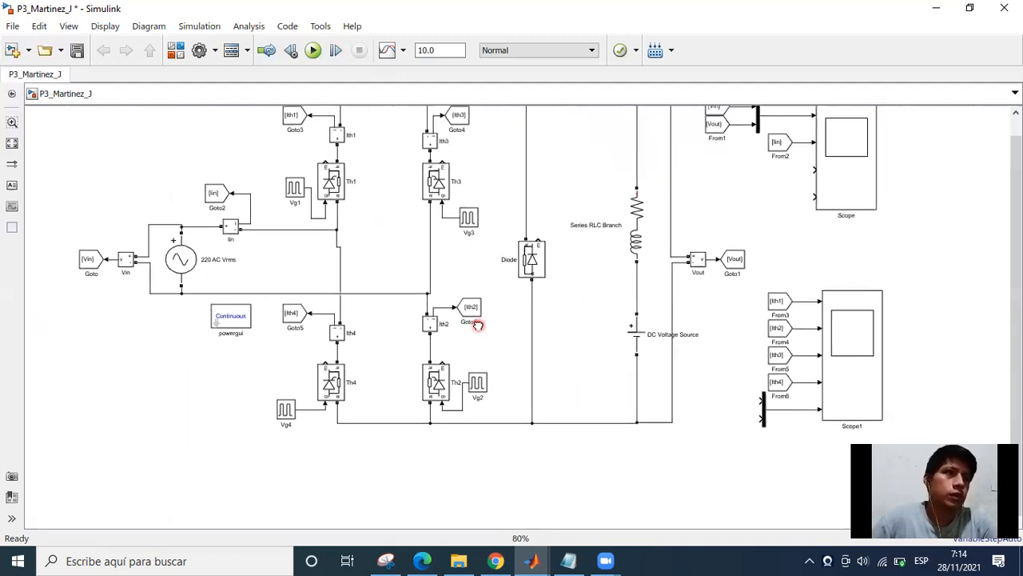
click(367, 239)
Move the Vg1 pulse generator farther from Th1 and shift the vertical segment of its gate line.
scroll(304, 252, up, 2)
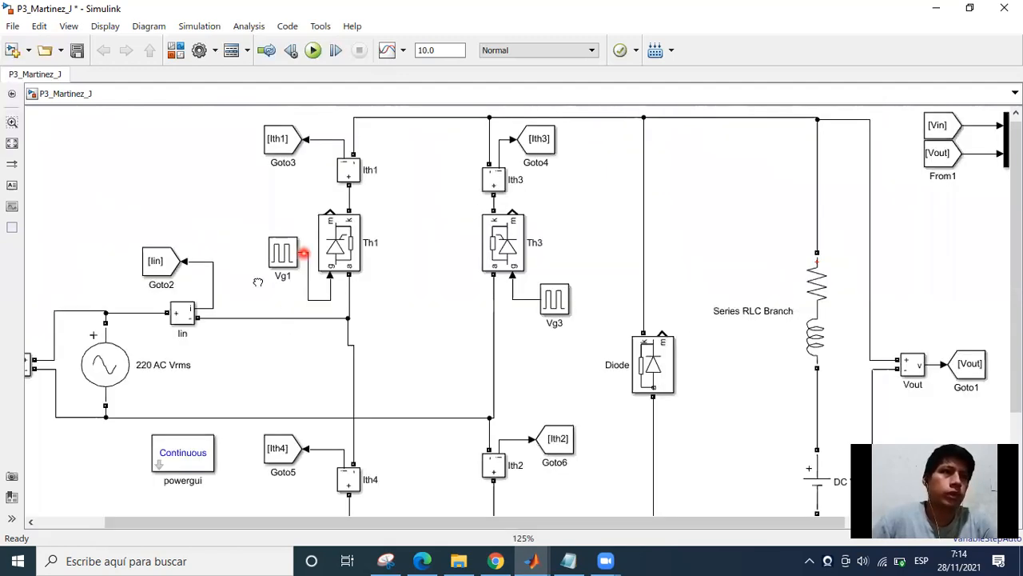
scroll(262, 257, up, 1)
drag(252, 234, 229, 210)
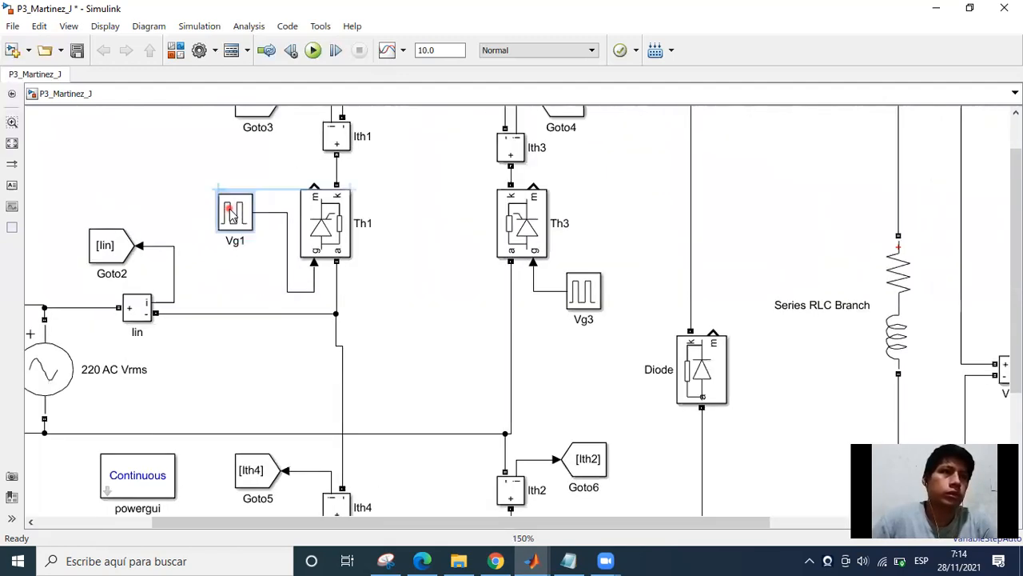
click(268, 247)
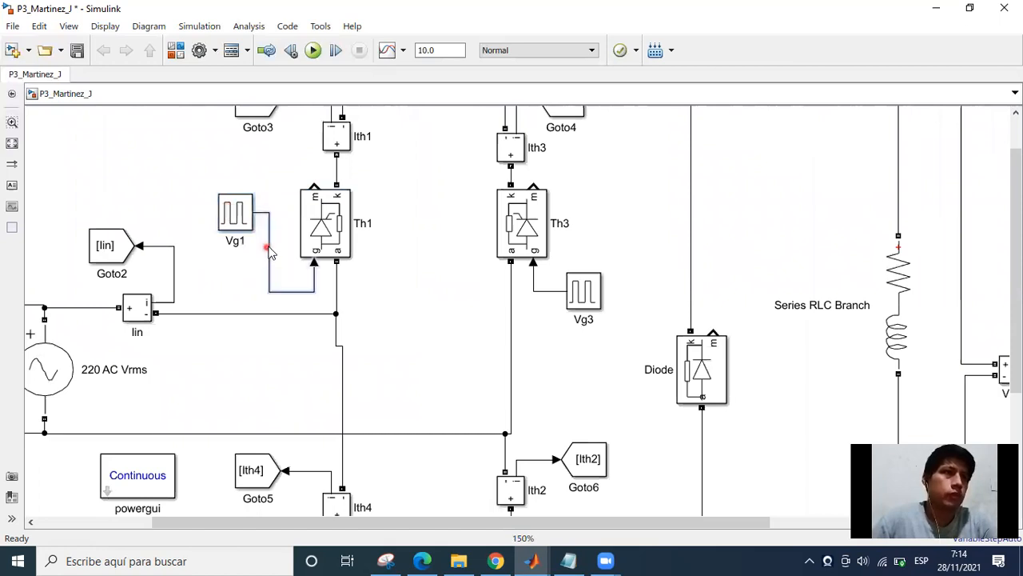
Reposition the Vg3 pulse generator below and beside Th3, keeping its line to the thyristor's gate.
drag(582, 301, 617, 284)
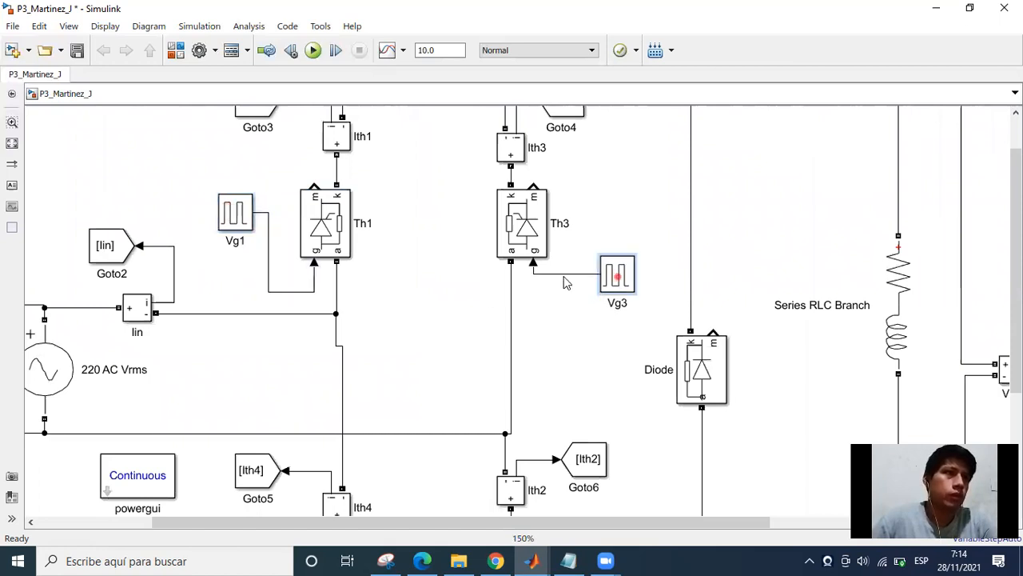
click(562, 274)
click(619, 272)
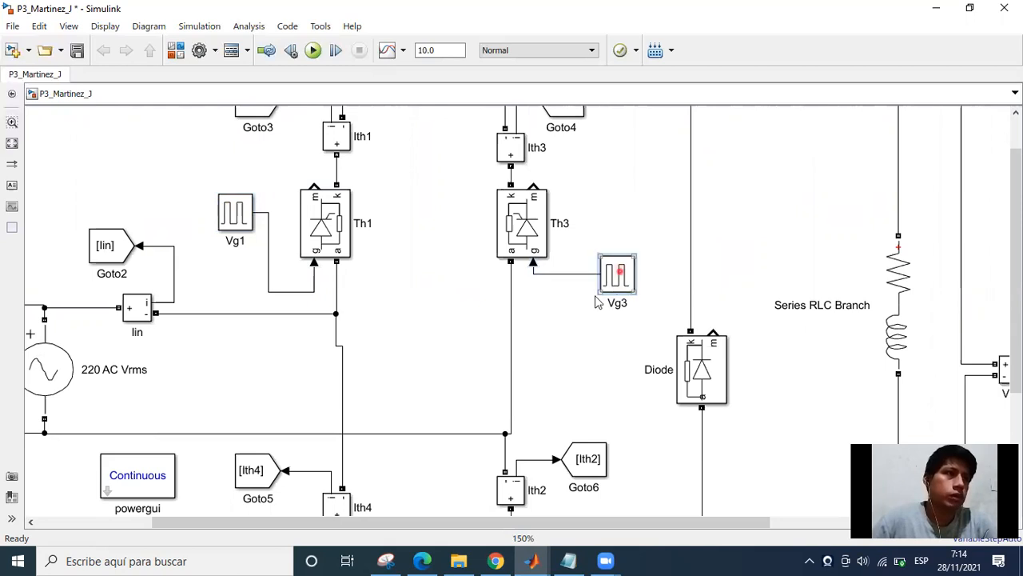
drag(620, 272, 594, 296)
drag(556, 347, 587, 306)
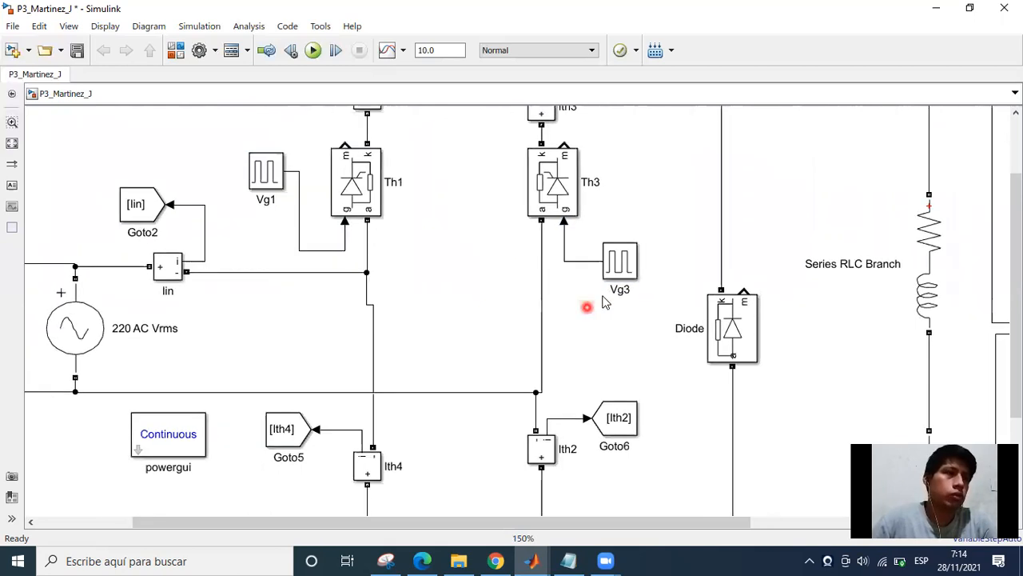
drag(547, 383, 576, 357)
drag(296, 318, 297, 321)
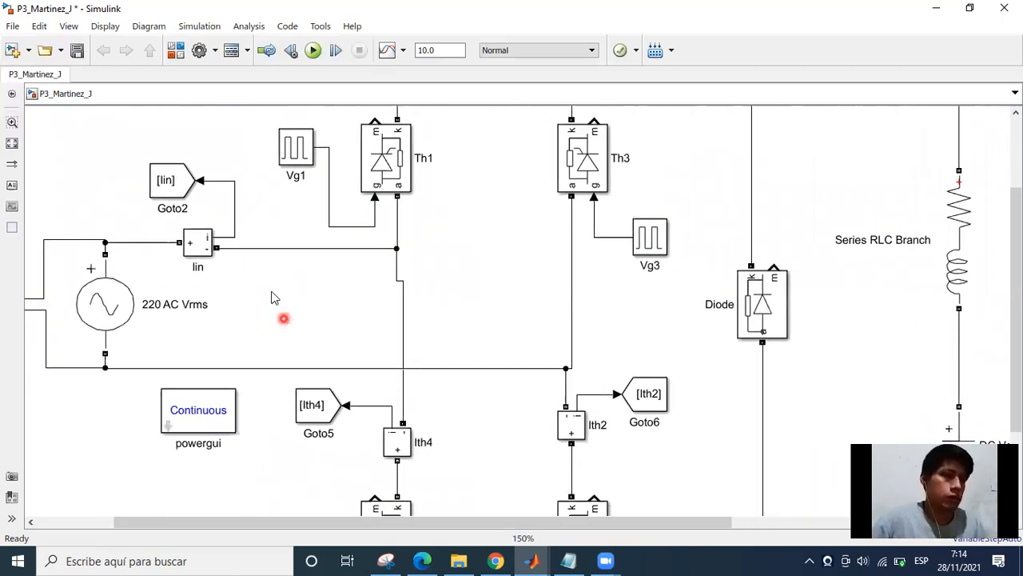
Copy the Iin Goto block to a spot below Vg1 and connect it to Vg1's gate line.
drag(216, 199, 325, 228)
drag(362, 214, 369, 214)
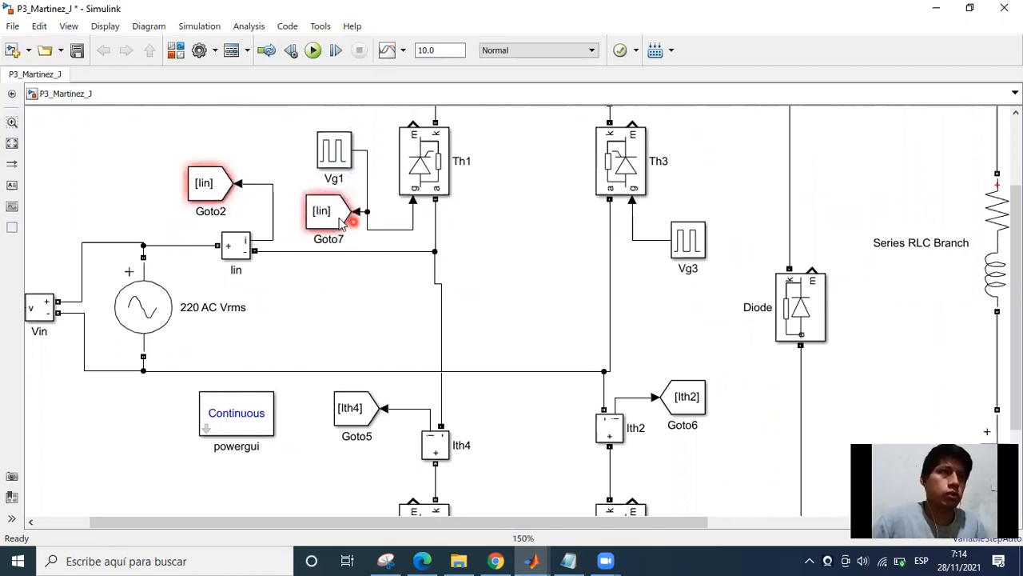
Try to set the tag of the Goto block on Vg1's gate line to Vg1-Vg2.
double_click(353, 222)
click(438, 172)
key(BackSpace)
key(BackSpace)
key(BackSpace)
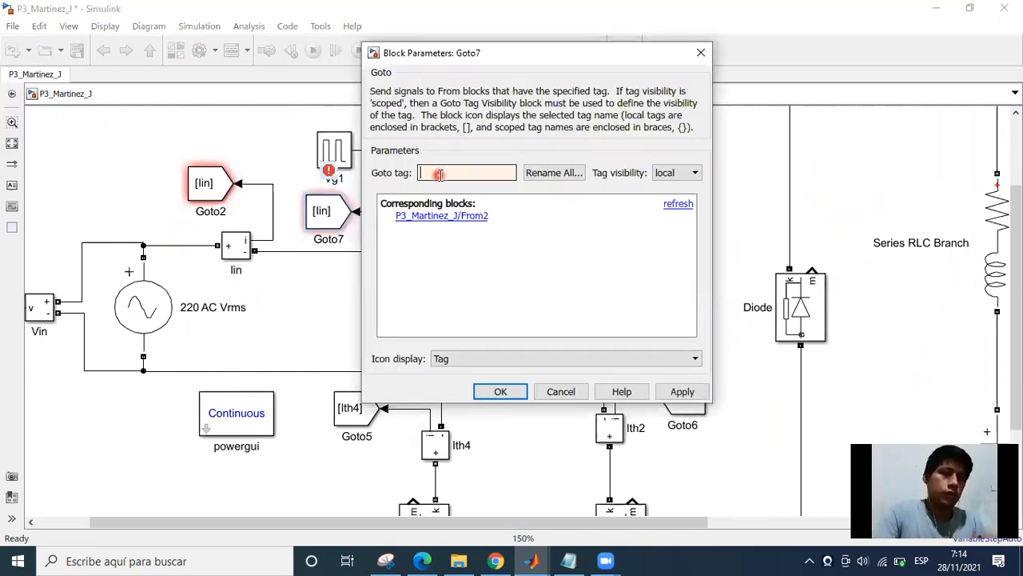
text(Vg)
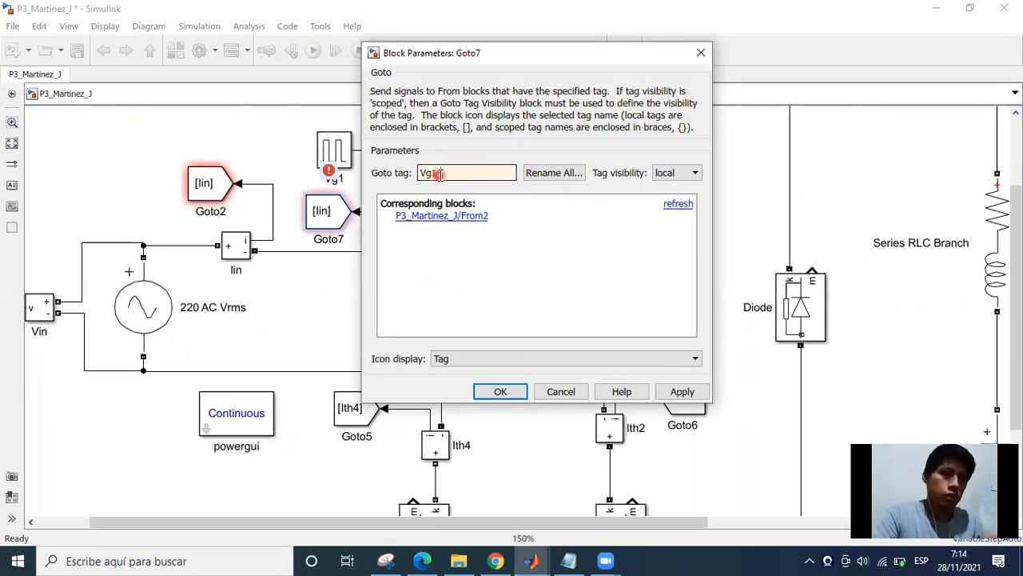
text(1-Vg2)
click(506, 388)
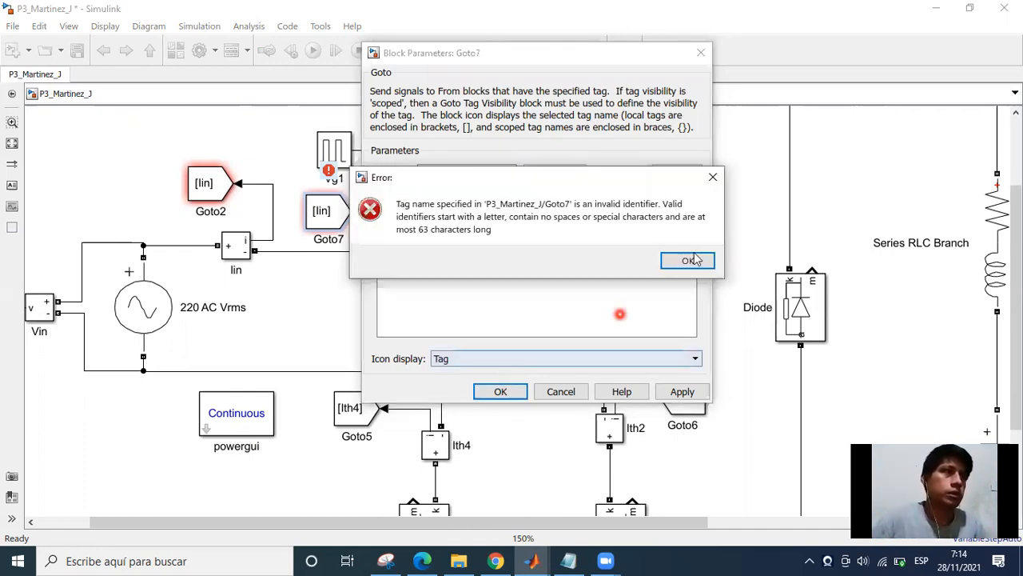
click(688, 261)
Correct the tag of the Goto block on Vg1's gate line to Vg1_2.
click(435, 172)
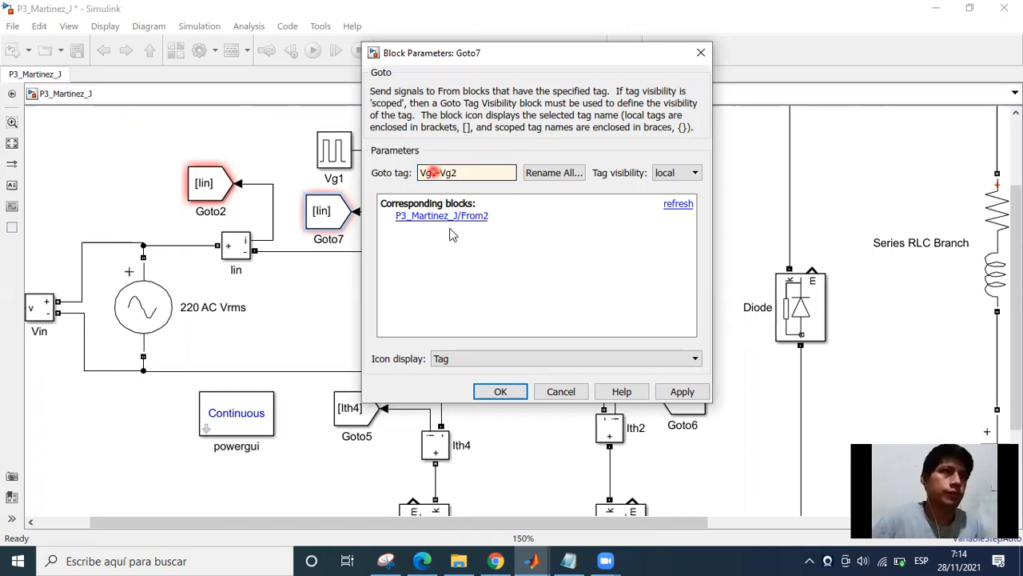
key(Delete)
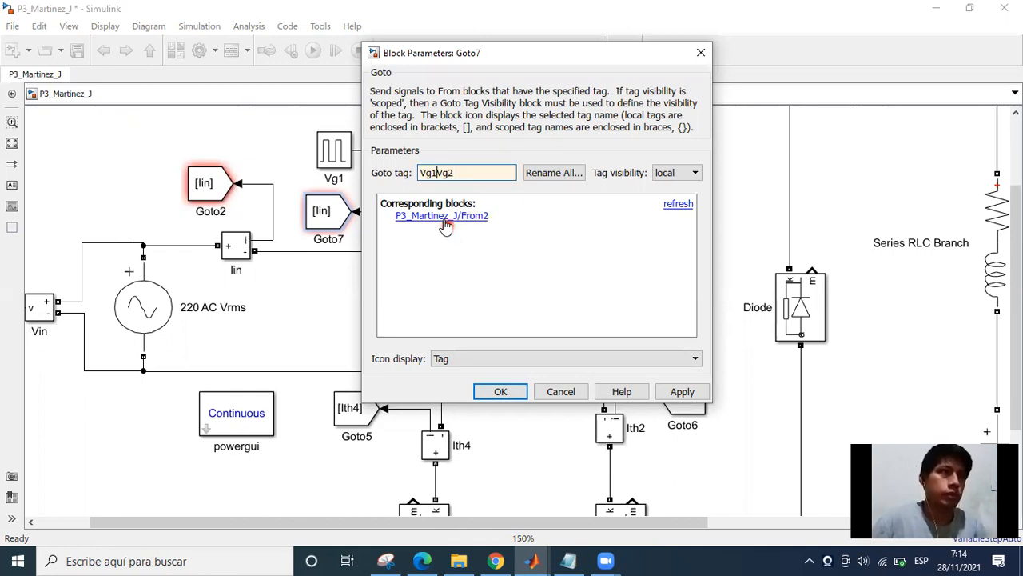
key(Right)
key(Delete)
key(BackSpace)
key(BackSpace)
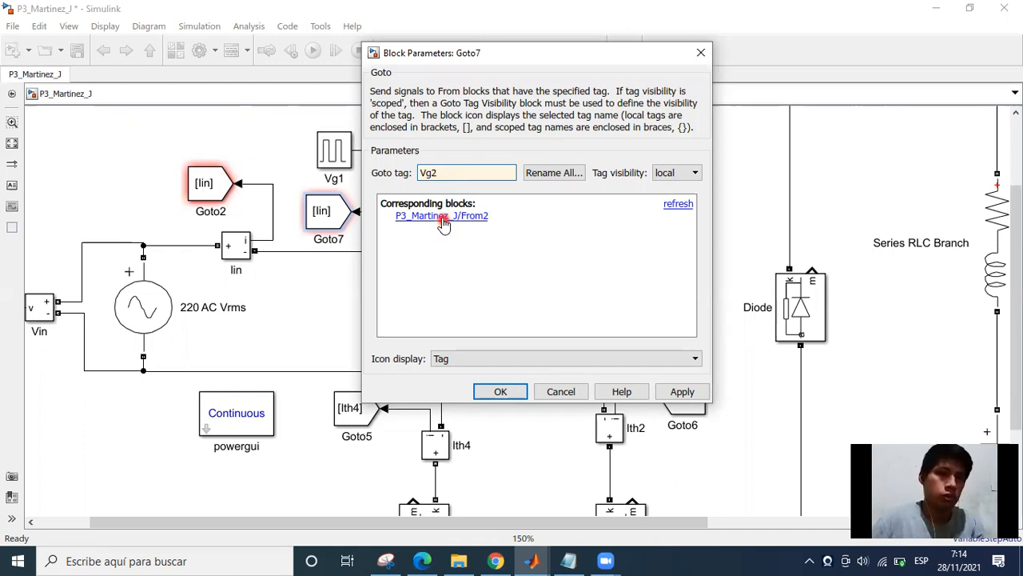
text(1_)
click(492, 393)
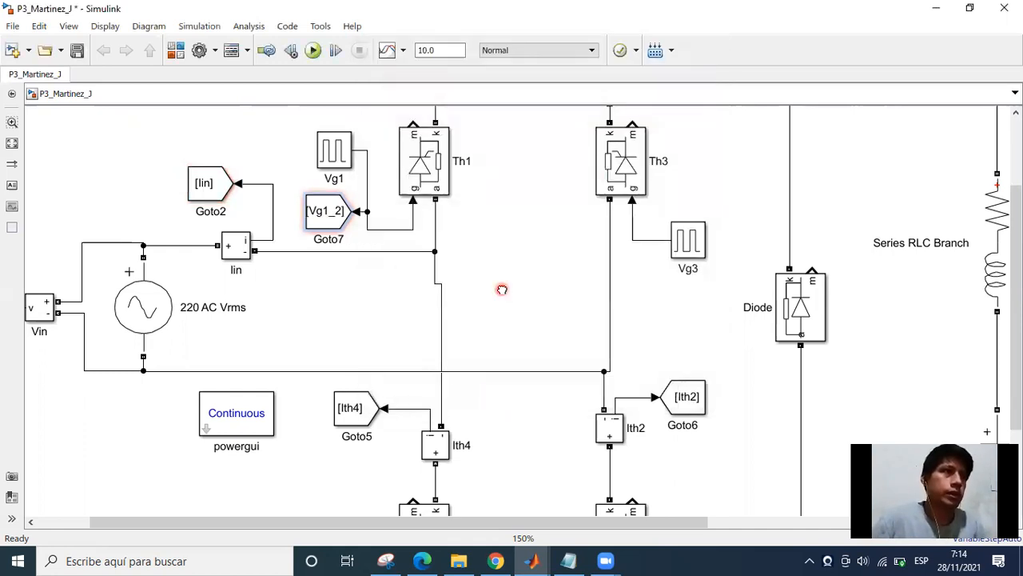
Copy the Vg1_2 Goto block to the area near Vg3 and connect the copy to Vg3's gate line.
scroll(479, 228, down, 1)
drag(267, 182, 456, 209)
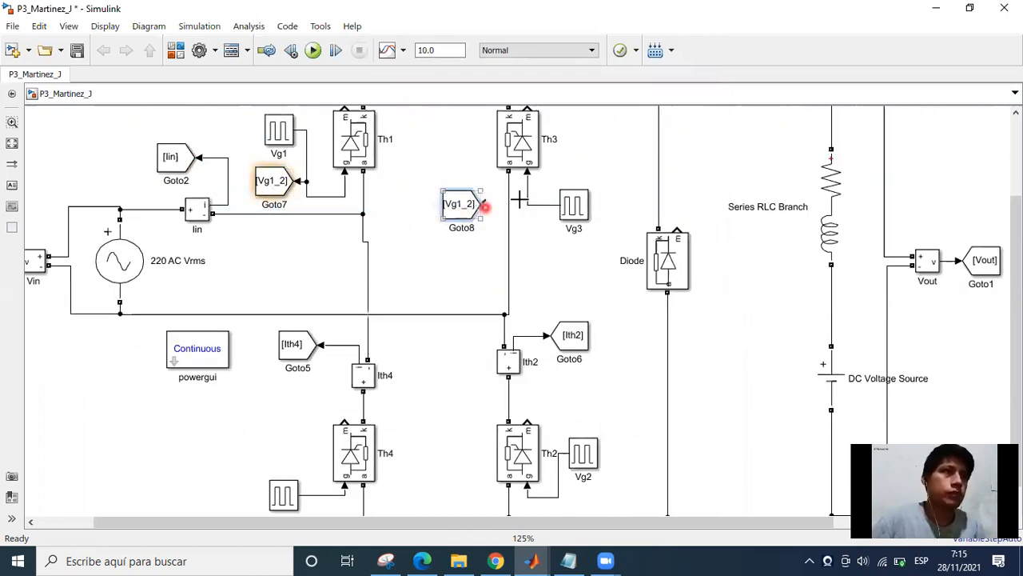
drag(528, 200, 528, 204)
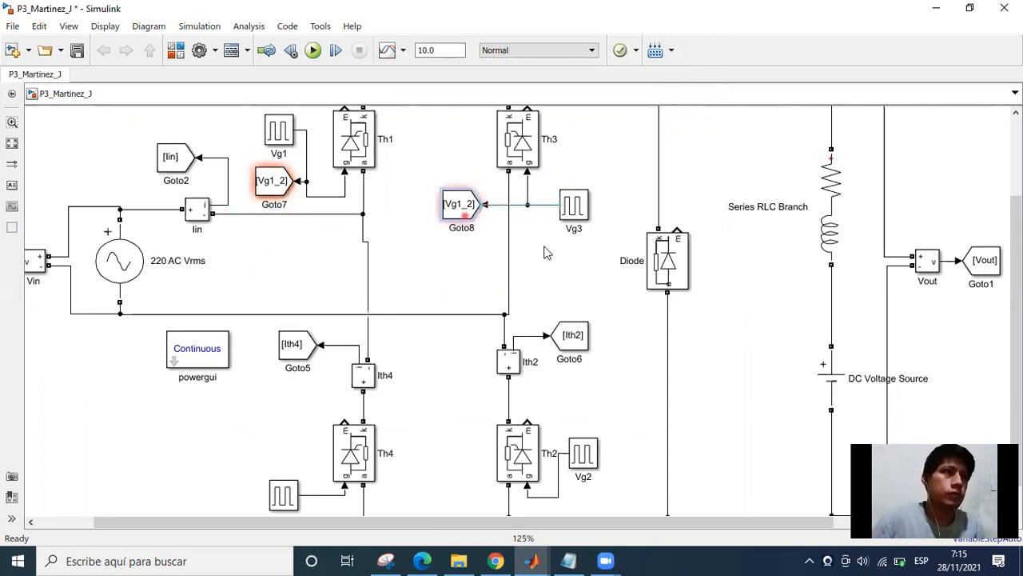
Move the copied Goto block below Vg3's gate line and rotate it so its input faces up toward the line.
drag(461, 226, 545, 259)
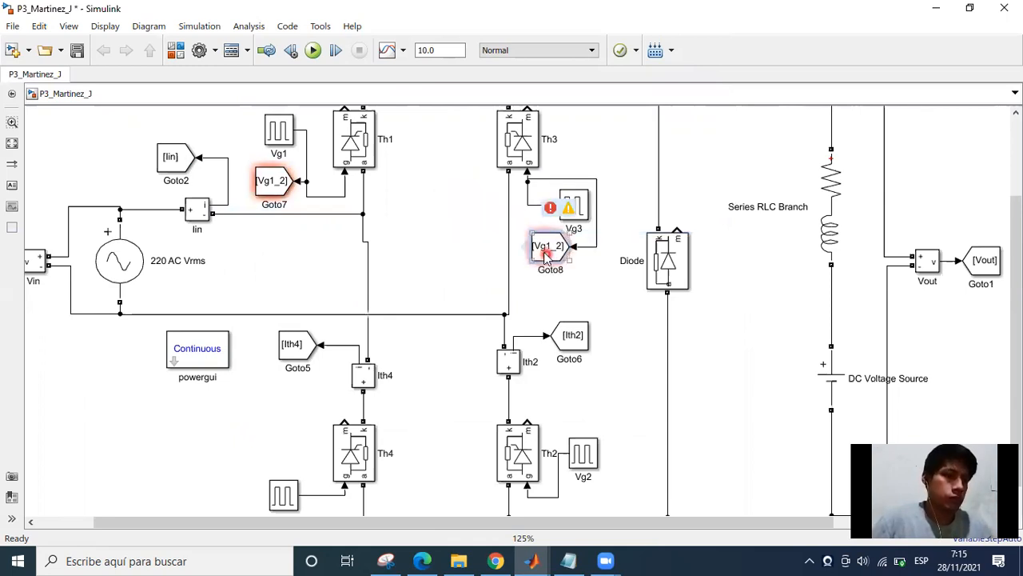
key(ctrl+i)
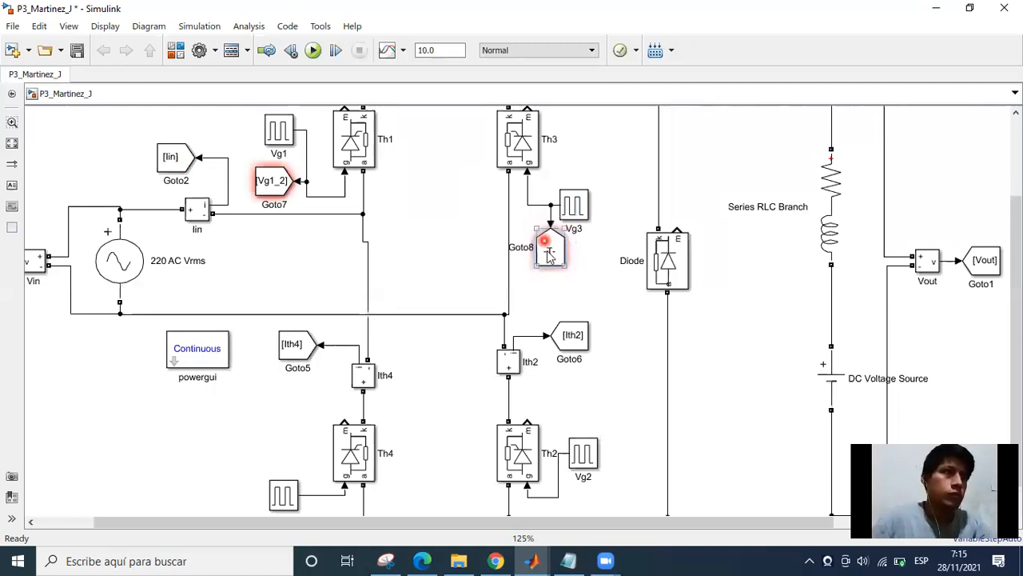
key(ctrl+r)
drag(539, 262, 525, 262)
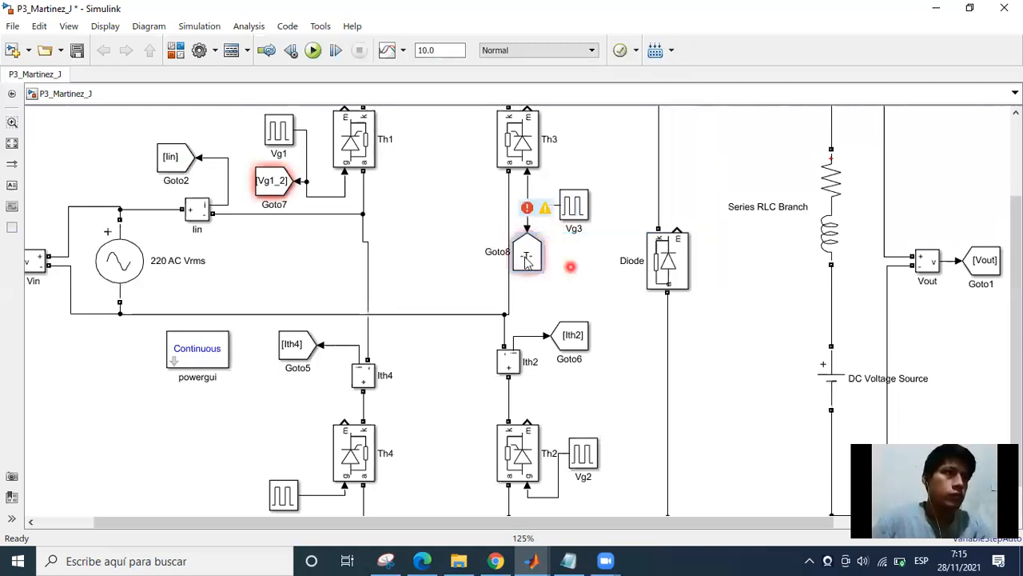
Set the tag of the rotated Goto block on Vg3's gate line to Vg3_4.
double_click(527, 257)
double_click(637, 214)
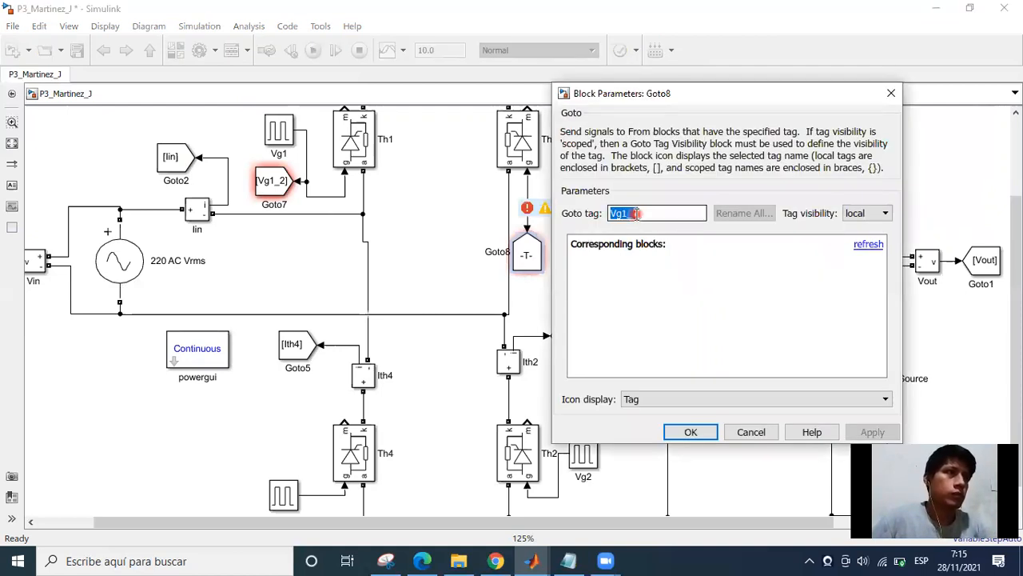
key(Right)
key(Left)
key(Left)
key(BackSpace)
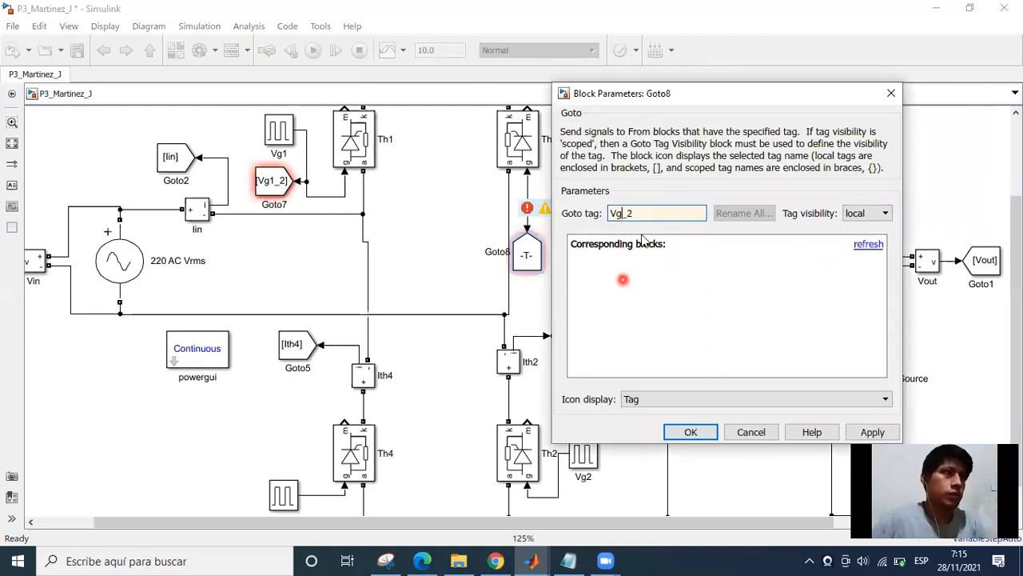
text(3)
key(Right)
key(Right)
key(BackSpace)
text(4)
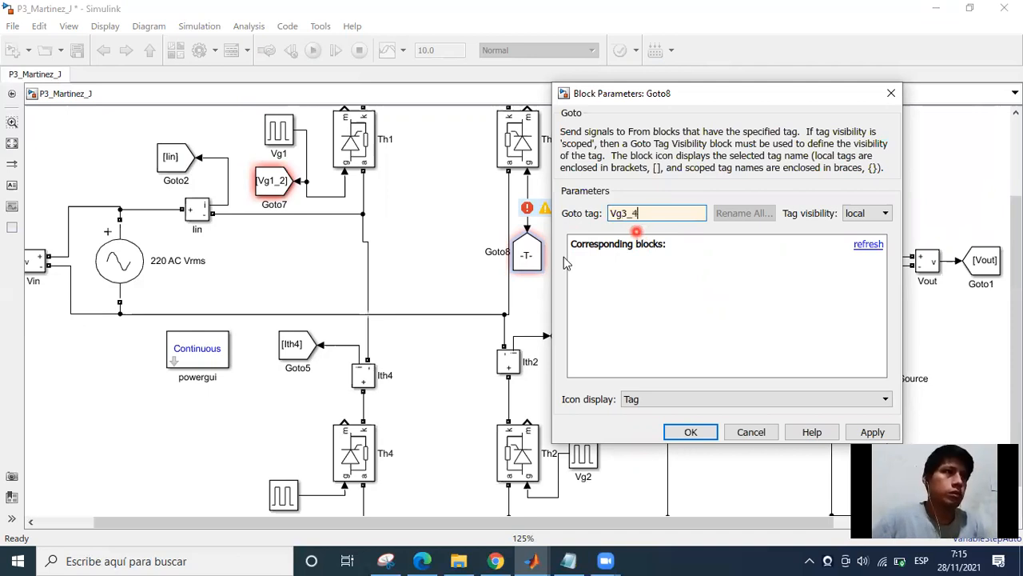
key(Return)
Widen the Vg3_4 Goto block so that its full tag fits inside the icon.
scroll(484, 320, down, 2)
drag(483, 309, 487, 266)
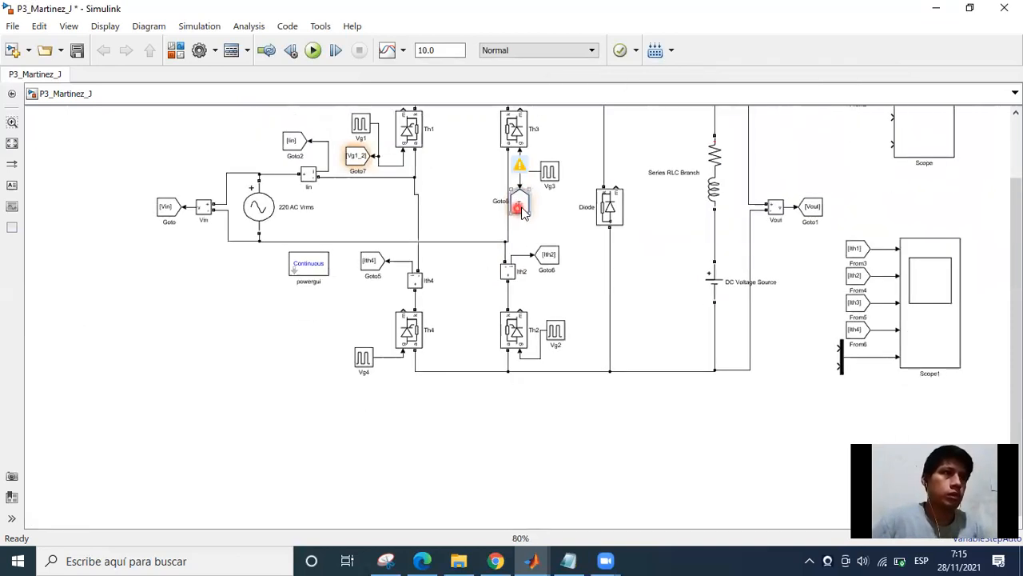
scroll(520, 205, up, 3)
click(534, 221)
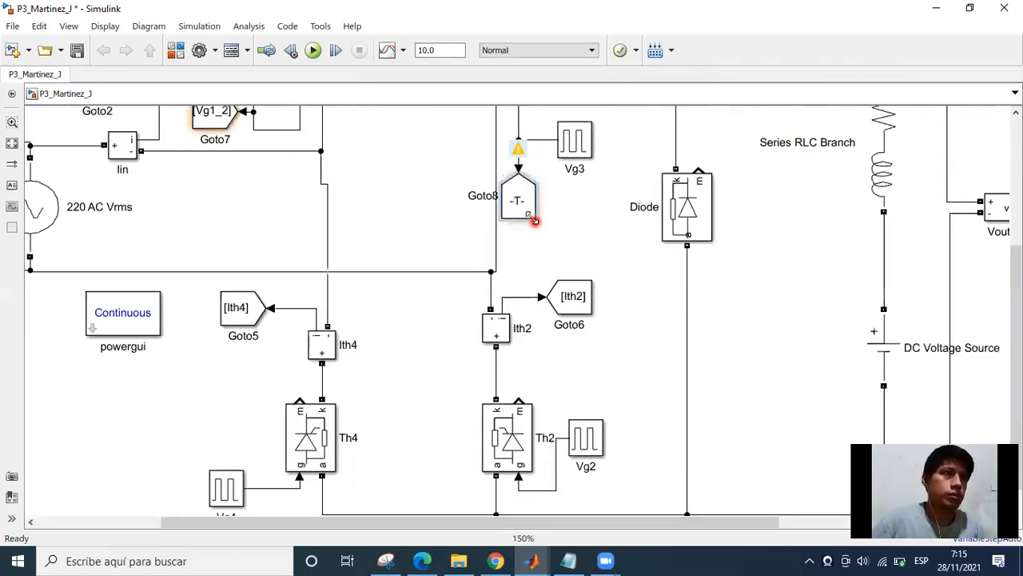
click(555, 266)
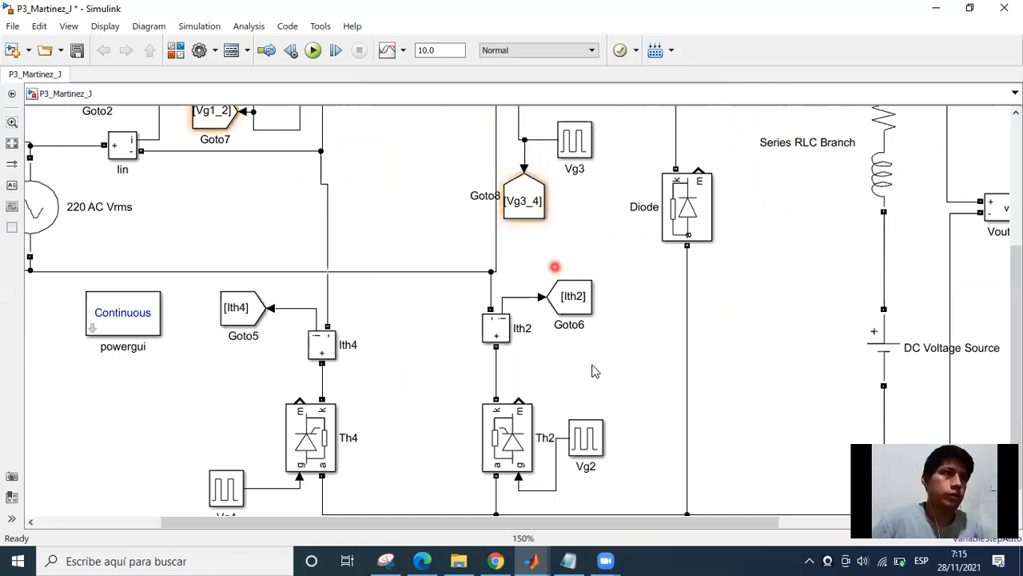
Place two copies of the Ith4 From block beside the Mux at Scope1 and connect one to each Mux input.
scroll(410, 355, down, 3)
scroll(679, 348, up, 2)
click(684, 372)
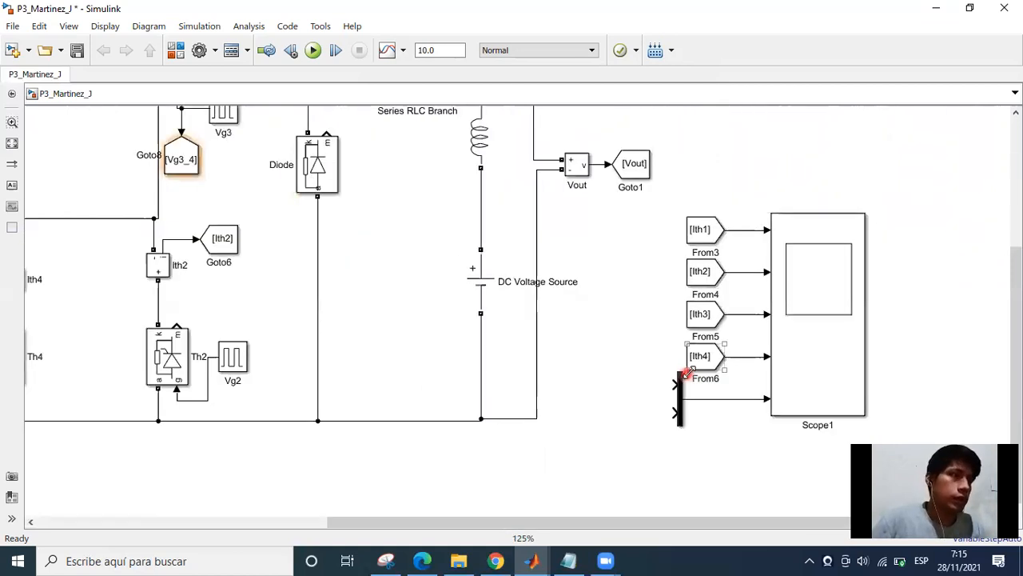
drag(694, 364, 619, 391)
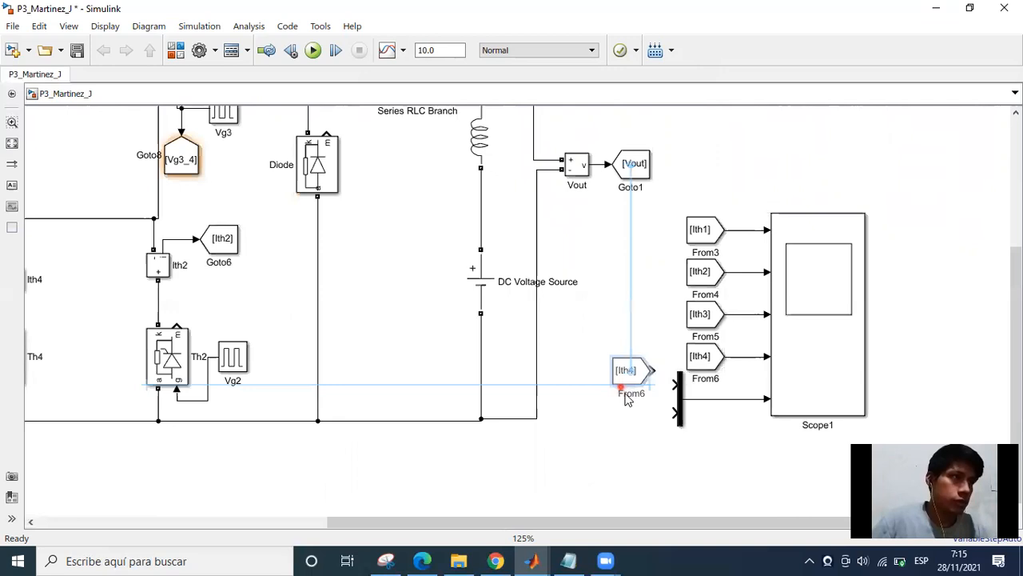
click(651, 384)
click(700, 359)
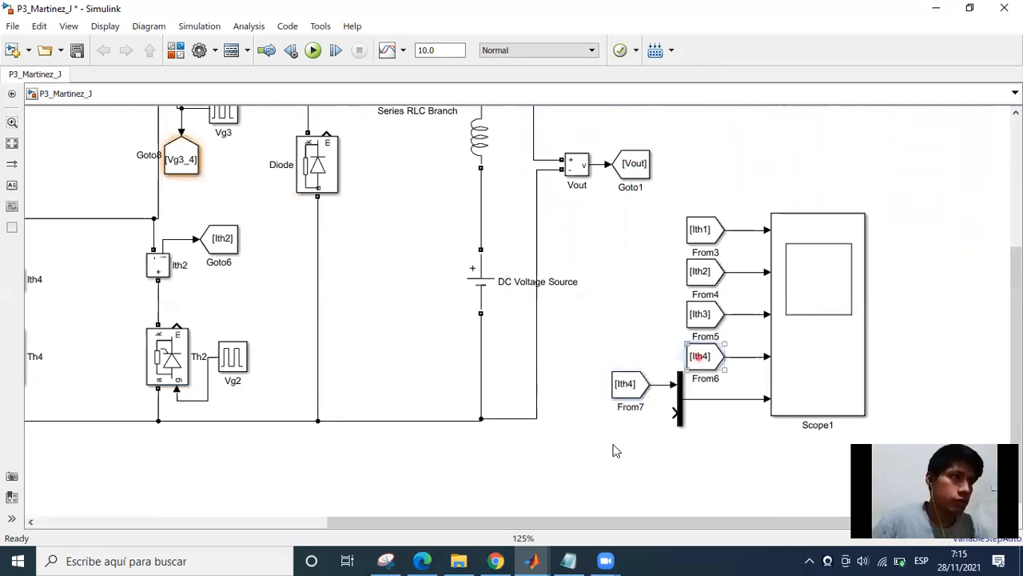
drag(616, 429, 623, 416)
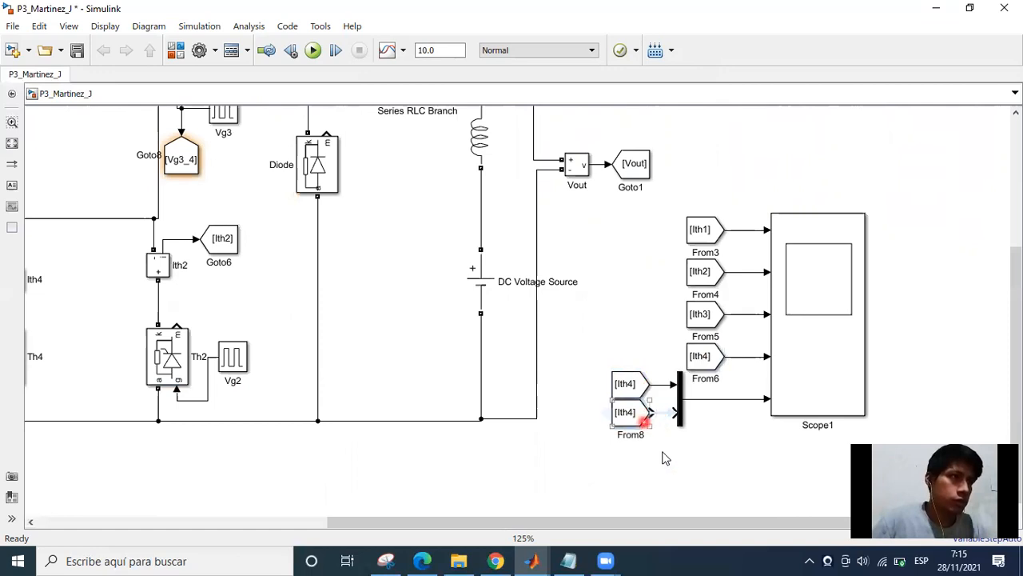
Set the tag of the From block on the Mux's upper input to Vg1_2.
double_click(626, 384)
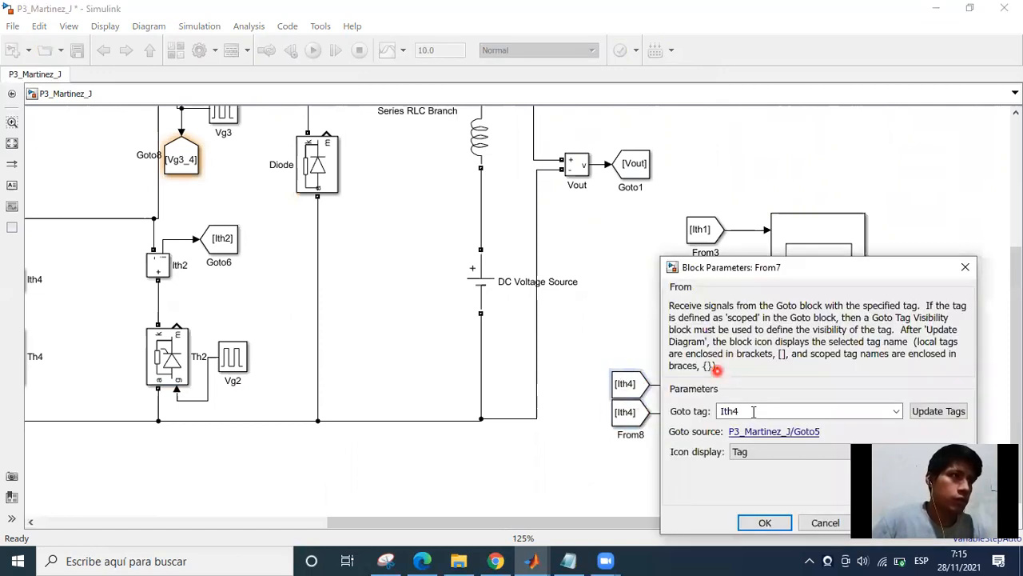
click(809, 267)
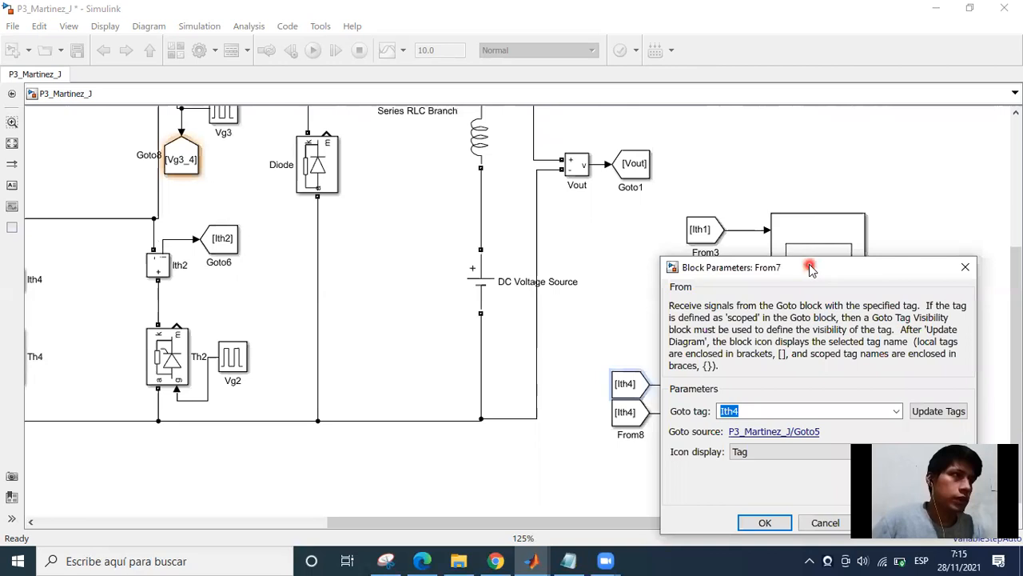
drag(809, 267, 797, 178)
click(883, 323)
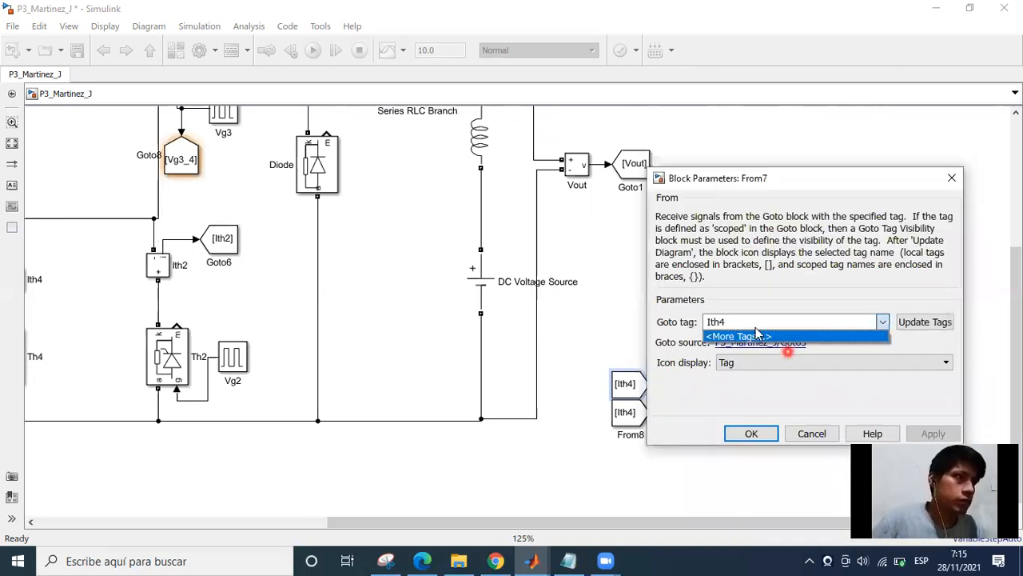
click(751, 321)
double_click(737, 322)
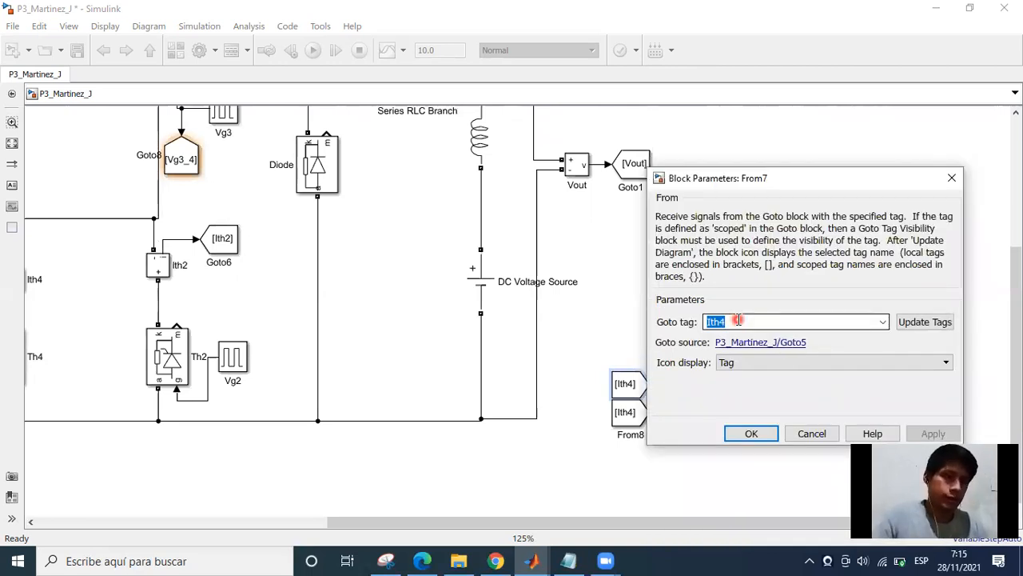
key(BackSpace)
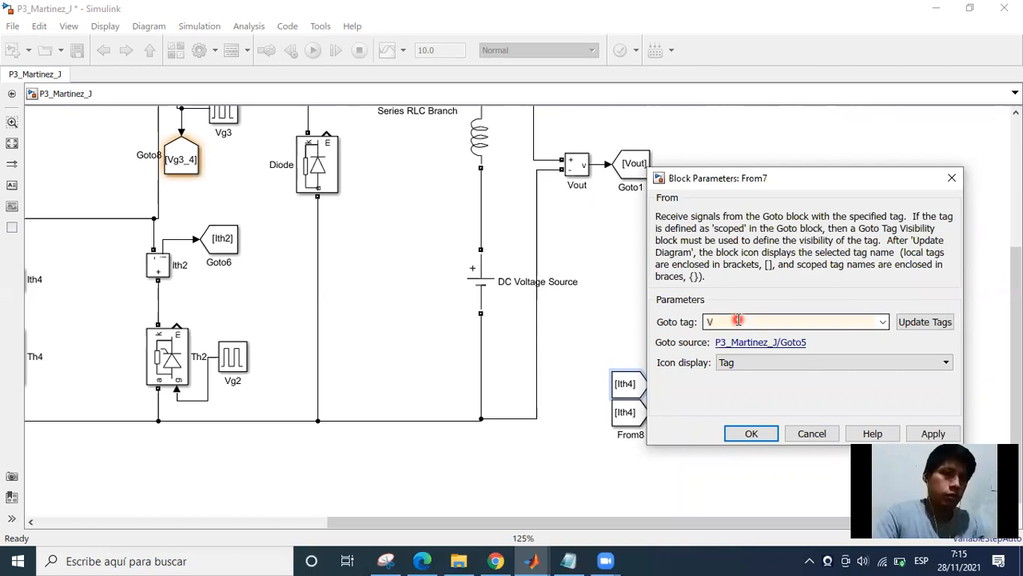
text(Vg1_2)
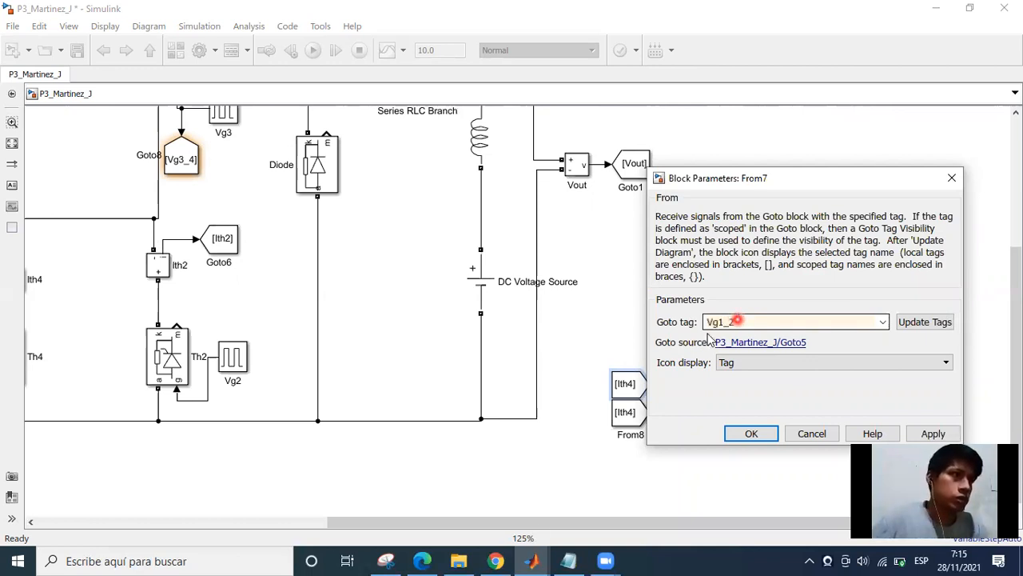
key(Return)
Set the tag of the From block on the Mux's lower input to Vg3_4.
click(621, 418)
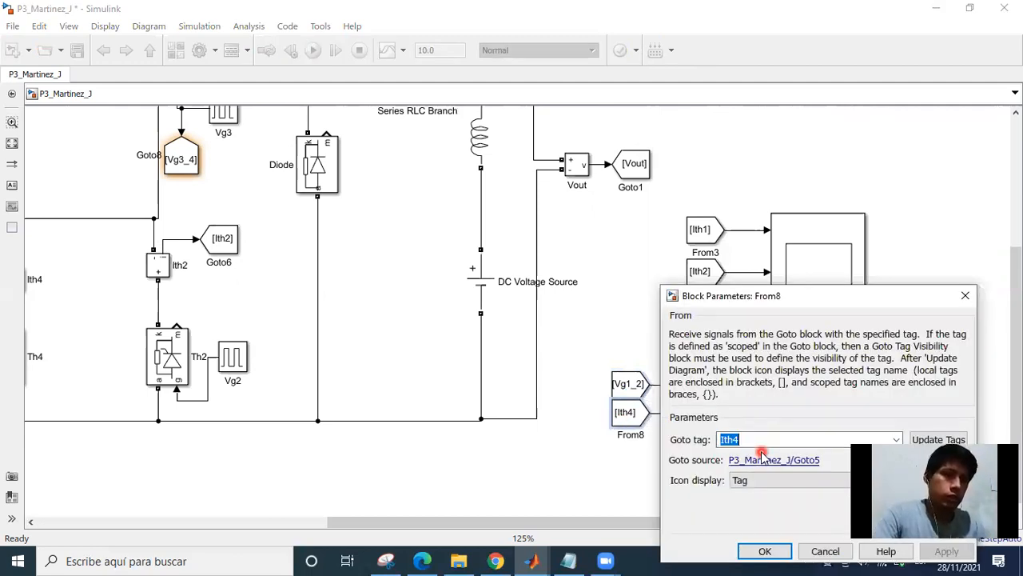
text(Vg3)
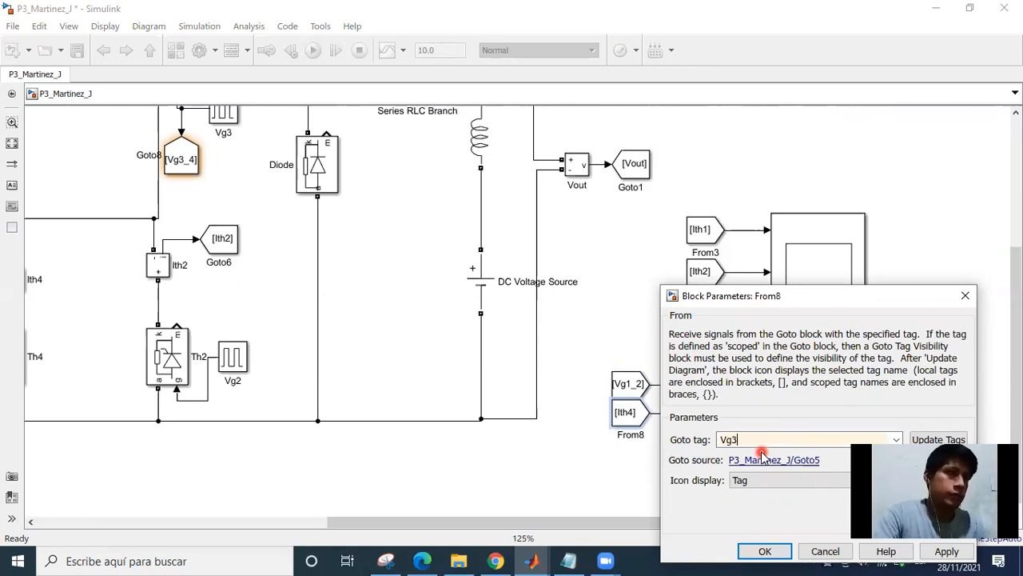
text(-)
key(BackSpace)
text(_4)
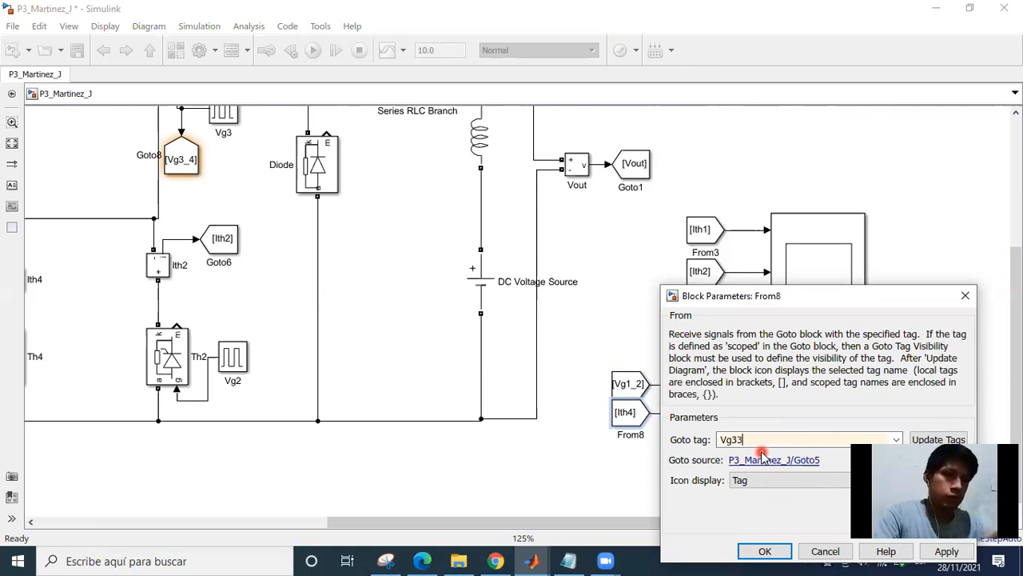
key(Return)
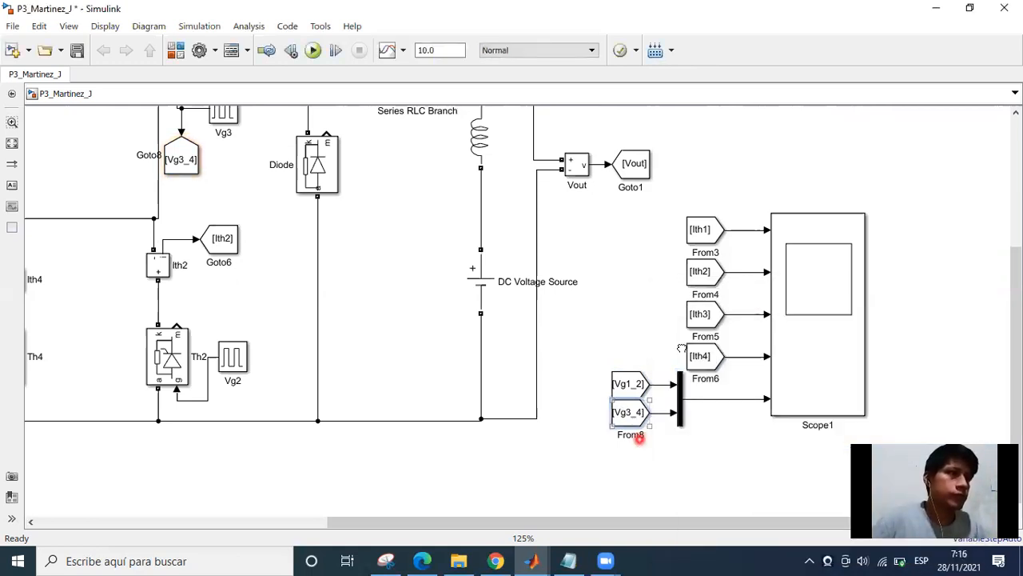
Look over the rectifier and Scope wiring, and switch to the assignment PDF in Edge to check the required oscillograms.
drag(640, 439, 692, 346)
scroll(692, 345, down, 1)
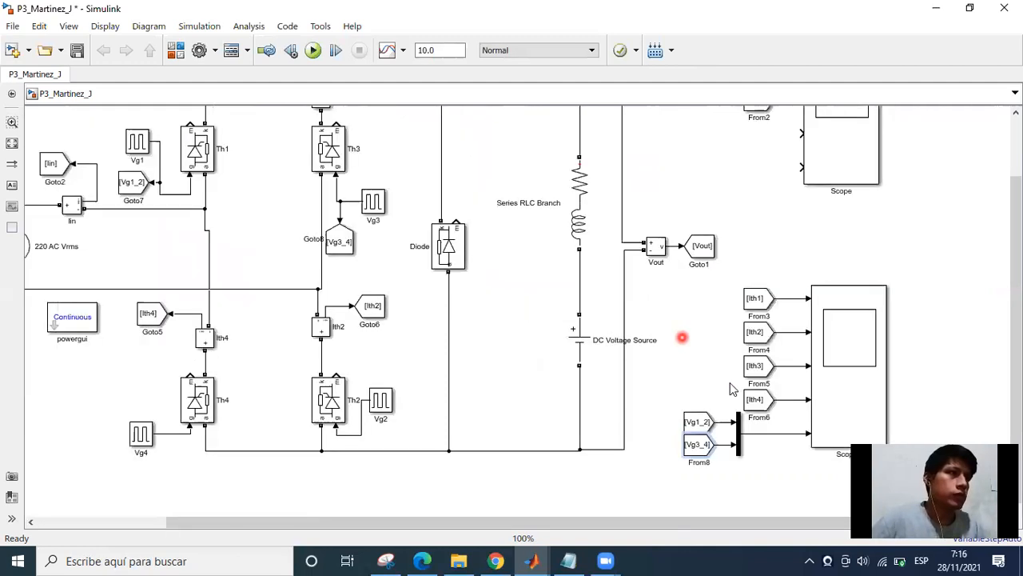
drag(732, 274, 737, 399)
key(alt+Tab)
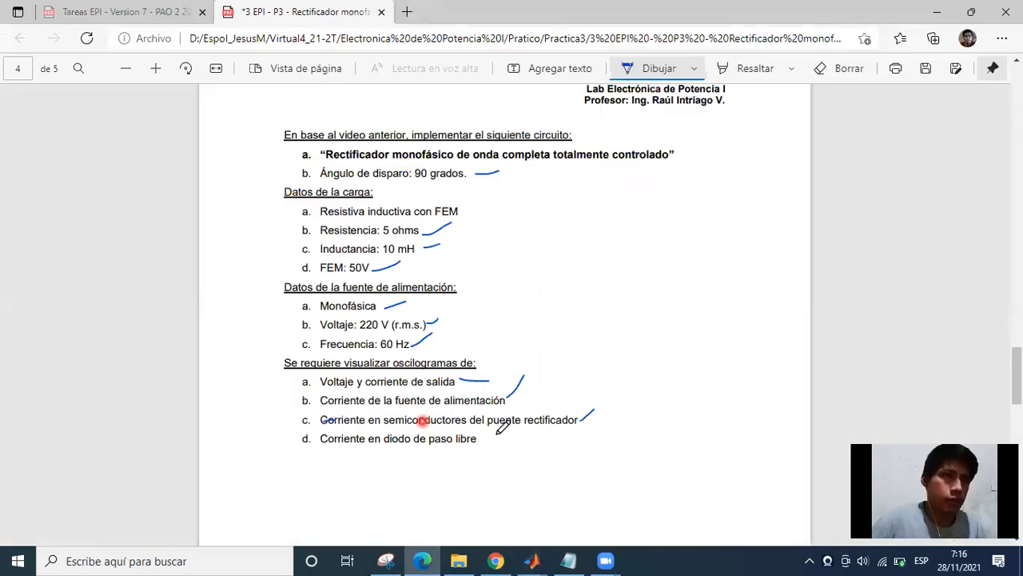
Underline the freewheeling diode current requirement in the assignment PDF and switch to Simulink.
drag(477, 439, 516, 439)
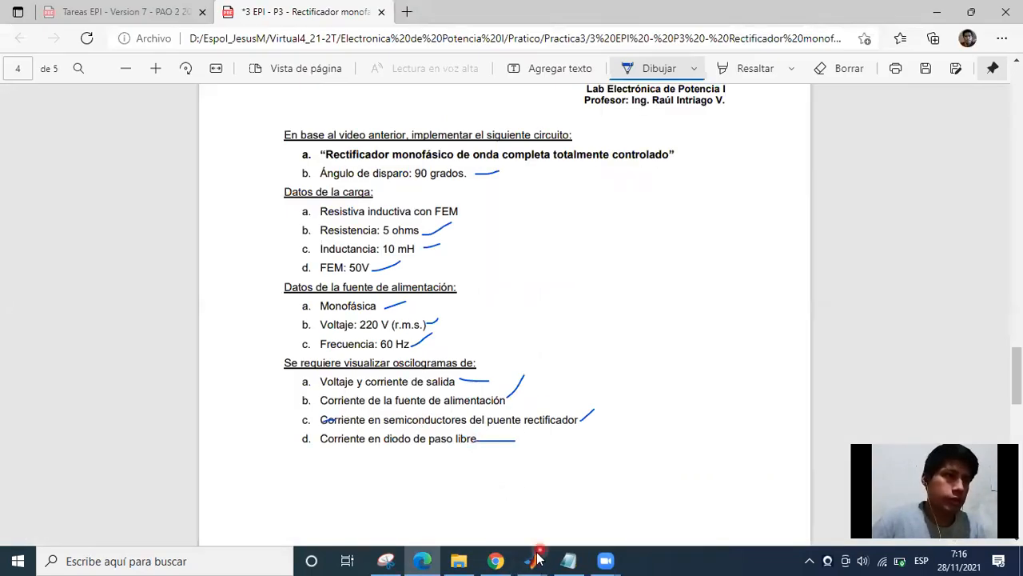
click(538, 554)
Place a copy of the Ith3 current measurement block beside the freewheeling diode branch.
drag(460, 293, 589, 289)
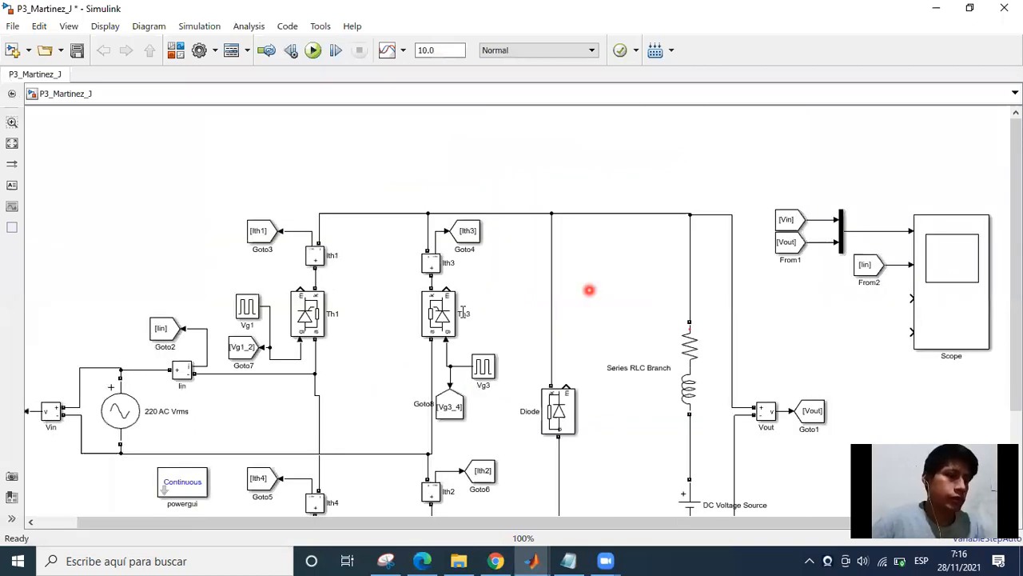
scroll(478, 280, up, 3)
drag(484, 268, 403, 325)
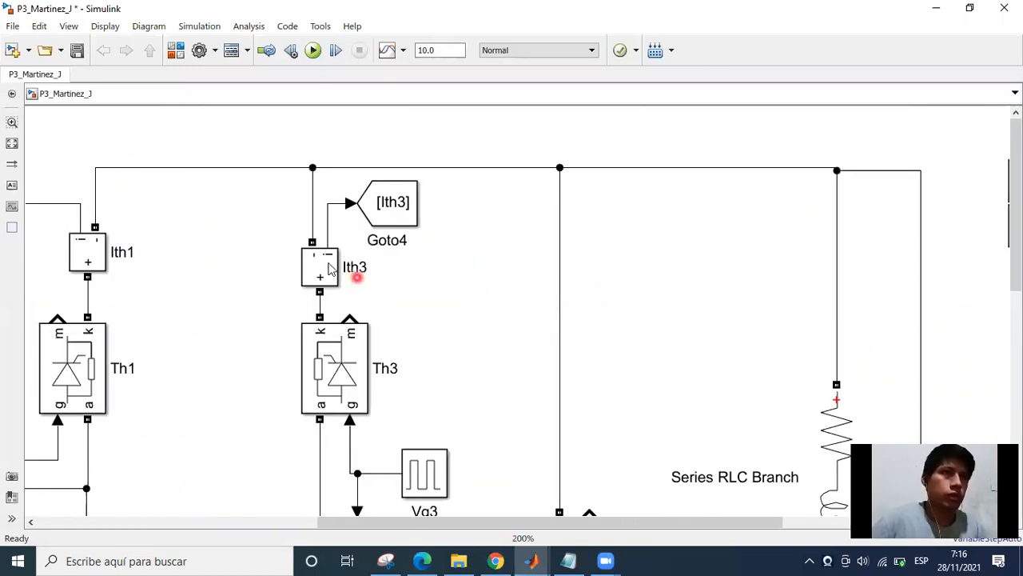
drag(357, 277, 605, 268)
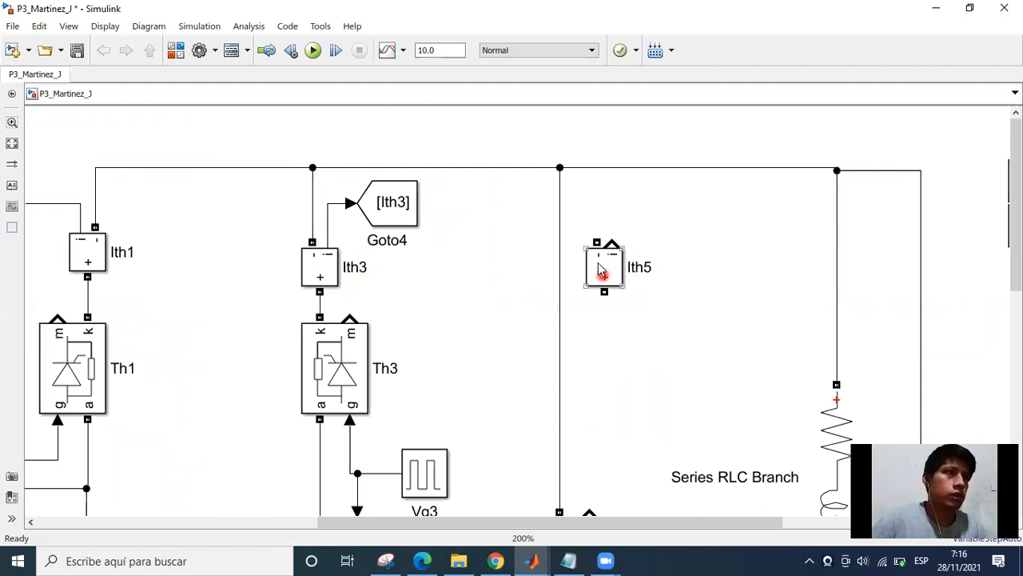
Rename the copied current measurement block as Id.
double_click(643, 270)
click(733, 350)
click(644, 270)
key(Delete)
key(BackSpace)
key(BackSpace)
text(d)
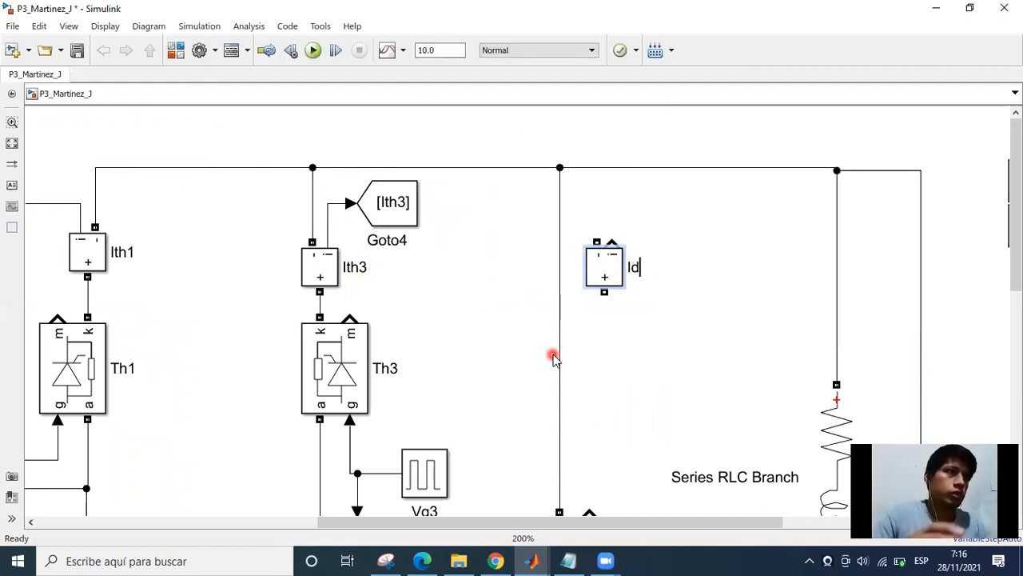
key(Return)
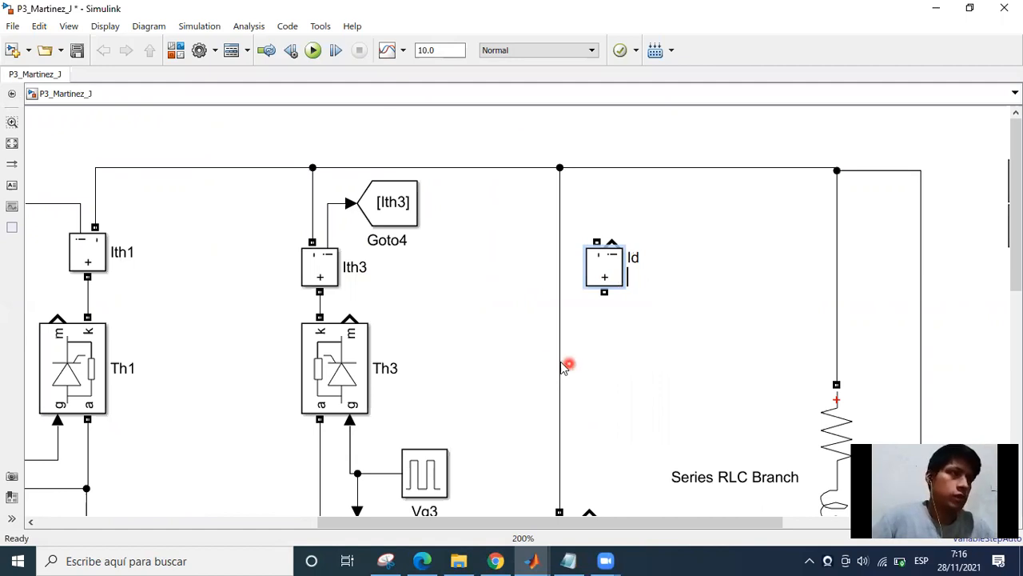
click(592, 360)
Replace the wire above the freewheeling diode with the Id block, connecting it in series between the diode's cathode and the upper bus.
drag(623, 354, 514, 266)
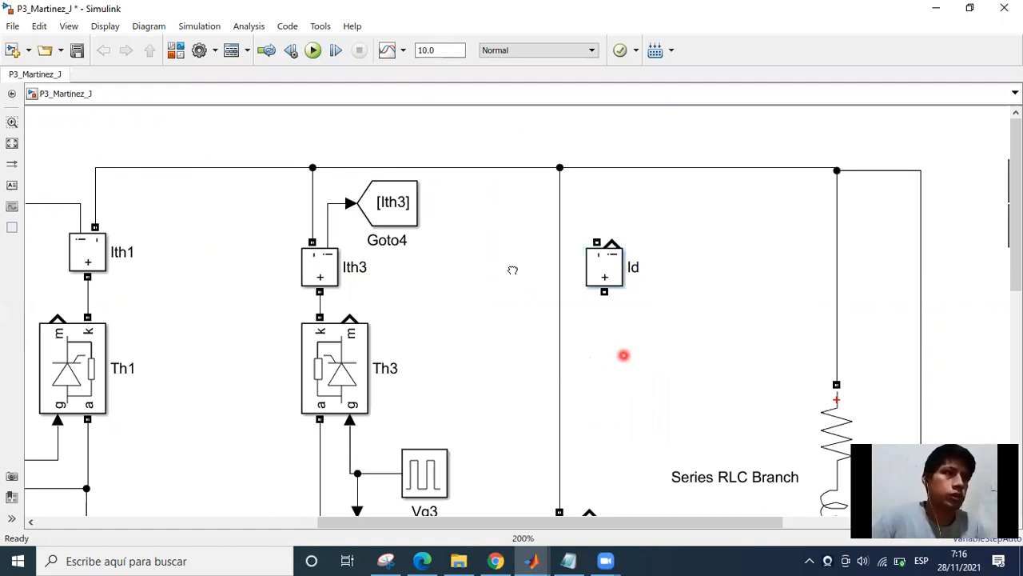
drag(547, 380, 572, 394)
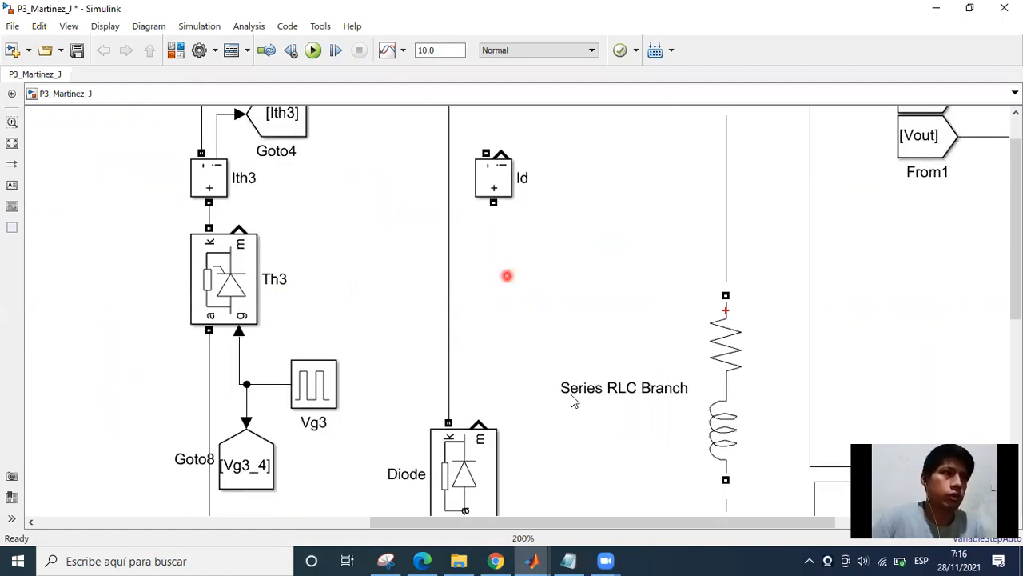
click(514, 330)
key(Delete)
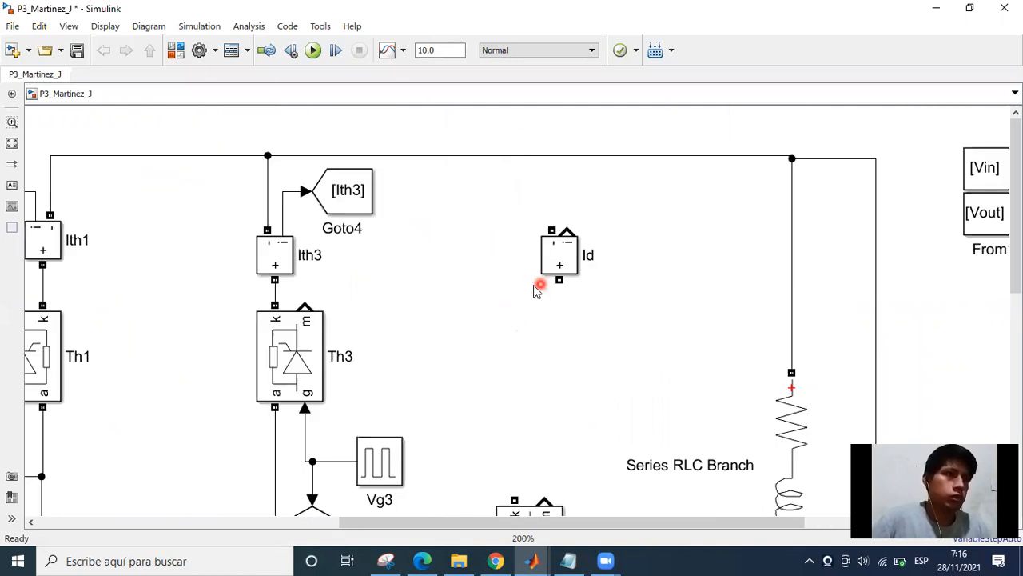
drag(546, 265, 515, 383)
click(513, 442)
mouse_move(508, 266)
mouse_down()
mouse_move(518, 185)
mouse_move(507, 155)
mouse_up()
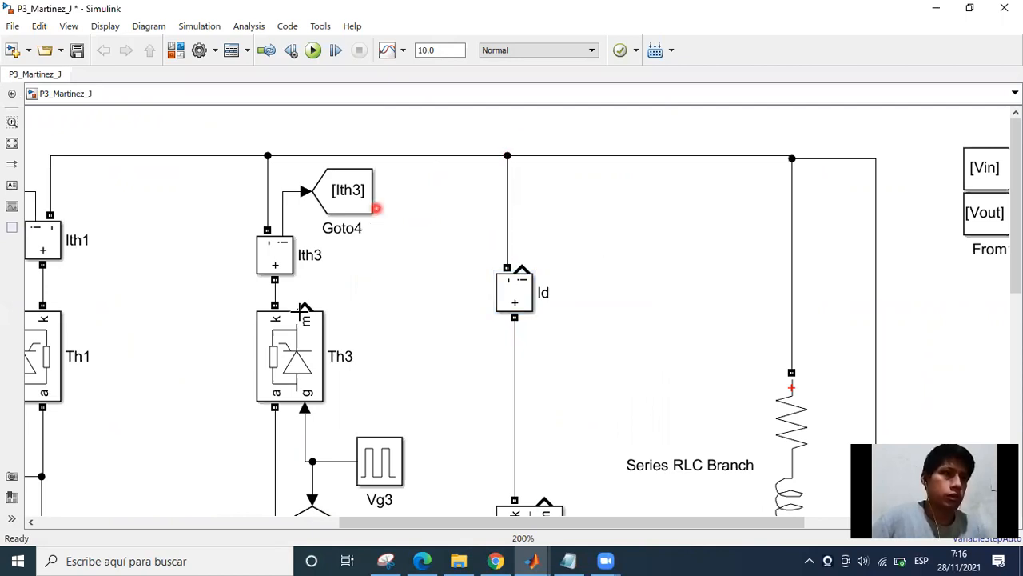
Add a copy of the Ith3 Goto block at the Id sensor's signal output and set its tag to Id.
click(330, 373)
mouse_move(333, 206)
mouse_down()
mouse_move(596, 266)
mouse_move(584, 239)
mouse_move(530, 242)
mouse_move(525, 264)
mouse_up()
double_click(590, 231)
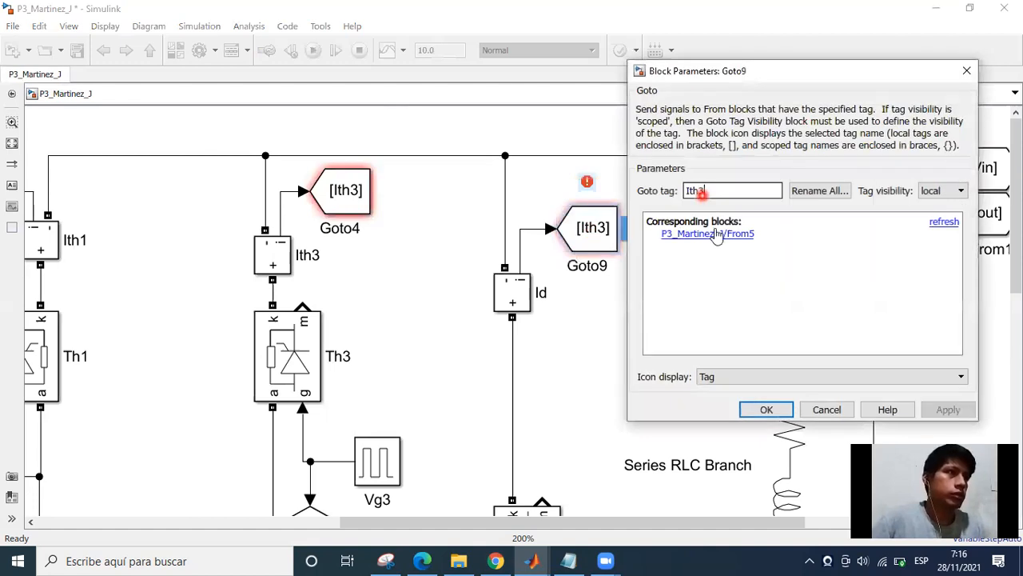
key(BackSpace)
key(BackSpace)
key(BackSpace)
text(d)
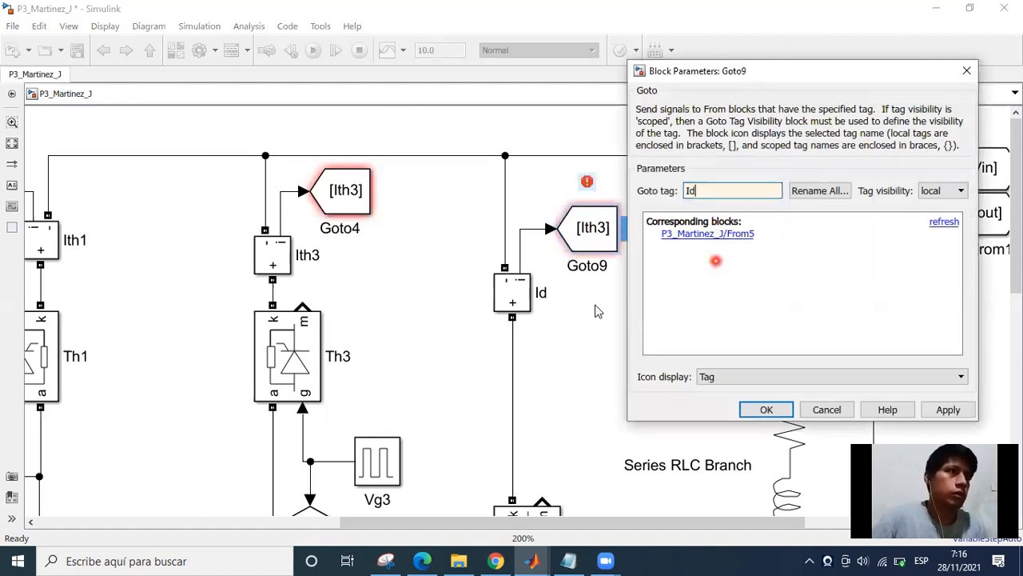
key(Return)
Place a copy of the Iin From block below the original and connect it to the third input of Scope.
scroll(583, 382, down, 1)
scroll(571, 410, down, 2)
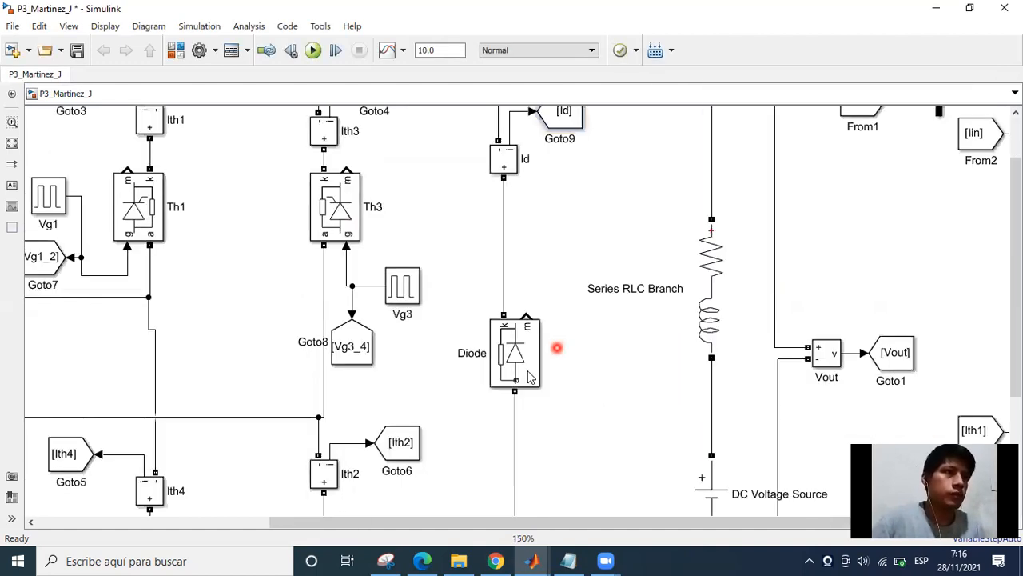
scroll(524, 370, down, 1)
scroll(527, 371, down, 2)
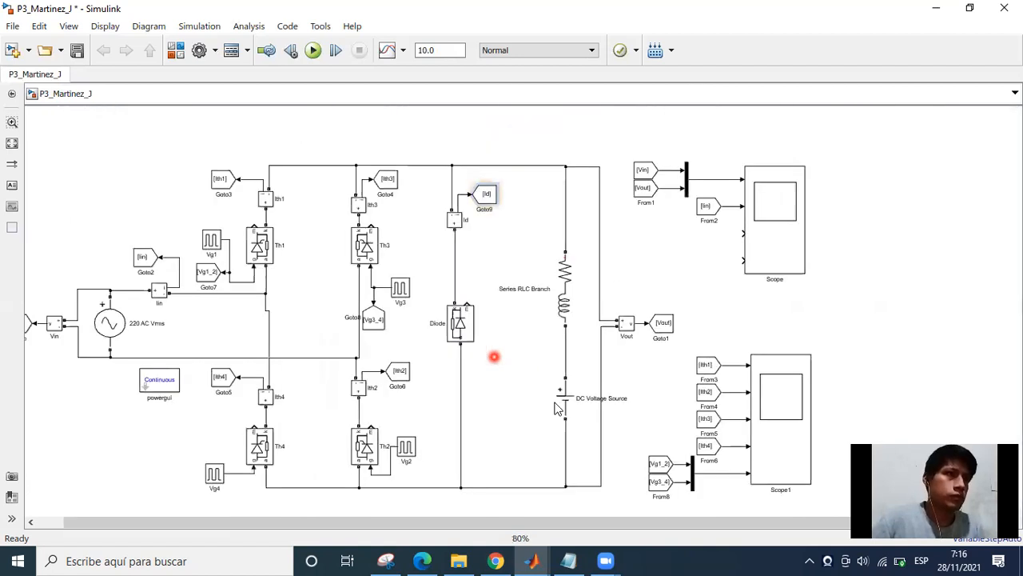
scroll(620, 351, up, 2)
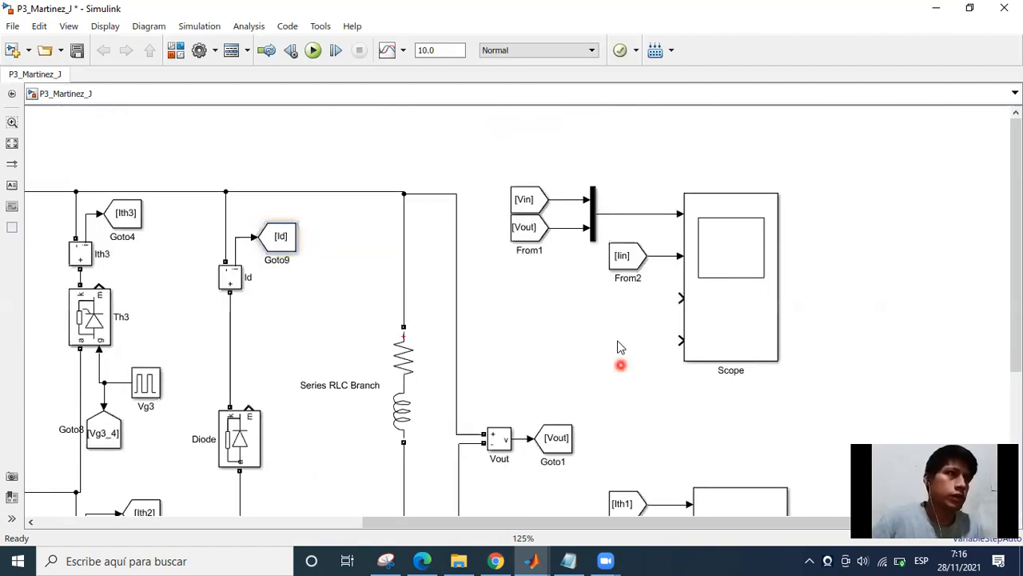
click(621, 256)
drag(621, 256, 667, 304)
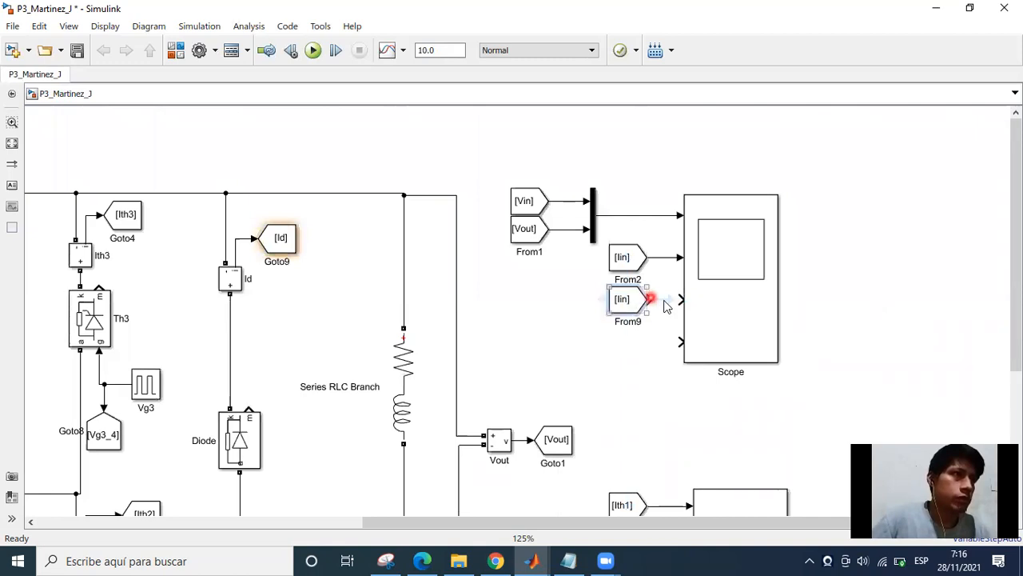
click(588, 364)
Branch the gate-pulse Mux output at Scope1 to the fourth input of Scope.
scroll(587, 298, down, 1)
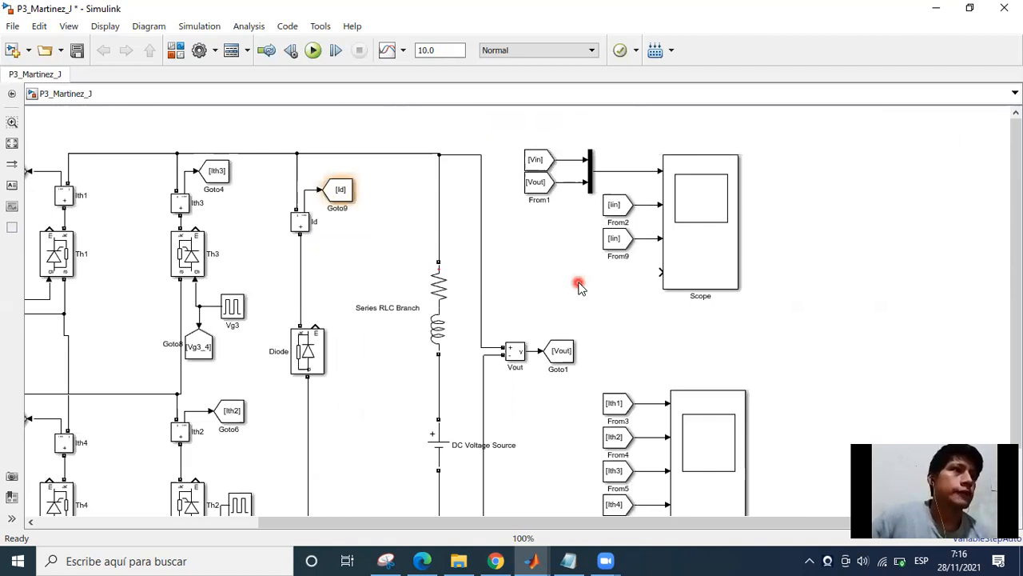
scroll(565, 409, down, 1)
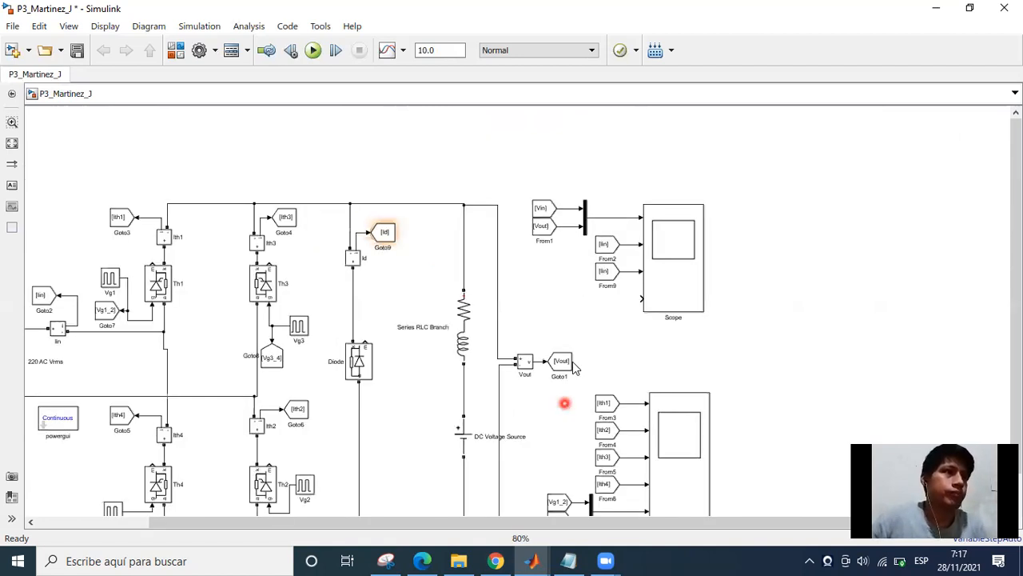
drag(565, 403, 533, 303)
drag(566, 433, 547, 390)
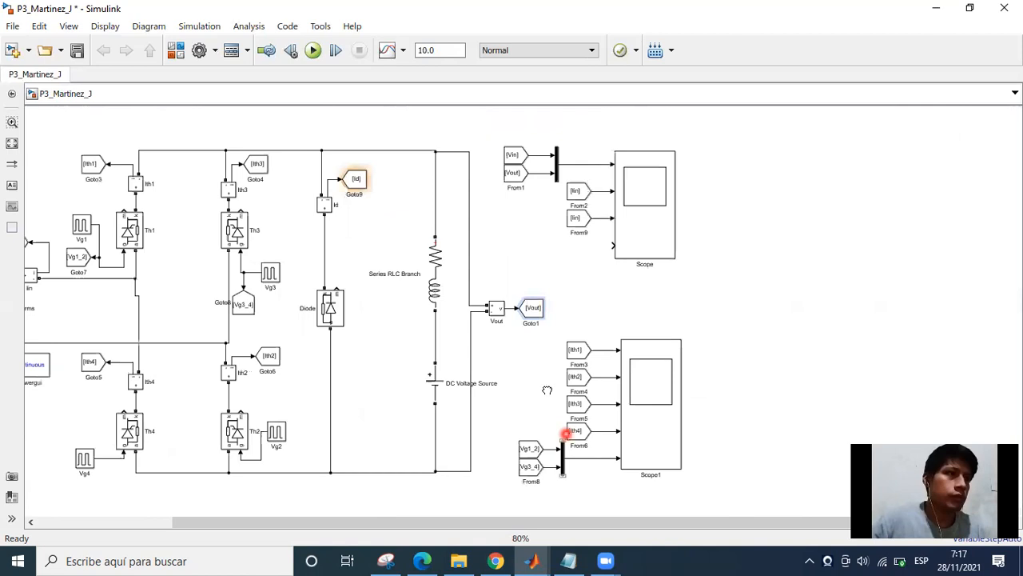
drag(573, 355, 579, 359)
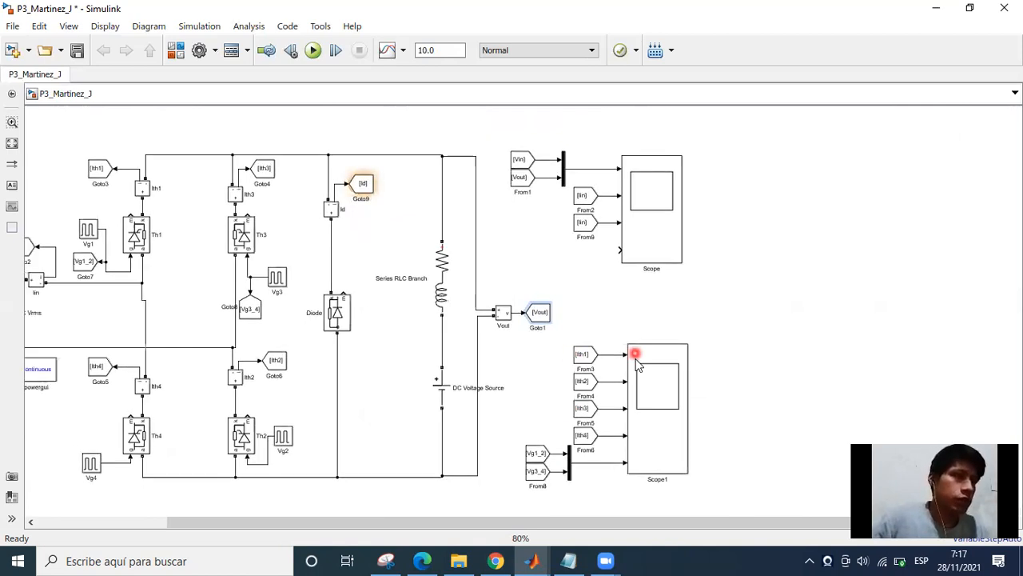
click(607, 453)
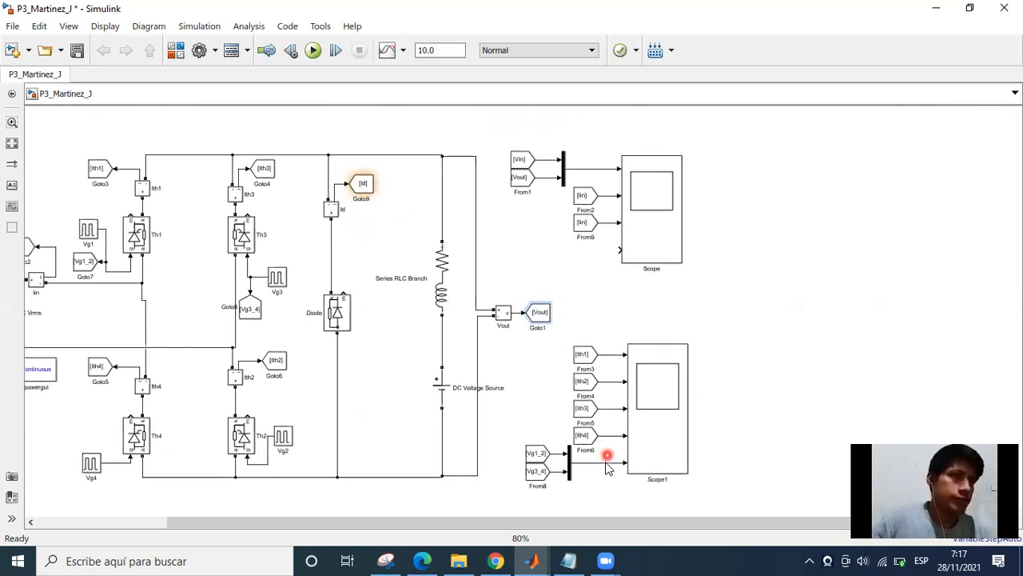
click(618, 250)
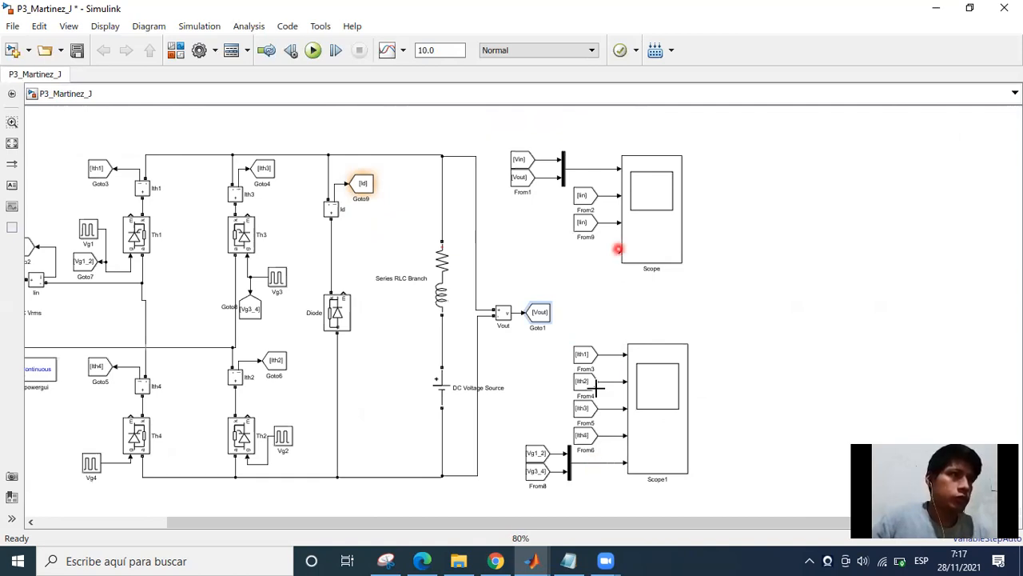
click(610, 463)
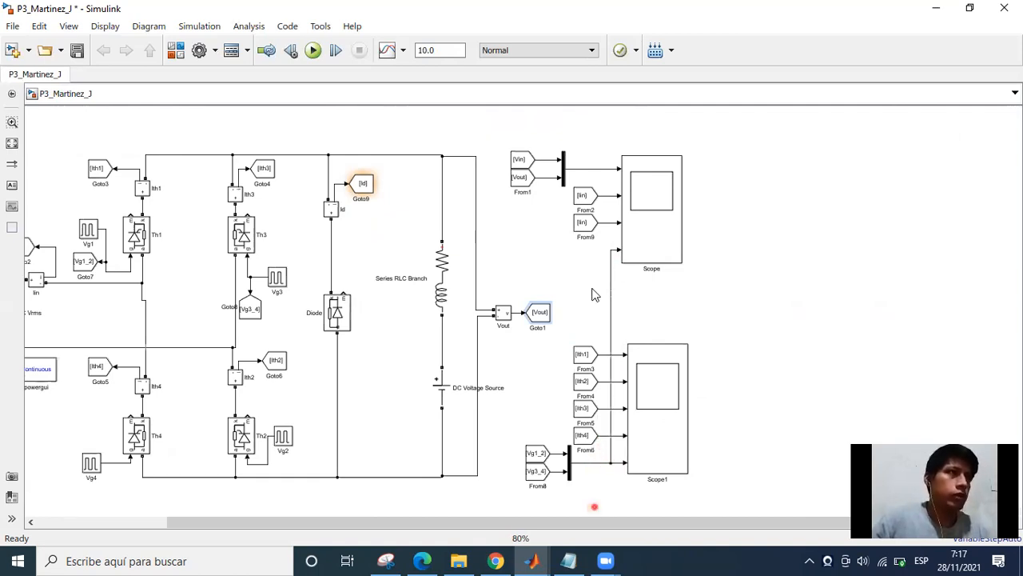
Examine the whole model, including the thyristor bridge, freewheeling diode branch, load and Scope connections.
scroll(592, 280, down, 1)
scroll(548, 352, down, 1)
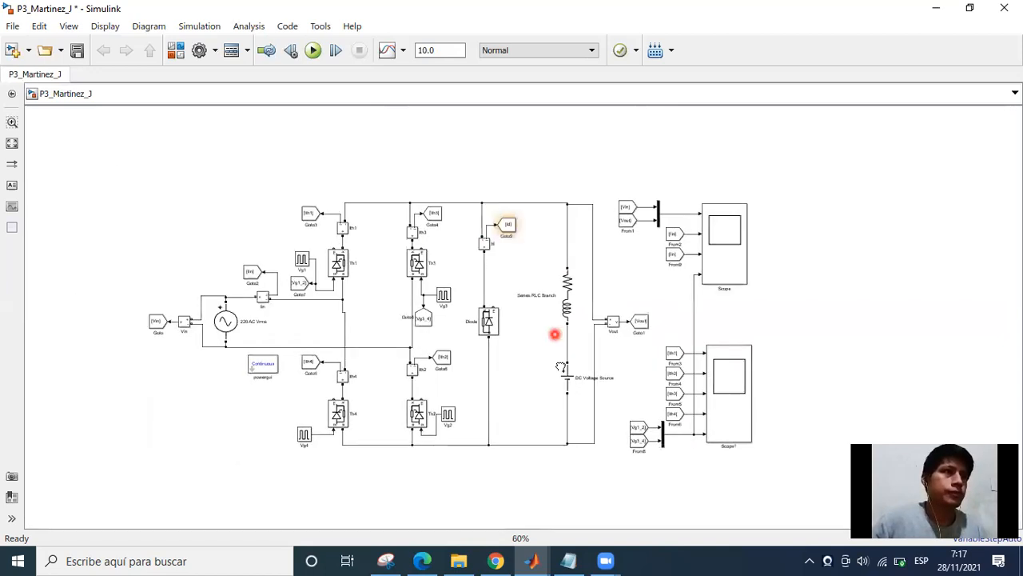
drag(526, 368, 547, 364)
scroll(547, 364, up, 2)
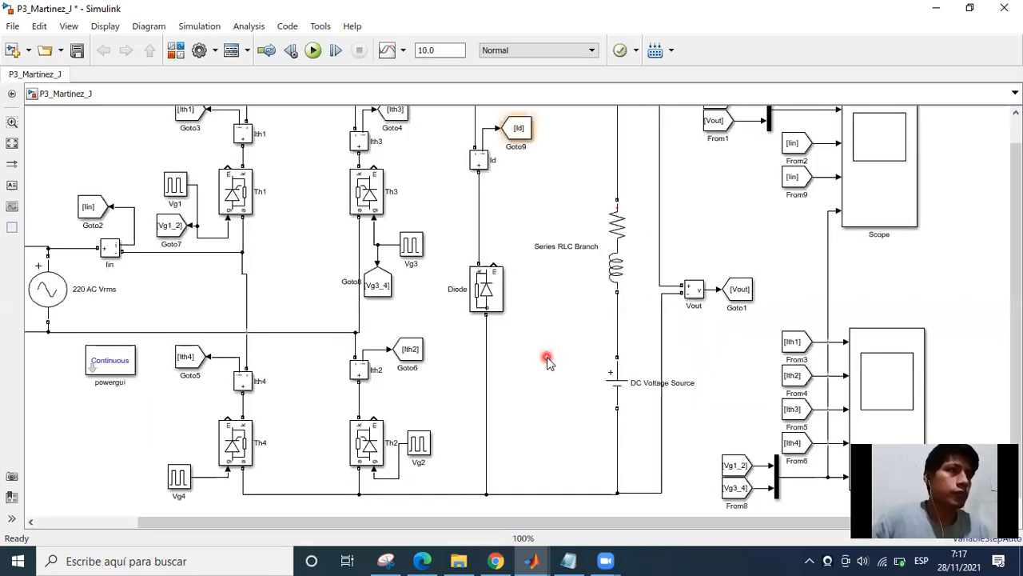
scroll(547, 360, down, 1)
scroll(576, 292, down, 1)
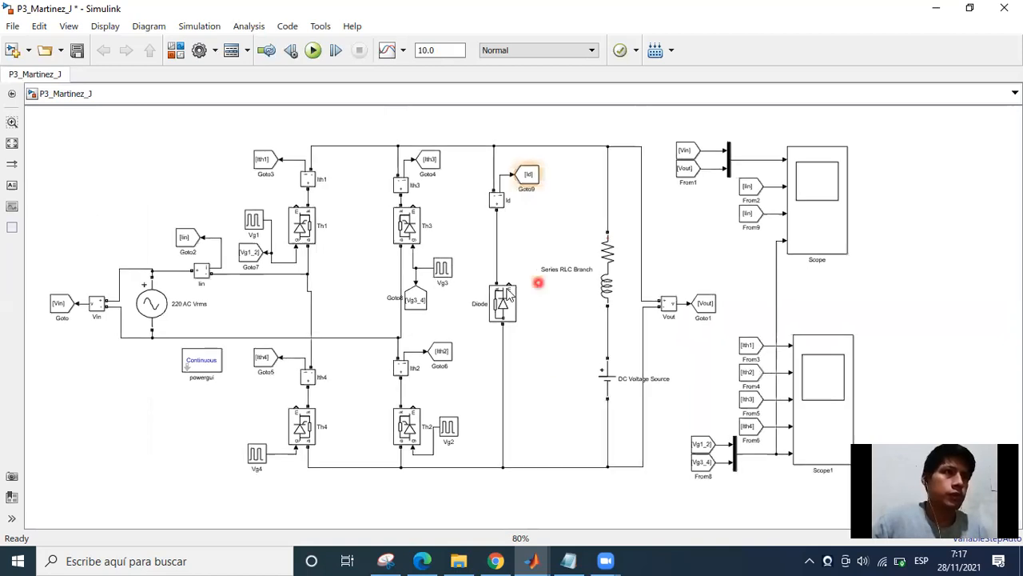
click(482, 312)
scroll(481, 317, up, 3)
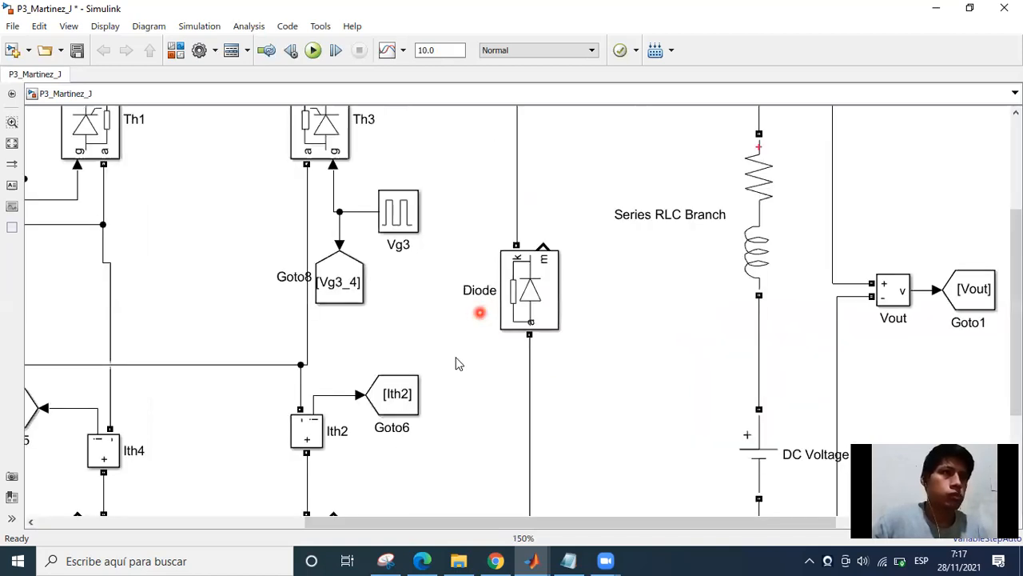
scroll(454, 381, down, 2)
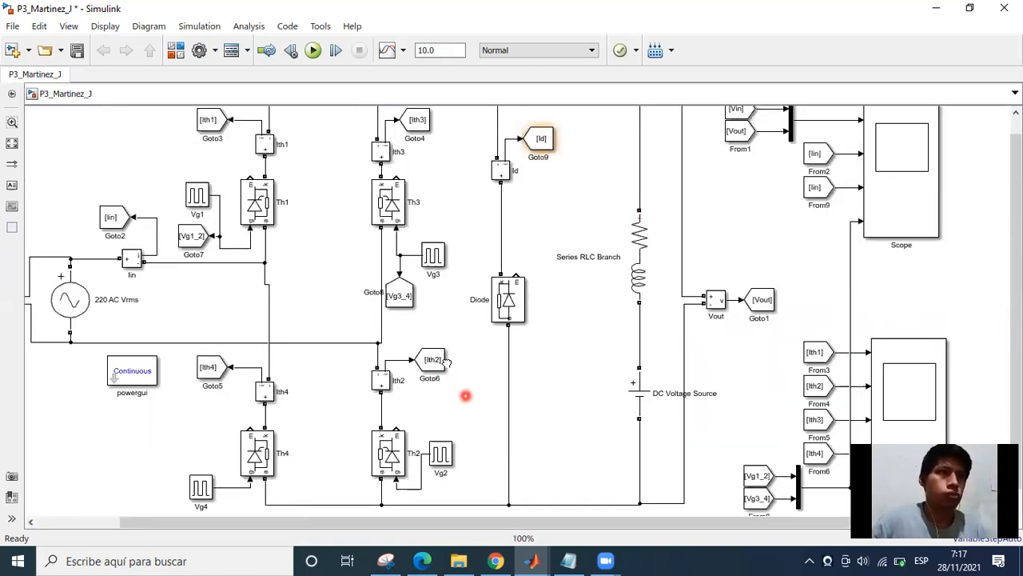
drag(445, 364, 429, 408)
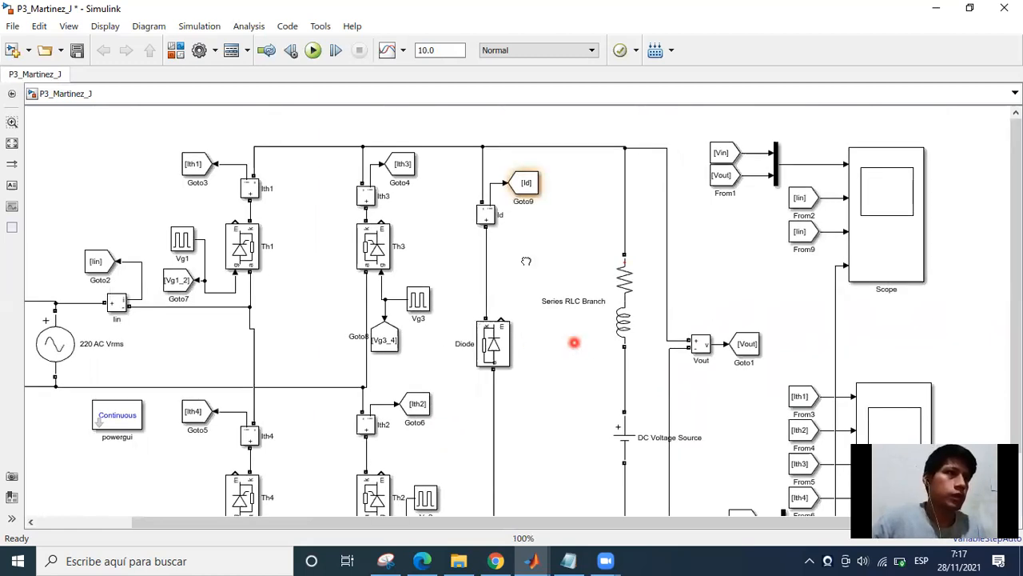
Check the amplitude in the DC Voltage Source block's parameters and close them.
drag(625, 456, 537, 327)
click(536, 327)
click(578, 322)
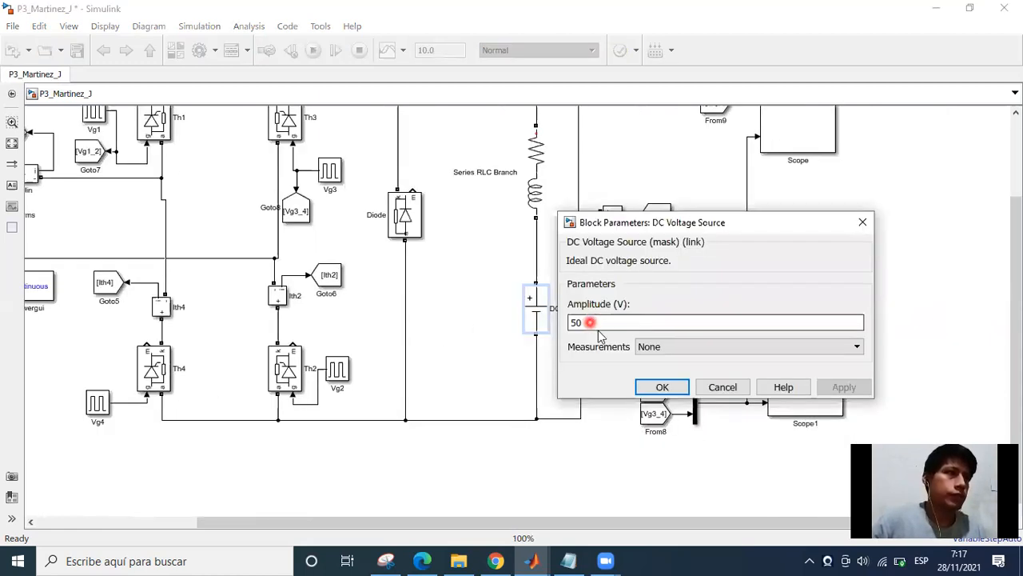
click(657, 386)
Rename the DC Voltage Source block as "50 VDC".
scroll(568, 303, up, 3)
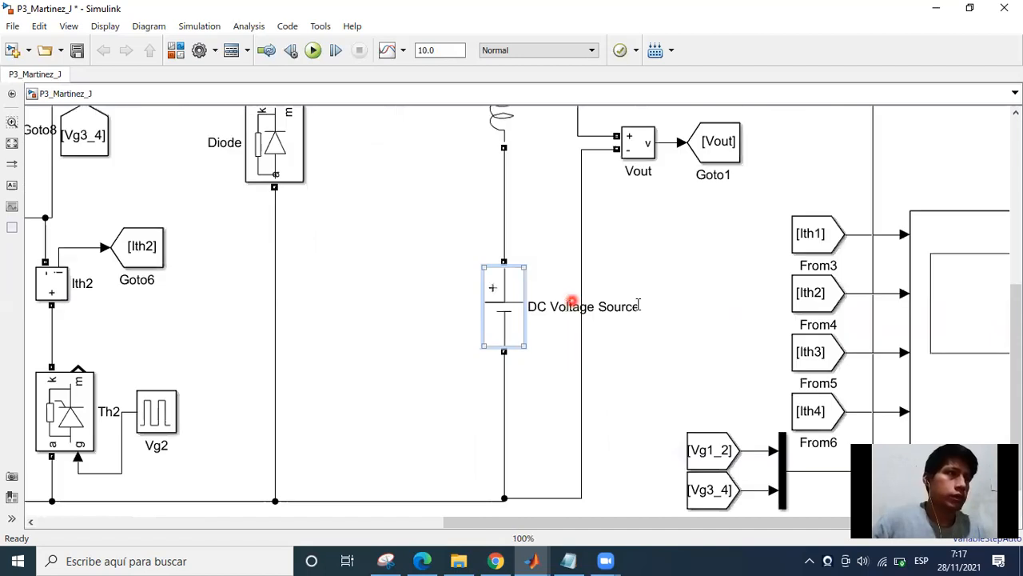
click(634, 307)
click(637, 310)
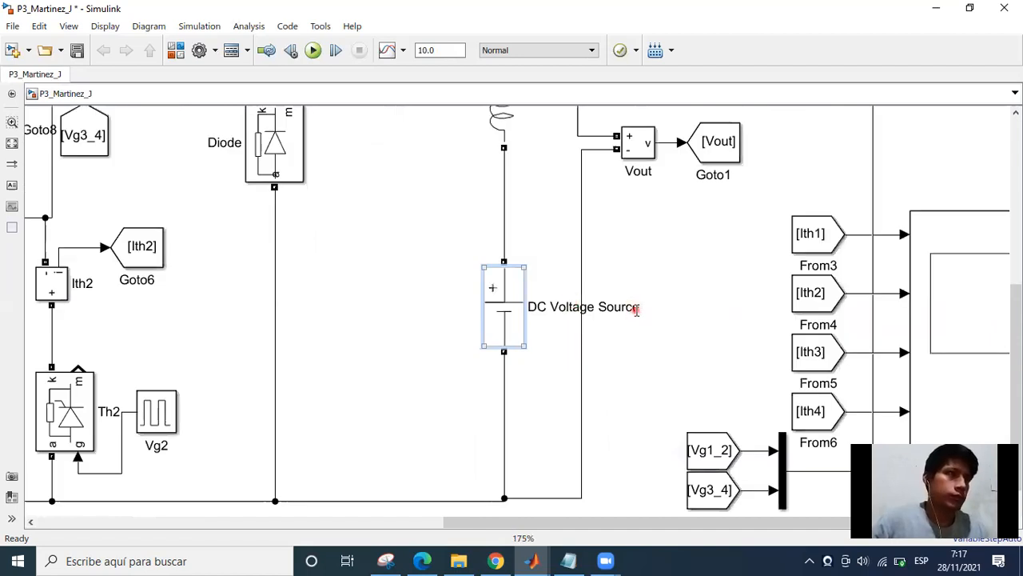
click(636, 310)
key(BackSpace)
key(BackSpace)
key(BackSpace)
key(BackSpace)
key(BackSpace)
key(BackSpace)
key(BackSpace)
key(BackSpace)
key(BackSpace)
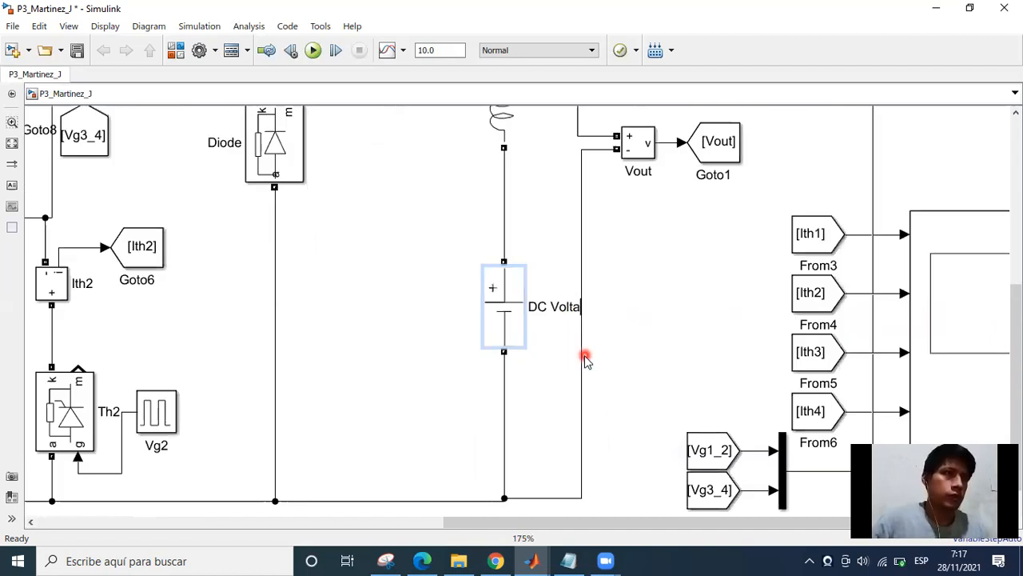
key(BackSpace)
key(BackSpace)
key(BackSpace)
key(BackSpace)
key(BackSpace)
key(BackSpace)
key(Home)
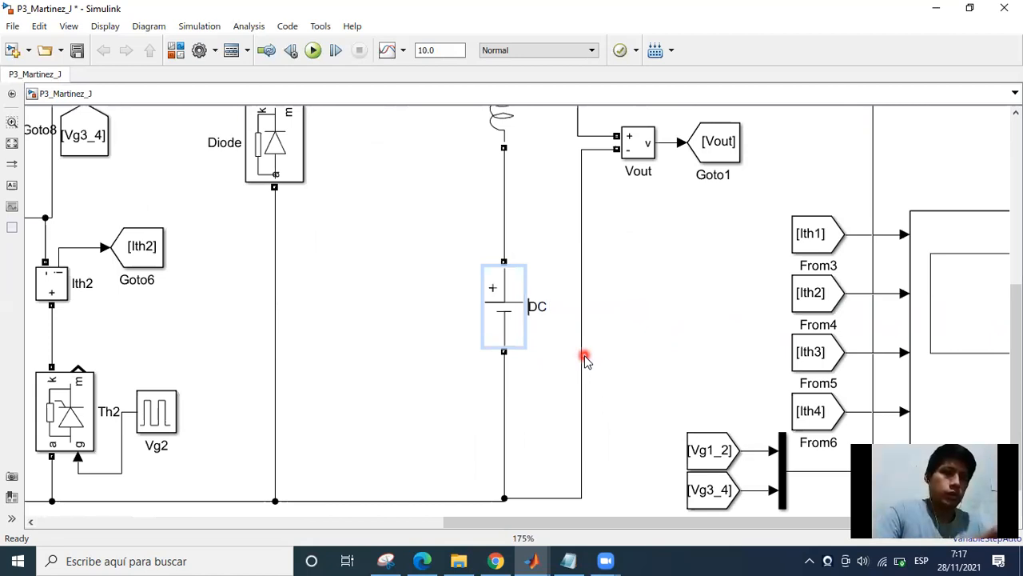
text(50)
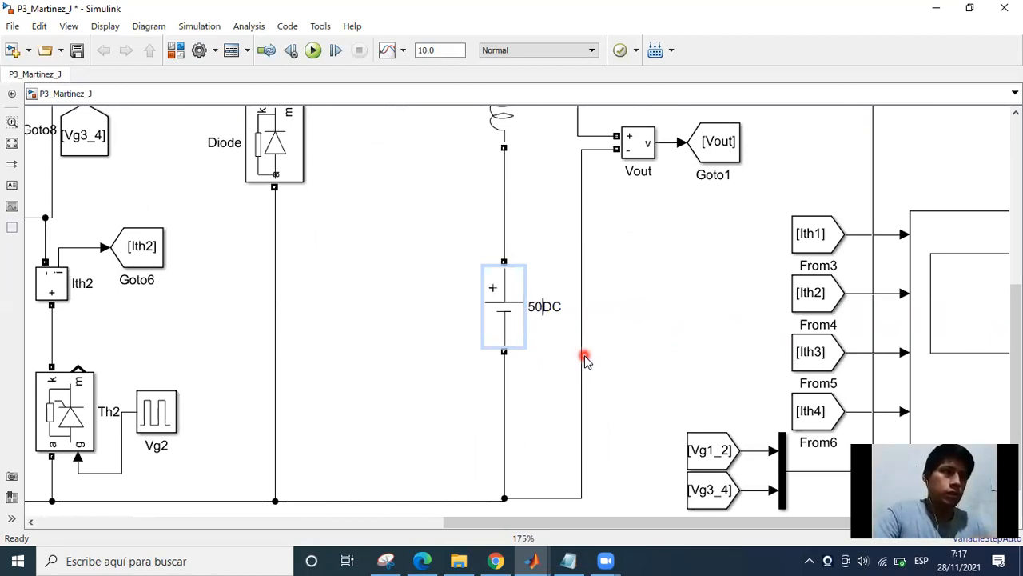
text( V)
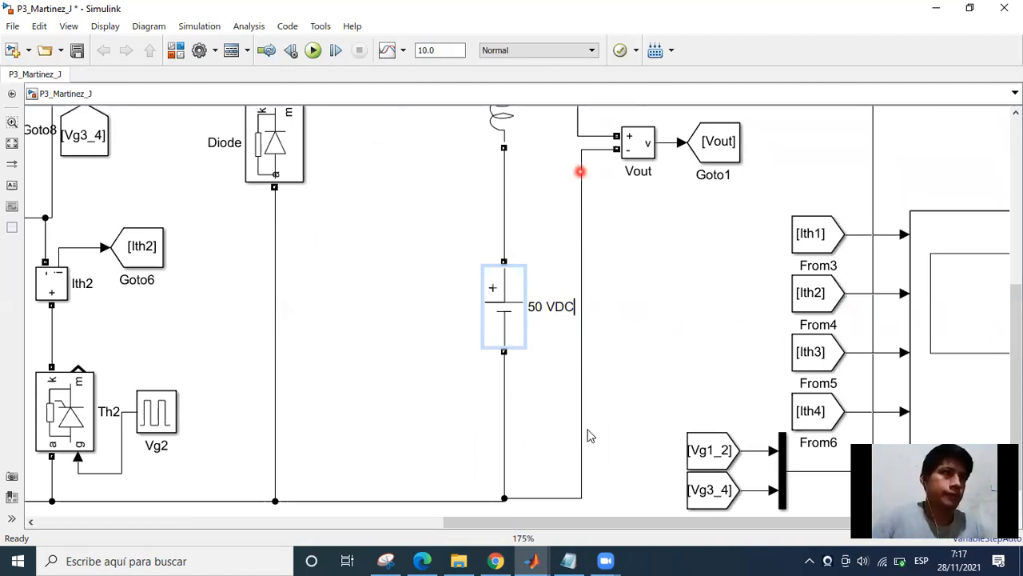
Add "FEM" as a separate first line in the 50 VDC source's label.
scroll(553, 390, up, 5)
scroll(553, 387, down, 2)
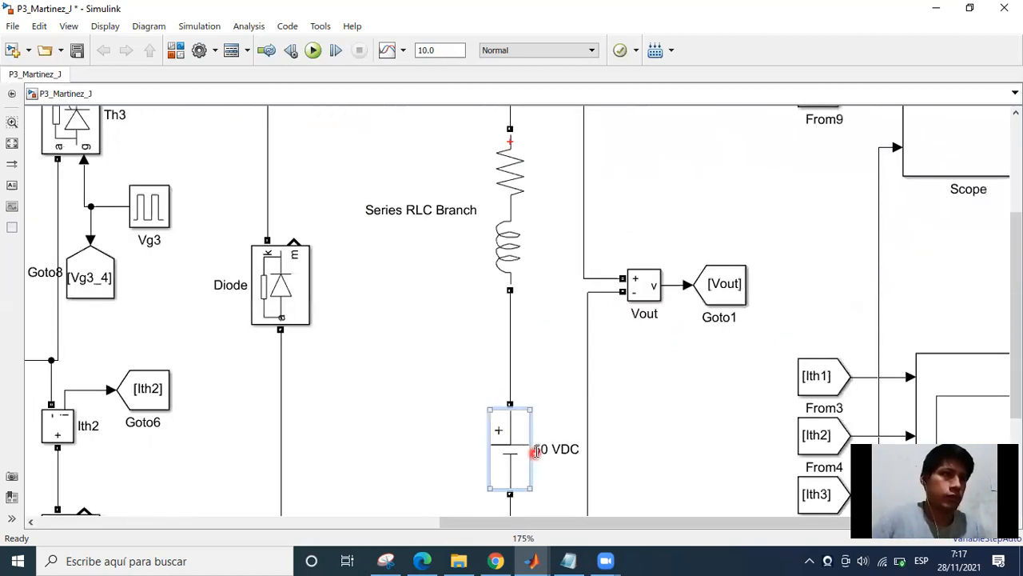
text(FEM)
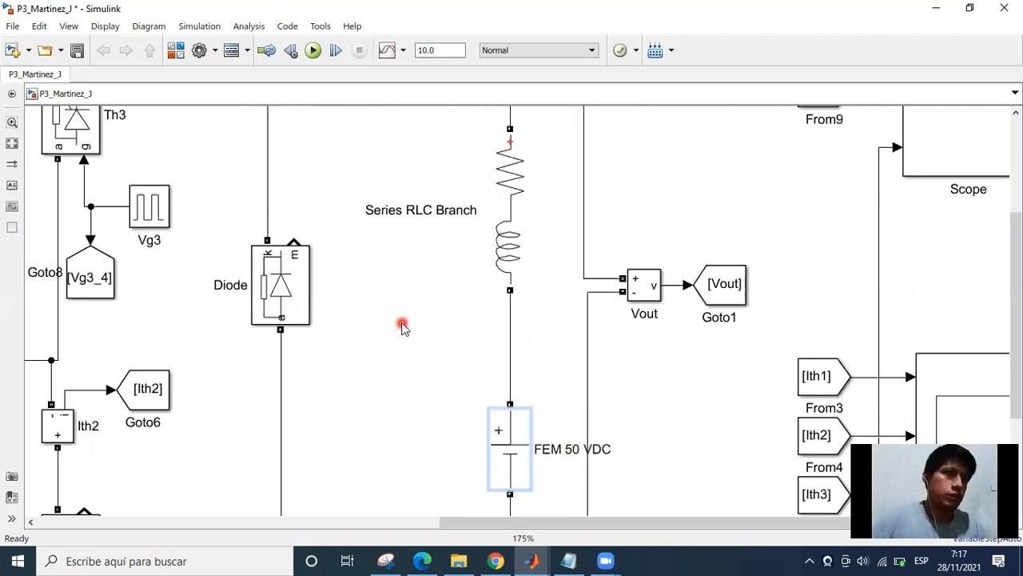
key(Return)
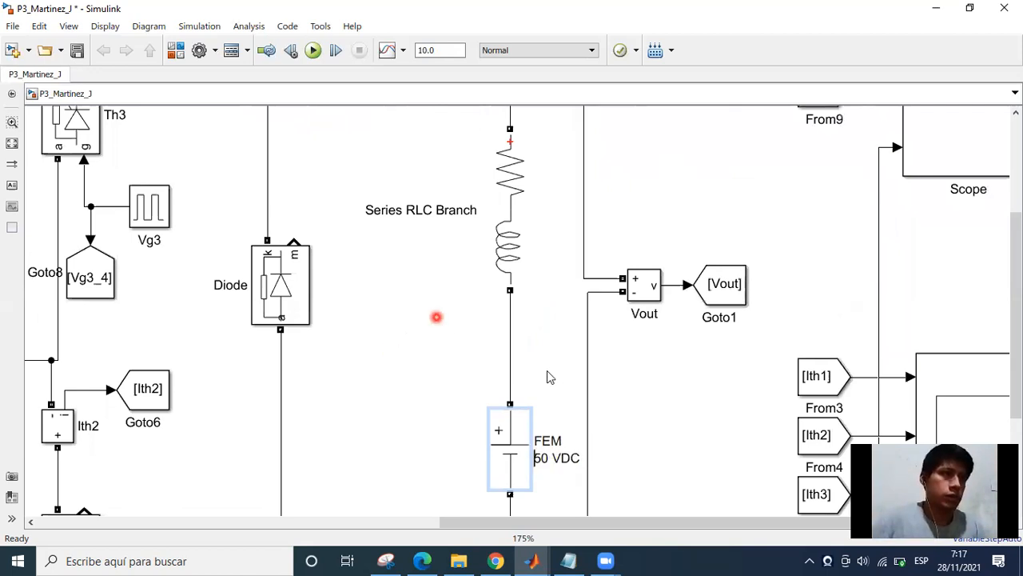
click(539, 338)
Replace the Series RLC Branch block's name with "R = 5 Ohms".
scroll(413, 323, up, 2)
click(416, 328)
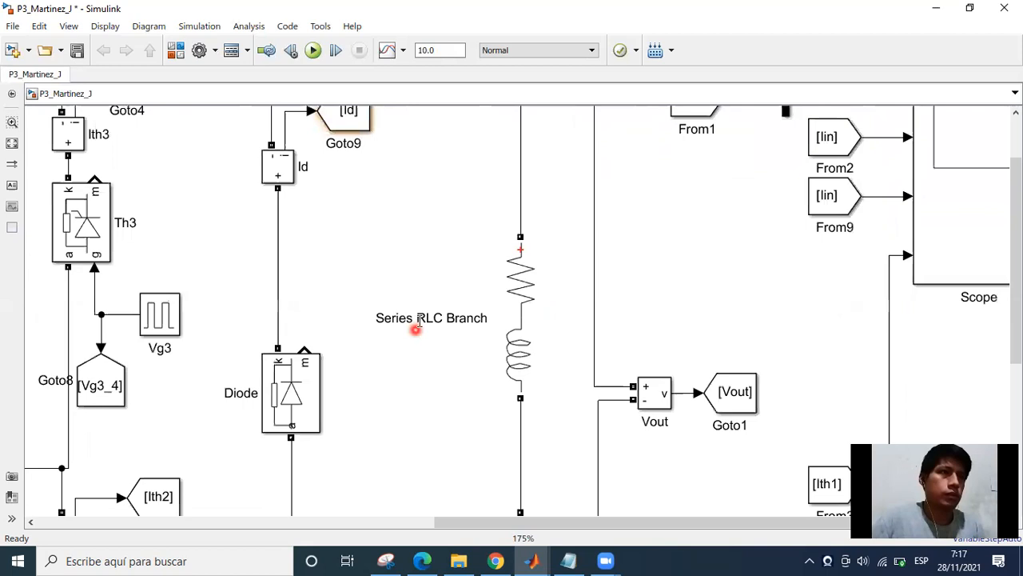
click(481, 319)
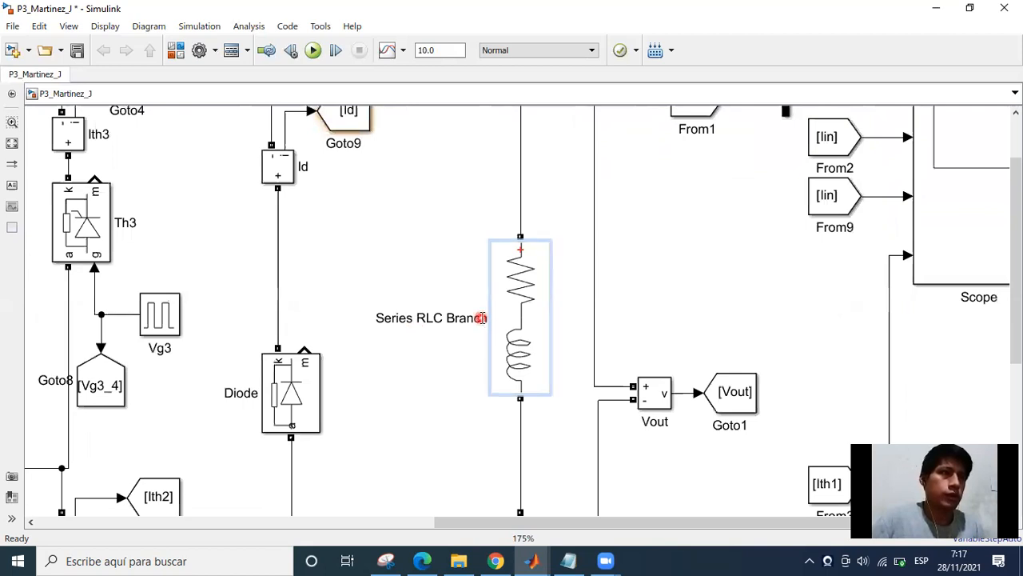
click(482, 318)
key(BackSpace)
key(BackSpace)
key(BackSpace)
key(BackSpace)
key(BackSpace)
key(BackSpace)
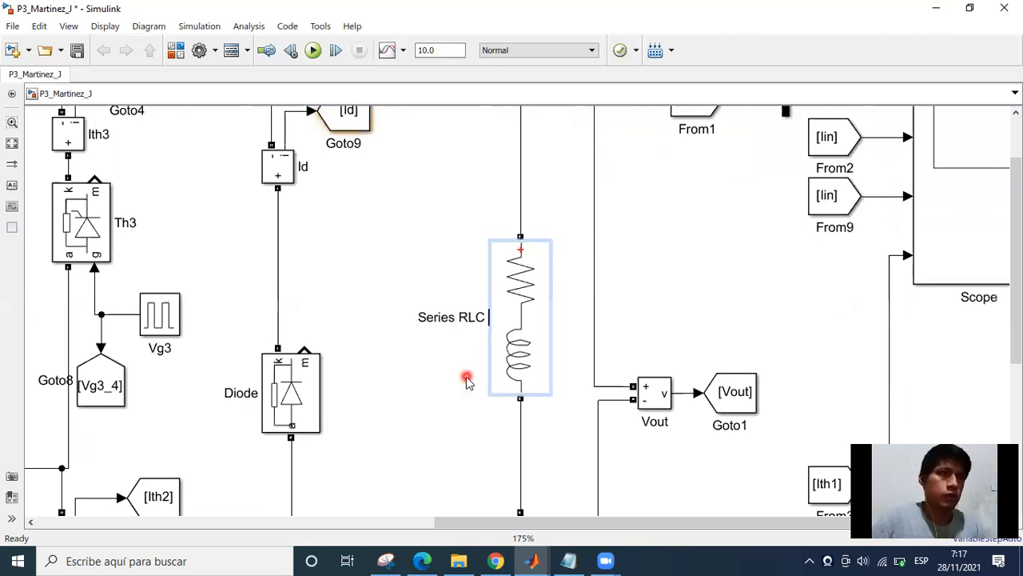
key(BackSpace)
key(BackSpace)
key(BackSpace)
key(BackSpace)
key(BackSpace)
key(BackSpace)
key(BackSpace)
key(BackSpace)
key(BackSpace)
key(BackSpace)
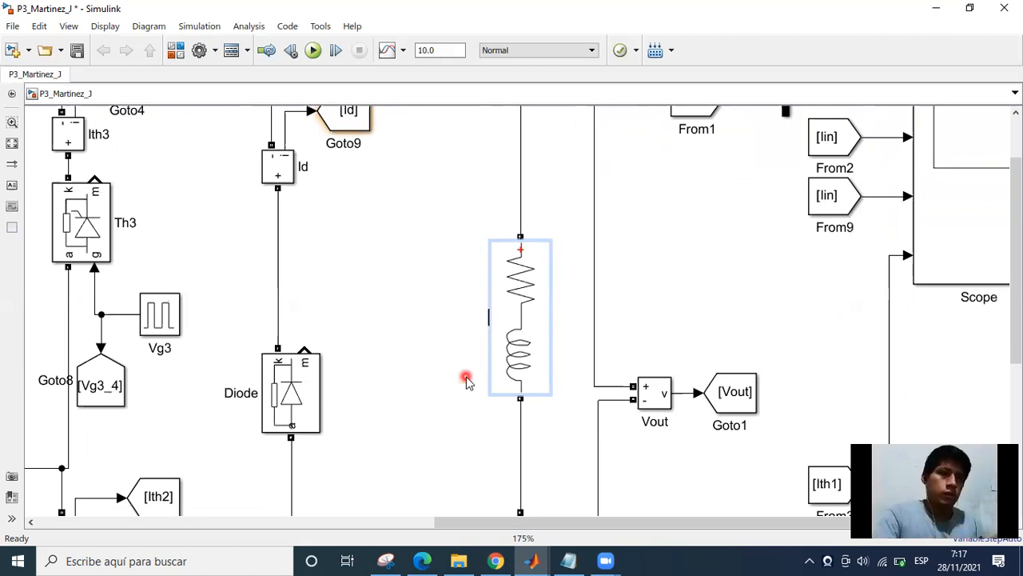
text(R = )
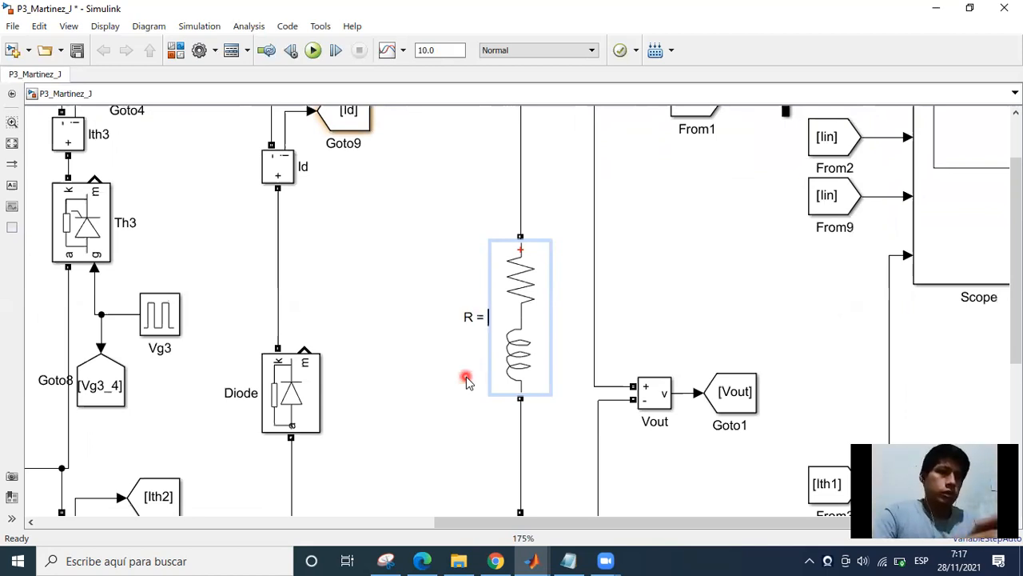
text(10)
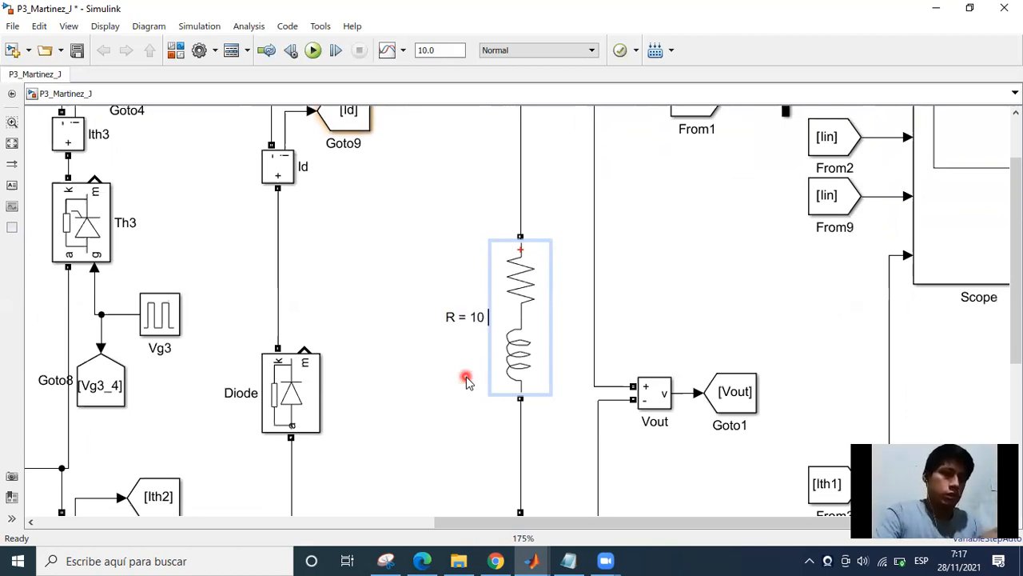
text( Ohms)
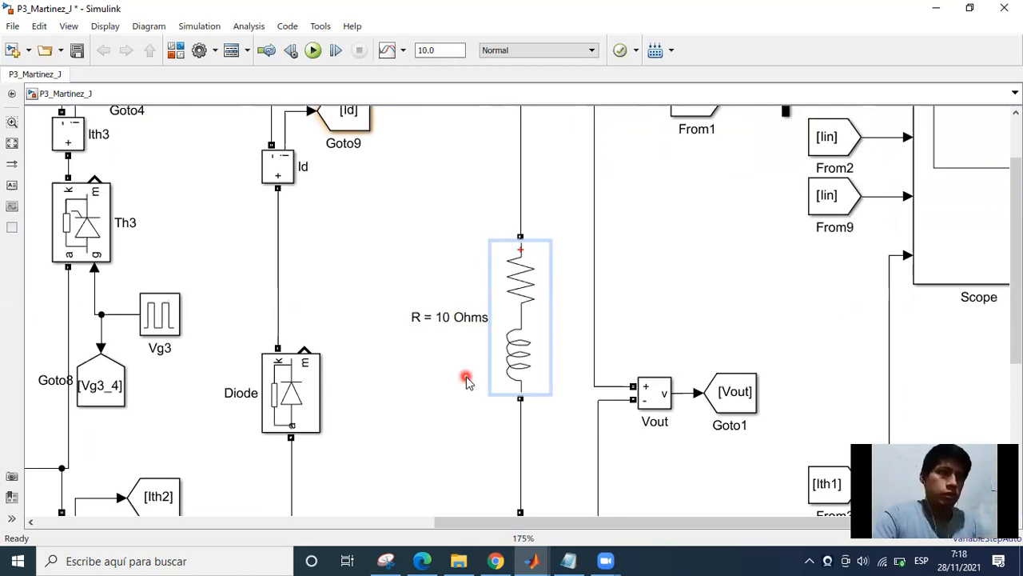
key(BackSpace)
key(BackSpace)
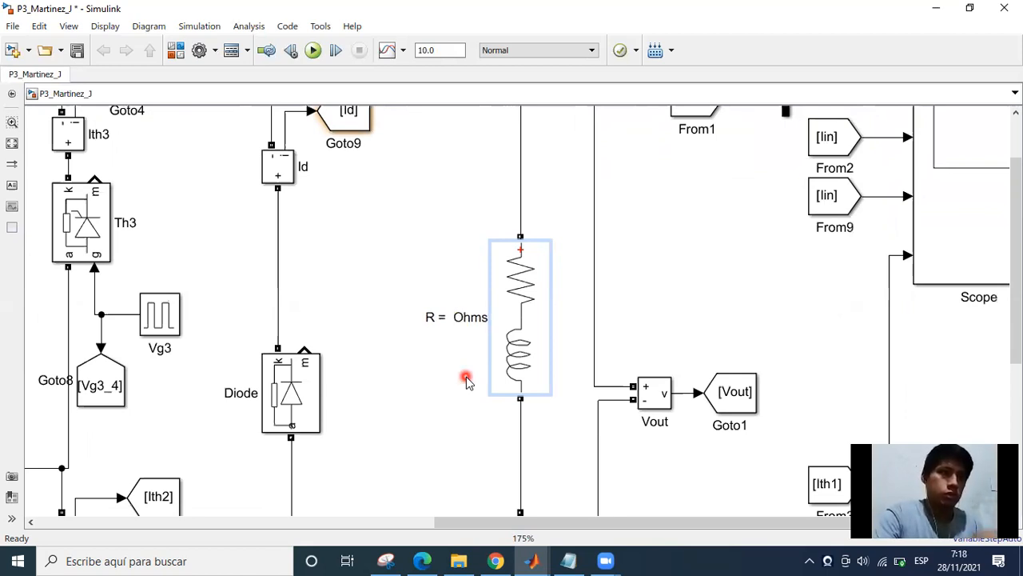
text(5)
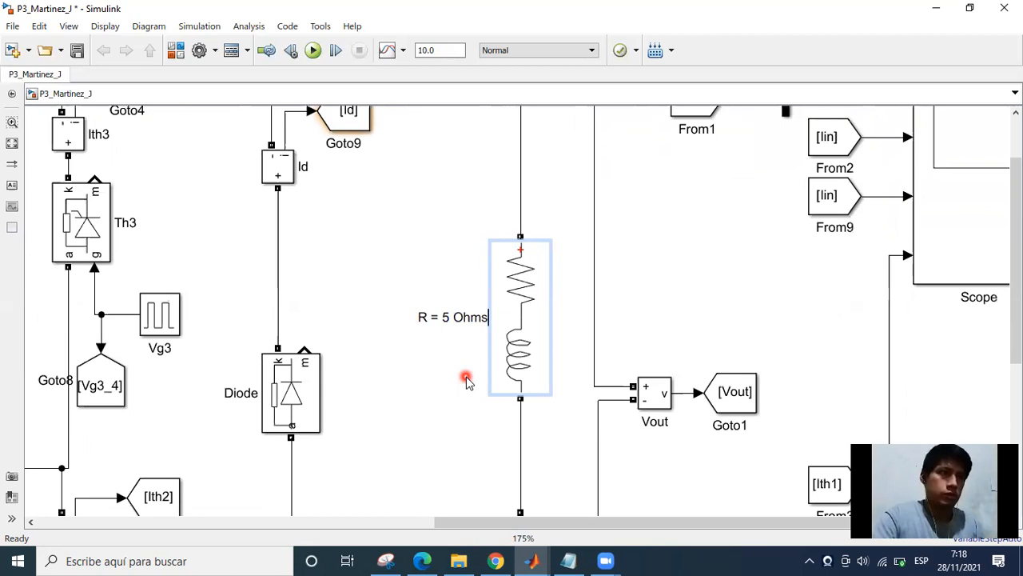
Add a second line reading "L = 10mH" to the load branch's label, checking the block's parameters.
key(Return)
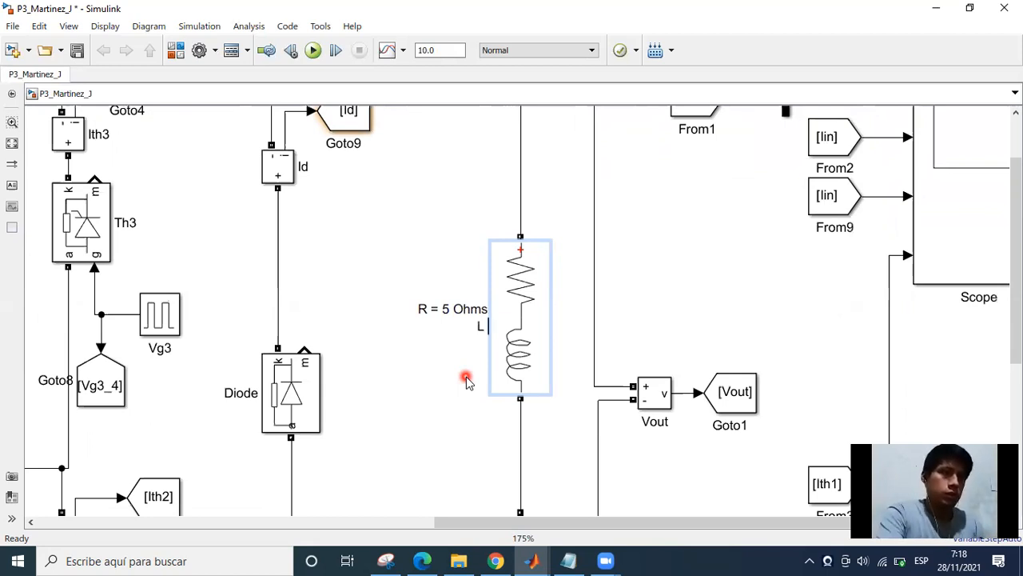
text(L = 10)
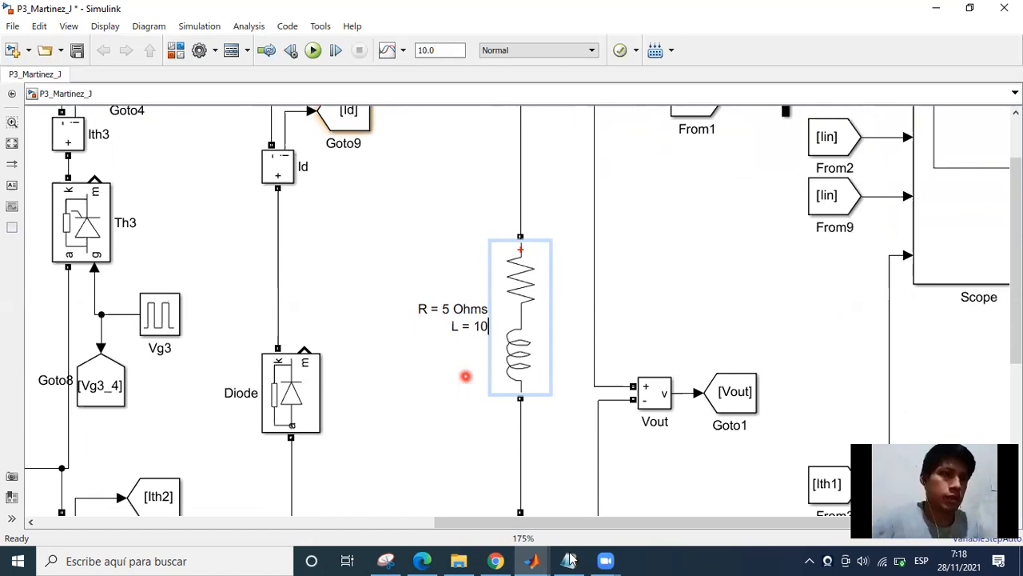
double_click(532, 360)
click(658, 444)
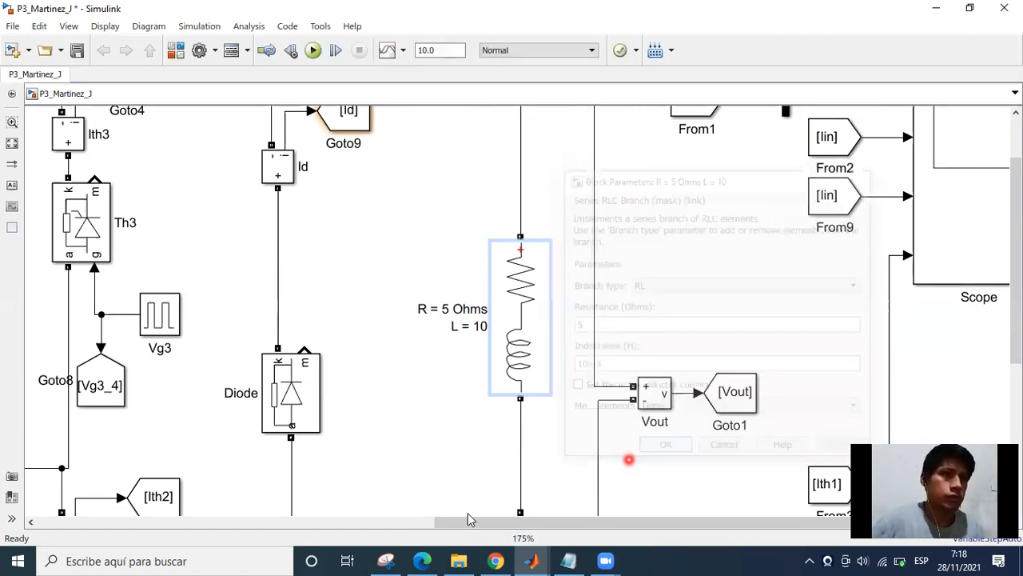
click(468, 329)
text(m)
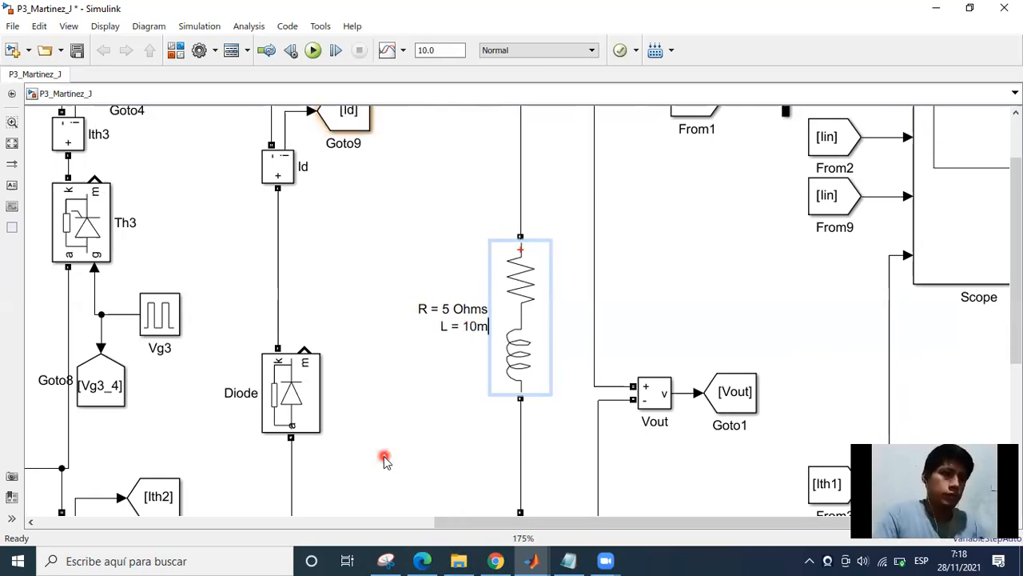
text(H)
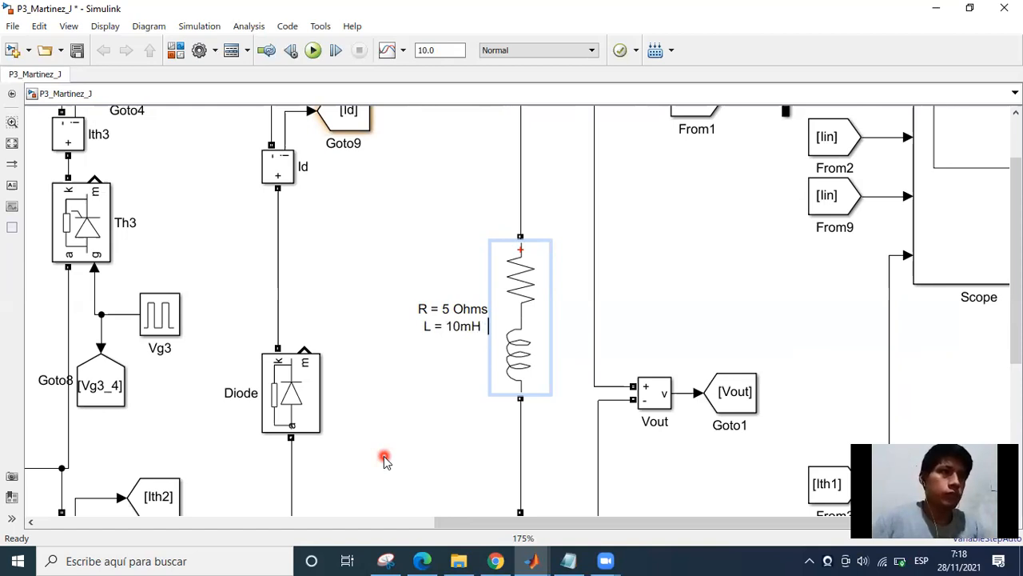
click(385, 460)
click(429, 412)
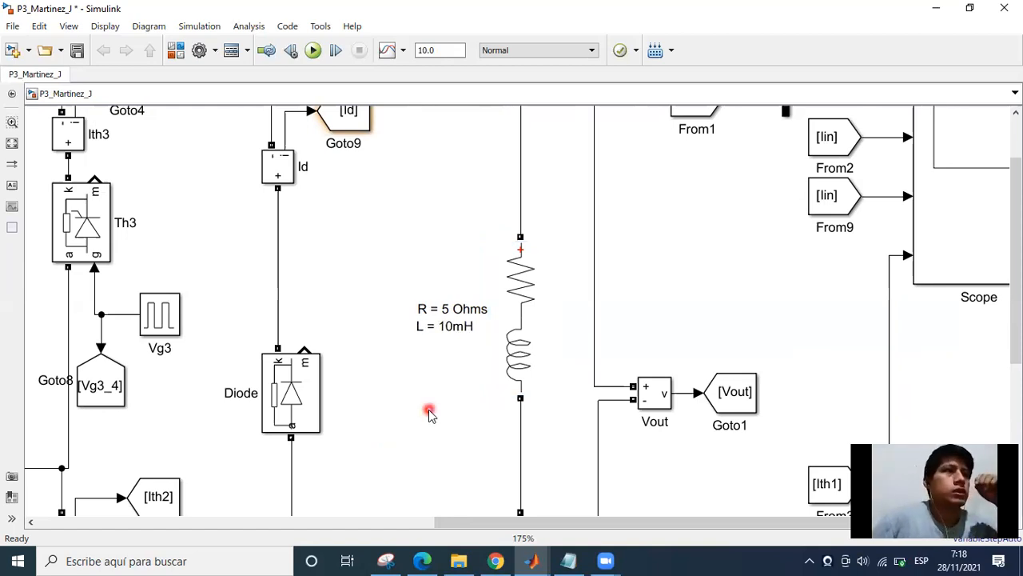
Review the whole model and the required oscillograms in the practice PDF in Edge, and return to Simulink.
scroll(470, 392, down, 3)
drag(509, 352, 570, 300)
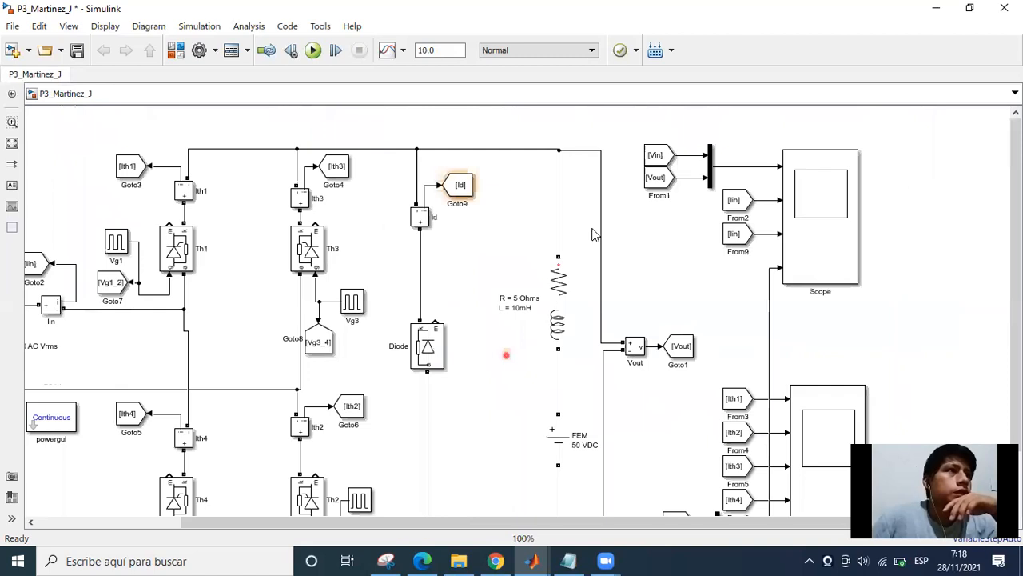
click(513, 312)
scroll(493, 362, down, 1)
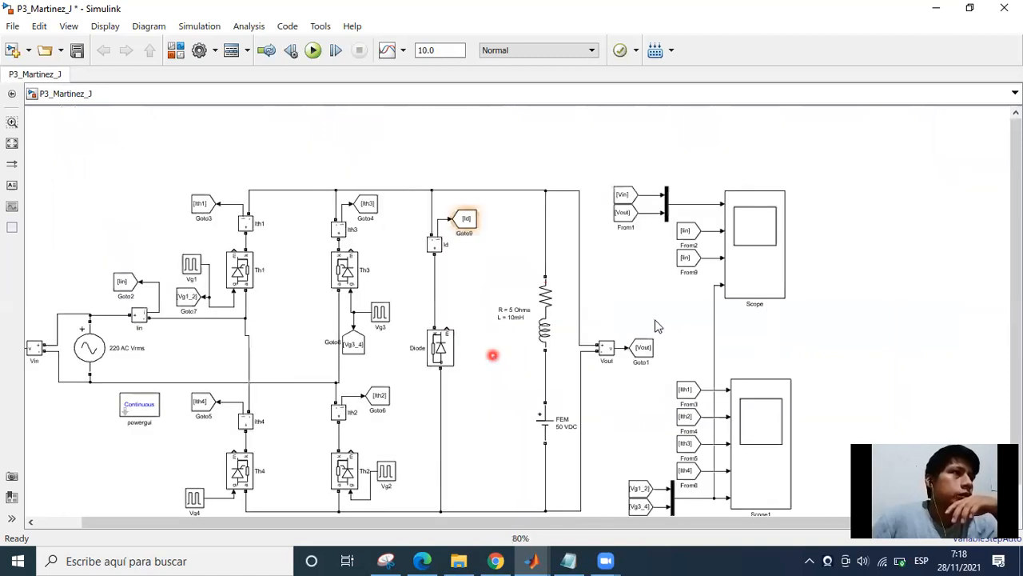
click(738, 290)
click(490, 258)
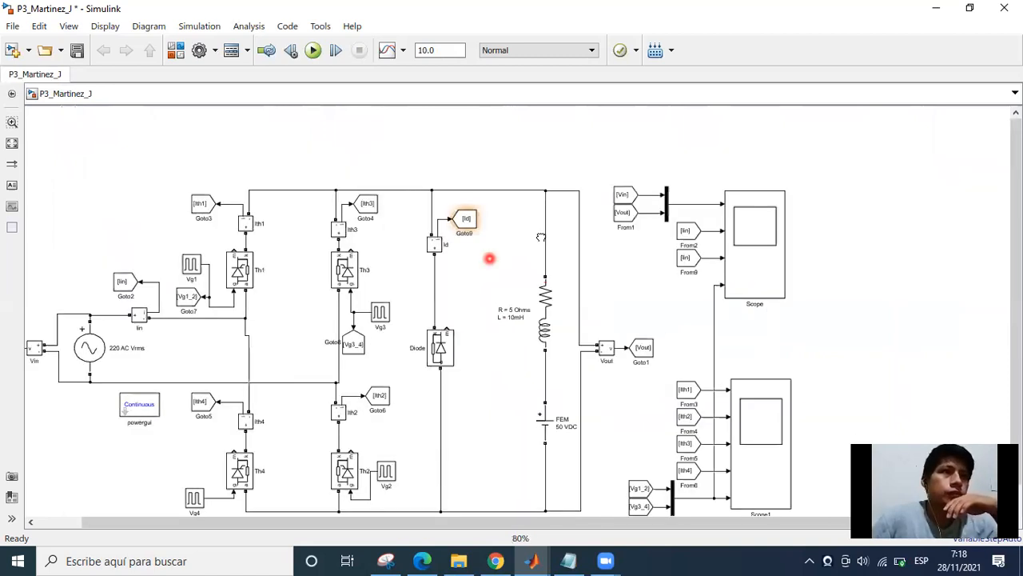
drag(490, 258, 542, 224)
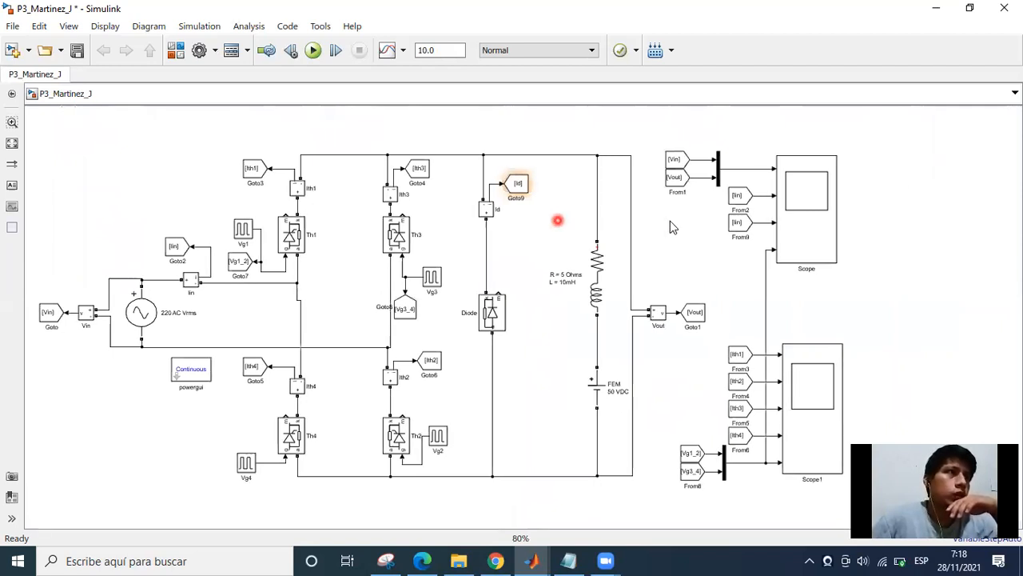
click(425, 564)
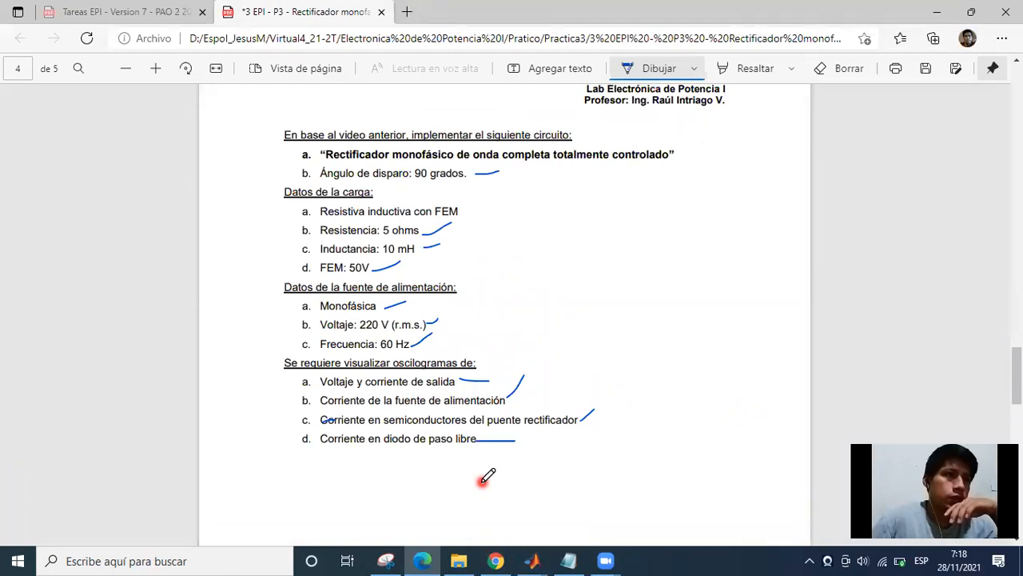
click(531, 560)
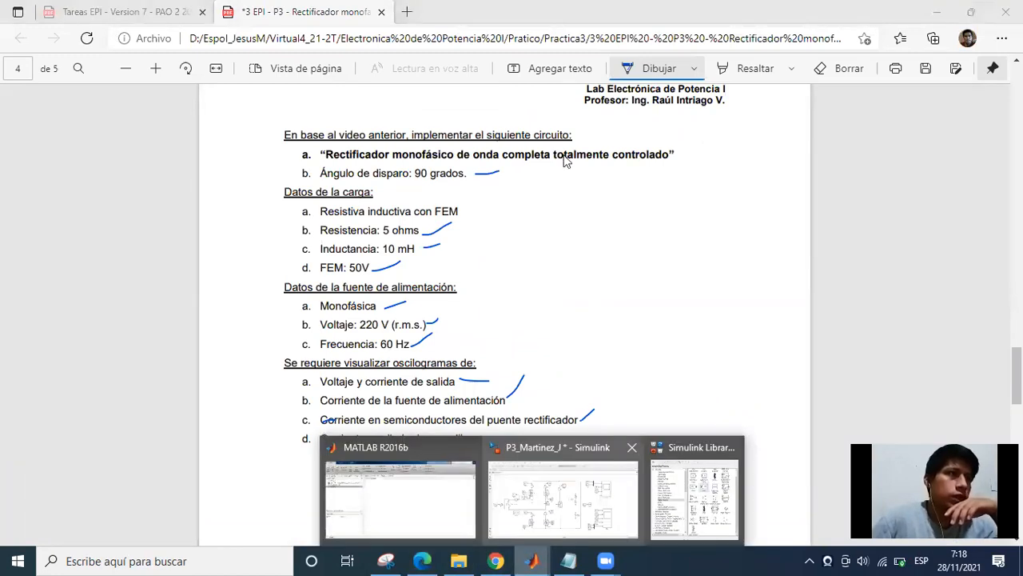
click(563, 492)
Duplicate the Id current measurement block near the load, rotate the copy horizontal, and delete the upper rail's wire between diode and load branches.
scroll(566, 221, up, 5)
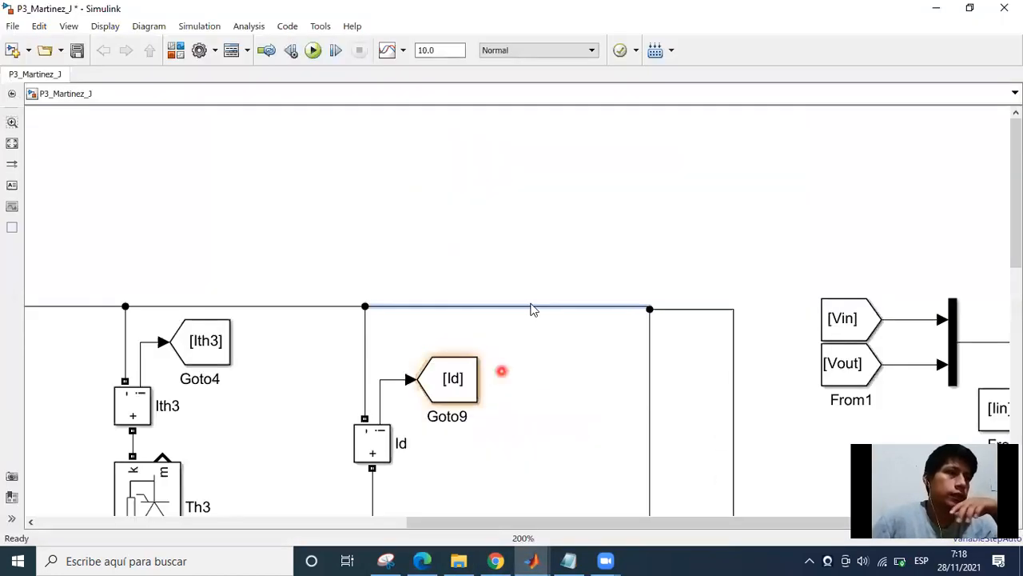
click(333, 303)
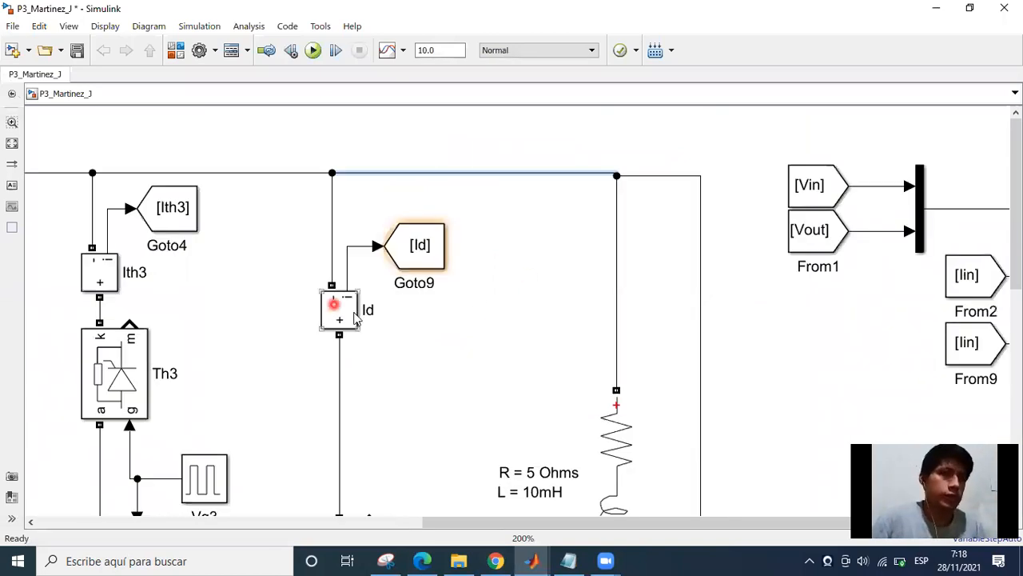
drag(333, 304, 546, 207)
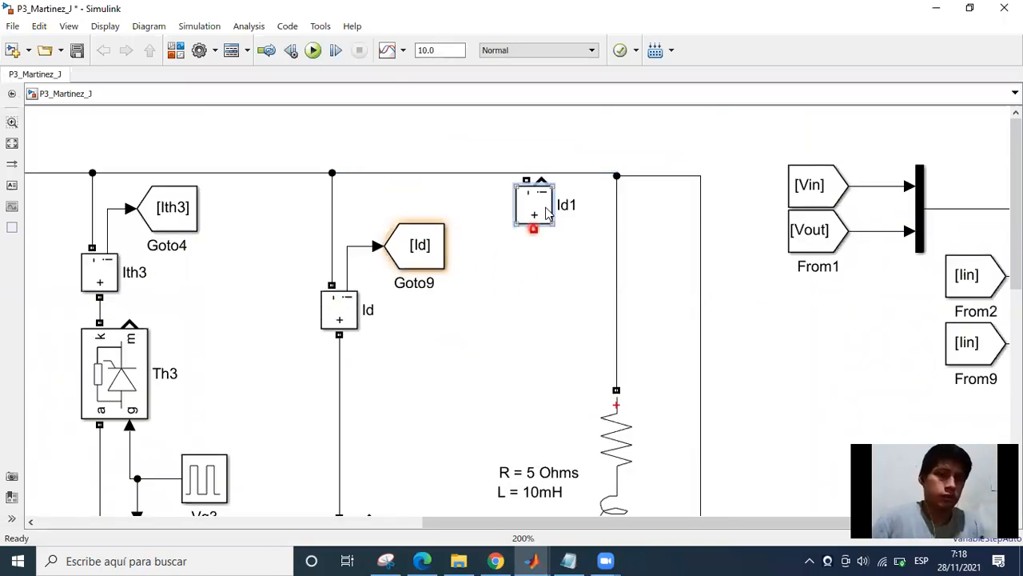
key(ctrl+r)
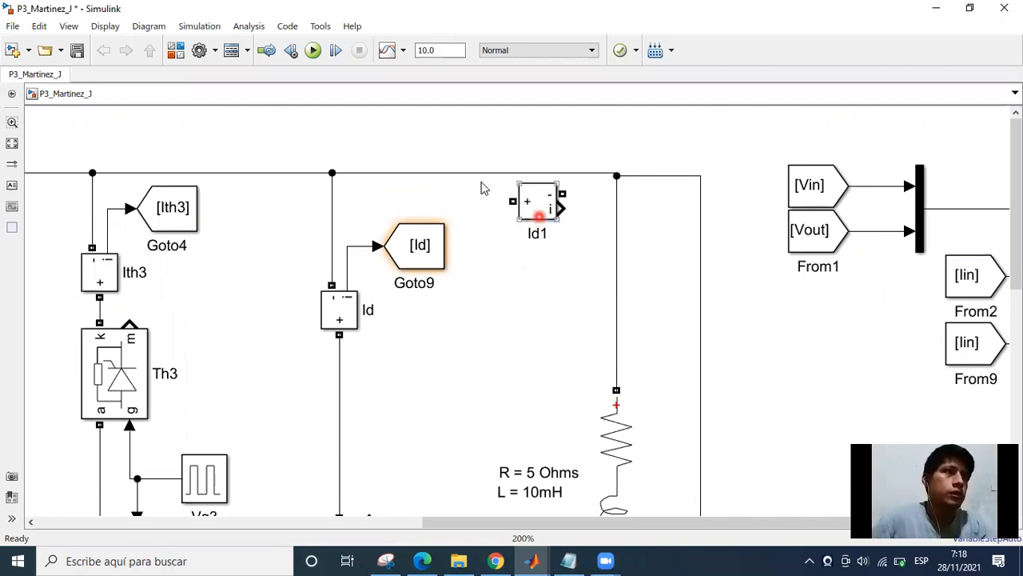
click(468, 171)
key(Delete)
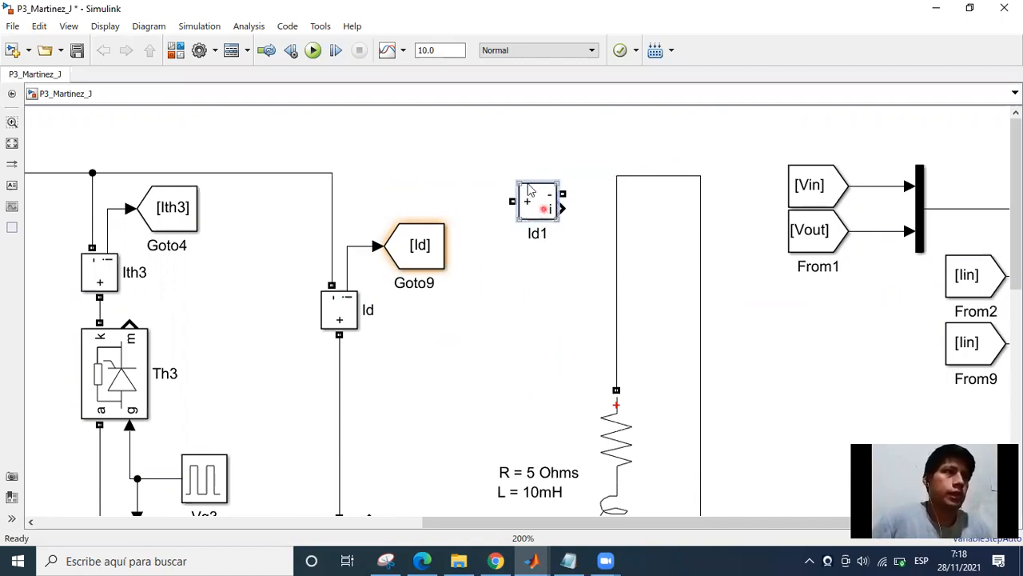
Wire the copied current measurement's positive terminal to the rectifier's upper rail and align the compact block with that rail.
mouse_move(539, 200)
mouse_down()
mouse_move(523, 173)
mouse_move(336, 171)
mouse_up()
click(558, 225)
click(476, 285)
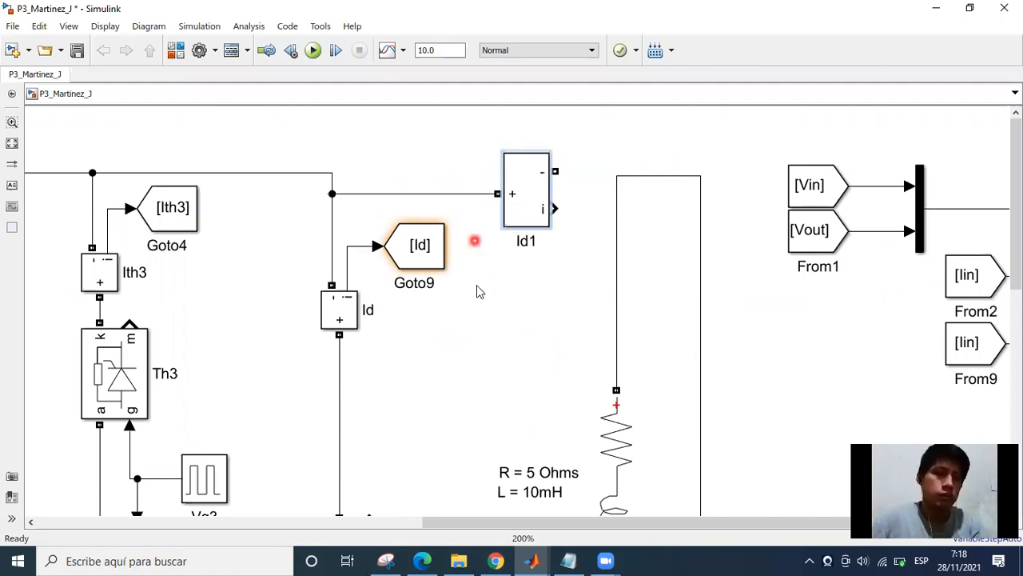
click(542, 183)
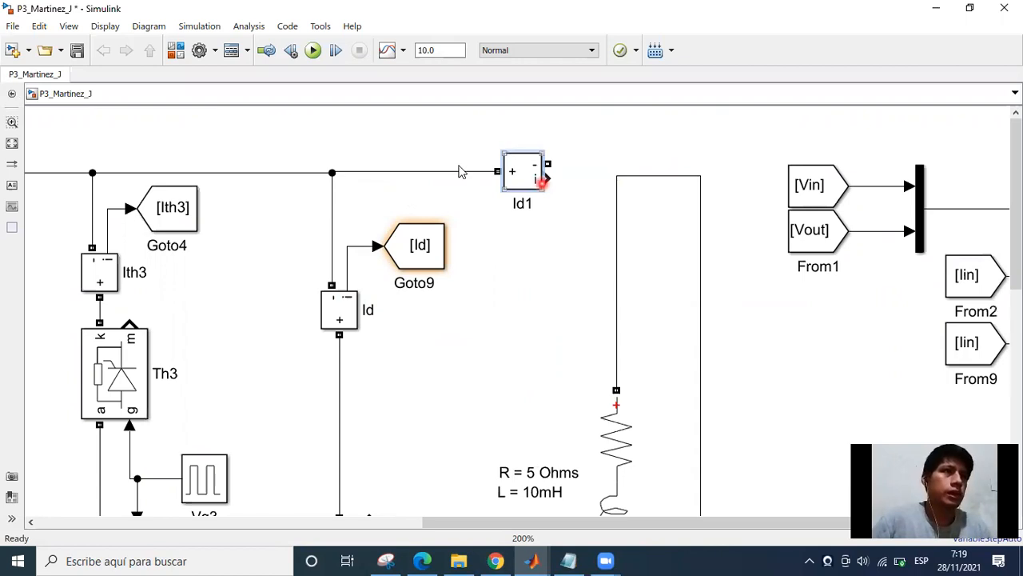
click(605, 226)
click(410, 178)
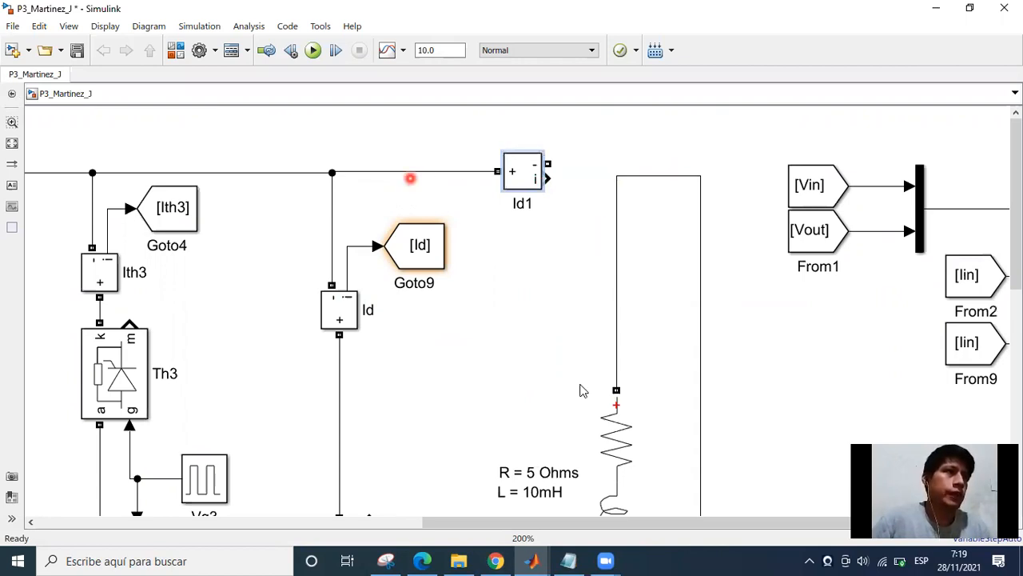
Connect the copied current measurement's negative terminal to the load branch's upper node and straighten the wire.
click(595, 473)
click(552, 163)
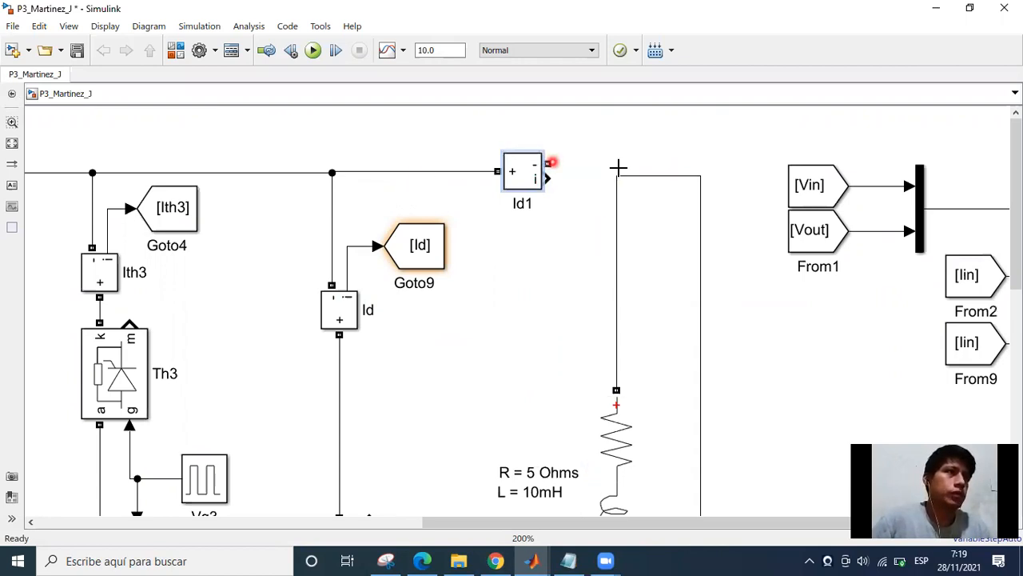
mouse_move(626, 170)
mouse_down()
mouse_move(613, 168)
mouse_move(586, 203)
mouse_move(622, 173)
mouse_move(641, 203)
mouse_move(617, 197)
mouse_move(618, 227)
mouse_move(588, 164)
mouse_move(617, 180)
mouse_up()
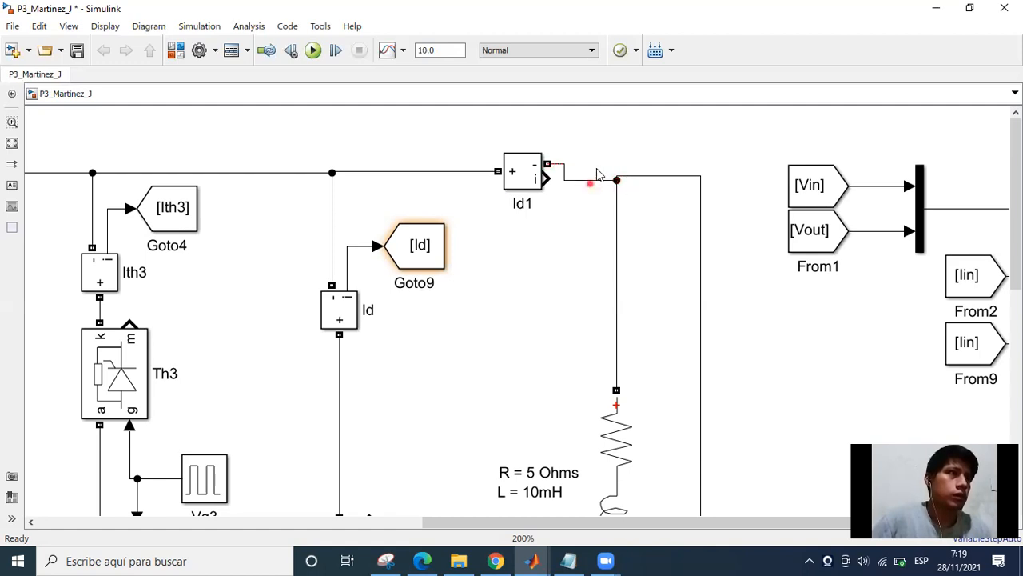
click(588, 182)
drag(586, 181, 586, 164)
click(560, 179)
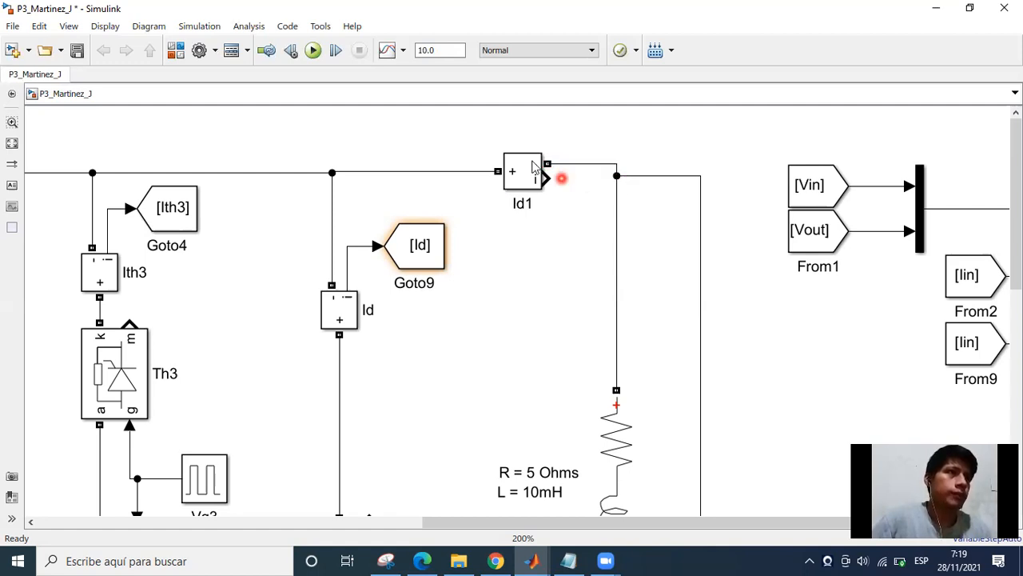
click(532, 162)
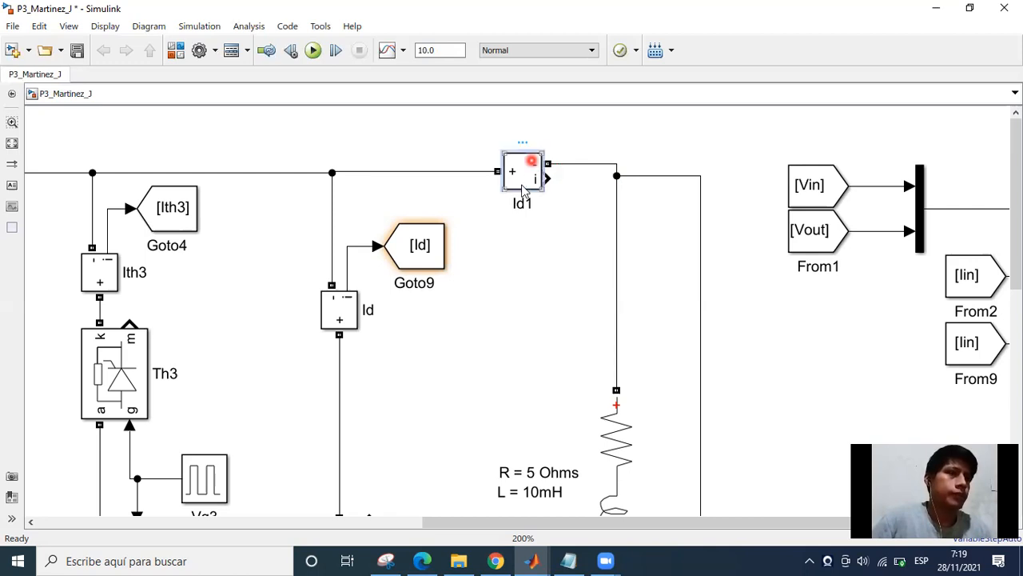
key(ctrl+i)
click(520, 237)
key(ctrl+z)
click(624, 232)
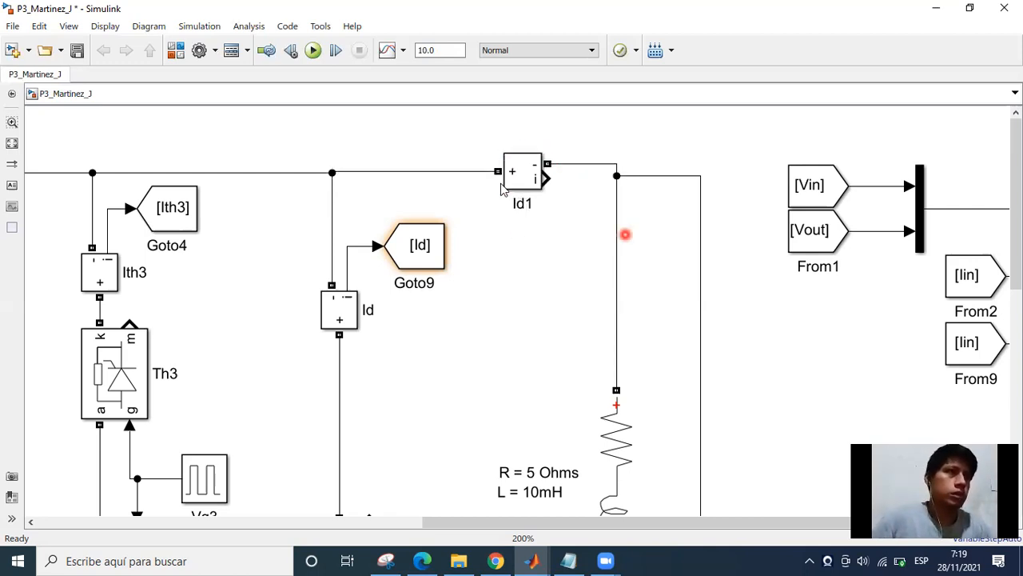
click(526, 184)
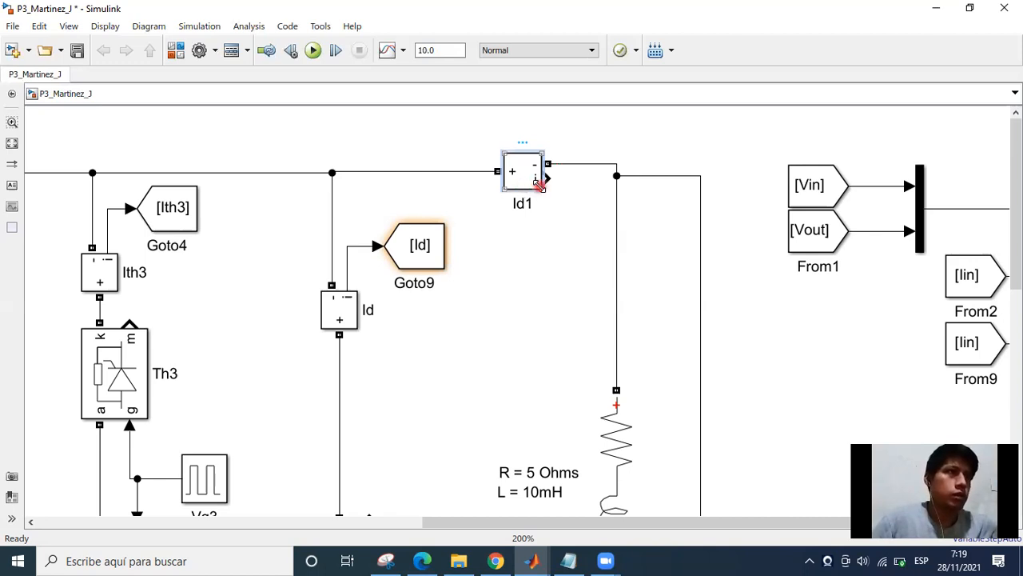
key(ctrl+i)
key(ctrl+z)
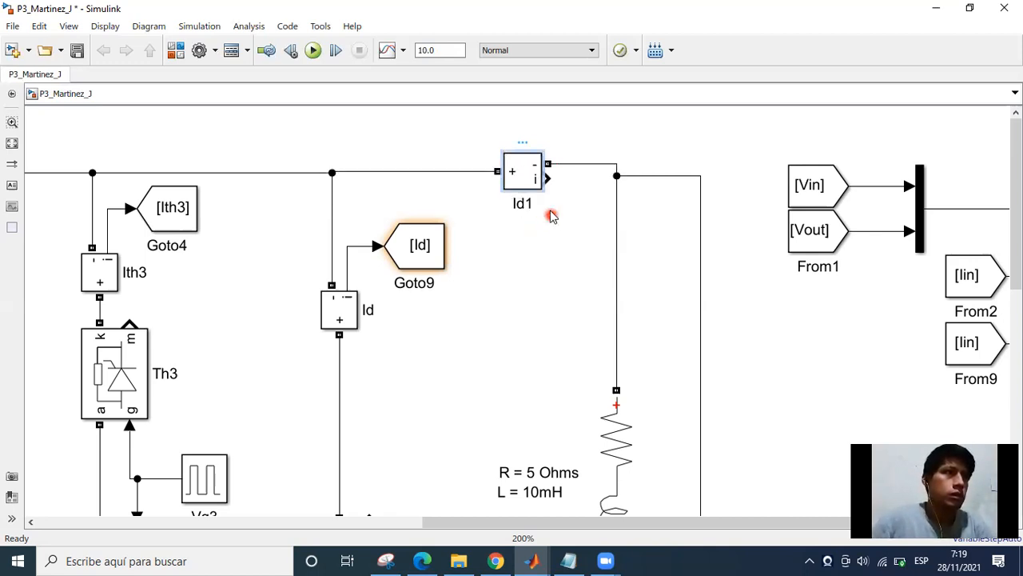
Rename the new current measurement block in the upper rail as "Iout".
scroll(544, 252, down, 1)
drag(513, 187, 503, 283)
click(503, 283)
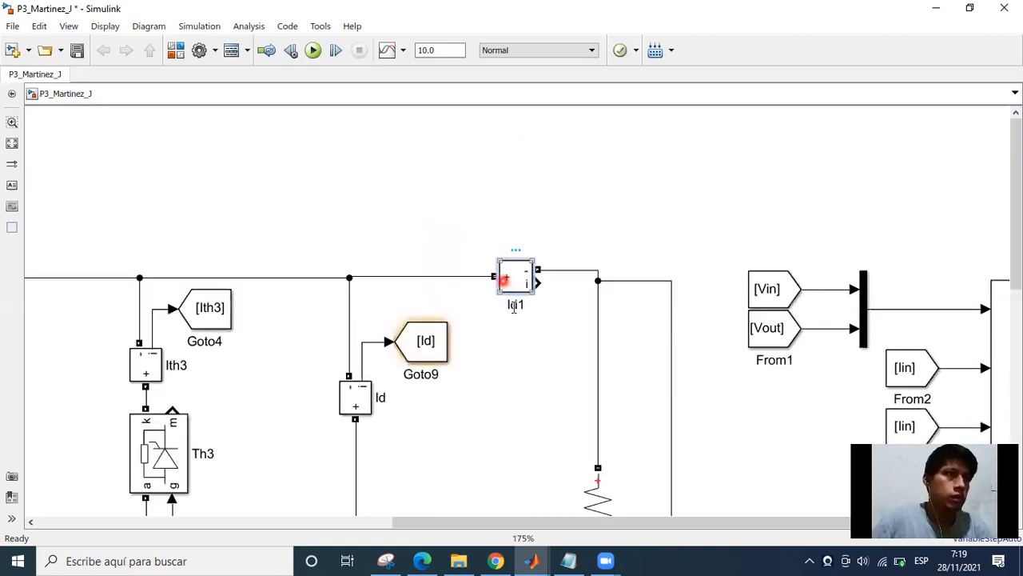
key(BackSpace)
key(BackSpace)
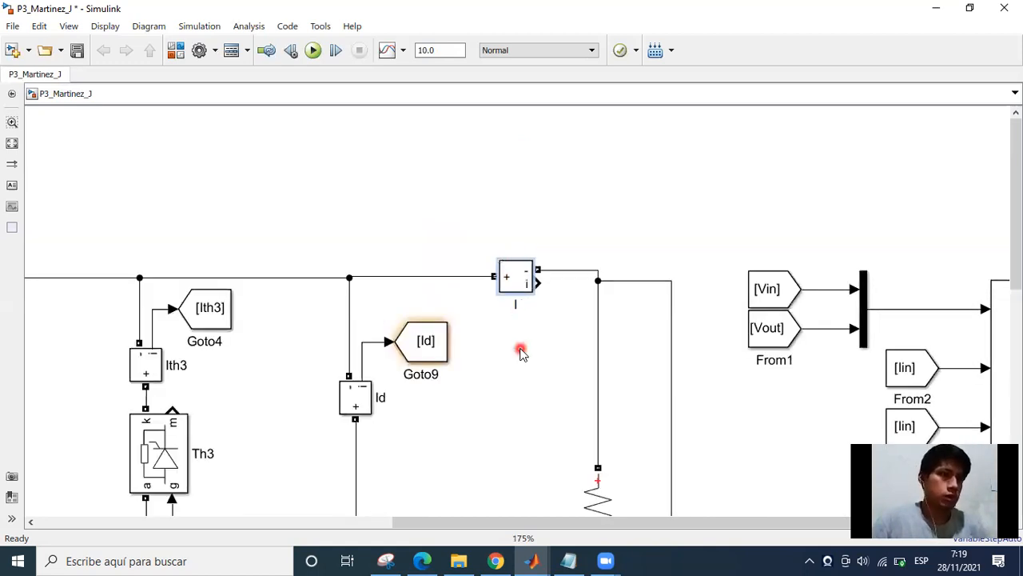
text(out)
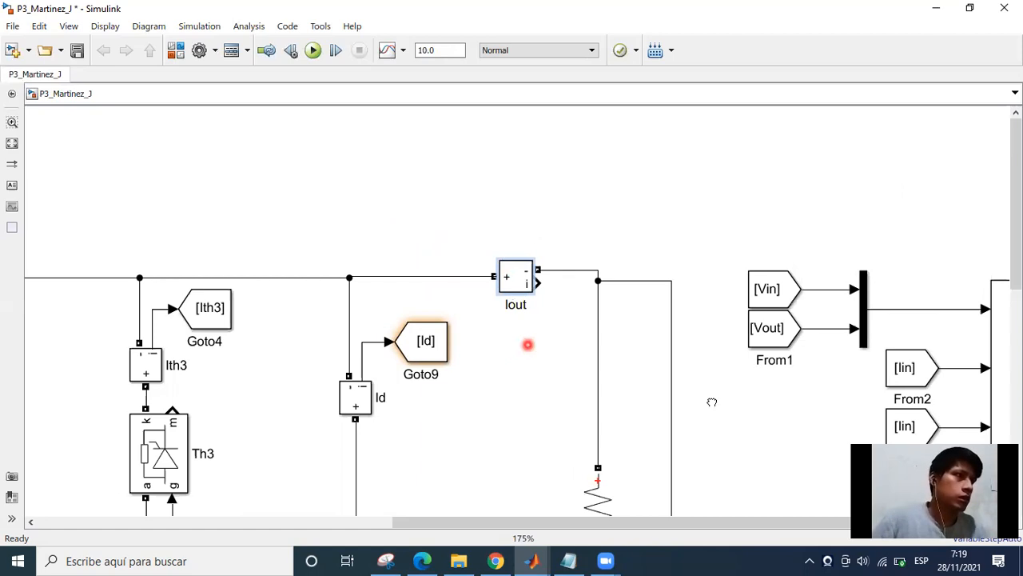
Set the Goto tag of the From9 block feeding the Scope's third input to Id.
drag(722, 382, 552, 294)
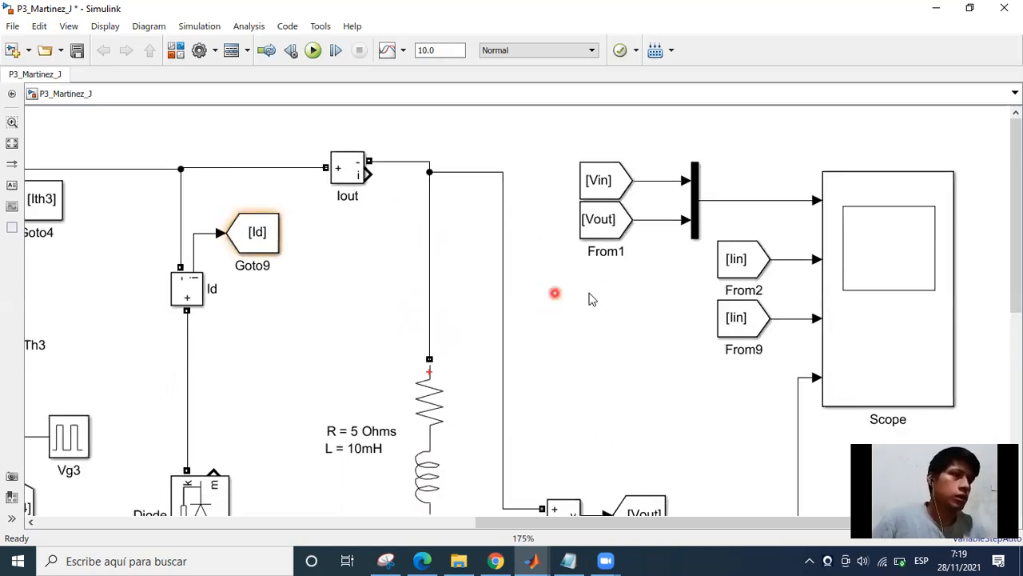
click(745, 324)
double_click(745, 325)
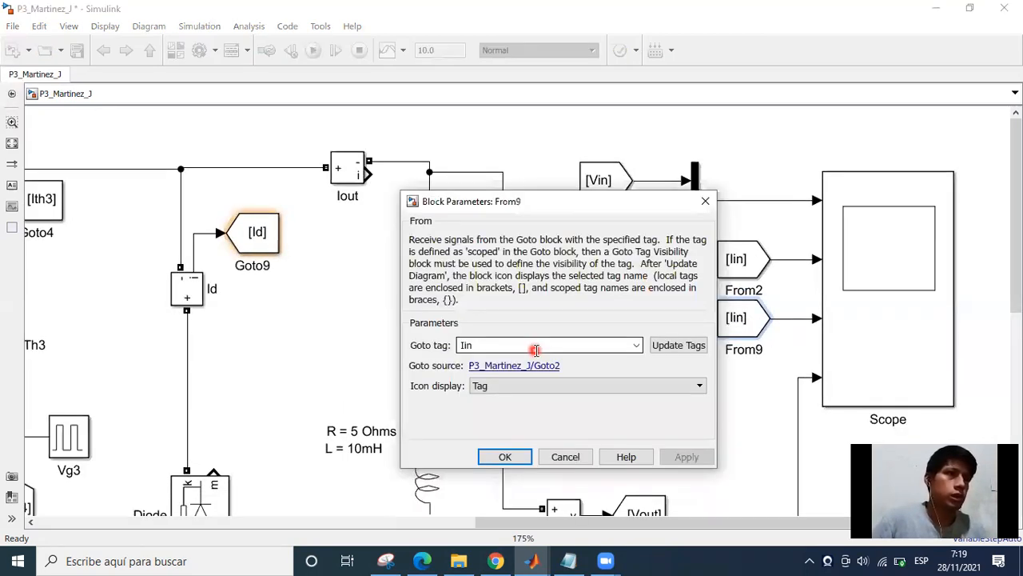
click(536, 350)
key(BackSpace)
key(BackSpace)
text(d)
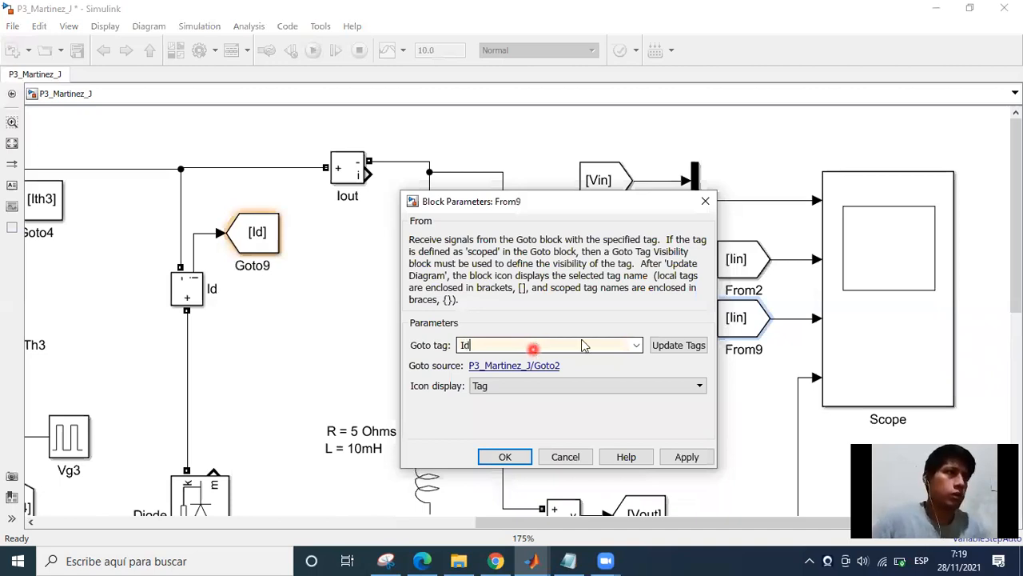
key(Return)
Open the Scope and set its layout to five stacked displays.
scroll(541, 240, up, 3)
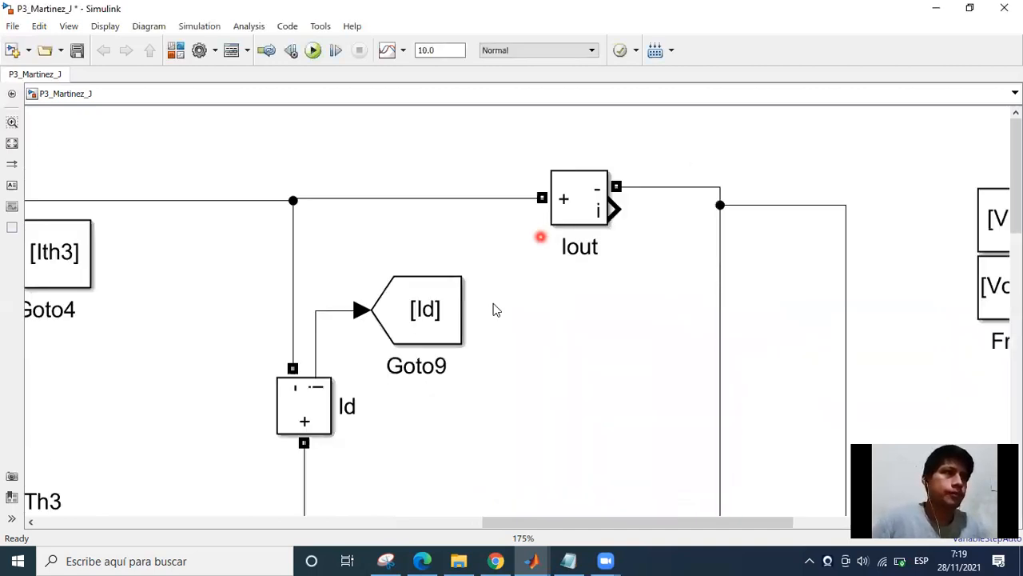
click(507, 259)
scroll(550, 312, down, 3)
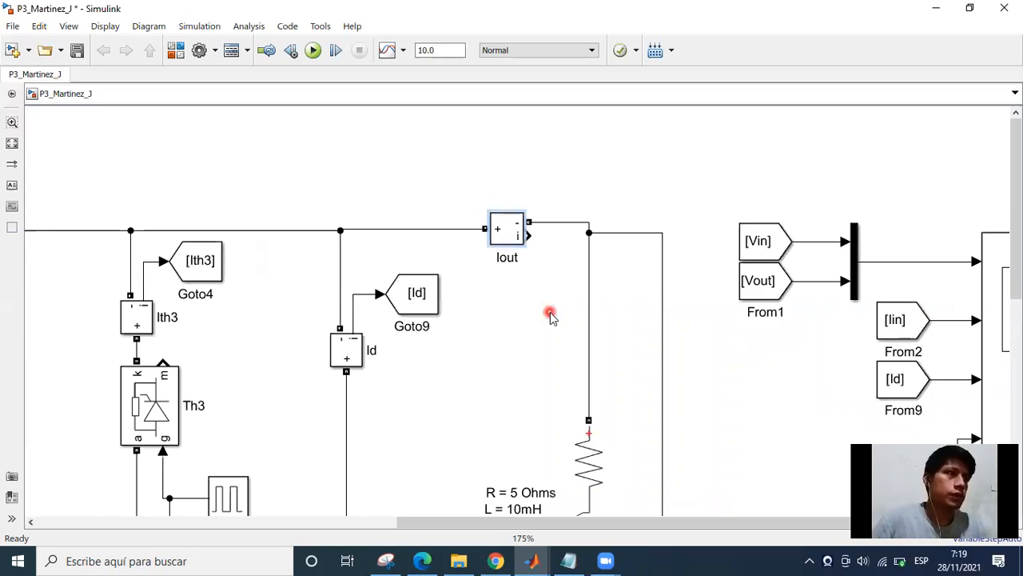
drag(858, 417, 775, 384)
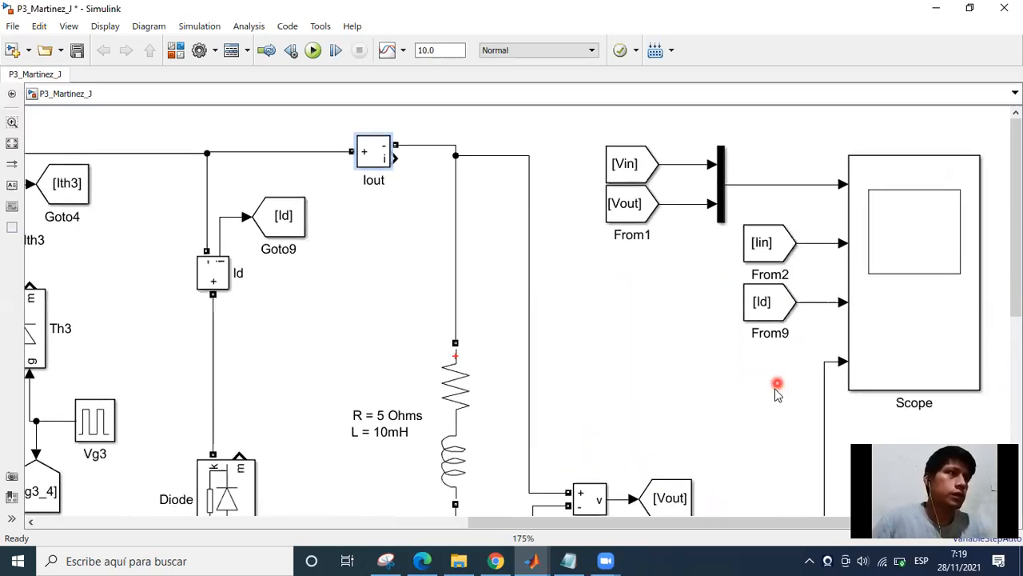
drag(882, 339, 875, 361)
double_click(875, 361)
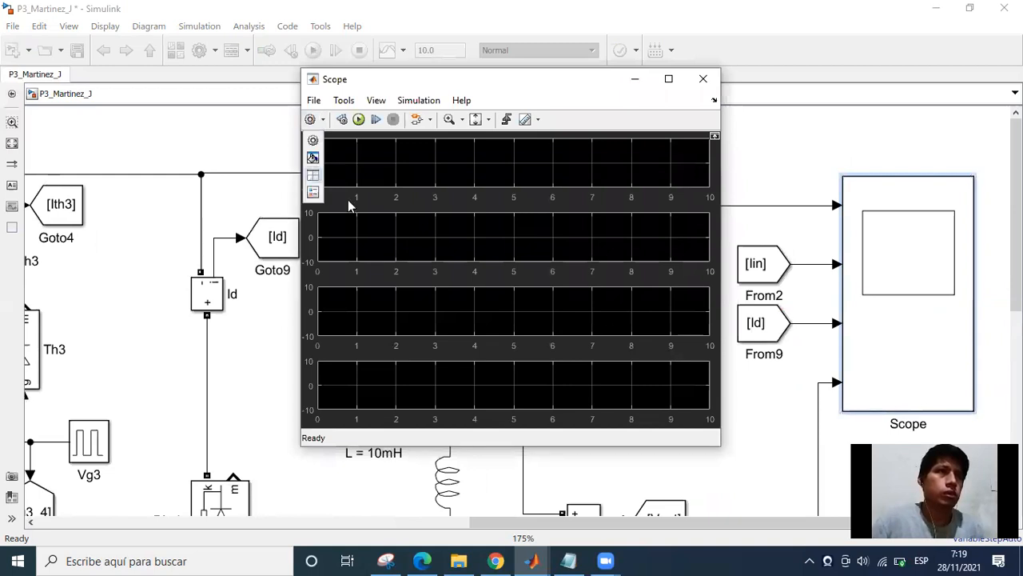
click(313, 175)
click(328, 255)
click(326, 280)
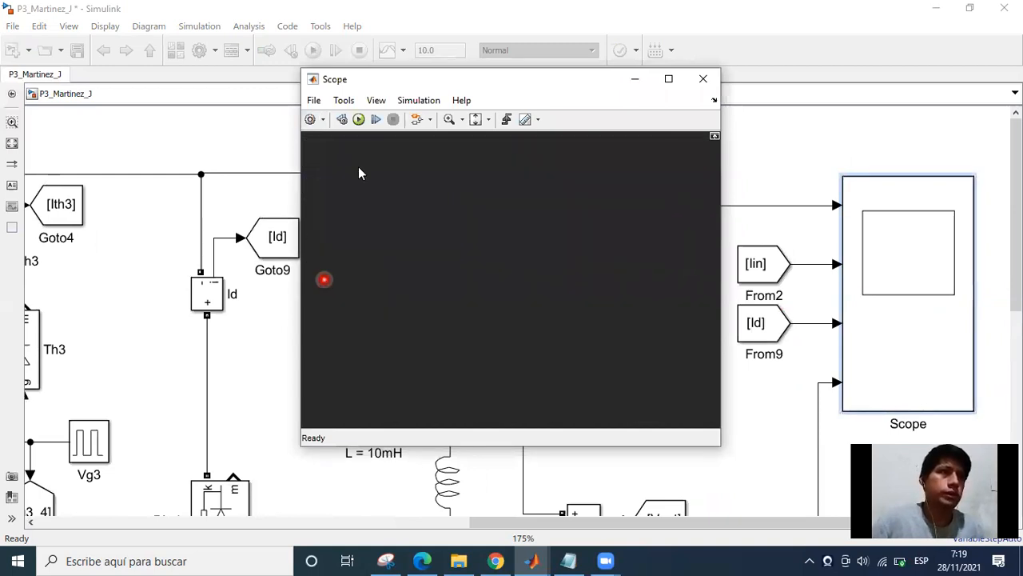
Set the Scope's number of input ports to 5.
click(311, 119)
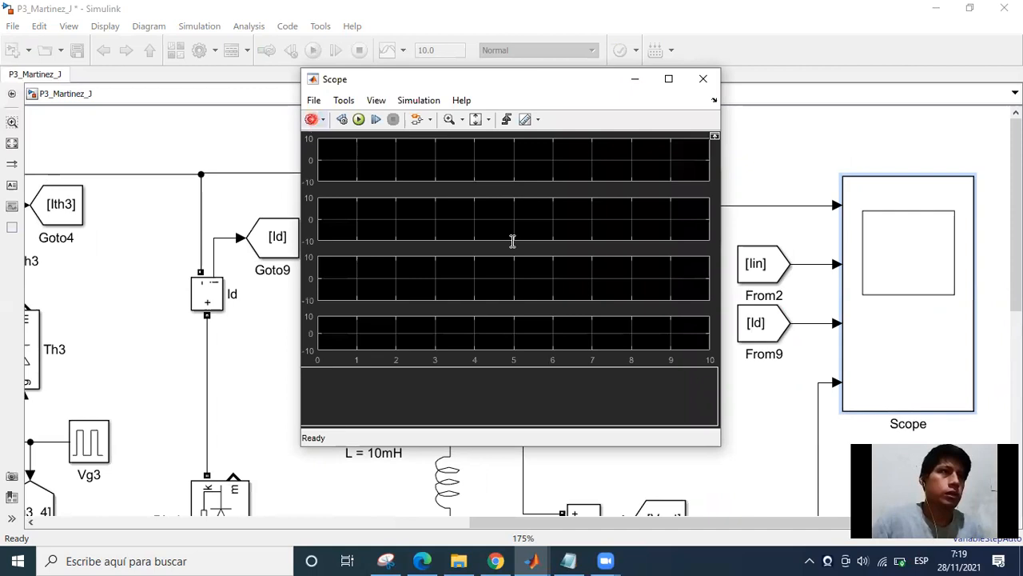
click(498, 242)
text(5)
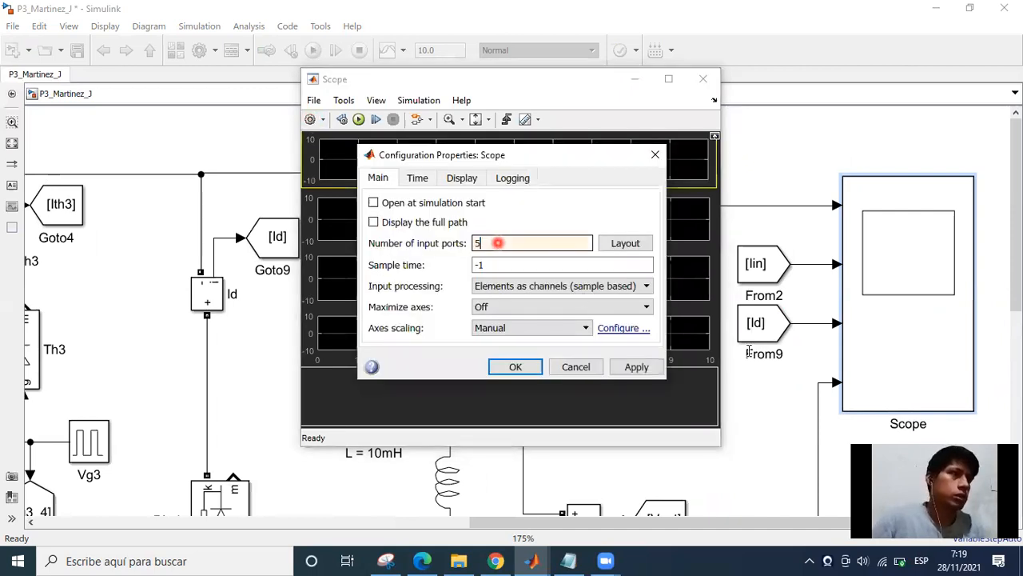
key(Return)
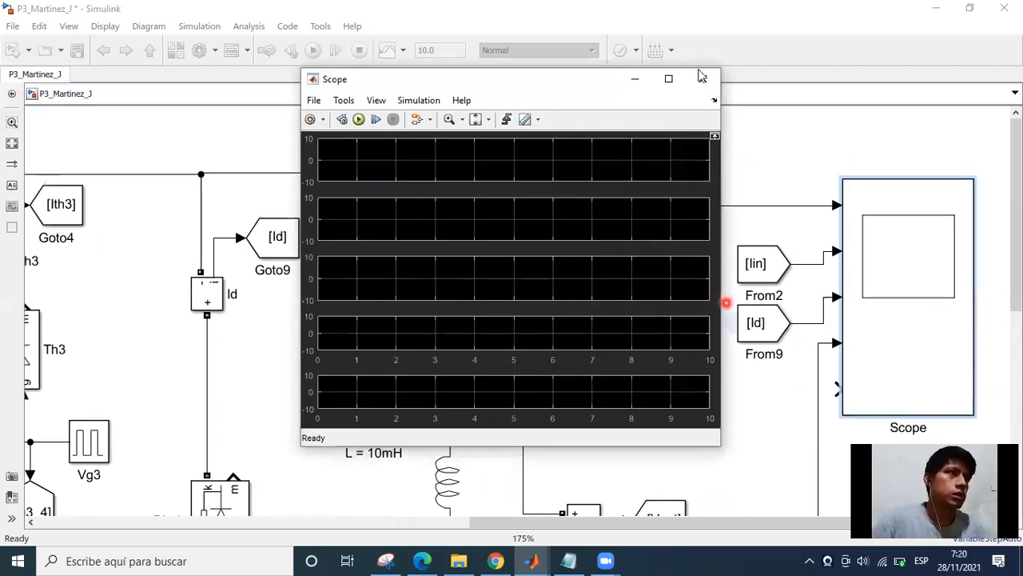
Close the Scope and reconnect the signal line from its fourth input to its fifth input.
click(775, 323)
scroll(555, 307, up, 2)
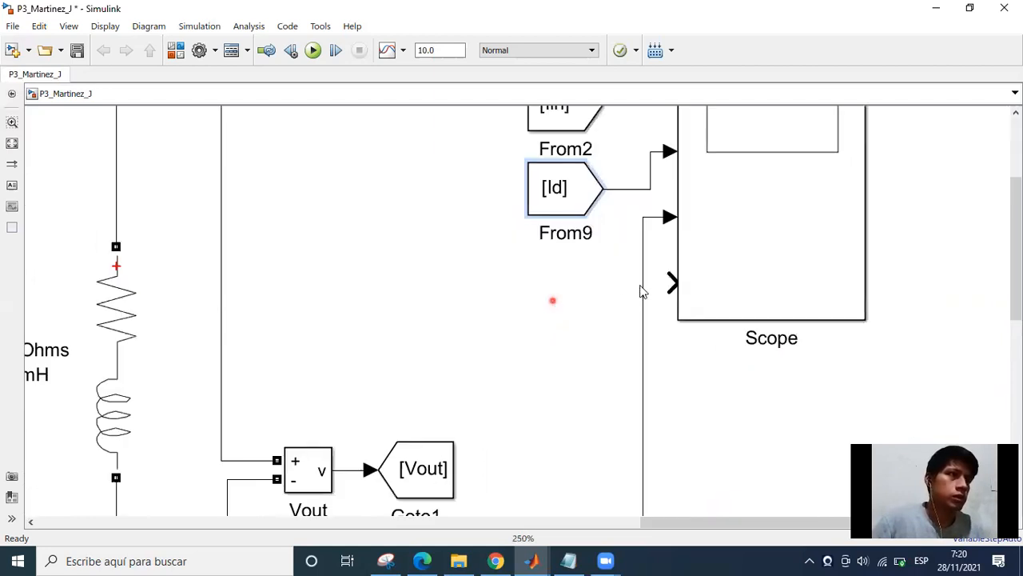
click(642, 290)
click(670, 283)
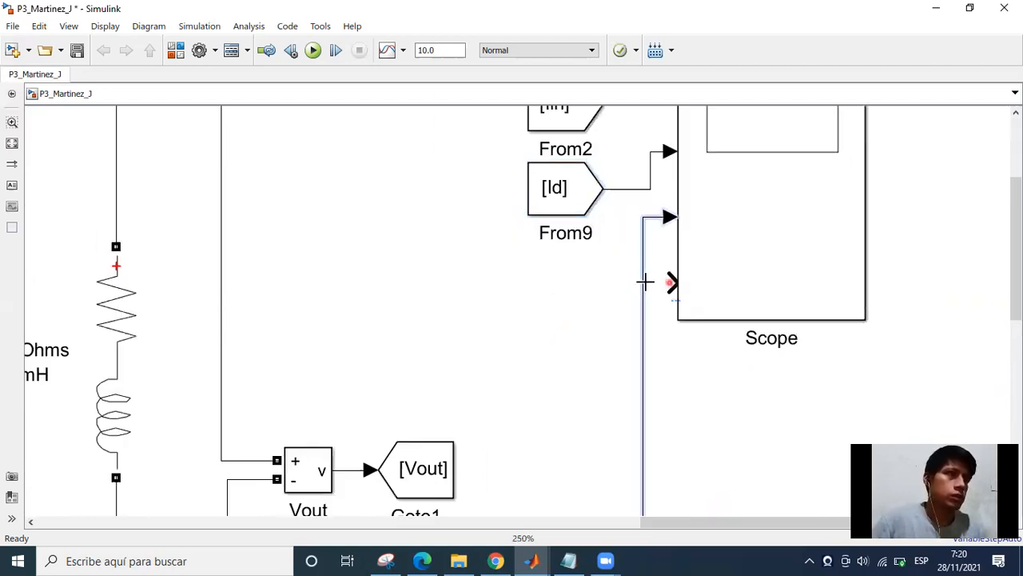
click(640, 242)
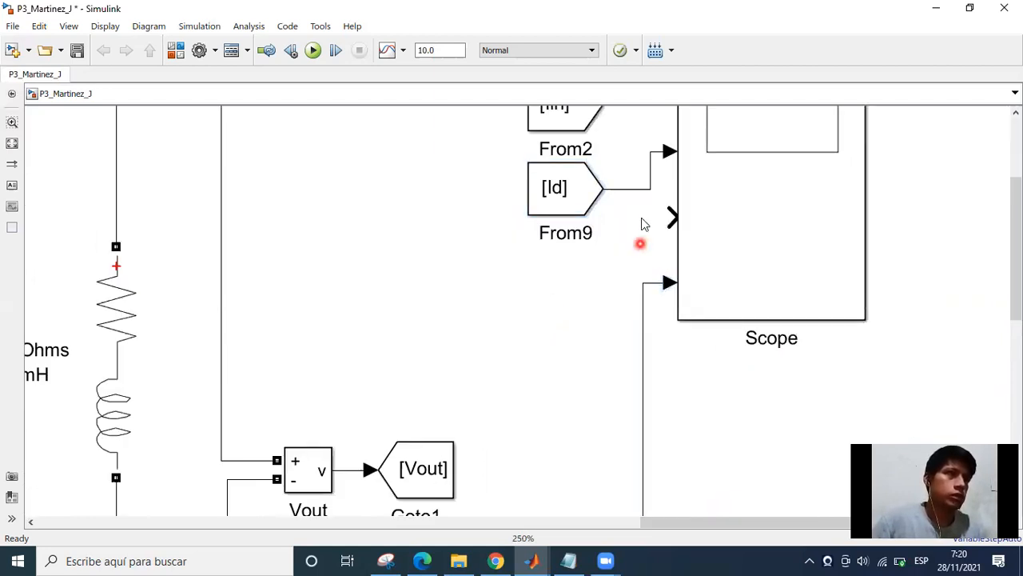
Move the Iin and Id From blocks up so their lines run straight into the Scope's second and third inputs.
scroll(644, 237, down, 1)
scroll(577, 228, down, 1)
click(575, 228)
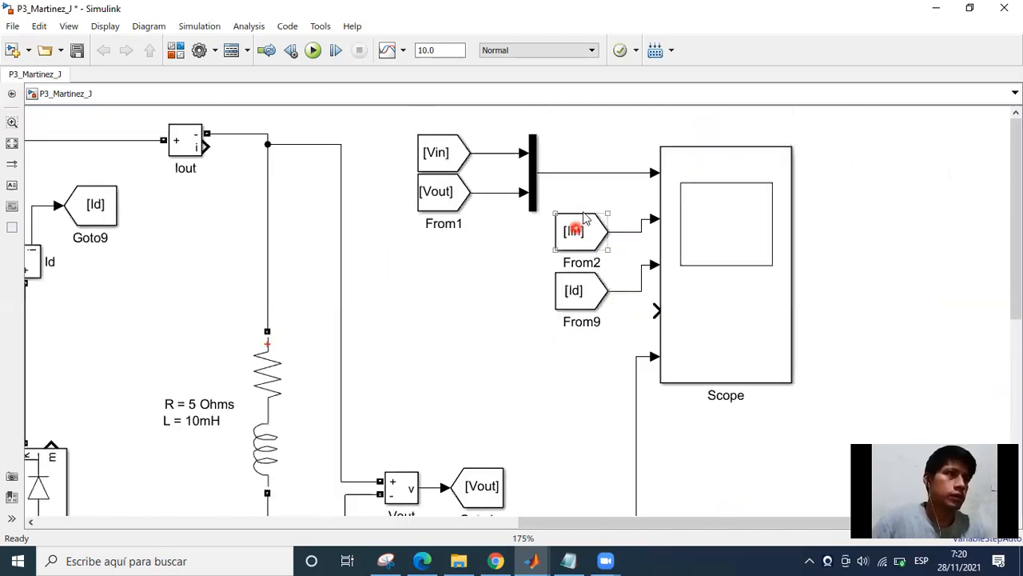
drag(569, 294, 575, 270)
click(526, 300)
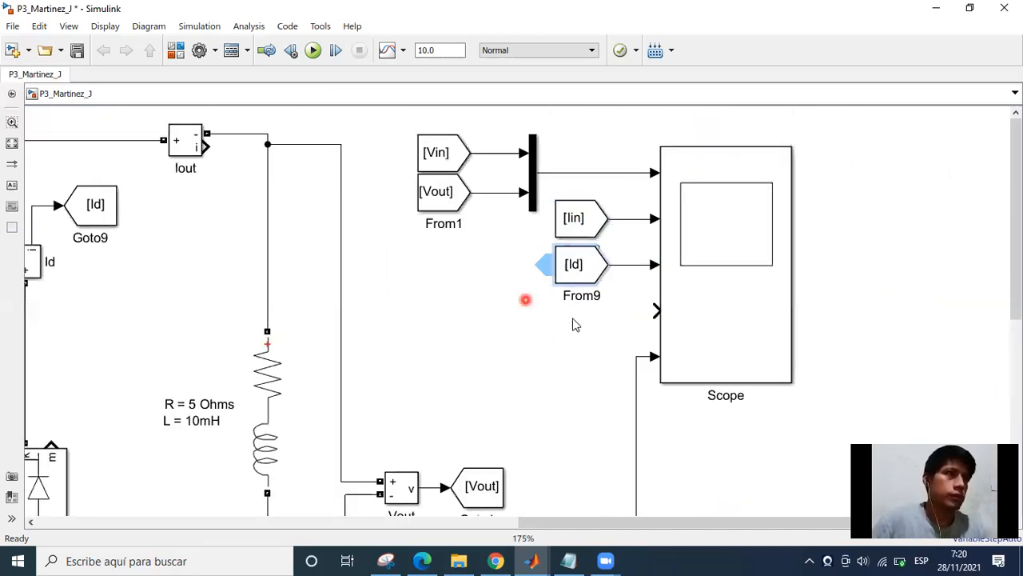
click(646, 269)
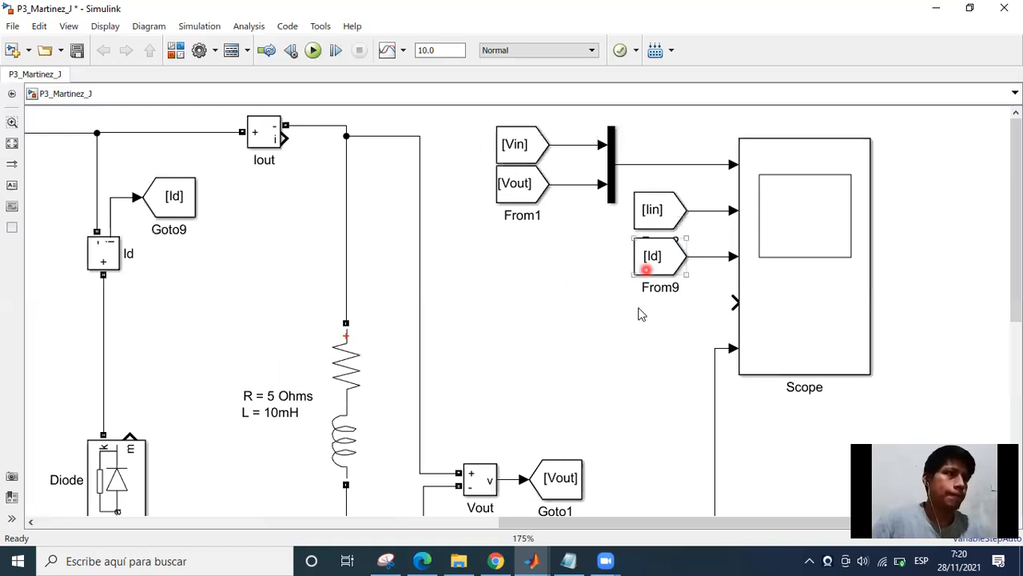
Duplicate the Id From block directly below itself and connect the copy to the Scope's fourth input.
drag(646, 269, 646, 312)
click(715, 305)
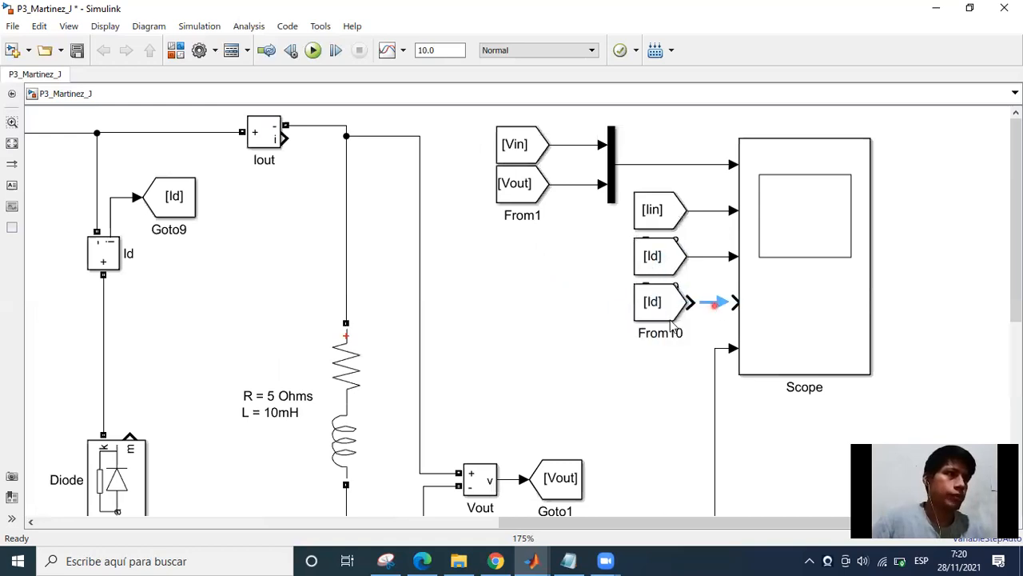
double_click(647, 306)
click(752, 309)
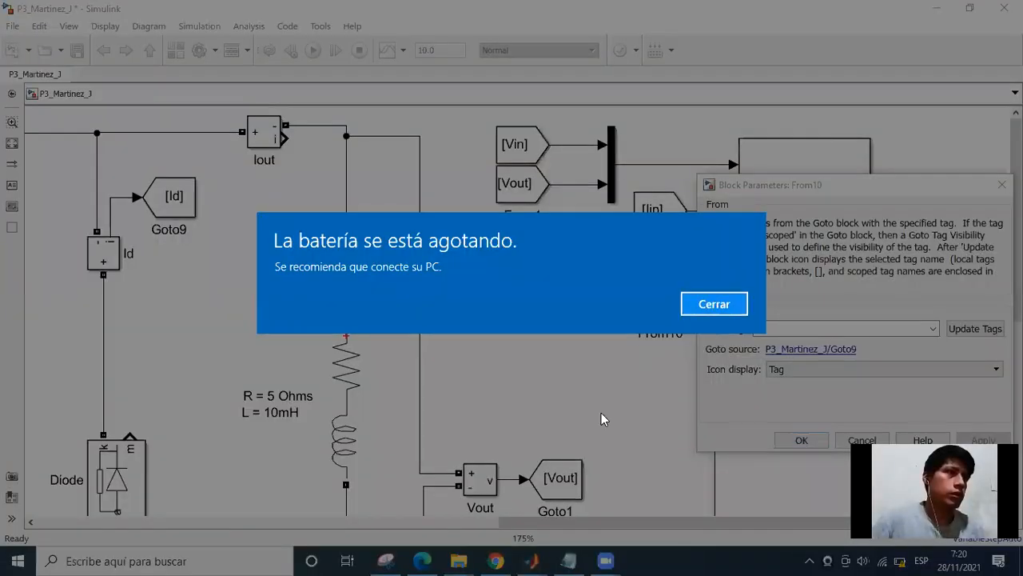
click(600, 412)
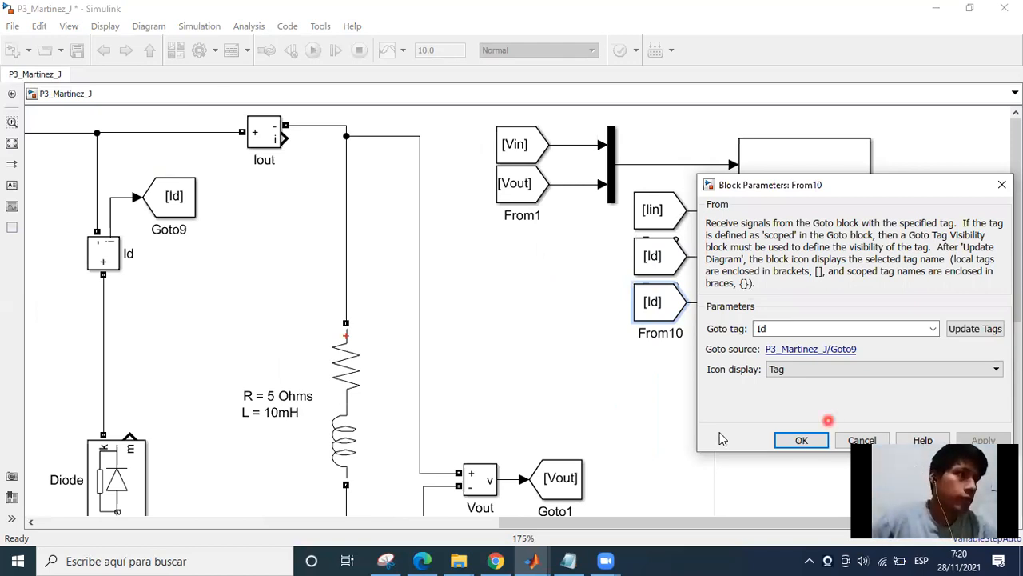
key(Return)
Copy the Id Goto block beside the Iout current measurement, connect it to that sensor's i output and rotate it to point upward.
drag(531, 285, 585, 313)
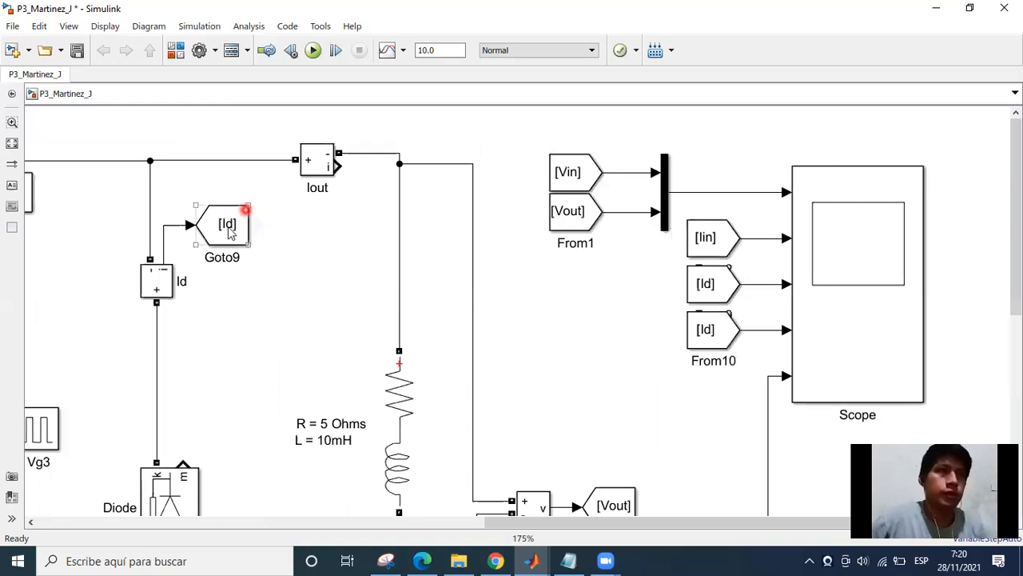
drag(205, 227, 340, 160)
drag(431, 146, 353, 225)
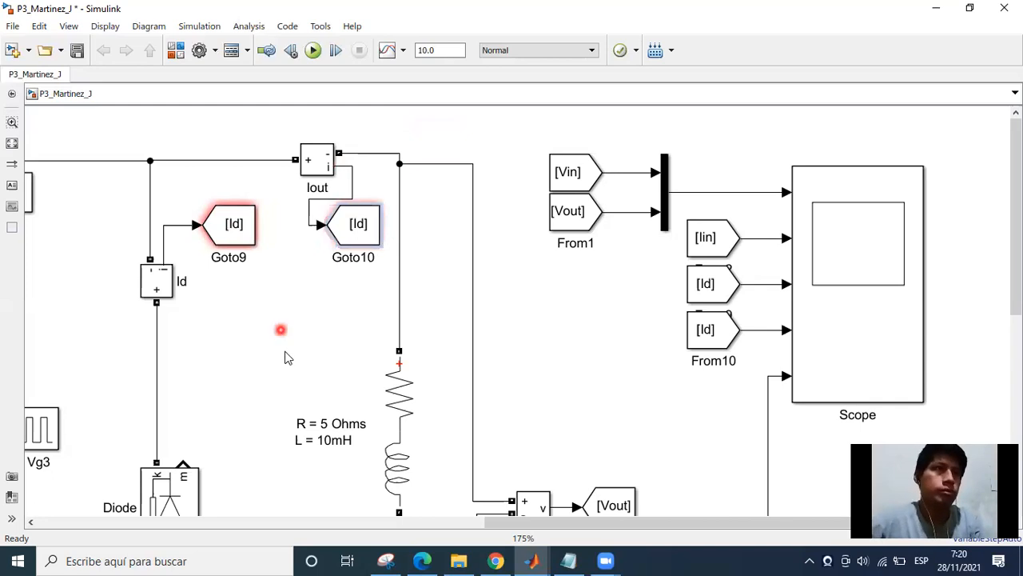
key(ctrl+r)
Set the tag of the Goto block connected to the Iout measurement to Iout.
double_click(357, 239)
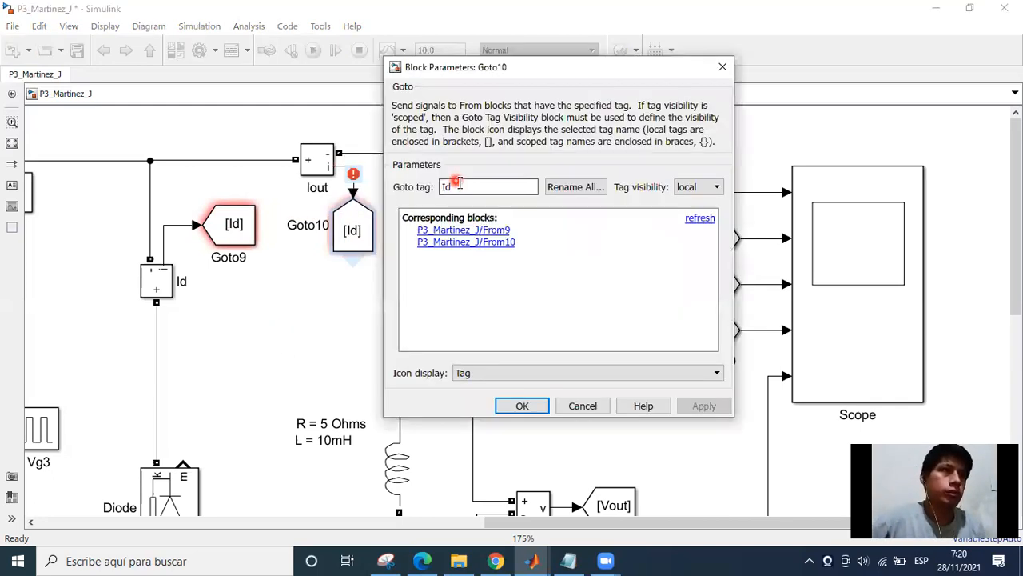
click(459, 187)
key(BackSpace)
key(BackSpace)
text(Iout)
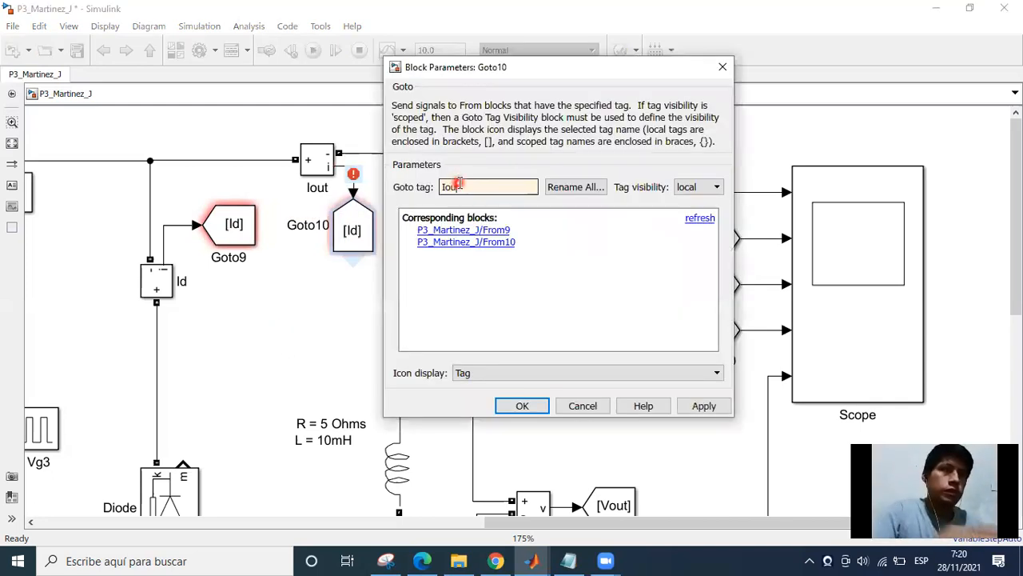
key(Return)
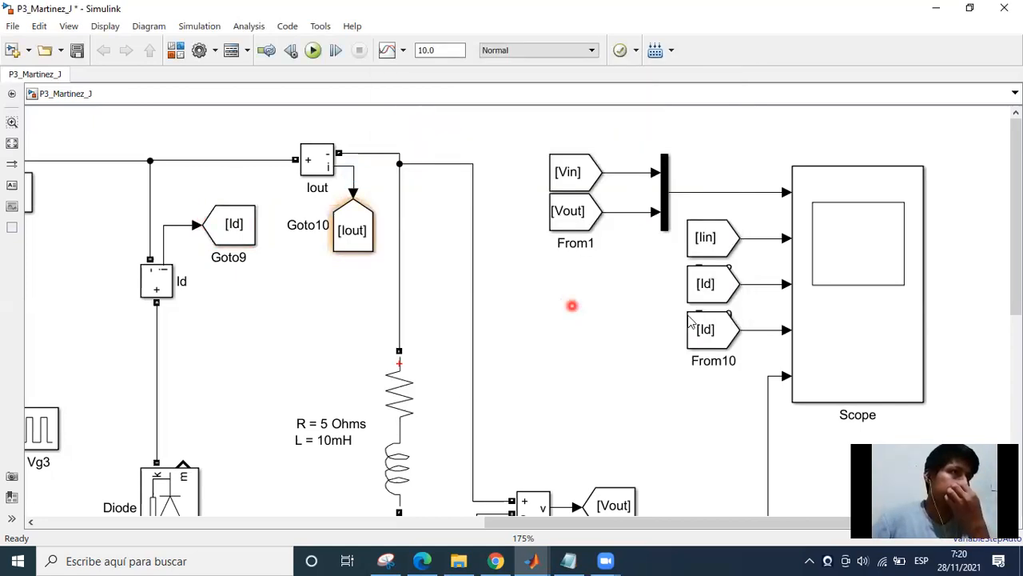
Set the tag of the From block feeding the Scope's fourth input to Iout.
double_click(714, 333)
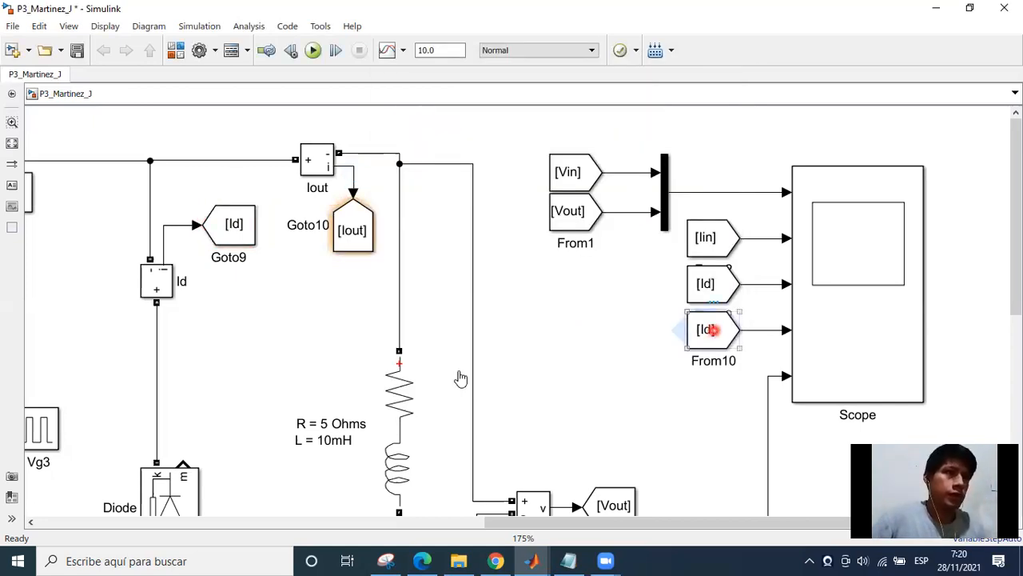
click(461, 355)
double_click(460, 356)
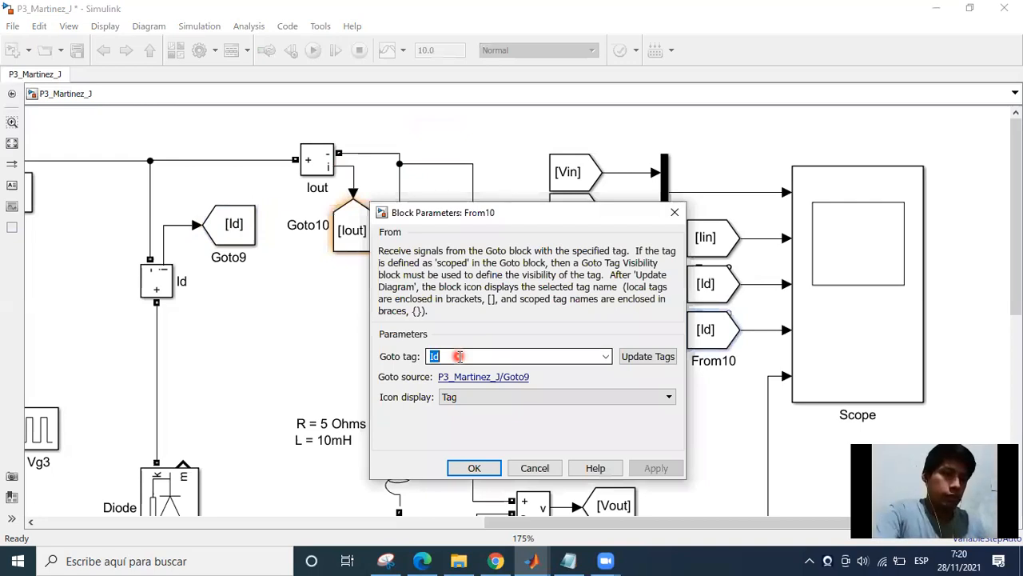
text(Iout)
key(Return)
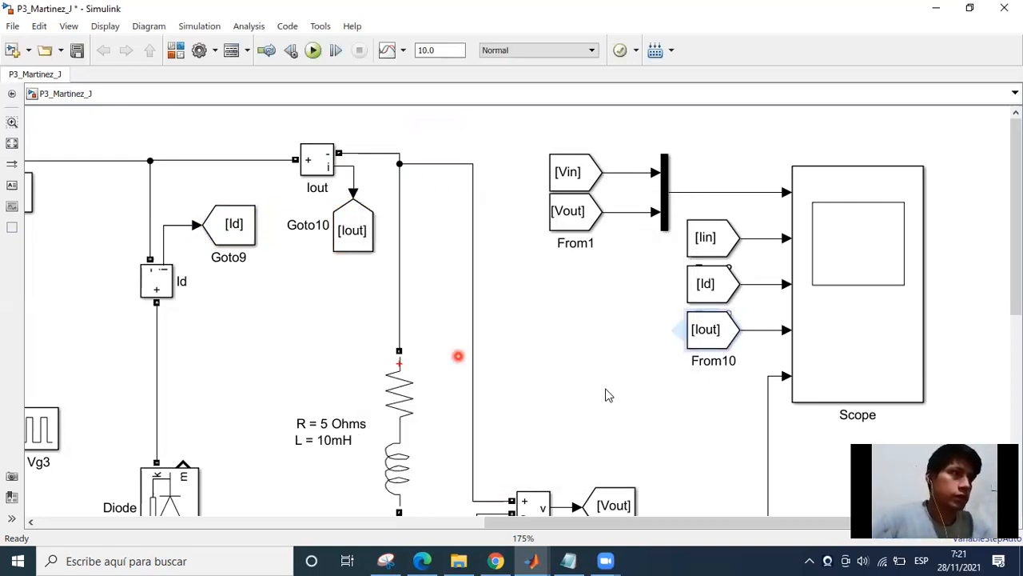
scroll(584, 317, down, 2)
scroll(706, 245, down, 2)
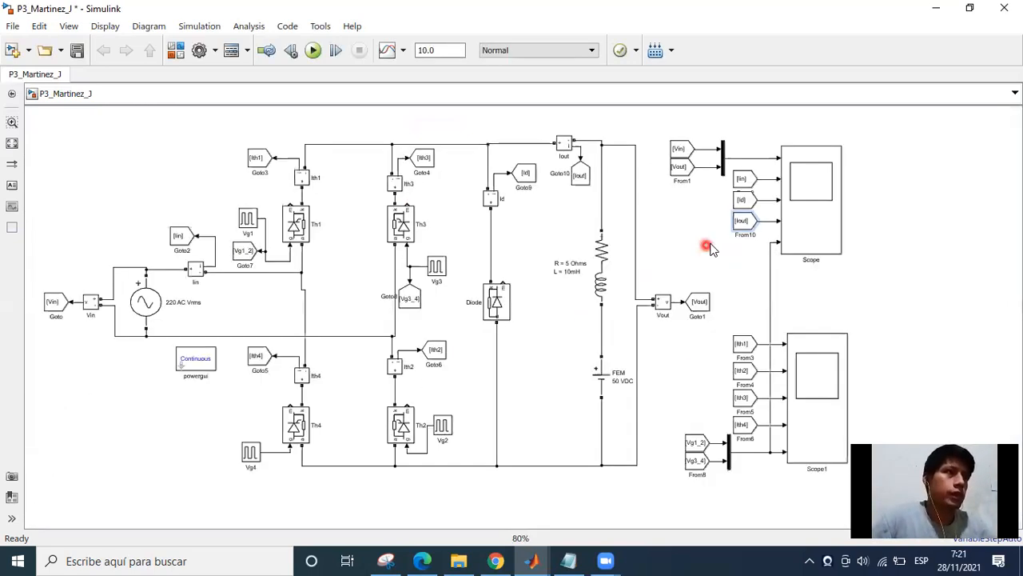
drag(706, 382, 721, 378)
click(716, 376)
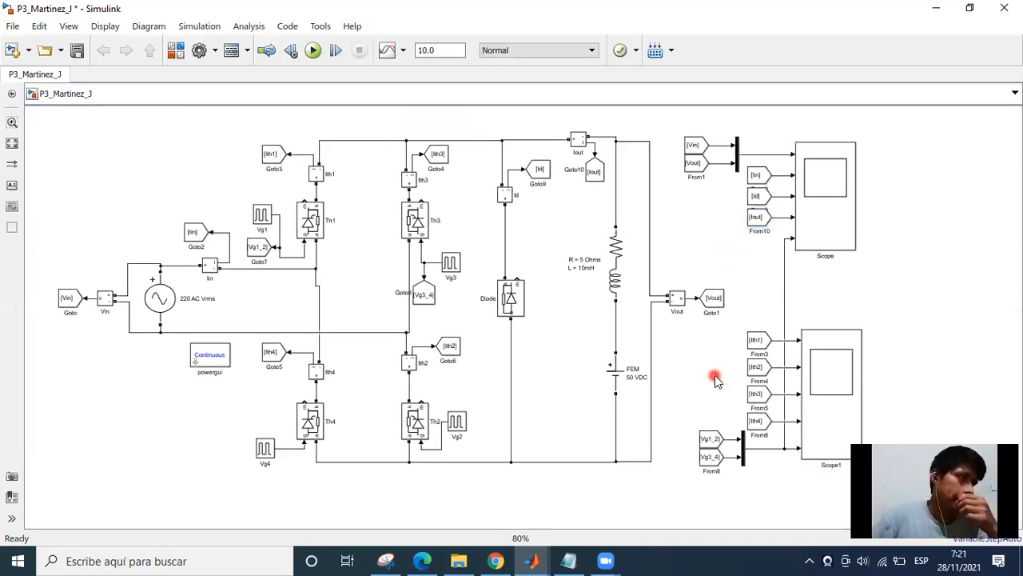
double_click(829, 217)
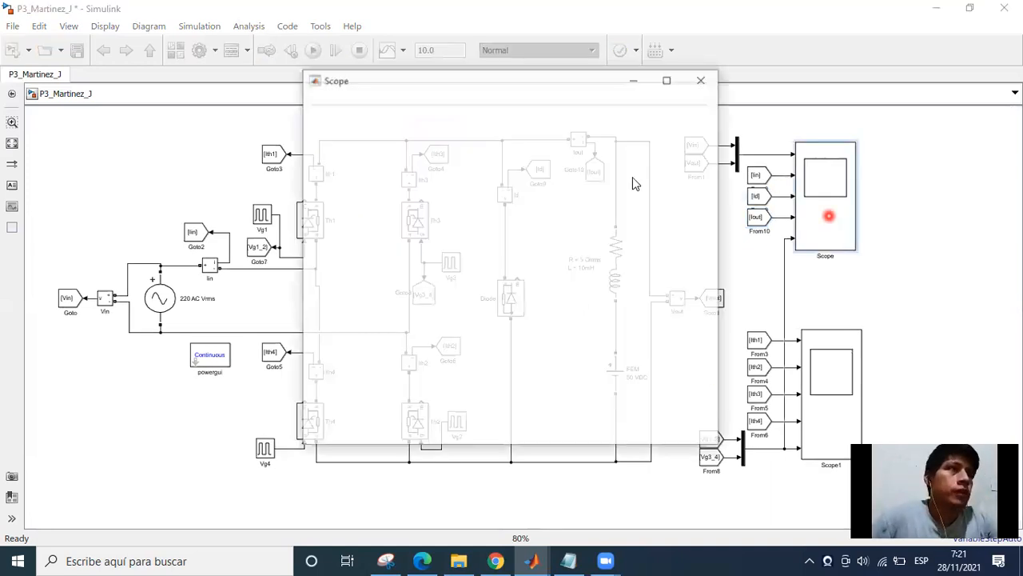
click(703, 80)
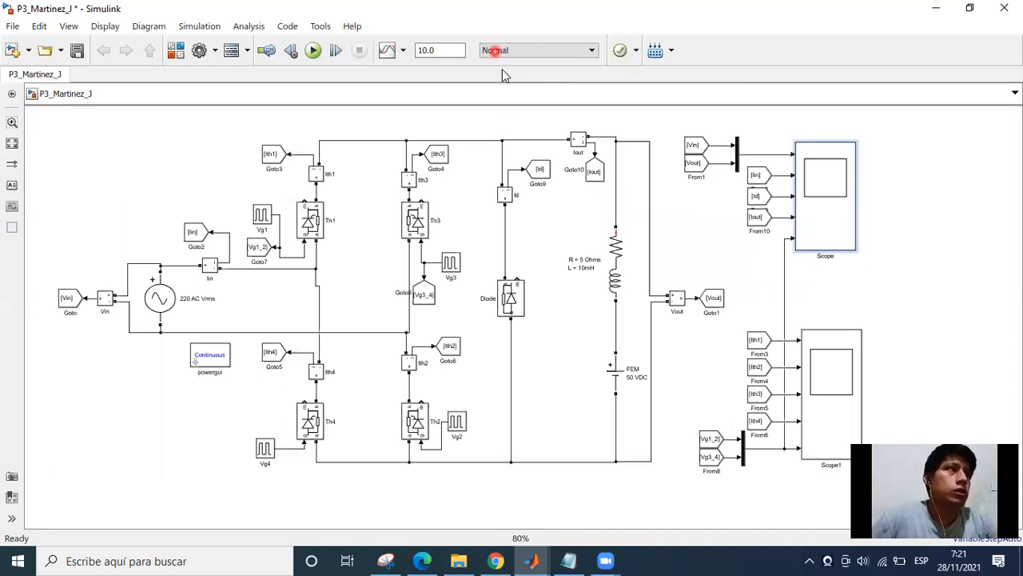
Set the simulation stop time to 2/60.
click(433, 50)
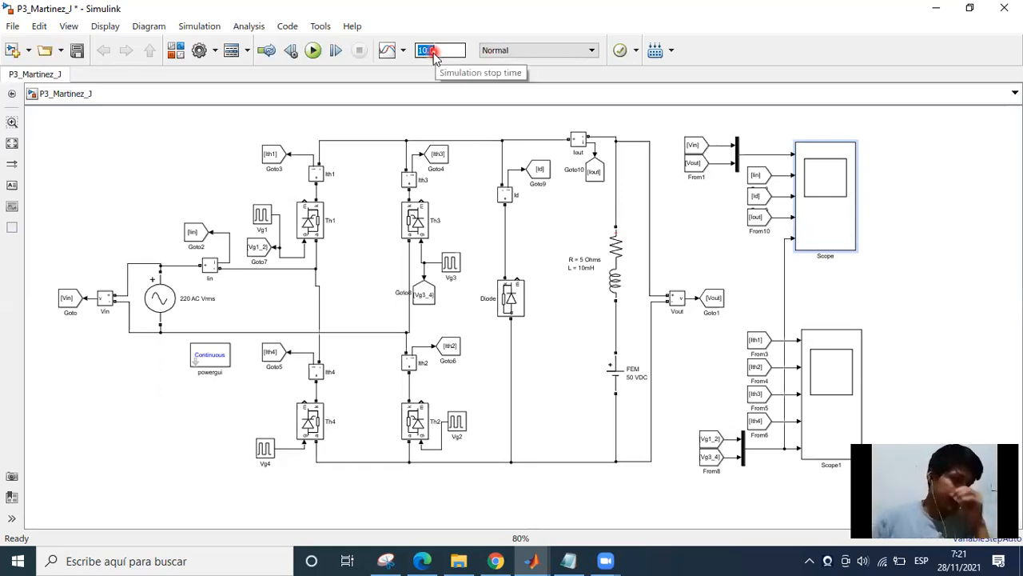
text(2)
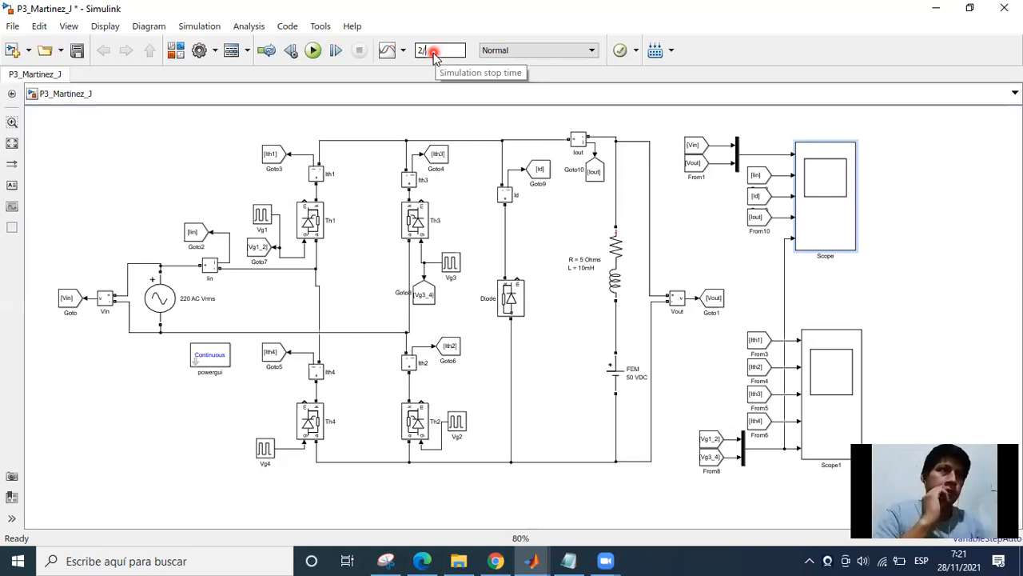
text(/60)
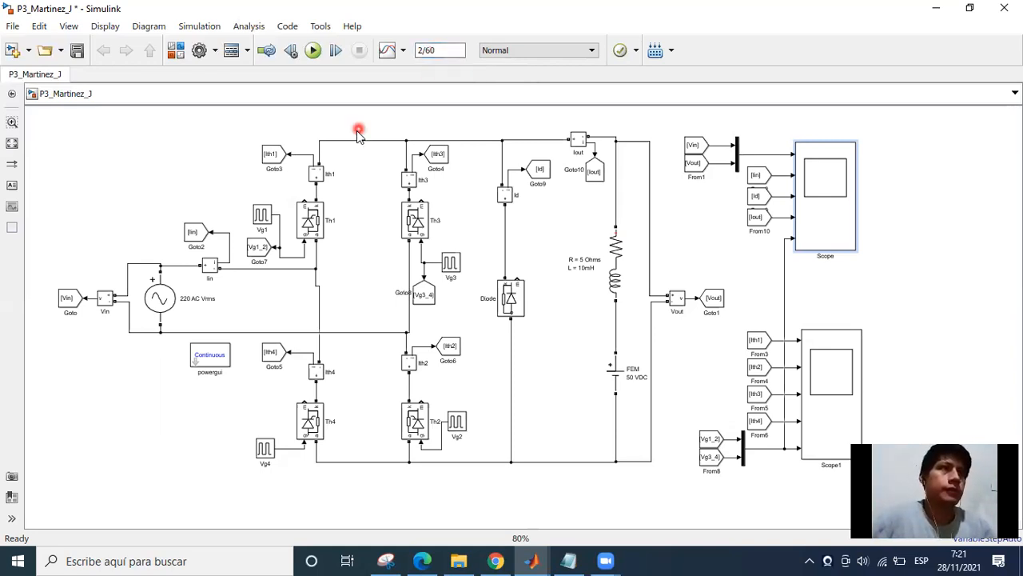
Save the model and run the simulation.
click(77, 53)
click(313, 52)
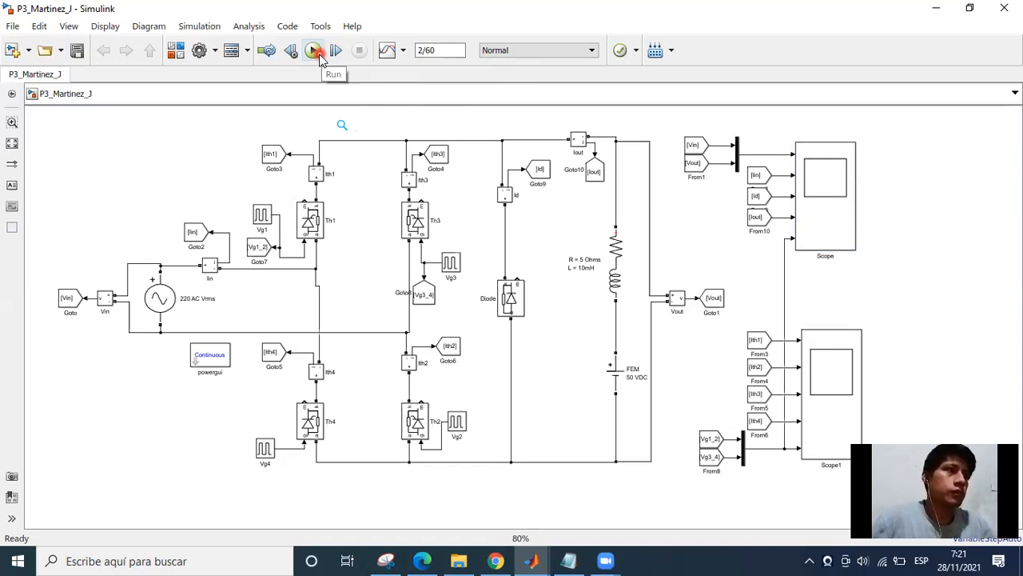
click(320, 56)
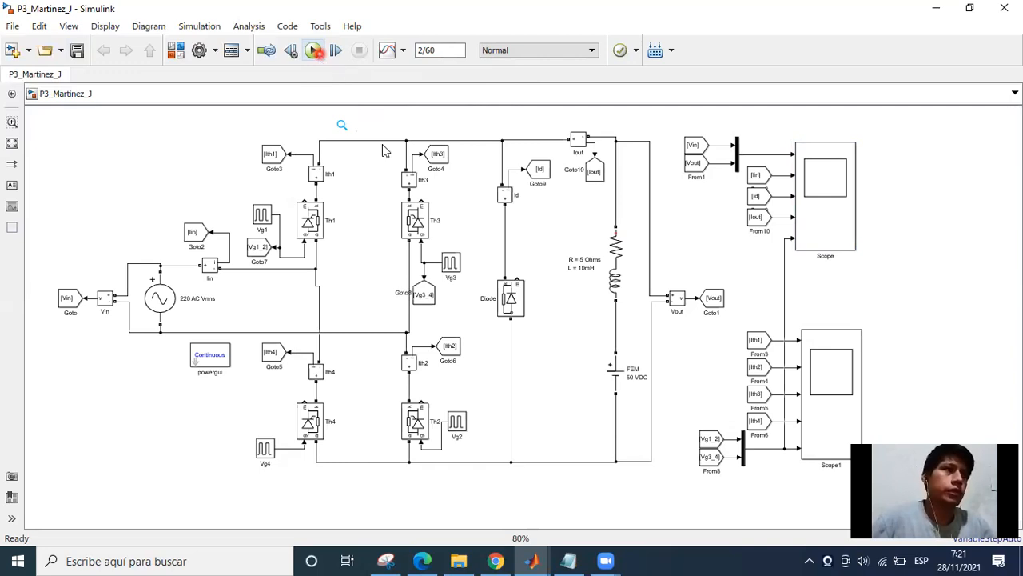
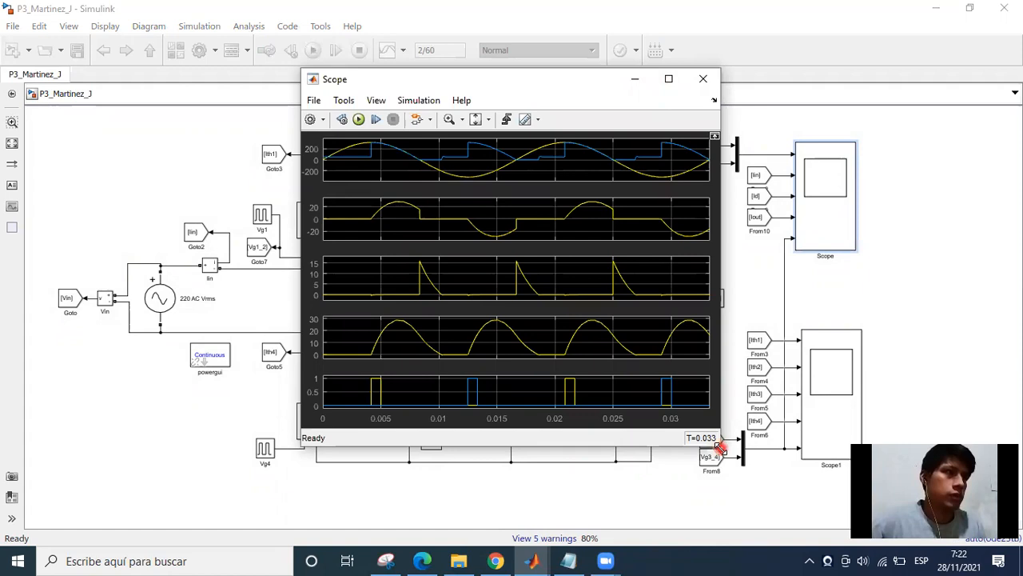
Enlarge the Scope window and show the signal legend on all of its plots.
drag(525, 85, 285, 58)
drag(481, 419, 810, 518)
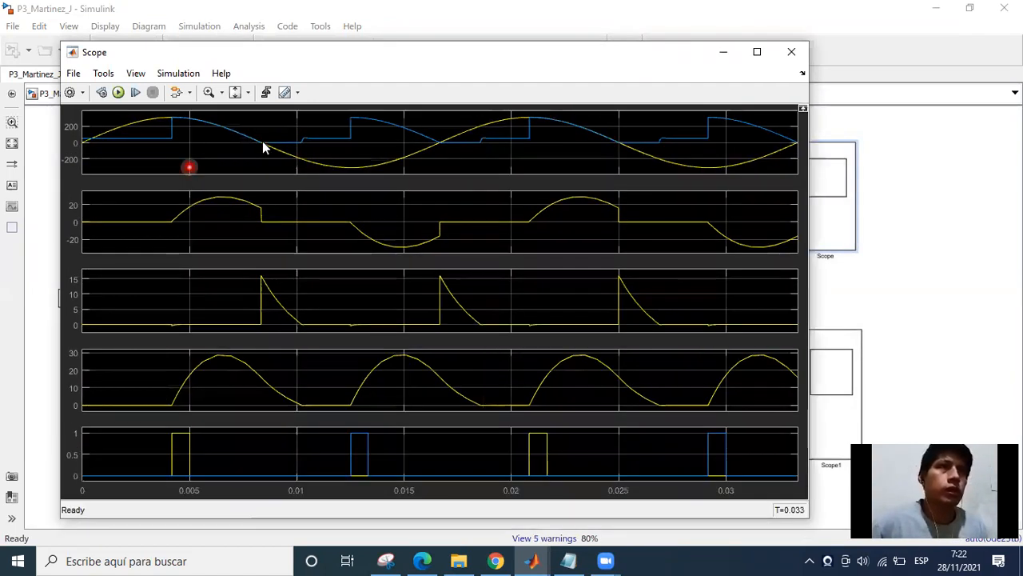
click(136, 73)
click(136, 73)
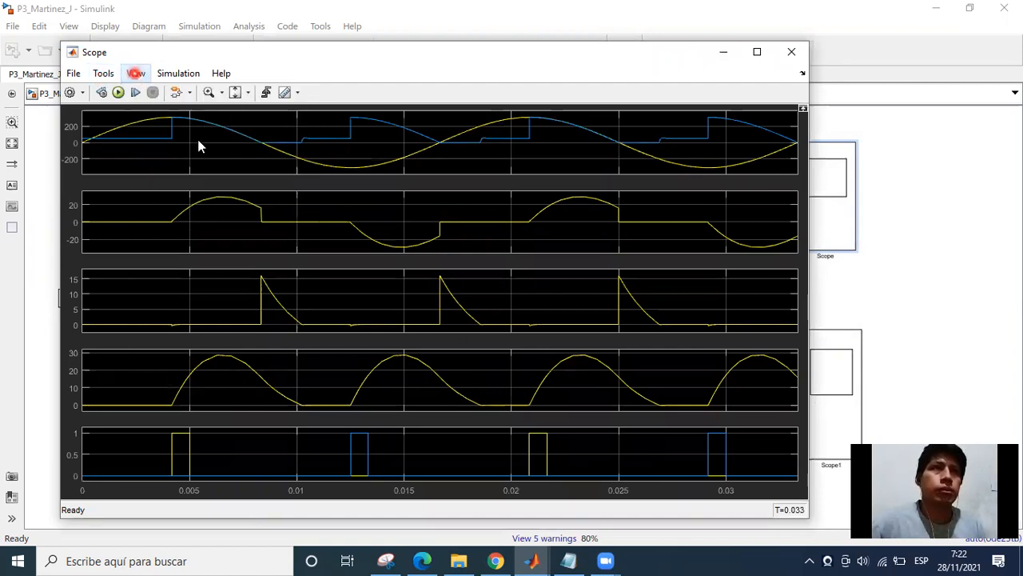
click(177, 74)
mouse_move(144, 73)
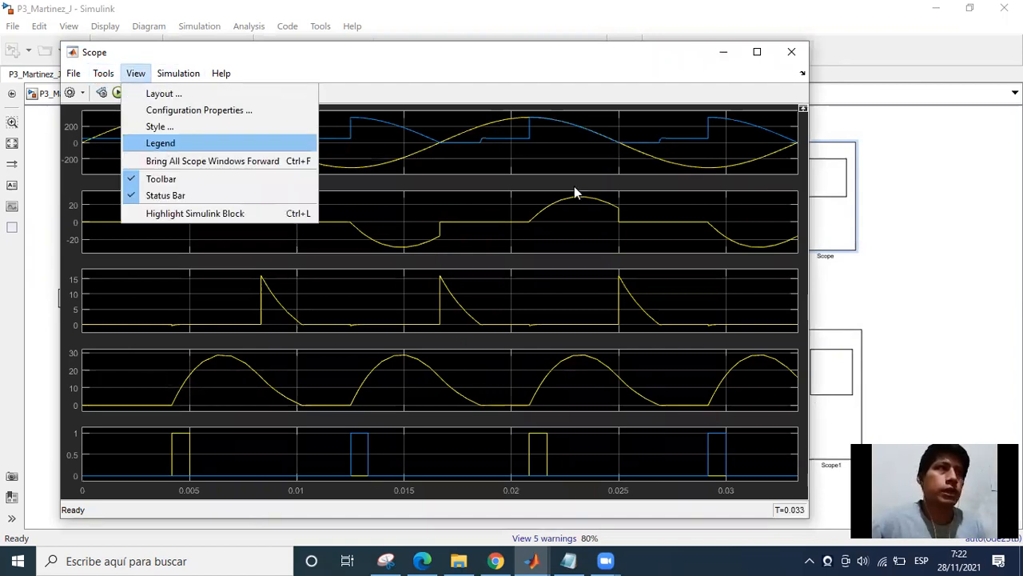
click(696, 146)
click(765, 116)
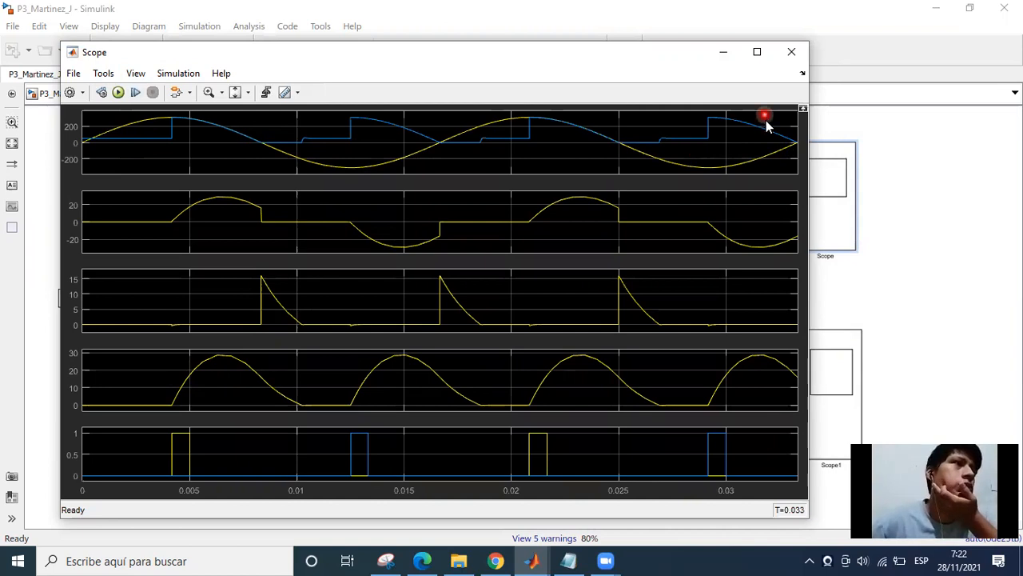
click(736, 142)
click(710, 155)
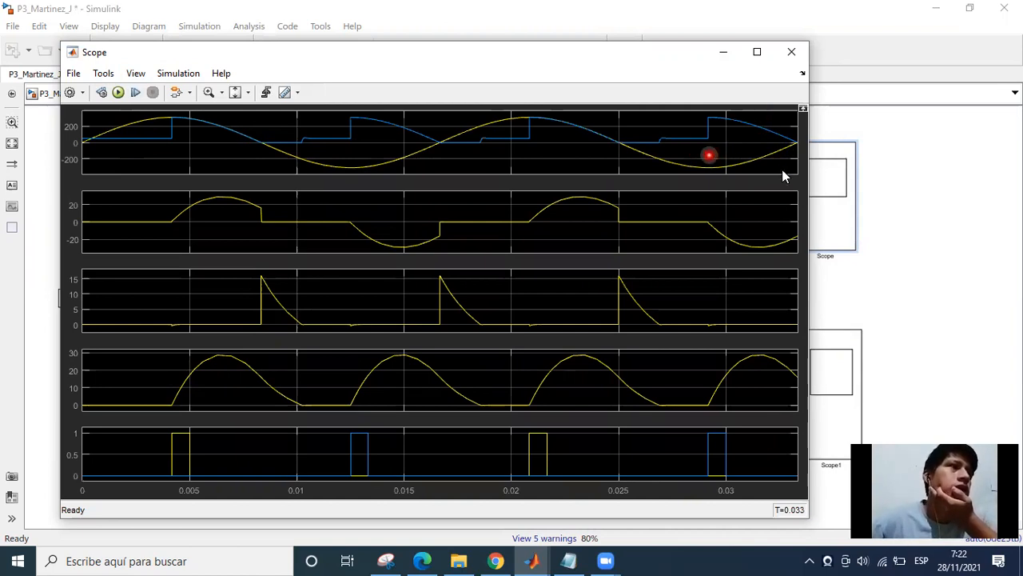
click(775, 315)
click(772, 404)
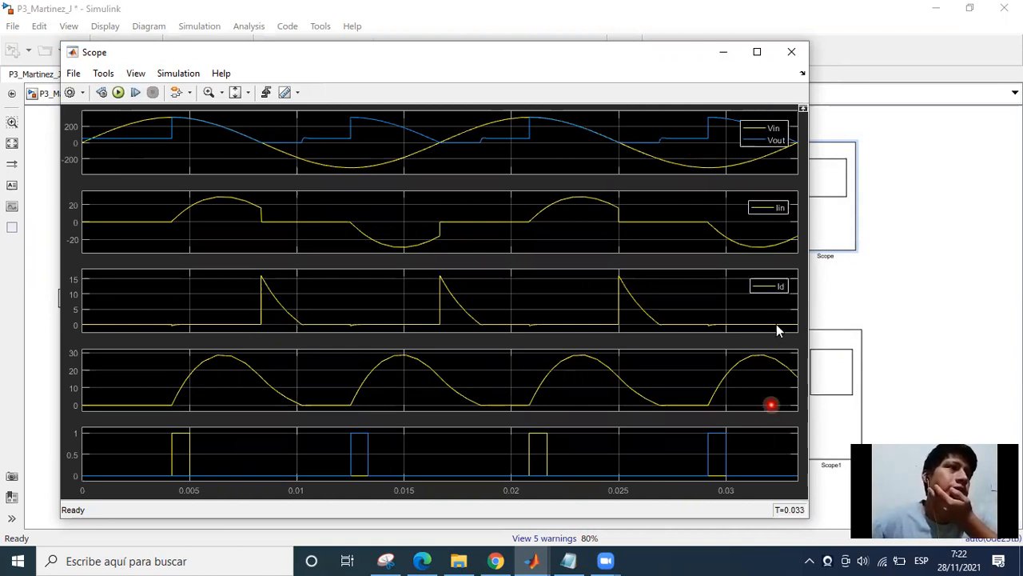
click(770, 434)
click(762, 133)
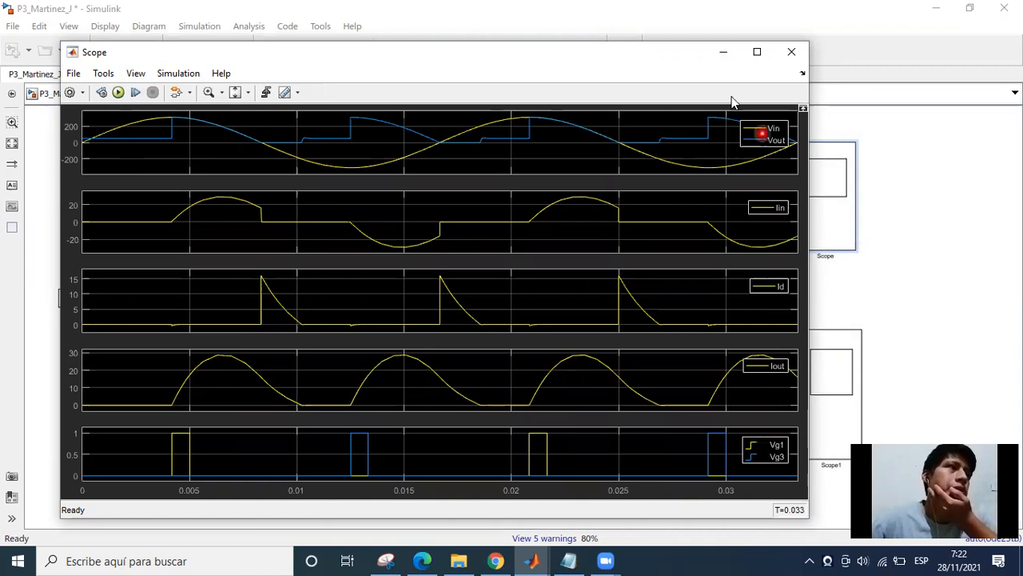
Move the Scope window aside, inspect the Id measurement above the freewheeling diode in the model, and bring the Scope back over the diagram.
click(707, 77)
click(663, 55)
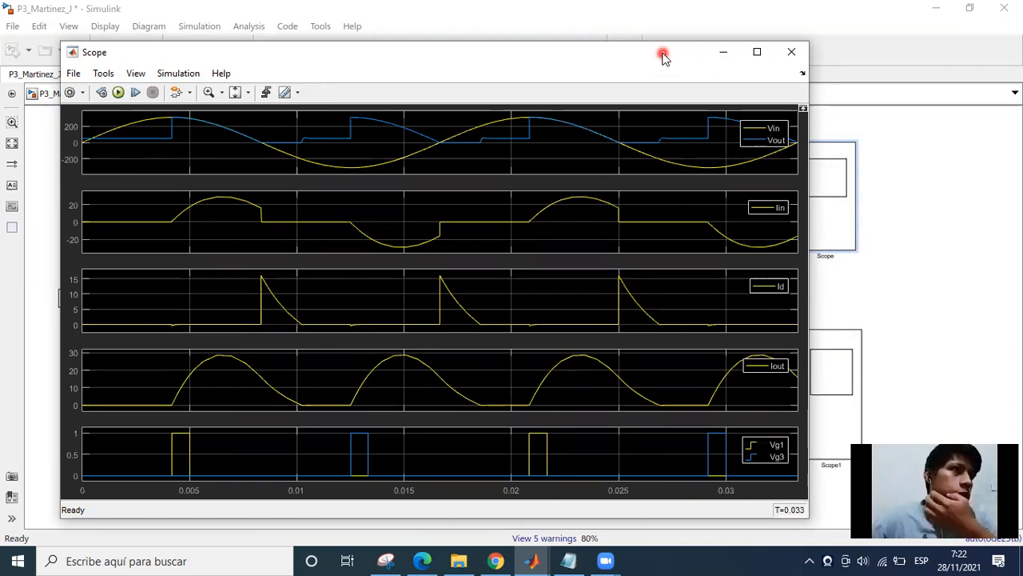
drag(662, 54, 691, 402)
scroll(493, 205, up, 3)
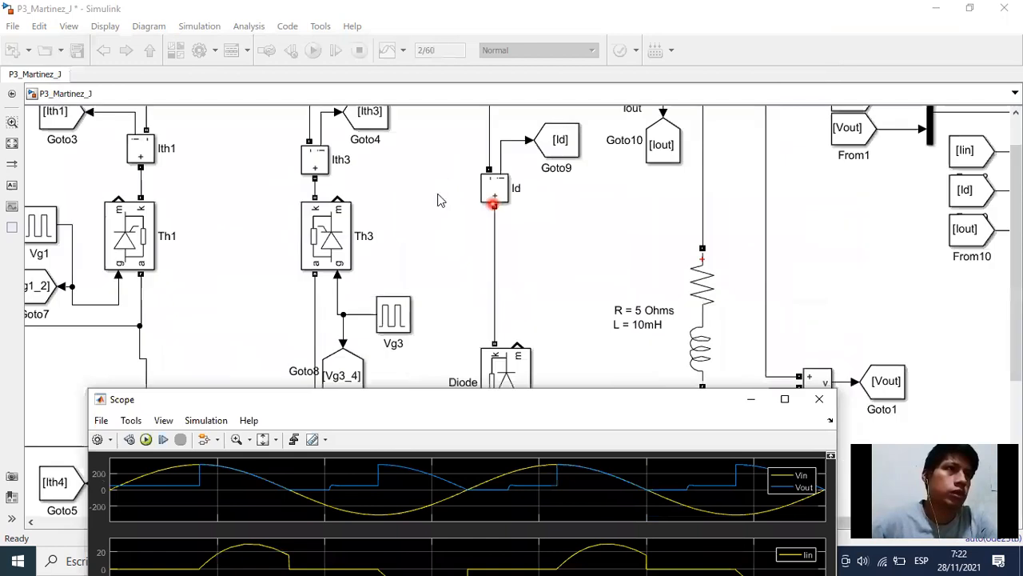
scroll(539, 446, down, 1)
click(526, 170)
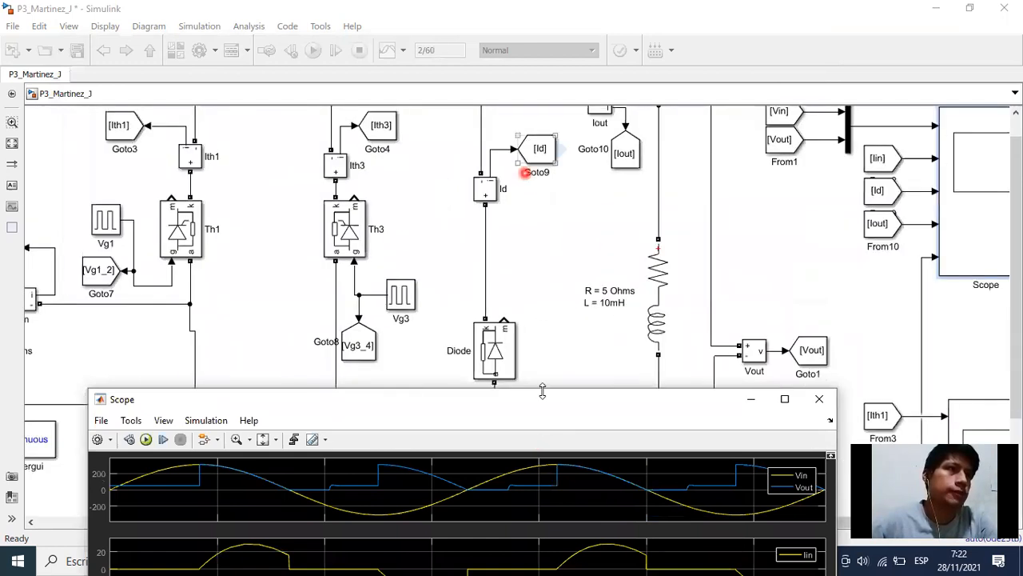
click(550, 395)
drag(552, 397, 570, 70)
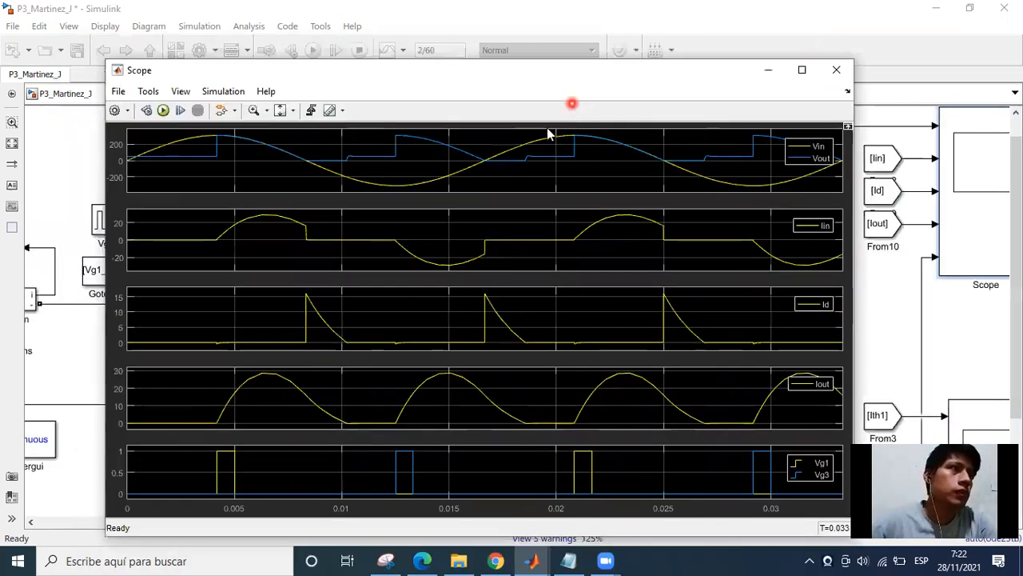
Set the title of the Scope's first display, showing Vin and Vout, to "Voltaje Entrada/Carga".
click(464, 150)
click(487, 136)
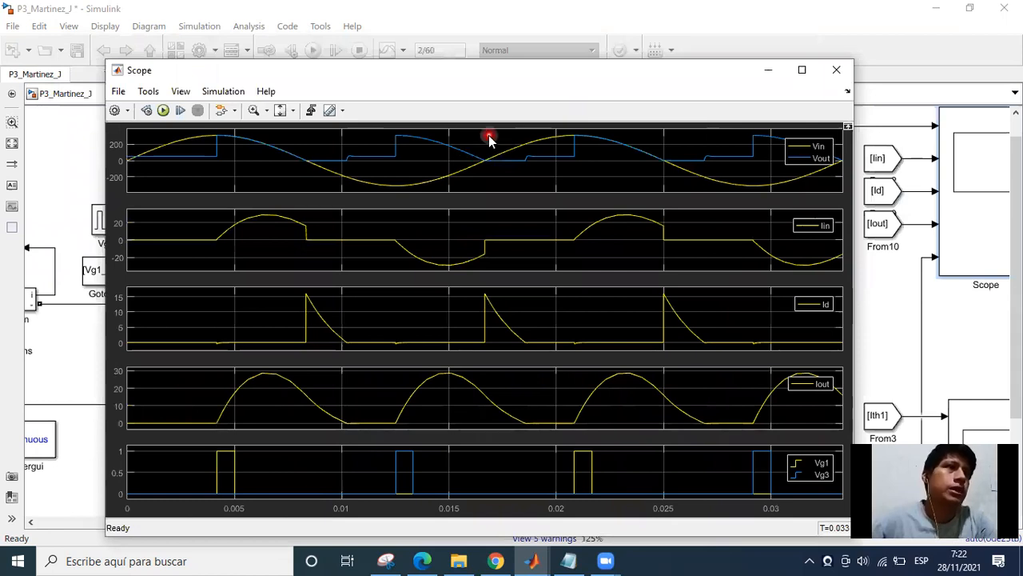
click(432, 131)
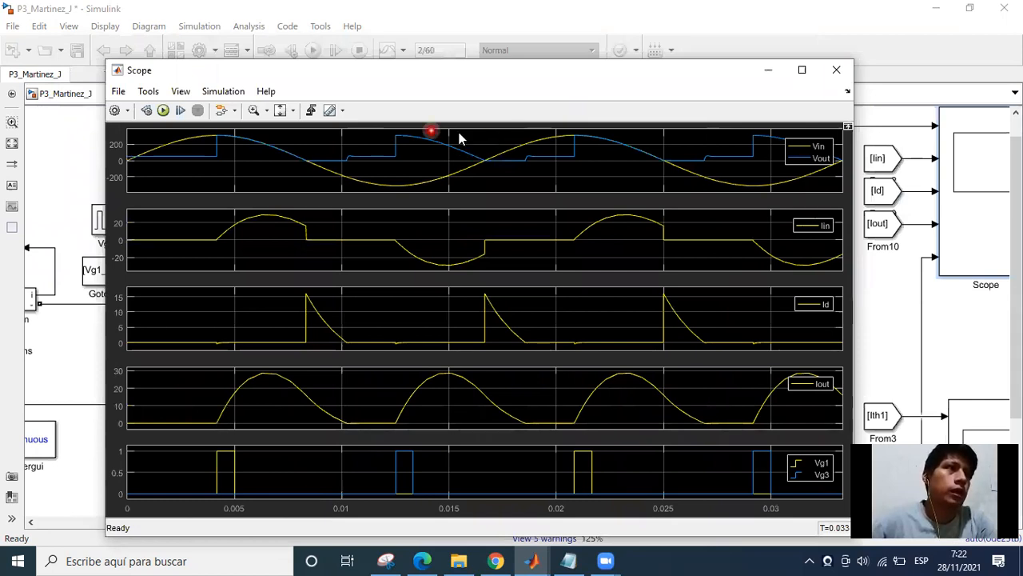
click(488, 140)
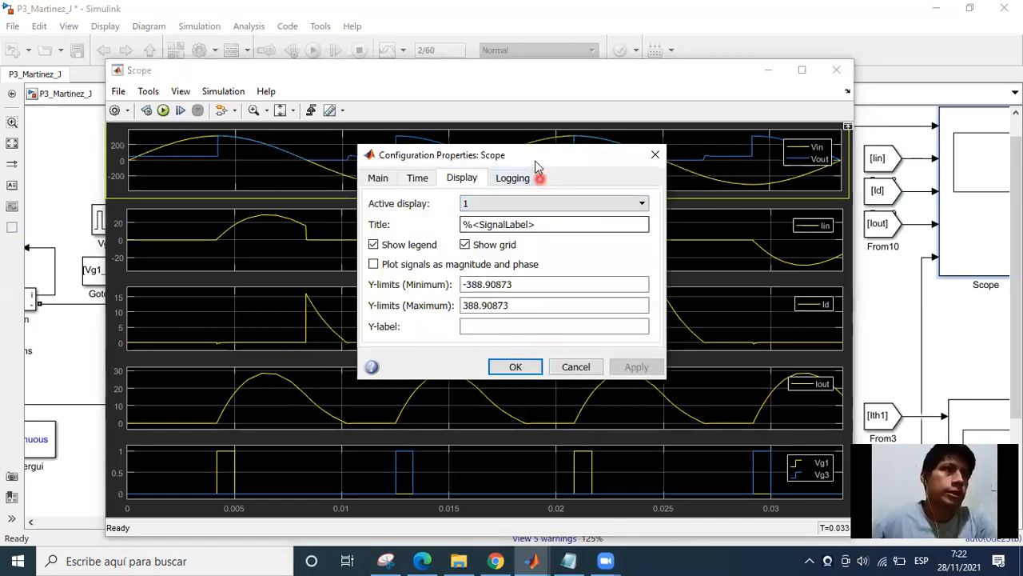
drag(535, 160, 493, 176)
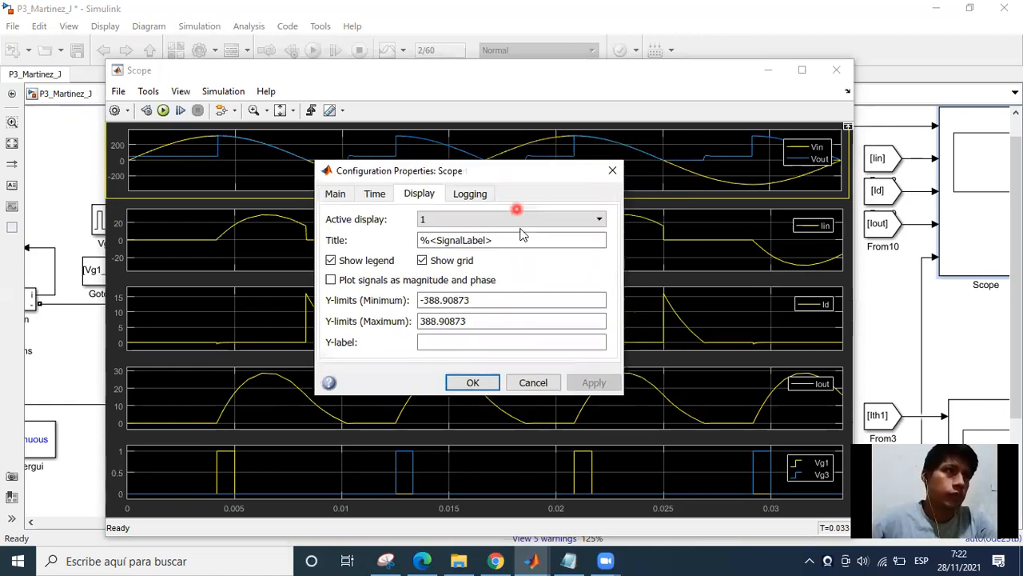
double_click(520, 241)
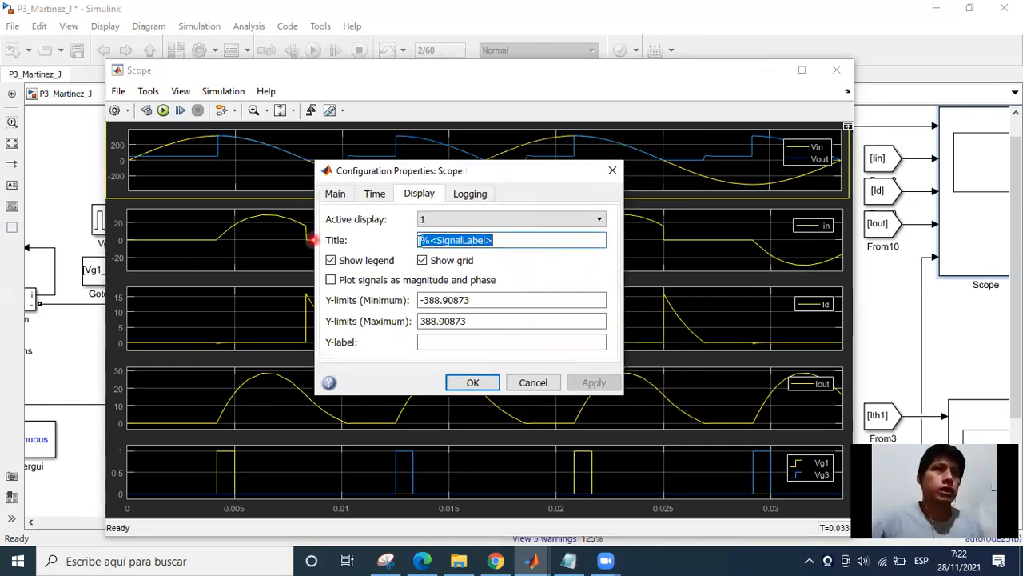
key(BackSpace)
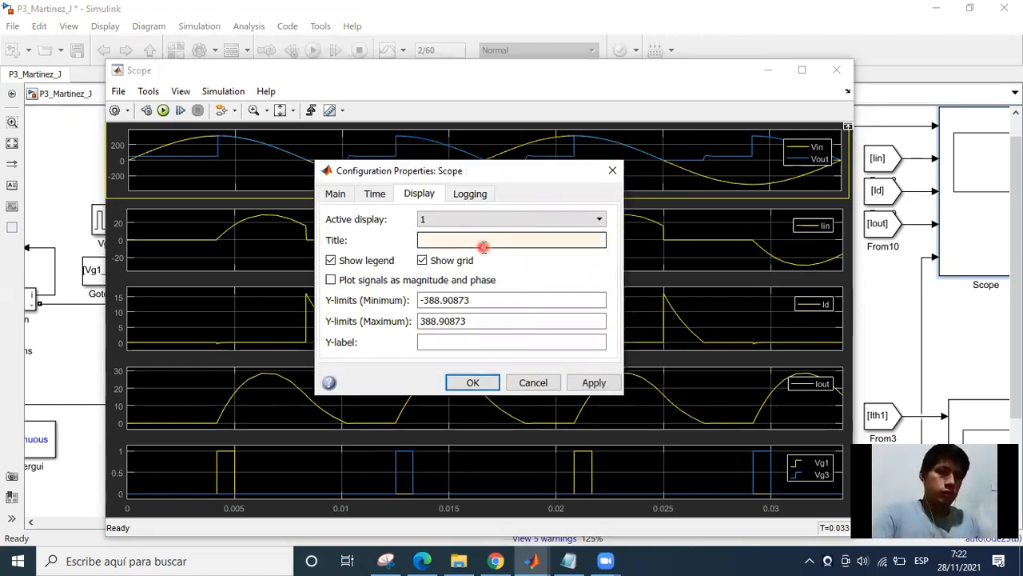
text(Voltaje )
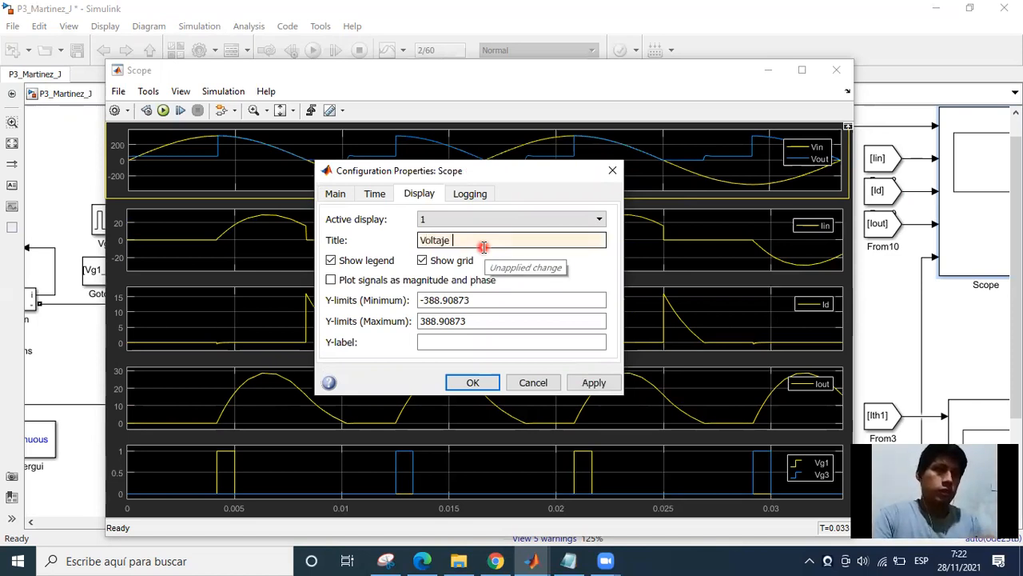
text(Ent)
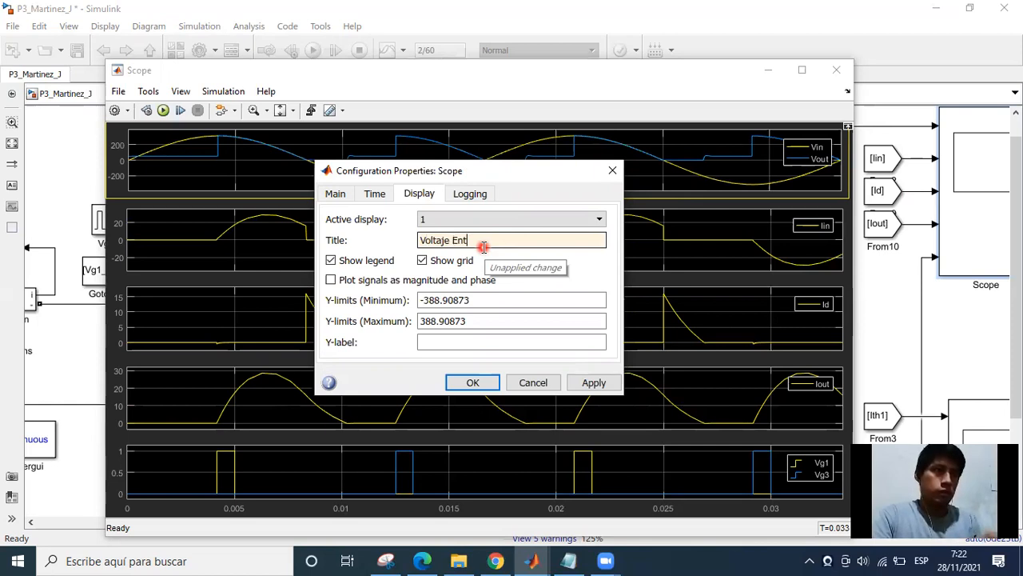
text(rada/ )
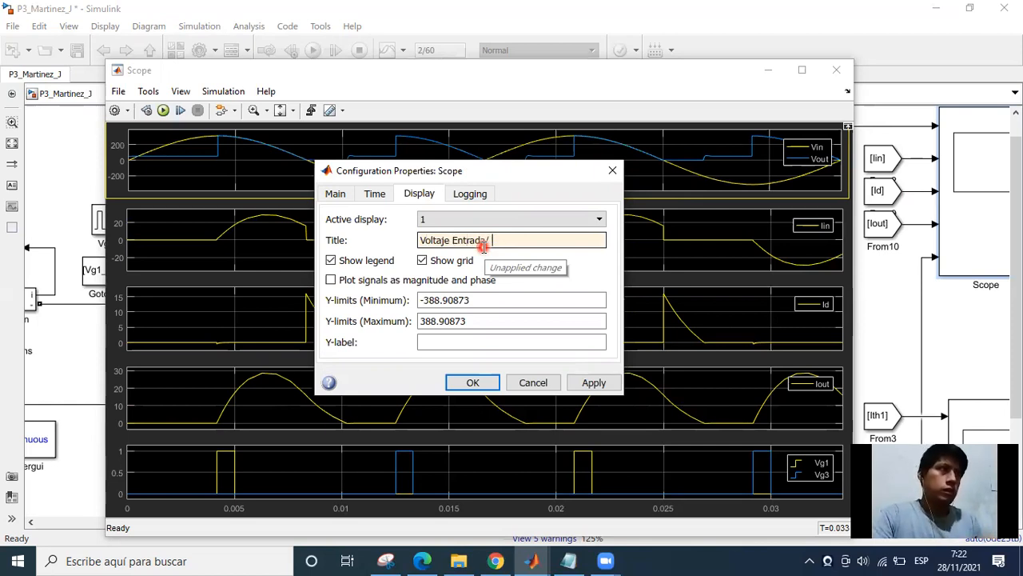
text(C)
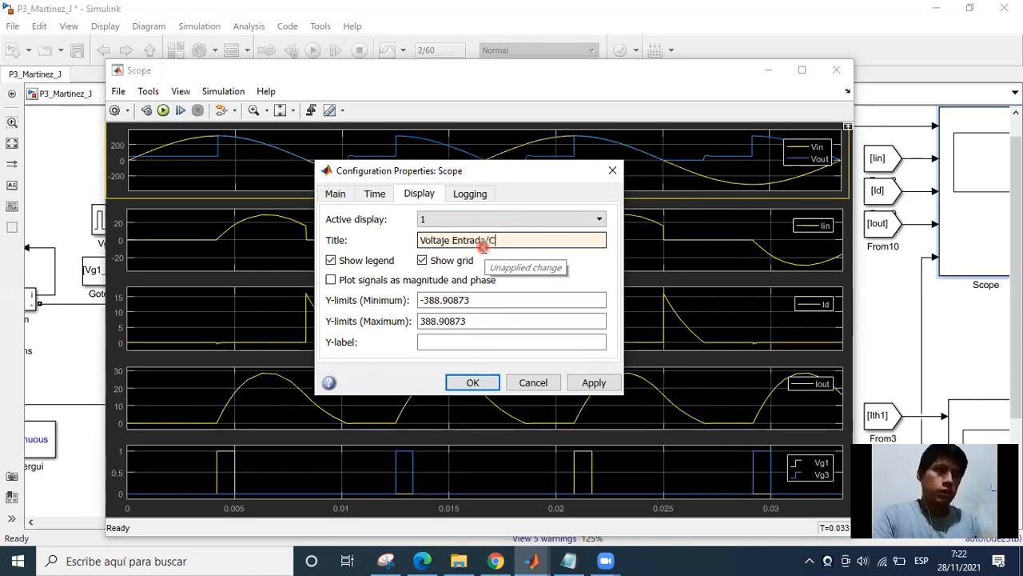
text(sali)
key(BackSpace)
key(BackSpace)
key(BackSpace)
key(BackSpace)
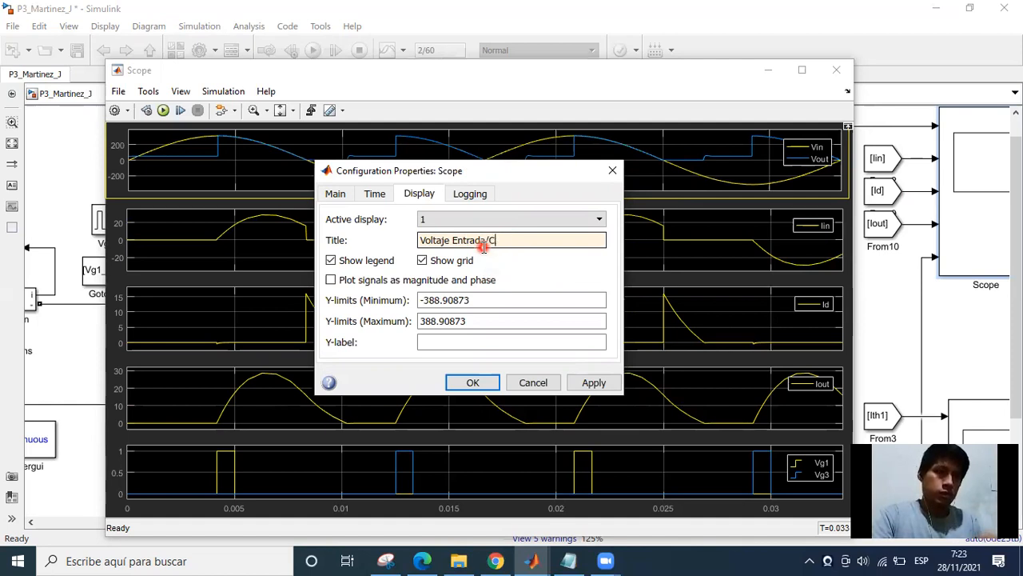
key(BackSpace)
text(car)
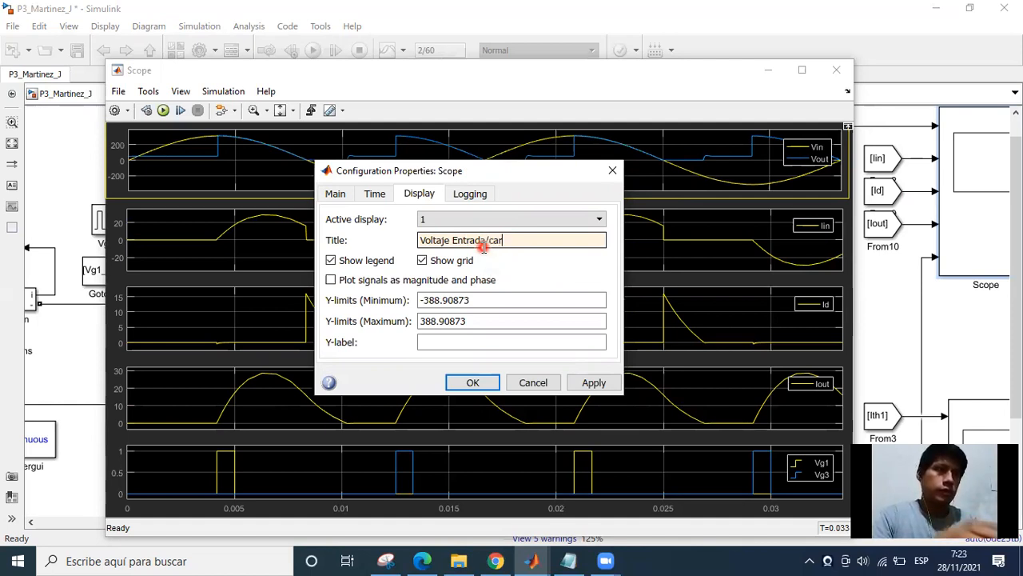
text(ga)
key(Left)
key(Left)
key(Left)
key(Left)
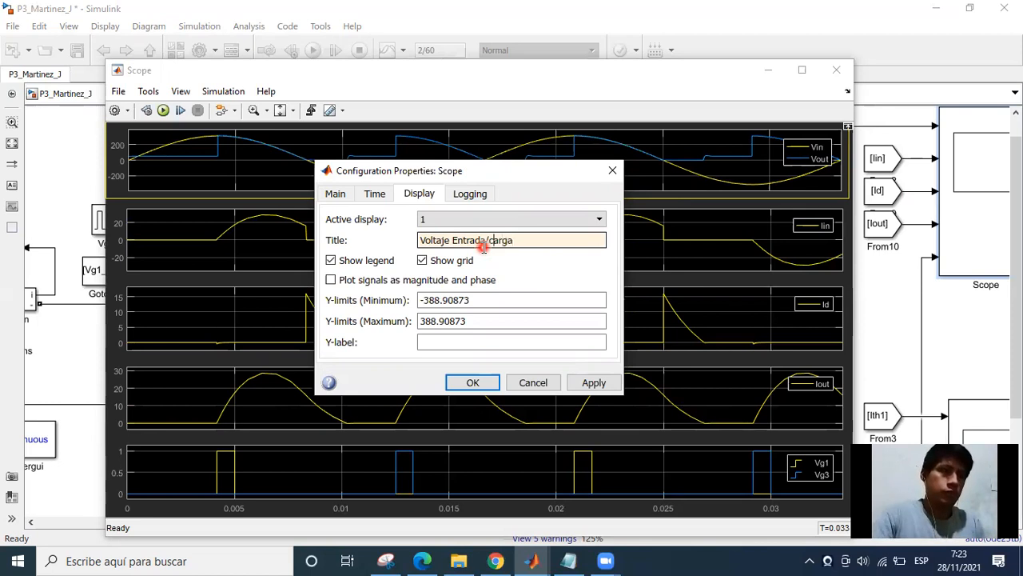
key(BackSpace)
text(C)
key(ctrl+a)
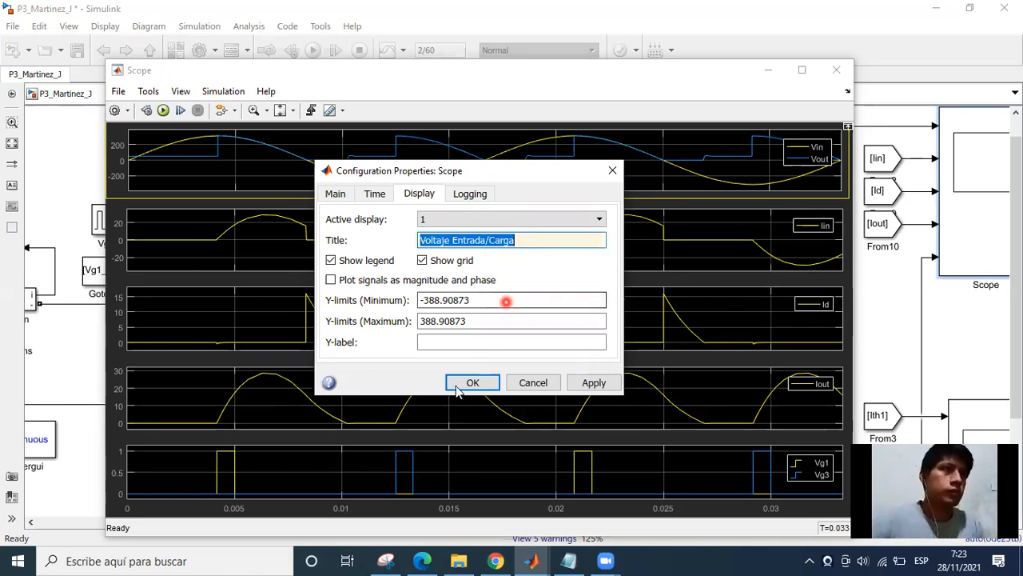
key(Return)
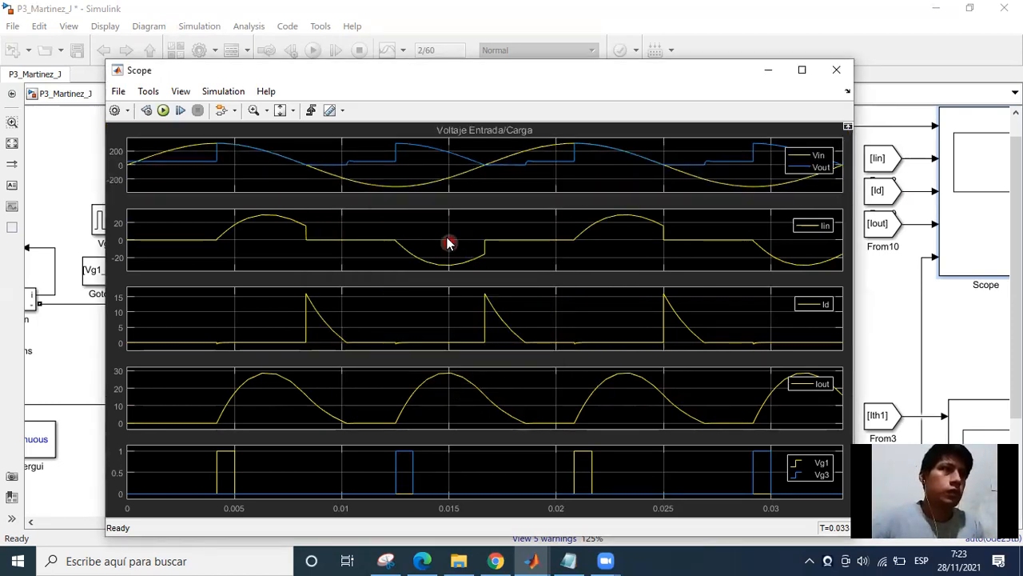
Set the title of the Scope's second display, showing Iin, to "Corriente de la fuente".
right_click(449, 242)
click(516, 264)
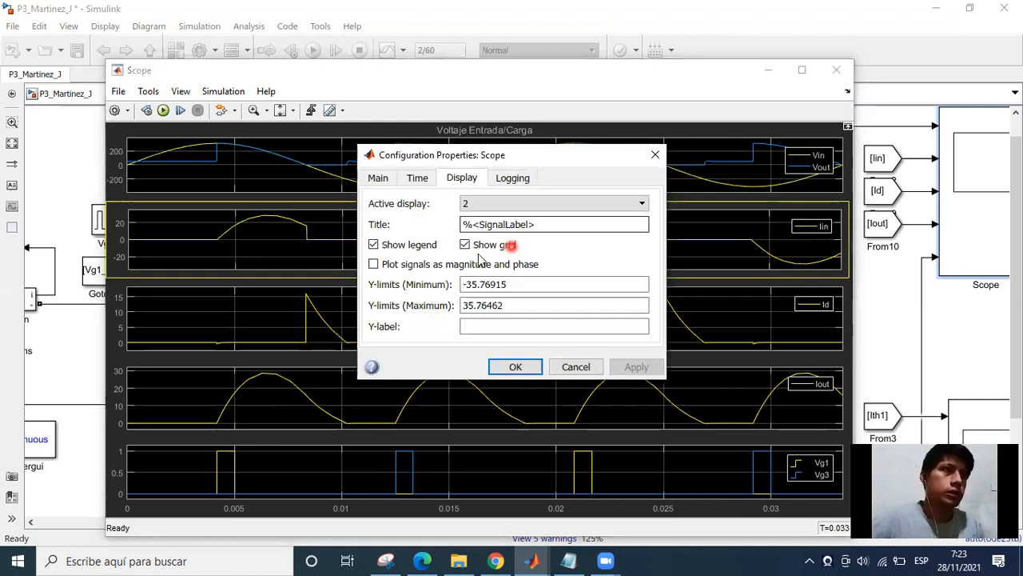
click(539, 227)
double_click(542, 227)
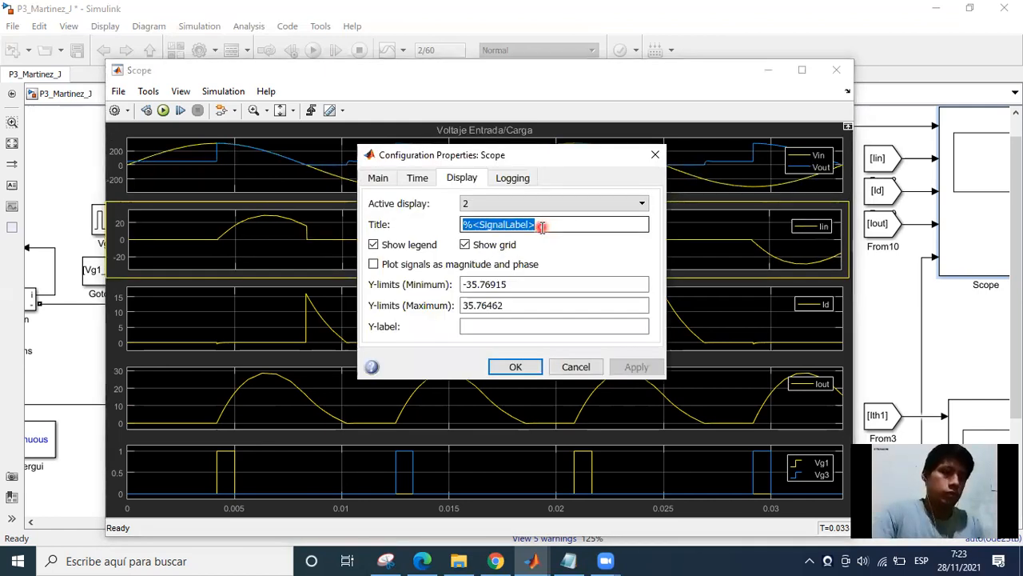
text(Corrine)
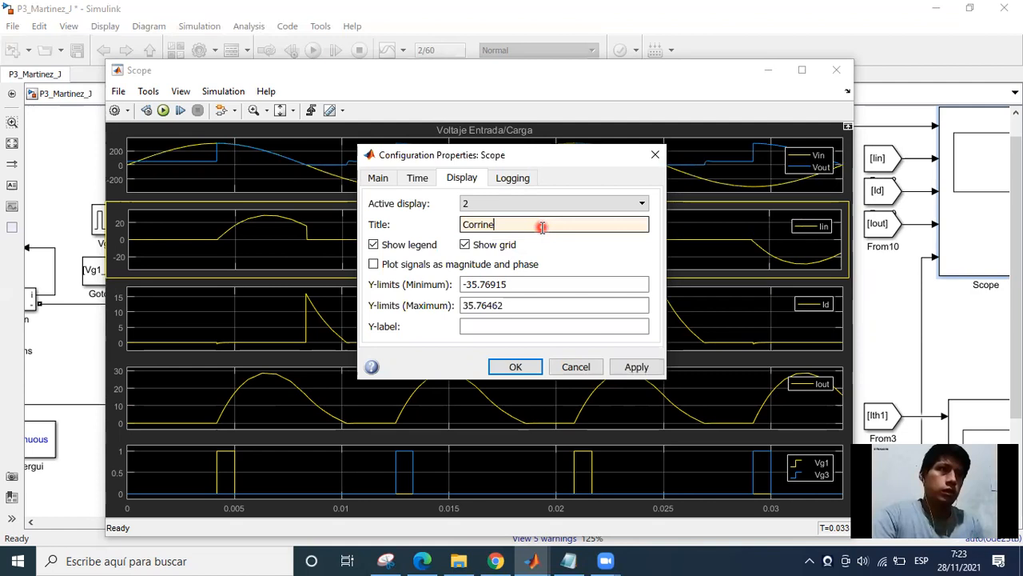
key(BackSpace)
key(BackSpace)
text(ente)
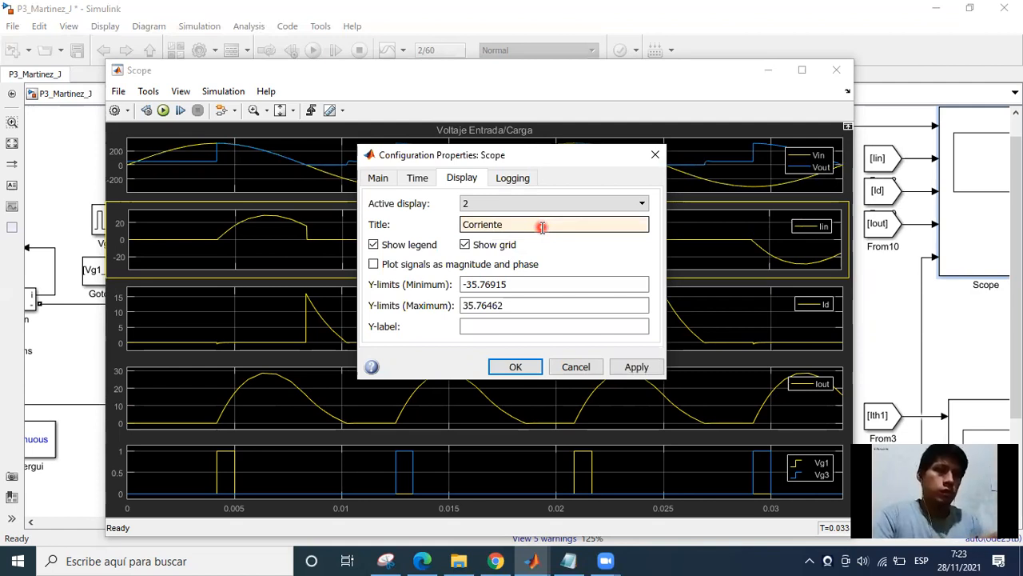
text( en)
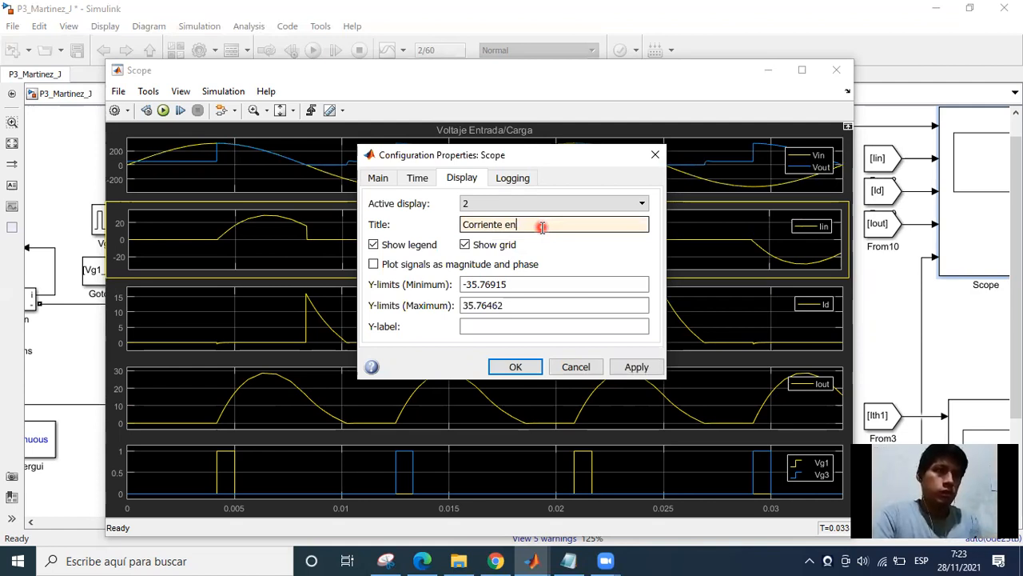
key(BackSpace)
key(BackSpace)
text(de en)
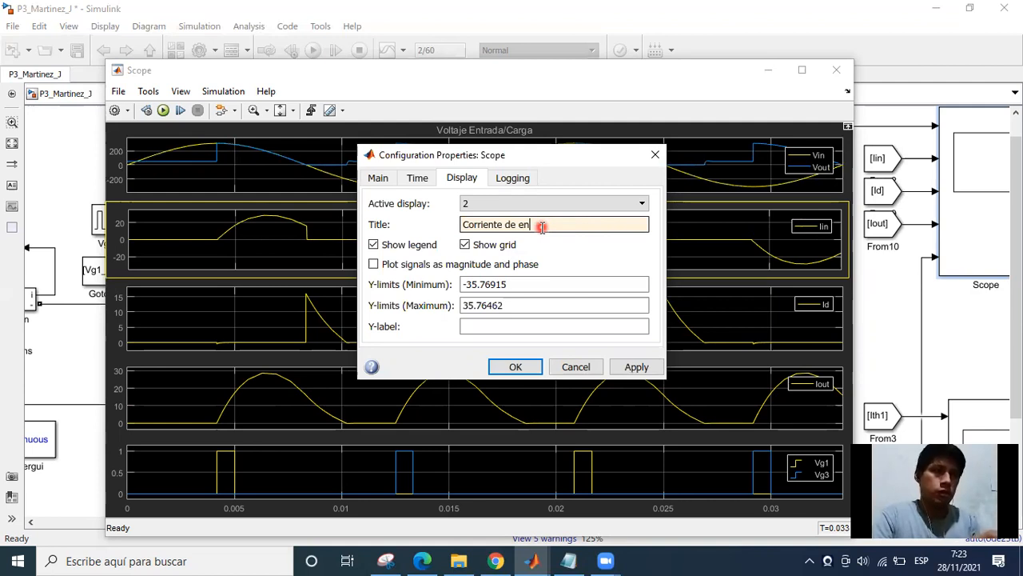
text(trada)
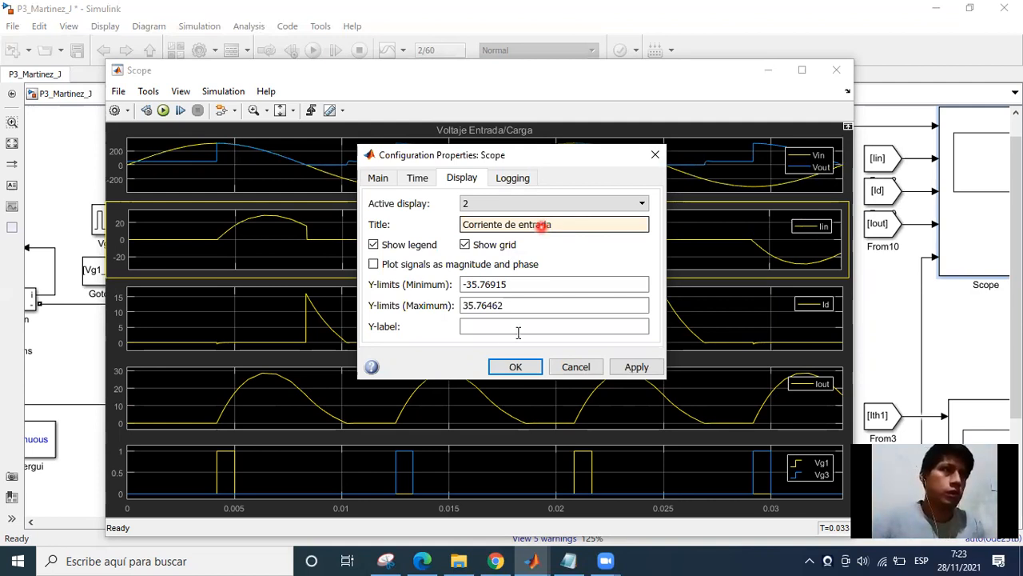
key(BackSpace)
key(BackSpace)
key(BackSpace)
key(BackSpace)
key(BackSpace)
key(BackSpace)
key(BackSpace)
key(BackSpace)
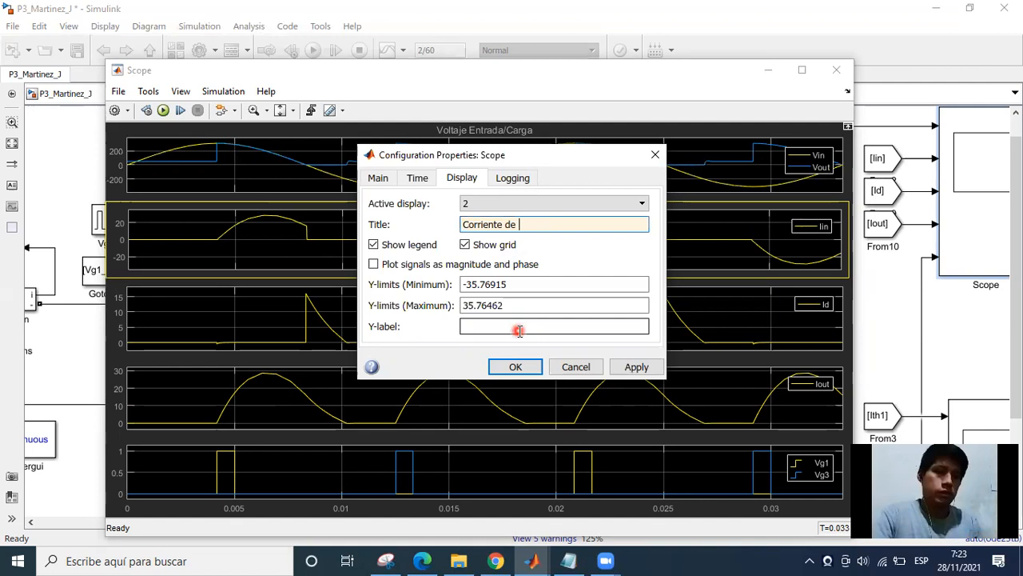
text(laa)
key(BackSpace)
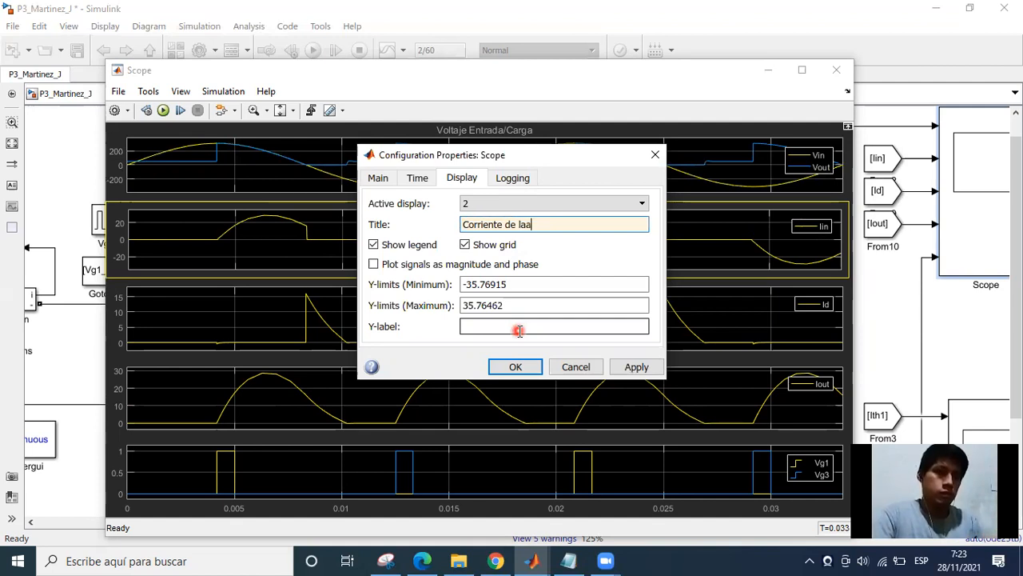
key(BackSpace)
text(fuente)
key(Return)
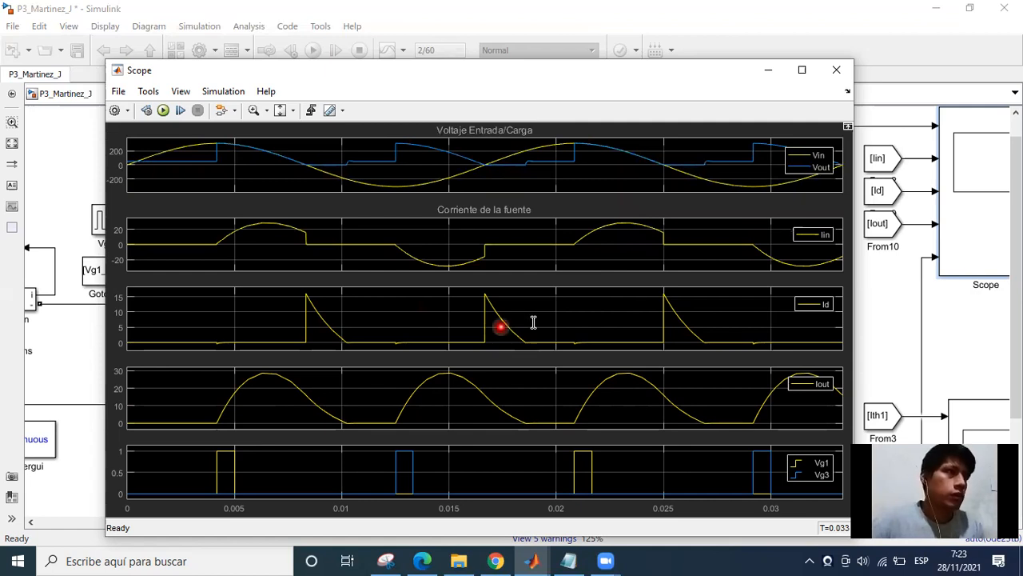
Set the title of the Scope's third display, showing Id, to "Corriente de diodo".
double_click(464, 302)
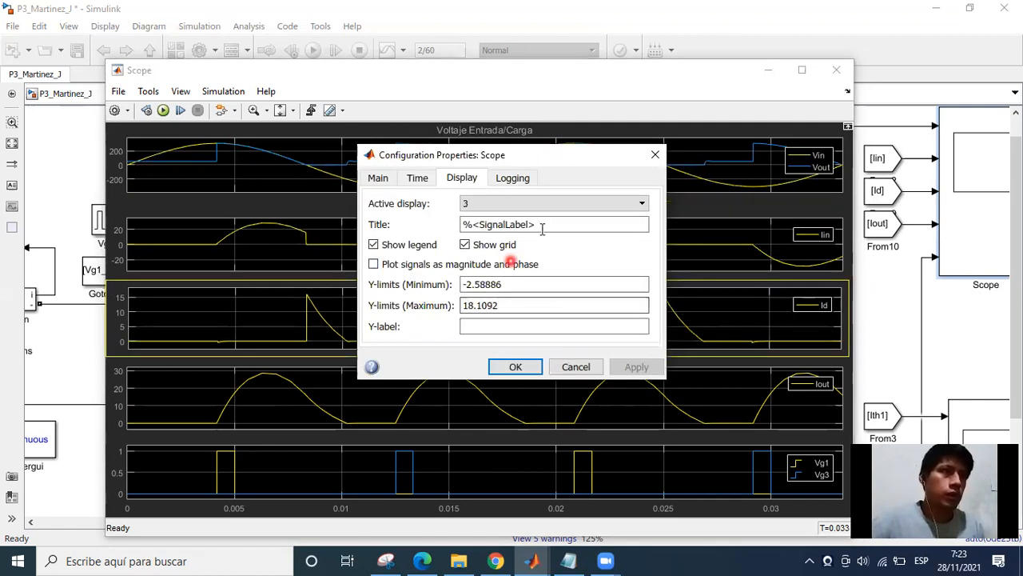
triple_click(542, 227)
text(Dio)
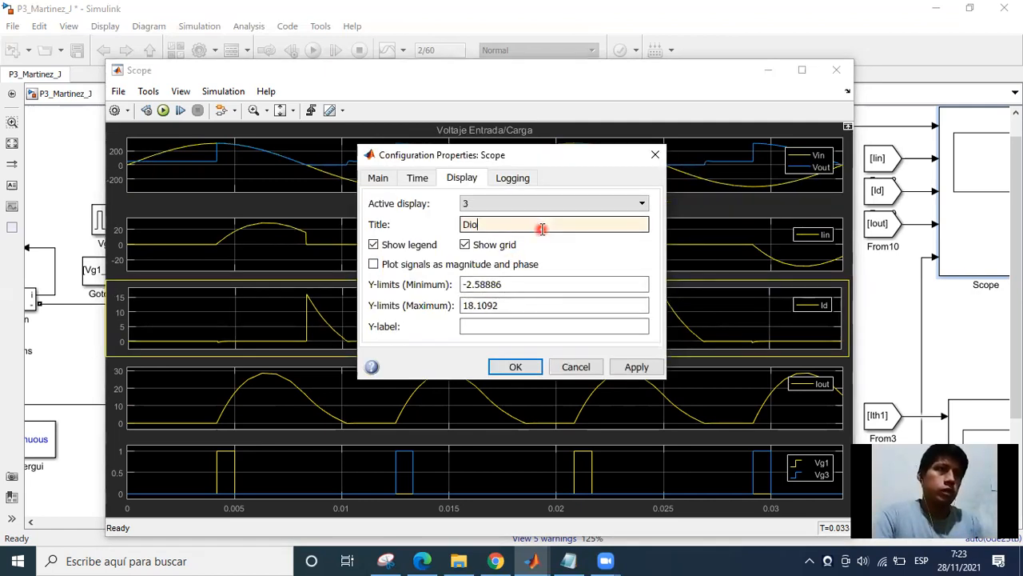
key(BackSpace)
key(BackSpace)
key(BackSpace)
text(cod)
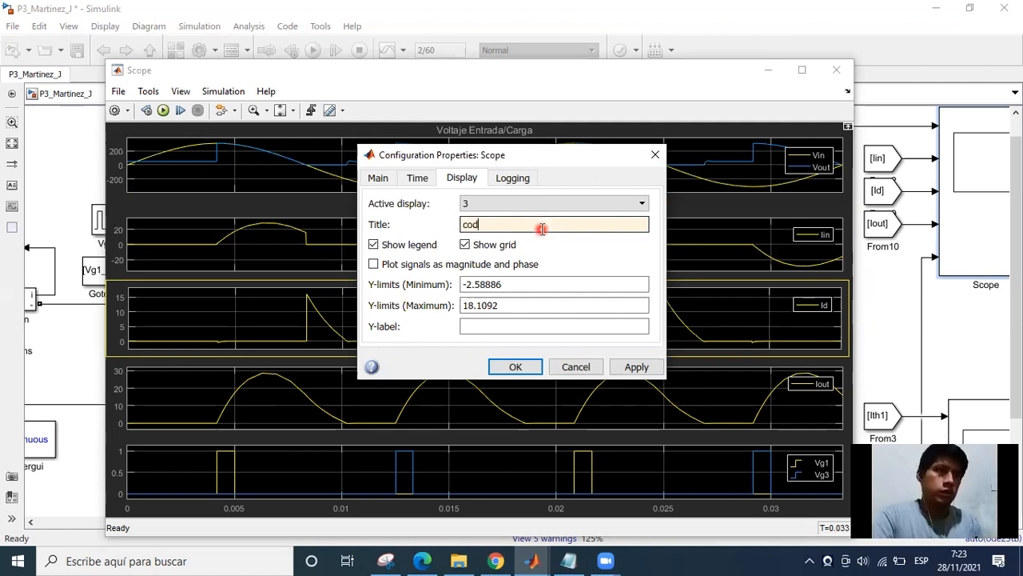
key(BackSpace)
text(rri)
key(BackSpace)
key(BackSpace)
text(ri)
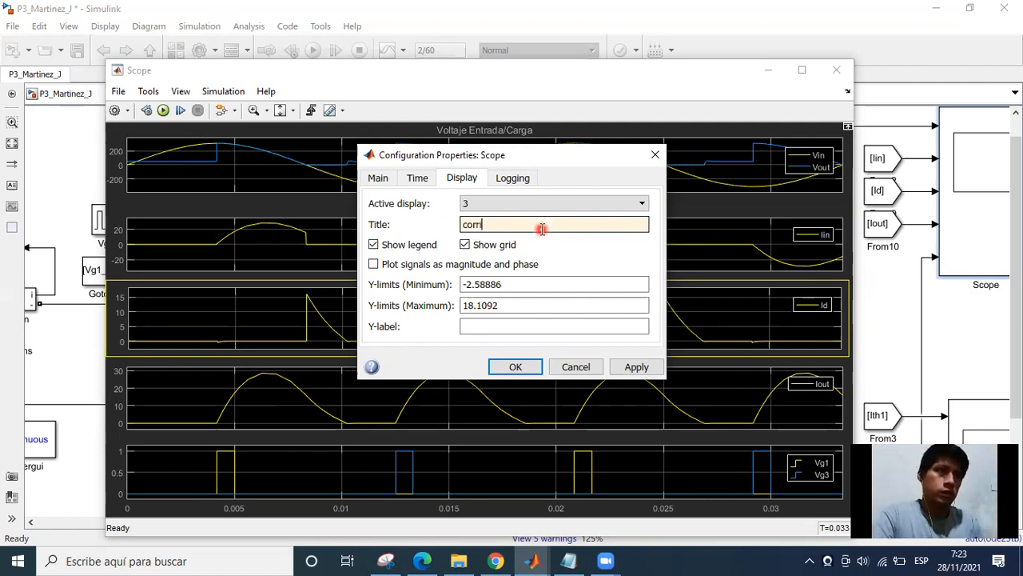
text(ente)
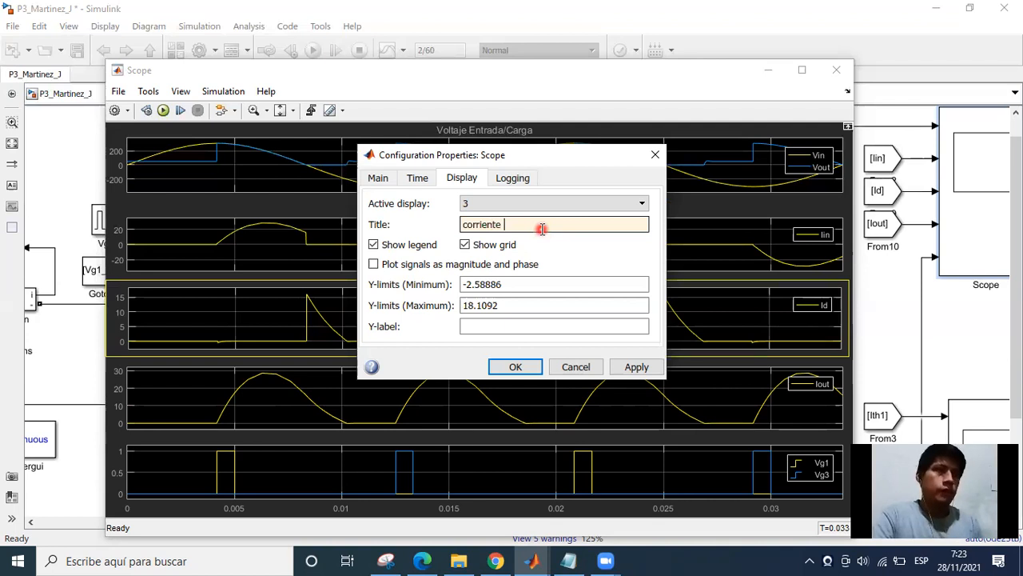
key(Left)
key(Left)
key(Left)
key(Left)
key(Left)
key(Left)
key(Home)
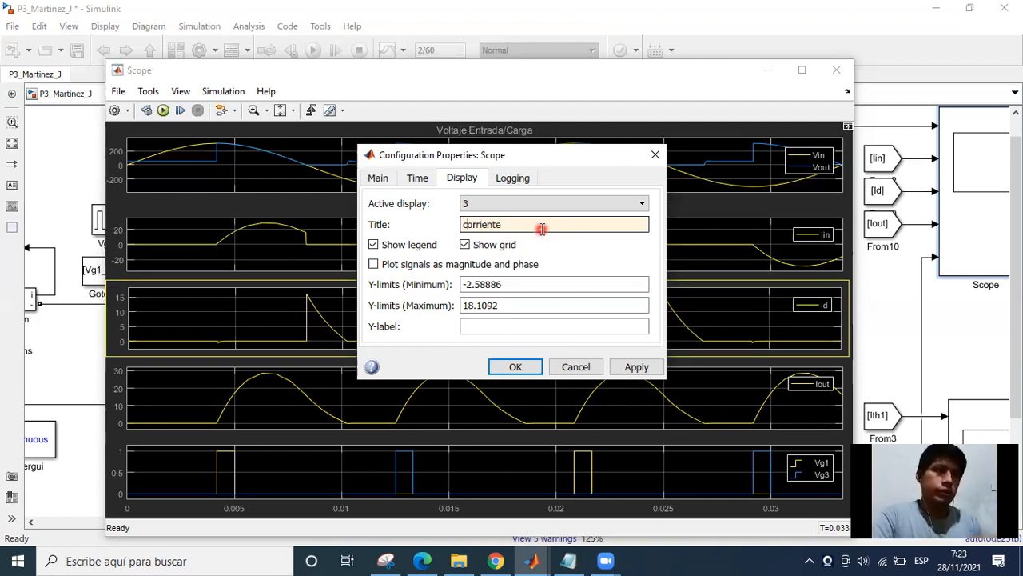
key(Delete)
text(Corriente )
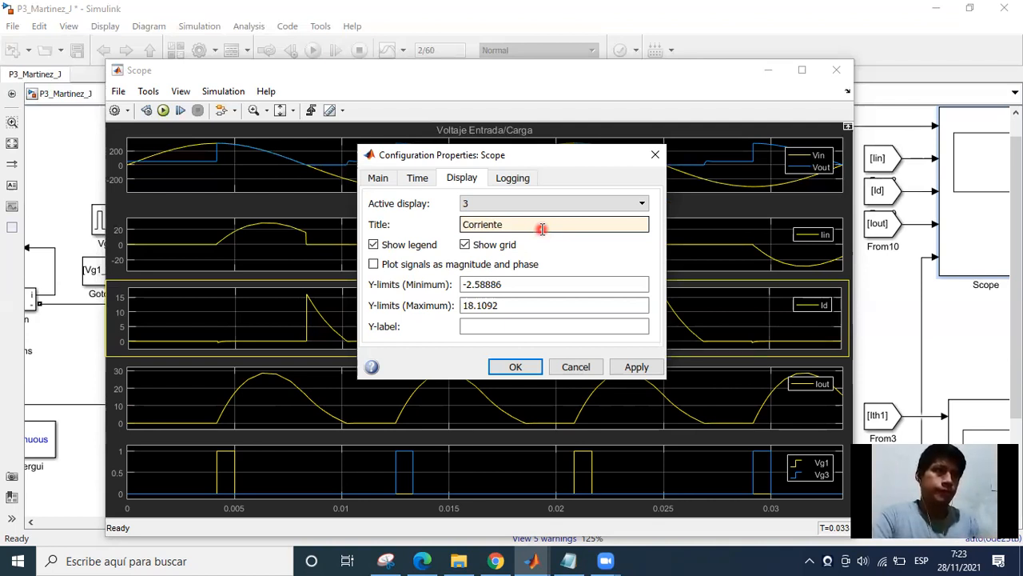
text(de d)
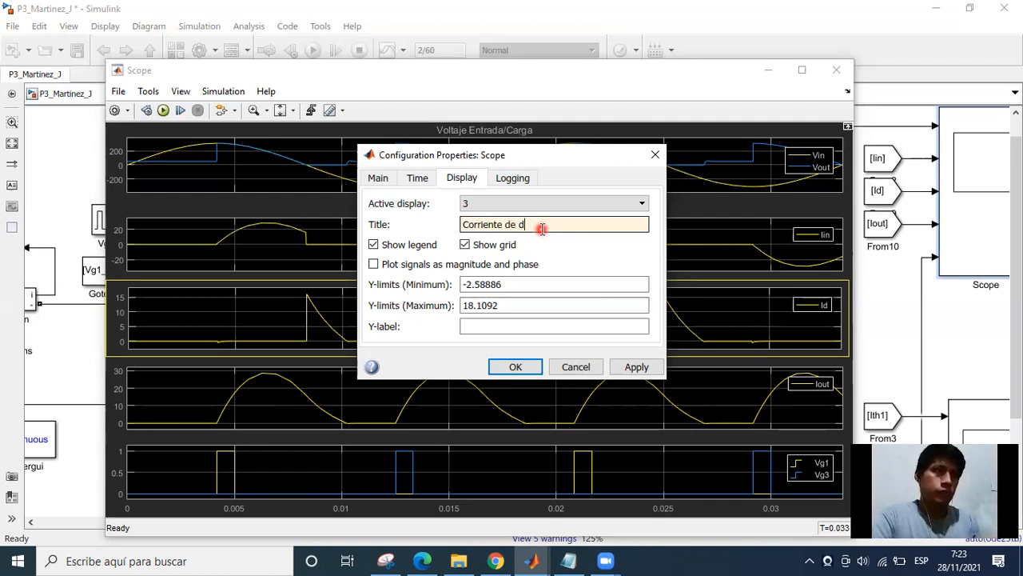
text(iodo)
key(Return)
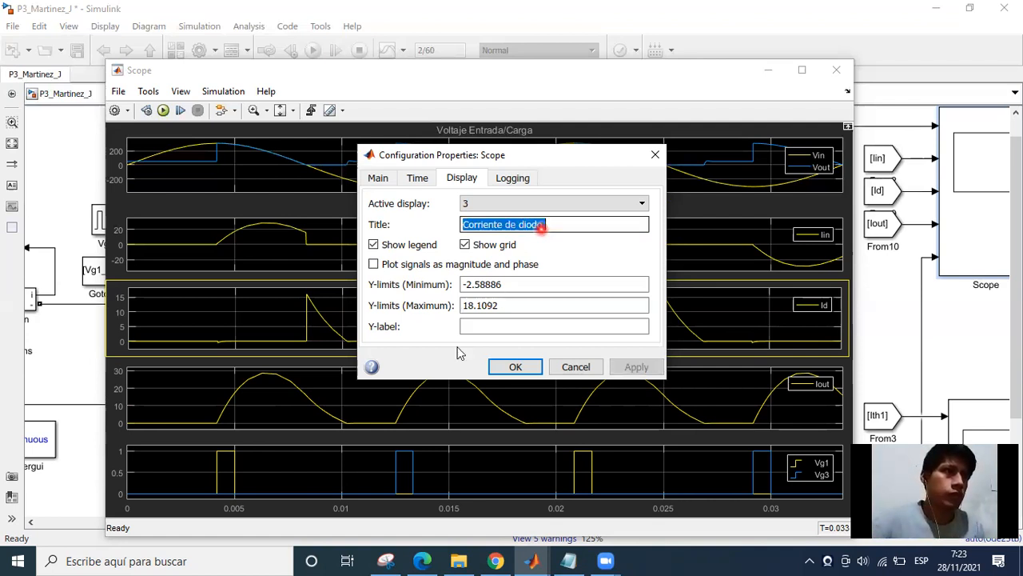
key(Return)
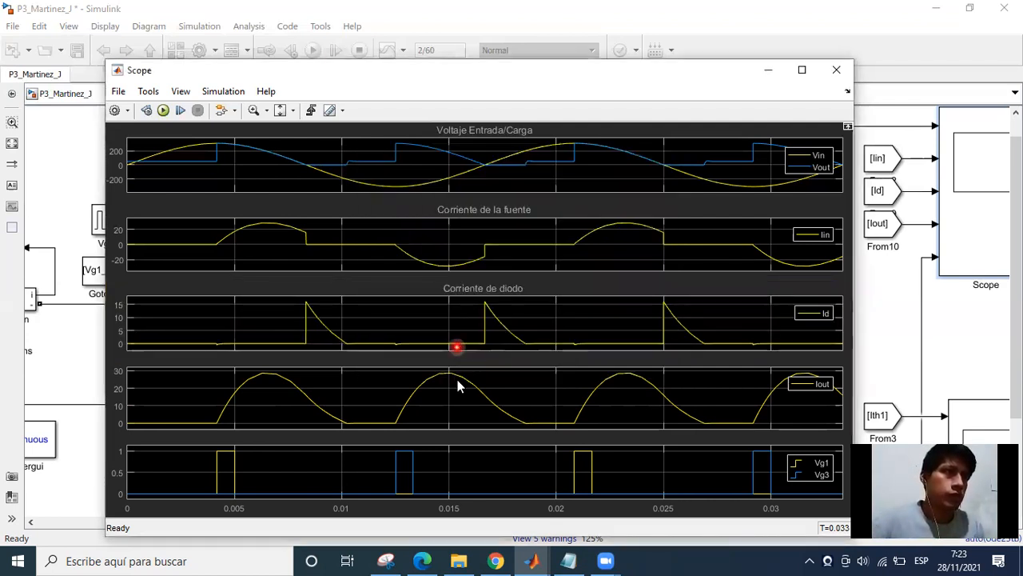
Set the title of the Scope's fourth display, showing Iout, to "Corriente de Carga".
right_click(535, 403)
click(538, 411)
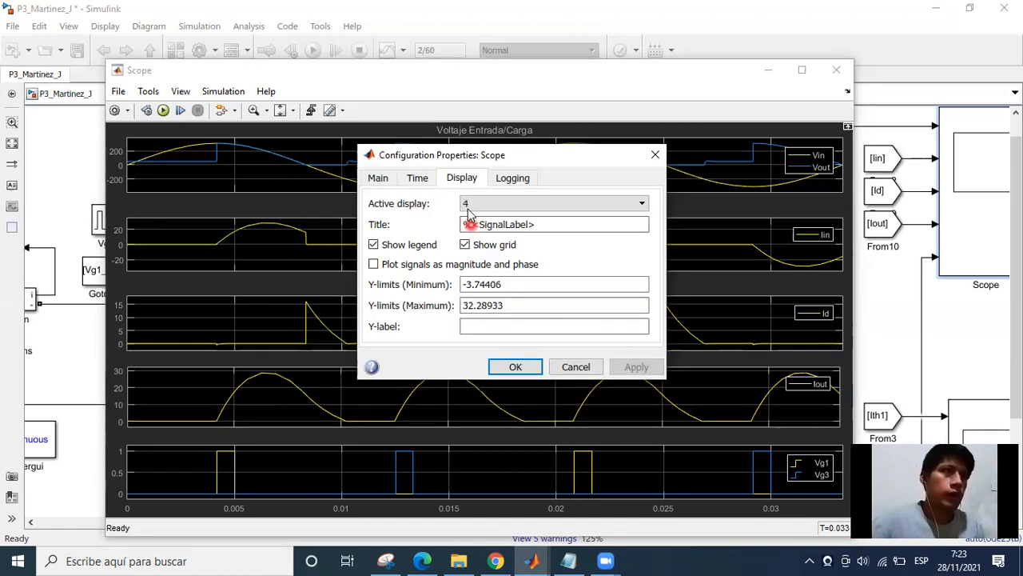
click(472, 210)
click(466, 242)
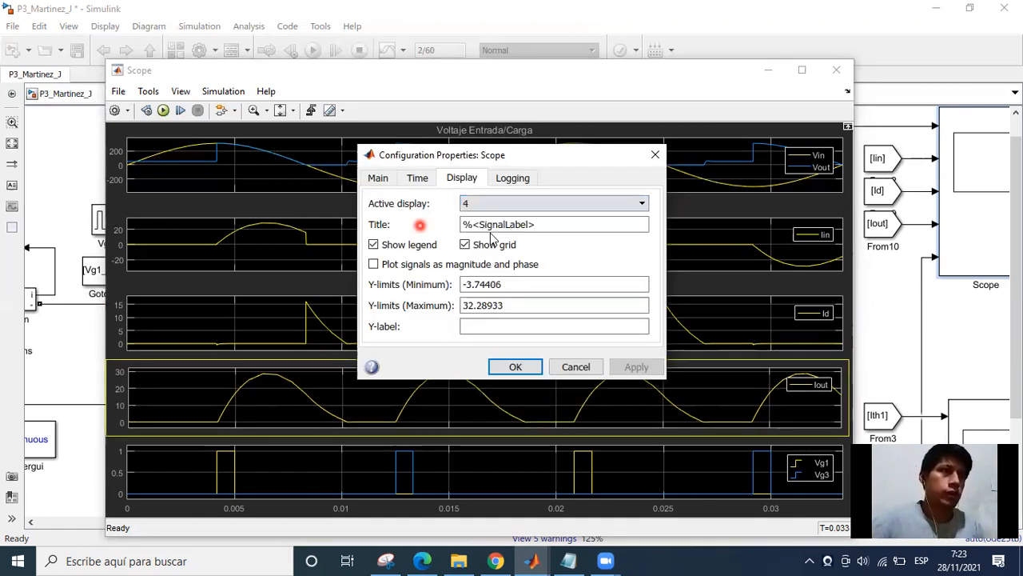
triple_click(490, 225)
text(Corrien)
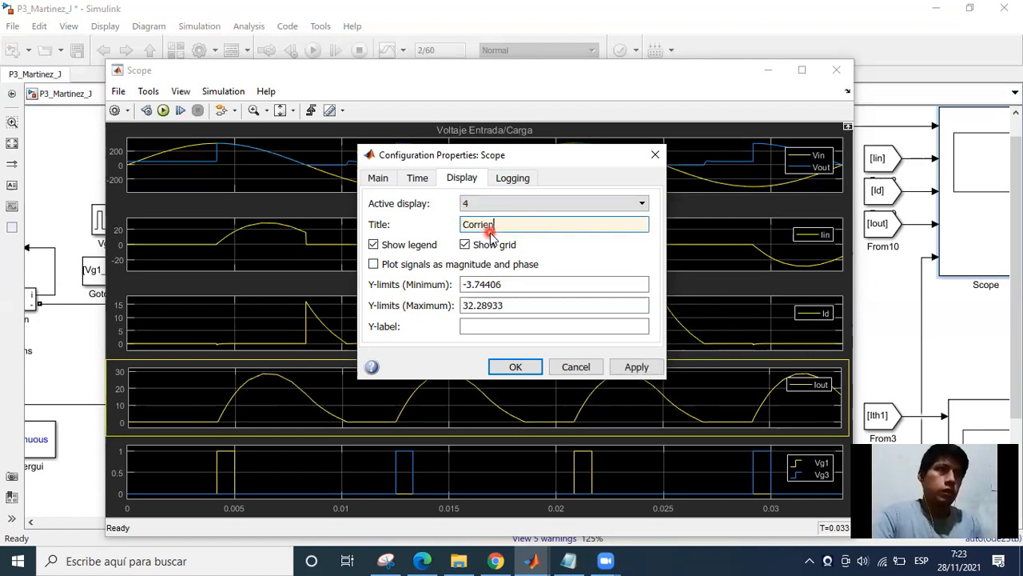
text(te de)
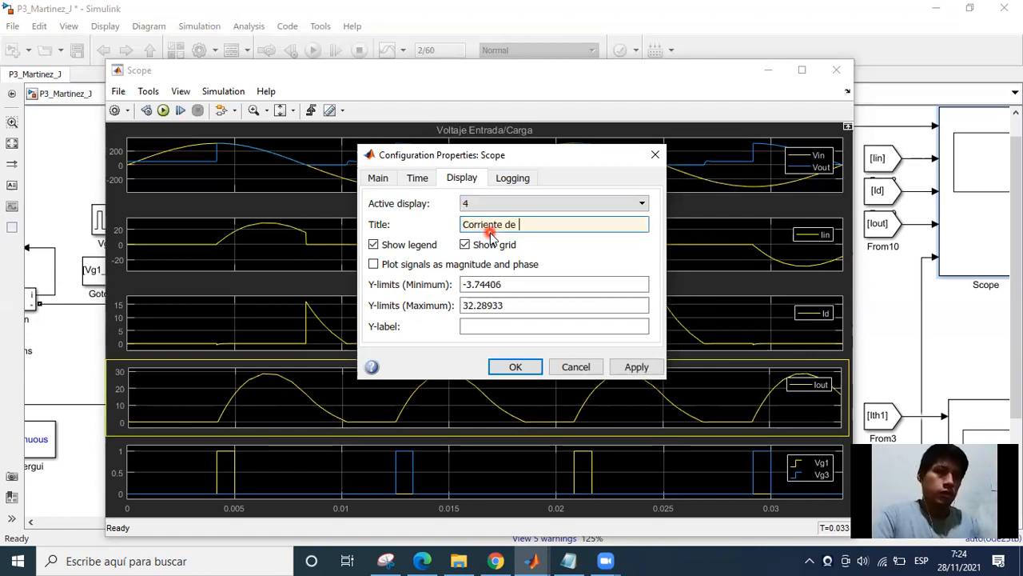
text( Carga)
key(Return)
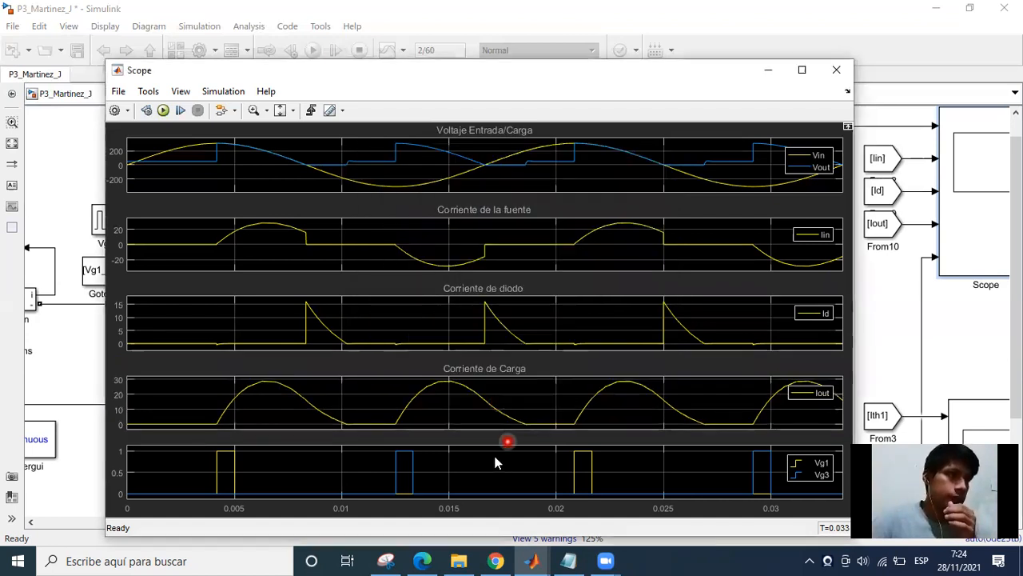
Set the title of the Scope's fifth display, showing Vg1 and Vg3, to "Voltaje en Compuertas".
right_click(497, 459)
click(573, 485)
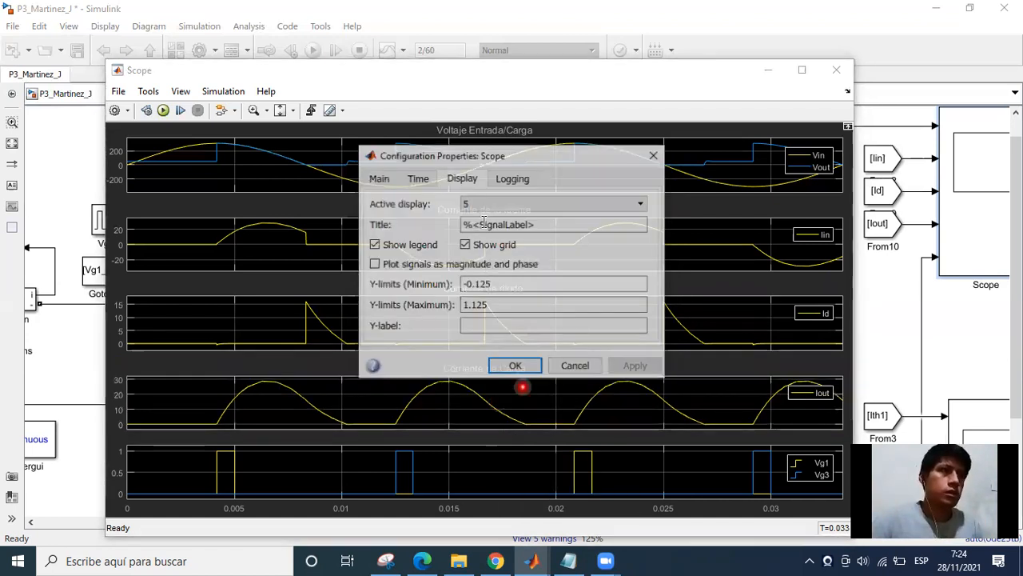
triple_click(560, 227)
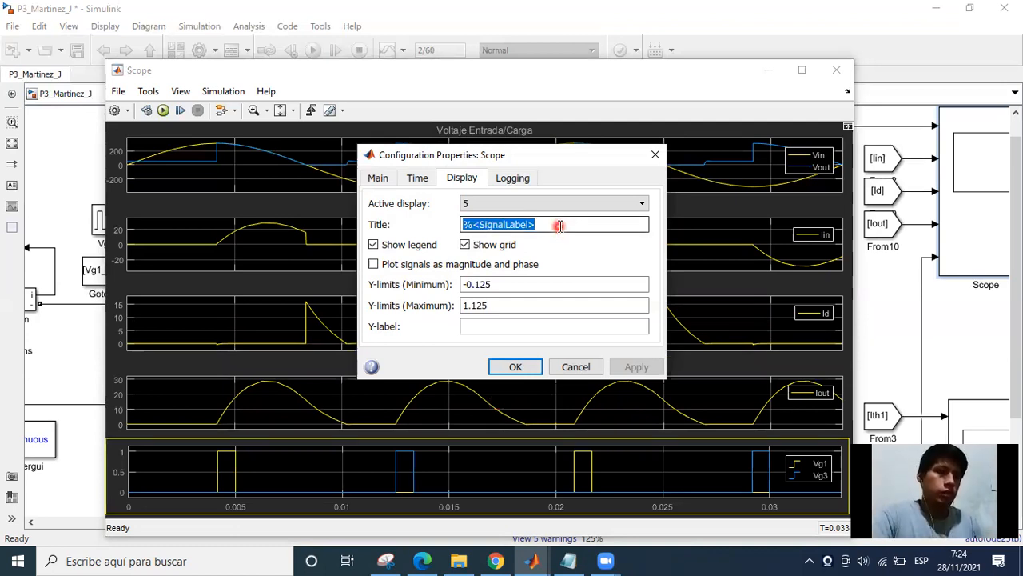
key(BackSpace)
text(Vol)
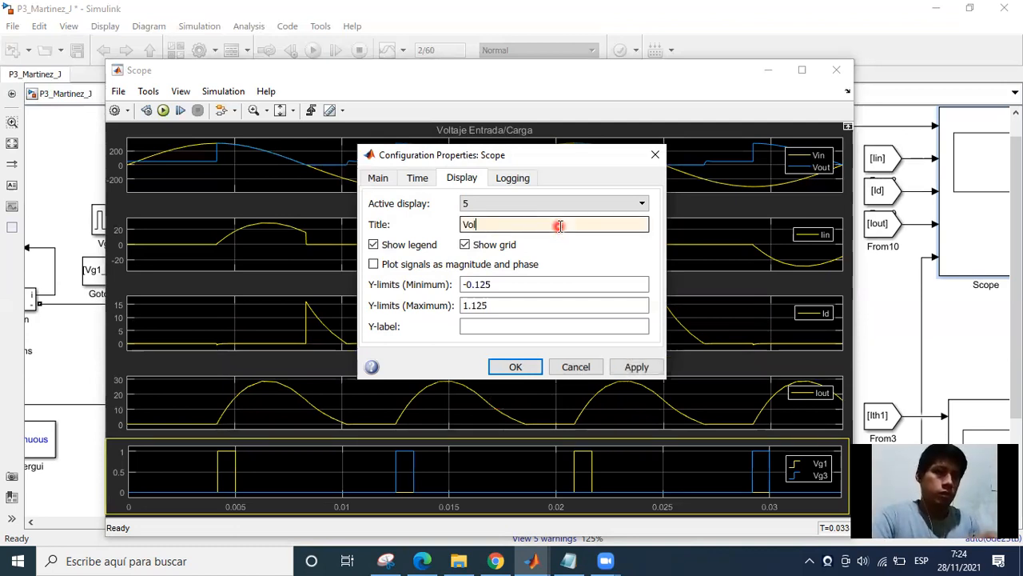
text(taje en )
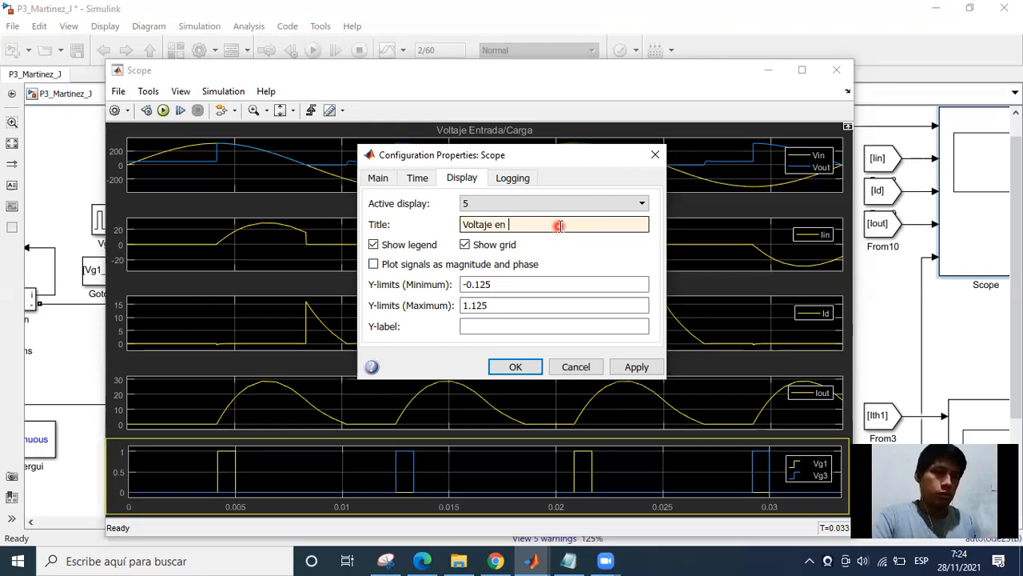
text(Compuertas)
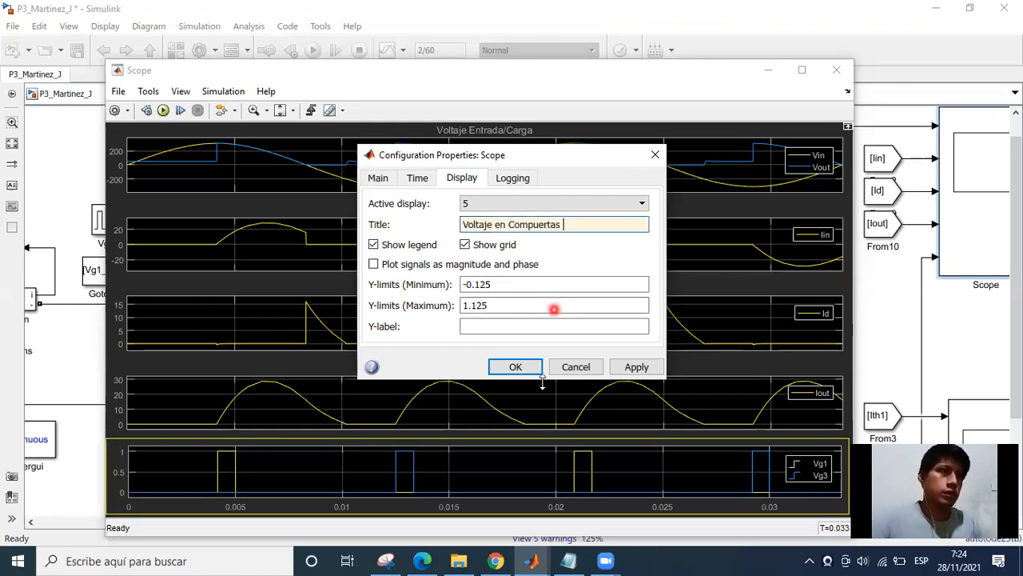
key(Return)
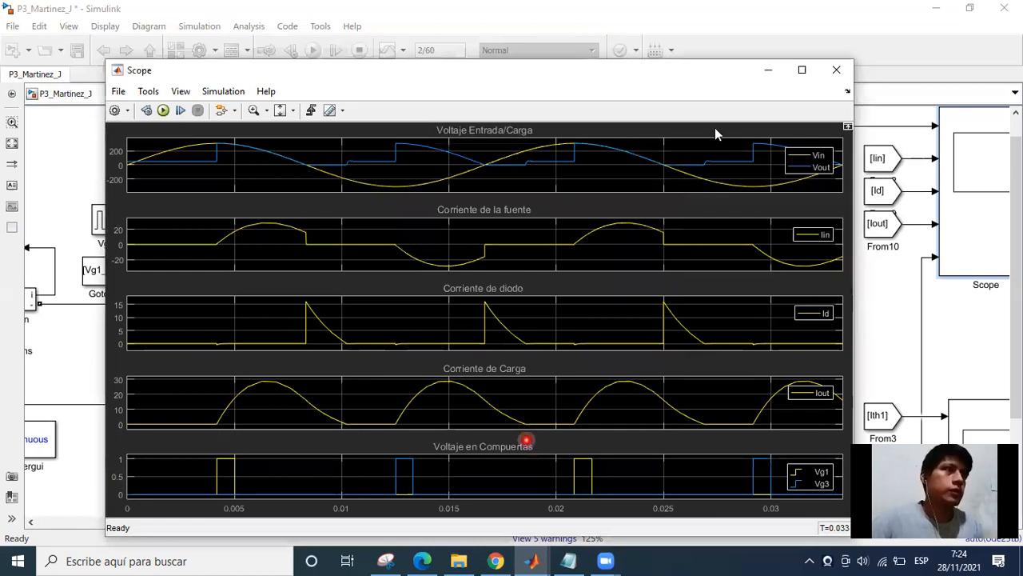
Turn on cursor measurements in the Scope, inspect the Vin time and frequency readings, and minimize the Scope window.
click(328, 112)
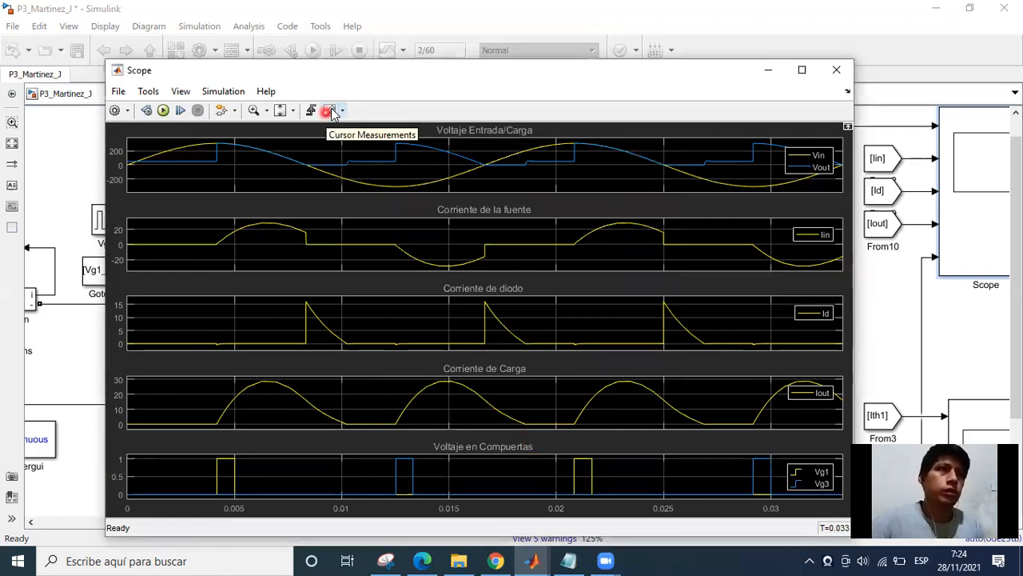
click(608, 190)
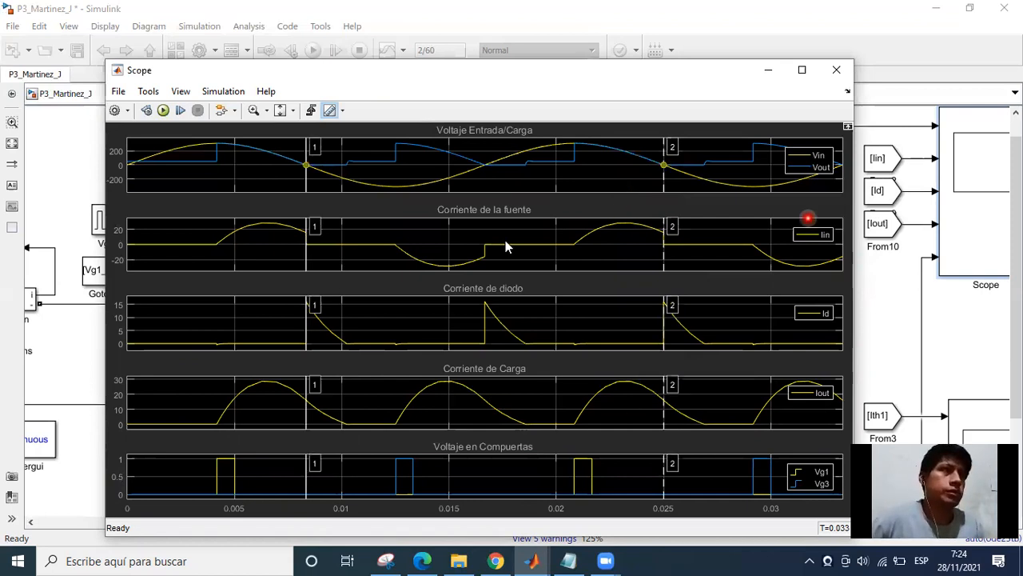
click(671, 209)
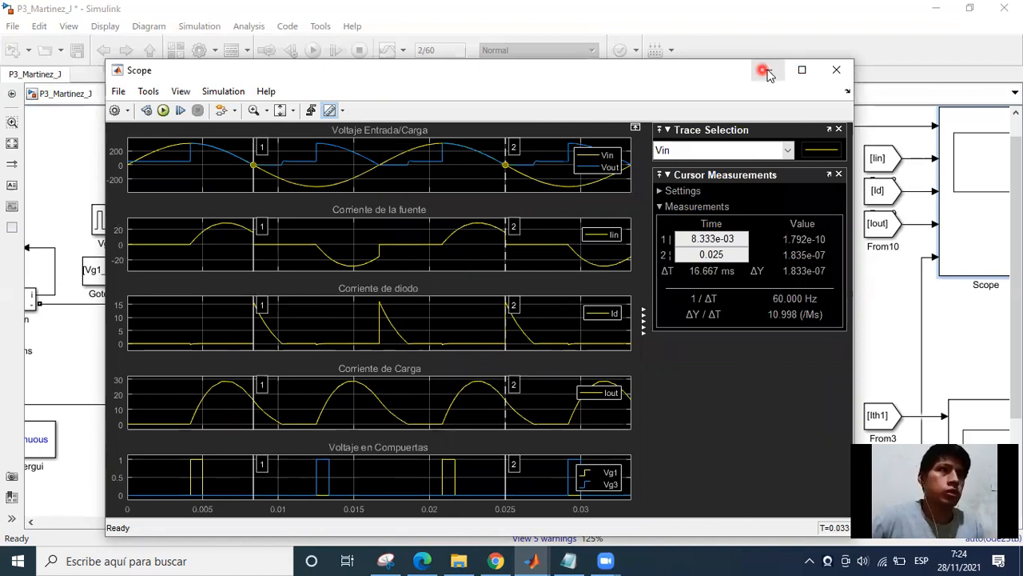
click(767, 70)
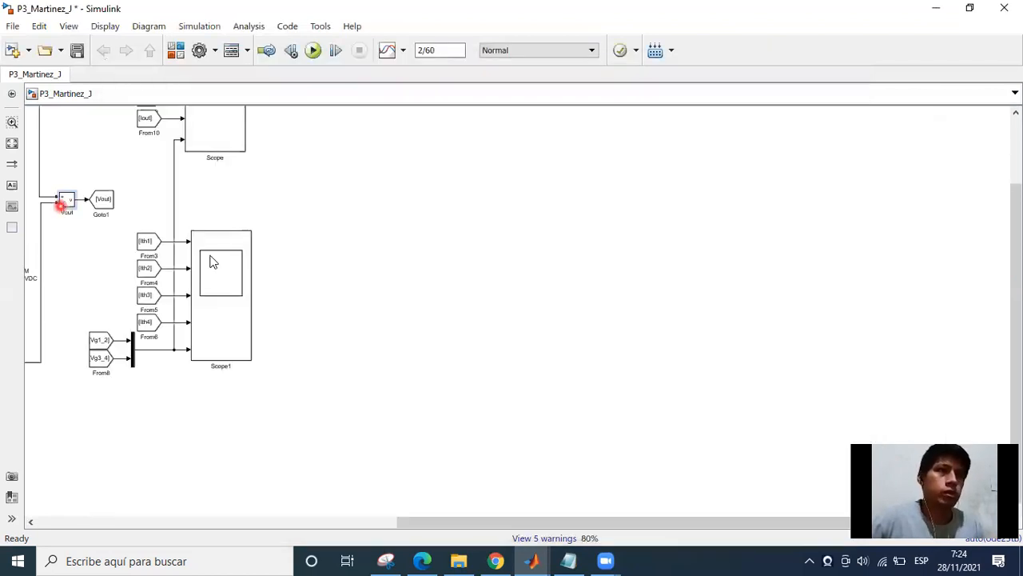
Open Scope1, enlarge its window to about two-thirds of the screen, and turn on the legends of its displays.
scroll(211, 259, up, 4)
click(465, 293)
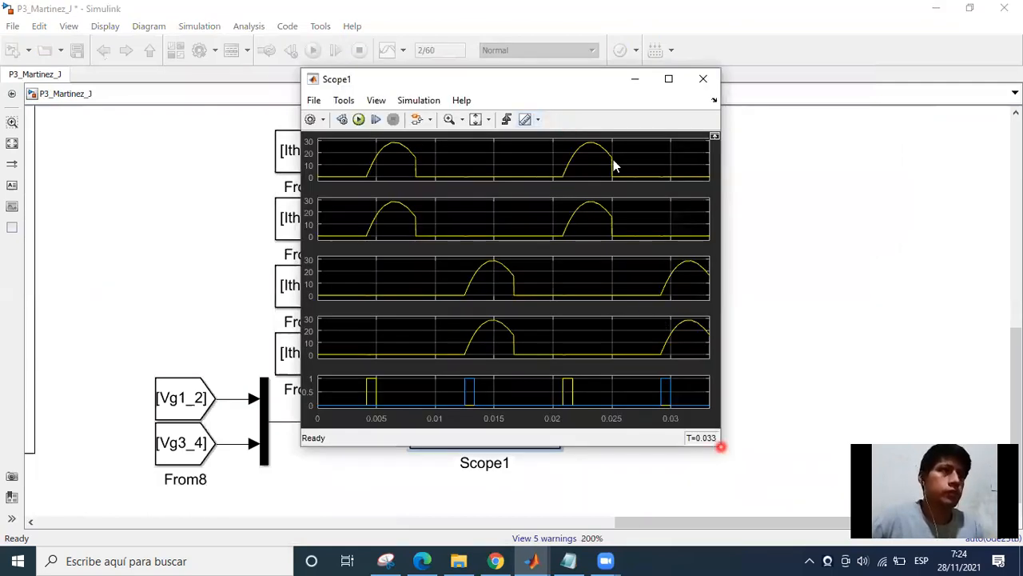
double_click(476, 82)
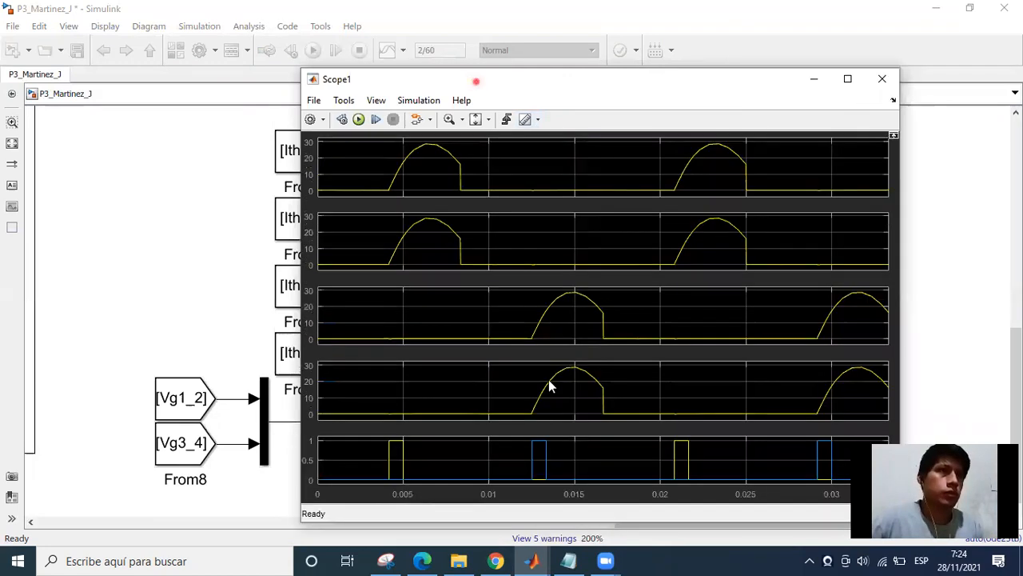
drag(477, 82, 257, 62)
drag(678, 503, 780, 536)
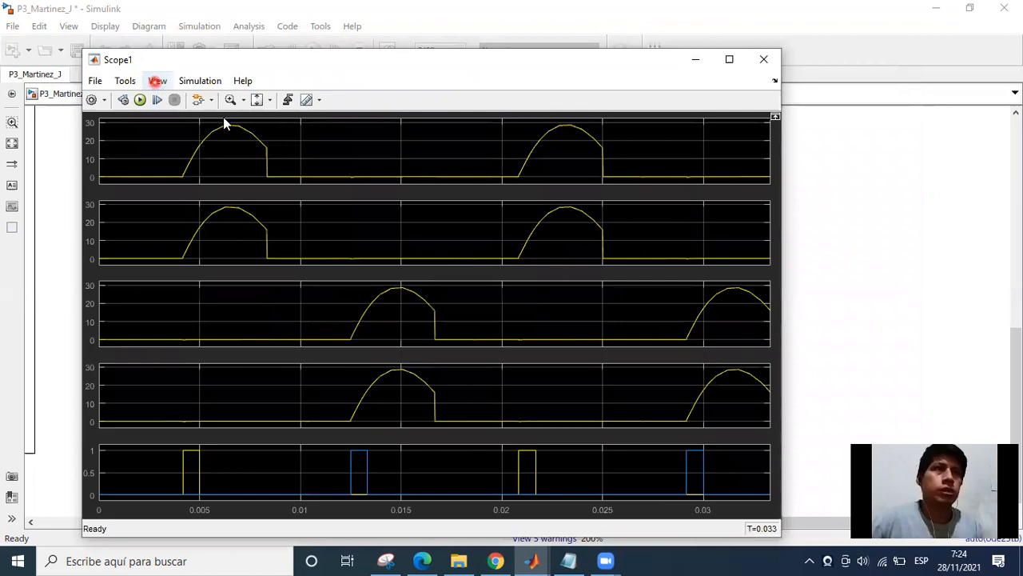
click(159, 82)
Set the title of Scope1's first display, showing Ith1, to "Corriente de Tiristor 1" and copy that title for reuse.
click(542, 213)
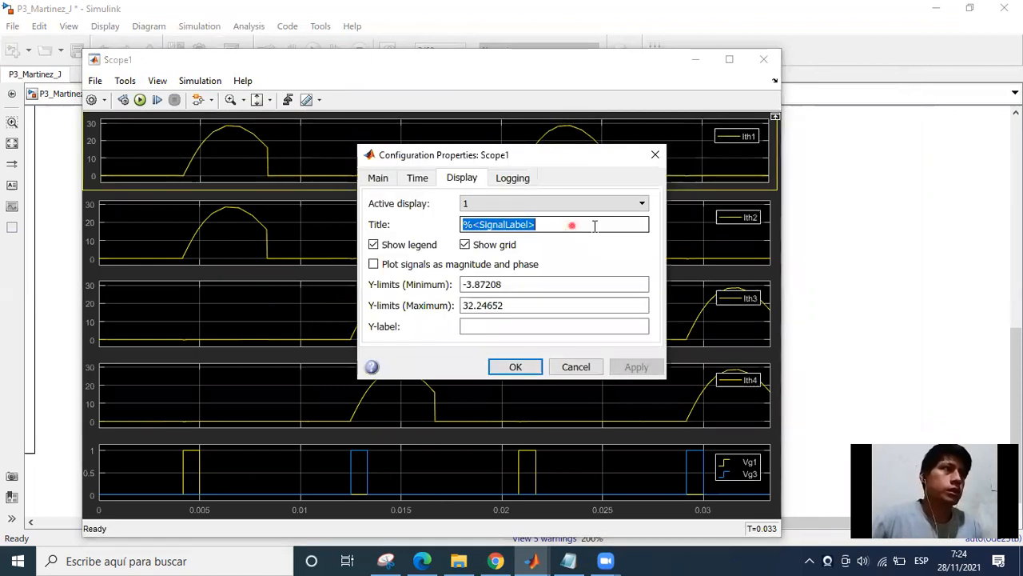
text(Corrie)
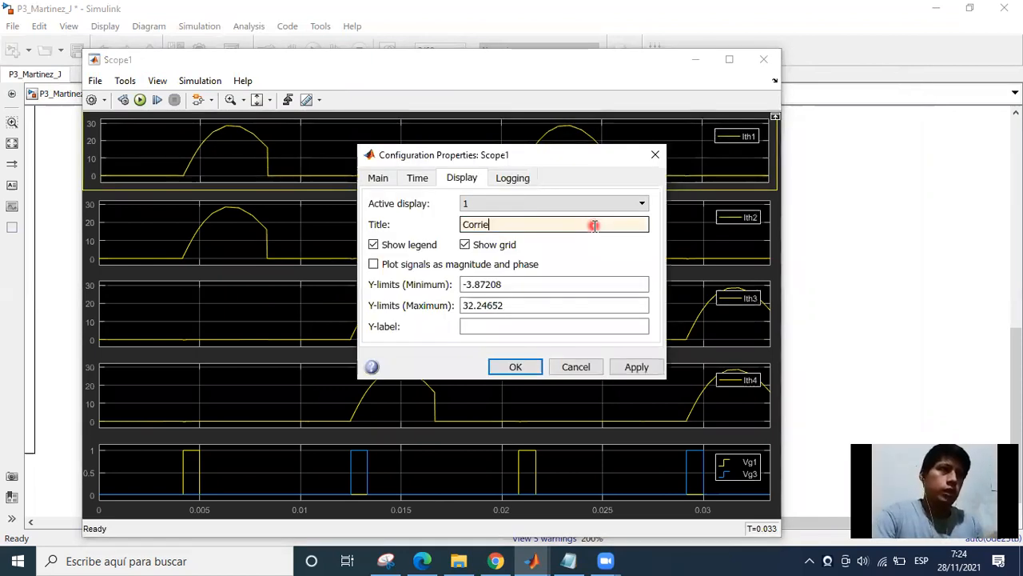
text(nte)
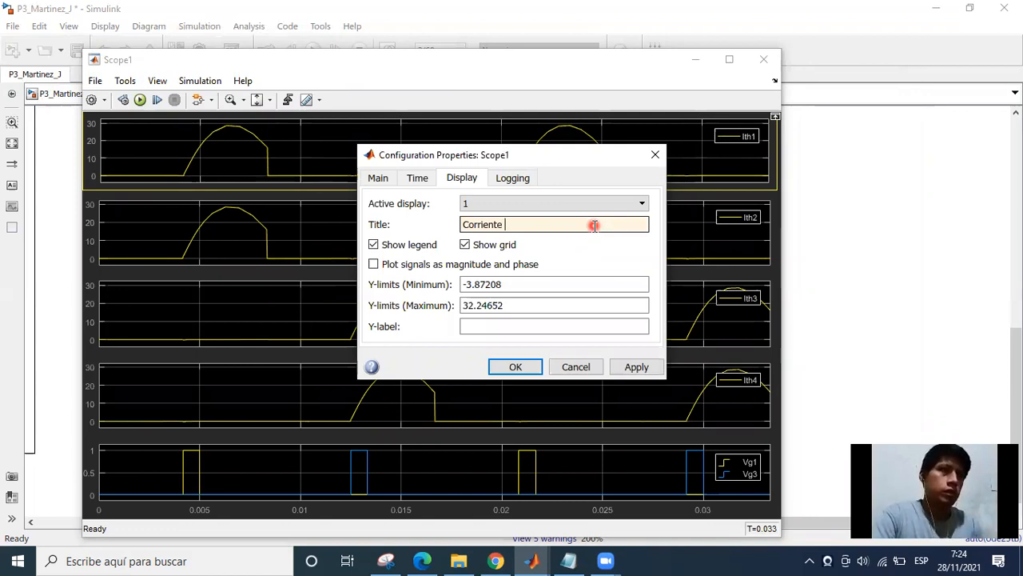
text( d)
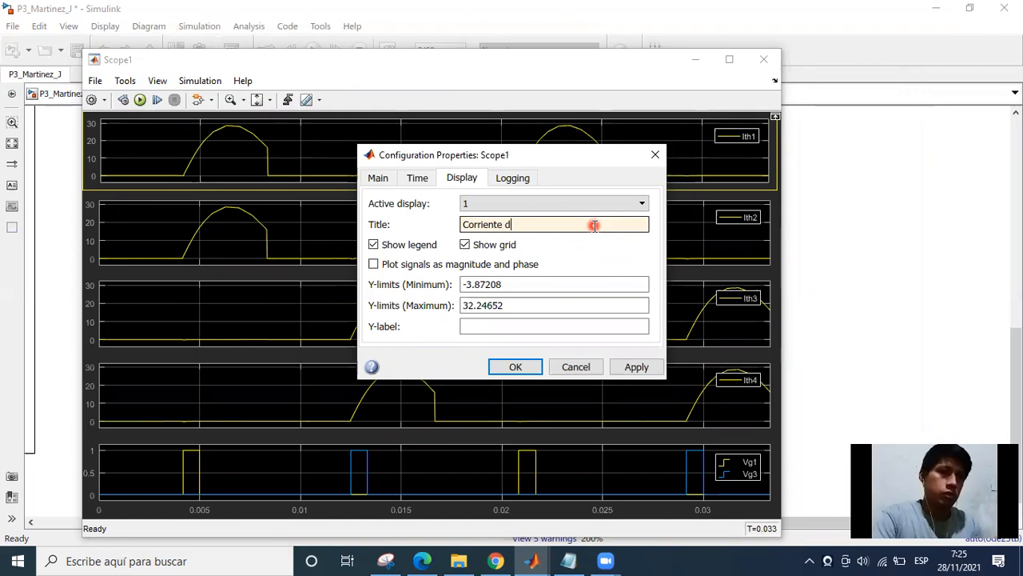
text(e e Tit)
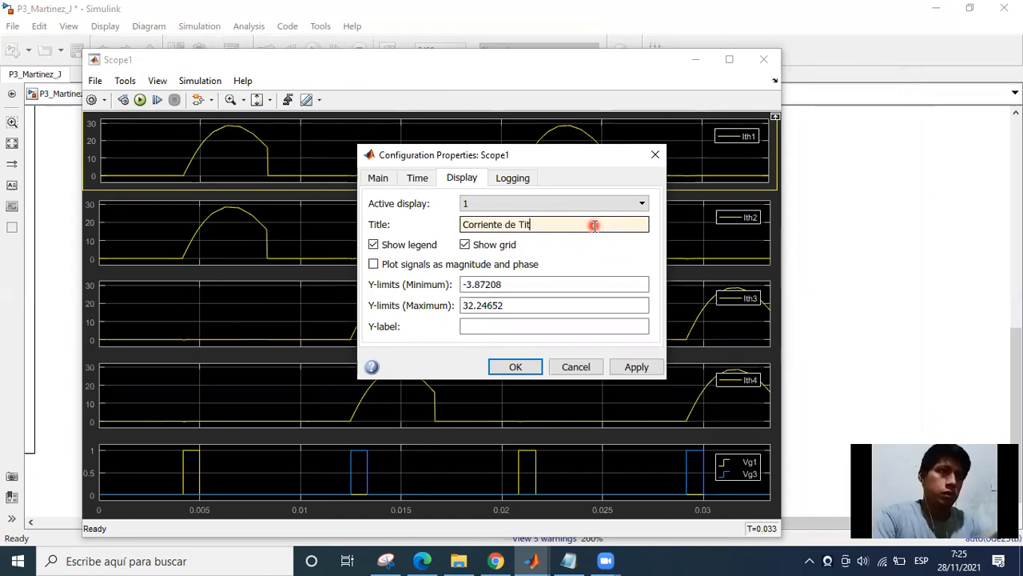
text(istor 1)
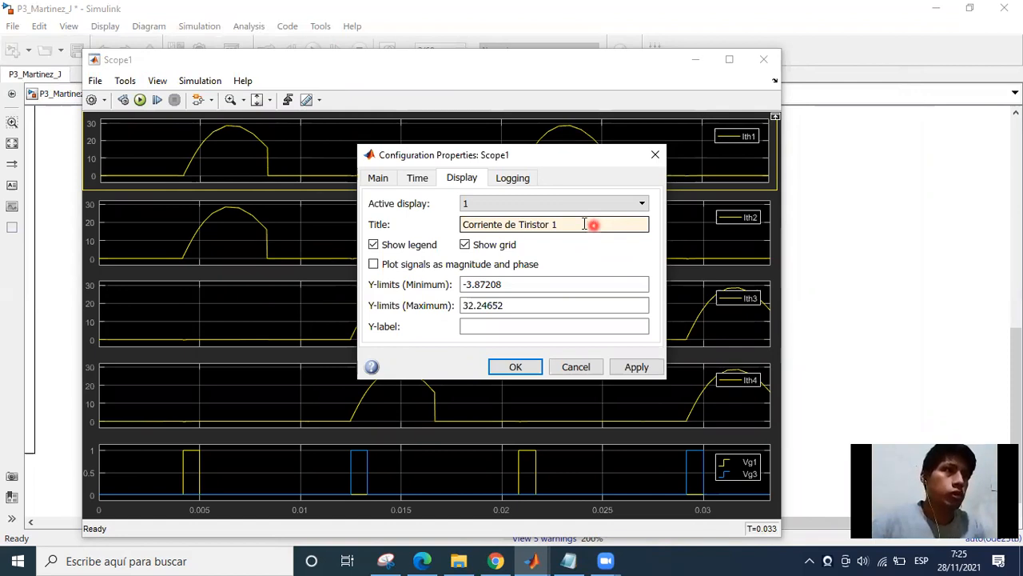
double_click(584, 223)
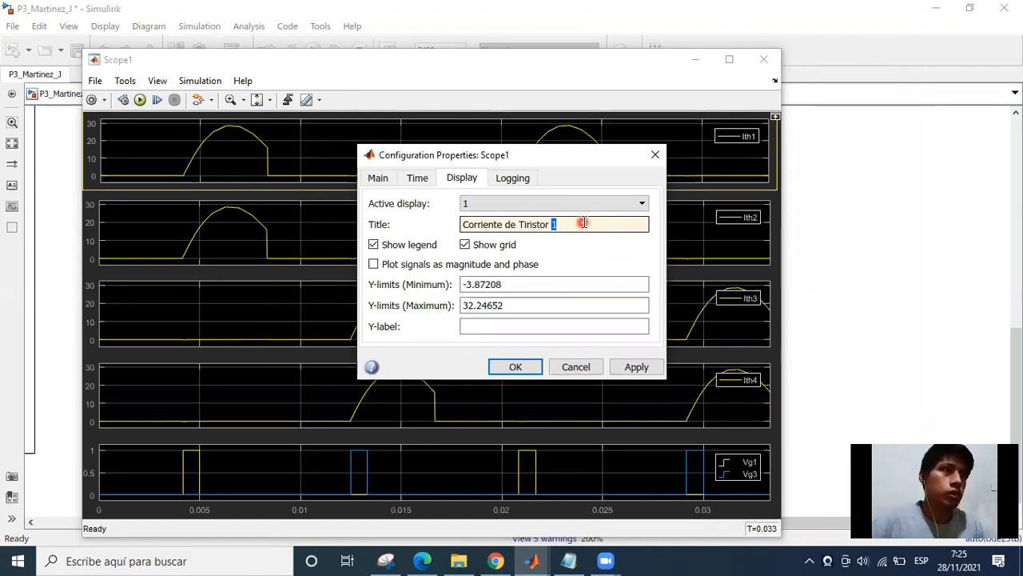
triple_click(584, 223)
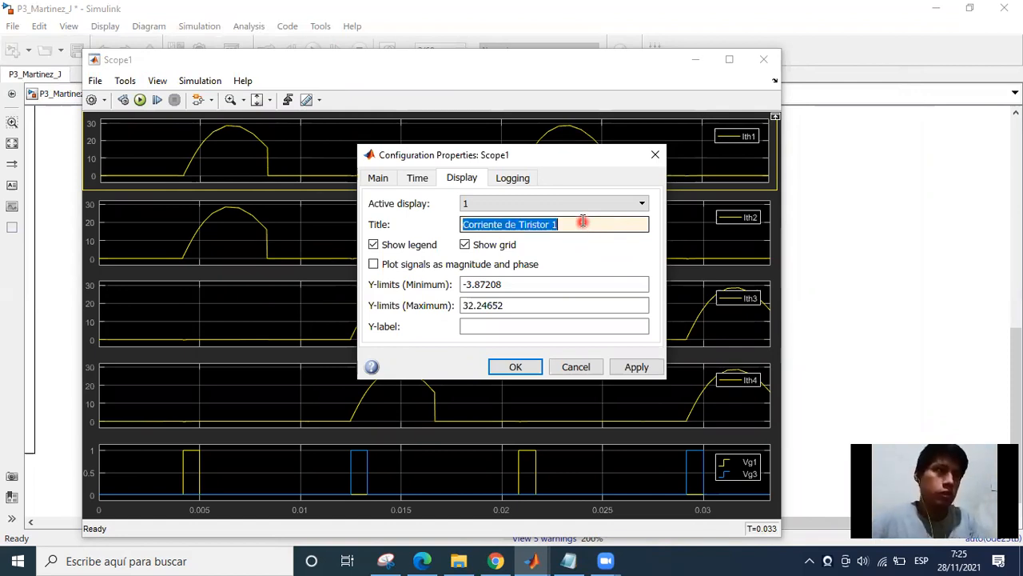
click(535, 372)
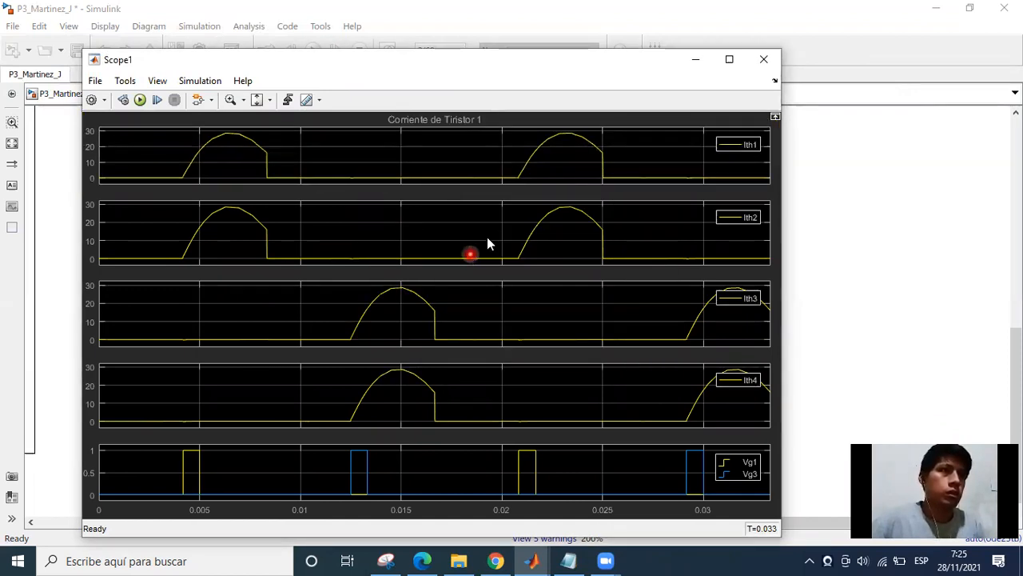
Set the title of Scope1's second display, showing Ith2, to "Corriente de Tiristor 2".
double_click(557, 219)
triple_click(557, 224)
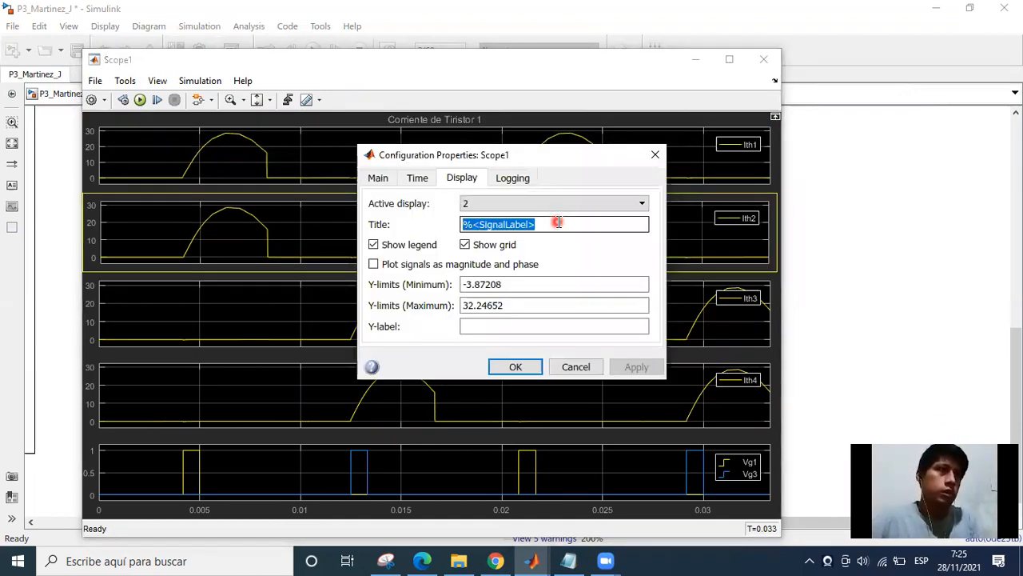
text(Corriente de Tiristor 2)
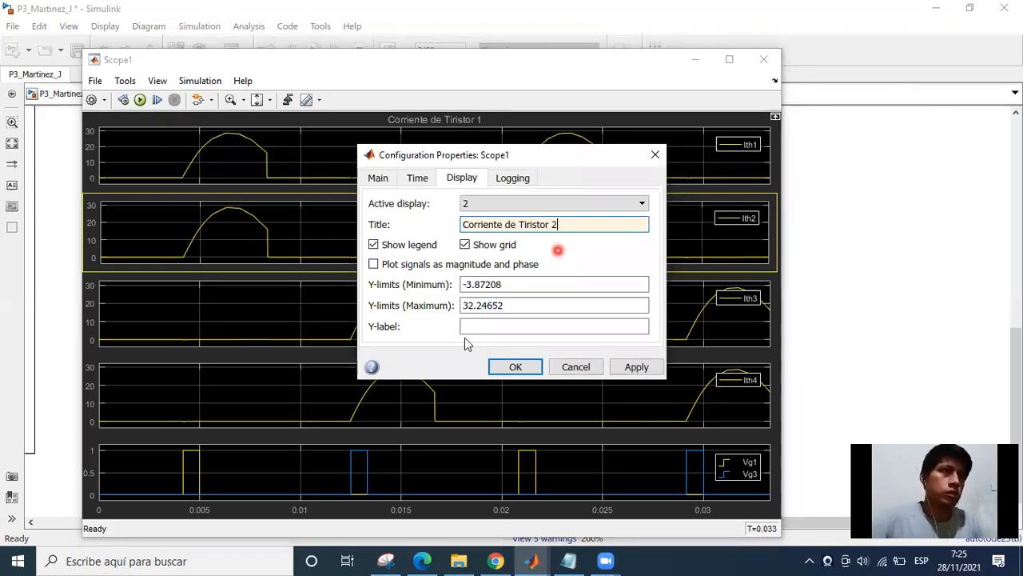
key(Return)
Set the title of Scope1's third display, showing Ith3, to "Corriente de Tiristor 3".
right_click(402, 326)
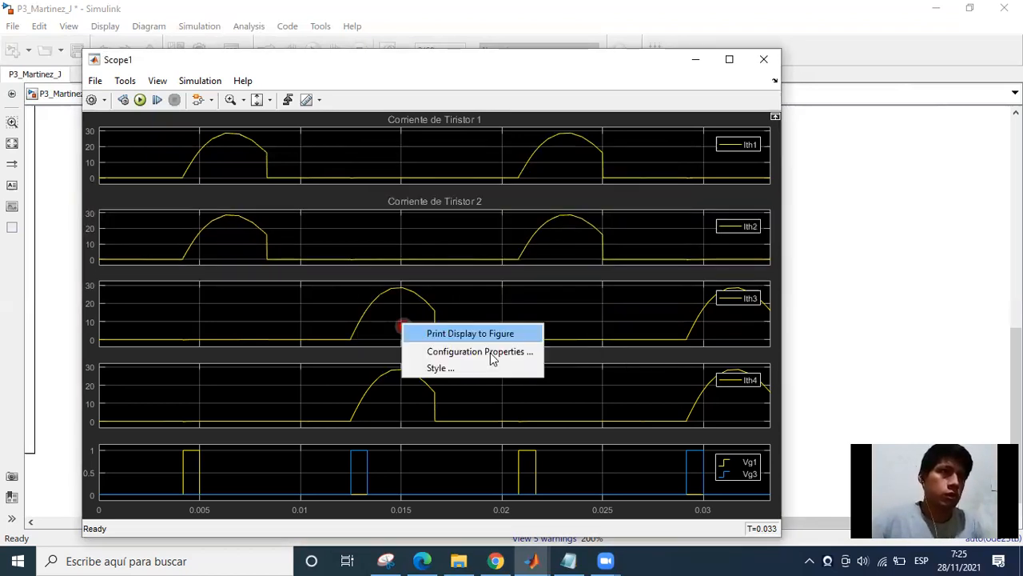
click(480, 351)
triple_click(557, 223)
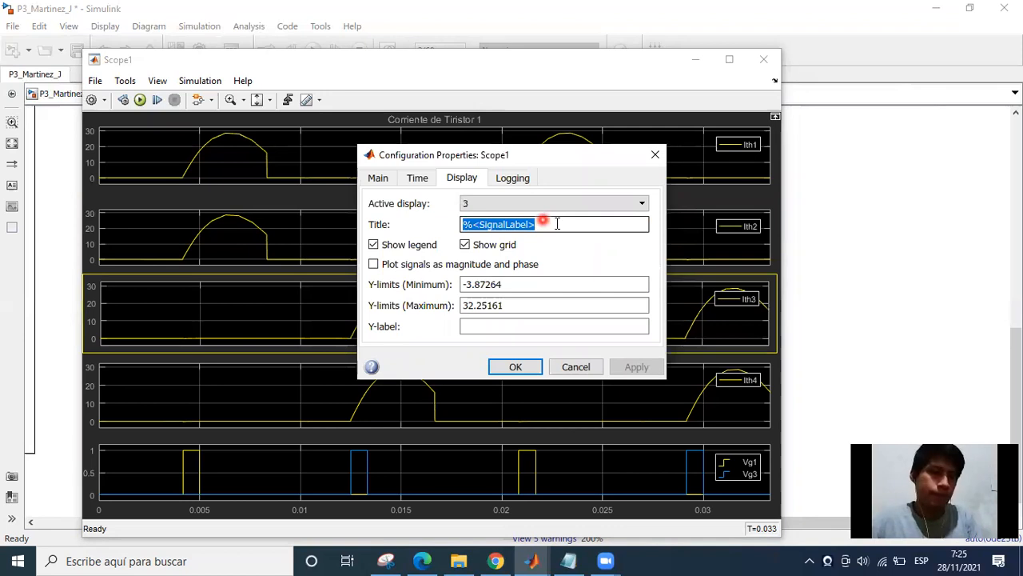
text(Corriente de Tiristor 2)
key(BackSpace)
text(3)
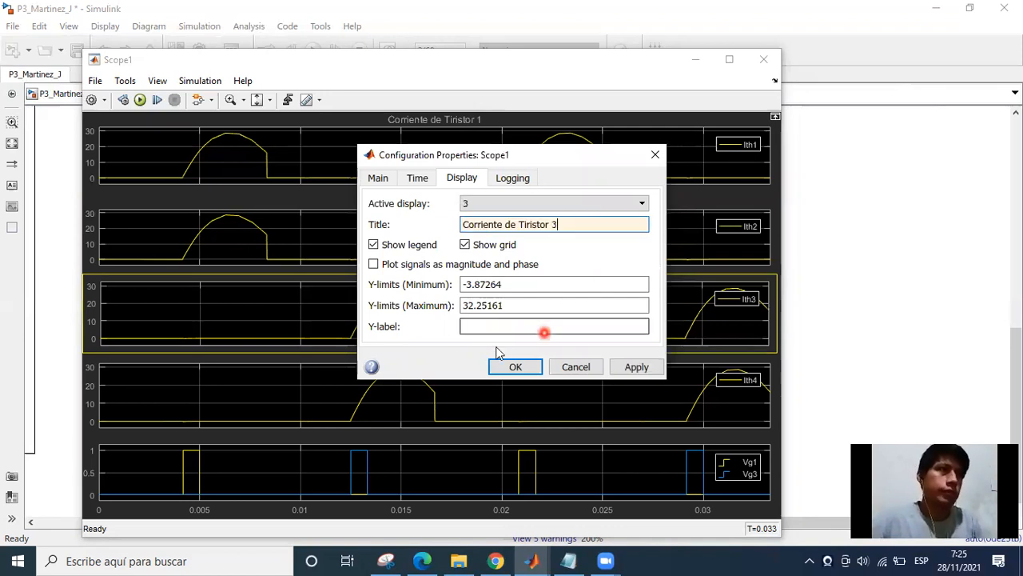
key(Return)
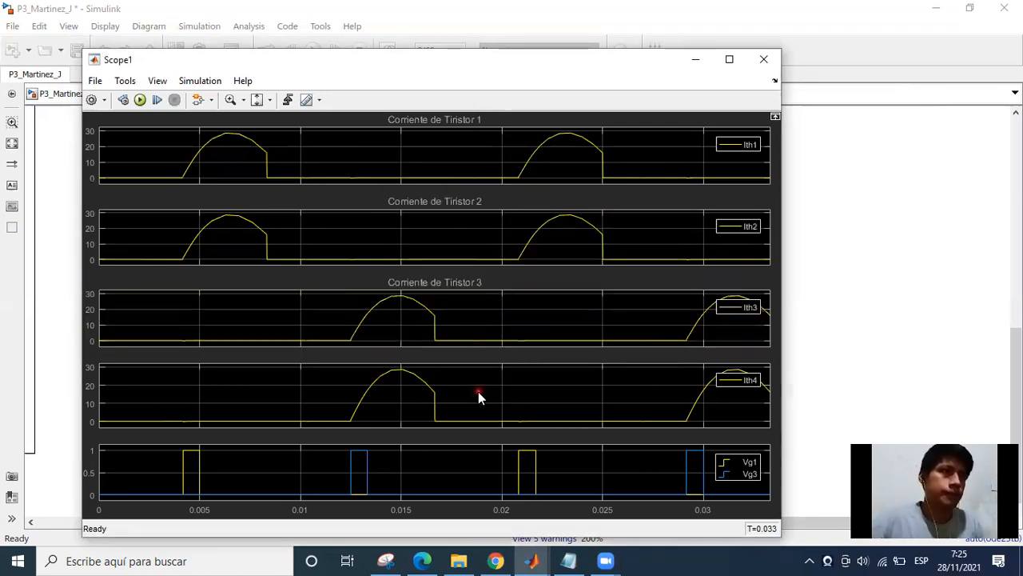
Set the title of Scope1's fourth display, showing Ith4, to "Corriente de Tiristor 4".
click(558, 415)
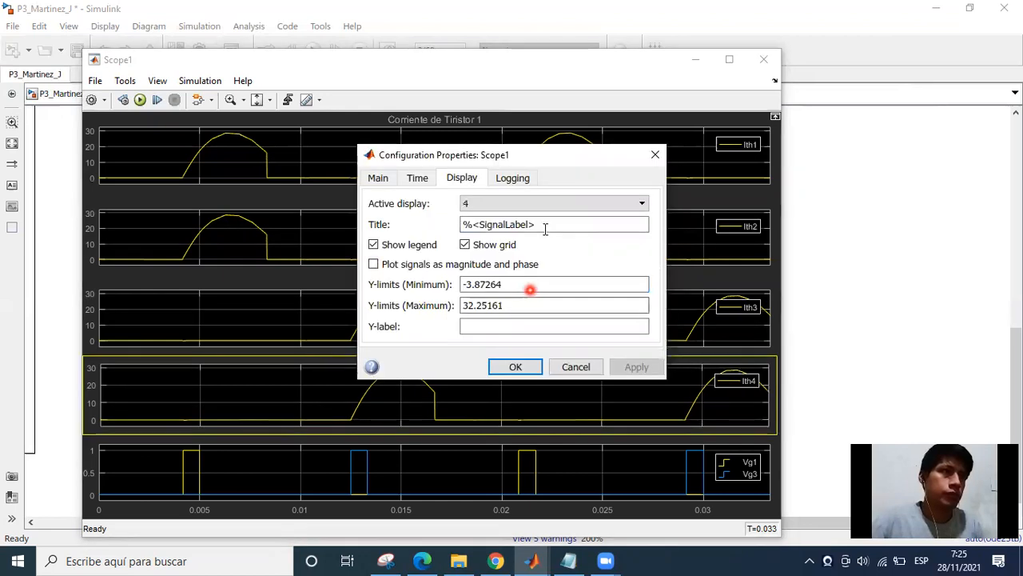
triple_click(551, 225)
text(Corriente de Tiristor 2)
key(BackSpace)
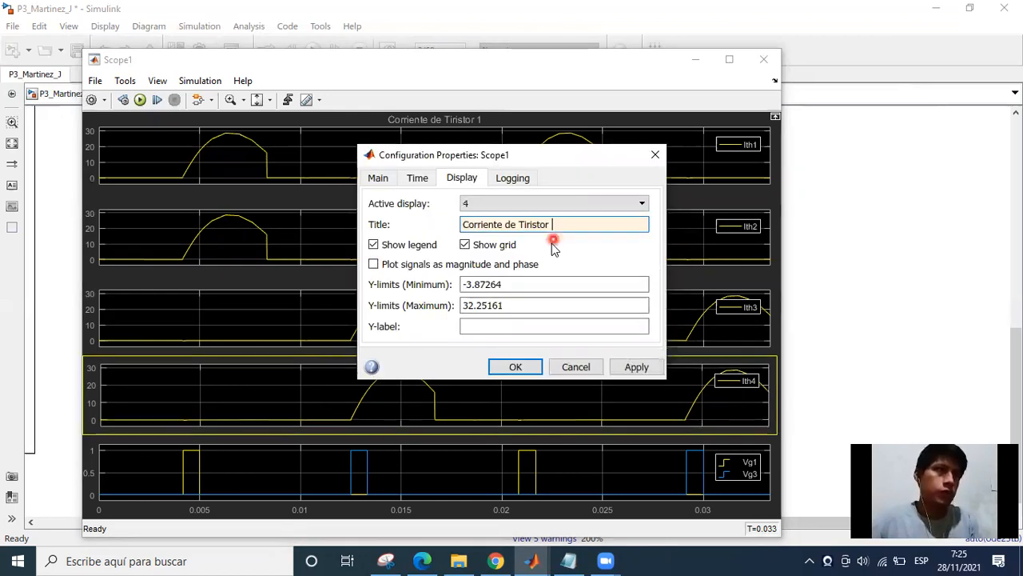
text(4)
key(Return)
click(521, 414)
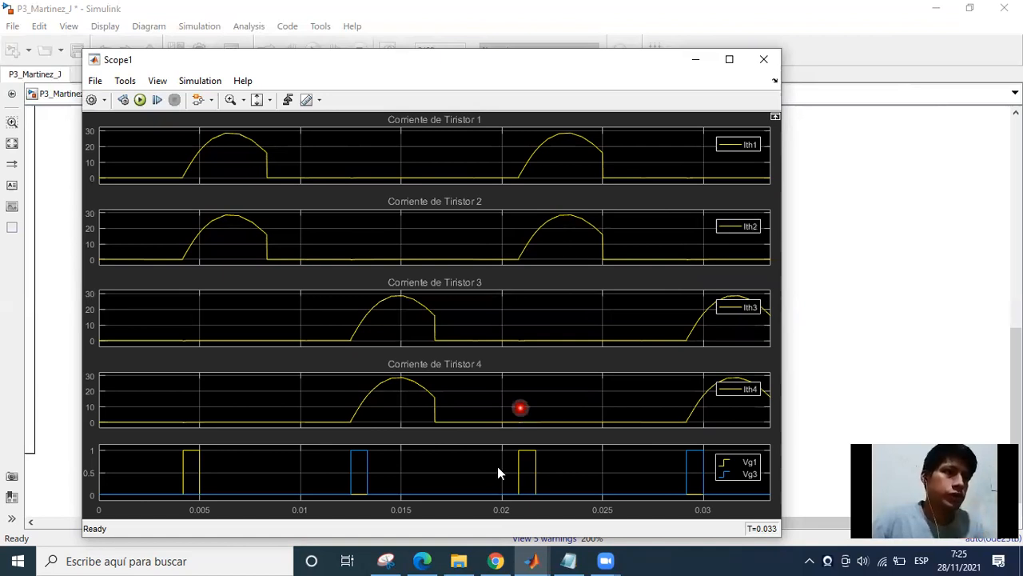
Set the title of Scope1's fifth display, showing Vg1 and Vg3, to "Voltaje de compuerta" and minimize the Scope1 window.
click(446, 466)
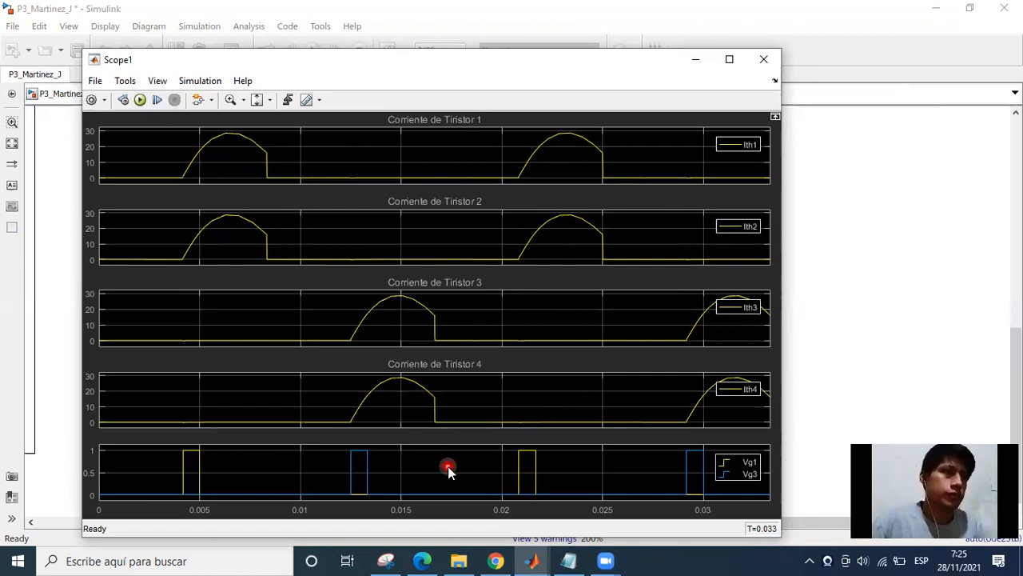
right_click(448, 468)
click(509, 496)
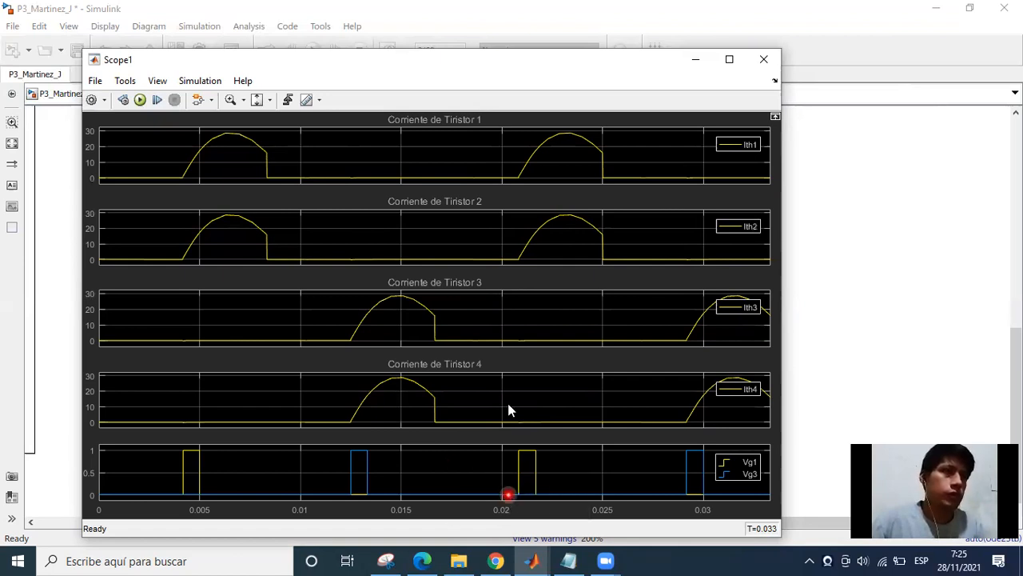
triple_click(532, 227)
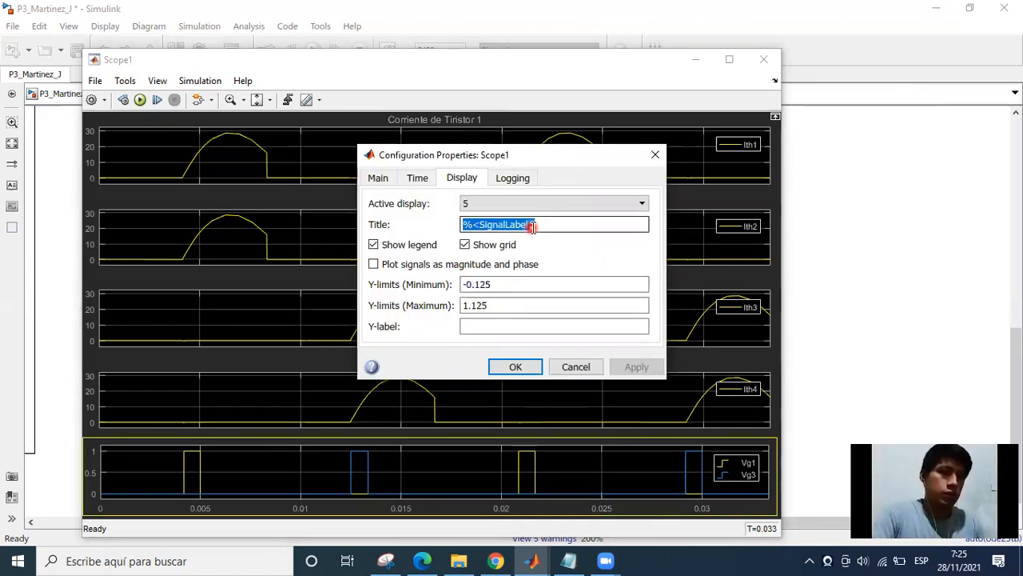
text(Voltaje )
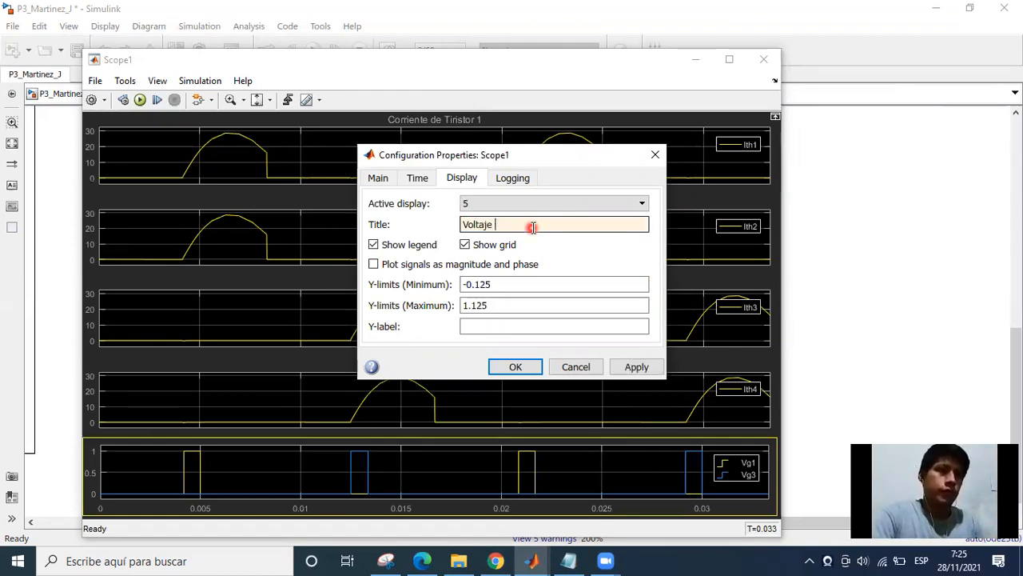
text(en cmpu)
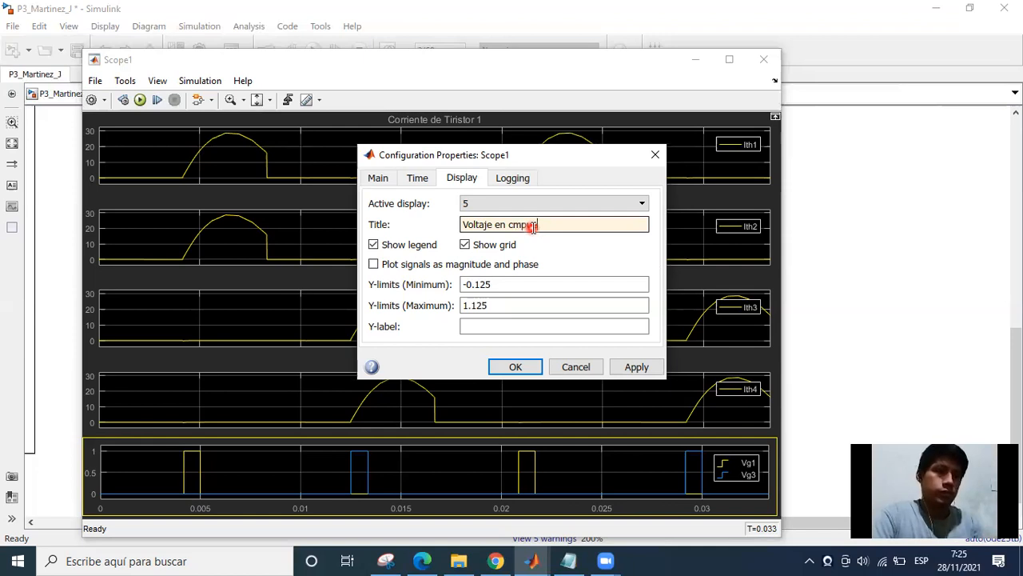
text(erta)
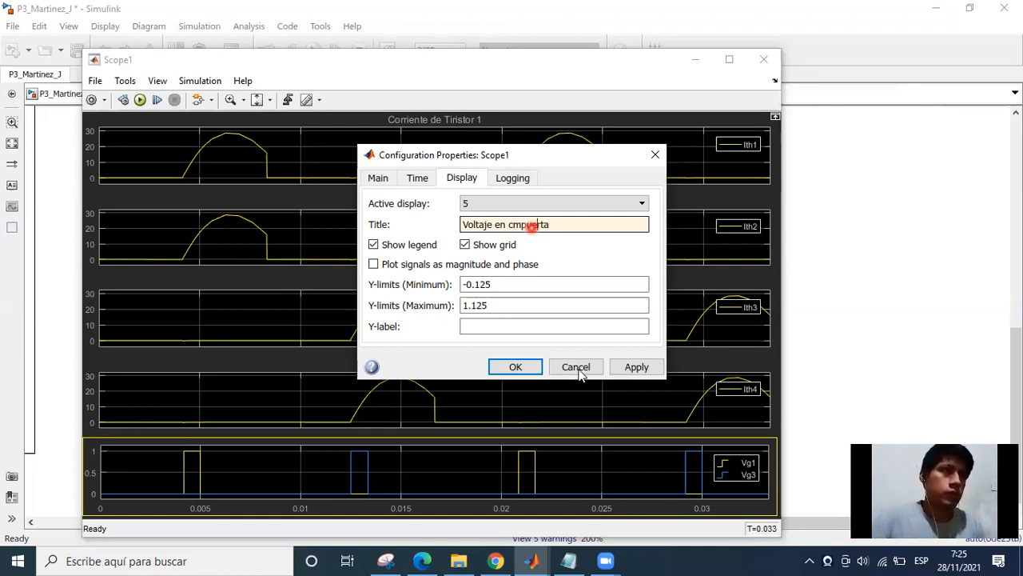
key(BackSpace)
key(BackSpace)
key(BackSpace)
key(BackSpace)
key(BackSpace)
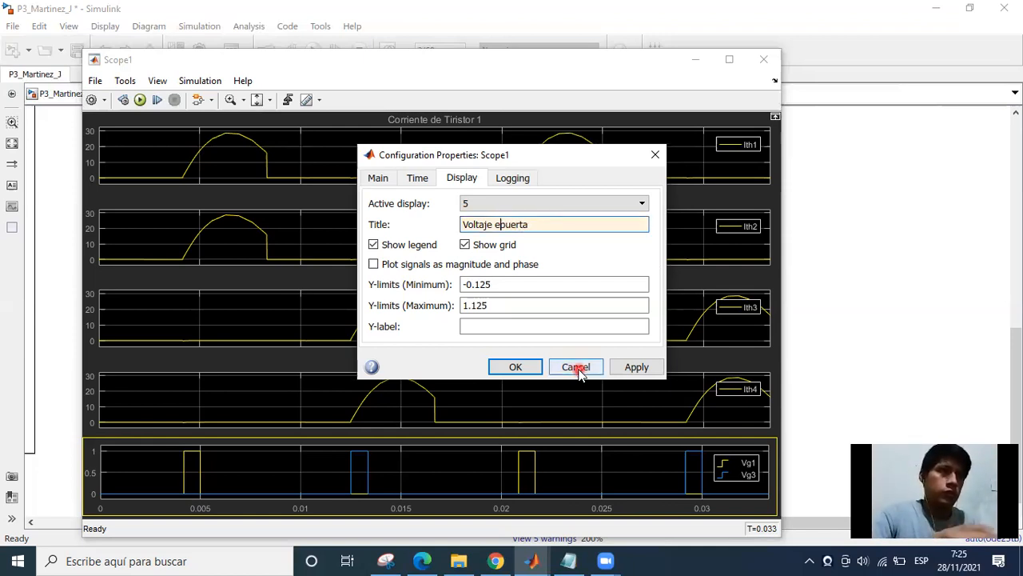
key(BackSpace)
text(de p)
key(BackSpace)
text(comp)
key(Return)
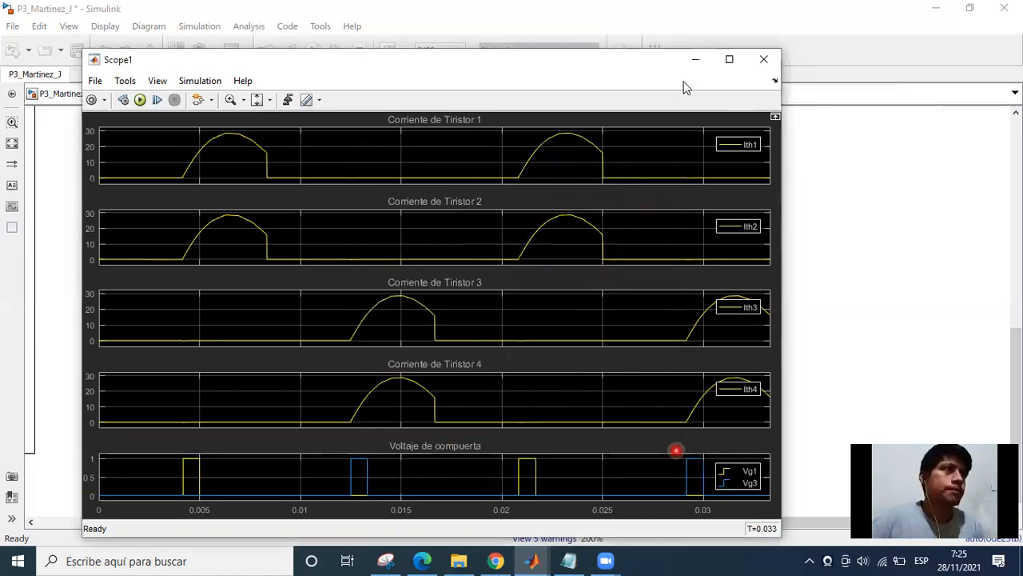
click(695, 60)
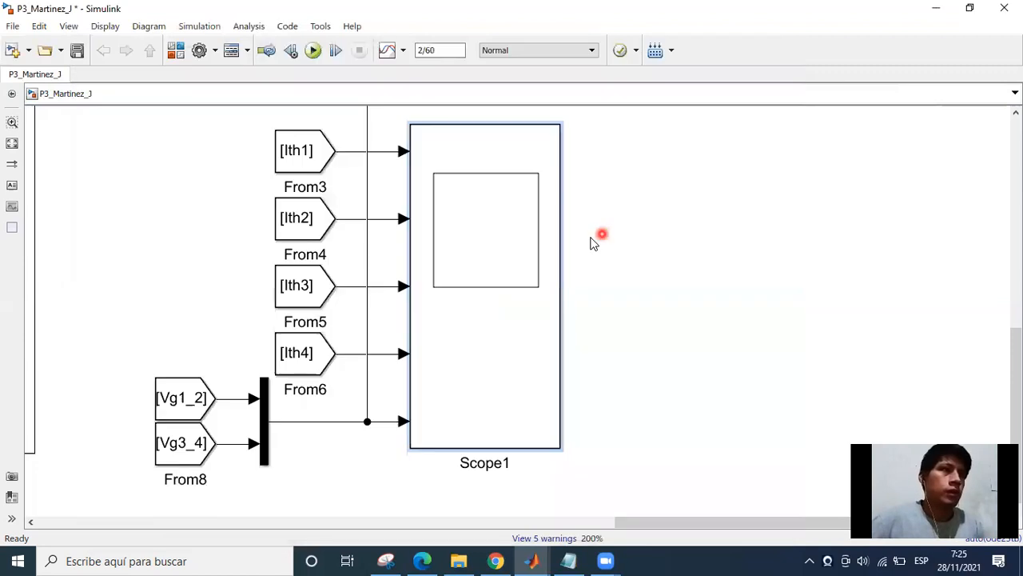
Switch to Notepad, copy the six-line header text from SaludoP_EP1.txt, and return to the Simulink model.
scroll(345, 261, down, 3)
drag(345, 261, 544, 347)
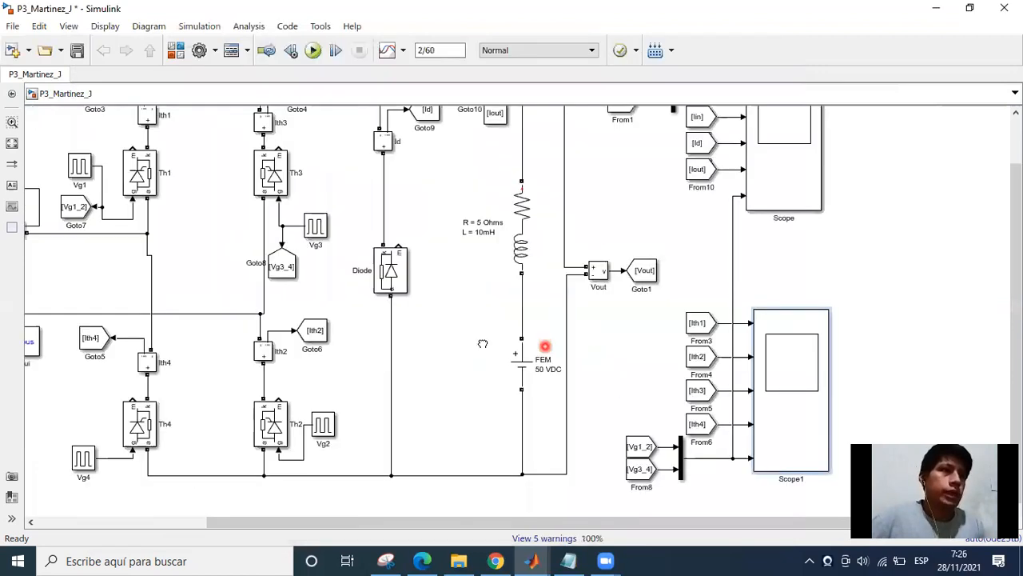
scroll(463, 343, down, 2)
scroll(452, 342, up, 1)
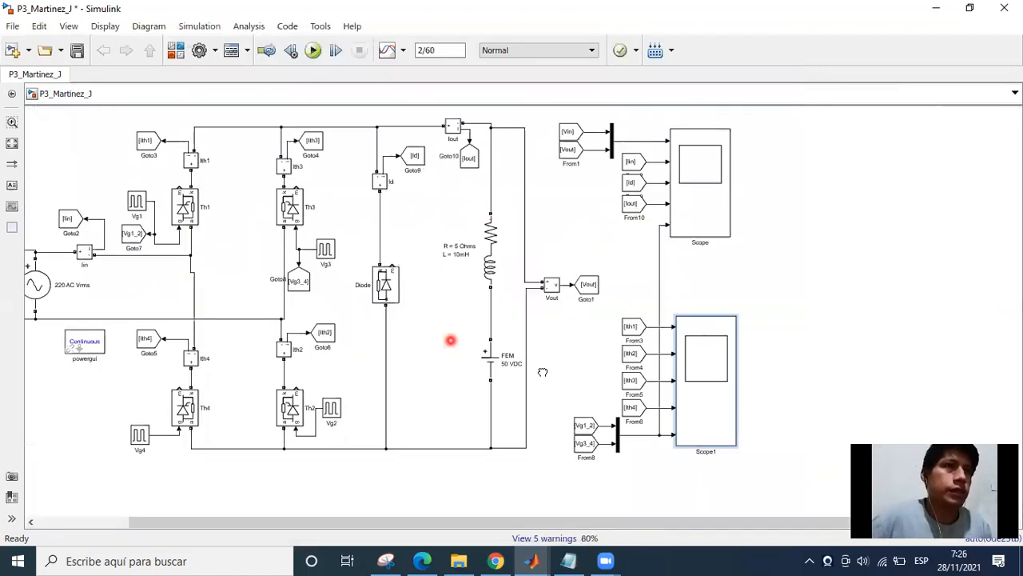
drag(452, 343, 550, 372)
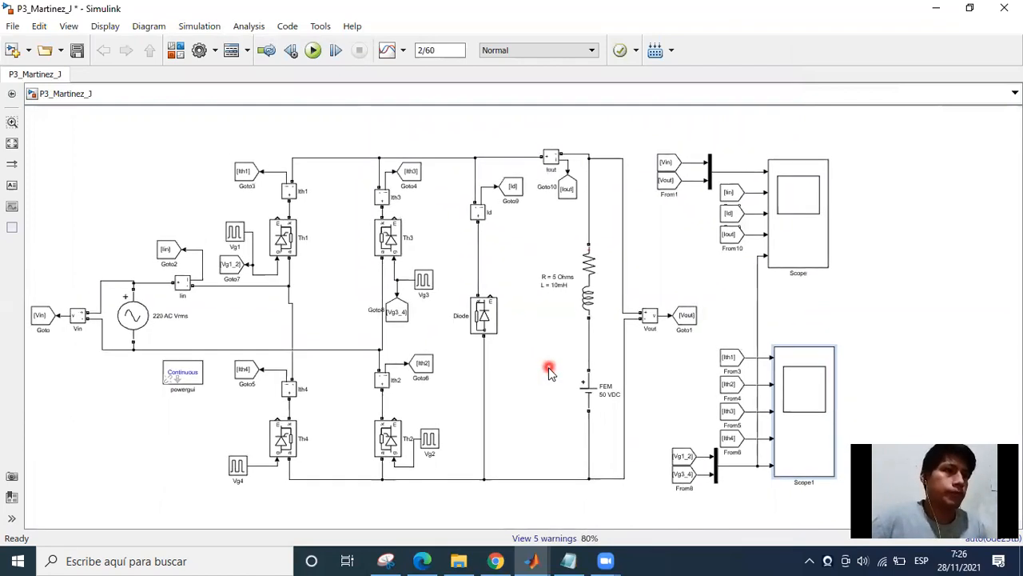
click(556, 485)
drag(515, 456, 528, 492)
key(alt+Tab)
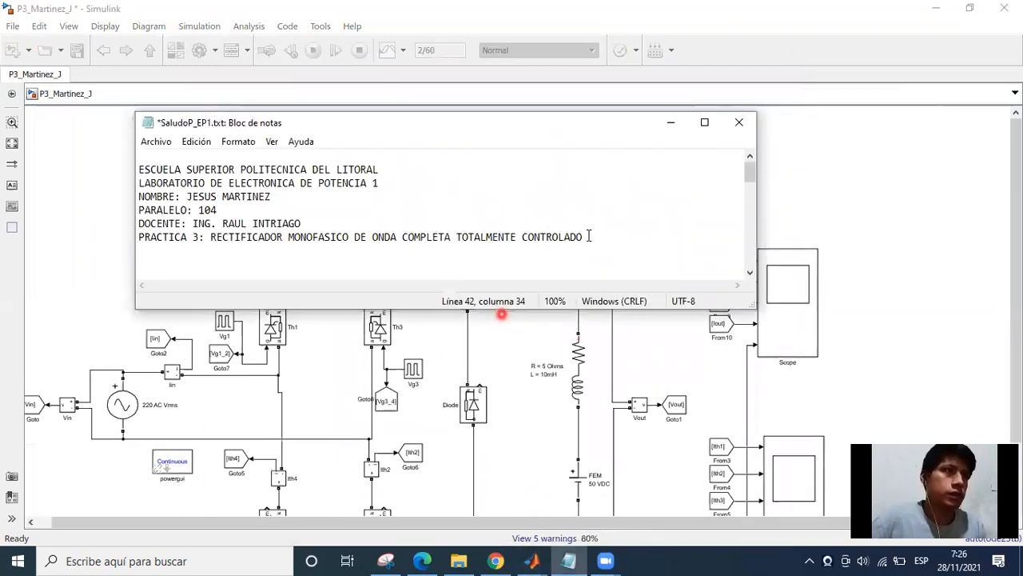
drag(327, 218, 208, 182)
drag(158, 156, 139, 169)
key(ctrl+c)
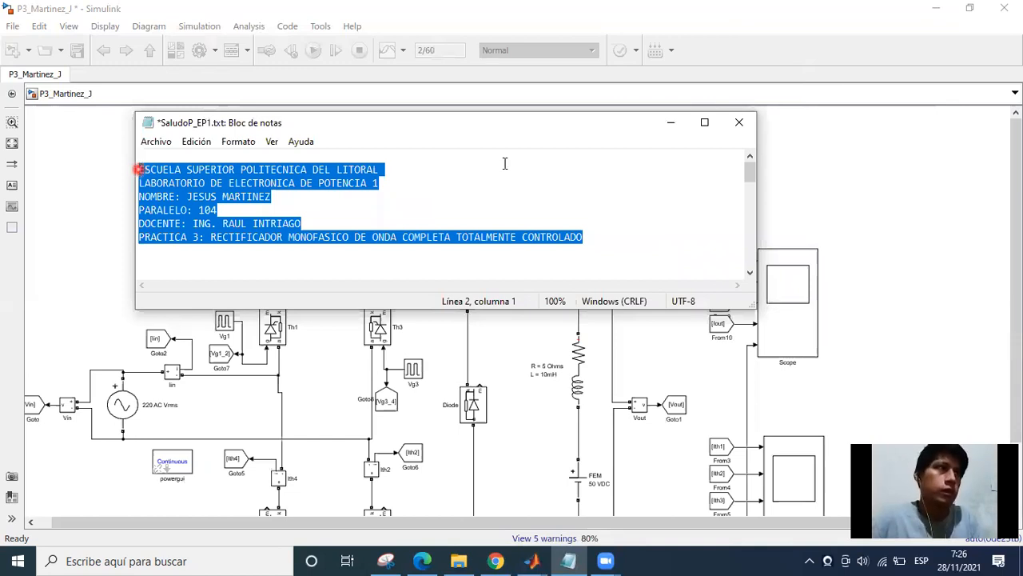
click(676, 132)
Add an annotation above the rectifier circuit and paste the copied header text into it.
drag(310, 195, 354, 303)
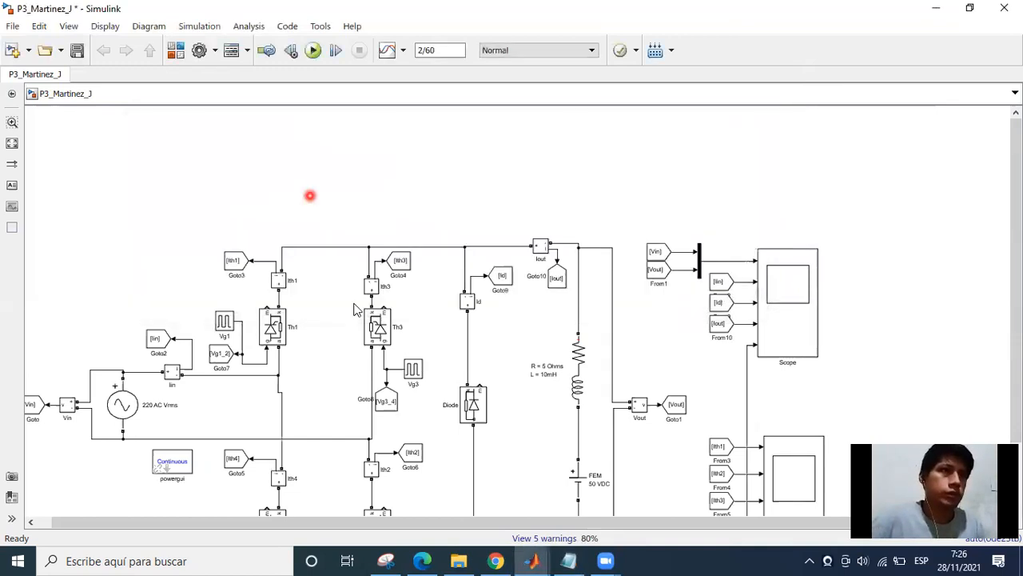
double_click(324, 229)
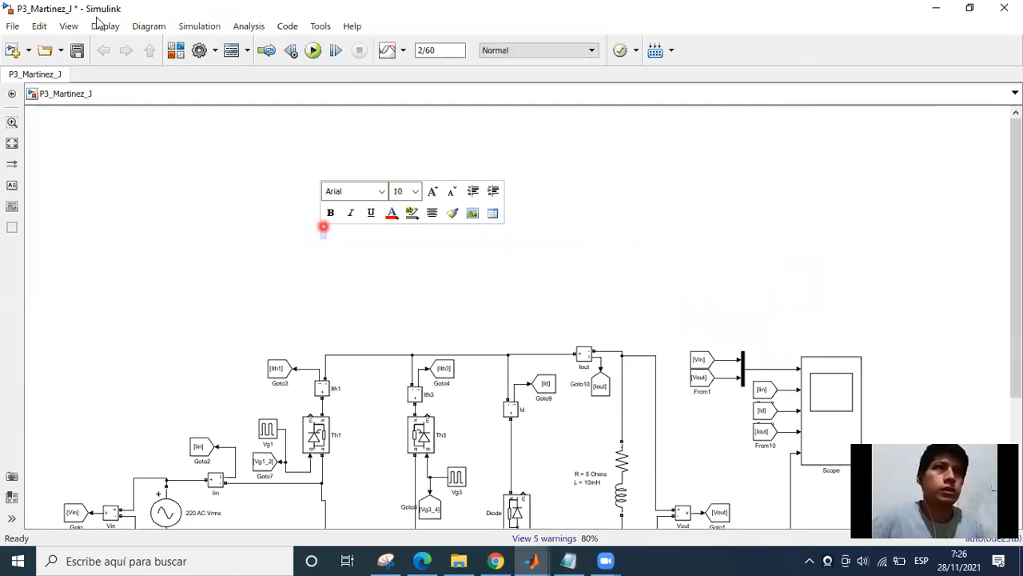
click(323, 223)
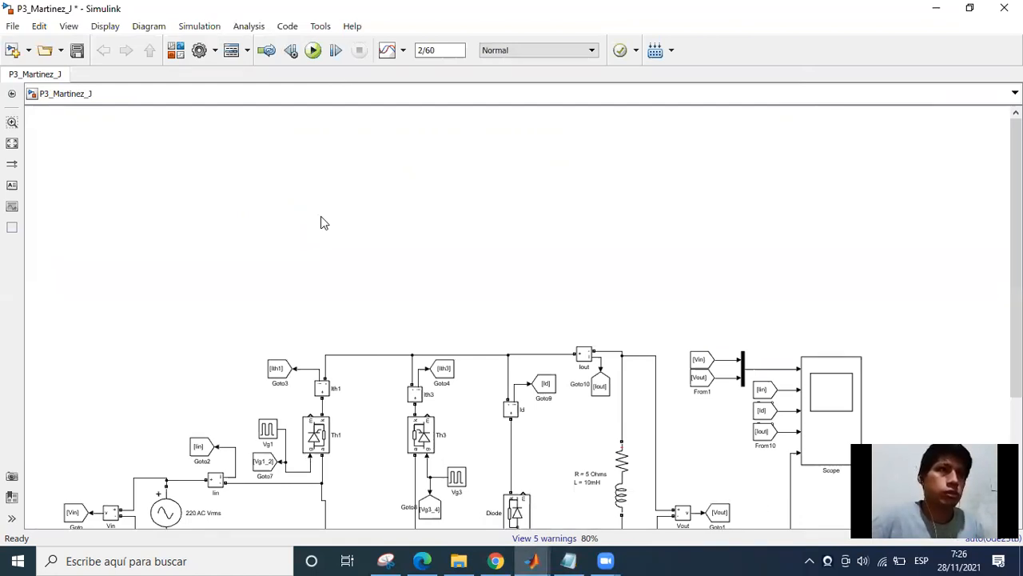
double_click(323, 218)
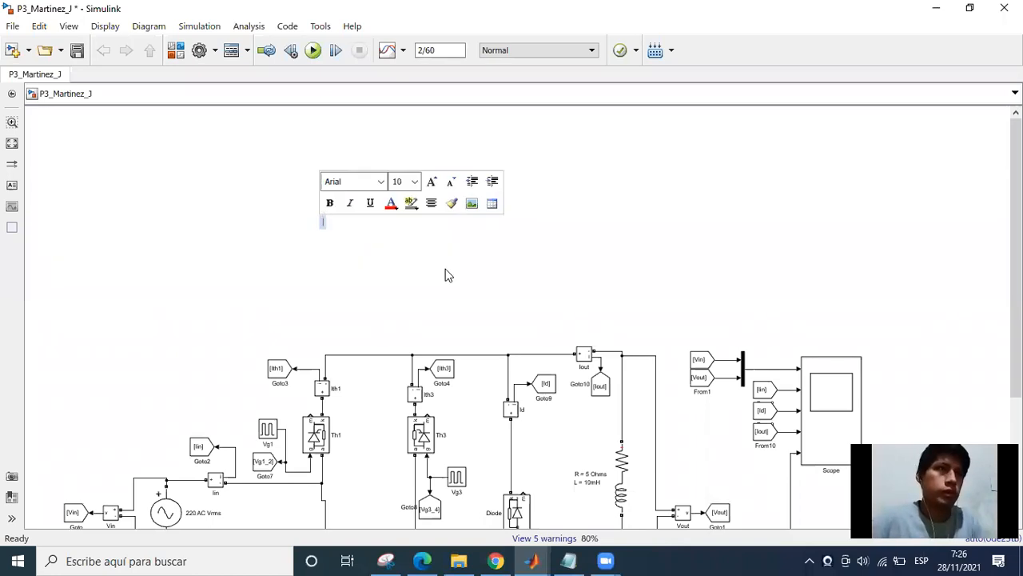
key(ctrl+v)
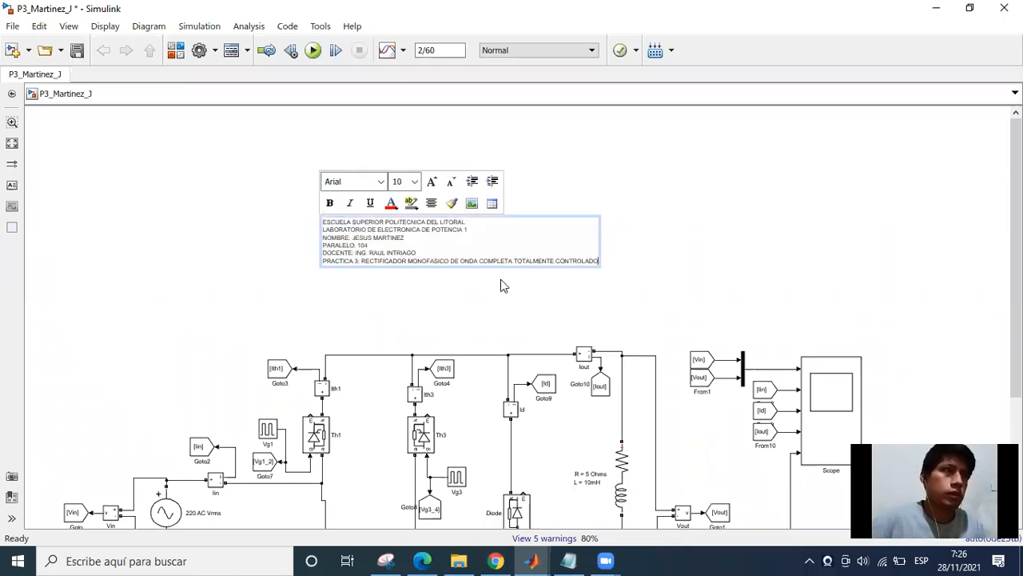
scroll(434, 267, up, 5)
click(533, 303)
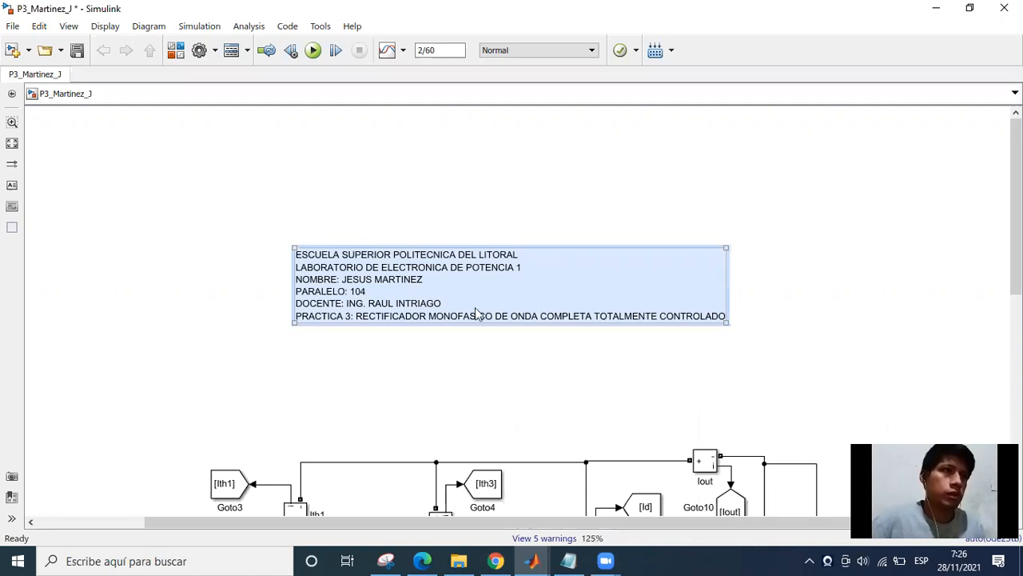
Insert a blank line after "ESCUELA SUPERIOR POLITECNICA DEL LITORAL" in the header annotation.
click(522, 269)
key(Escape)
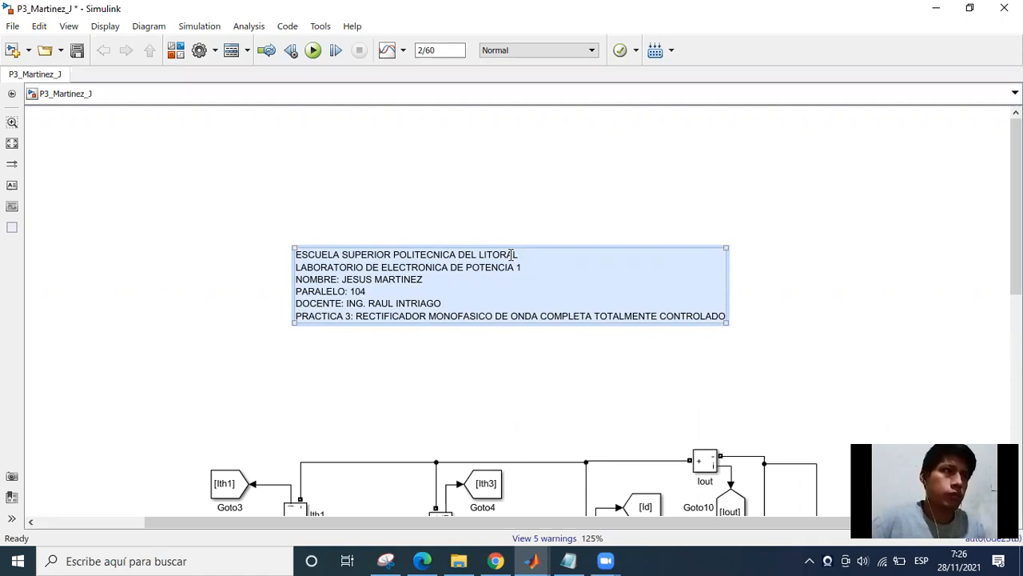
click(509, 261)
key(Return)
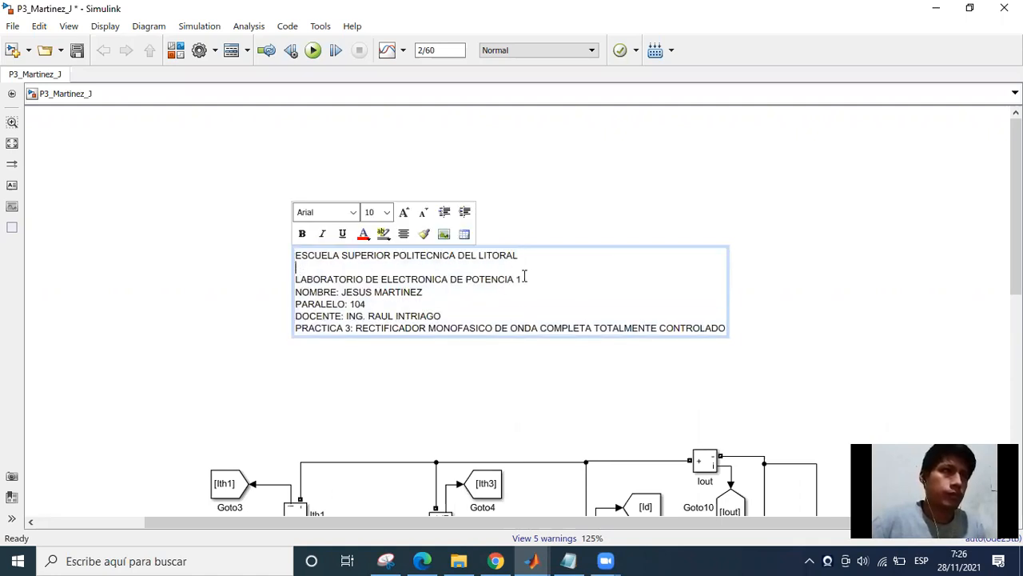
key(Escape)
click(448, 290)
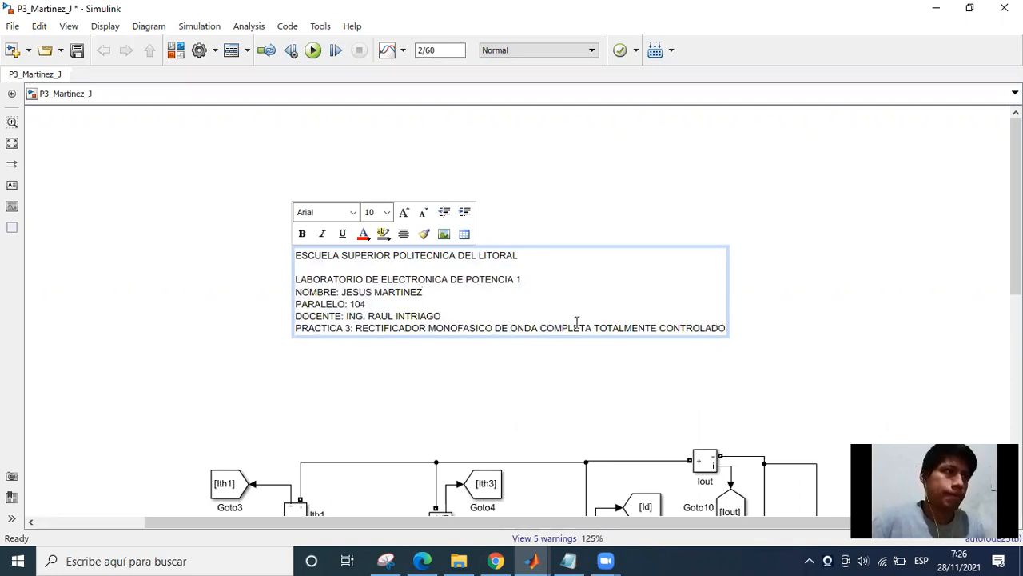
Enlarge the header annotation's box to leave empty space beside and below its text.
key(Escape)
click(725, 330)
key(Escape)
click(719, 333)
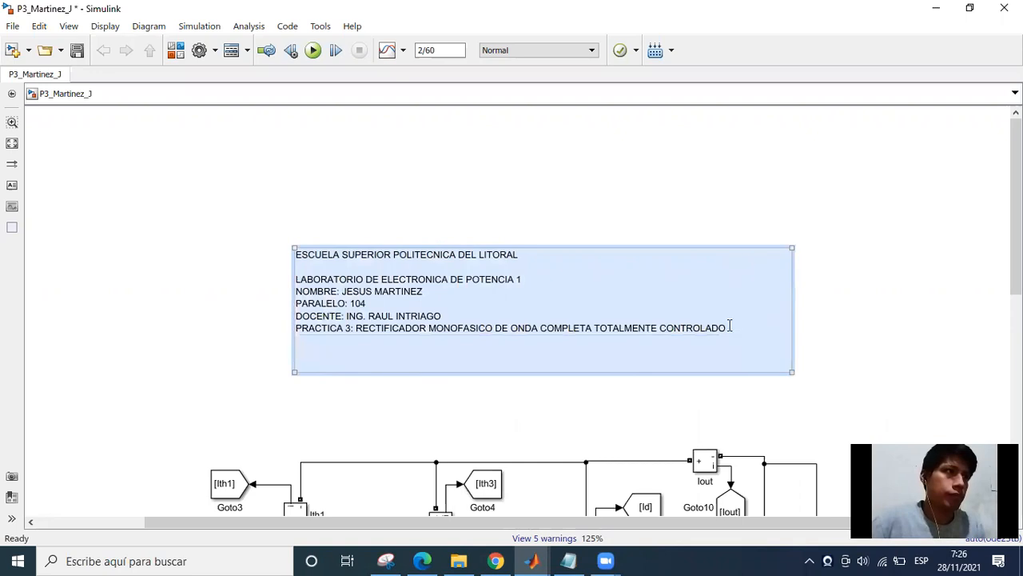
key(Escape)
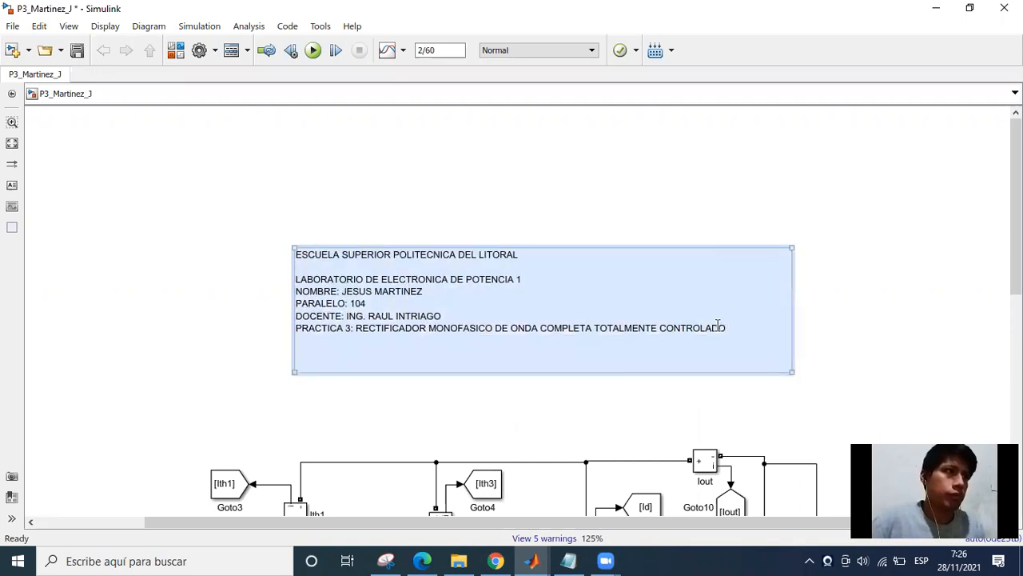
click(362, 326)
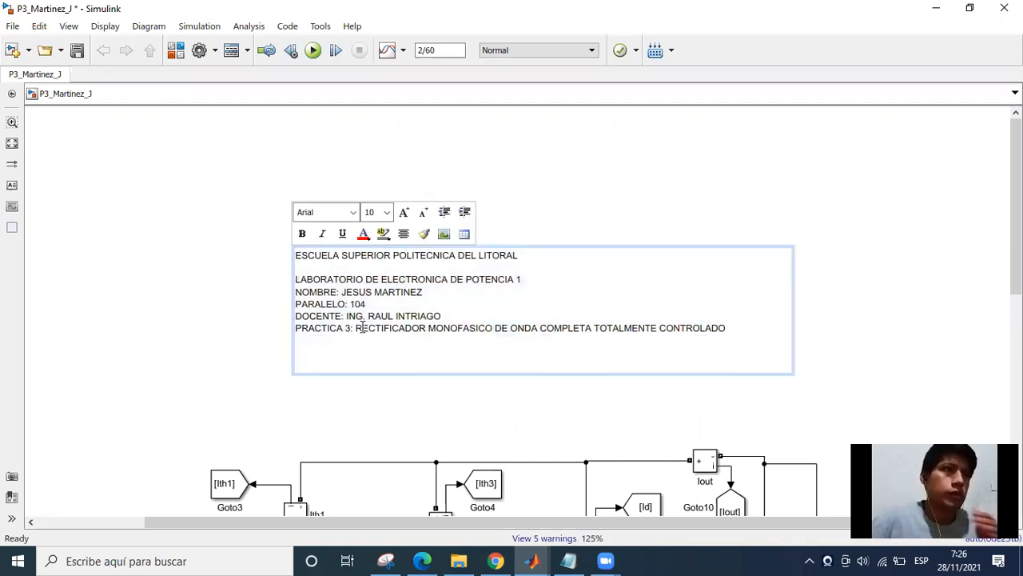
click(235, 296)
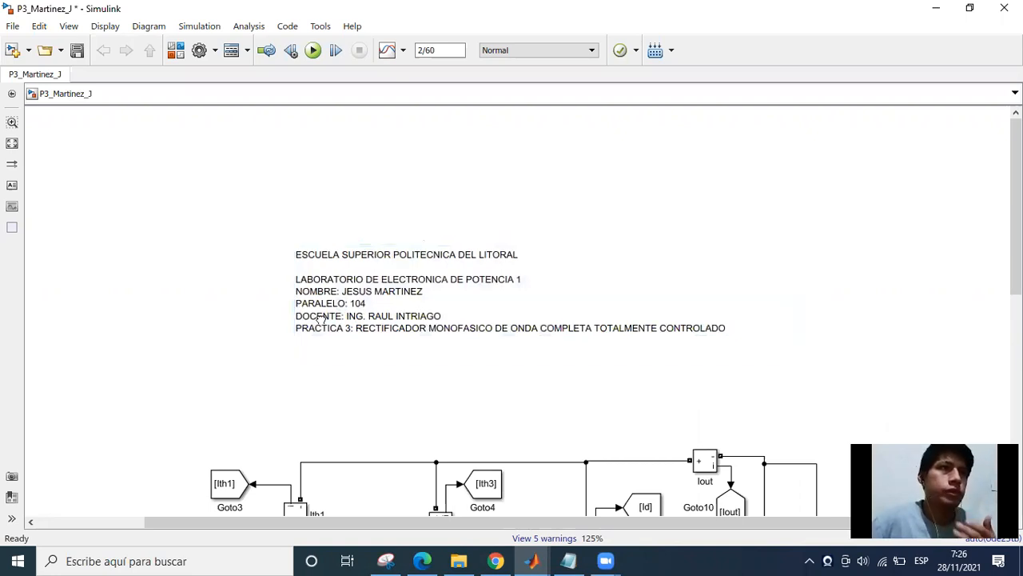
Open Scope maximized and place cursor 1 at time 0 and cursor 2 at the first Vg1 pulse, about 4.183 ms.
key(space)
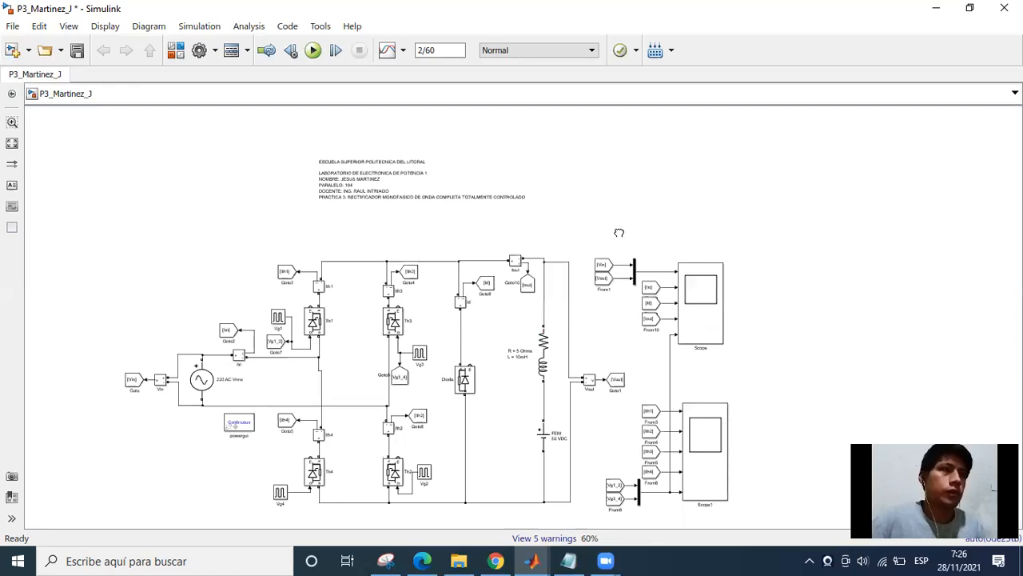
scroll(499, 230, up, 2)
scroll(543, 245, up, 2)
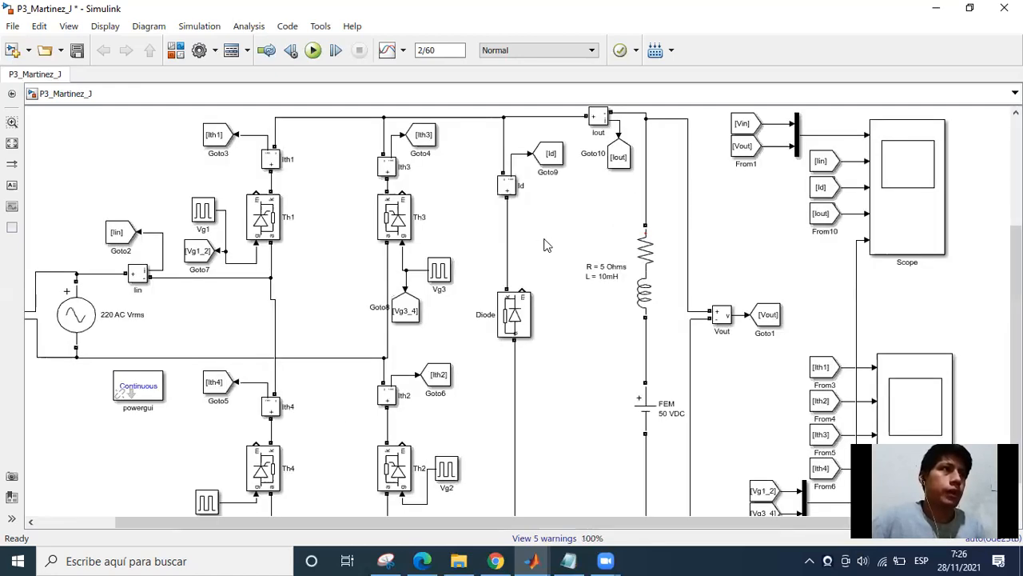
scroll(544, 239, down, 1)
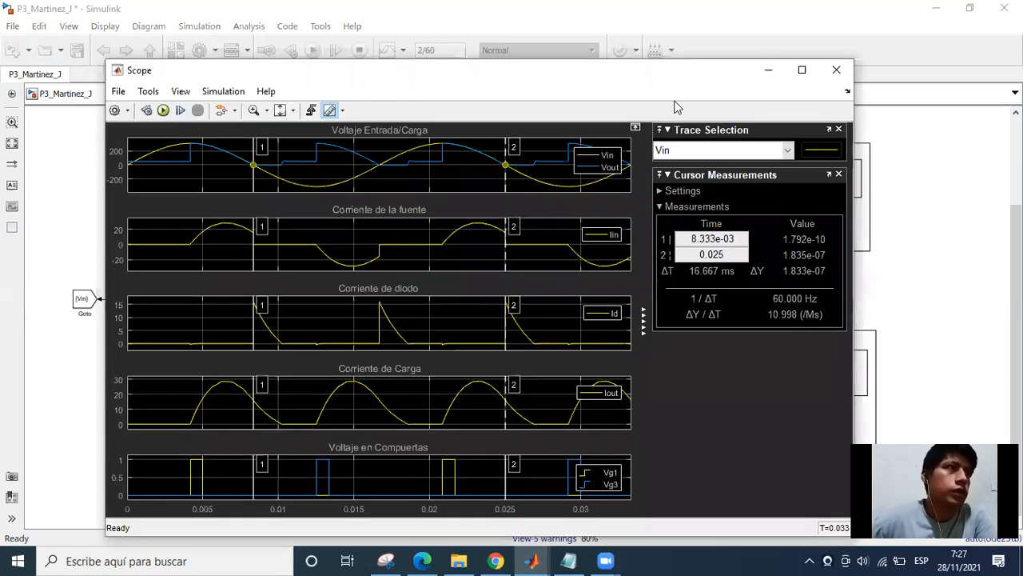
click(797, 76)
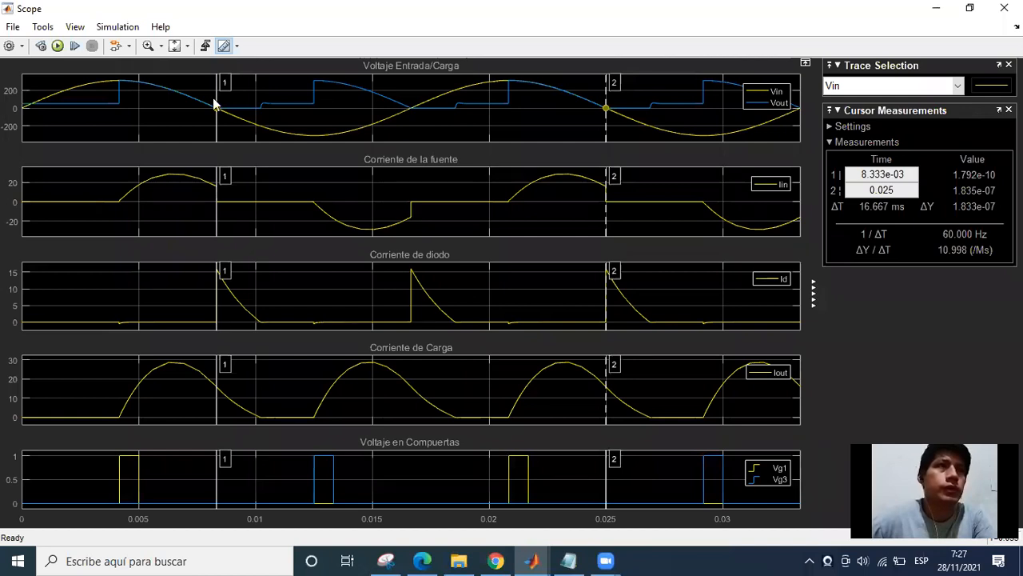
drag(226, 83, 13, 83)
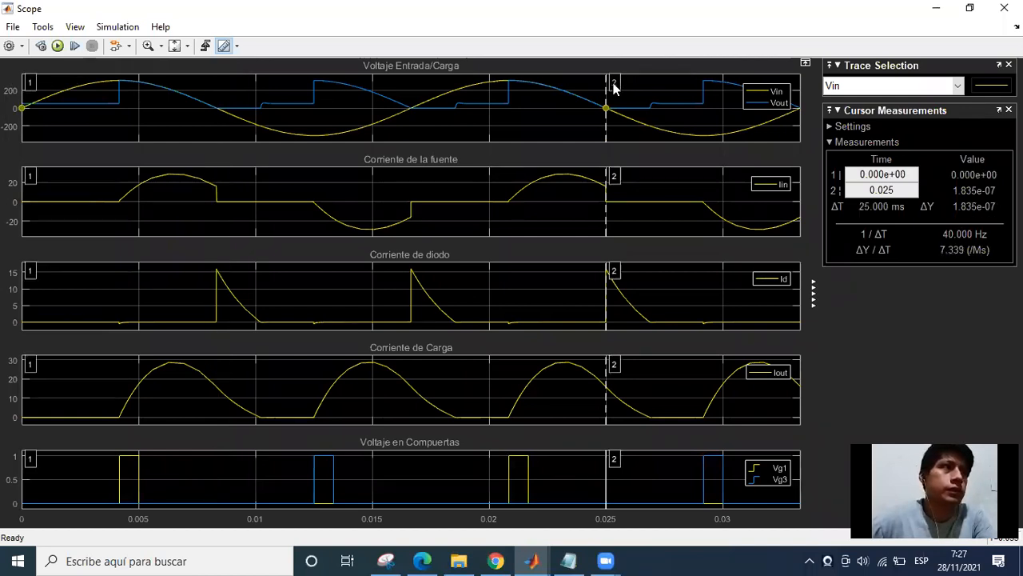
drag(605, 86, 113, 80)
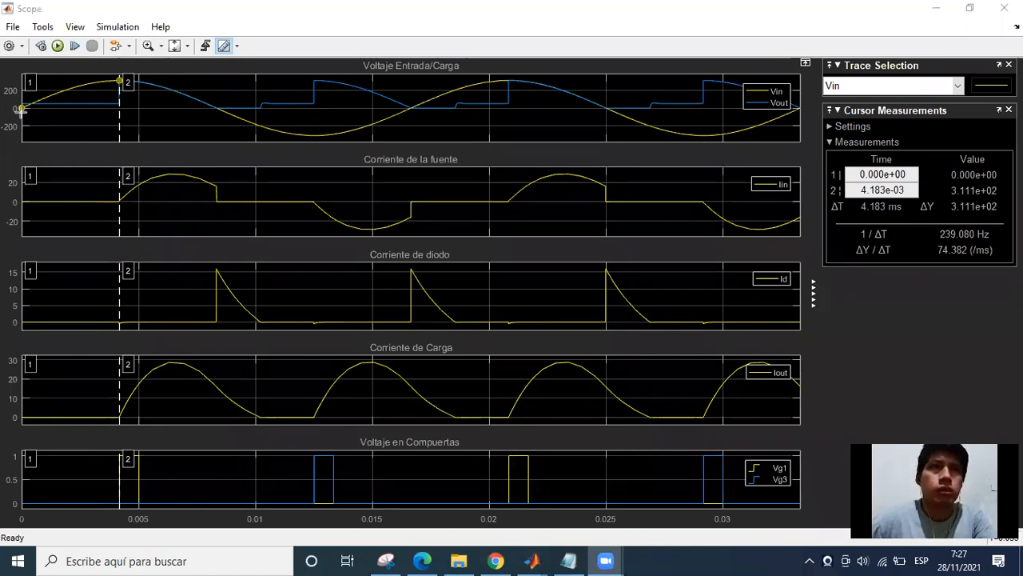
Draw red arrows along the zero line of the "Voltaje Entrada/Carga" plot, marking its seven intervals up to the second Vg1 pulse.
drag(106, 112, 117, 112)
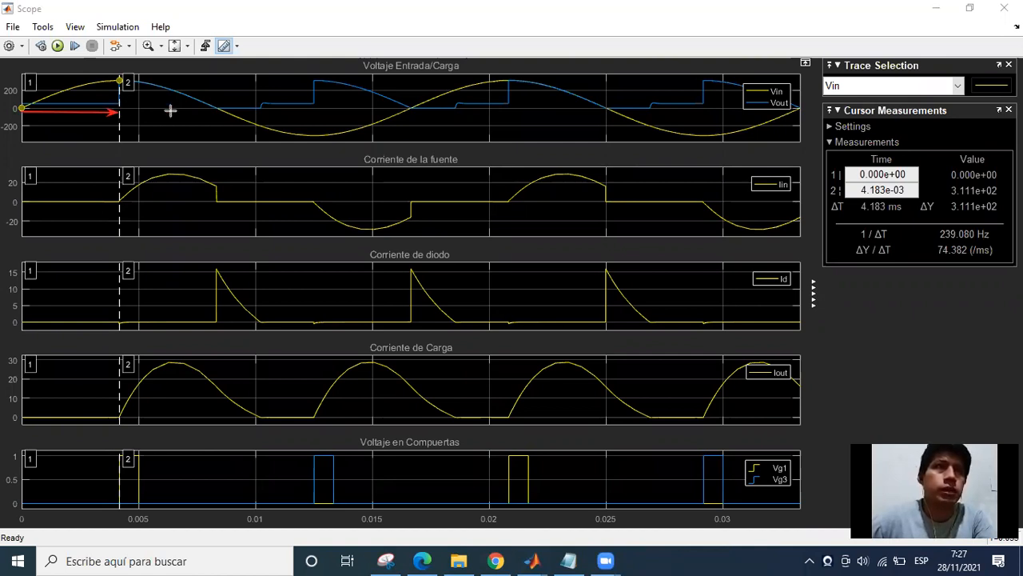
drag(118, 112, 214, 114)
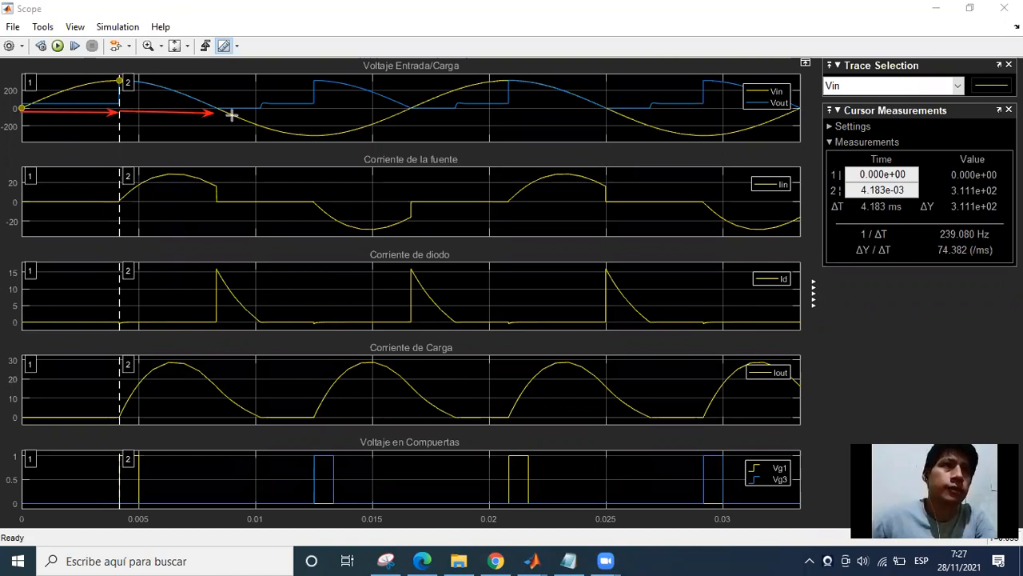
drag(218, 114, 319, 113)
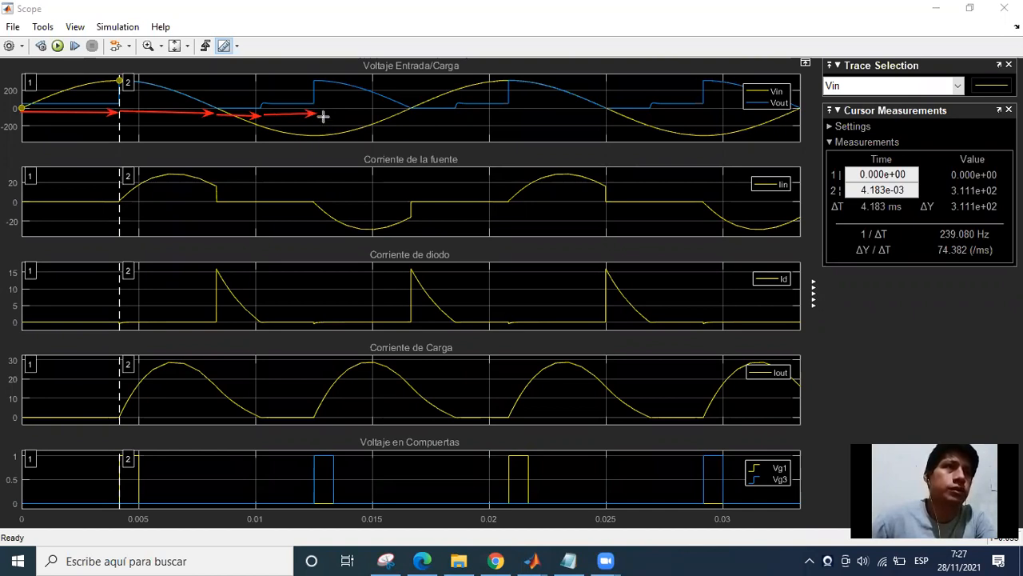
drag(320, 113, 411, 111)
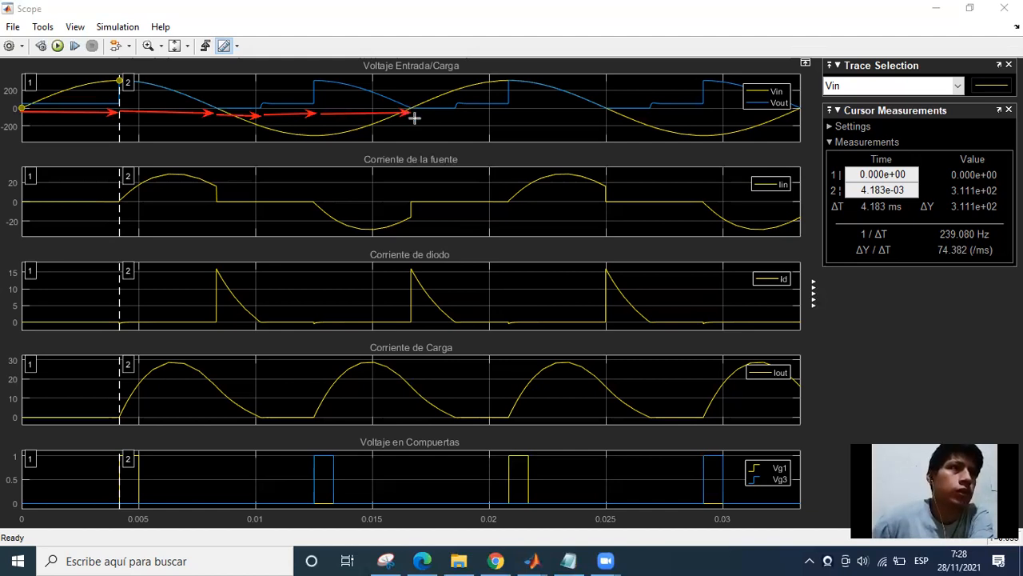
drag(413, 114, 457, 113)
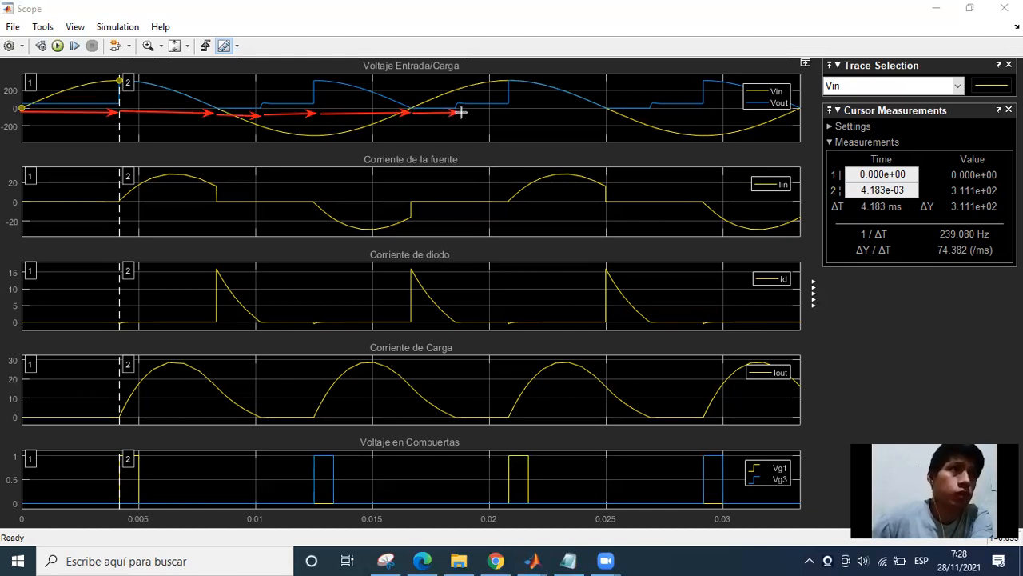
drag(461, 114, 509, 113)
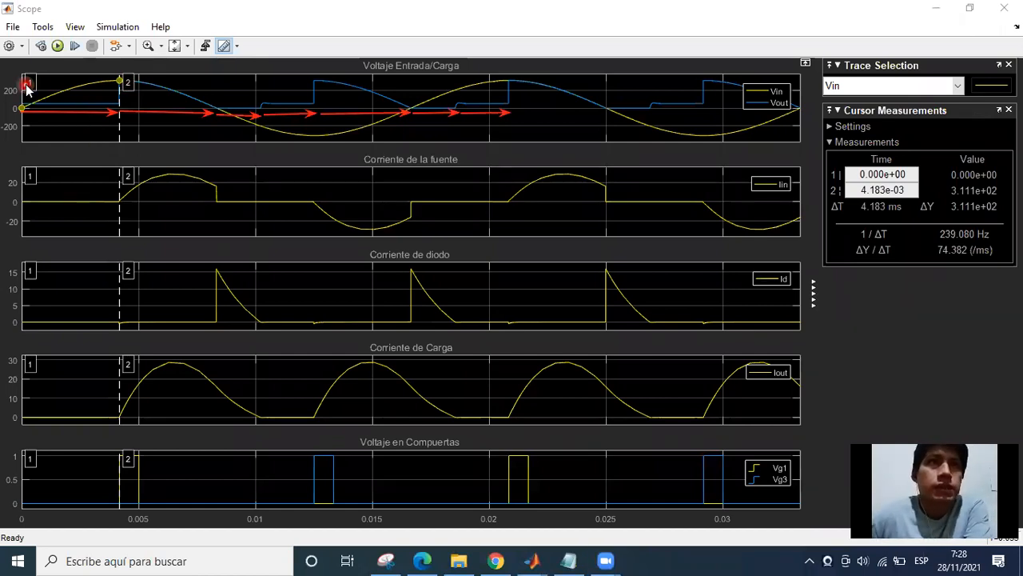
Keep cursor 1 at time 0 and move cursor 2 along Vin to about 3.285 ms, before the first firing.
drag(29, 81, 4, 78)
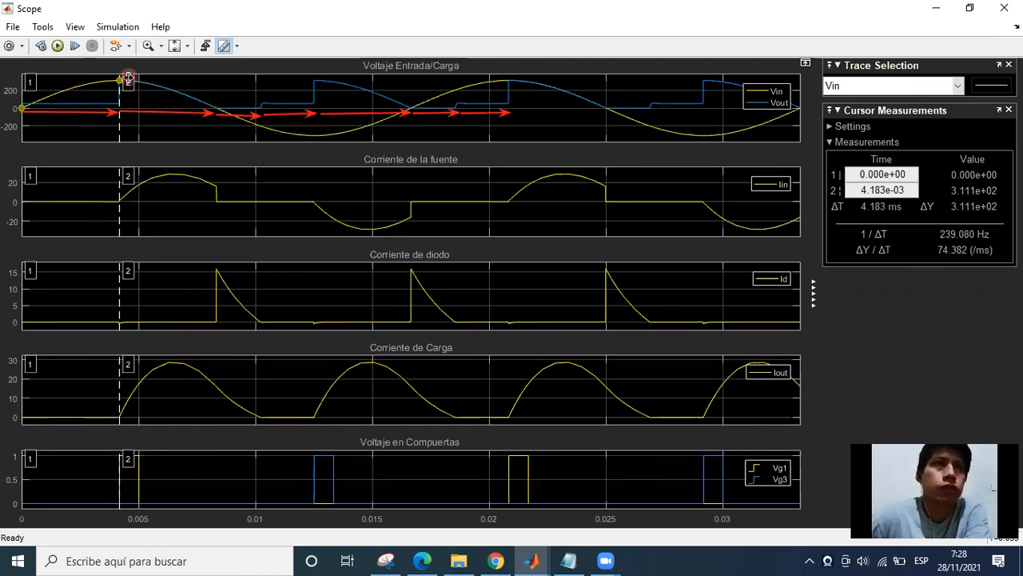
drag(119, 77, 121, 79)
click(81, 104)
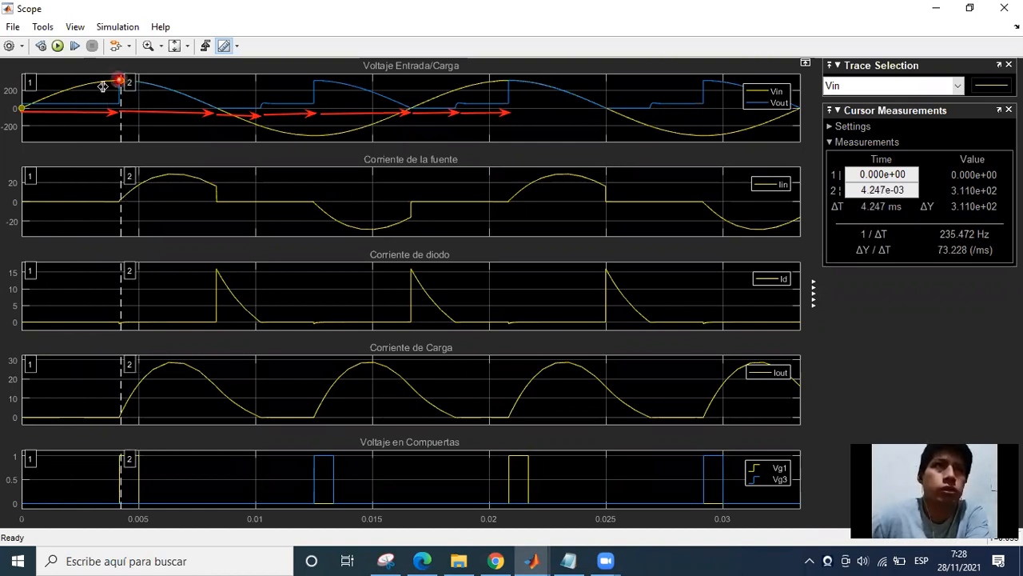
drag(121, 80, 98, 86)
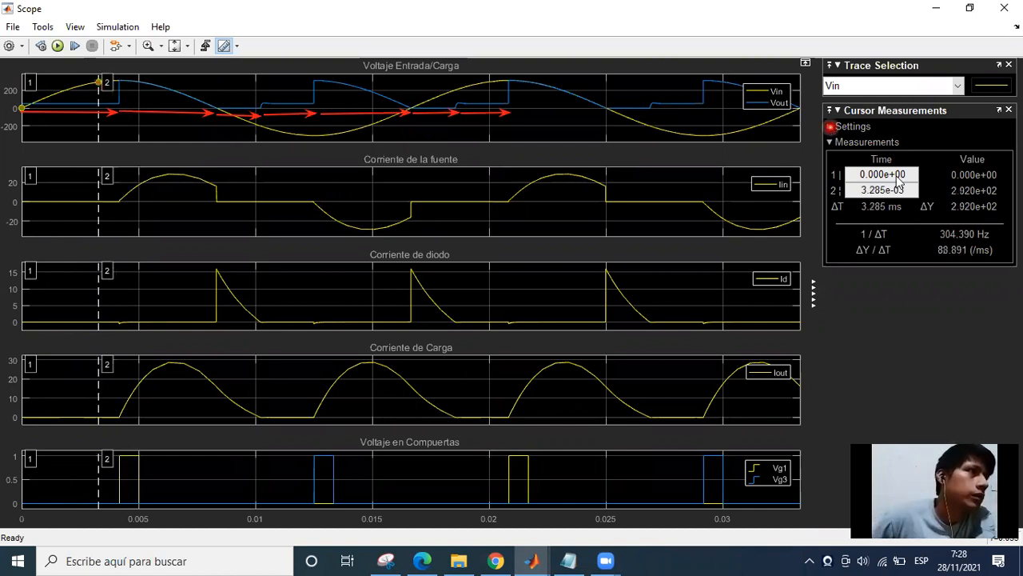
Assign waveform cursor 2 to Vout, leaving cursor 1 on Vin, to read the load voltage before the first firing.
click(832, 126)
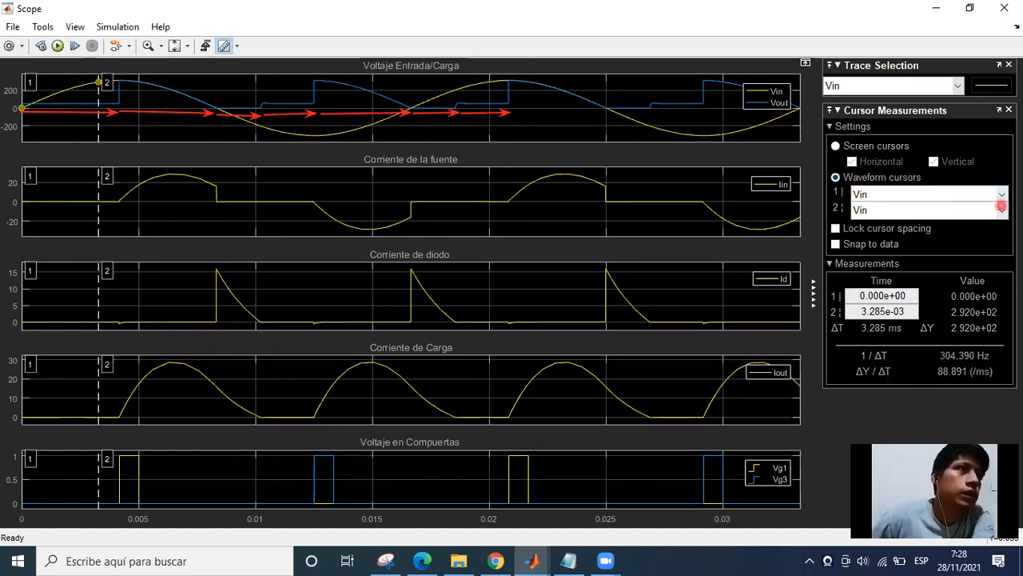
click(1001, 209)
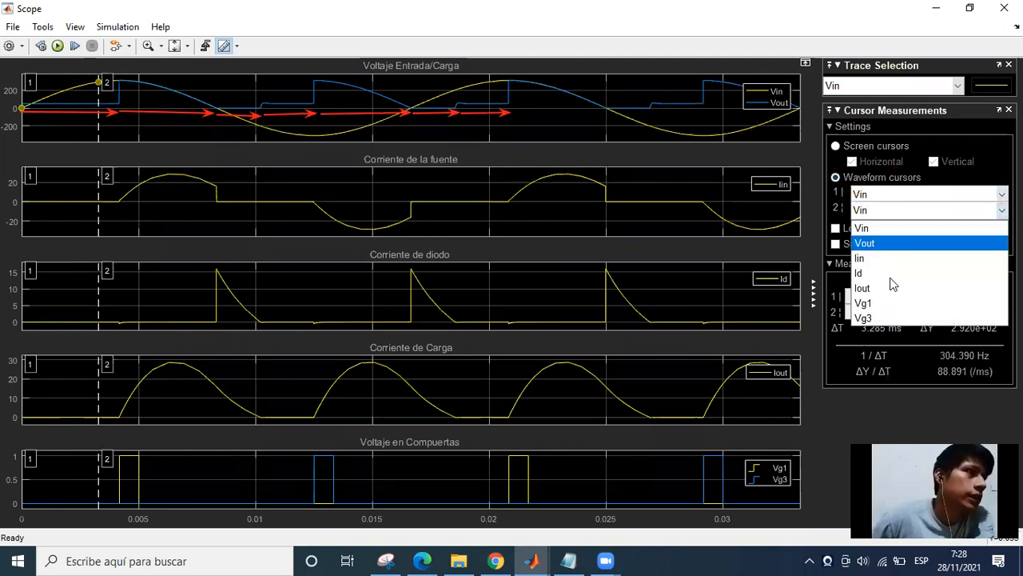
click(878, 240)
click(96, 111)
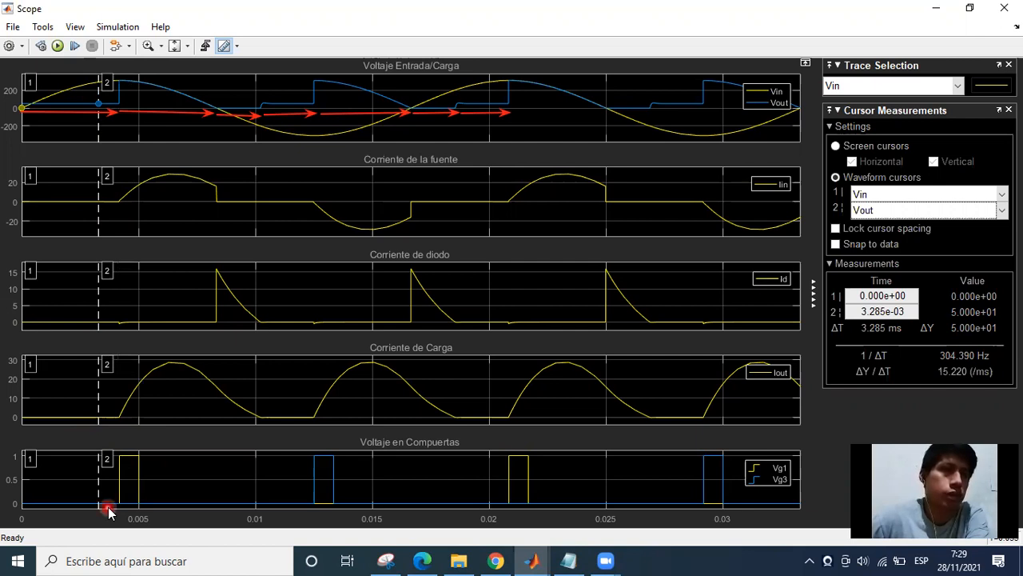
Return to the circuit model and review thyristor Th1's block parameters, including its forward voltage and snubber values.
click(935, 7)
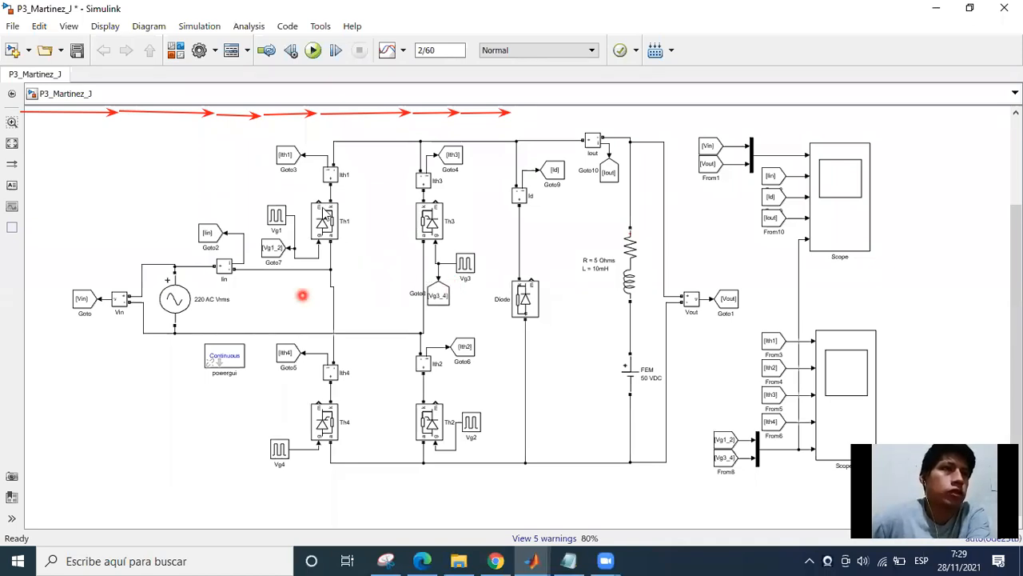
double_click(325, 226)
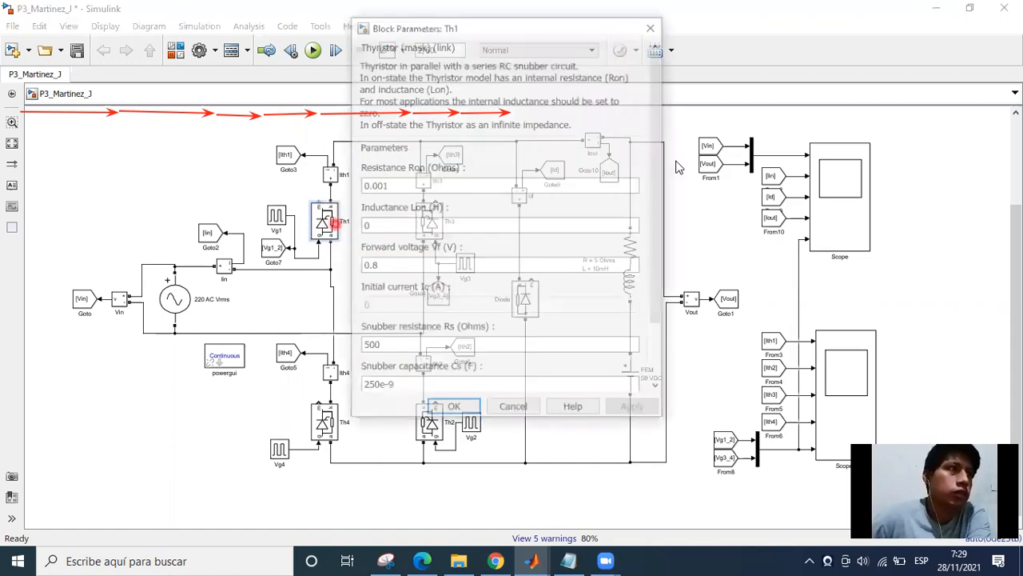
scroll(480, 276, down, 3)
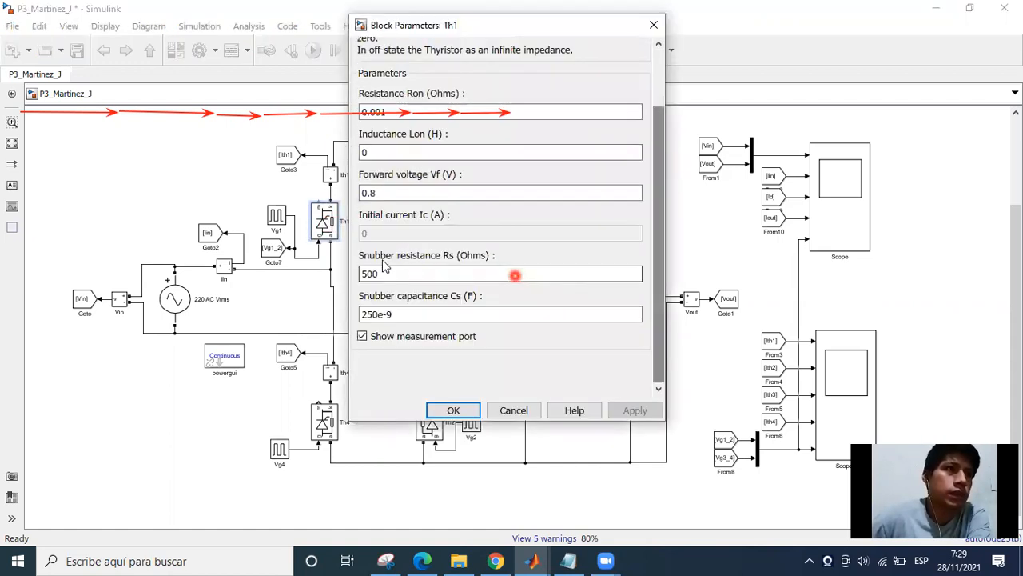
click(384, 192)
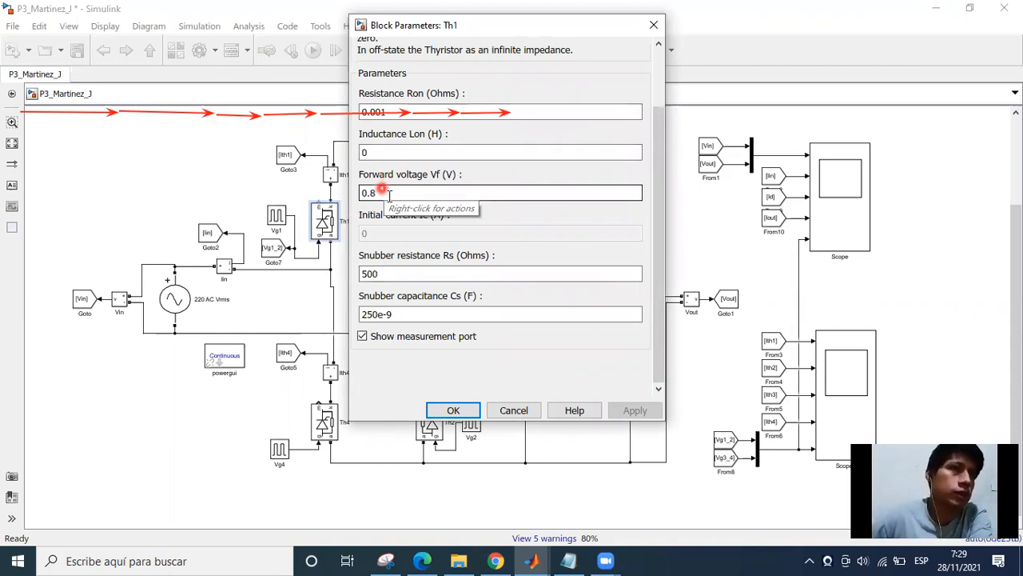
click(489, 223)
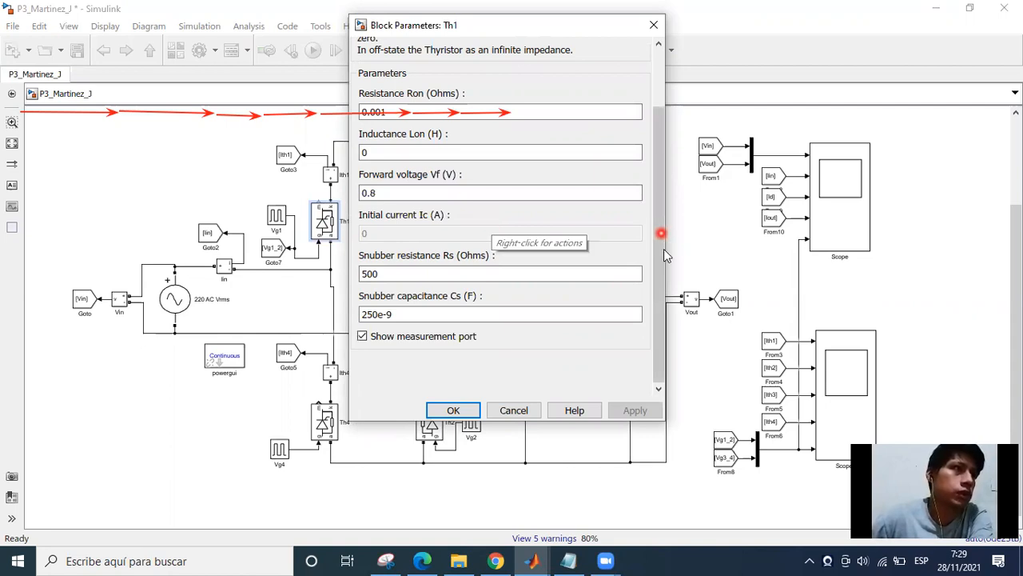
drag(664, 250, 672, 207)
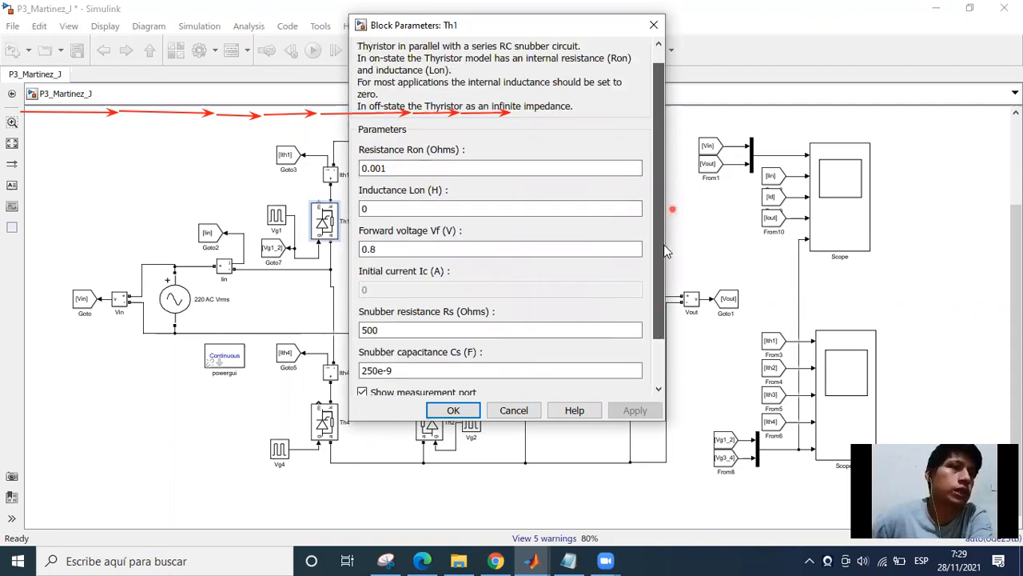
scroll(664, 250, down, 2)
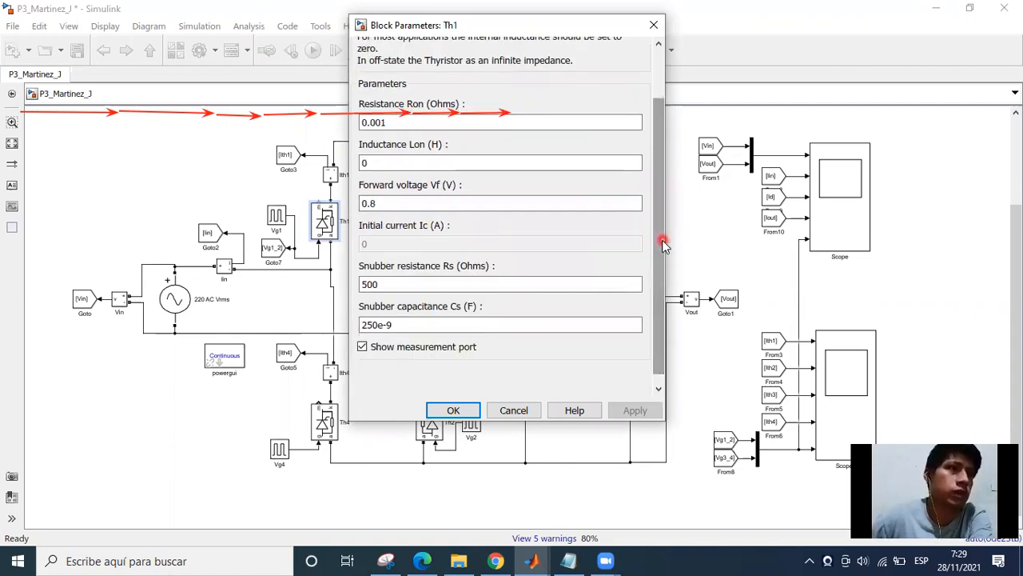
scroll(659, 193, up, 1)
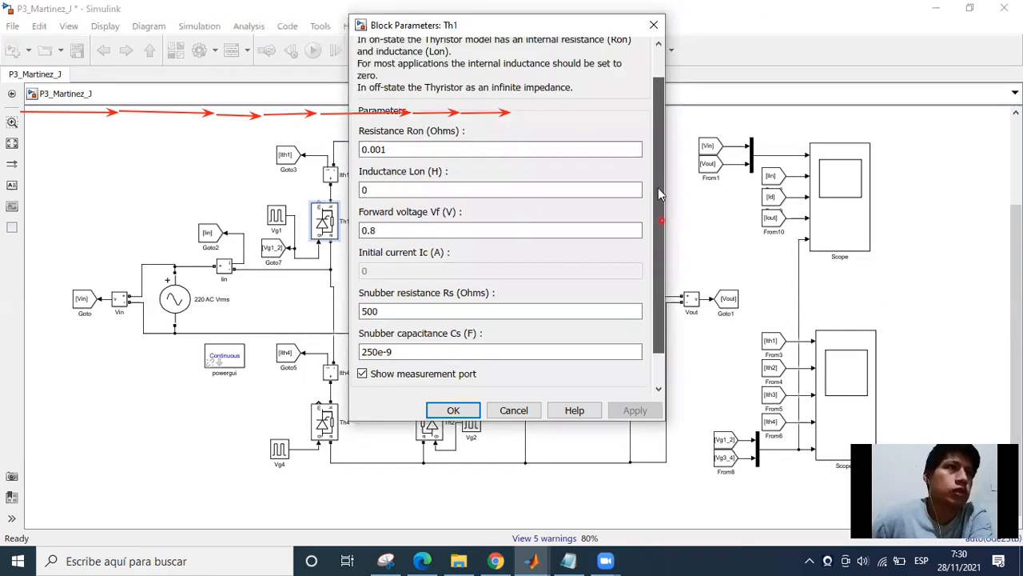
scroll(502, 216, up, 2)
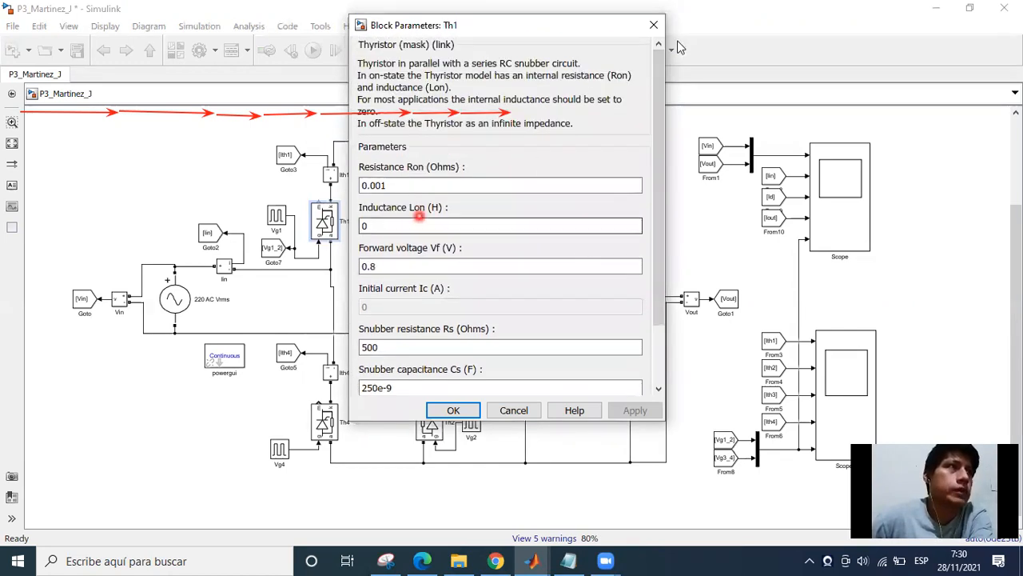
click(450, 411)
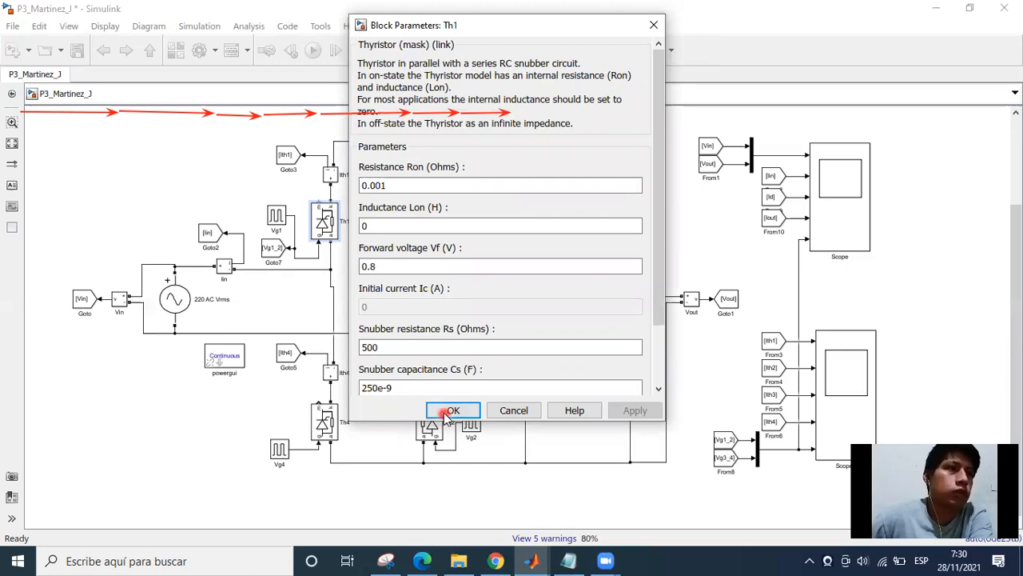
Compare thyristor Th1 and its gate source in the circuit with the Scope voltages before the first firing.
click(327, 253)
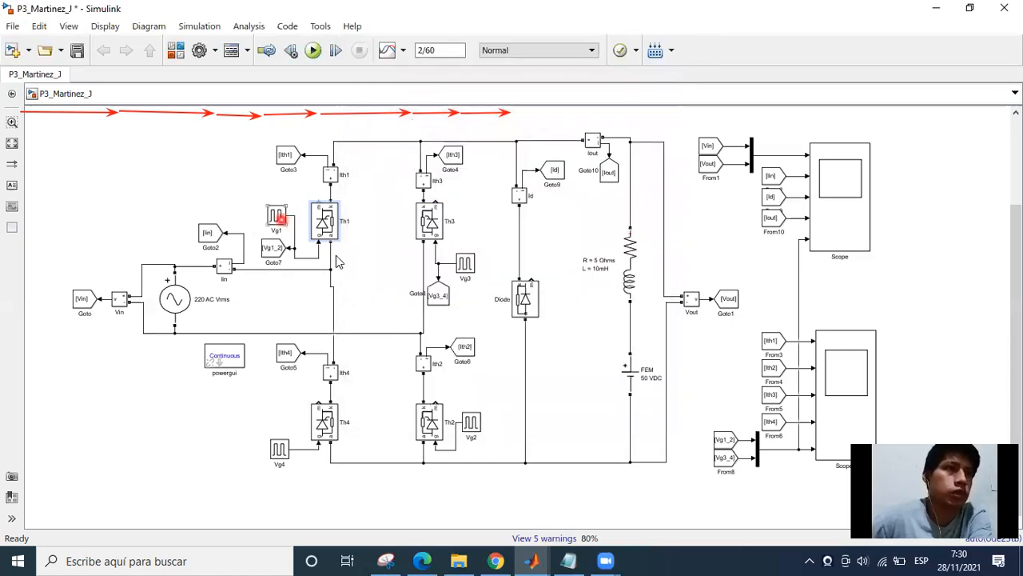
click(322, 223)
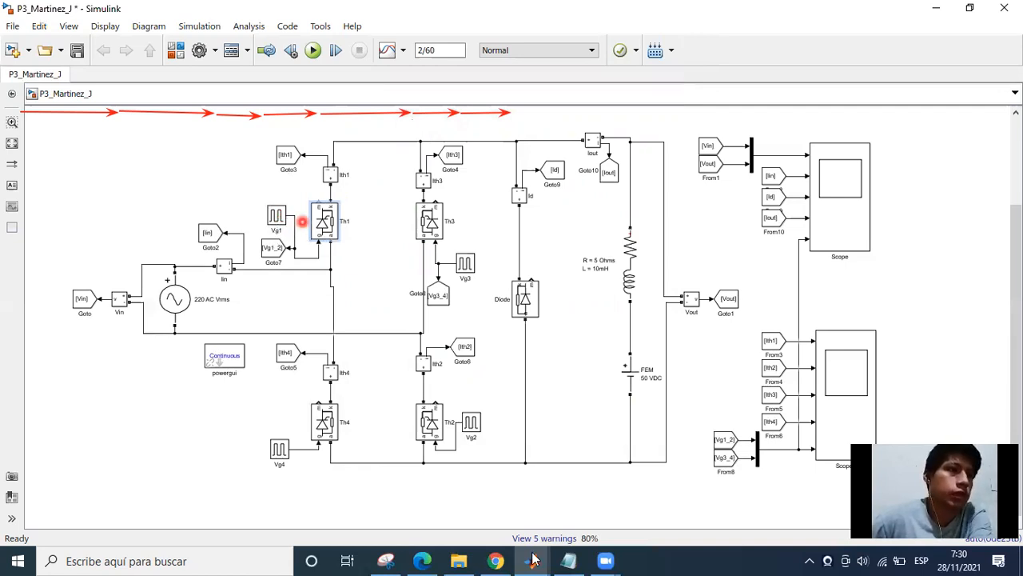
mouse_move(533, 561)
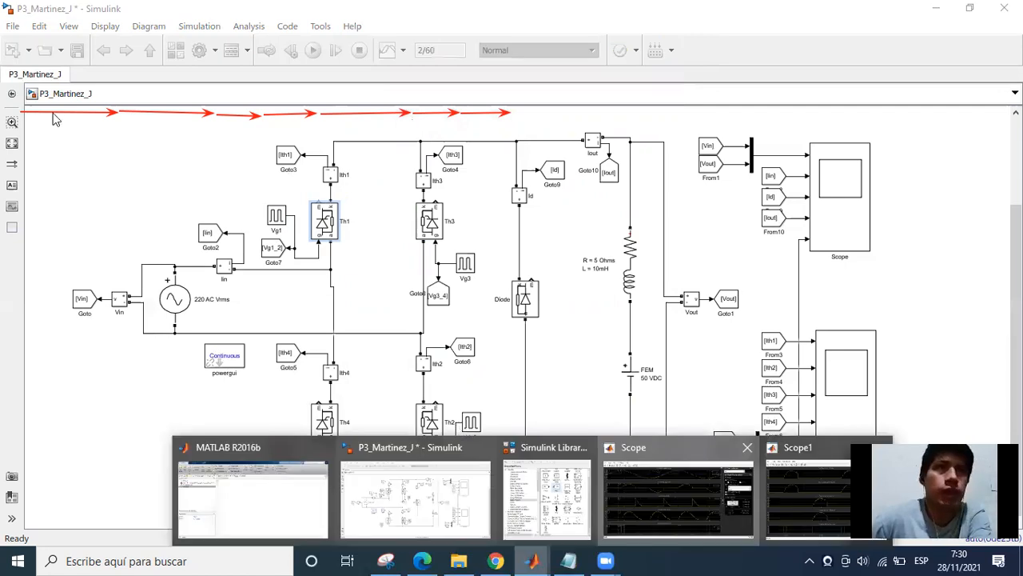
click(663, 480)
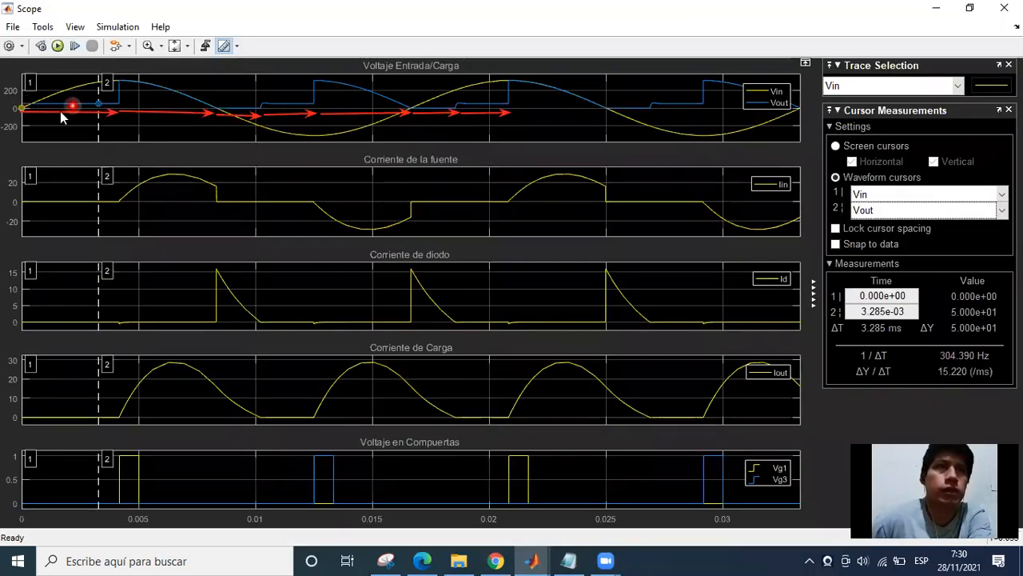
click(934, 8)
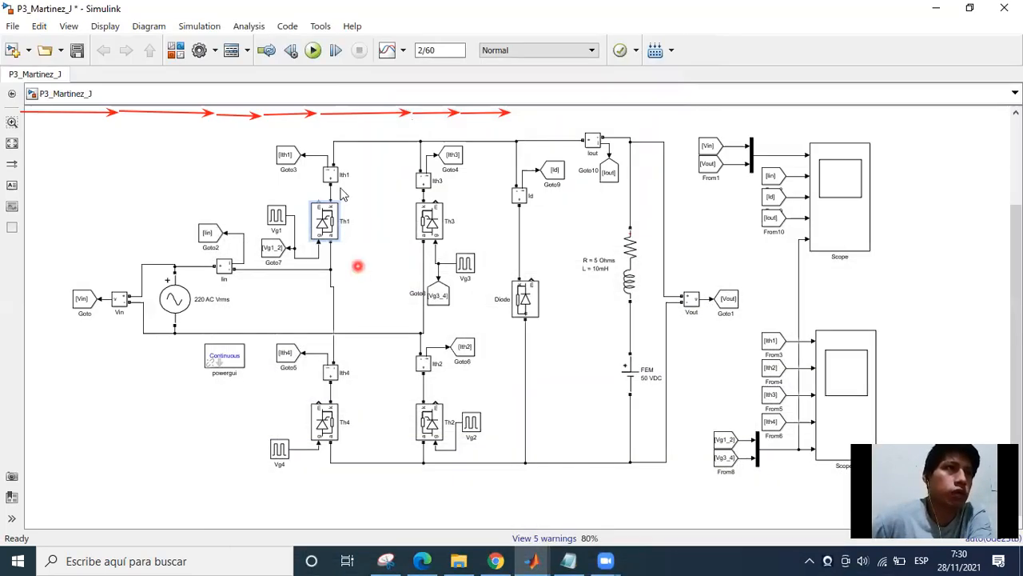
Bring up Scope1 with the thyristor current plots and turn on its cursor measurements.
click(540, 554)
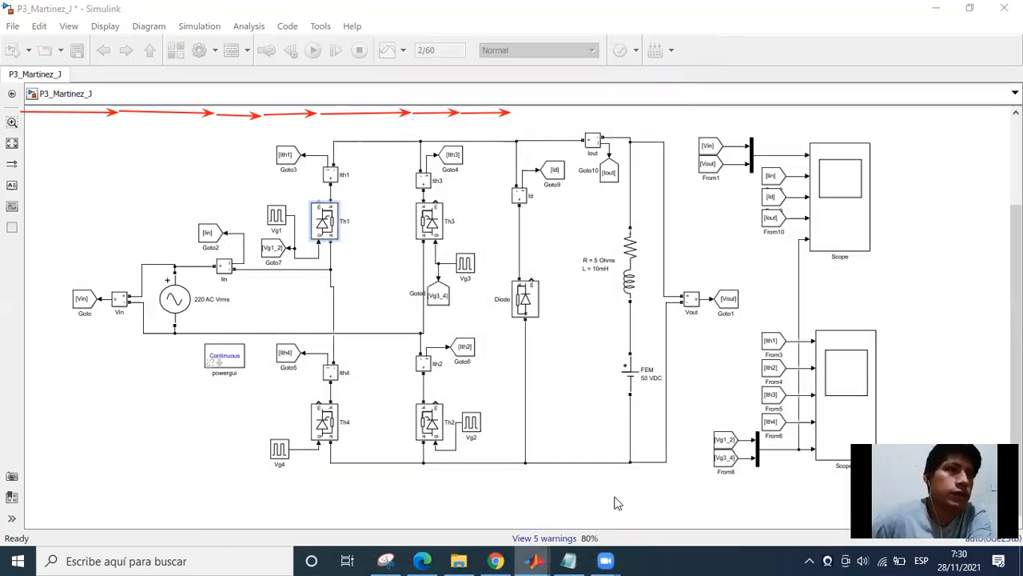
click(617, 503)
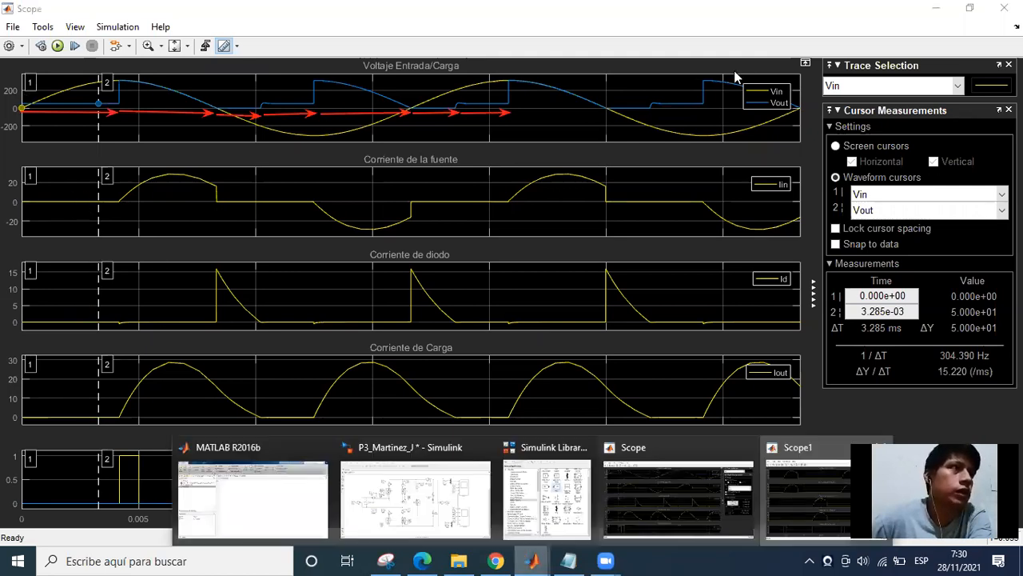
click(795, 495)
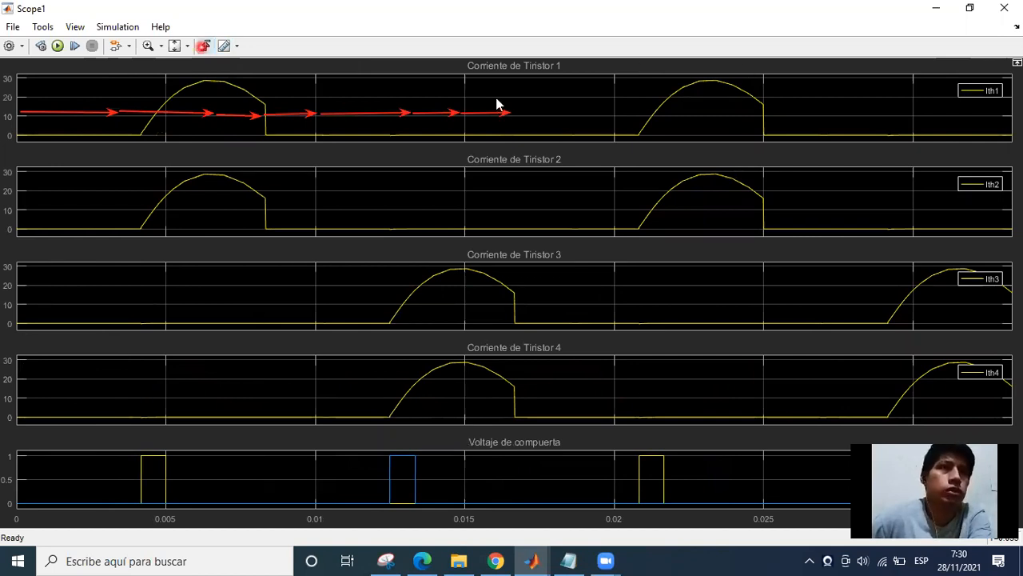
click(396, 328)
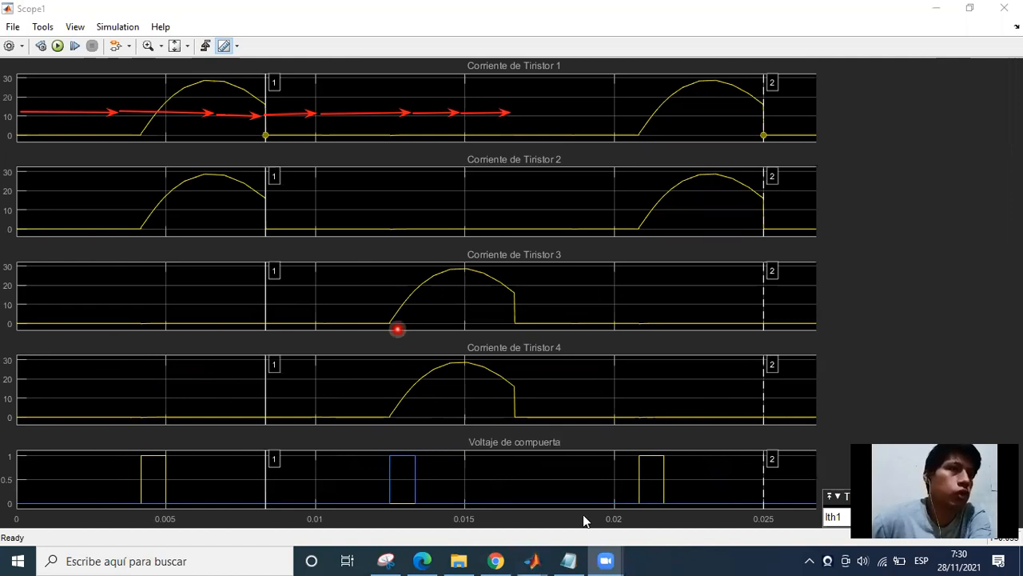
Compare the input and load voltages in Scope with the thyristor currents in Scope1.
mouse_move(616, 556)
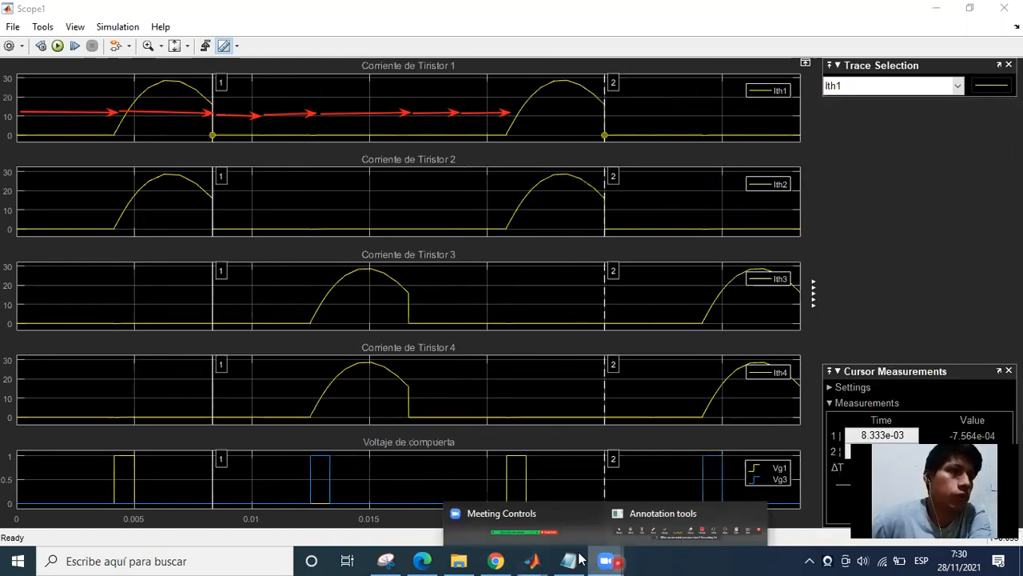
mouse_move(544, 559)
click(605, 504)
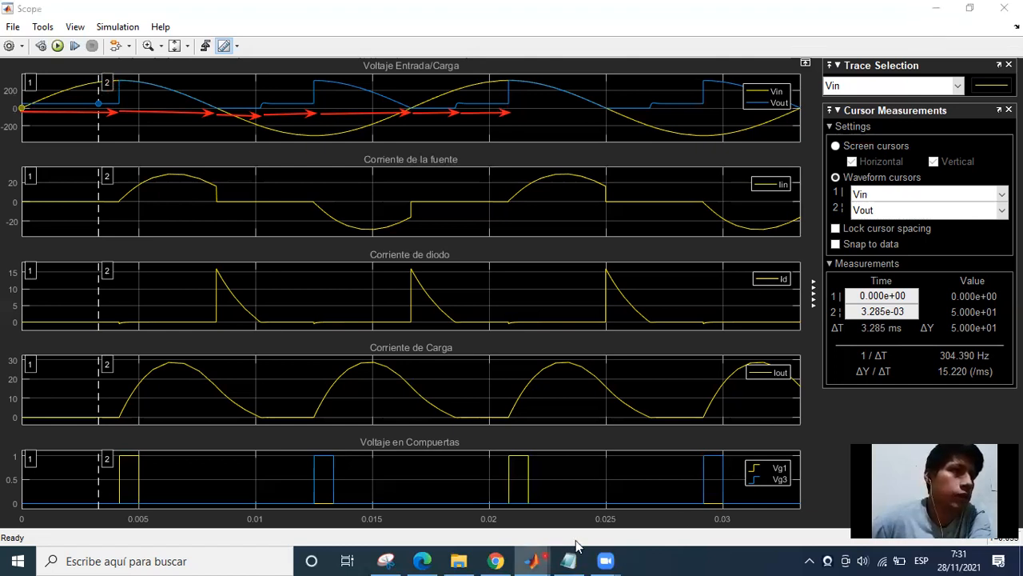
click(770, 499)
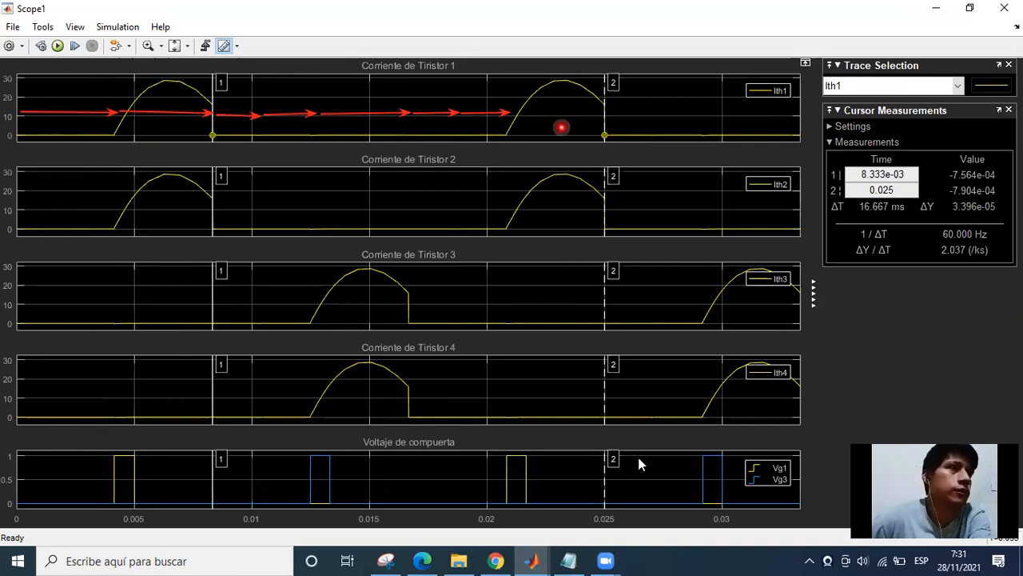
Examine the source, Th1 and RL load path in the circuit model against the Scope waveforms.
click(543, 559)
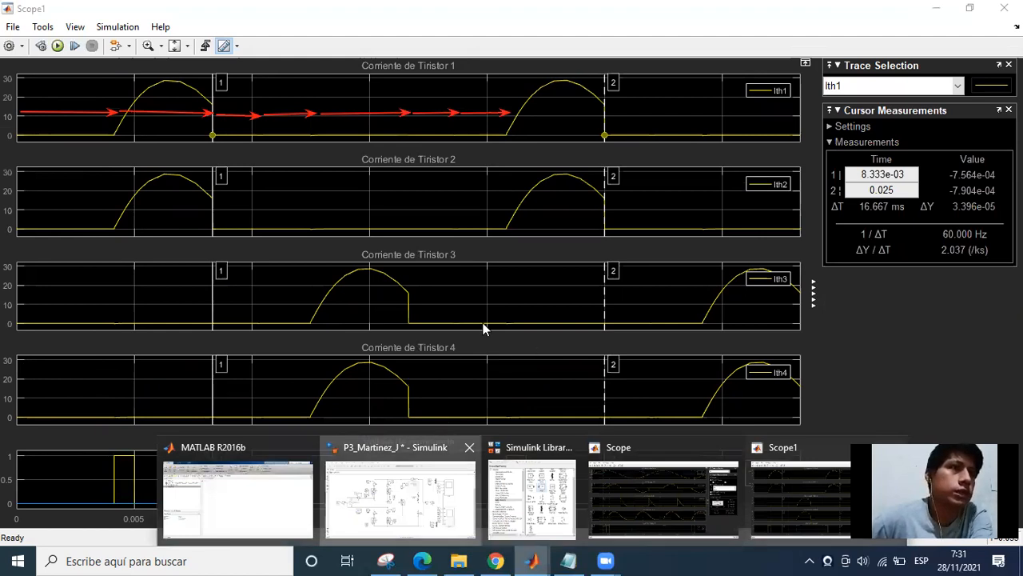
click(438, 512)
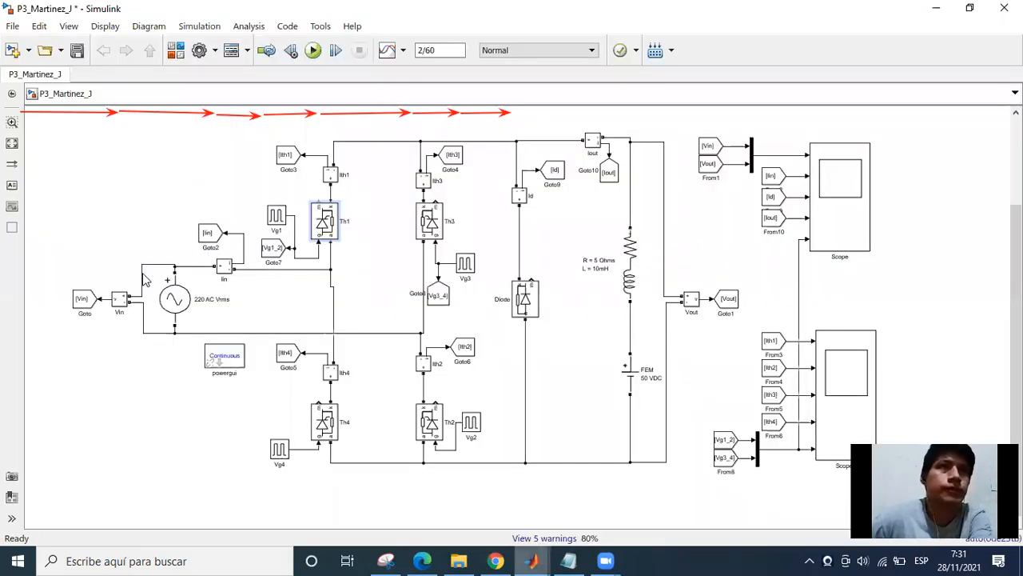
key(alt+Tab)
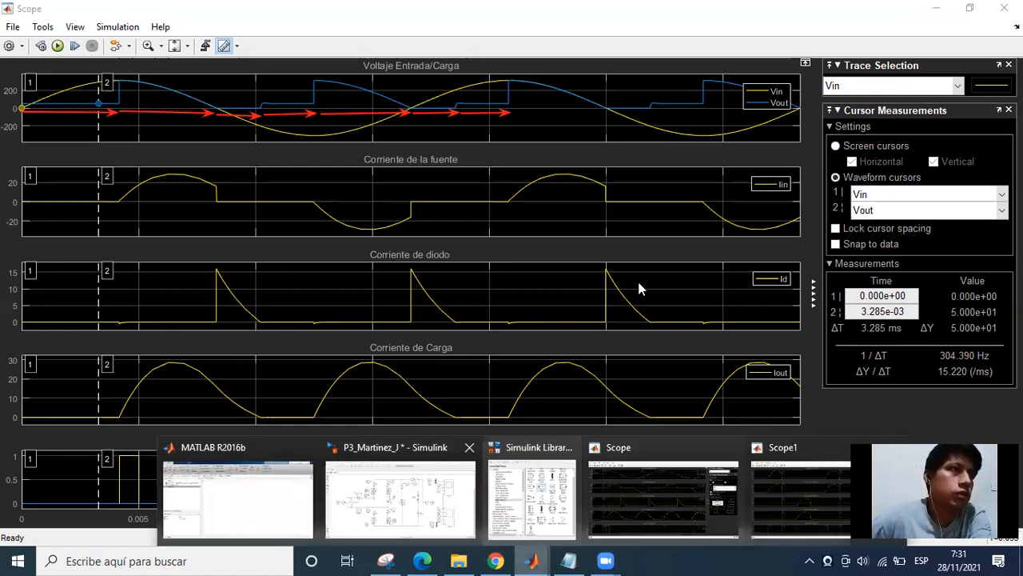
key(alt+Tab)
click(597, 349)
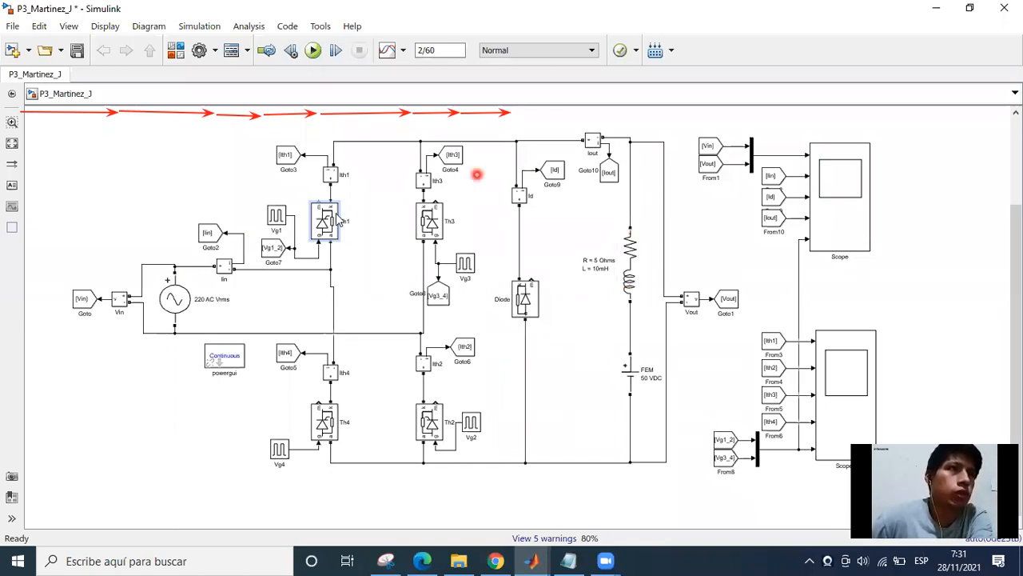
click(629, 244)
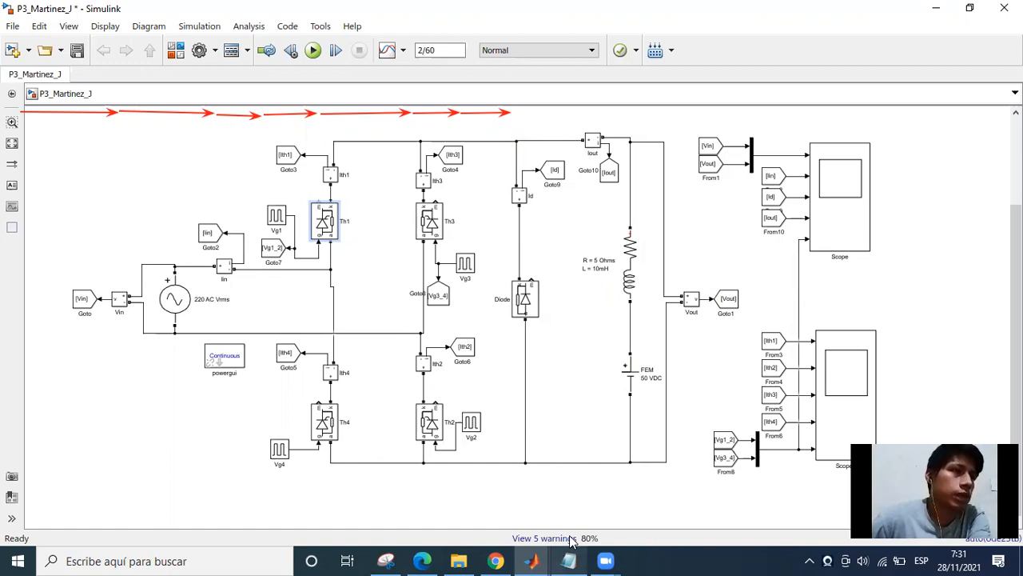
In Scope, move cursor 2 along Vout to the start of the first Vg1 pulse, about 4.151 ms.
mouse_move(531, 560)
click(647, 486)
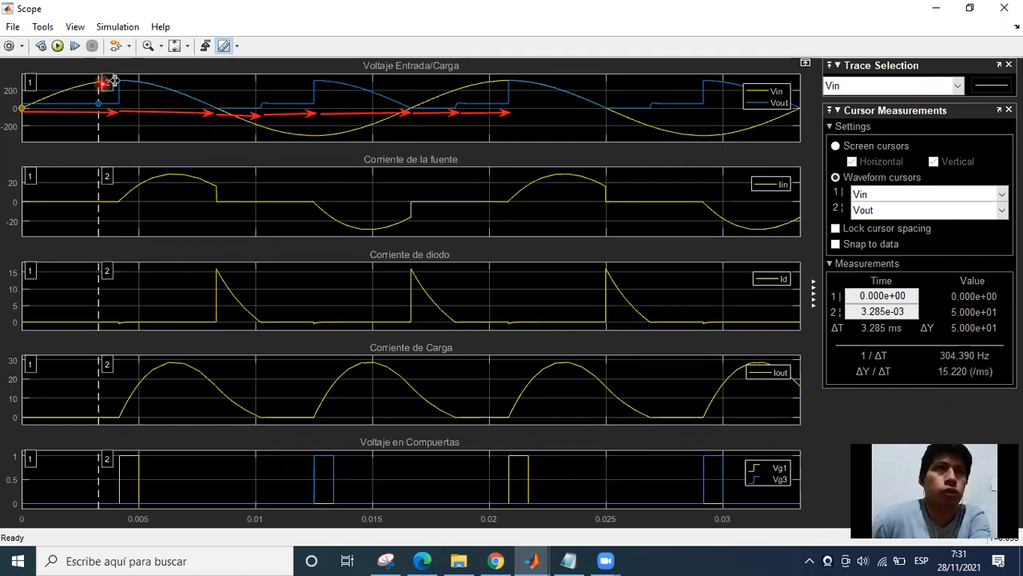
drag(114, 80, 120, 80)
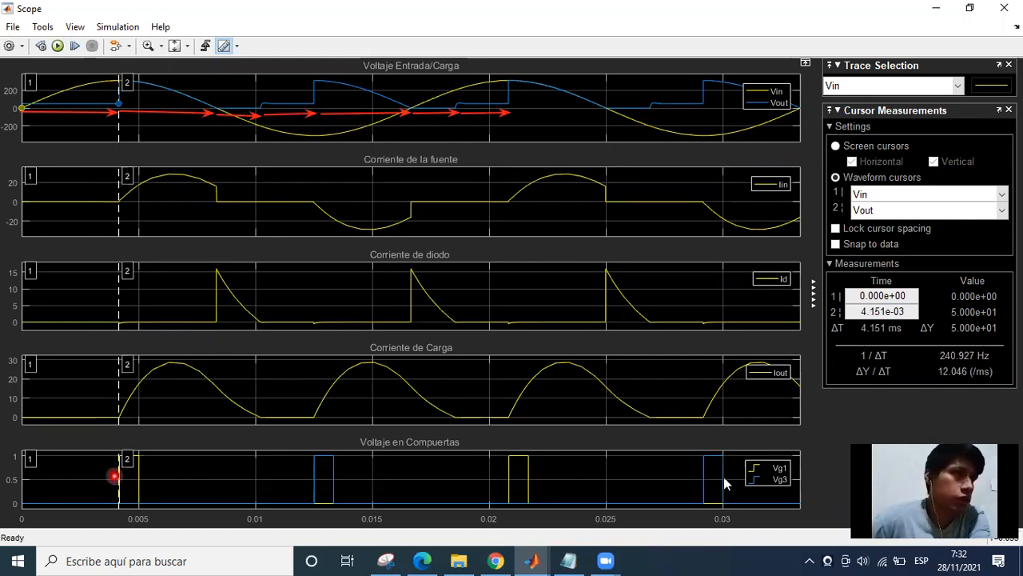
click(779, 470)
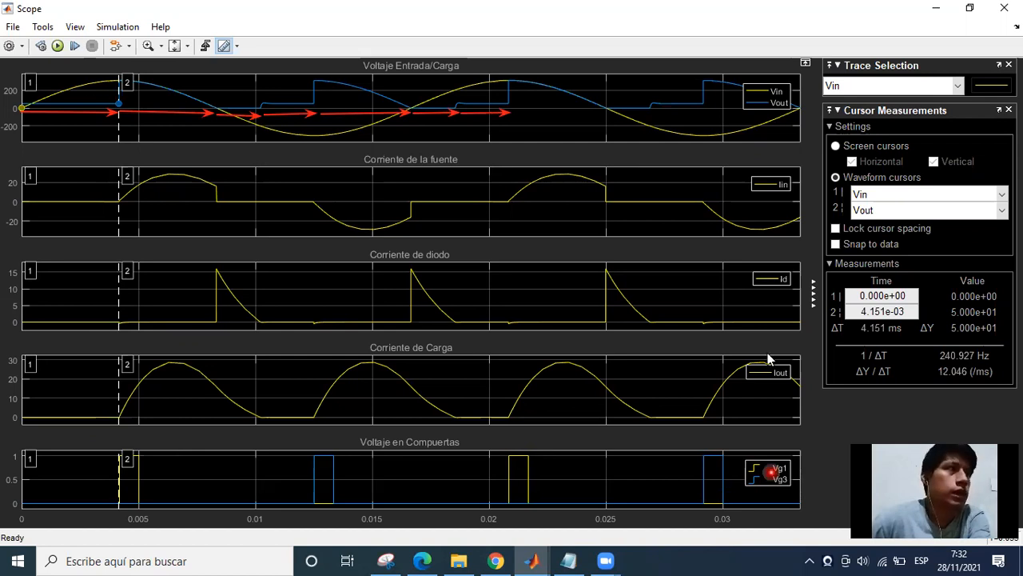
Examine thyristors Th1 and Th2, the source line and the Vg1 gate pulse block in the circuit model.
click(948, 6)
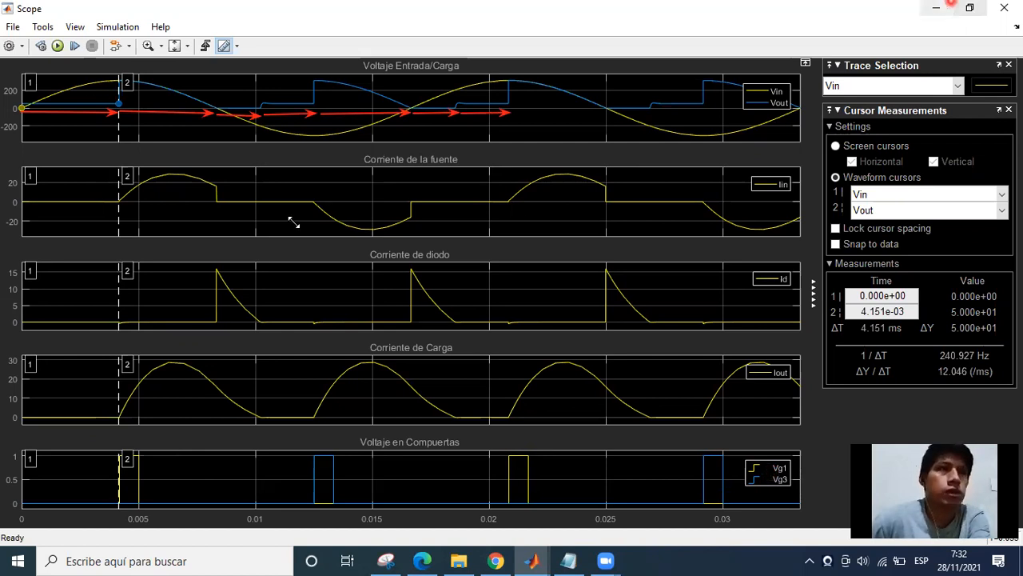
click(441, 430)
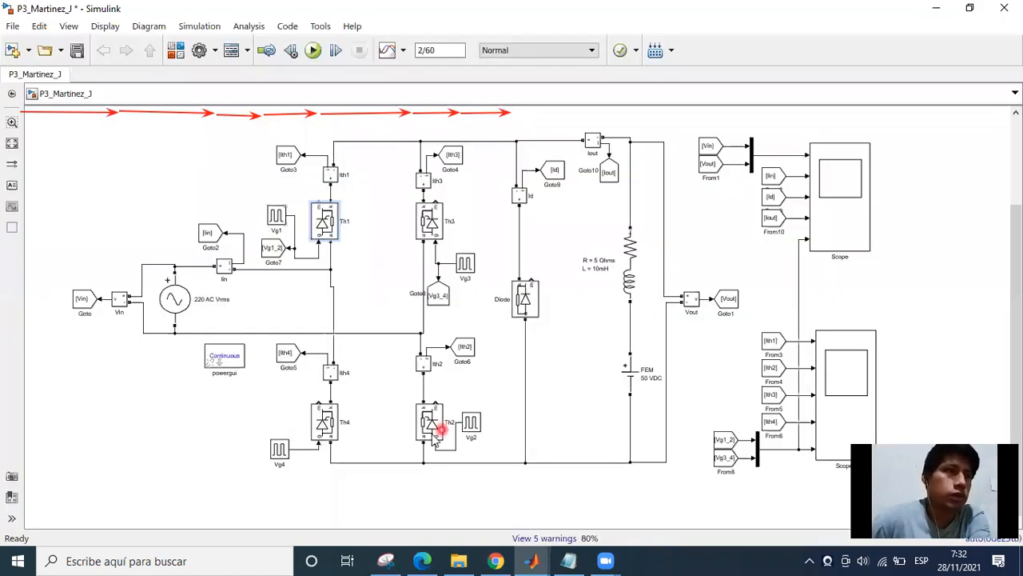
click(336, 233)
click(426, 417)
click(355, 299)
click(324, 269)
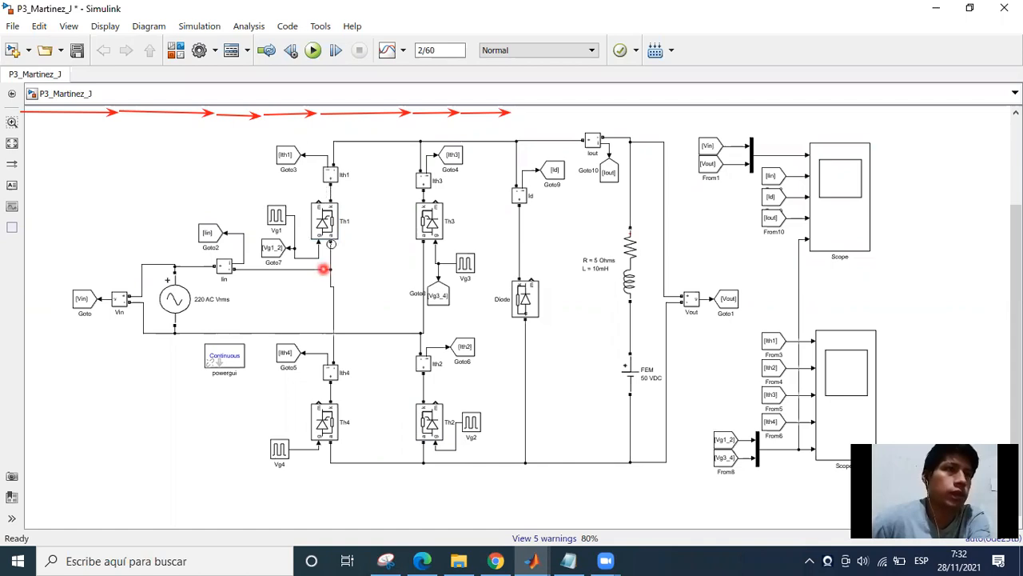
click(276, 216)
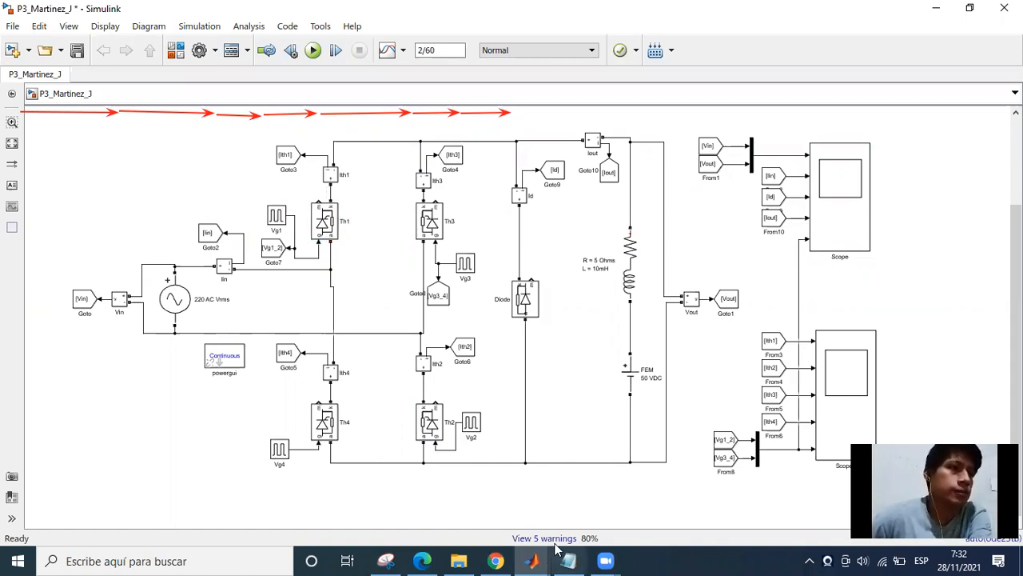
In Scope, bracket the first thyristor conduction interval with cursor 1 at about 4.022 ms and cursor 2 at about 8.478 ms.
click(363, 434)
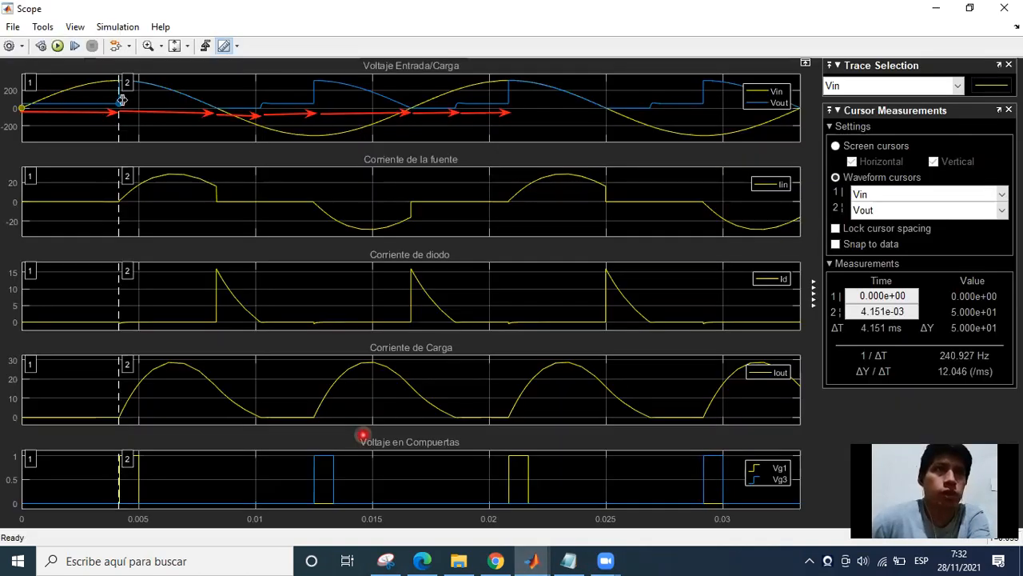
click(128, 495)
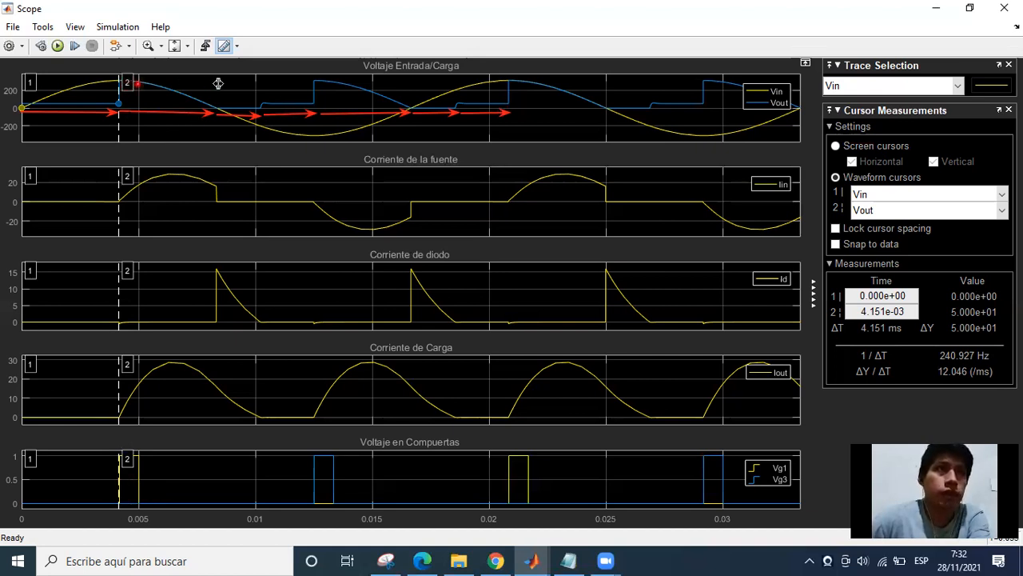
drag(218, 83, 219, 84)
drag(76, 85, 116, 83)
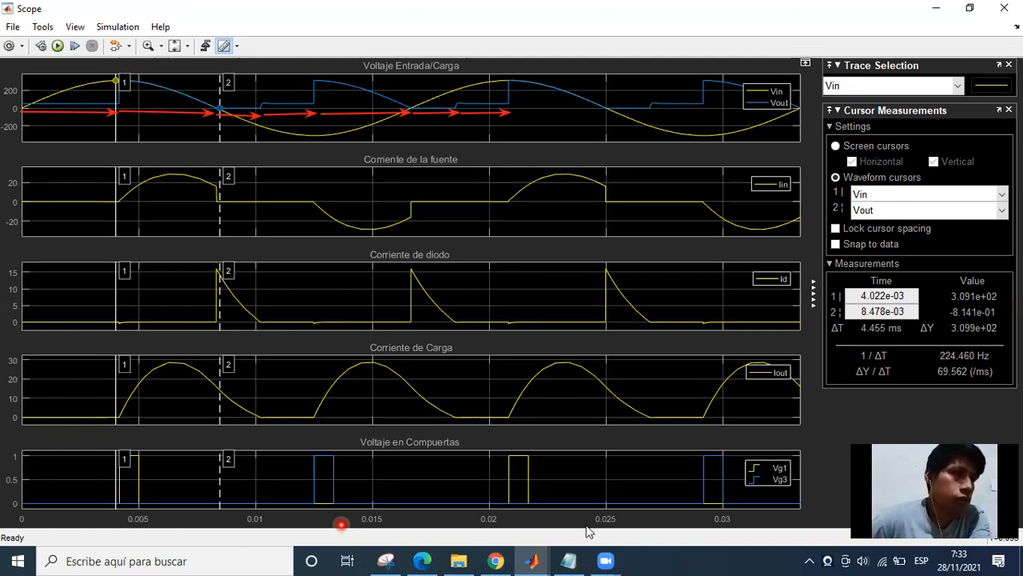
In Scope1, bracket the first Ith1 current pulse with cursor 1 at about 4.218 ms and cursor 2 at about 8.294 ms.
mouse_move(532, 560)
click(788, 492)
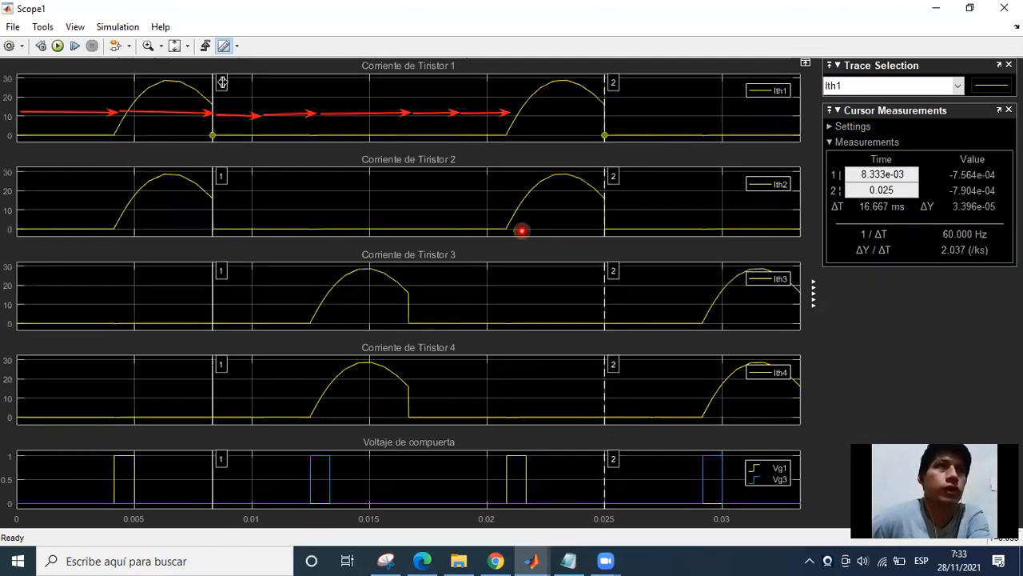
drag(130, 82, 115, 82)
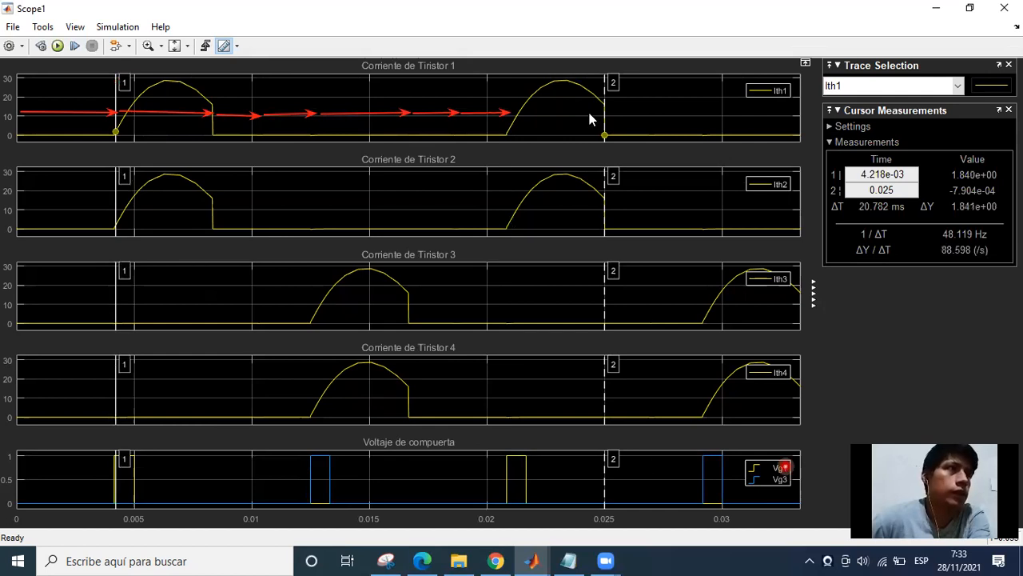
drag(436, 106, 212, 93)
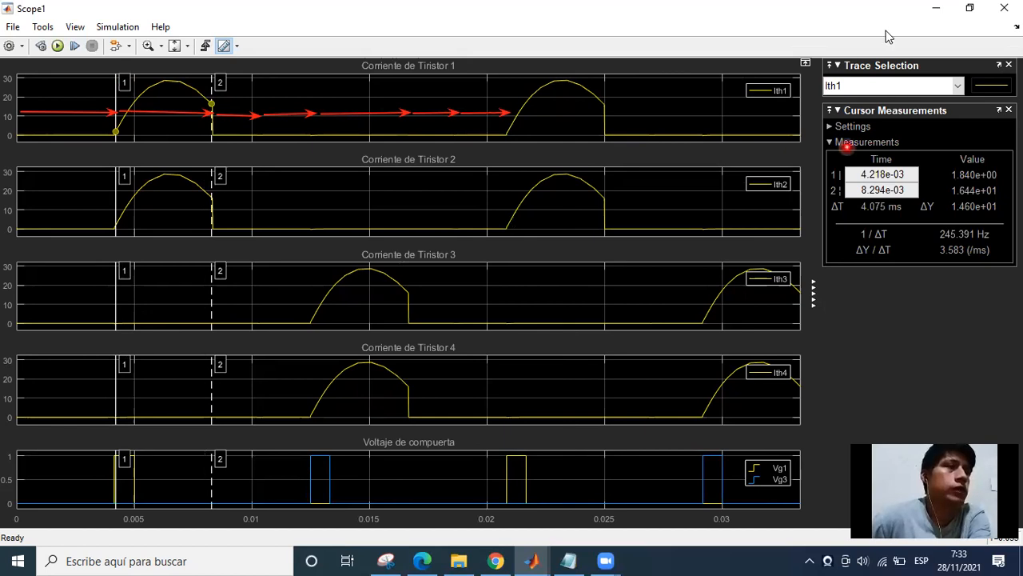
Draw red arrows on the circuit model tracing the current from the source through Th1, the RL load and Th2 back to the source.
click(937, 8)
click(929, 10)
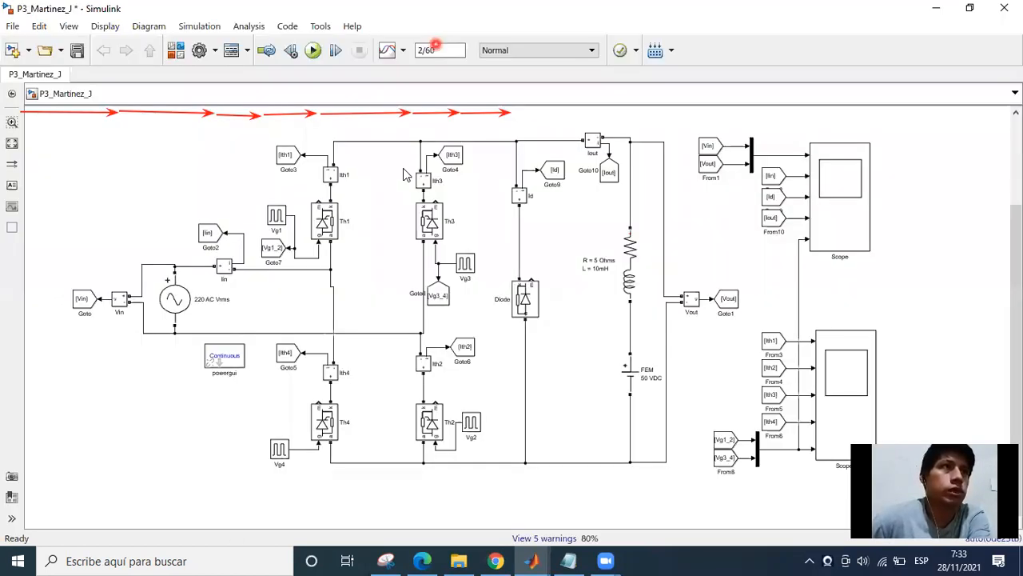
mouse_move(189, 286)
mouse_down()
mouse_move(298, 286)
mouse_move(350, 156)
mouse_move(601, 161)
mouse_up()
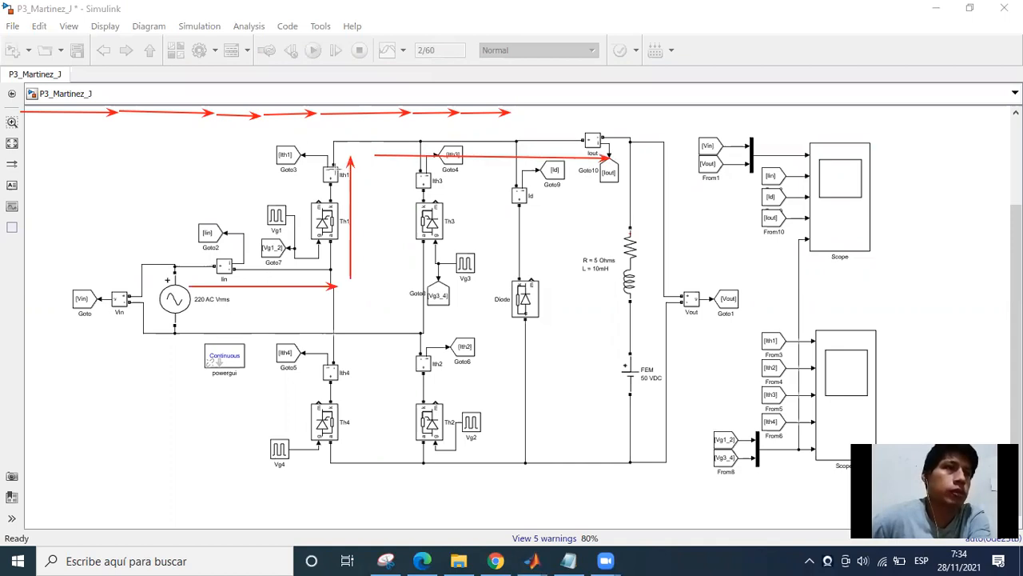
mouse_move(606, 188)
mouse_down()
mouse_move(610, 443)
mouse_move(479, 454)
mouse_move(446, 321)
mouse_up()
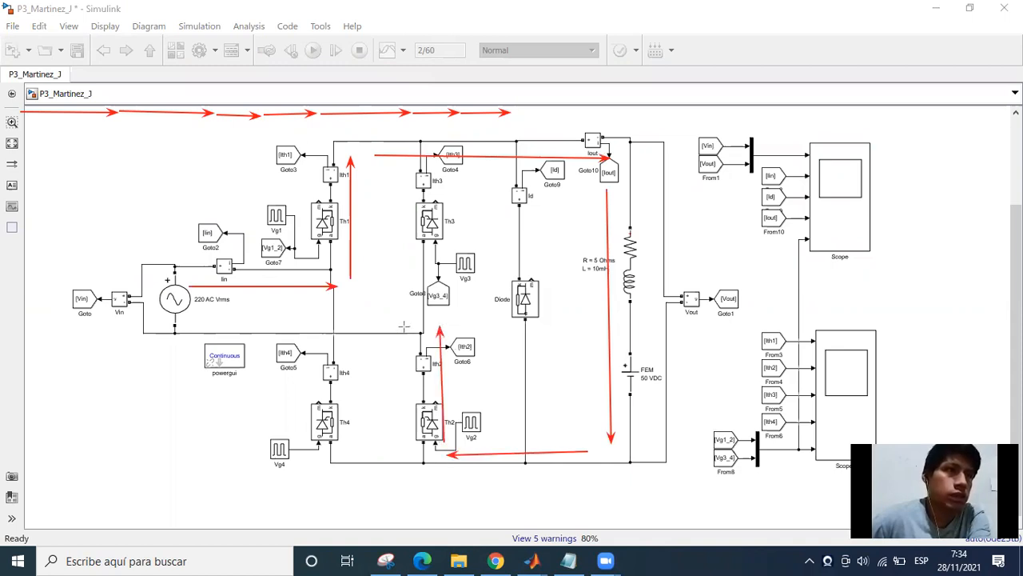
drag(203, 324, 194, 324)
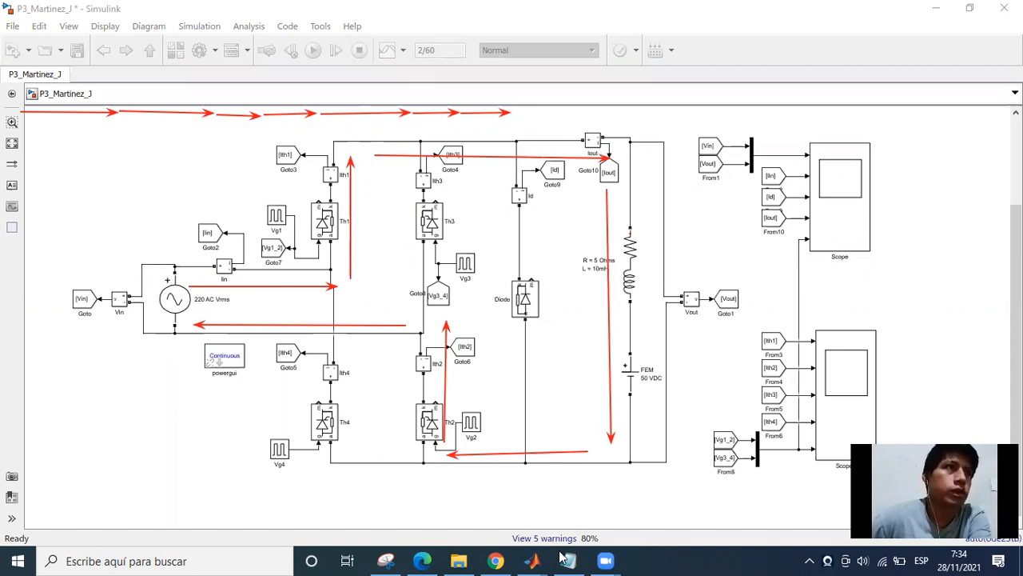
Recheck the Scope waveforms and erase the arrows tracing the Th1, load and Th2 path from the circuit model.
mouse_move(531, 560)
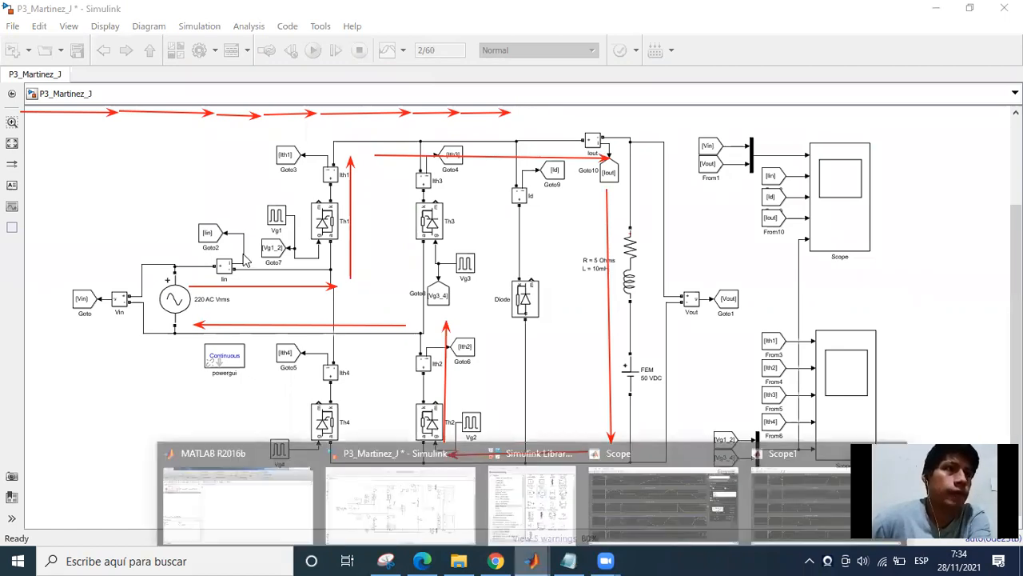
click(664, 504)
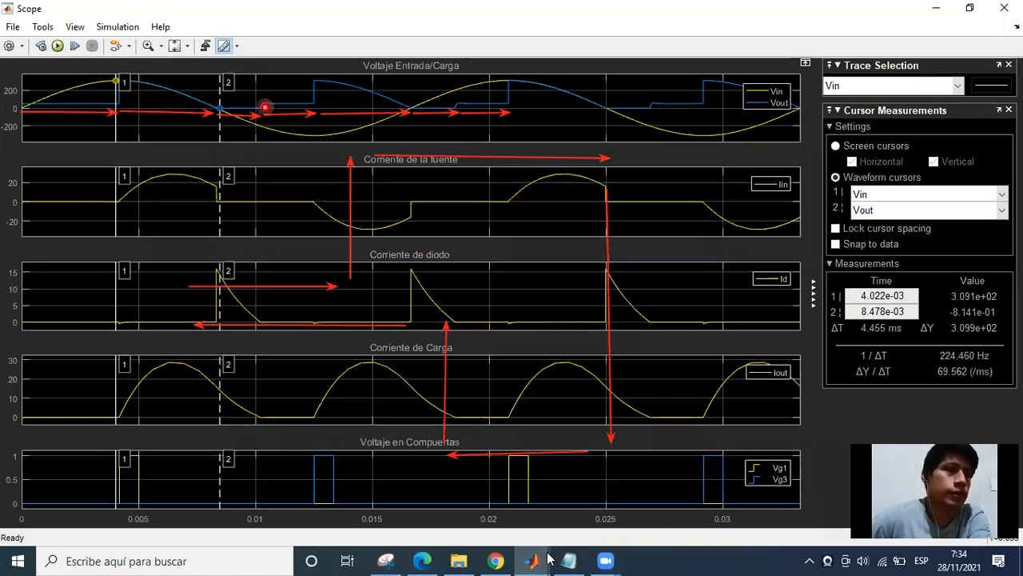
click(427, 507)
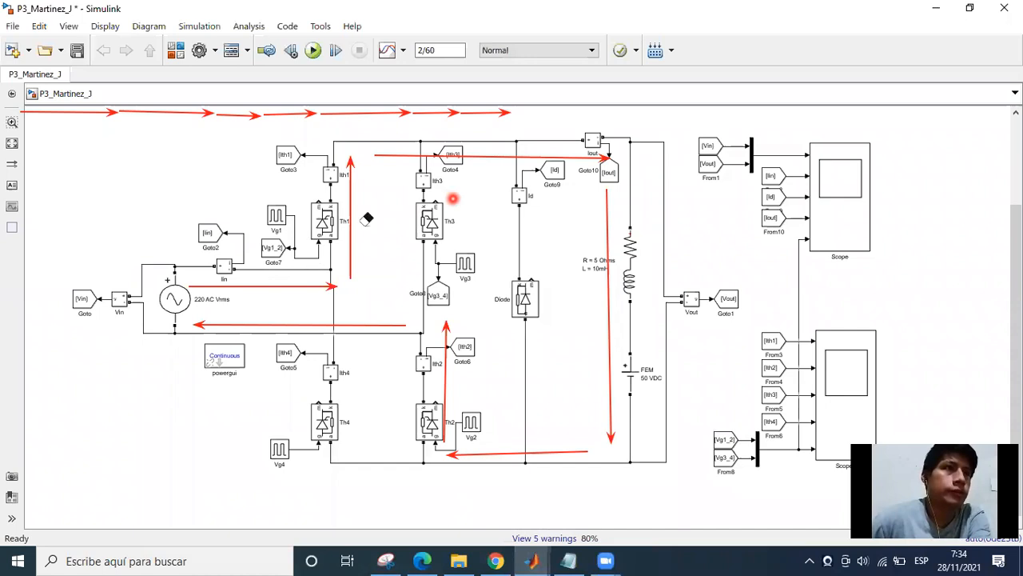
drag(366, 219, 439, 344)
mouse_move(521, 377)
mouse_down()
mouse_move(503, 435)
mouse_move(499, 530)
mouse_up()
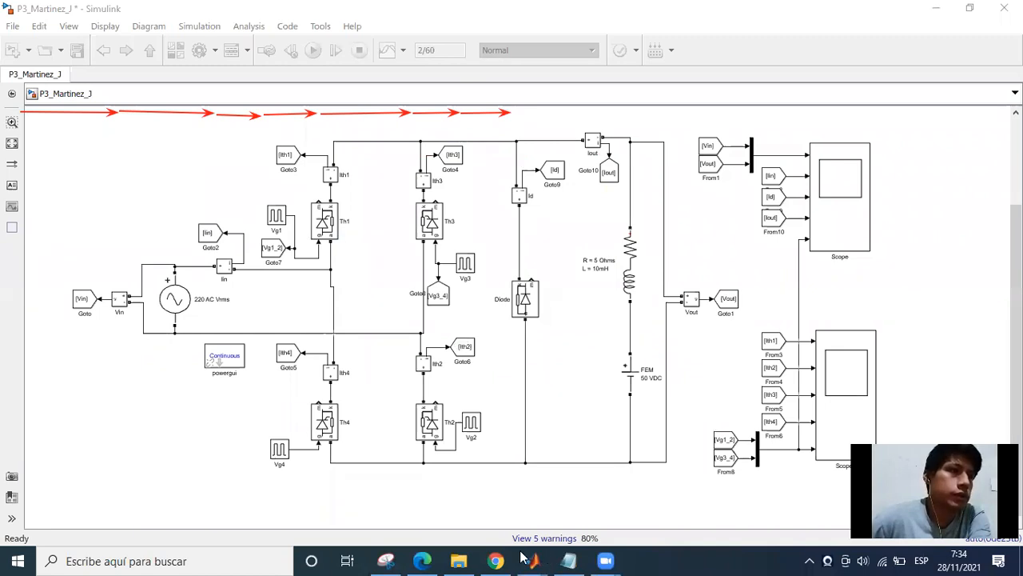
In Scope, bracket the diode conduction interval with cursor 1 at about 8.221 ms and cursor 2 at 0.010 s, and examine the waveforms.
mouse_move(532, 560)
click(621, 509)
drag(228, 85, 262, 81)
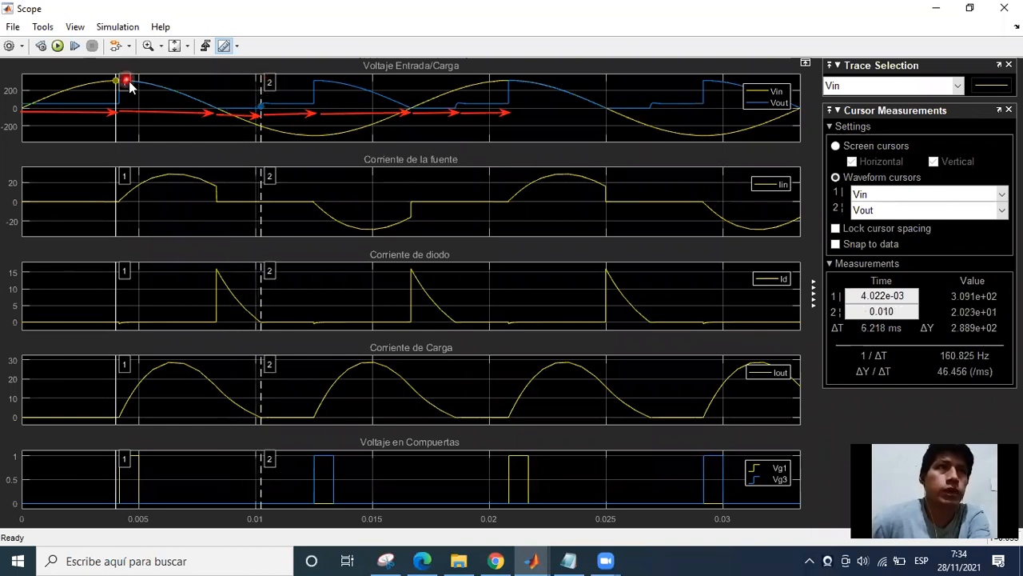
drag(126, 86, 214, 80)
click(168, 170)
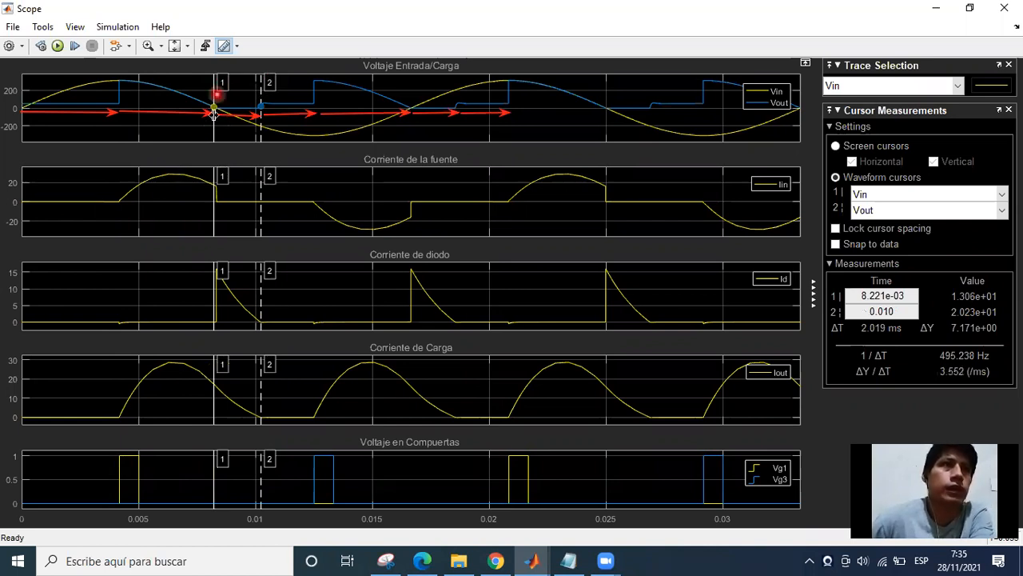
click(212, 115)
click(213, 104)
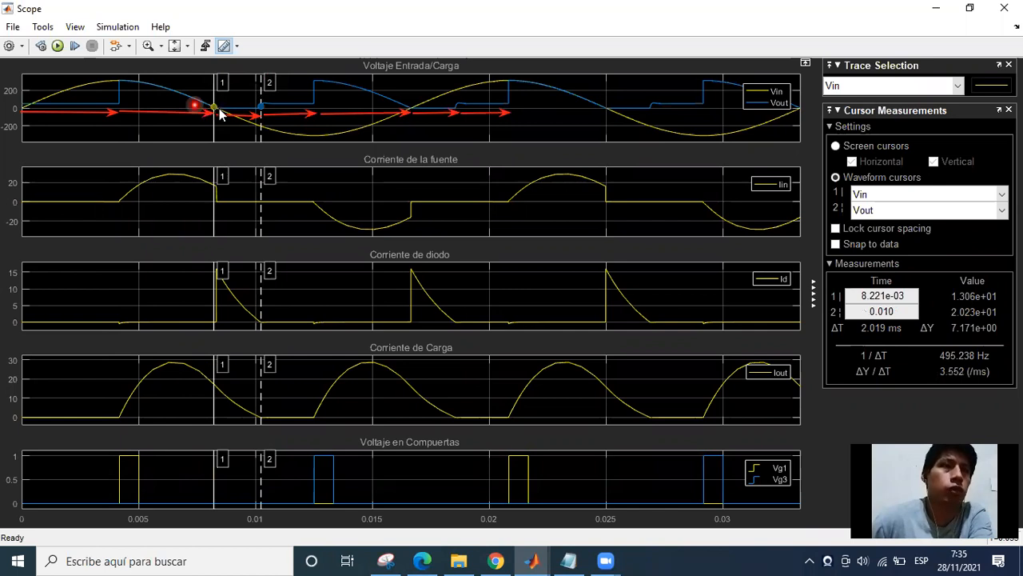
click(210, 199)
click(214, 202)
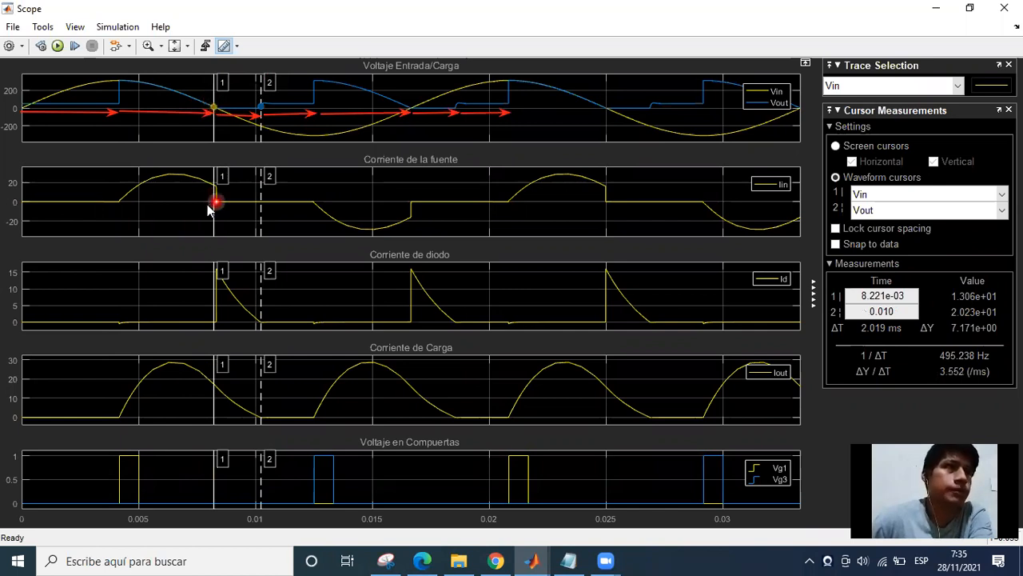
click(214, 194)
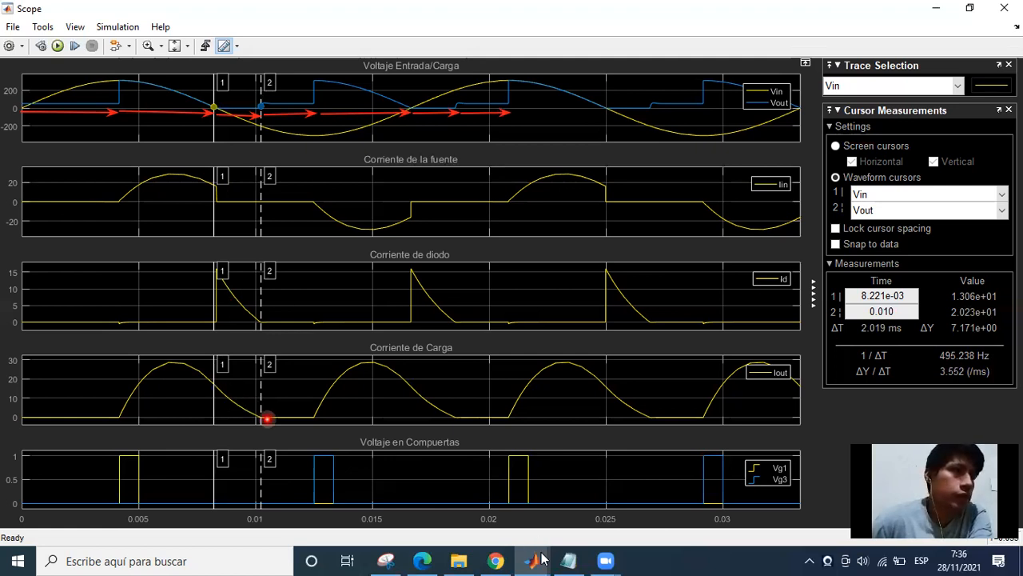
In Scope1, place cursor 1 at about 8.325 ms and cursor 2 at 0.011 s to inspect the thyristor currents after the first pulse.
mouse_move(542, 557)
click(773, 509)
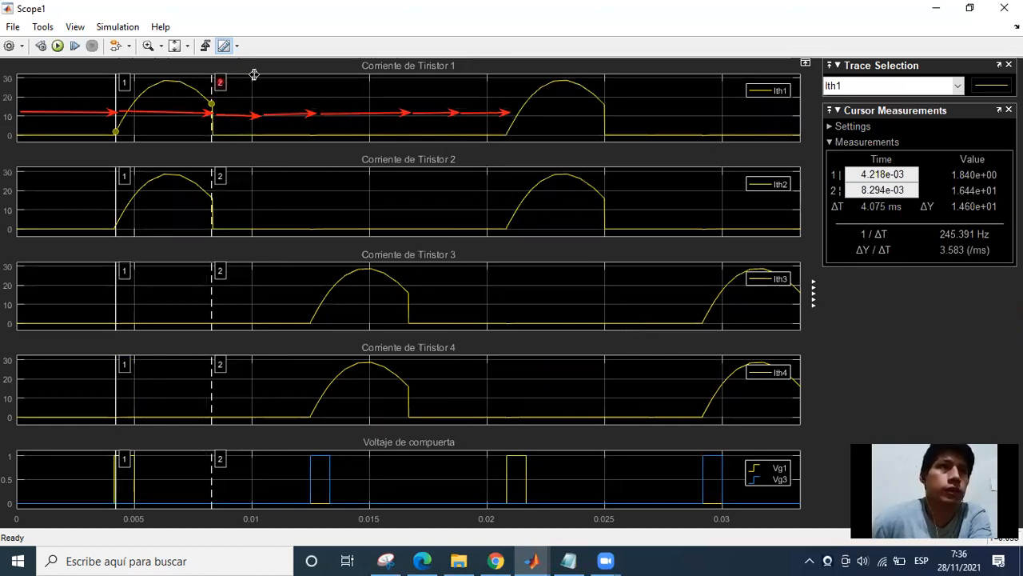
drag(220, 83, 258, 75)
drag(140, 79, 213, 72)
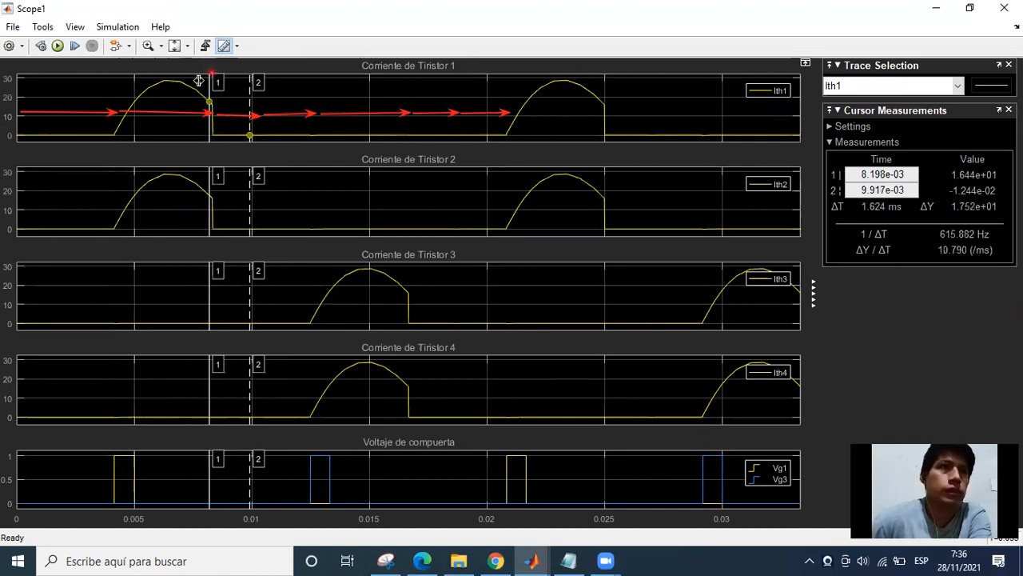
drag(262, 83, 261, 94)
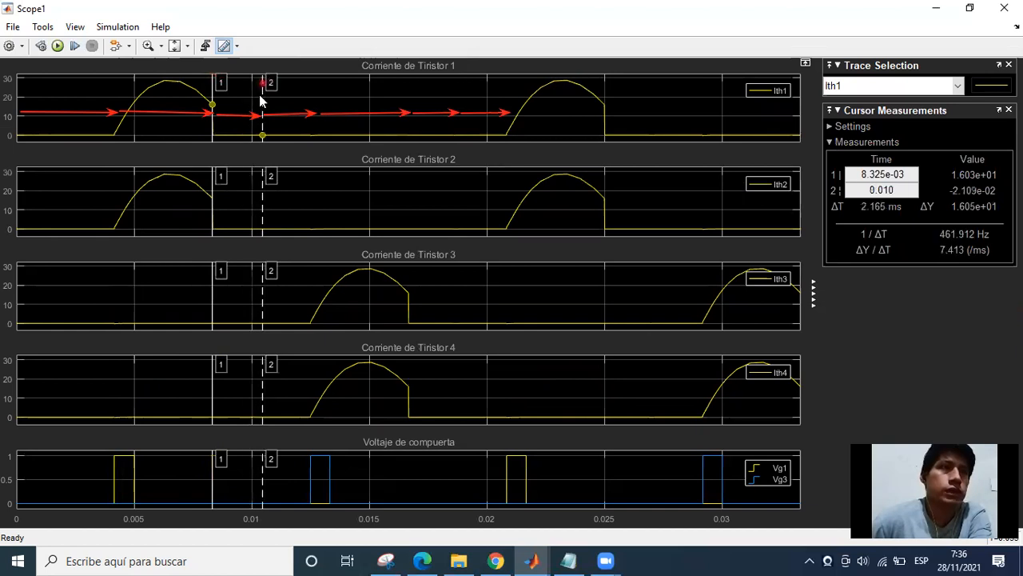
click(215, 98)
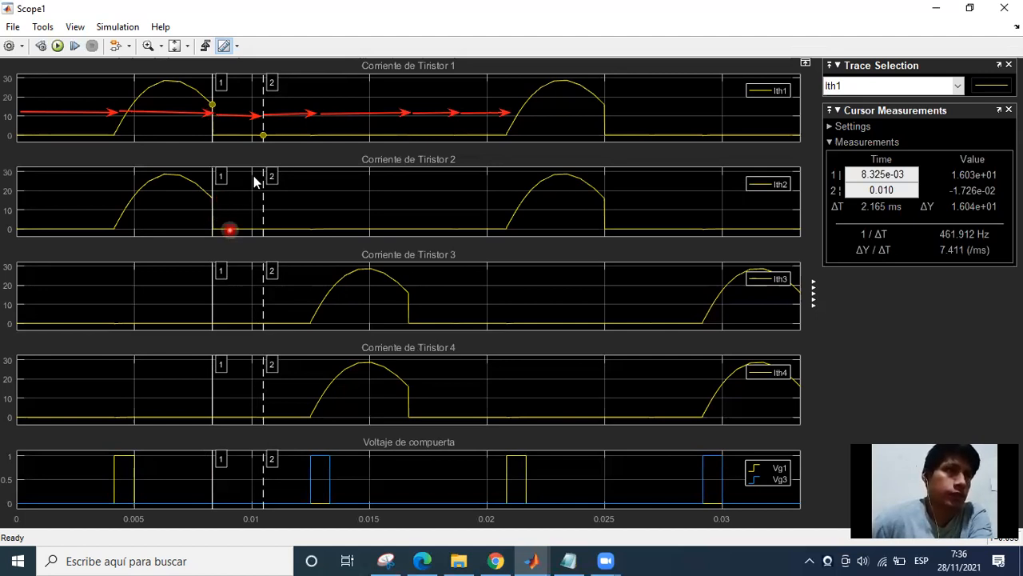
drag(295, 81, 283, 83)
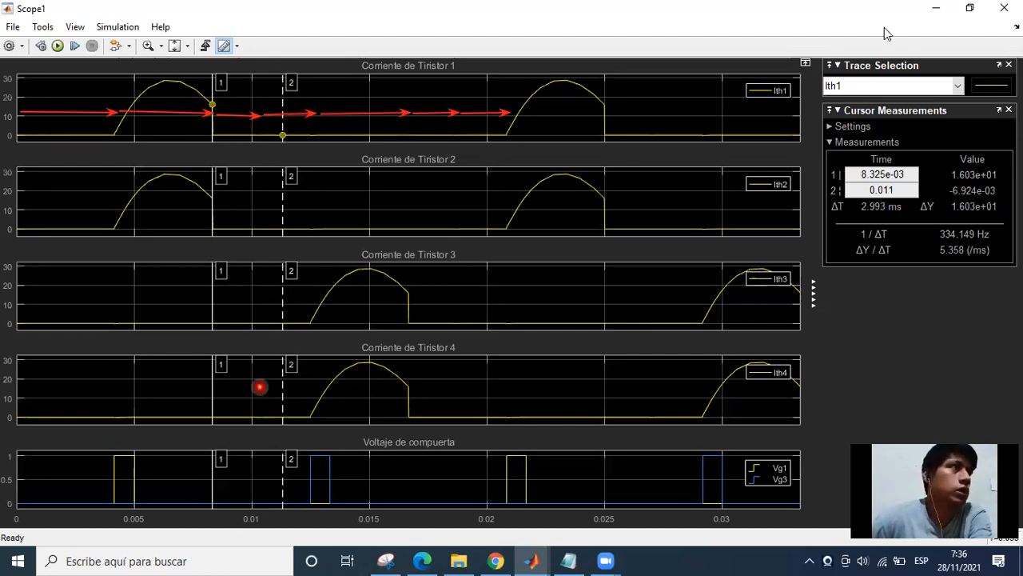
Draw red arrows on the circuit model tracing the freewheeling current down through the RL load and FEM and up through the diode.
click(936, 8)
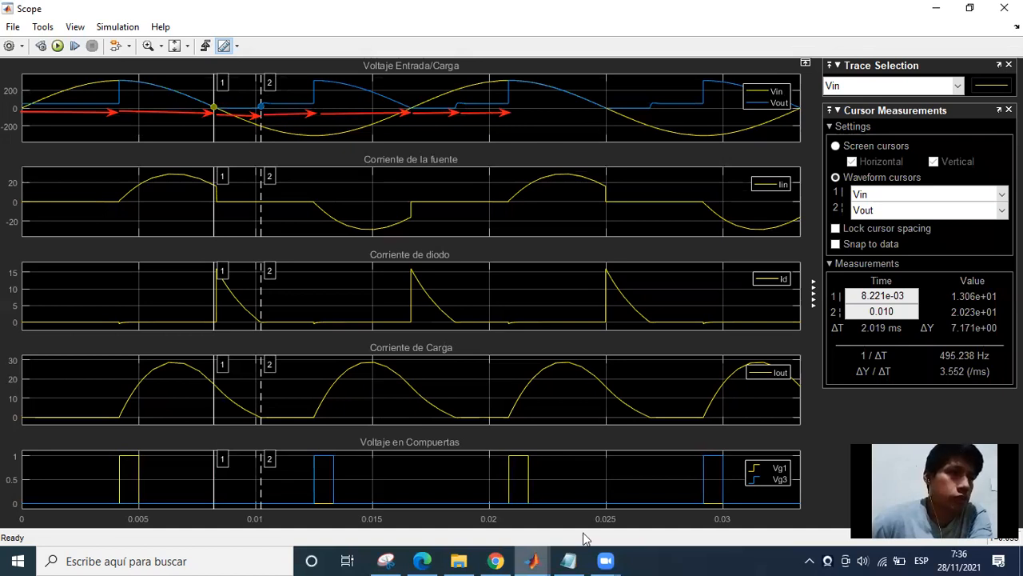
click(531, 560)
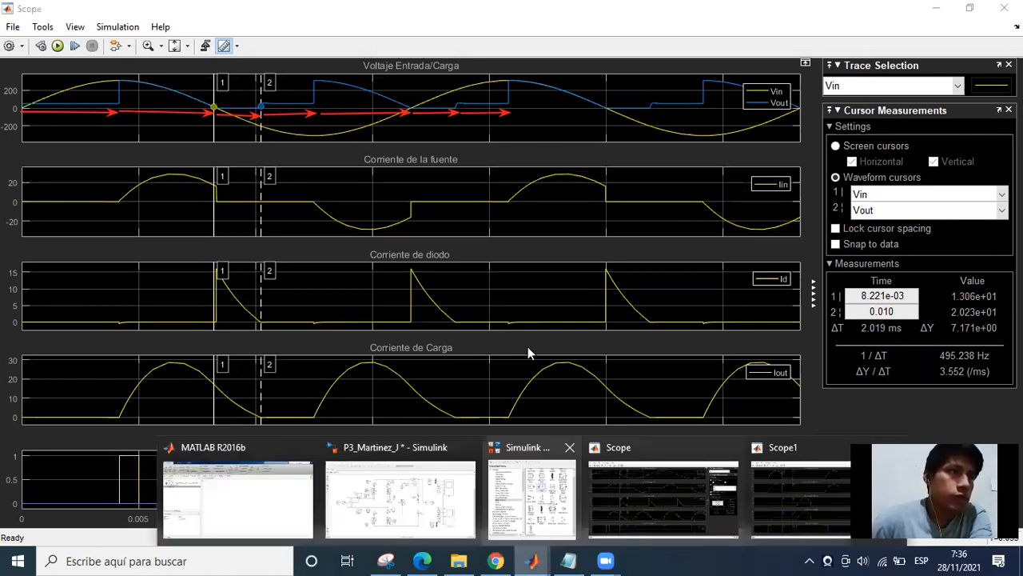
click(400, 496)
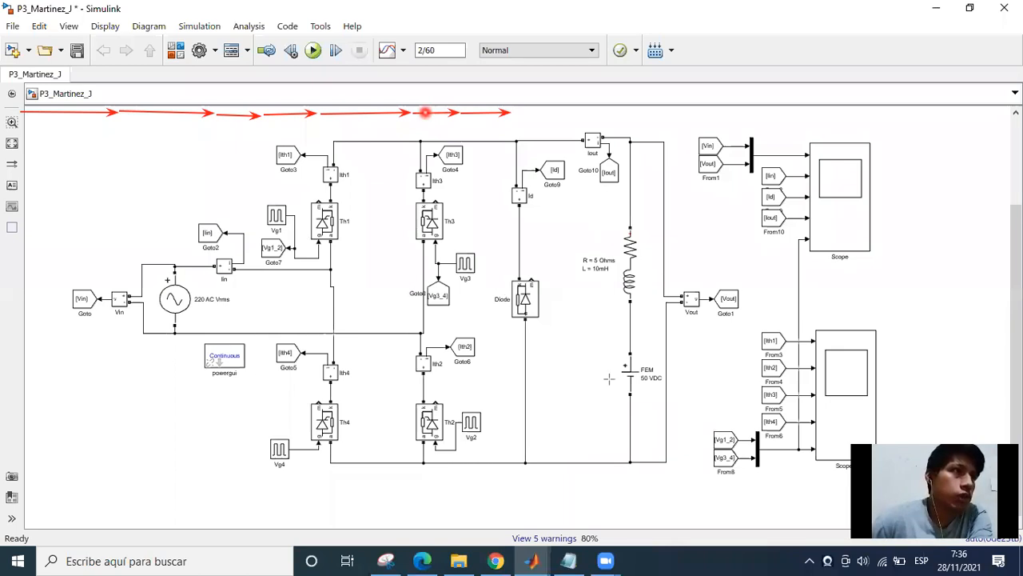
drag(607, 195, 611, 258)
drag(608, 445, 611, 442)
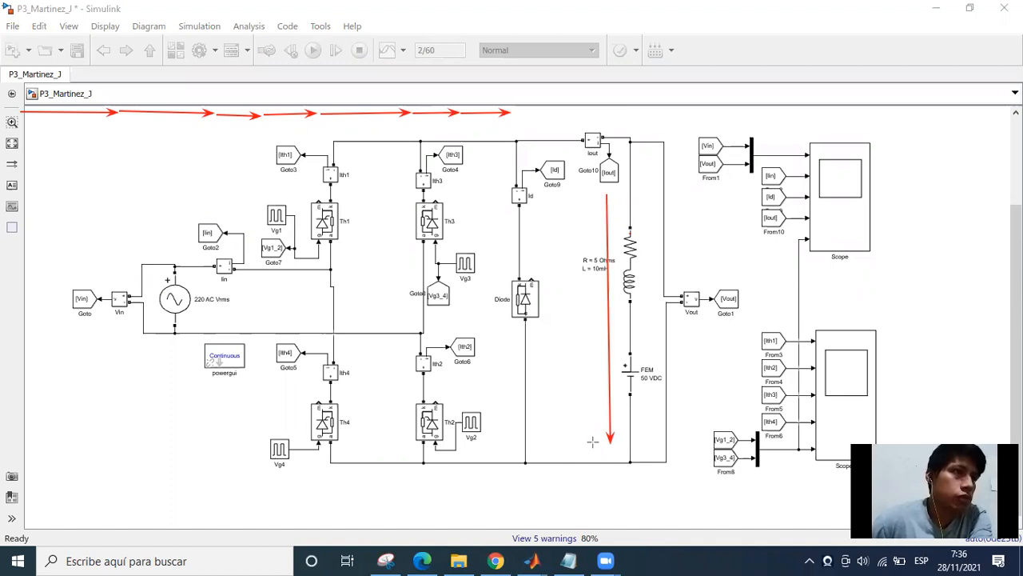
mouse_move(593, 441)
mouse_down()
mouse_move(544, 442)
mouse_move(548, 230)
mouse_move(534, 189)
mouse_up()
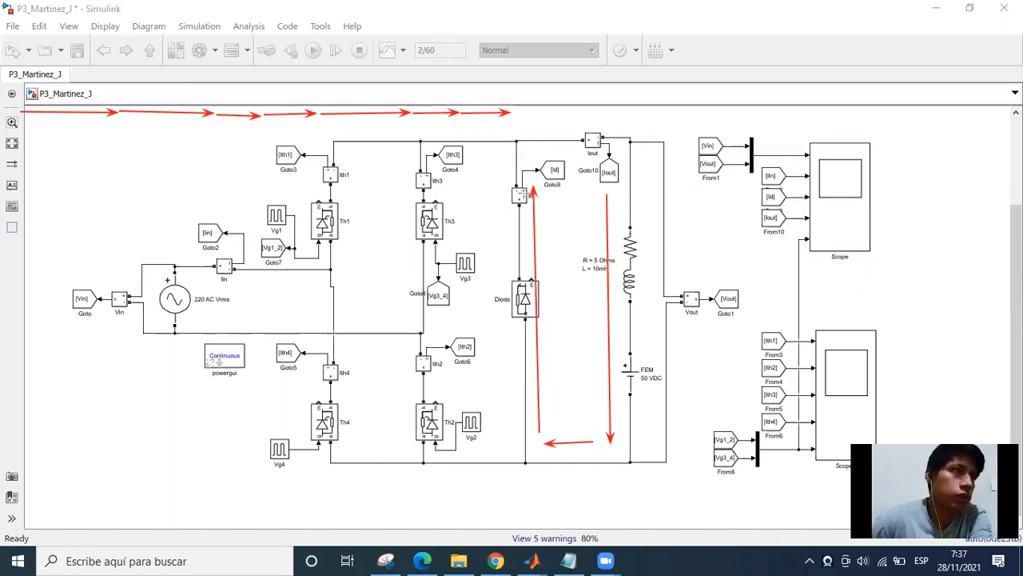
drag(539, 157, 607, 154)
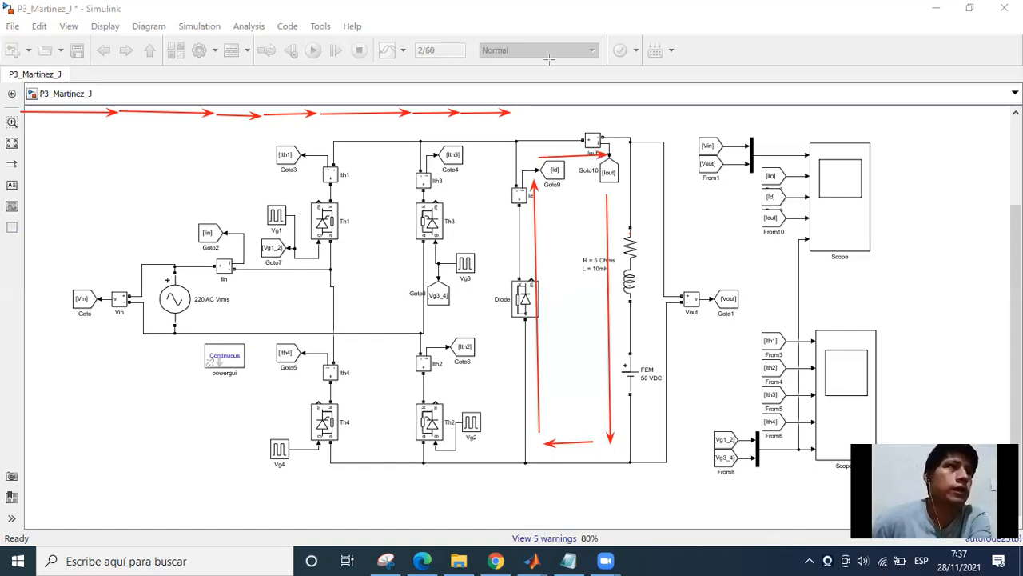
Erase the freewheeling loop arrows from the circuit model.
click(534, 249)
click(567, 445)
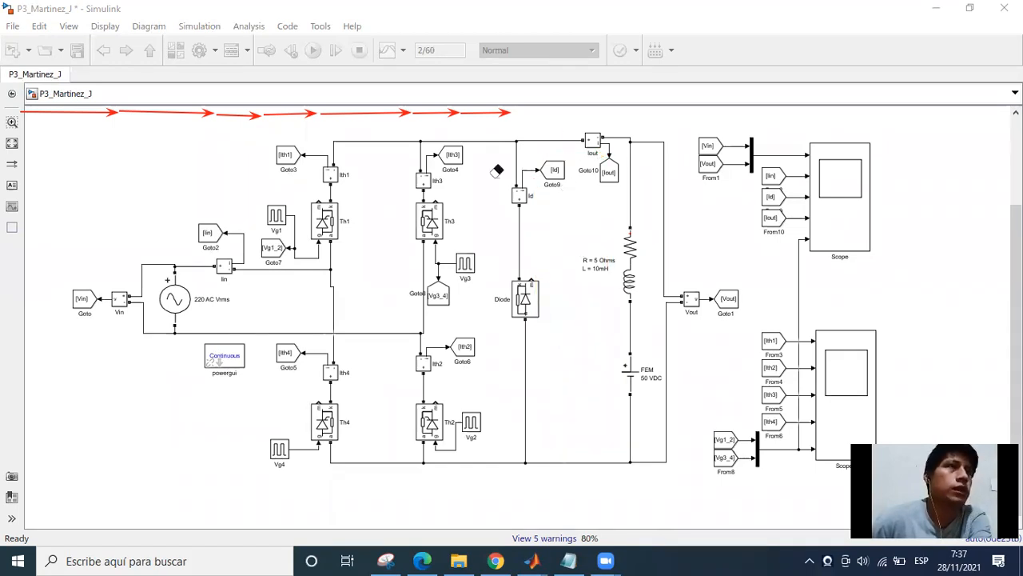
In Scope, bracket the interval after diode conduction with cursor 1 at about 0.010 s and cursor 2 at about 0.012 s.
click(529, 558)
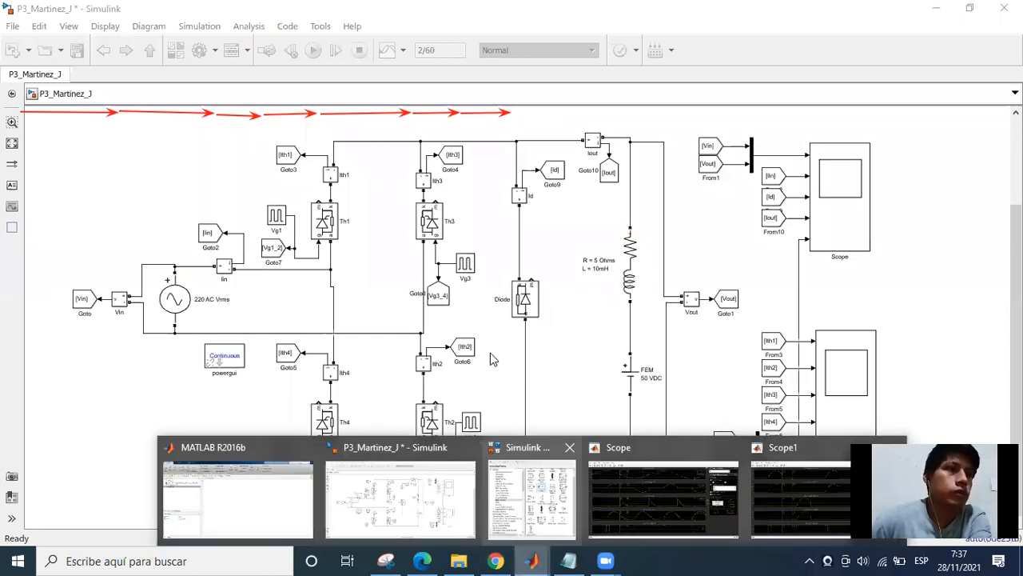
click(490, 354)
click(526, 552)
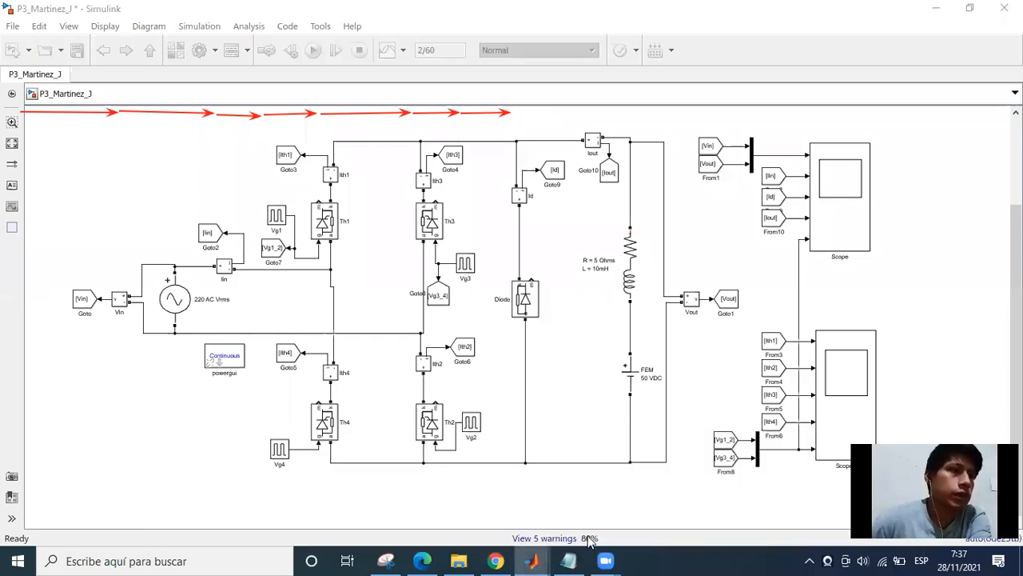
click(475, 339)
click(648, 511)
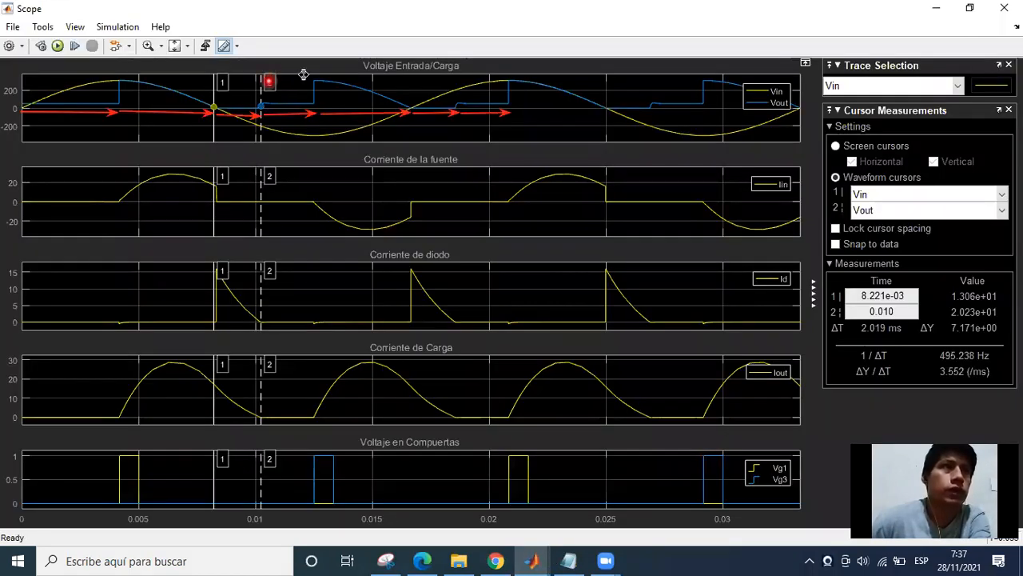
drag(310, 75, 313, 77)
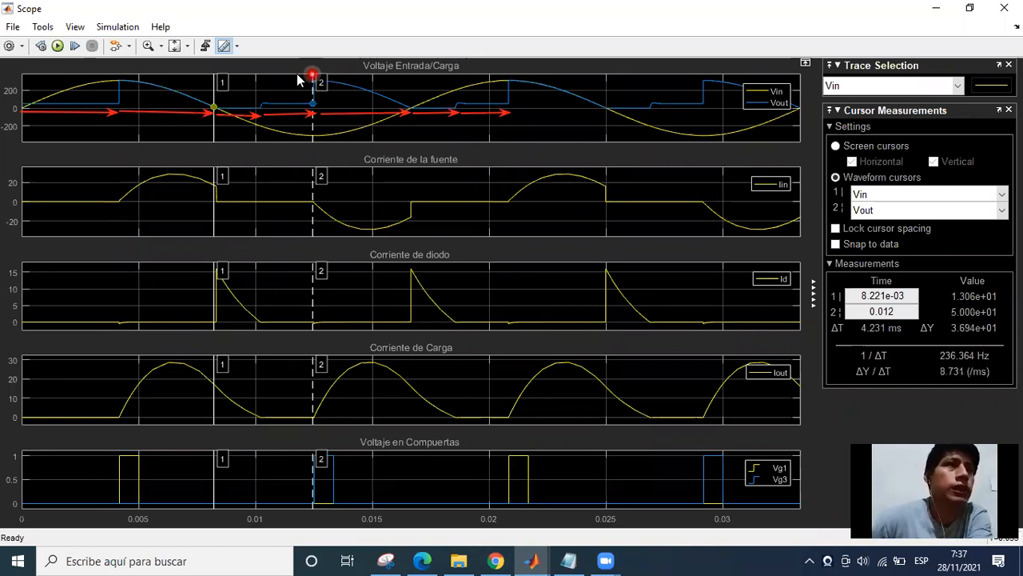
drag(218, 83, 263, 79)
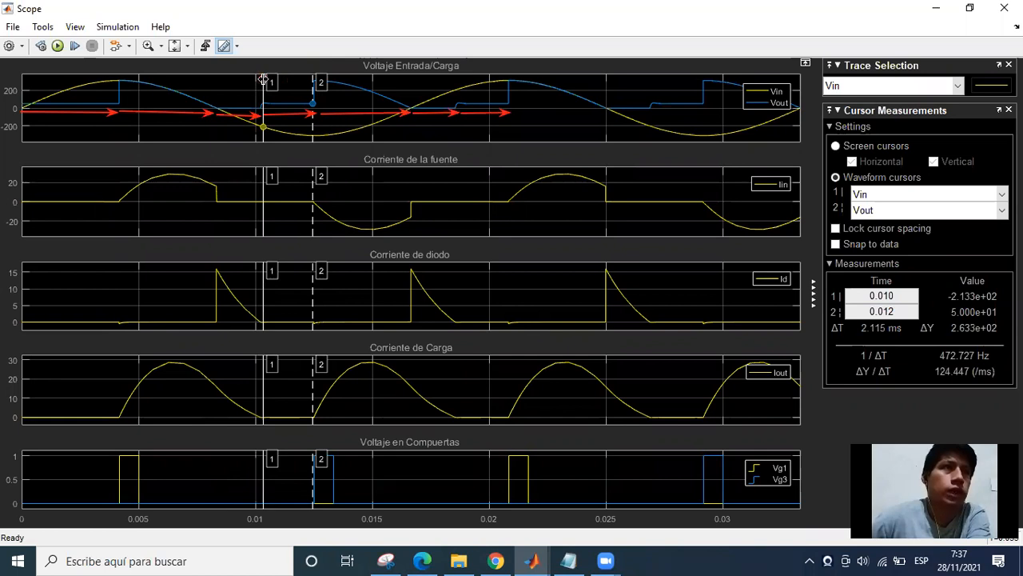
drag(262, 79, 259, 78)
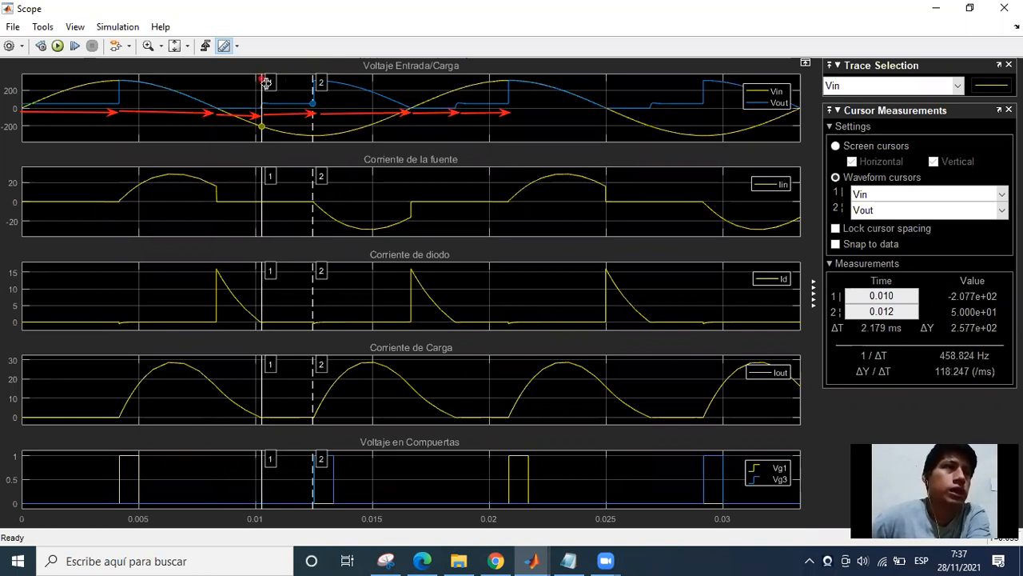
drag(262, 120, 260, 118)
Examine the gate, input/load voltage, source current, diode current and load current waveforms between the two Scope cursors.
click(302, 494)
click(281, 469)
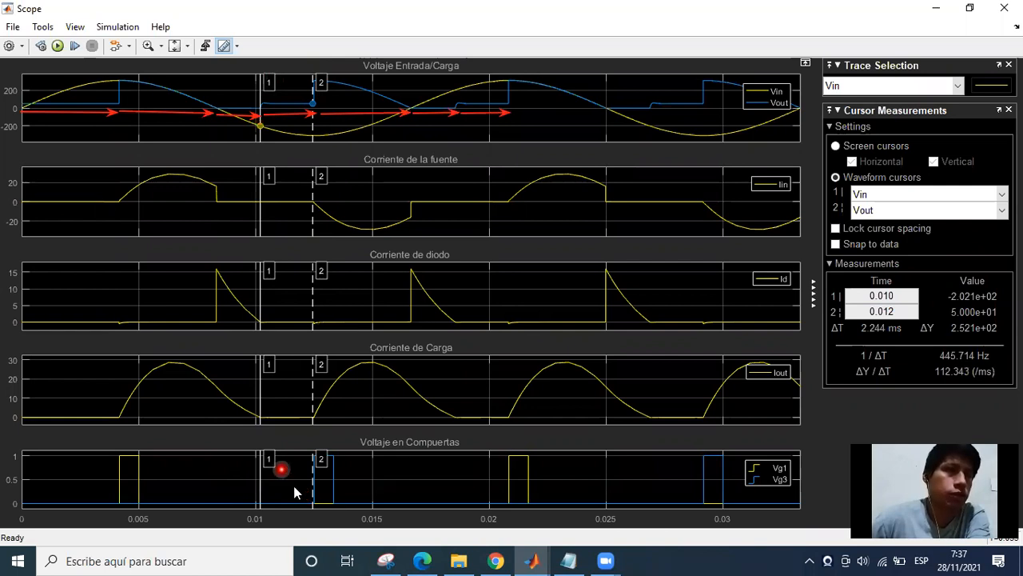
click(294, 485)
click(280, 483)
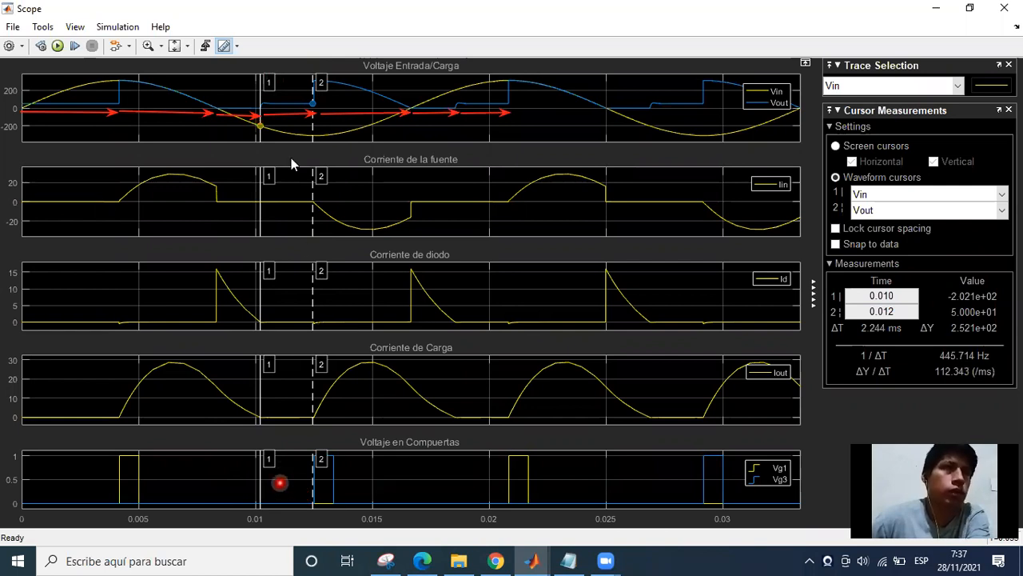
click(293, 115)
click(287, 196)
click(308, 203)
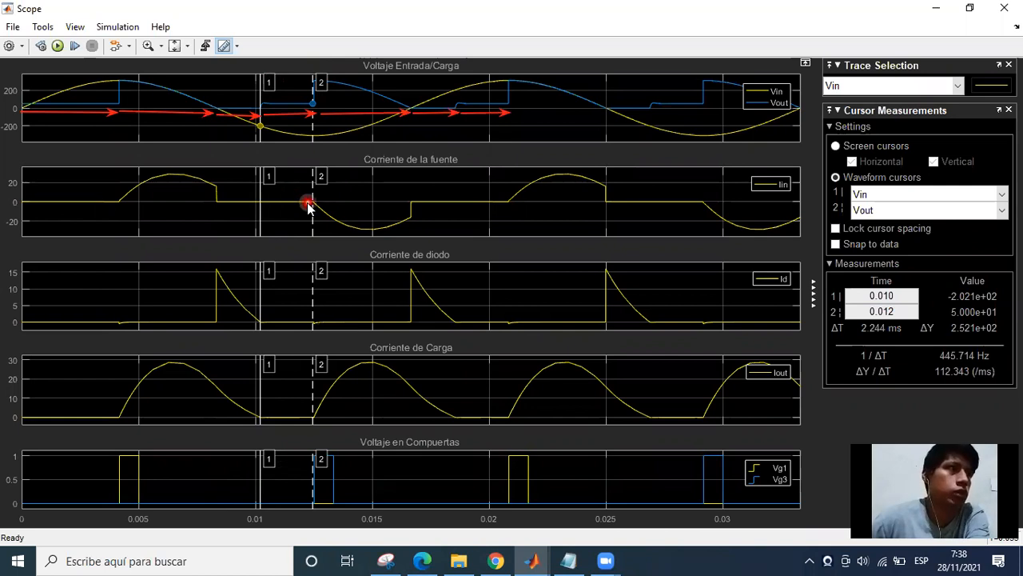
click(279, 319)
click(300, 322)
click(304, 324)
click(297, 390)
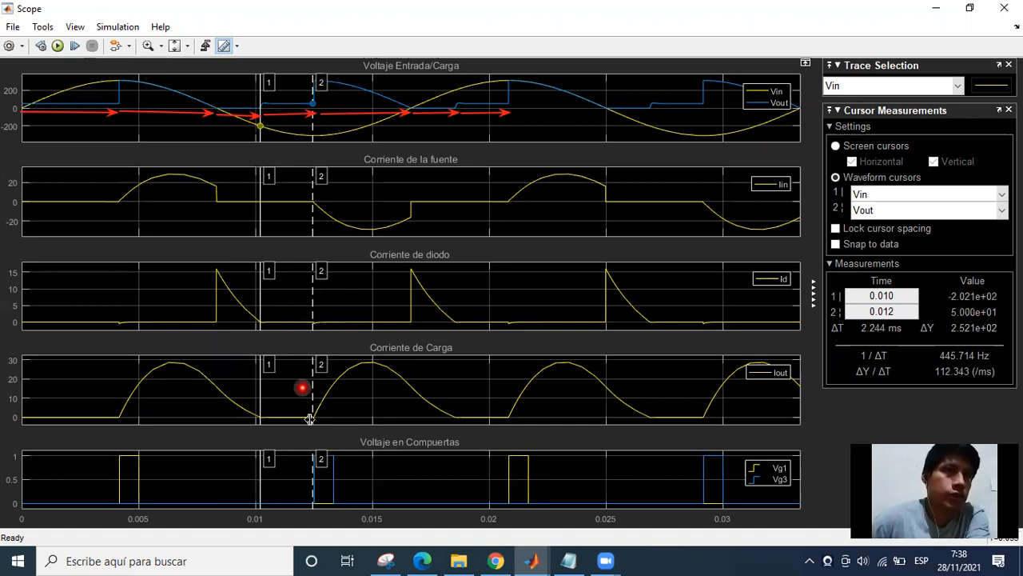
click(309, 419)
click(270, 422)
click(263, 432)
click(277, 427)
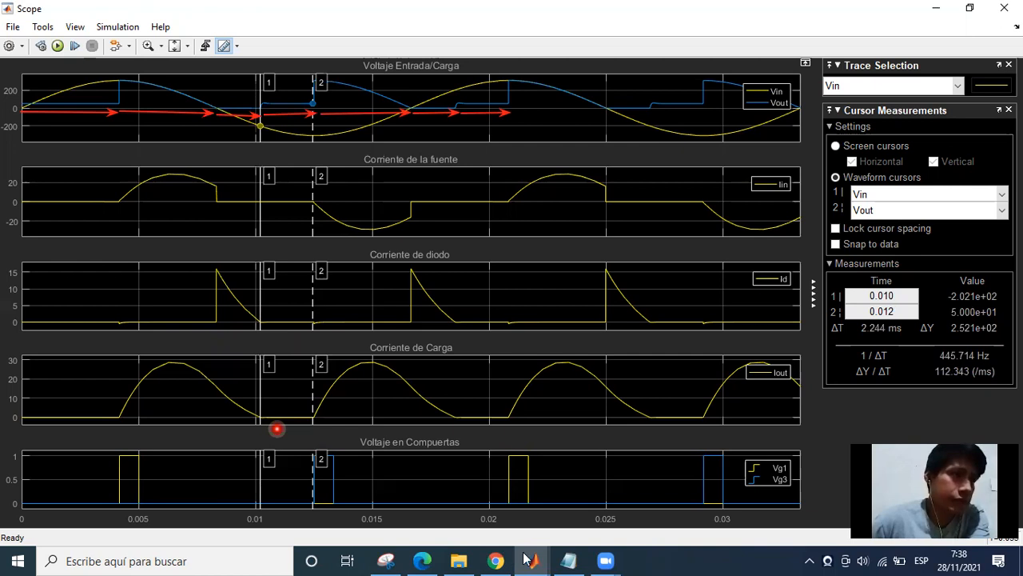
In Scope1, bracket the same interval on the thyristor currents with cursor 1 at 0.010 s and cursor 2 at 0.013 s.
click(234, 142)
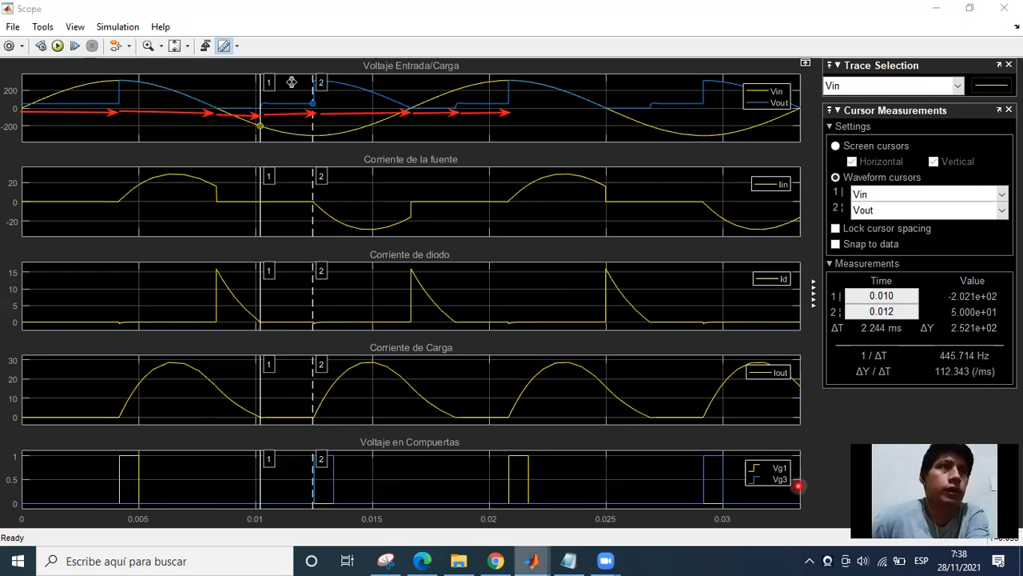
key(alt+Tab)
drag(303, 84, 312, 83)
click(216, 82)
click(244, 83)
click(257, 83)
click(244, 84)
drag(260, 85, 263, 85)
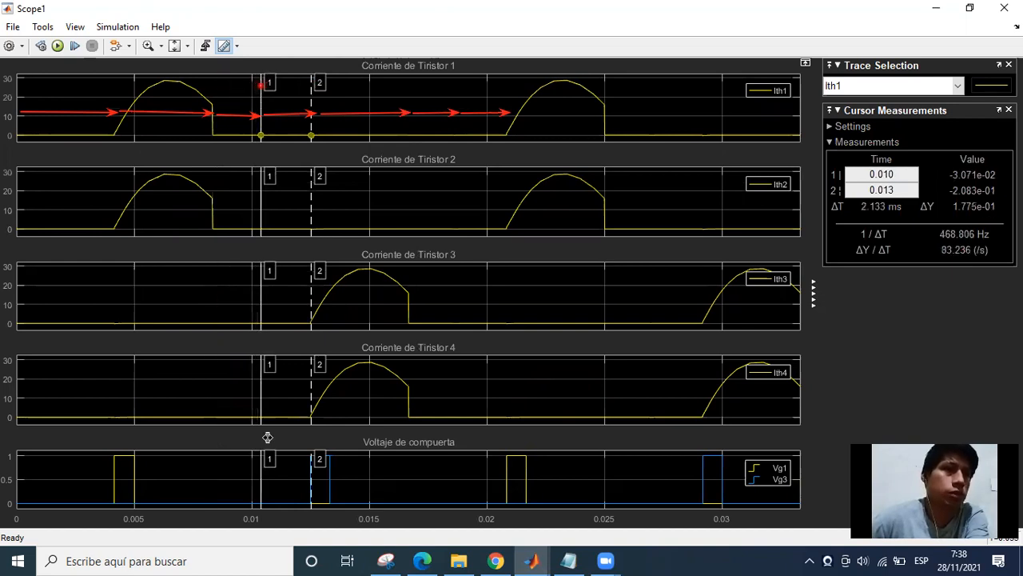
Check the thyristor currents and gate pulses between the Scope1 cursors and return to the circuit model.
click(307, 117)
click(272, 288)
click(286, 426)
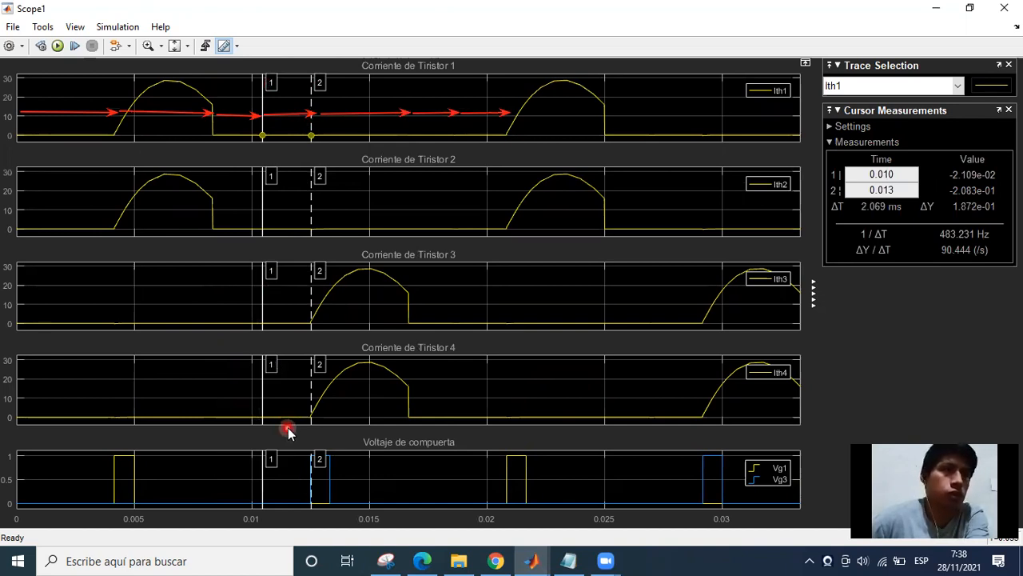
click(242, 404)
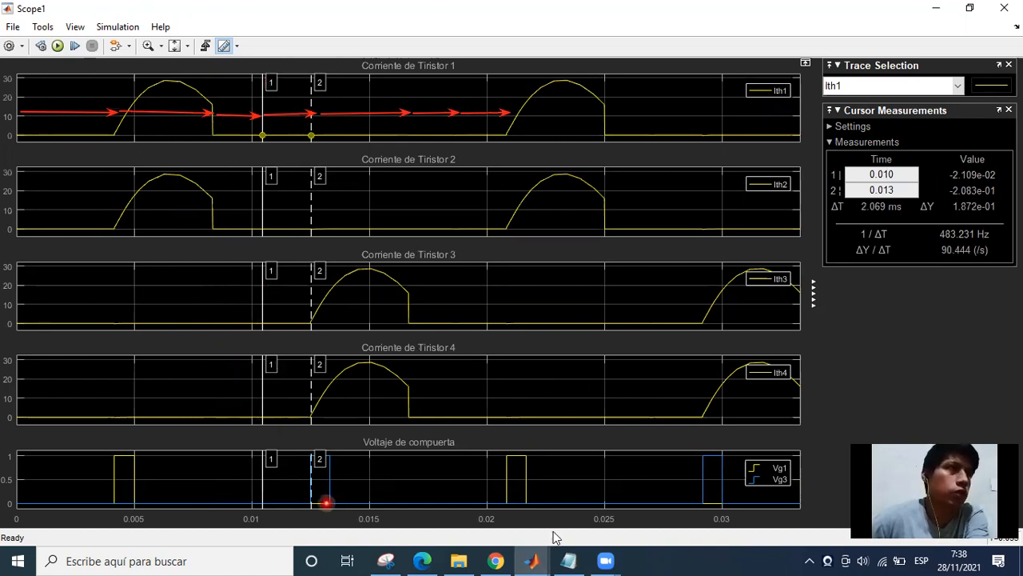
click(544, 558)
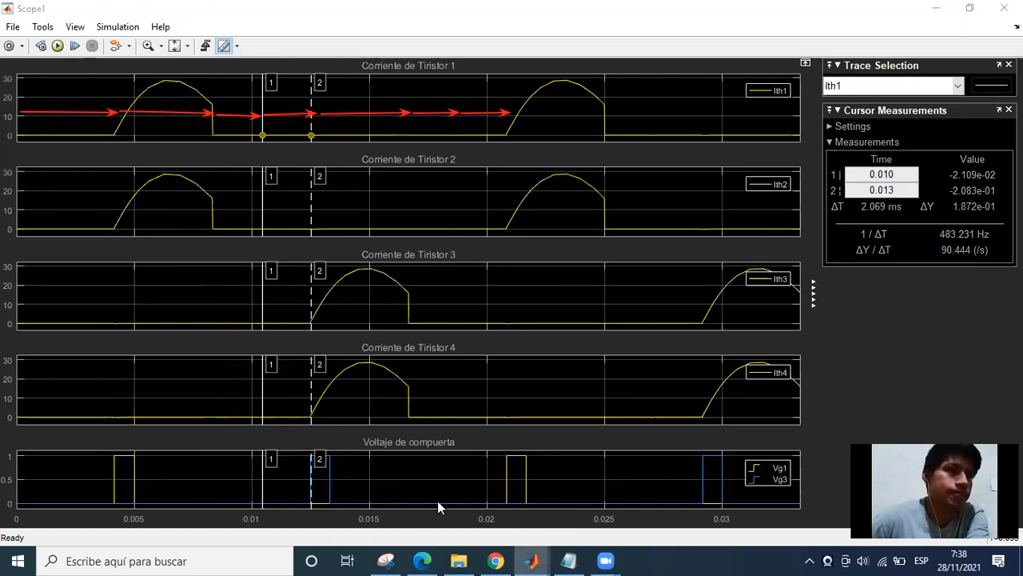
click(384, 496)
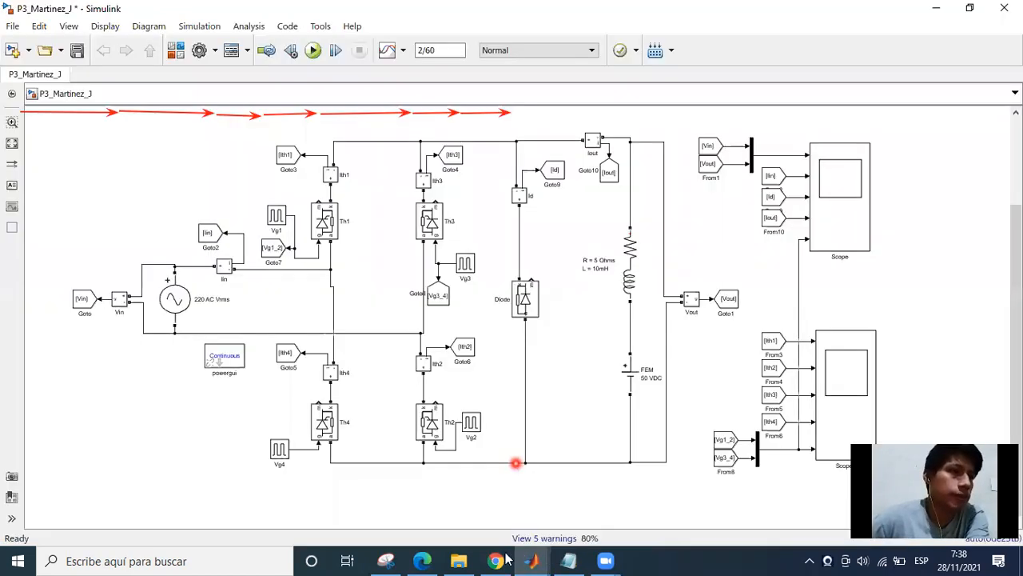
In Scope, move cursor 2 back to about 1.410 ms after cursor 1 to inspect the load voltage before the second gate pulse.
click(525, 554)
click(635, 495)
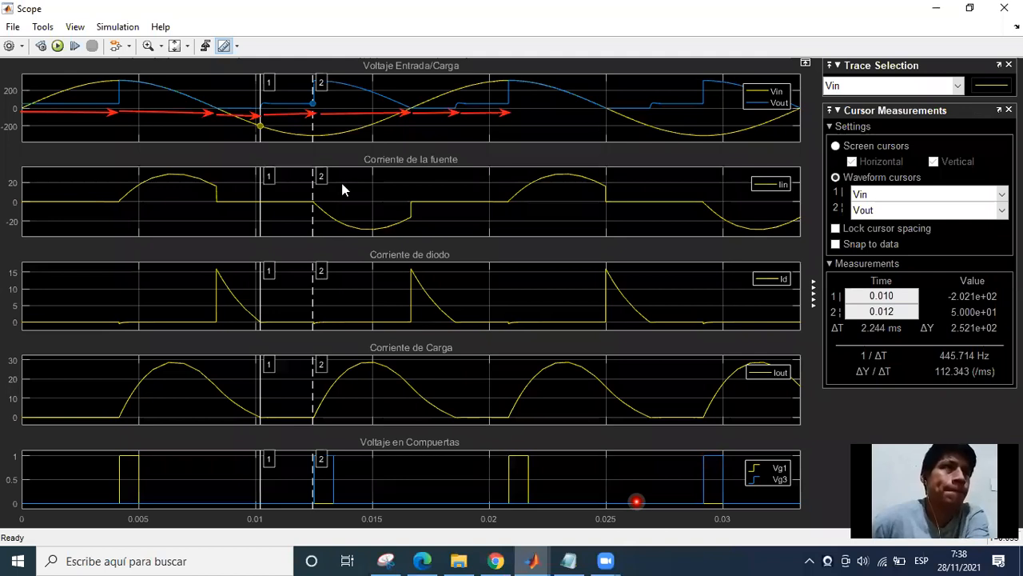
click(321, 80)
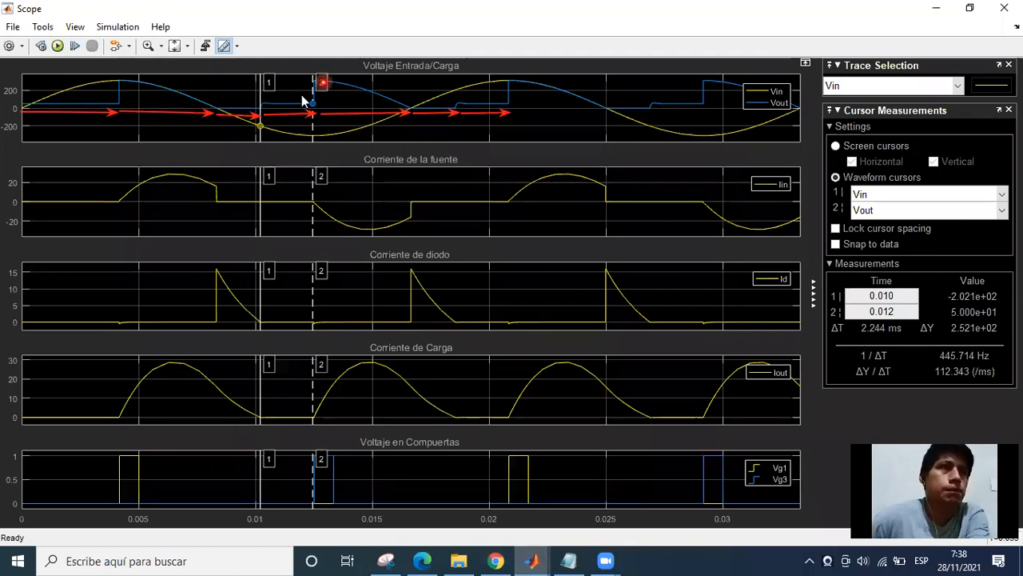
drag(322, 84, 294, 86)
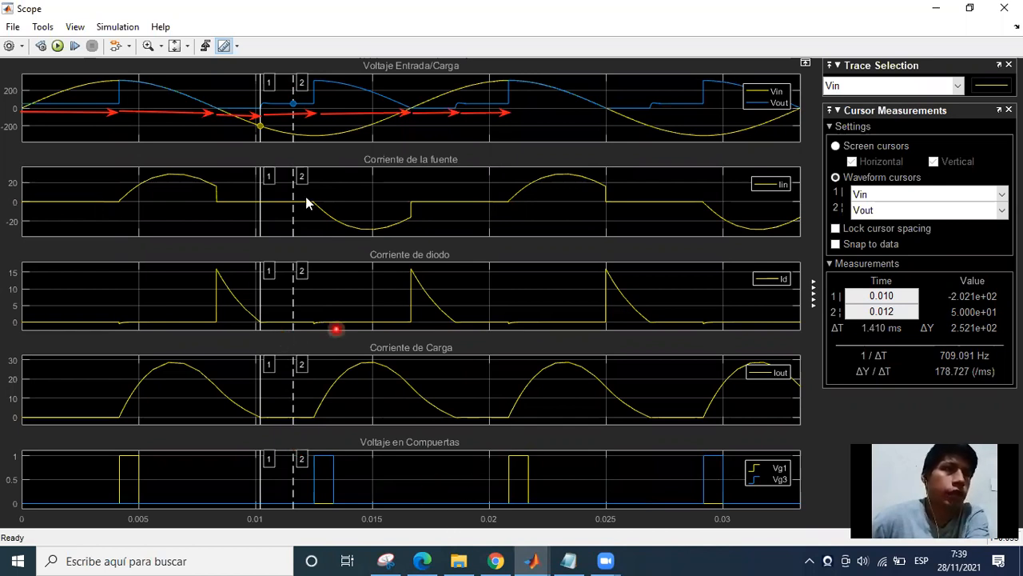
Switch to the circuit model and examine the RL load branch with the 50 VDC FEM.
click(449, 516)
click(608, 257)
click(668, 238)
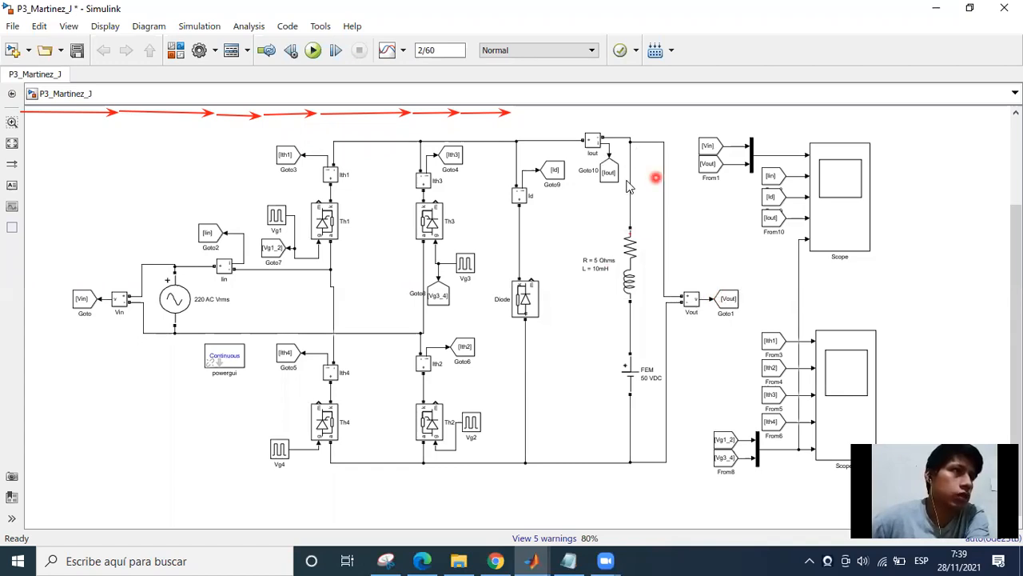
click(621, 254)
click(619, 184)
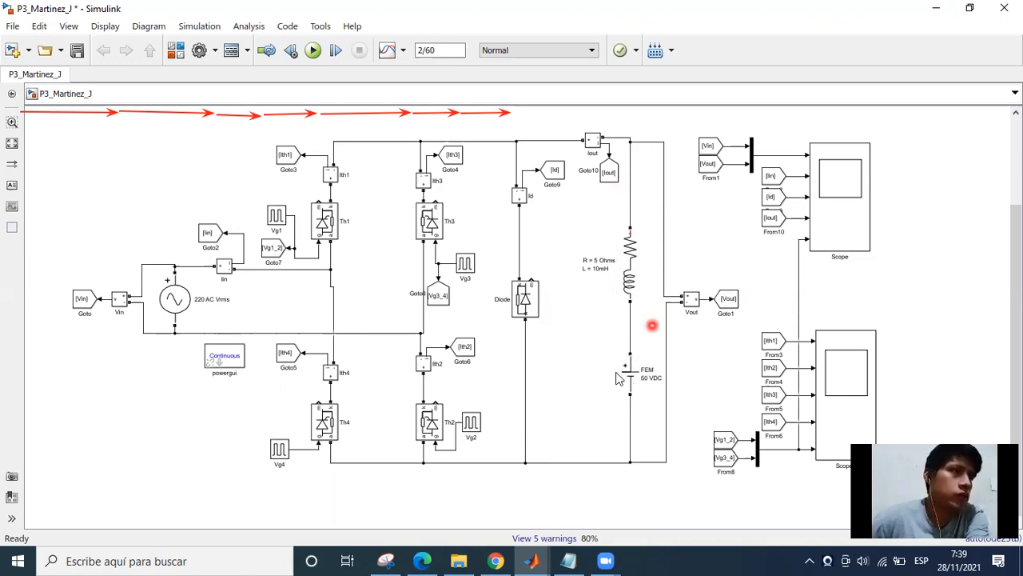
In Scope, bracket the negative half-cycle conduction interval with cursor 1 at 0.013 s and cursor 2 at 0.017 s.
click(661, 495)
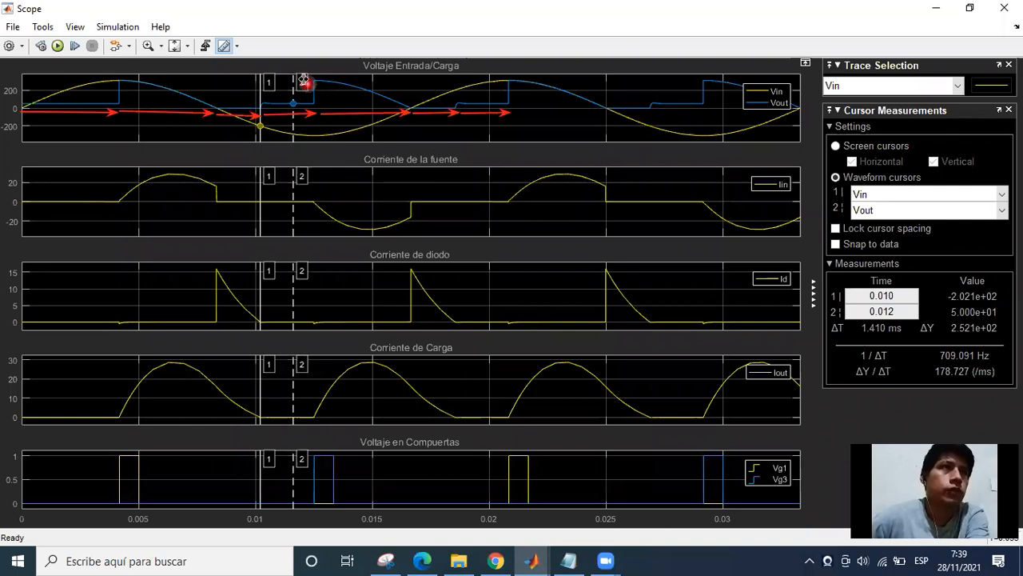
drag(308, 79, 317, 82)
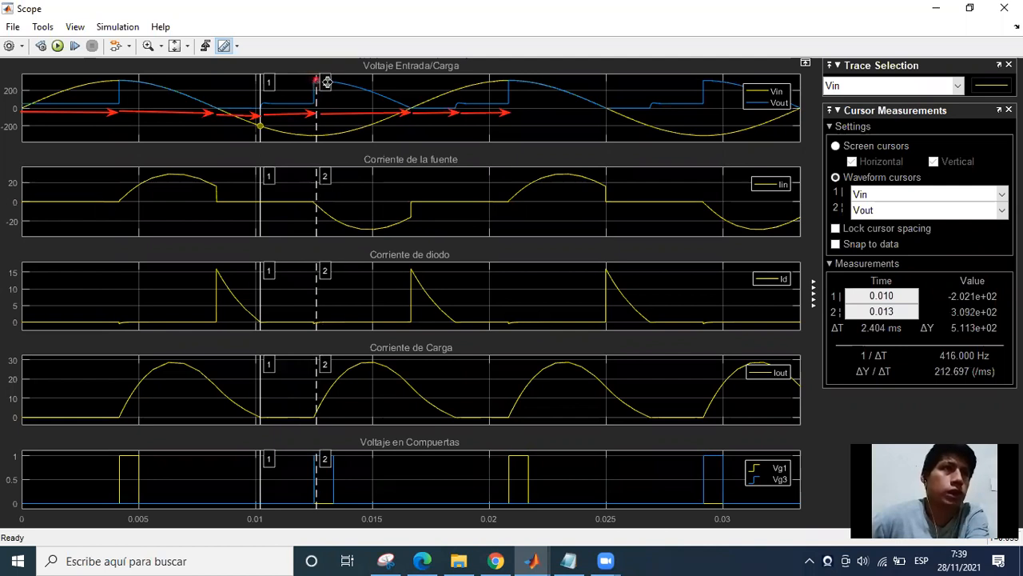
drag(399, 83, 411, 84)
click(292, 94)
drag(305, 83, 312, 83)
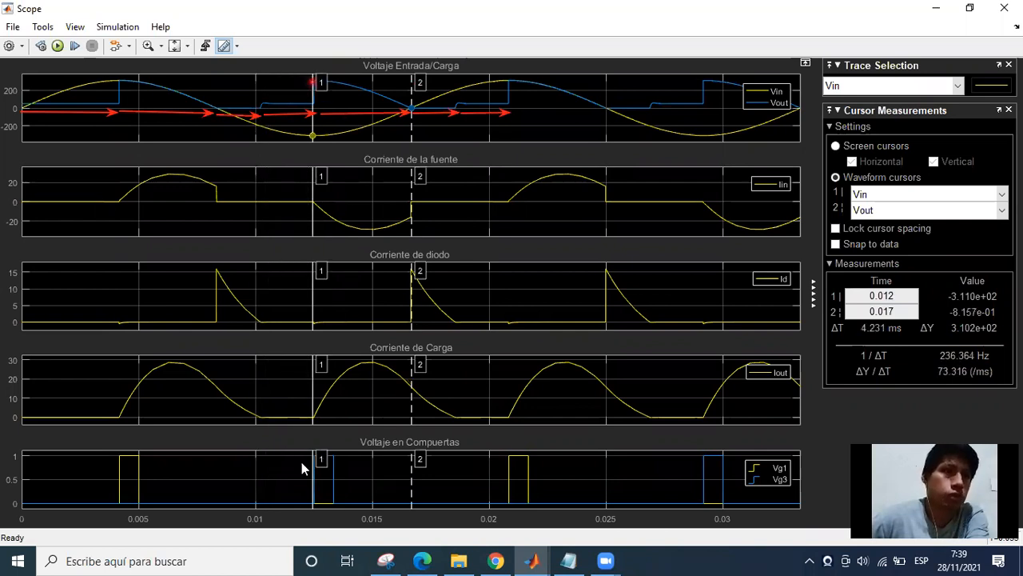
drag(311, 496, 312, 488)
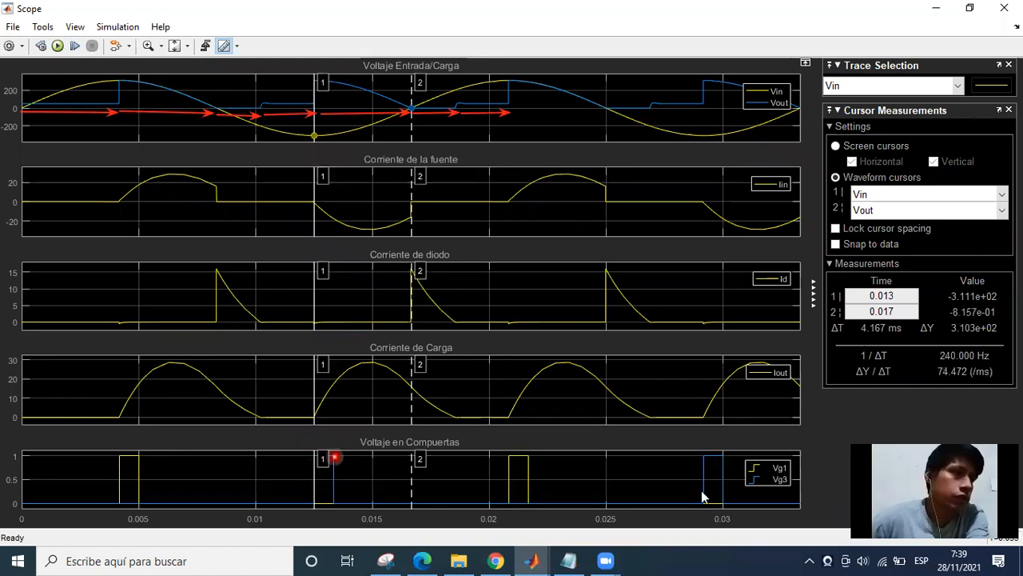
Check thyristor Th4 in the circuit model and return to Scope to examine the waveforms between the cursors.
click(385, 493)
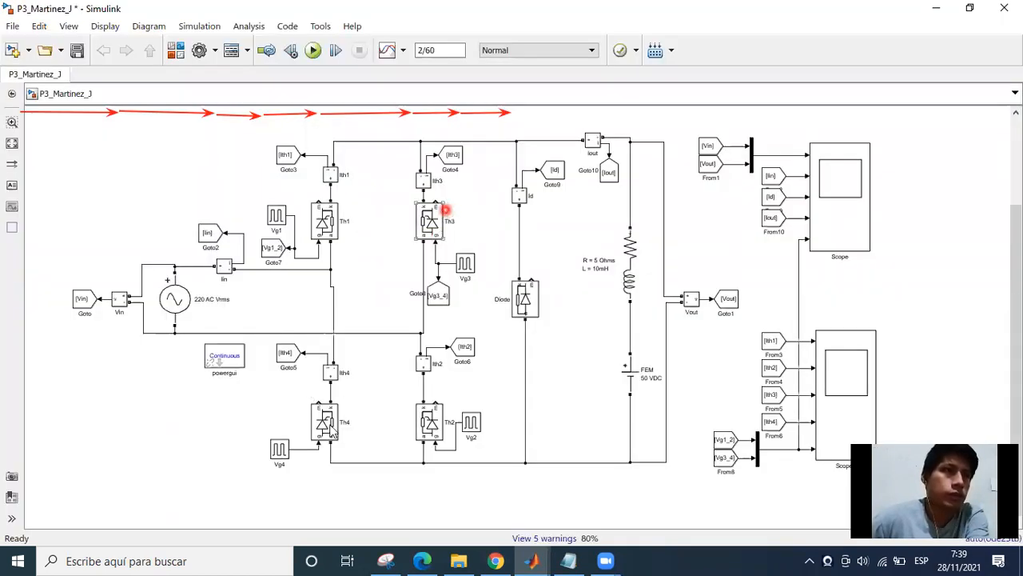
click(537, 557)
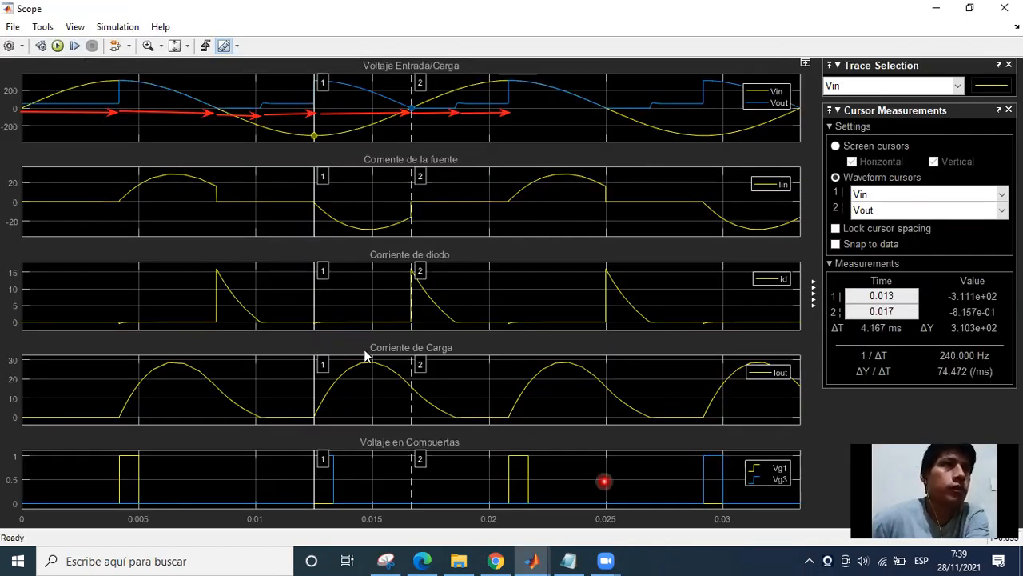
click(295, 97)
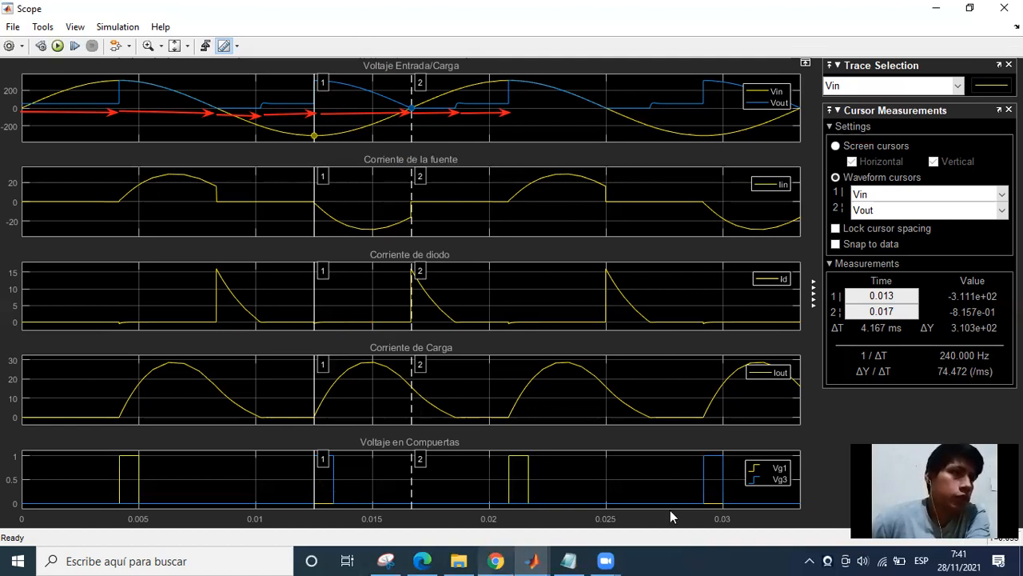
In Scope1, bracket the conduction of thyristors 3 and 4 with cursor 1 at about 0.012 s and cursor 2 at about 0.017 s.
click(783, 497)
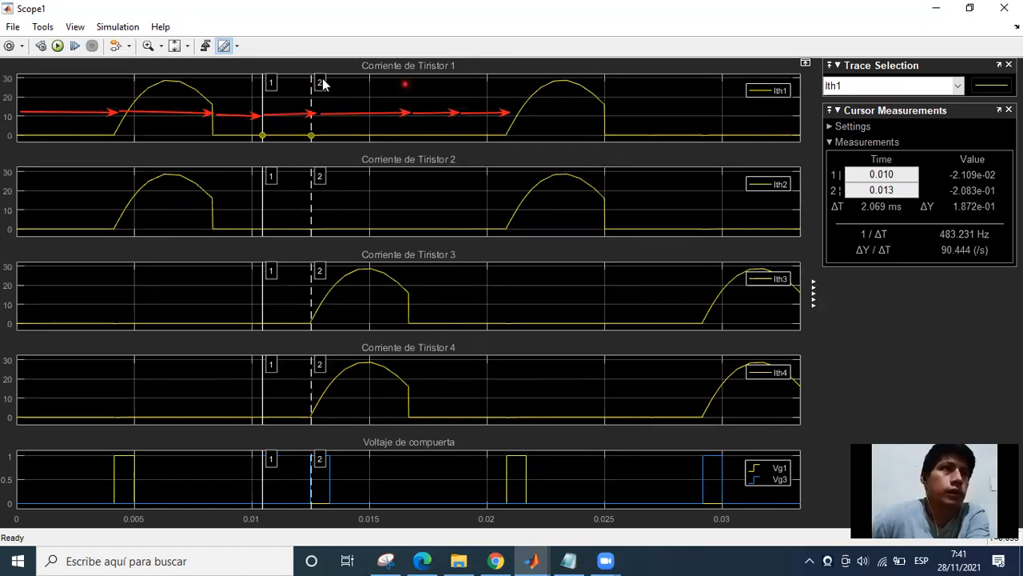
drag(319, 85, 413, 100)
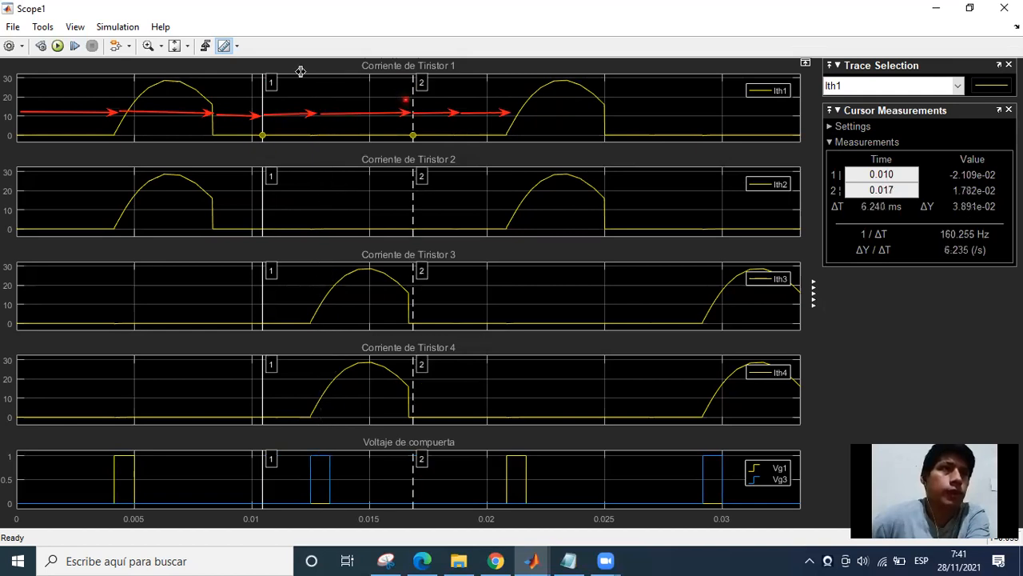
drag(270, 82, 309, 97)
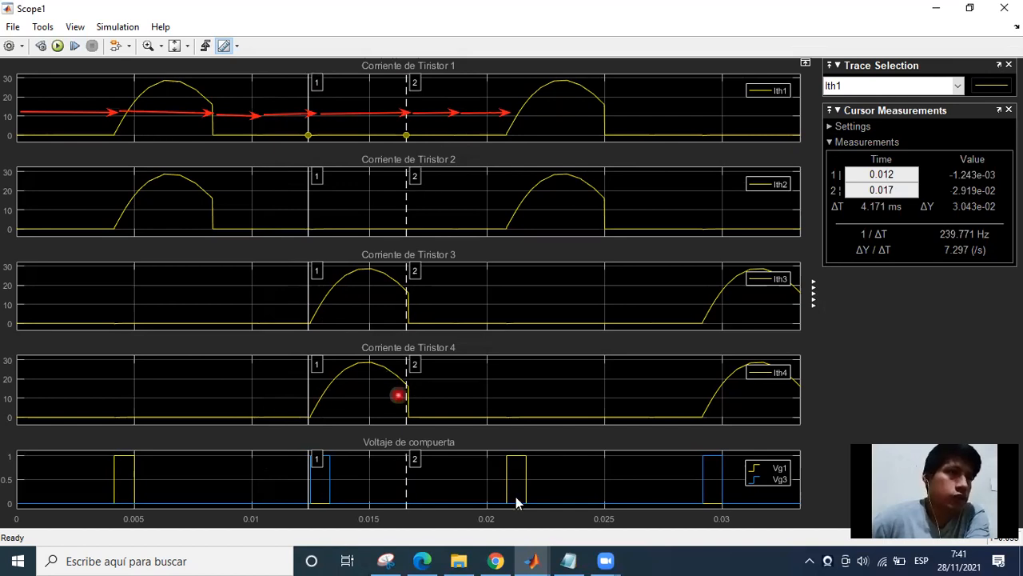
Switch to the circuit model and draw arrows tracing the negative half-cycle current from the source through Th3, the load and Th4 back.
click(533, 561)
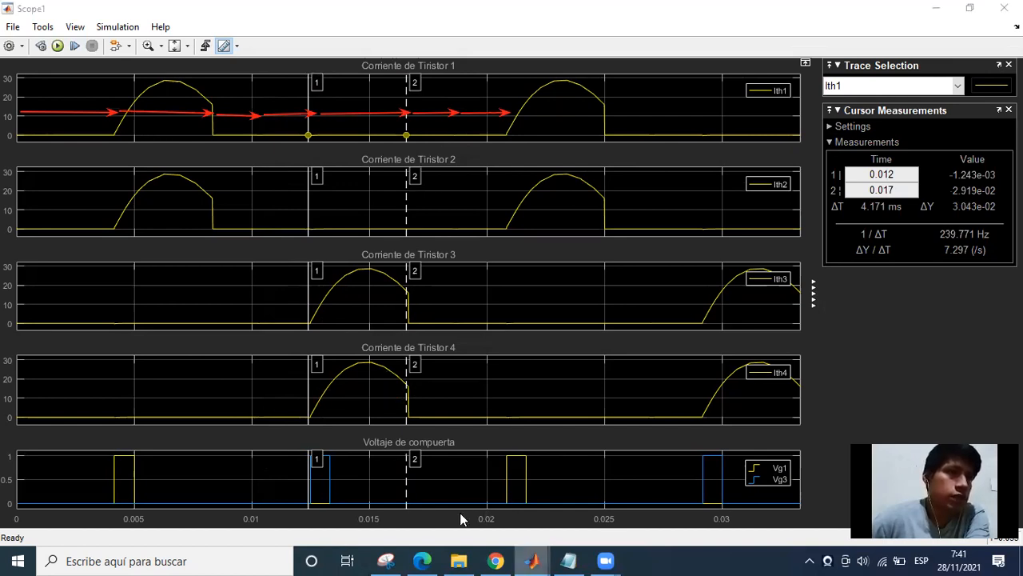
click(453, 515)
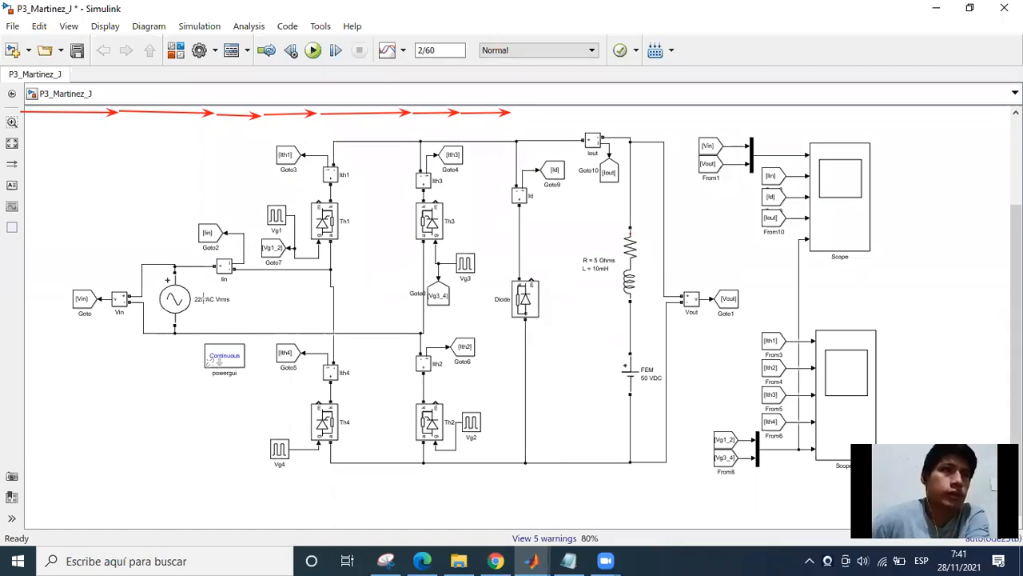
drag(190, 325, 215, 324)
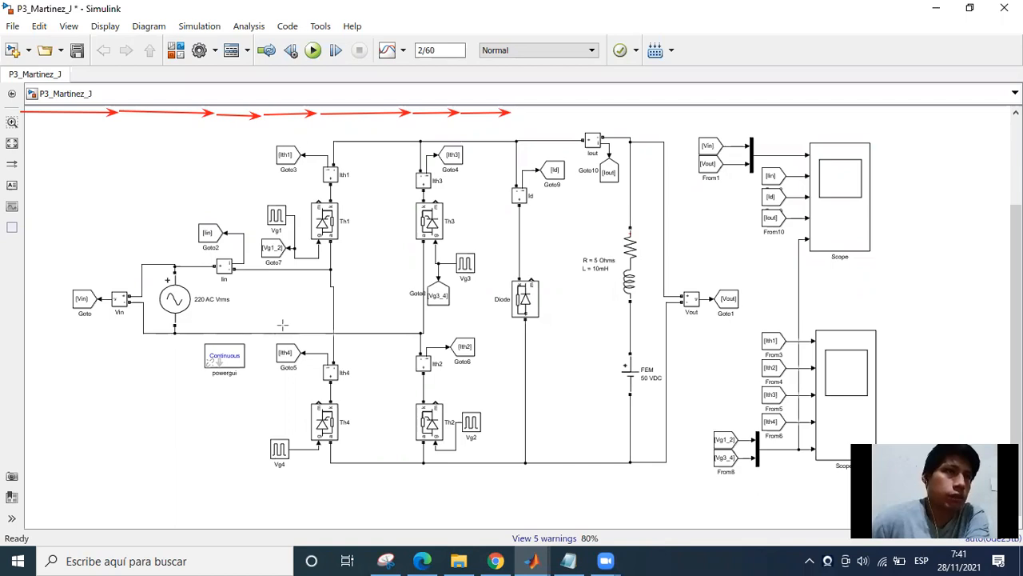
drag(430, 321, 397, 323)
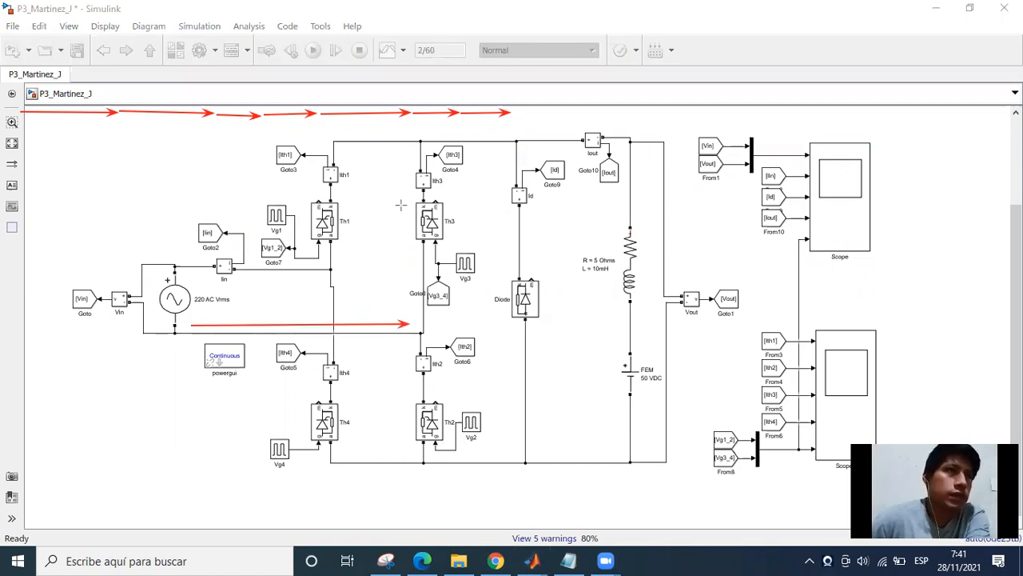
mouse_move(413, 307)
mouse_down()
mouse_move(408, 145)
mouse_move(614, 151)
mouse_up()
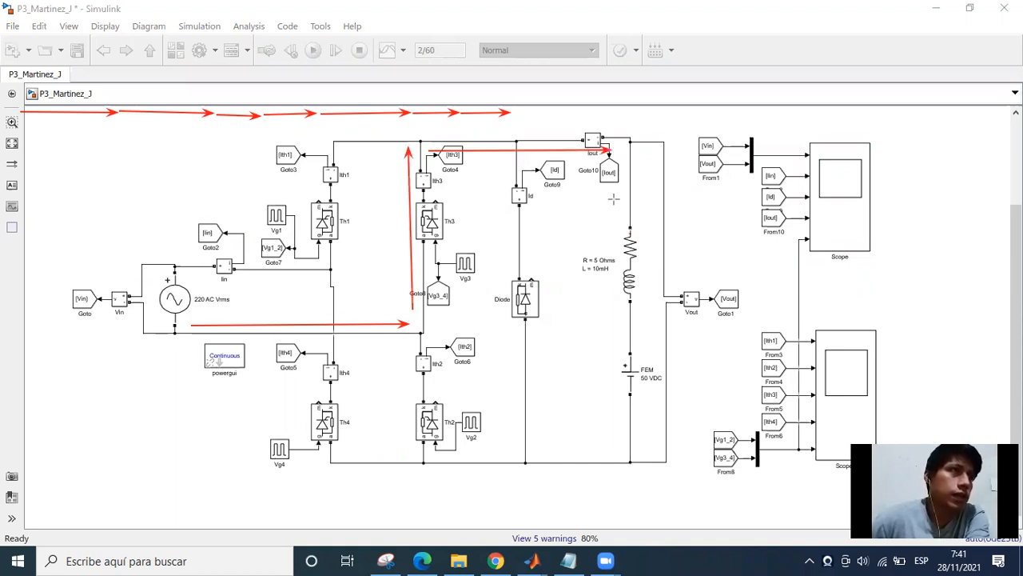
drag(613, 189, 611, 400)
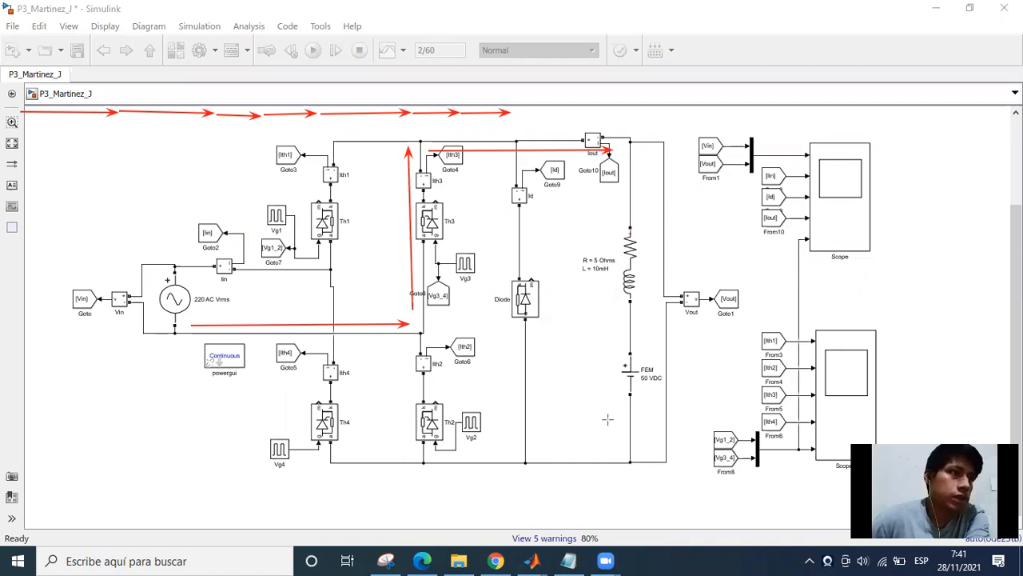
drag(613, 451, 614, 450)
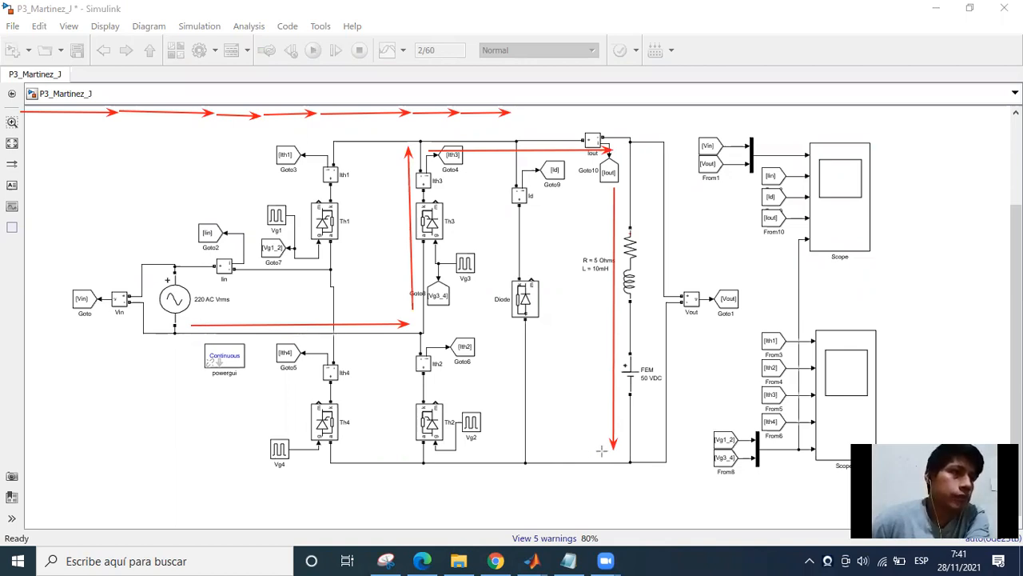
drag(614, 450, 526, 457)
drag(345, 455, 221, 280)
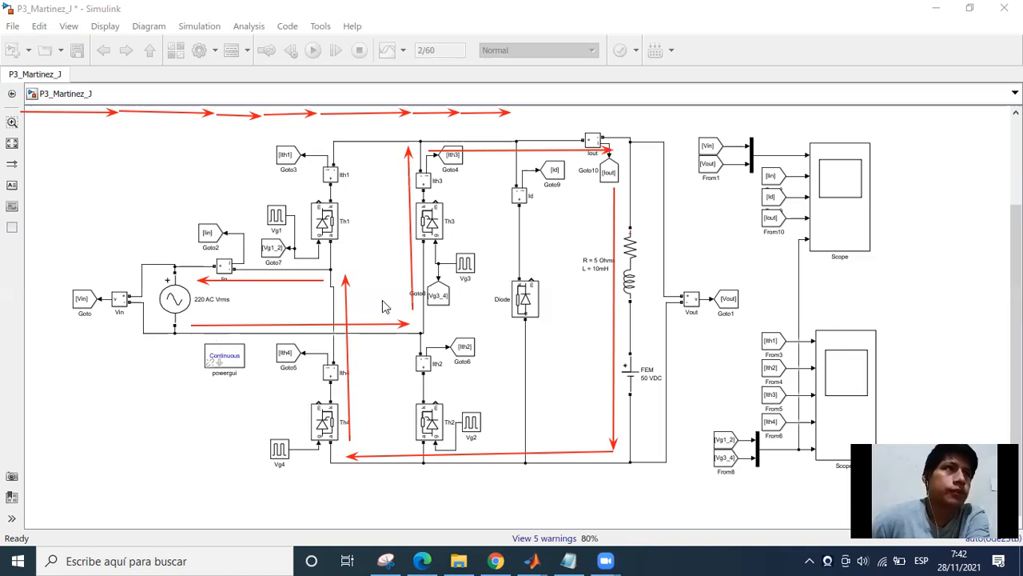
Review the traced current path from the source through thyristor Th3, the RL load with FEM and thyristor Th4.
click(147, 326)
click(172, 324)
click(194, 318)
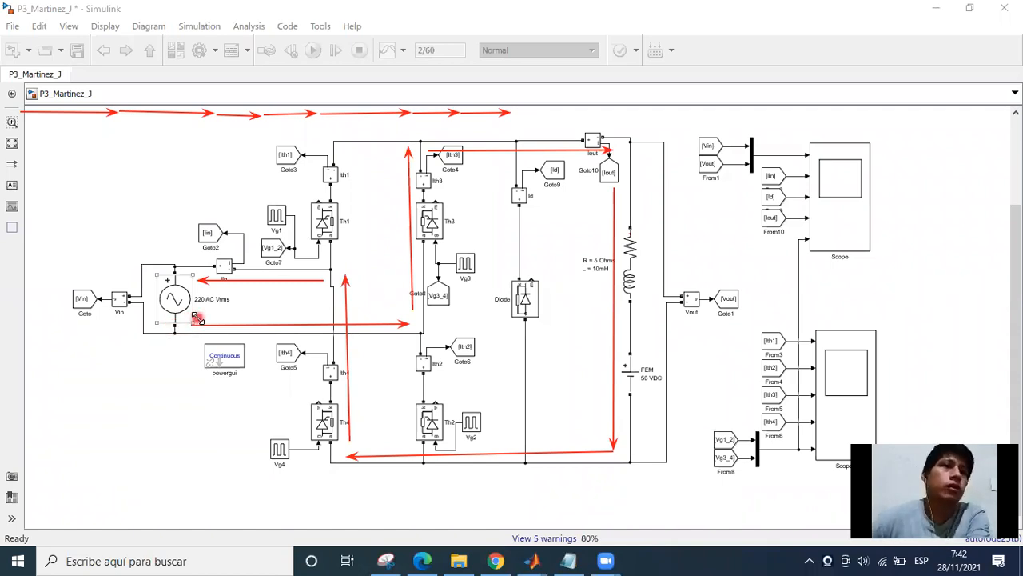
click(205, 322)
click(429, 222)
click(408, 337)
click(421, 179)
click(576, 200)
click(609, 172)
click(416, 304)
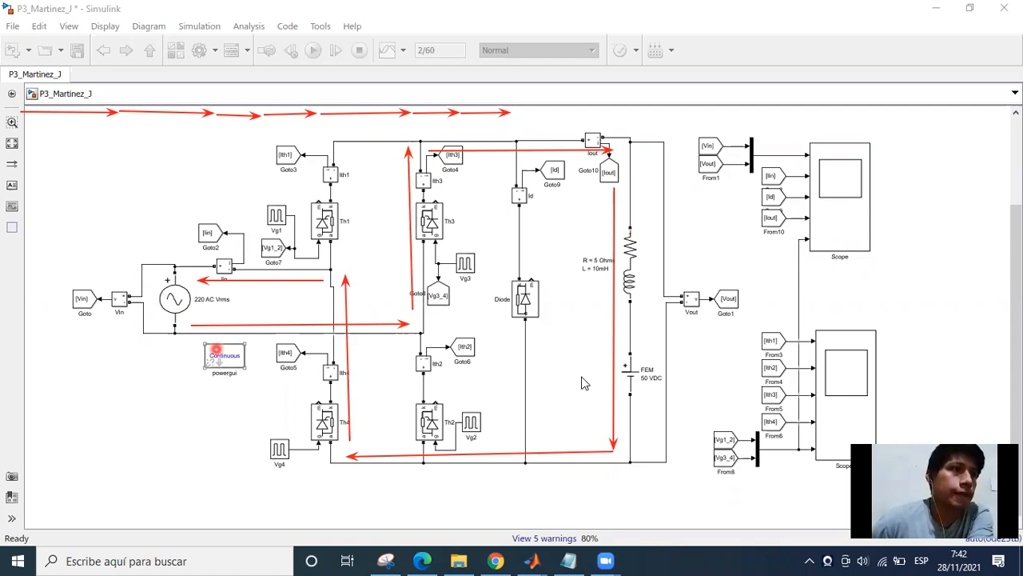
click(577, 342)
click(190, 279)
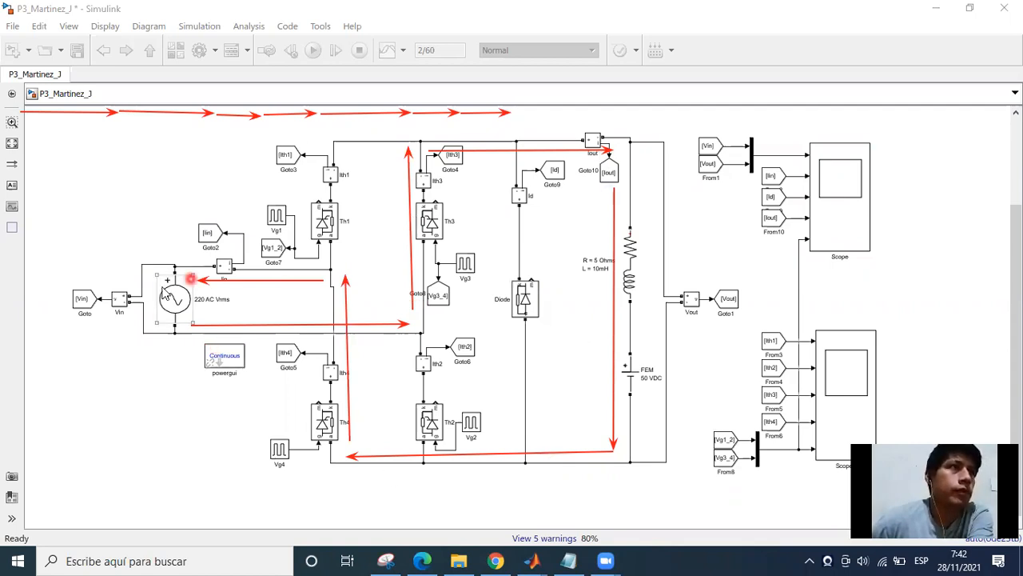
Erase the current-path arrows on the circuit and the last interval arrow of the row above it.
click(514, 74)
mouse_move(505, 100)
mouse_down()
mouse_move(416, 243)
mouse_move(301, 287)
mouse_move(307, 359)
mouse_move(539, 457)
mouse_move(616, 354)
mouse_up()
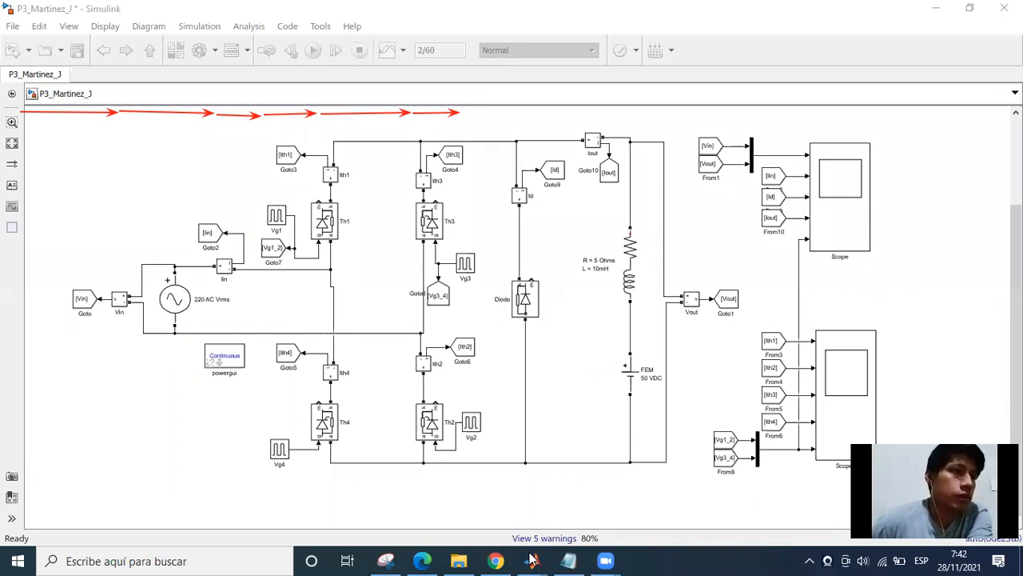
In Scope, bracket the second diode conduction interval with cursor 1 at 0.017 s and cursor 2 at 0.019 s and examine its waveforms.
key(alt+Tab)
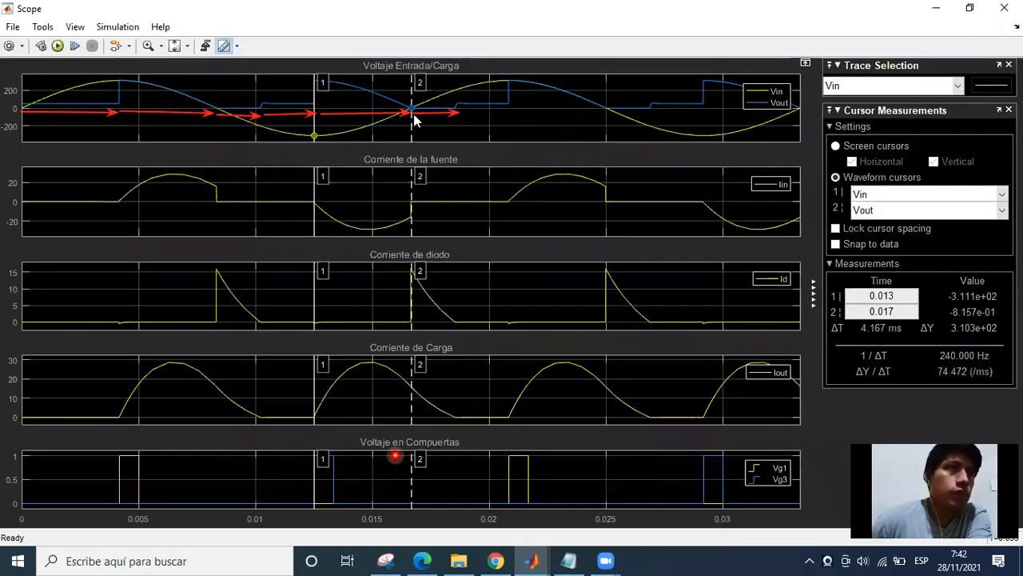
drag(422, 84, 462, 83)
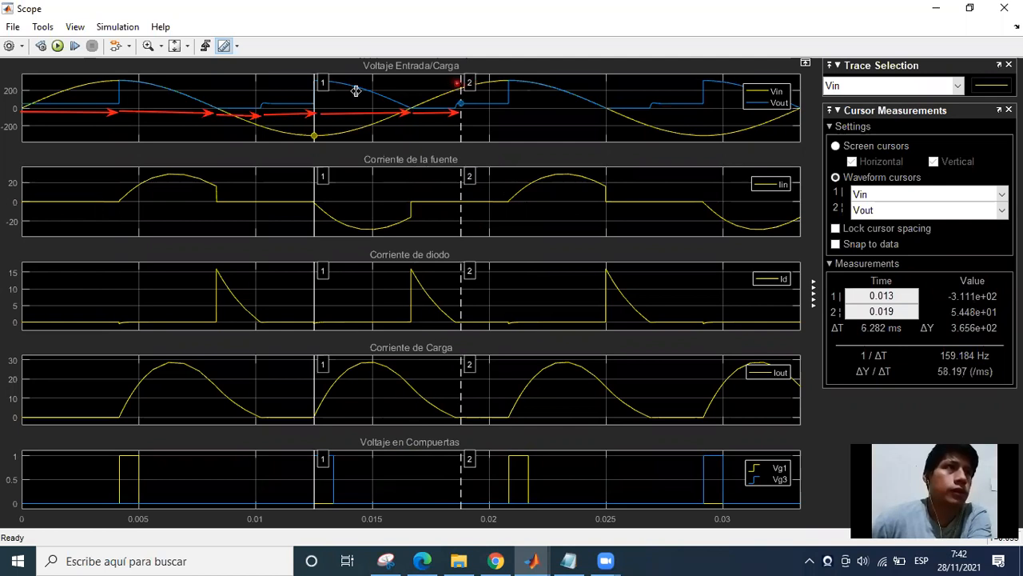
click(330, 90)
drag(364, 88, 410, 88)
click(419, 254)
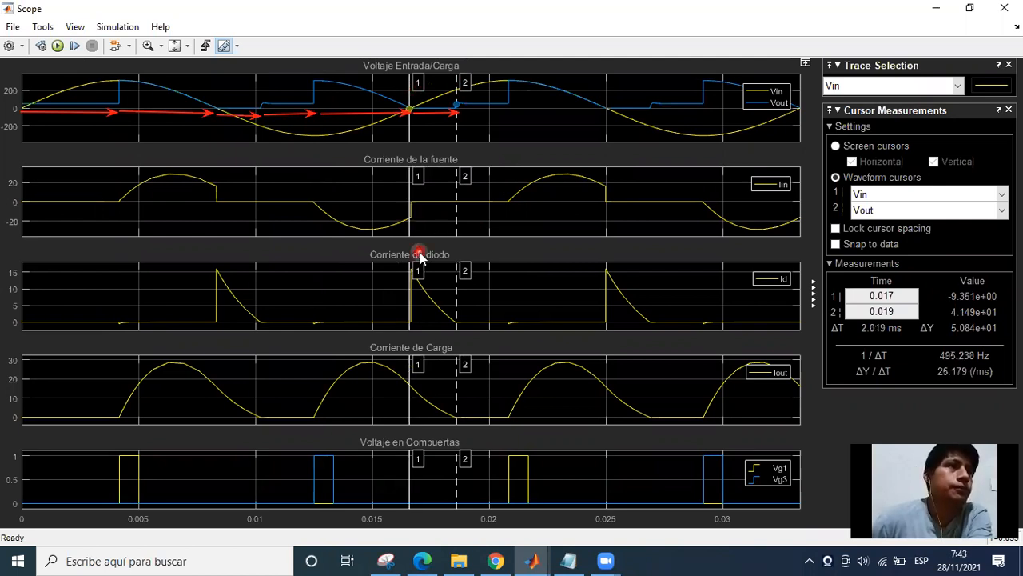
click(477, 170)
click(415, 110)
click(416, 110)
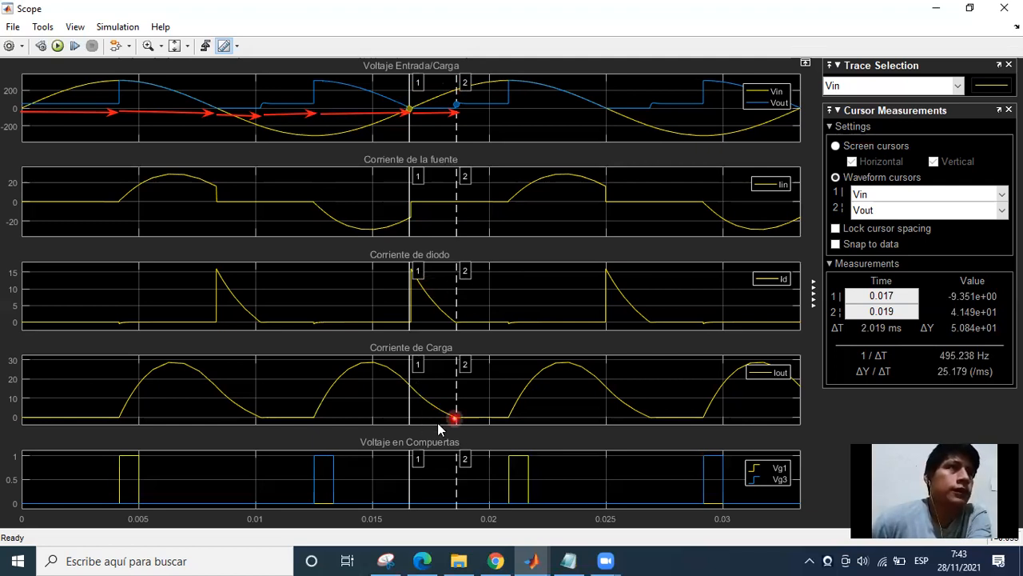
Move cursor 2 to 0.018 s, inside the diode conduction interval, and read the load voltage Vout there.
drag(466, 82, 430, 127)
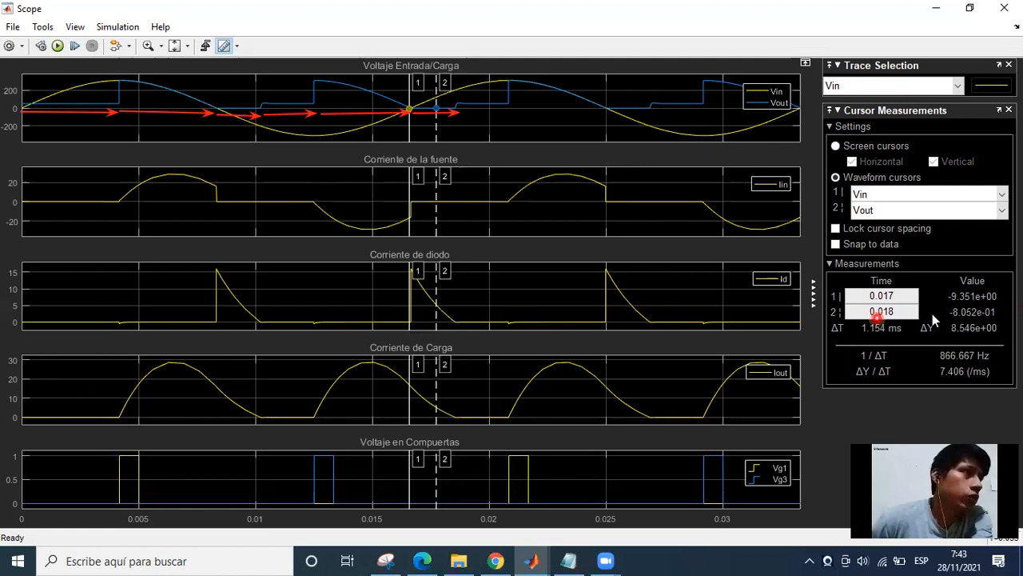
click(964, 315)
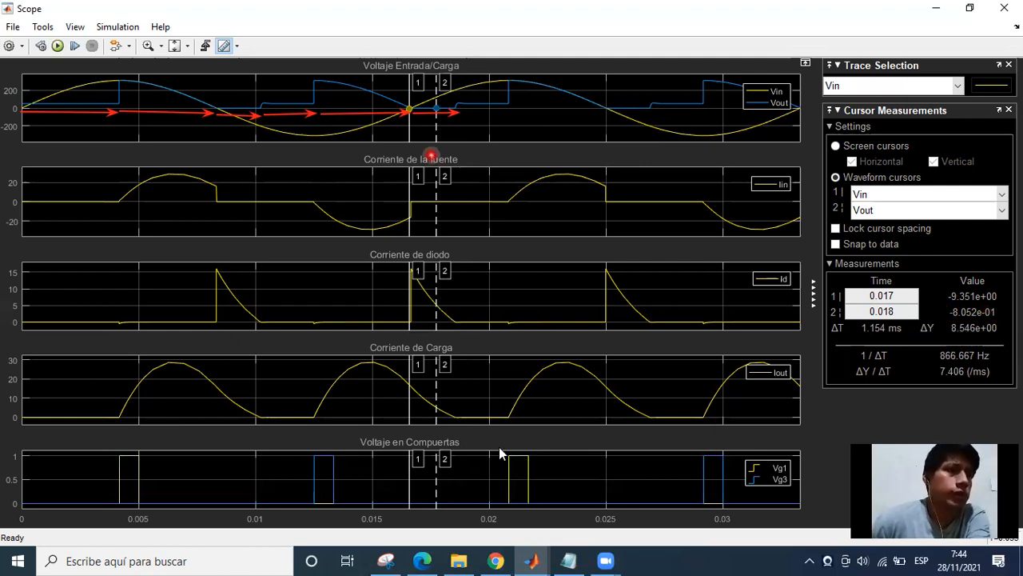
Switch to the circuit model, fit the whole circuit in view and check the load branch with the Iout and Vout measurements.
click(588, 549)
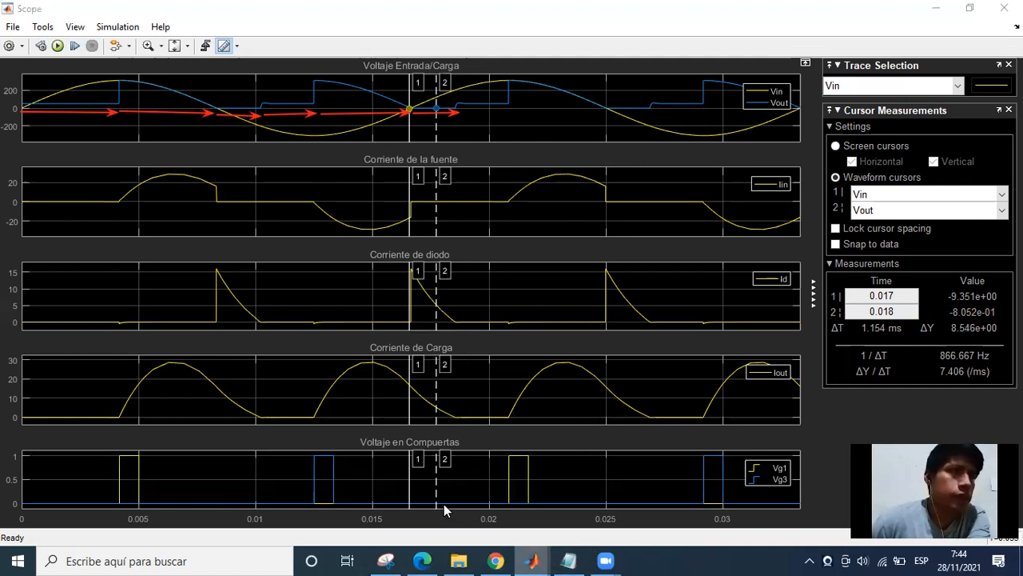
click(399, 499)
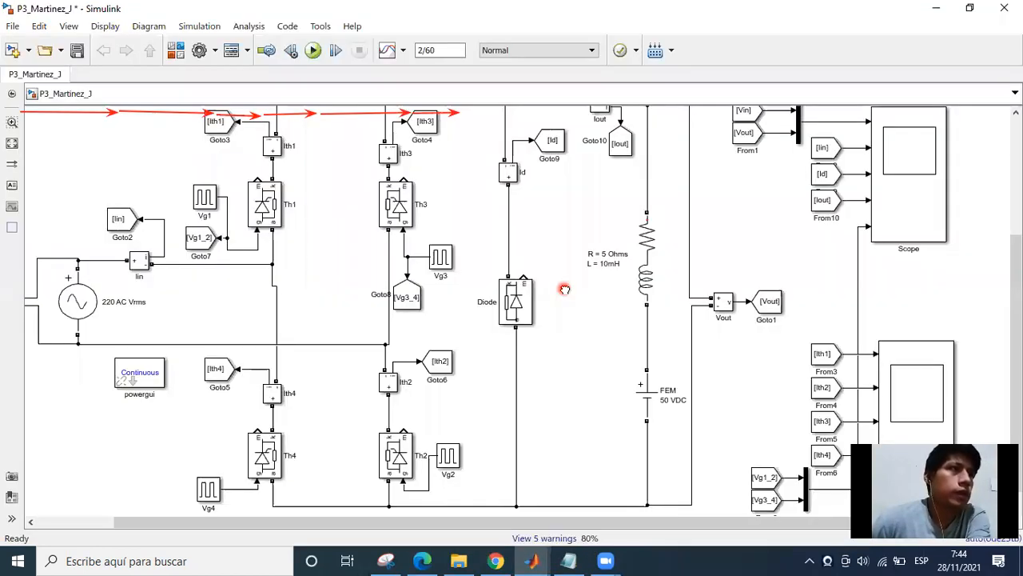
scroll(564, 290, down, 1)
click(614, 179)
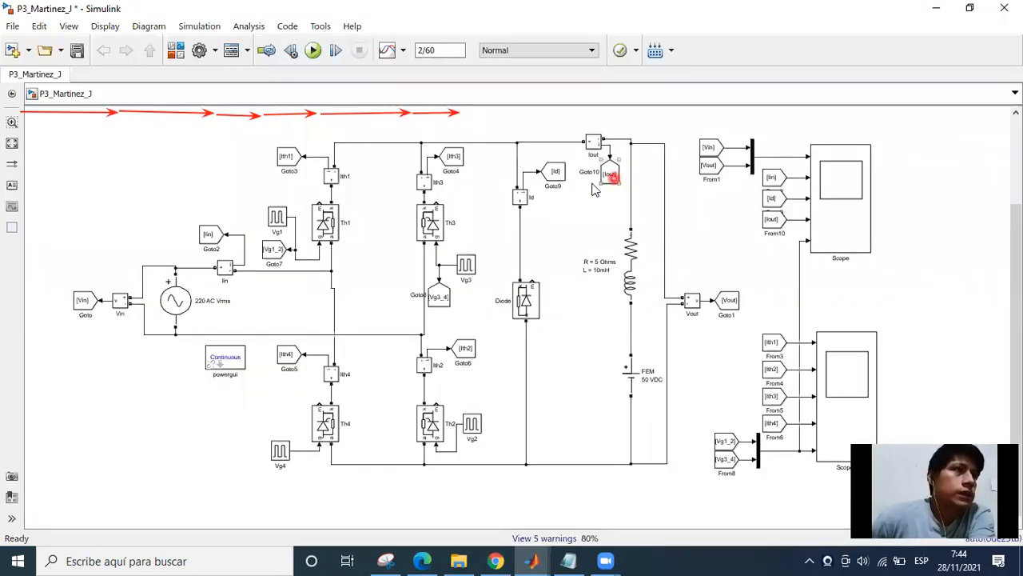
click(703, 325)
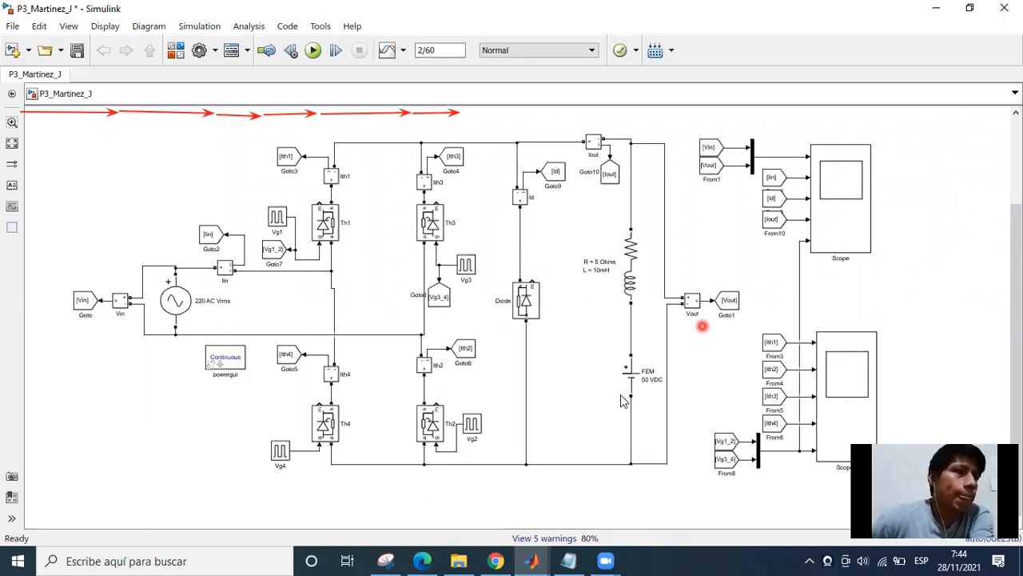
In Scope1, bracket the freewheeling interval with cursor 1 at 0.017 s and cursor 2 at 0.019 s and examine the thyristor currents.
click(532, 560)
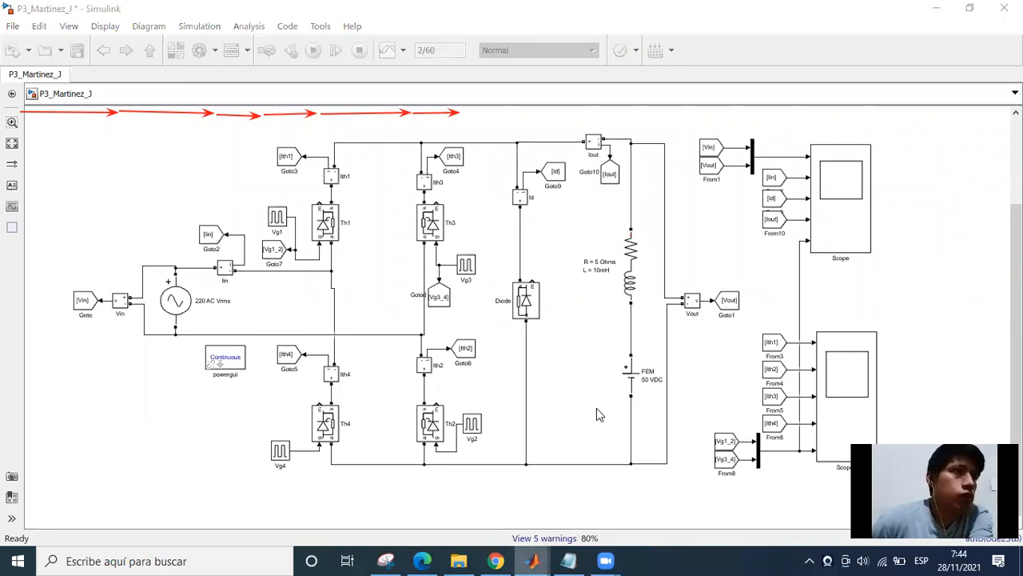
click(664, 496)
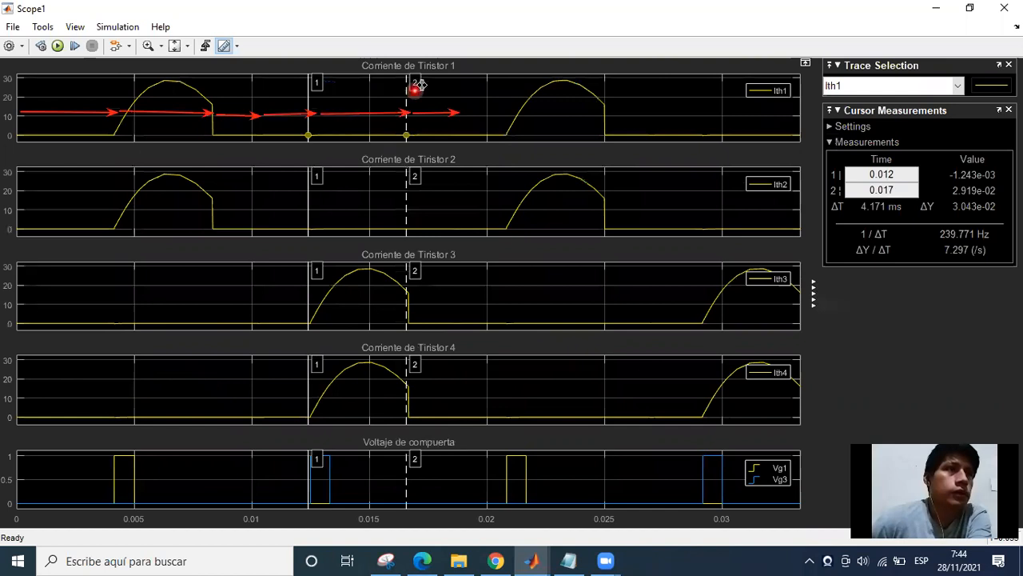
drag(463, 83, 461, 83)
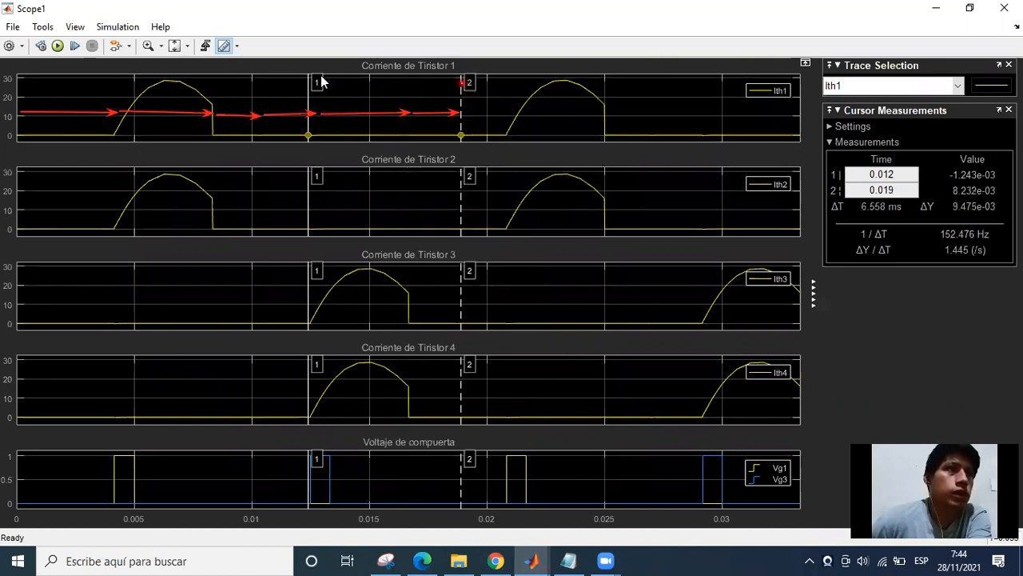
drag(319, 80, 414, 90)
drag(411, 91, 403, 91)
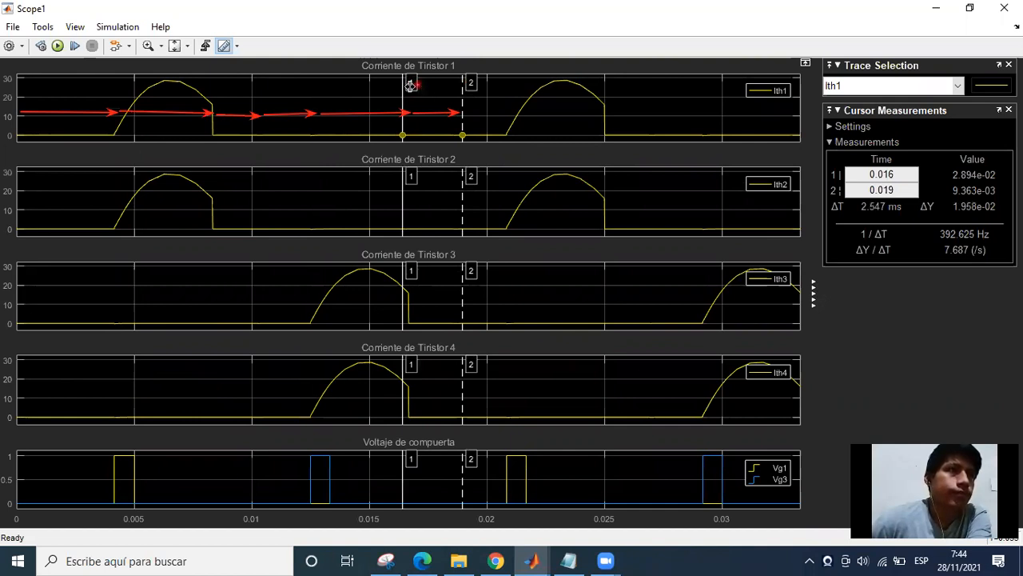
mouse_move(416, 83)
mouse_down()
mouse_move(408, 85)
mouse_move(467, 83)
mouse_move(458, 83)
mouse_up()
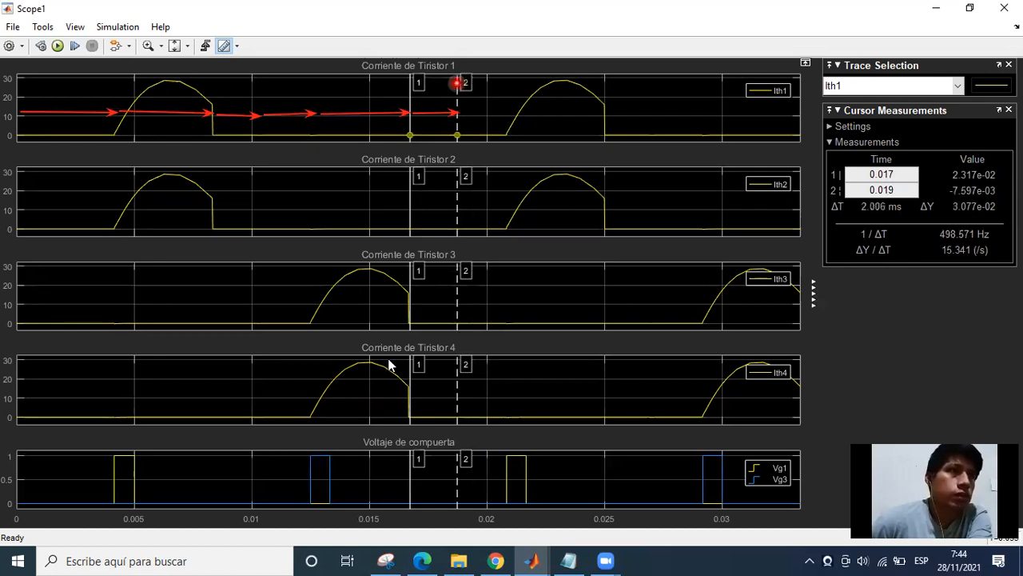
click(417, 306)
click(397, 211)
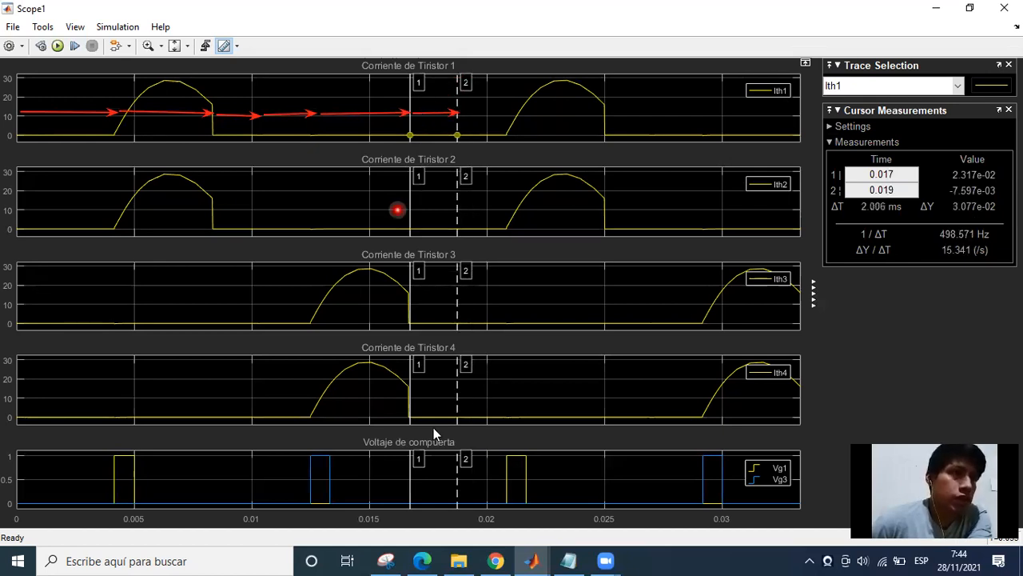
click(434, 311)
click(441, 149)
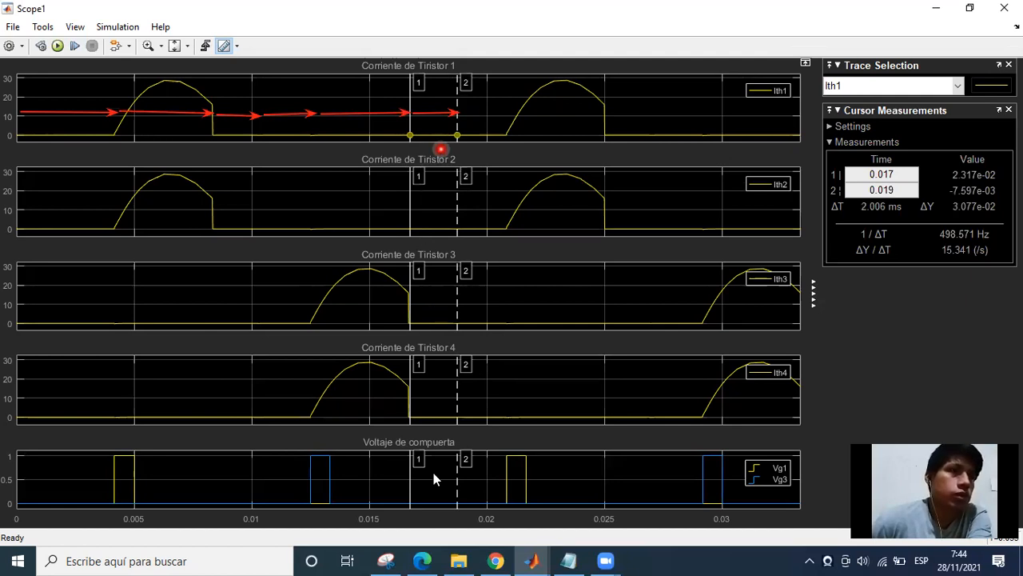
click(448, 289)
click(457, 101)
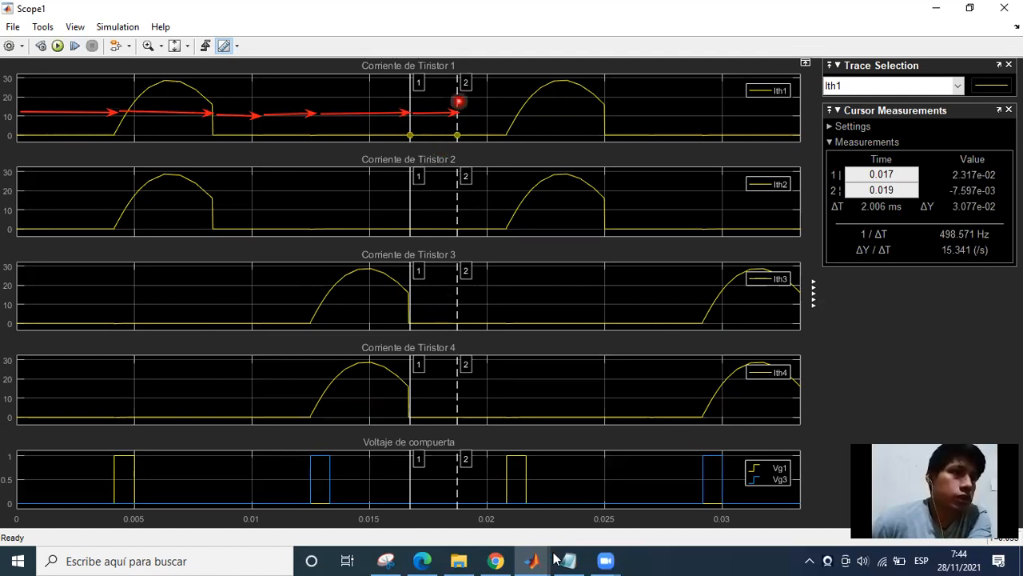
Return to Scope and shift cursor 2 to about 0.018 s, near the end of the diode current pulse.
click(669, 469)
click(429, 255)
click(451, 112)
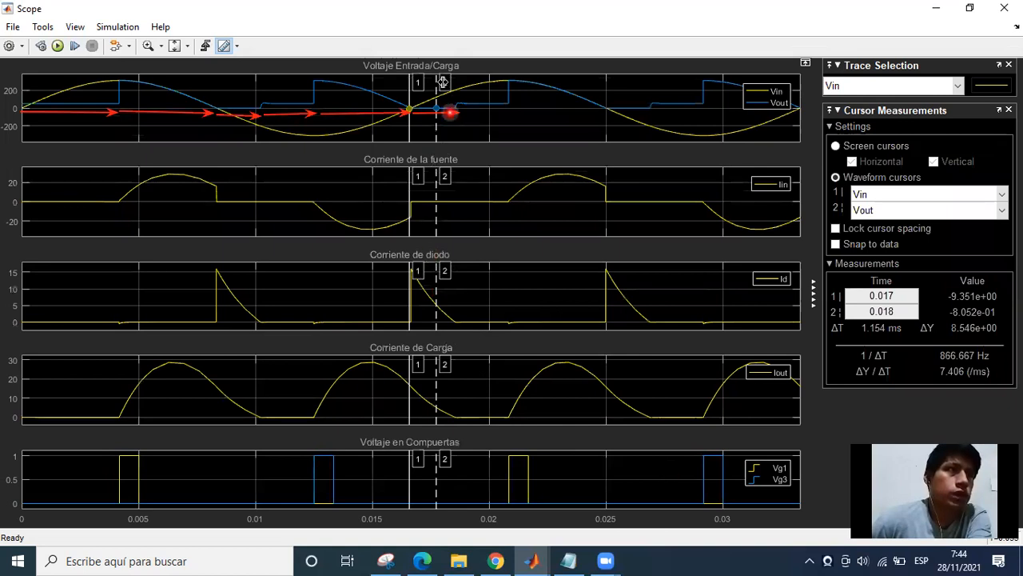
drag(447, 81, 450, 82)
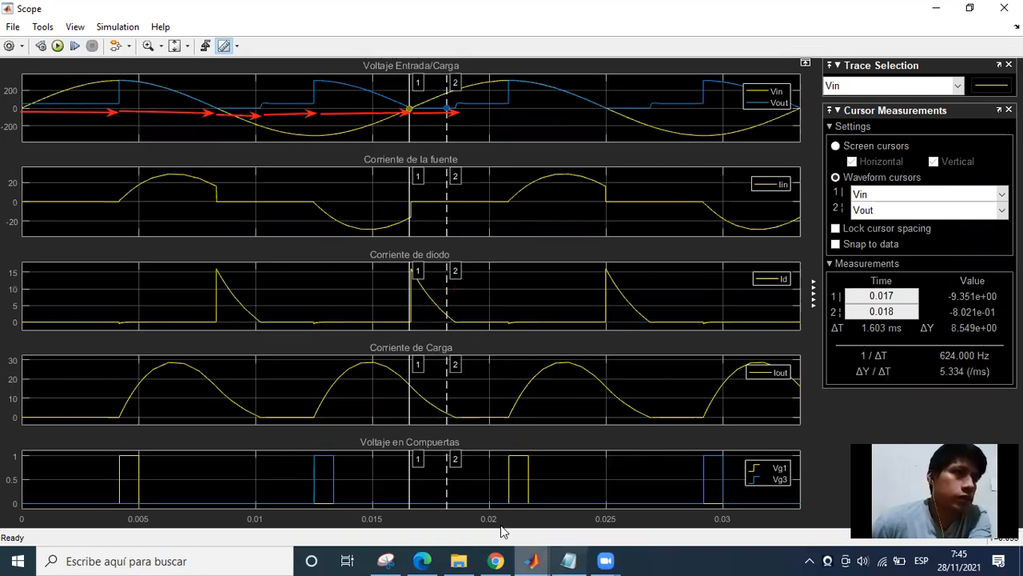
Draw arrows on the circuit model tracing the freewheeling loop through the RL load, FEM and diode, and return to Scope.
mouse_move(534, 558)
click(462, 506)
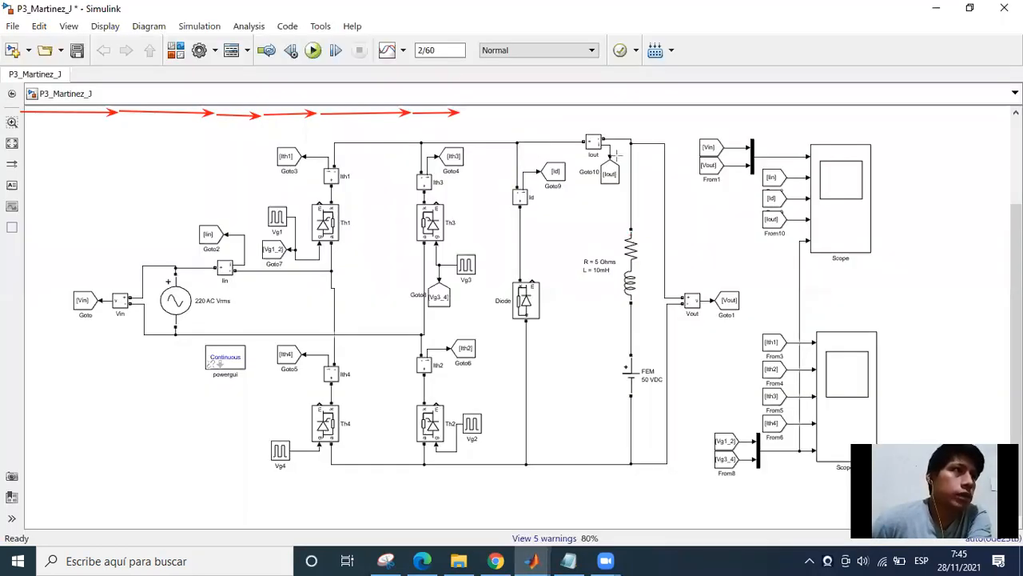
drag(532, 154, 616, 154)
drag(626, 190, 609, 340)
drag(620, 464, 542, 171)
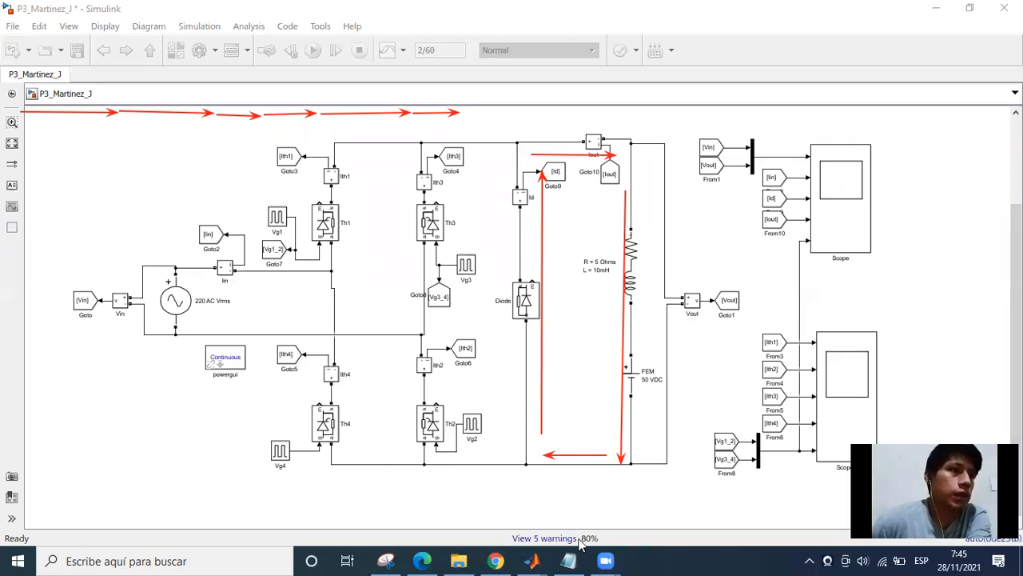
click(530, 561)
click(663, 499)
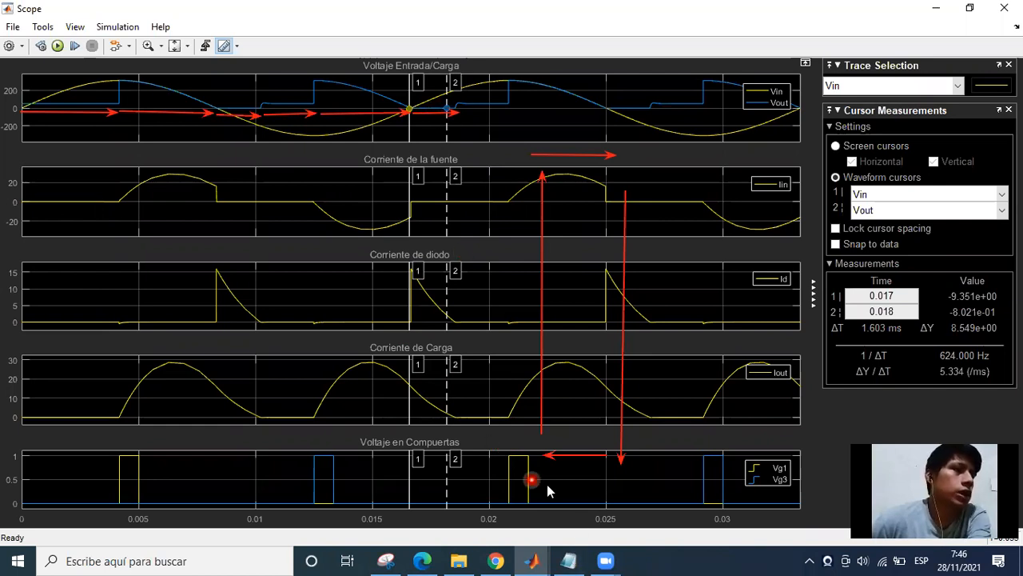
Switch to the circuit model and check the Diode block's resistance, inductance and forward voltage parameters.
mouse_move(532, 561)
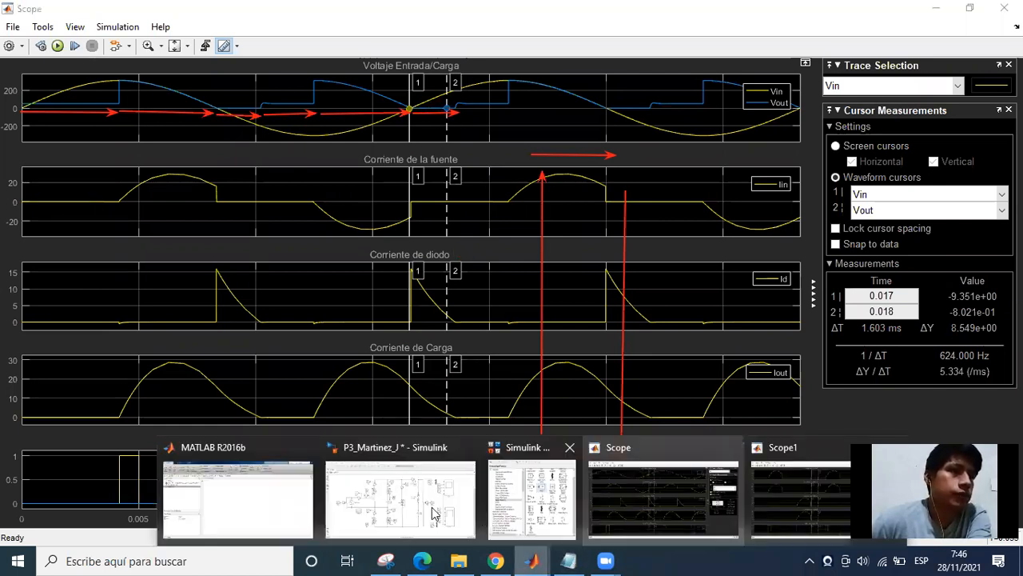
click(432, 512)
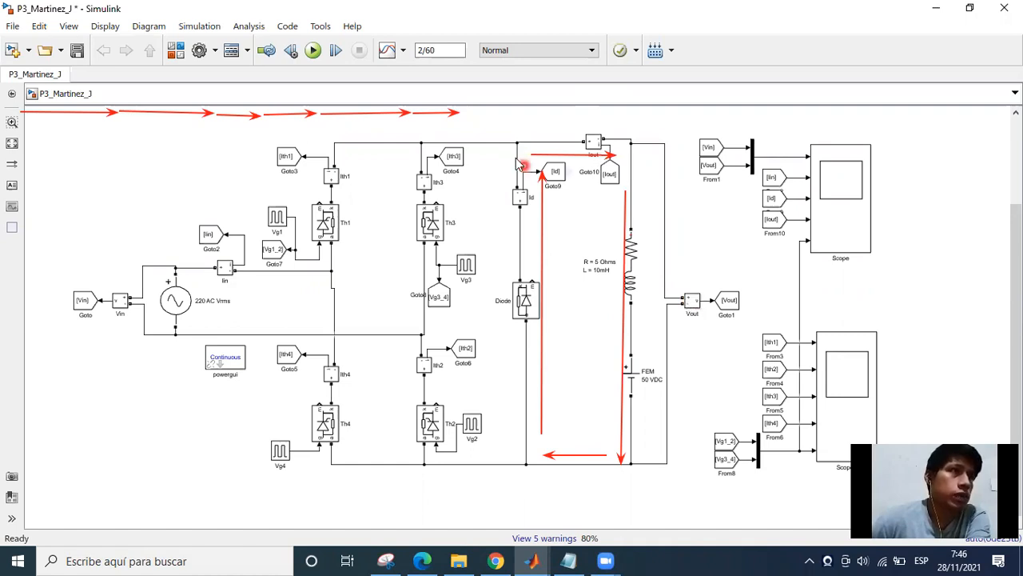
double_click(531, 302)
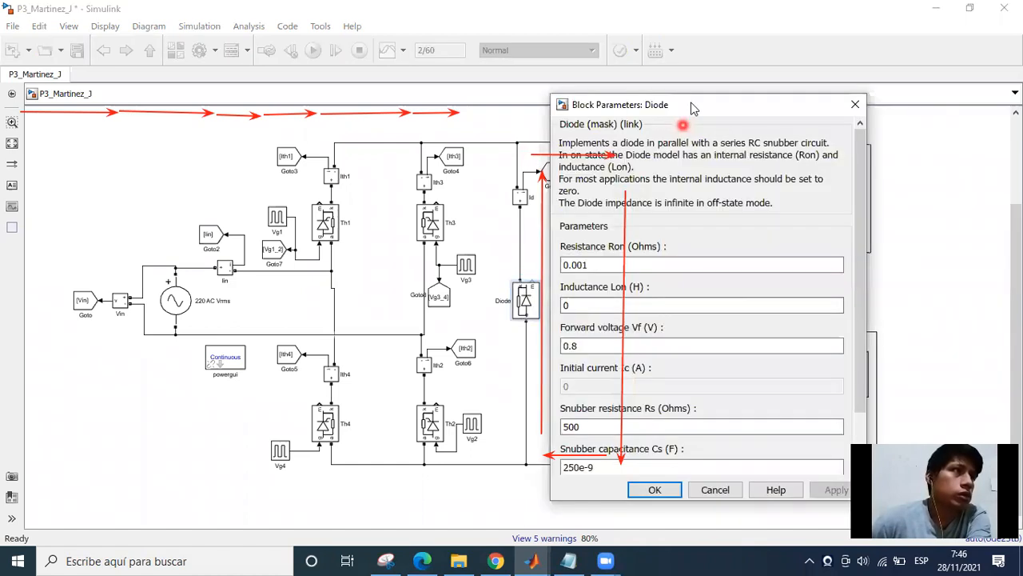
drag(692, 108, 516, 124)
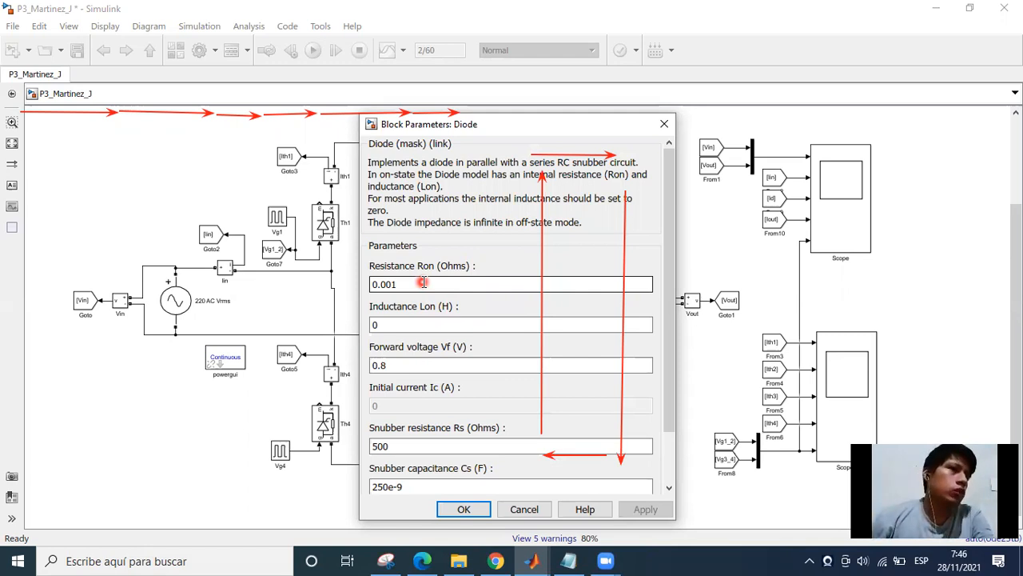
click(394, 325)
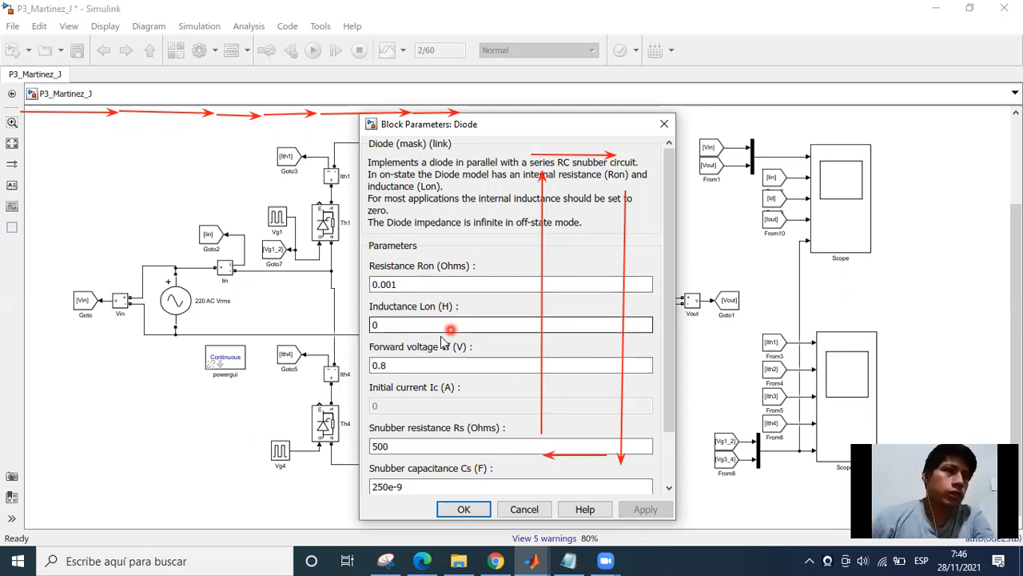
click(406, 370)
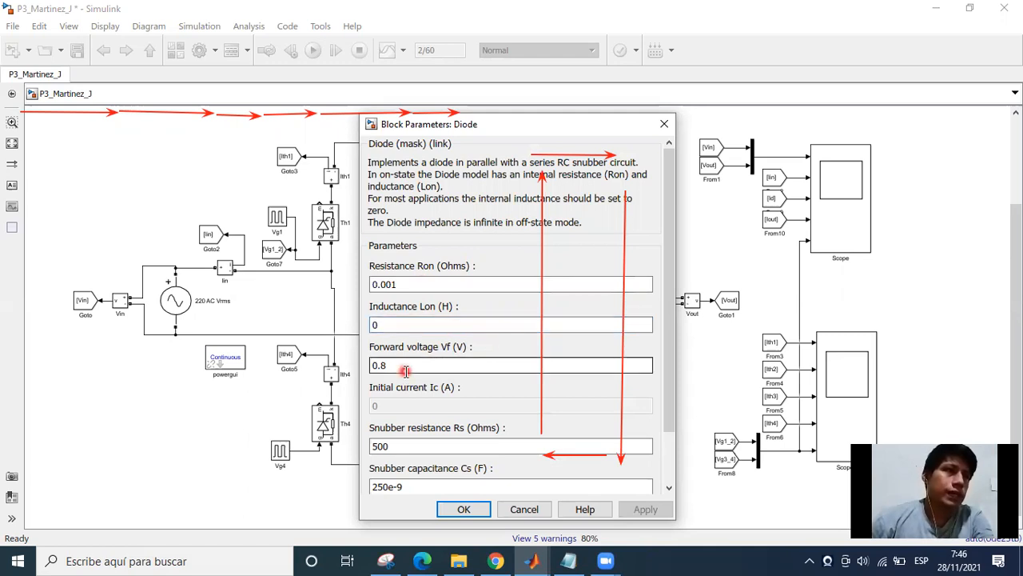
double_click(406, 370)
click(460, 511)
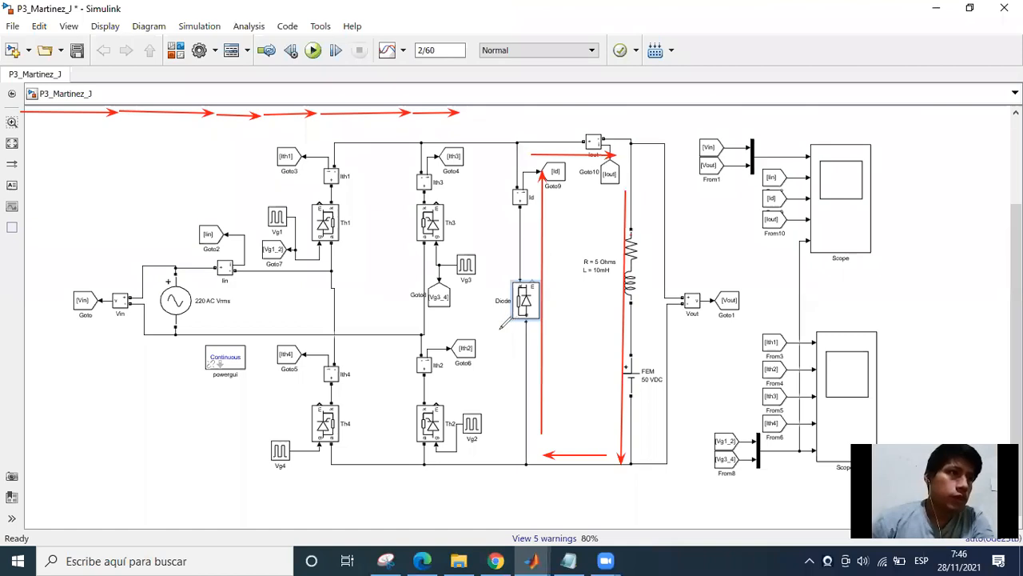
Mark the diode's polarity with a minus above and a plus below it, and Vout's input terminals with plus and minus.
drag(498, 330, 507, 334)
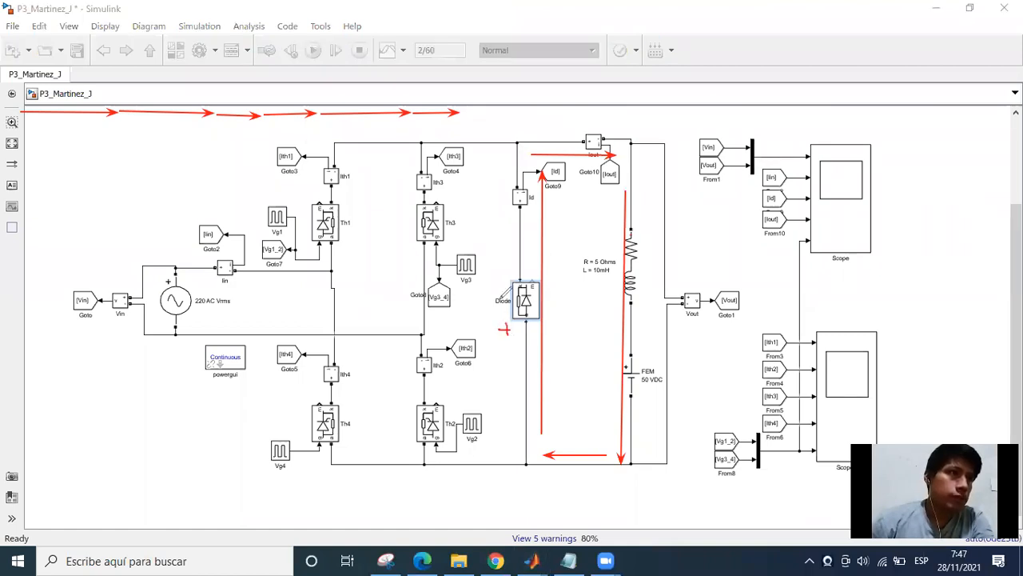
drag(498, 273, 512, 271)
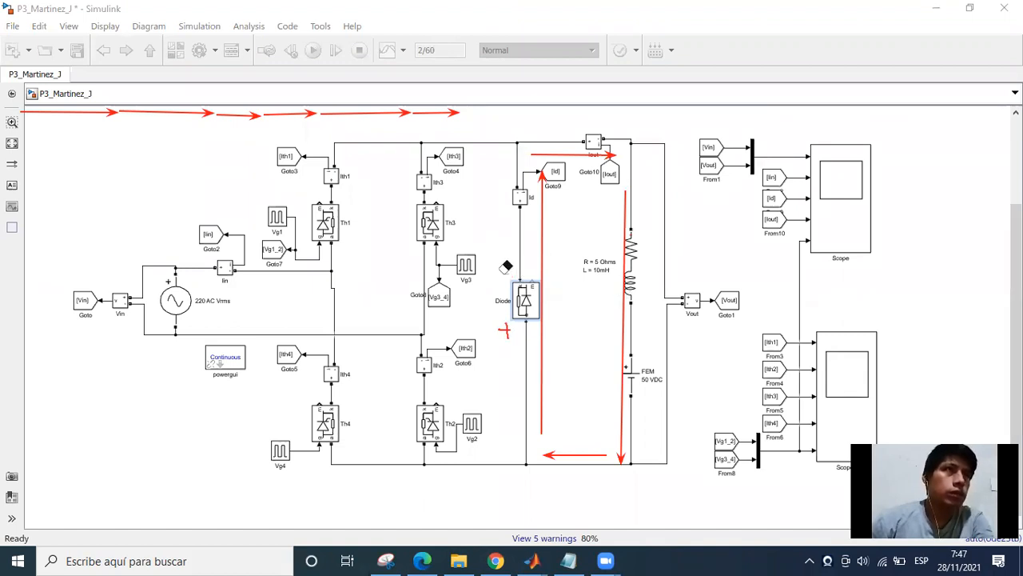
drag(491, 274, 508, 273)
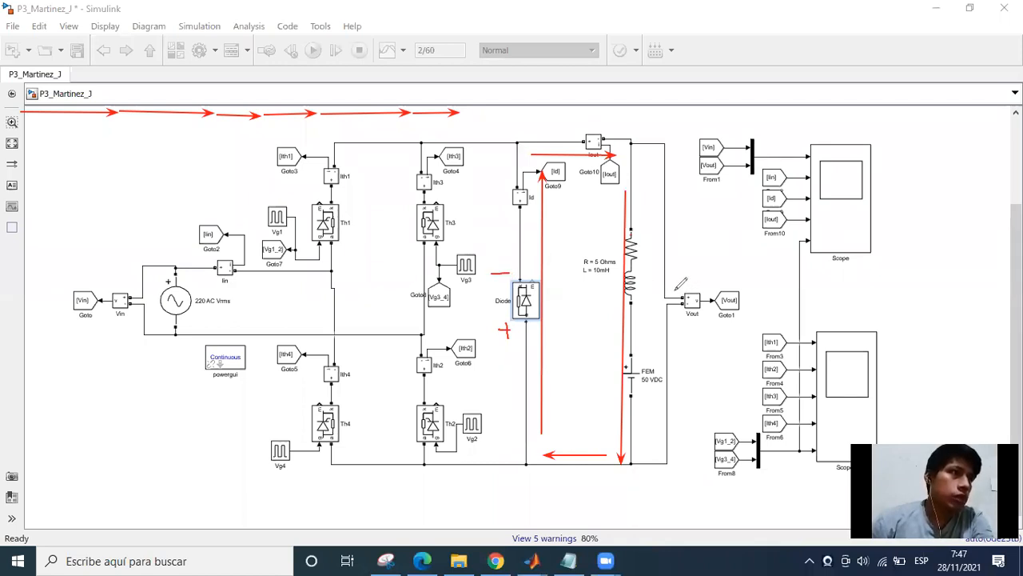
mouse_move(672, 282)
mouse_down()
mouse_move(685, 282)
mouse_move(681, 322)
mouse_up()
click(673, 321)
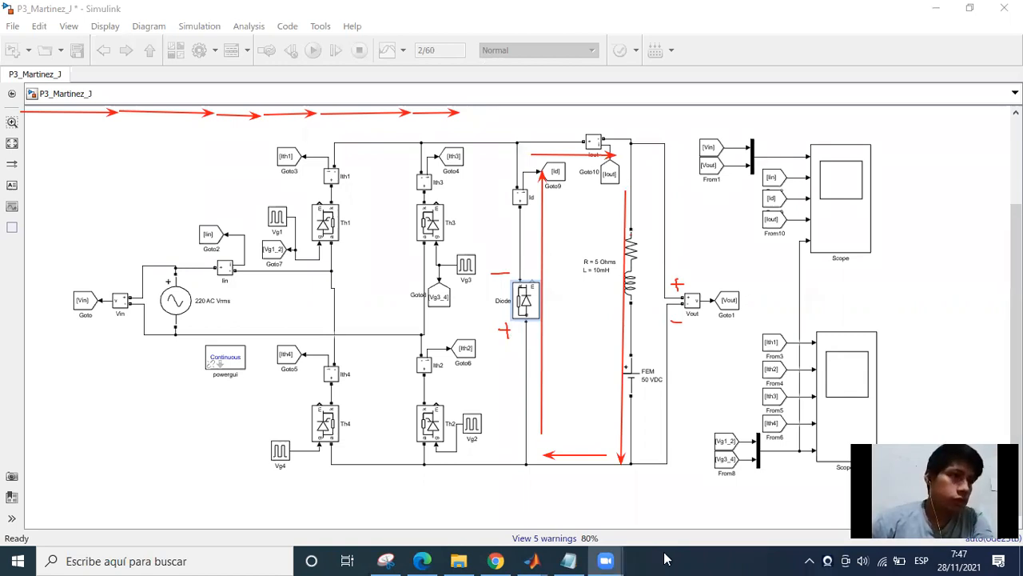
click(634, 488)
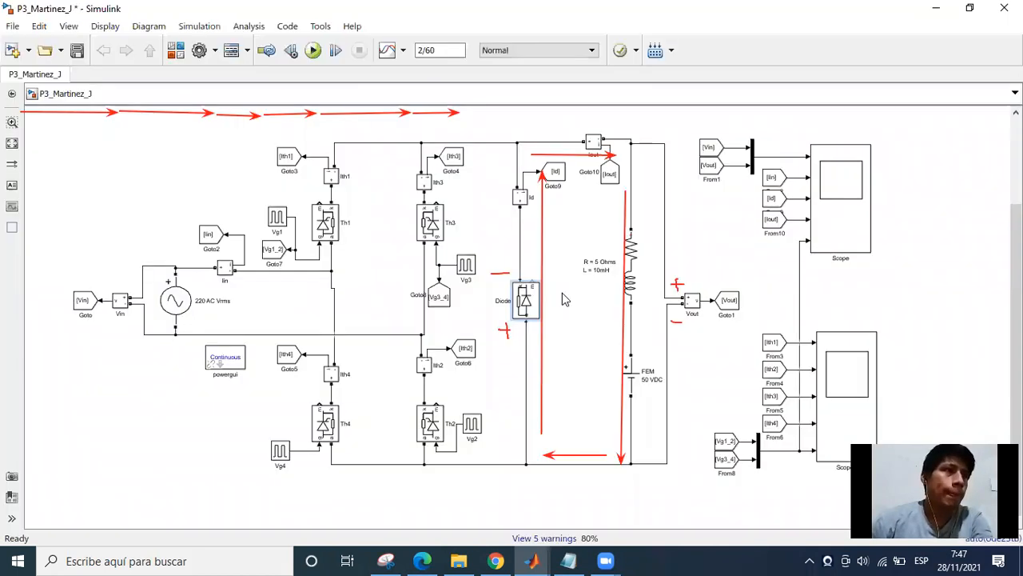
Erase the freewheeling loop arrows and polarity marks from the circuit model and return to Scope.
click(522, 78)
mouse_move(594, 160)
mouse_down()
mouse_move(584, 190)
mouse_move(493, 241)
mouse_move(588, 454)
mouse_move(631, 285)
mouse_move(677, 338)
mouse_up()
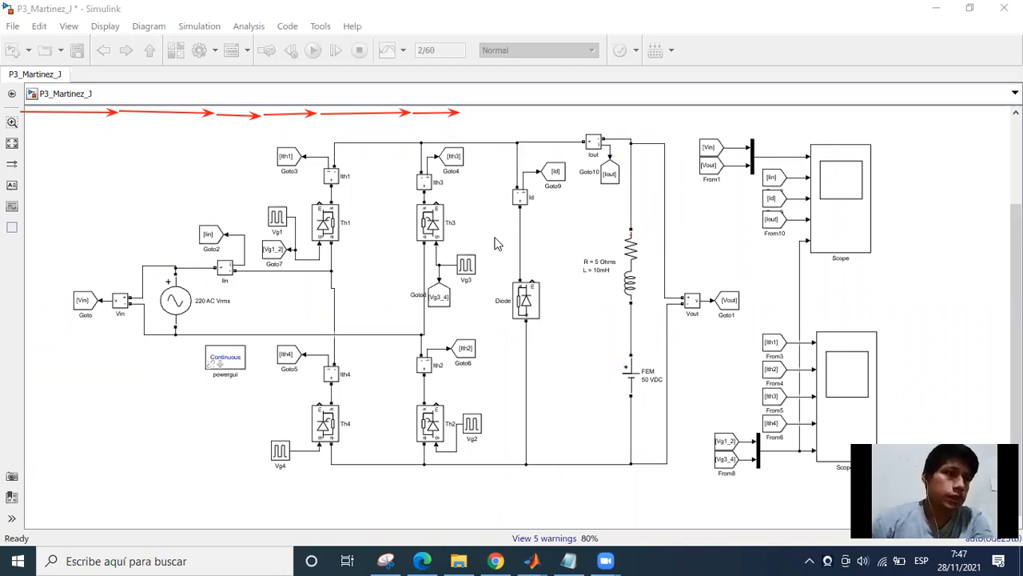
click(536, 558)
click(603, 459)
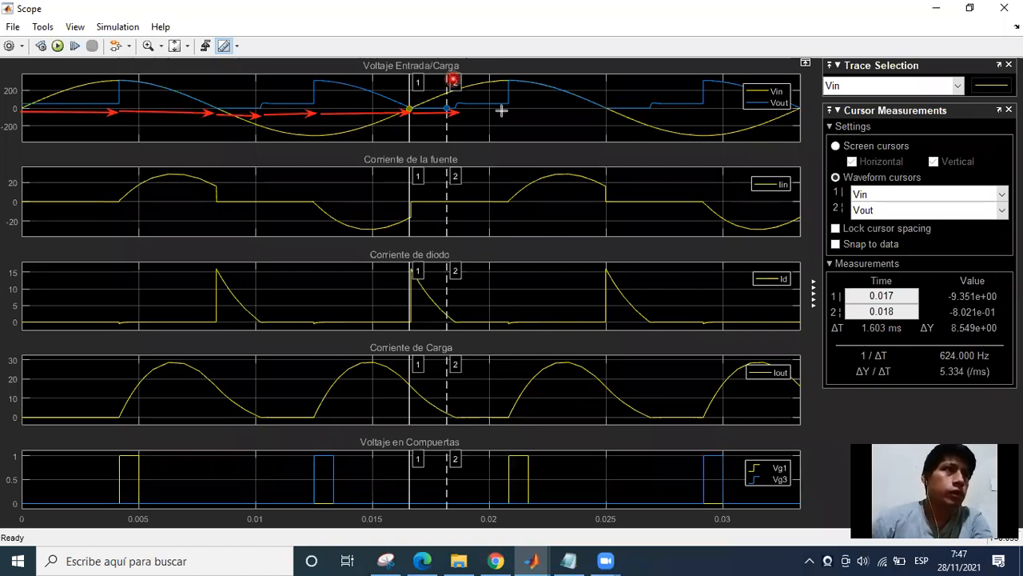
Draw an arrow for the interval after freewheeling on the voltage plot and bracket it with cursor 1 at 0.019 s and cursor 2 at 0.021 s.
drag(464, 111, 509, 111)
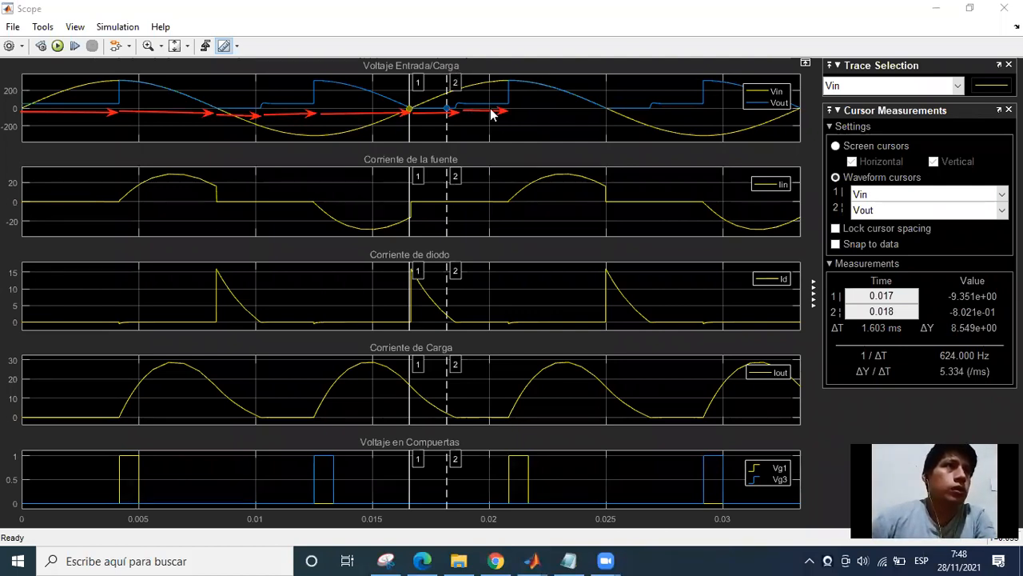
click(454, 84)
drag(483, 83, 509, 79)
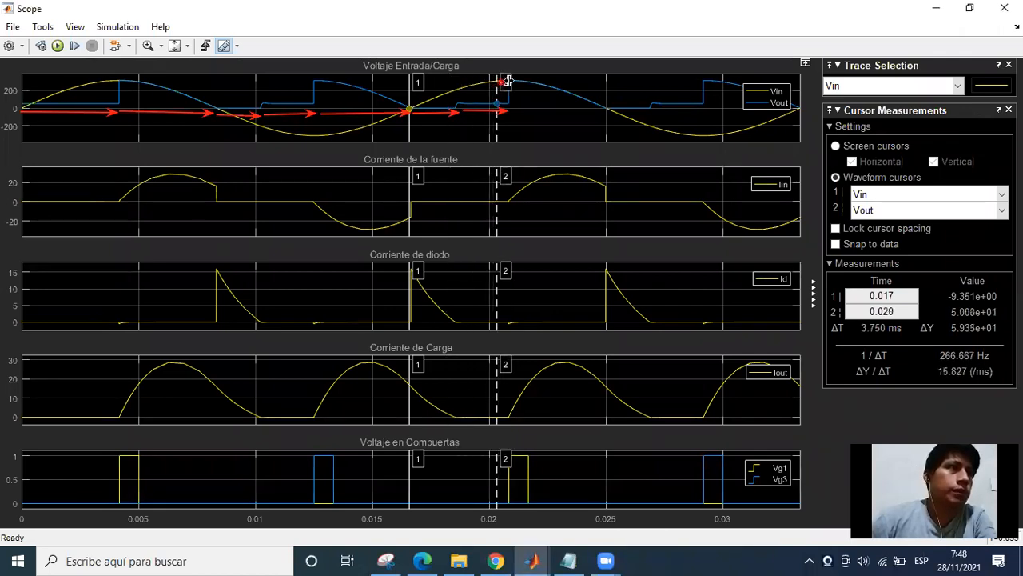
drag(420, 80, 457, 88)
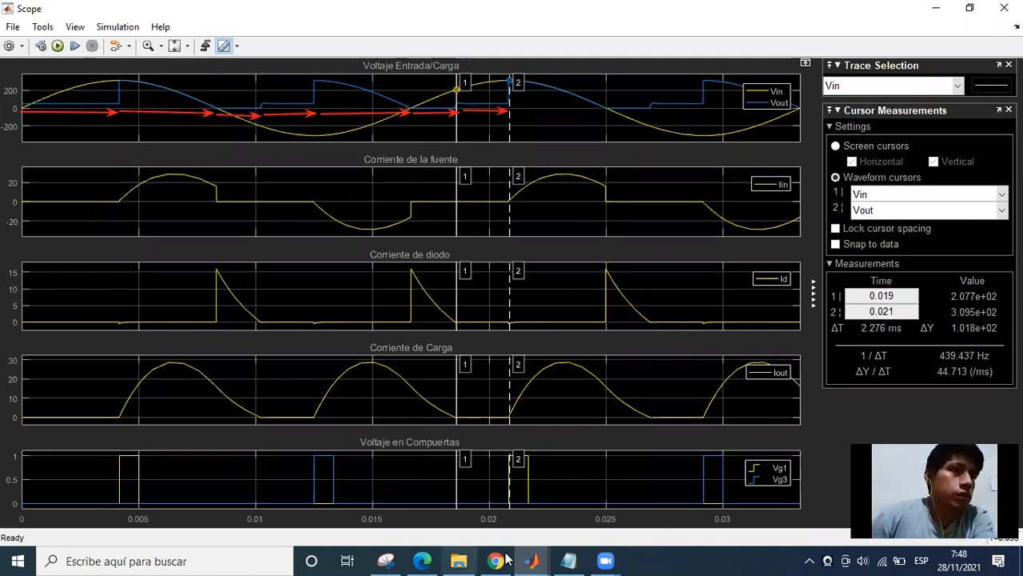
In Scope1, bracket the same interval with cursor 1 at 0.019 s and cursor 2 at 0.021 s to examine the thyristor currents.
click(532, 561)
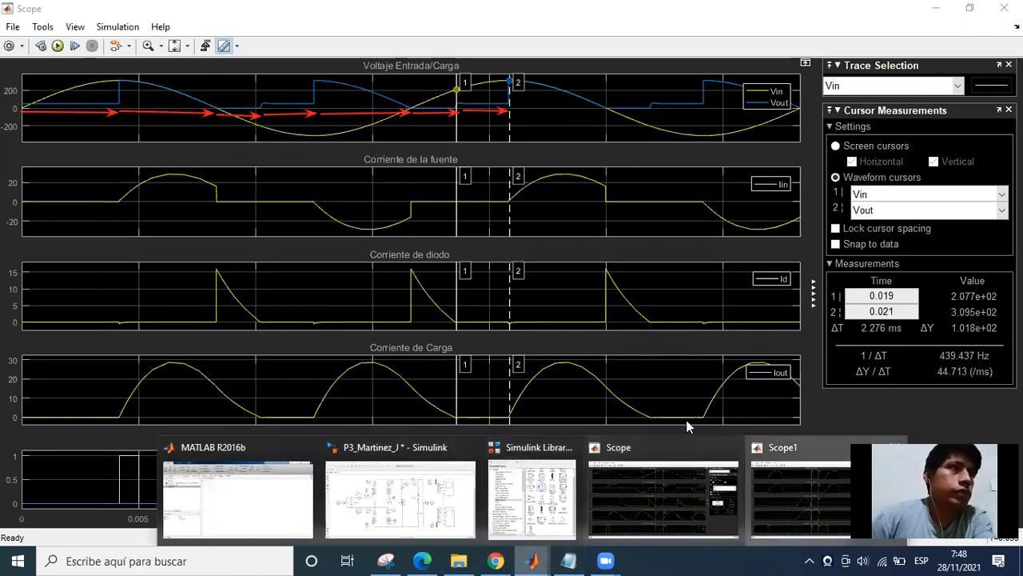
click(799, 492)
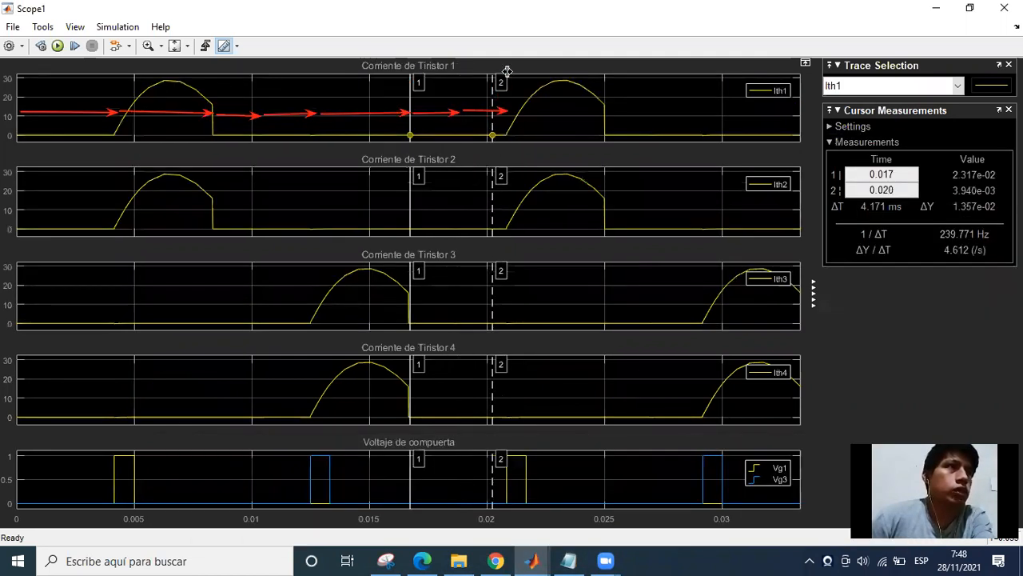
drag(507, 72, 461, 82)
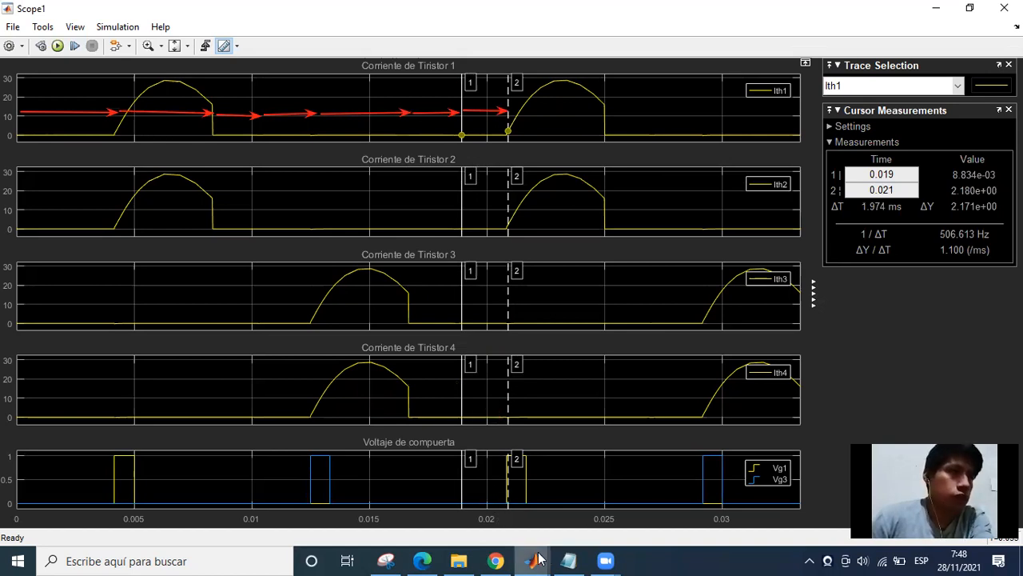
Return to Scope and shift cursor 2 to 0.020 s on the flat section of Vout.
mouse_move(531, 561)
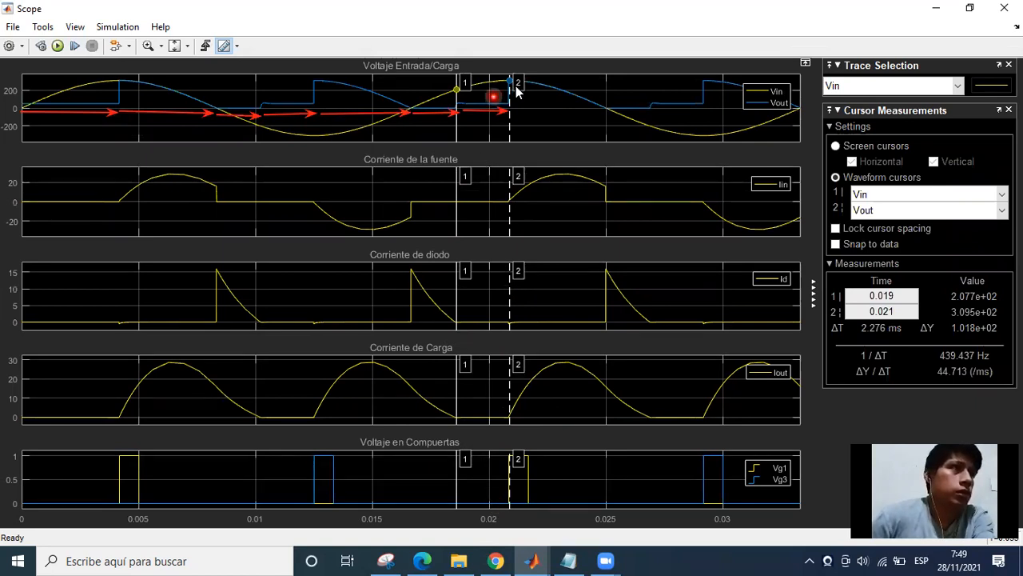
drag(517, 85, 493, 85)
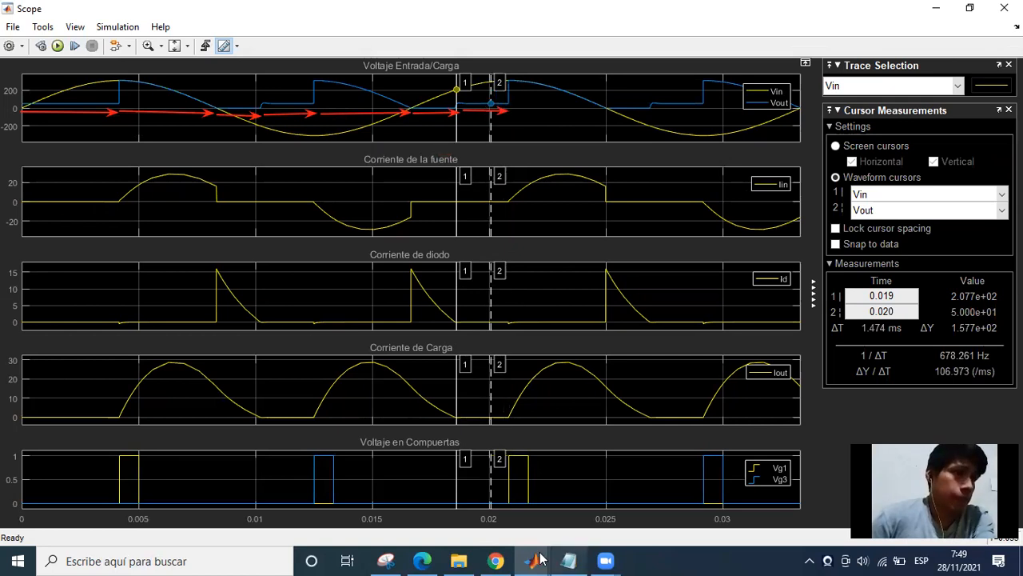
Switch to the circuit model and examine the Vout measurement, the FEM source and the RL load for this non-conducting interval.
key(alt+Tab)
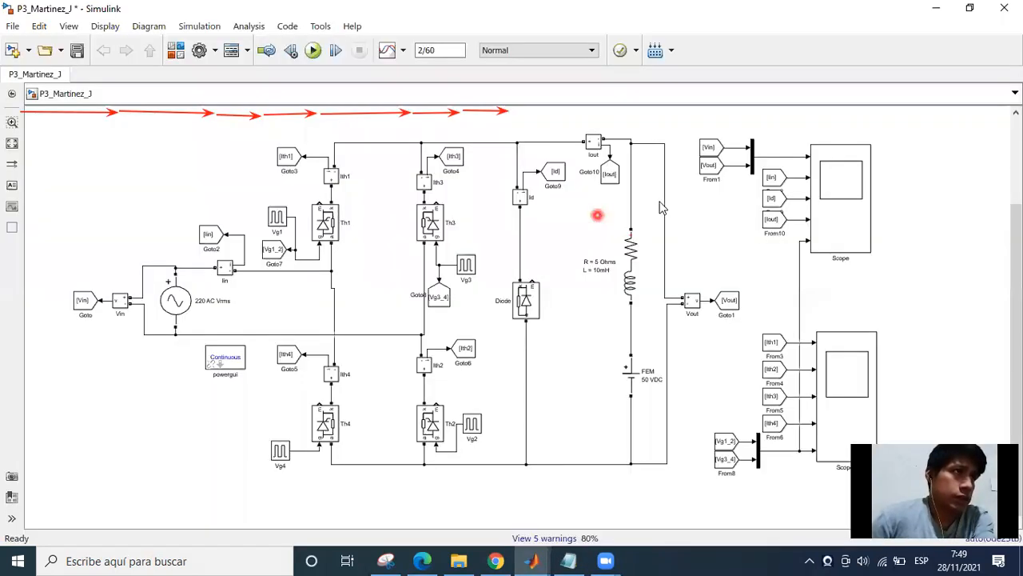
click(694, 310)
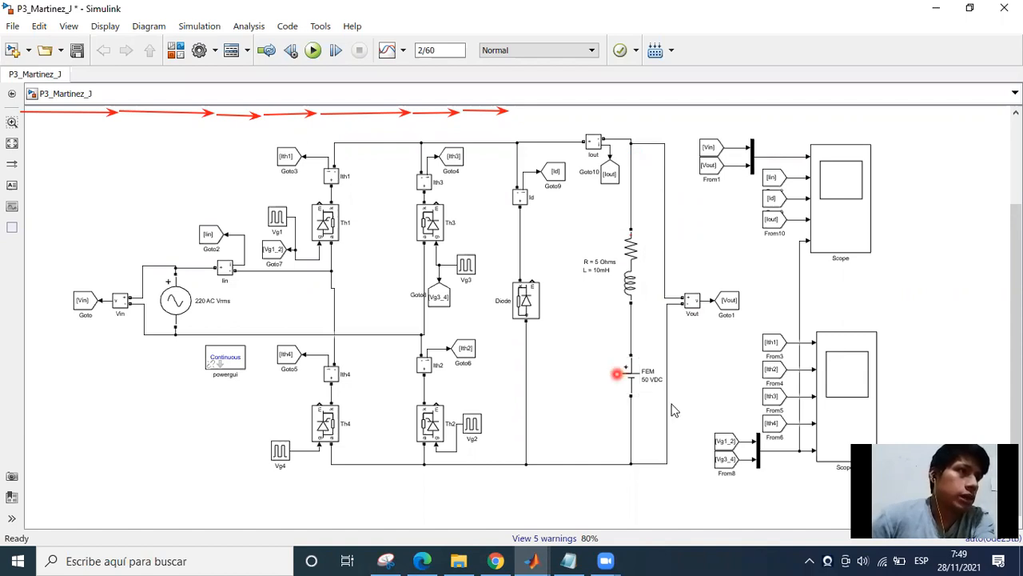
click(623, 380)
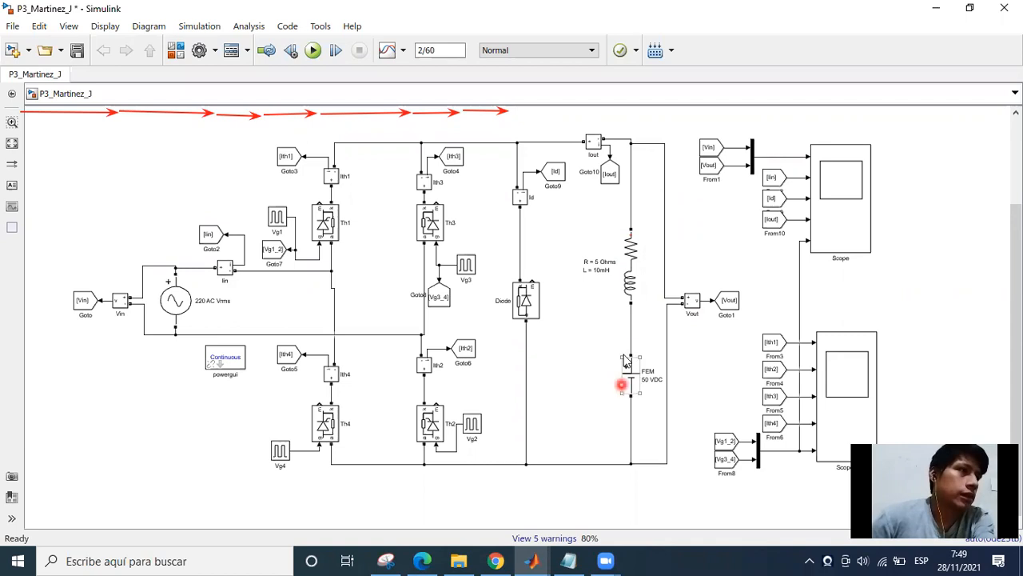
click(626, 237)
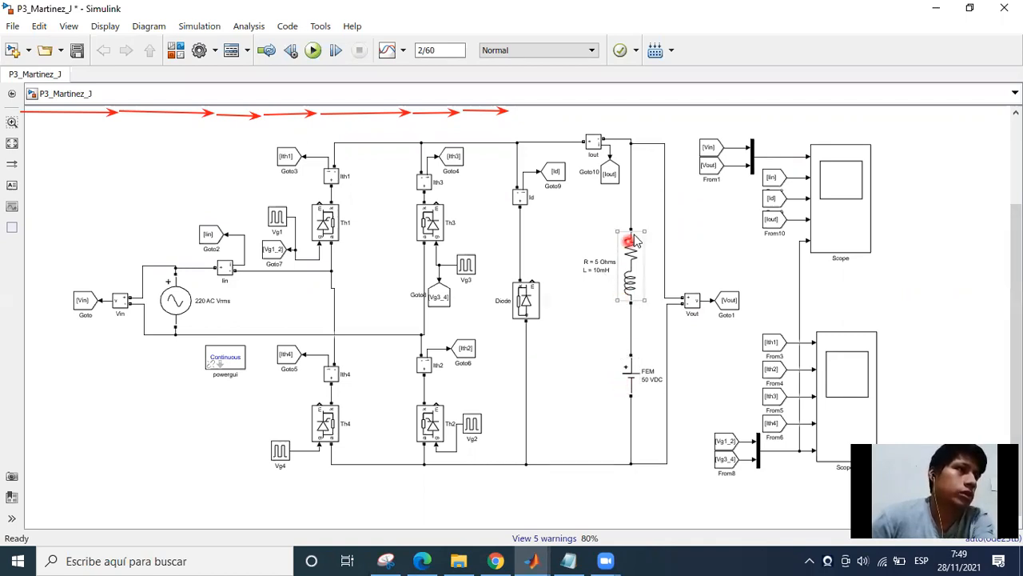
click(620, 350)
click(638, 372)
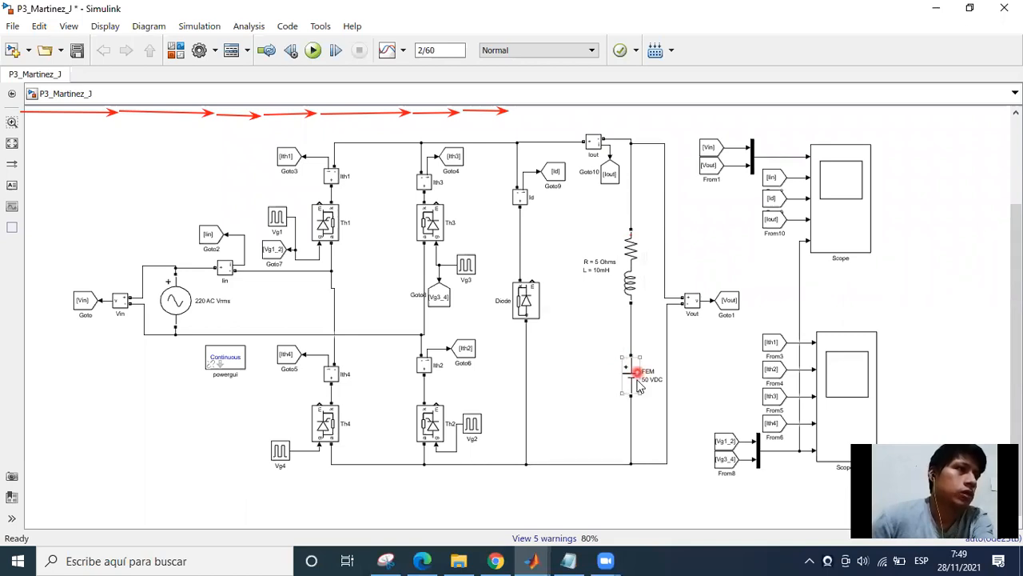
click(680, 389)
click(535, 234)
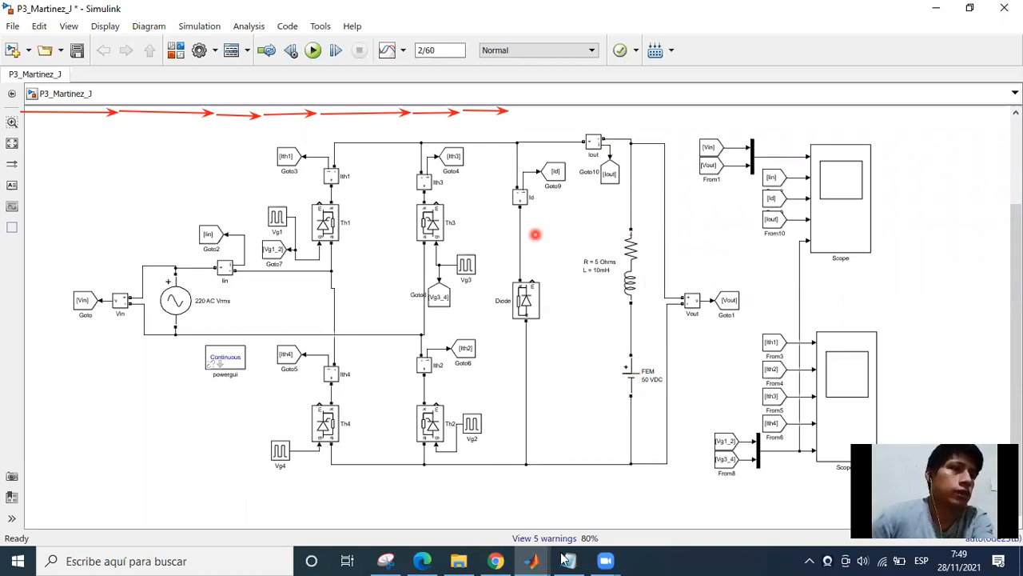
Return to Scope, check the load voltage measured at cursor 2, and go back to the circuit model.
click(610, 516)
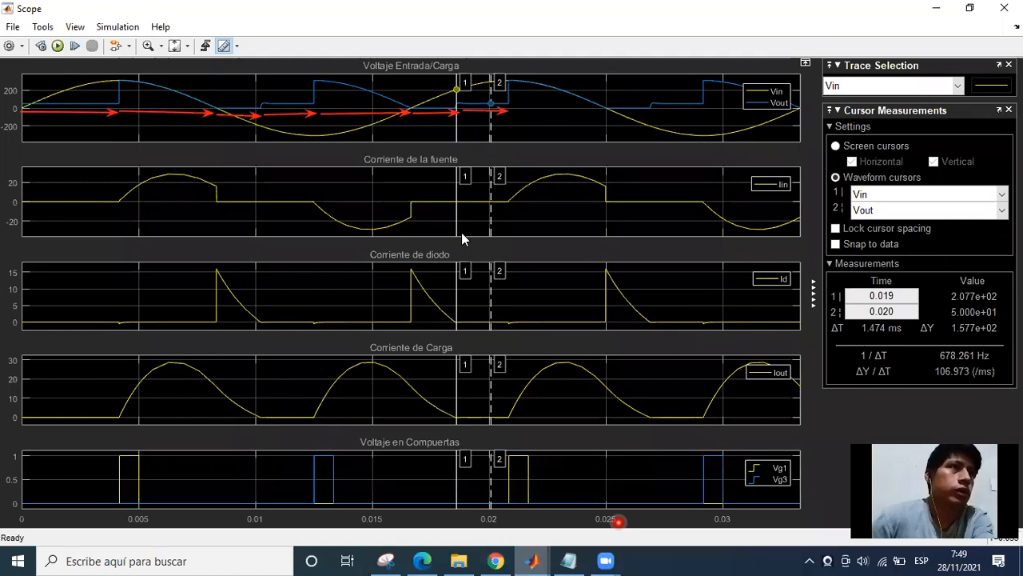
click(486, 106)
click(941, 306)
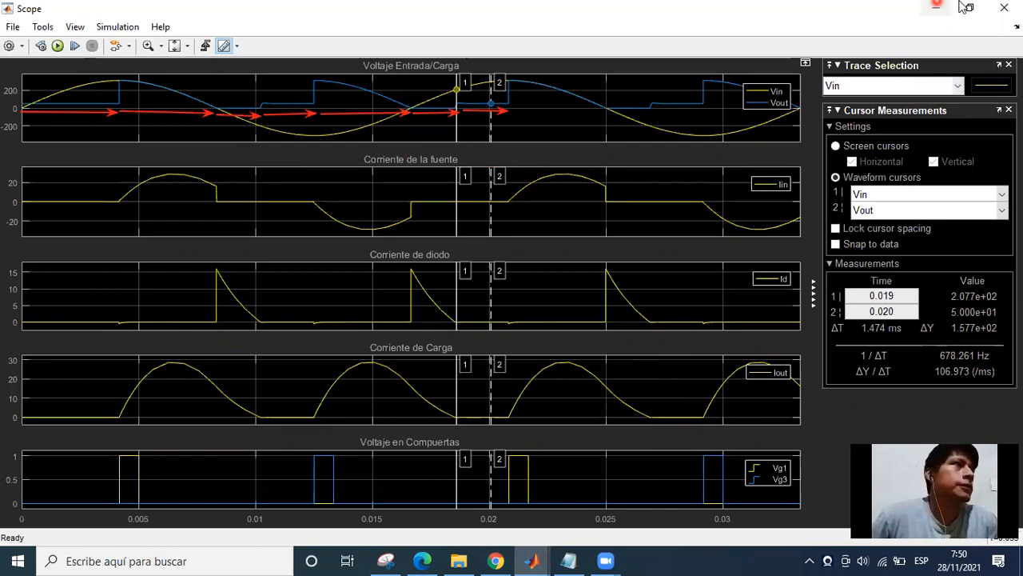
click(935, 7)
drag(566, 361, 489, 371)
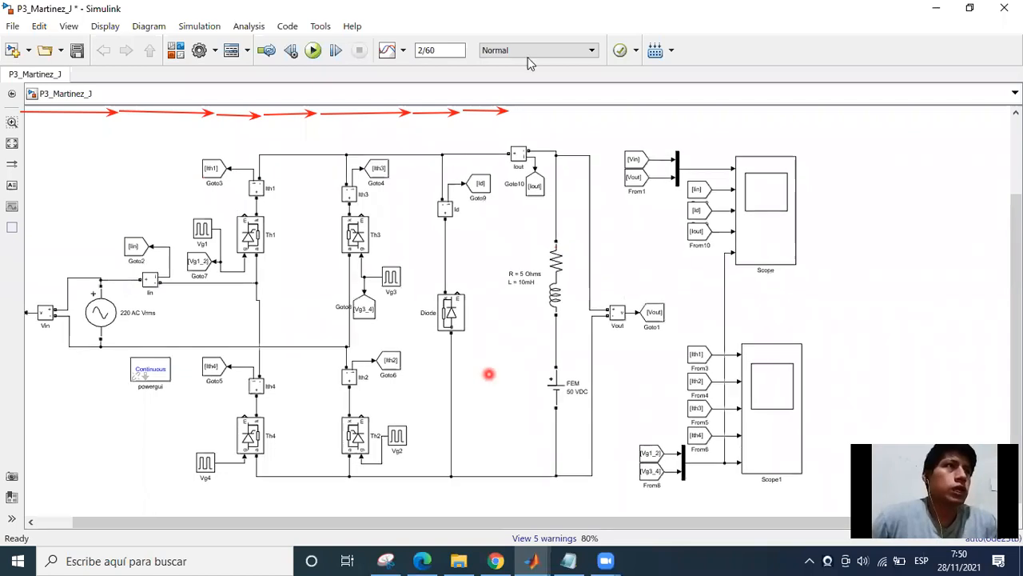